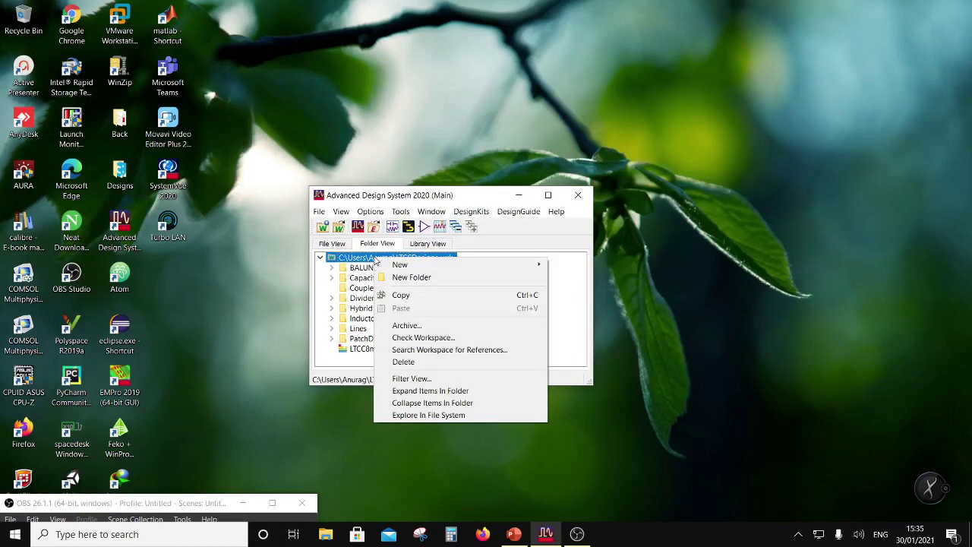
Step: Switch to PowerPoint and review the coupled-line coupler equations on the slide, including the even- and odd-mode formulas
left_click(515, 534)
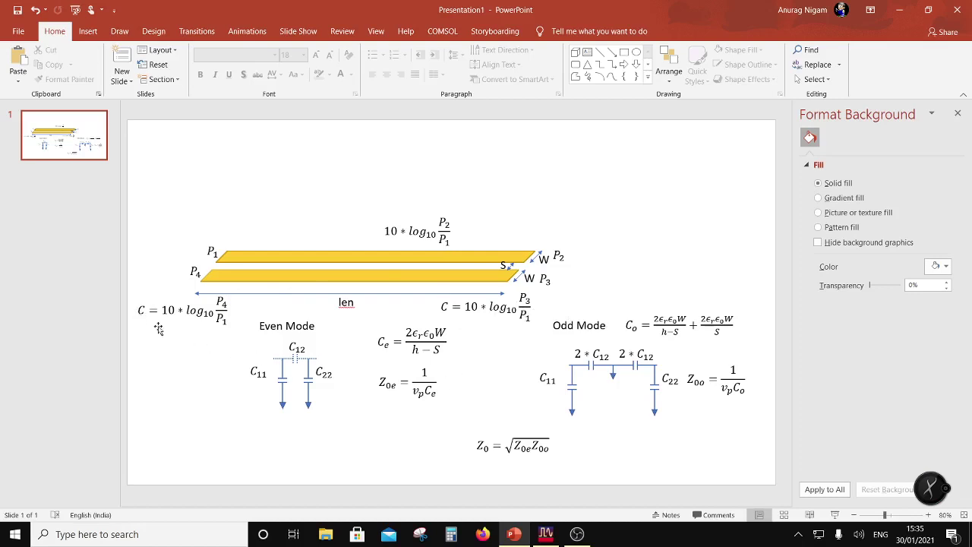
mouse_move(578, 534)
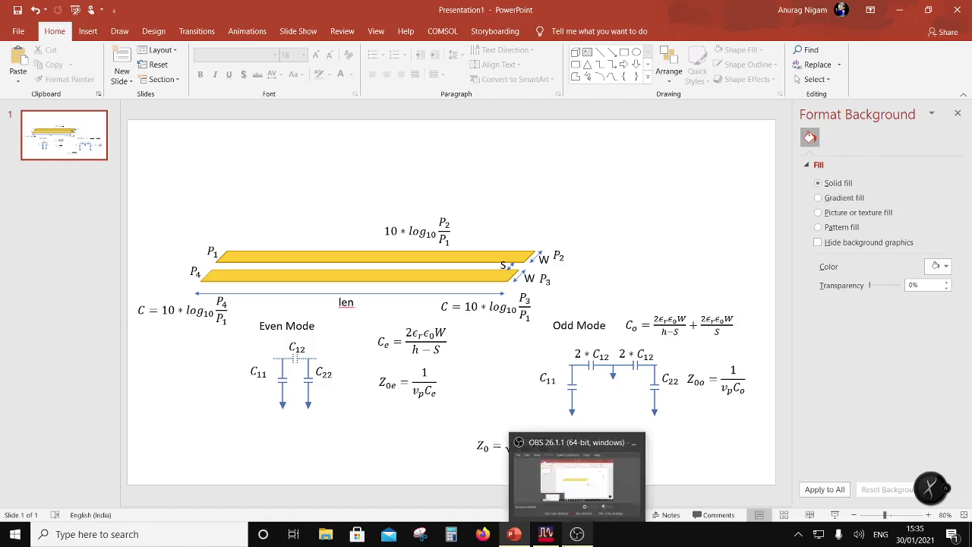
left_click(899, 9)
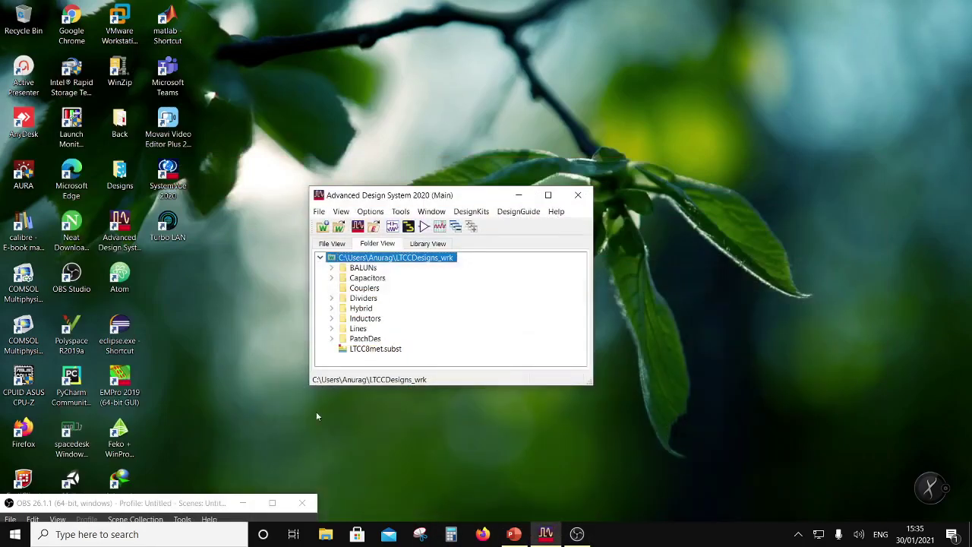
Step: Create a new data display in the LTCCDesigns_wrk workspace and save it as CouplerDes
right_click(378, 258)
mouse_move(409, 266)
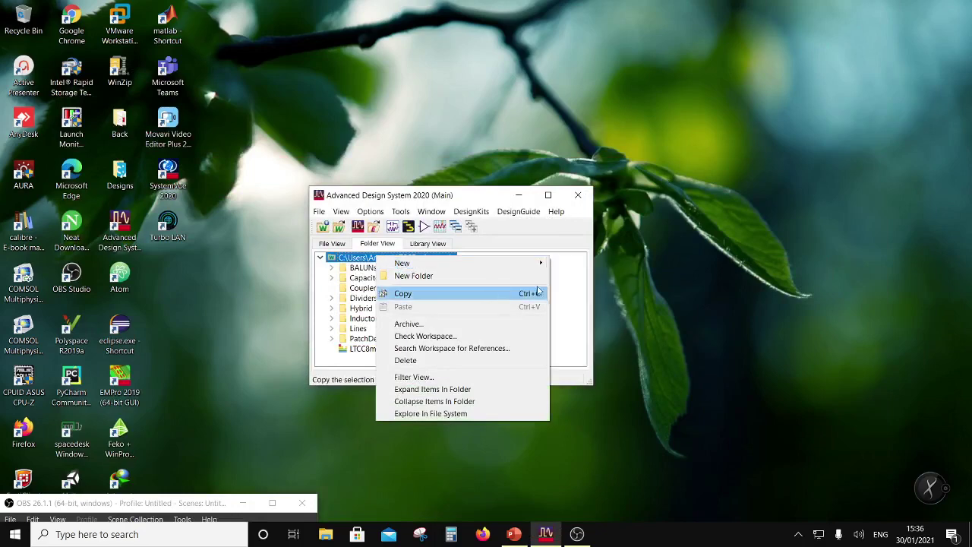
left_click(439, 227)
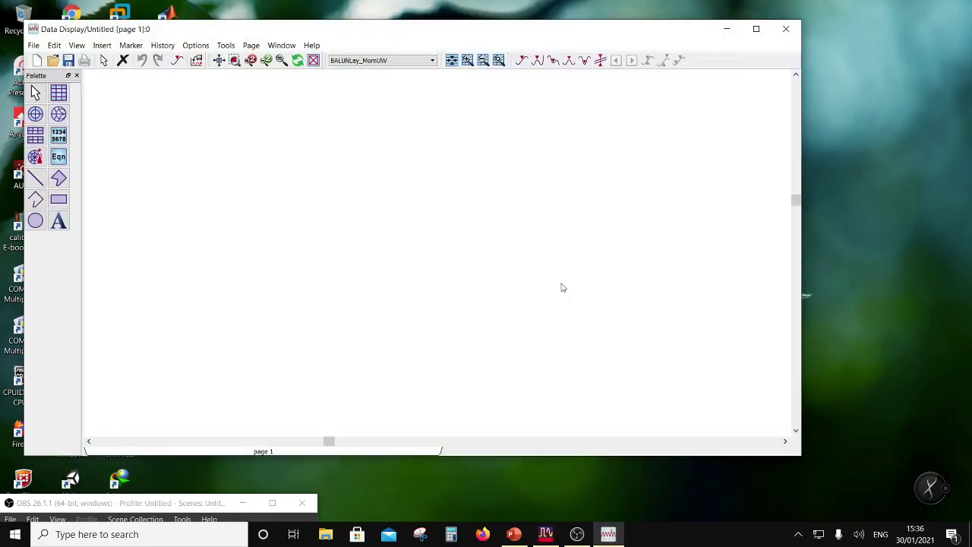
left_click_drag(184, 28, 510, 223)
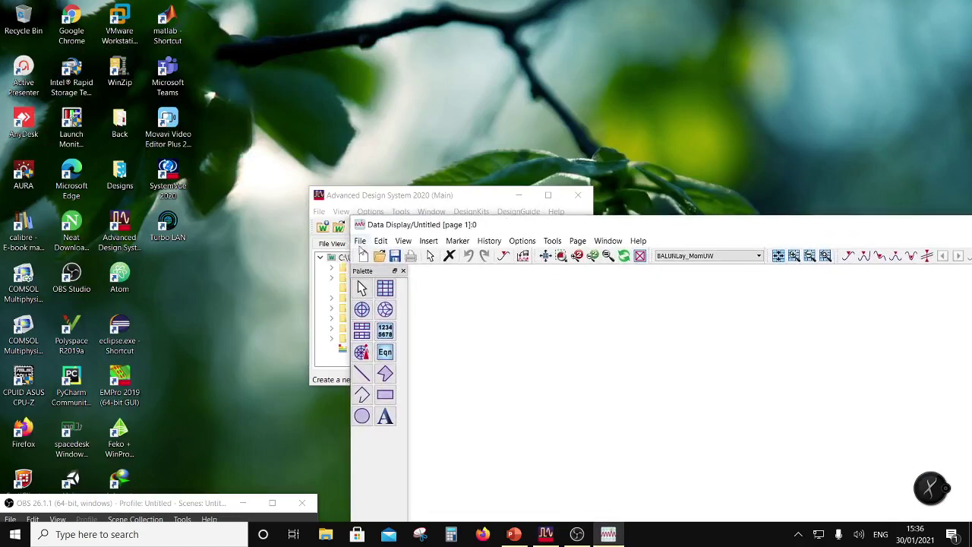
left_click(360, 241)
left_click(381, 308)
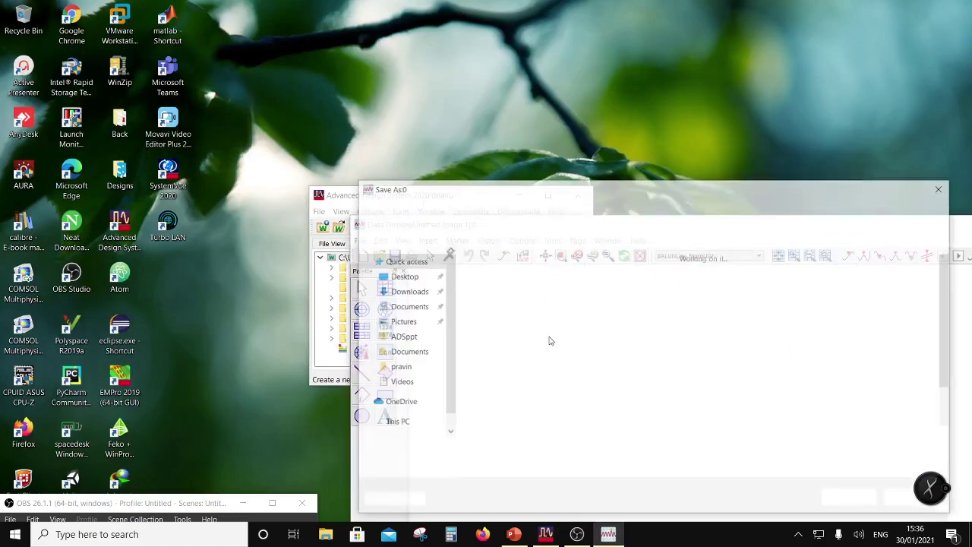
type("C")
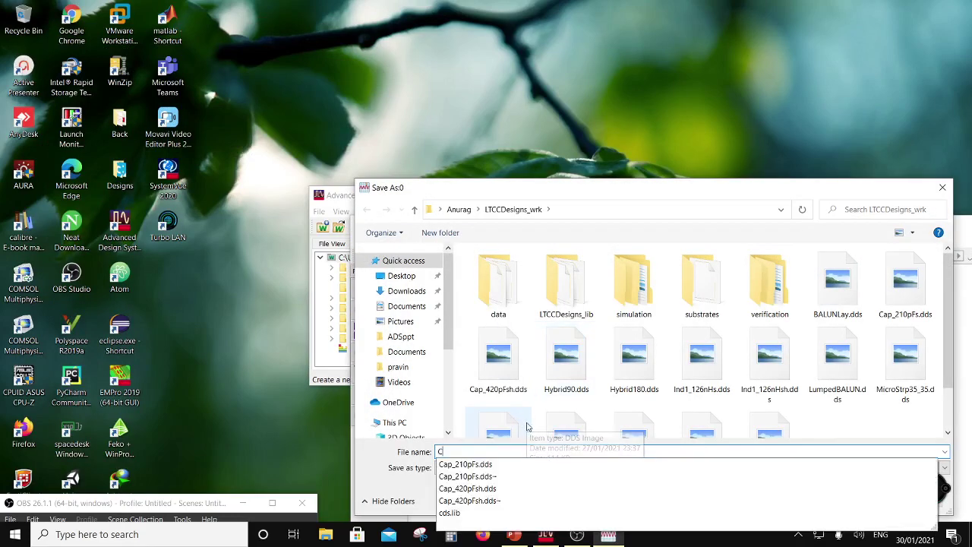
type("ouplerDes")
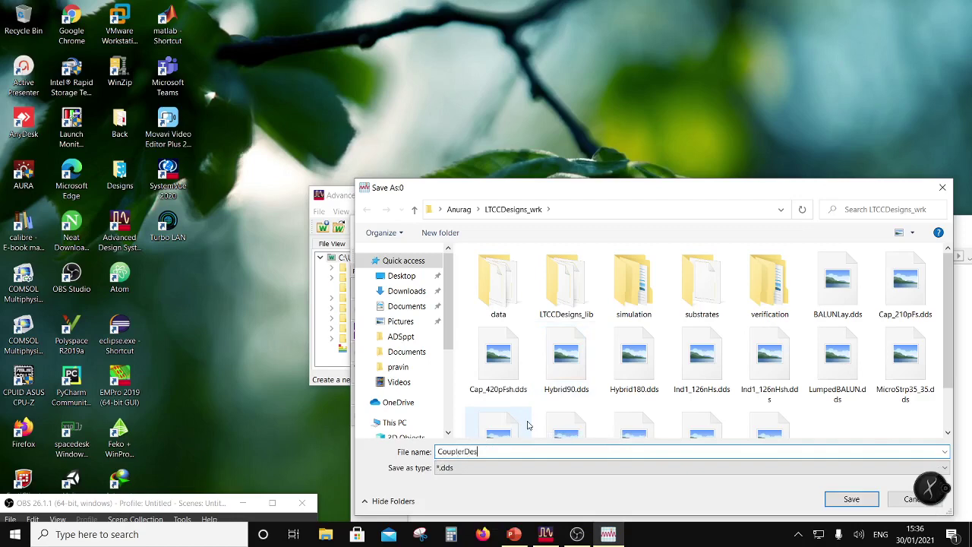
left_click(843, 499)
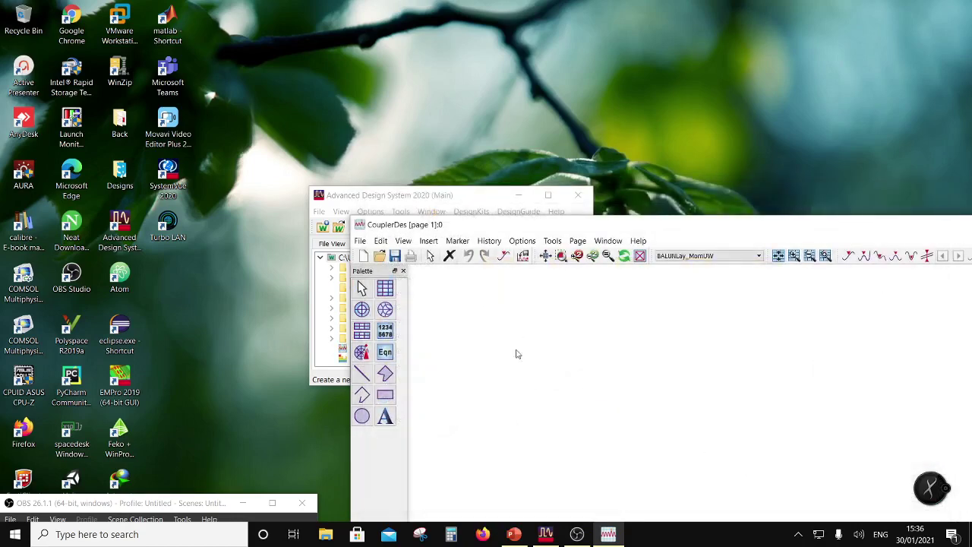
Step: Insert an equation near the top of the CouplerDes page and begin its definition with "h_um="
left_click_drag(452, 231, 334, 101)
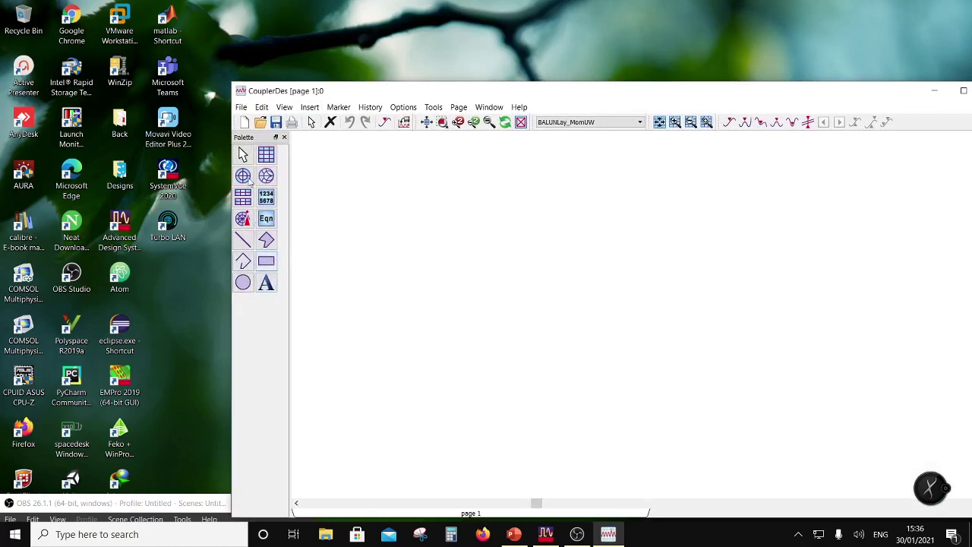
left_click(266, 218)
left_click(374, 177)
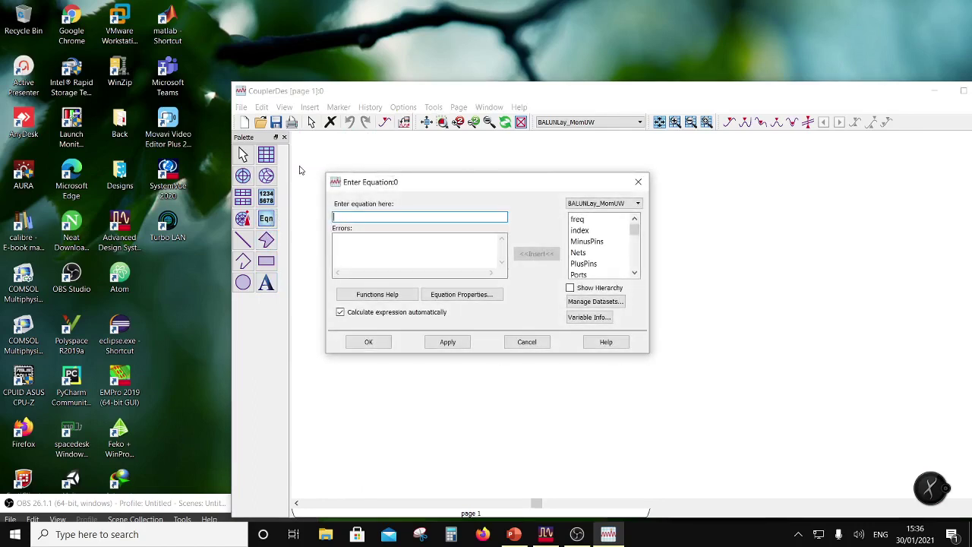
type("h_um=")
Step: Open the LTCC8met substrate and check the thickness of its dielectric layers and the positions of its upper conductor layers
left_click(546, 534)
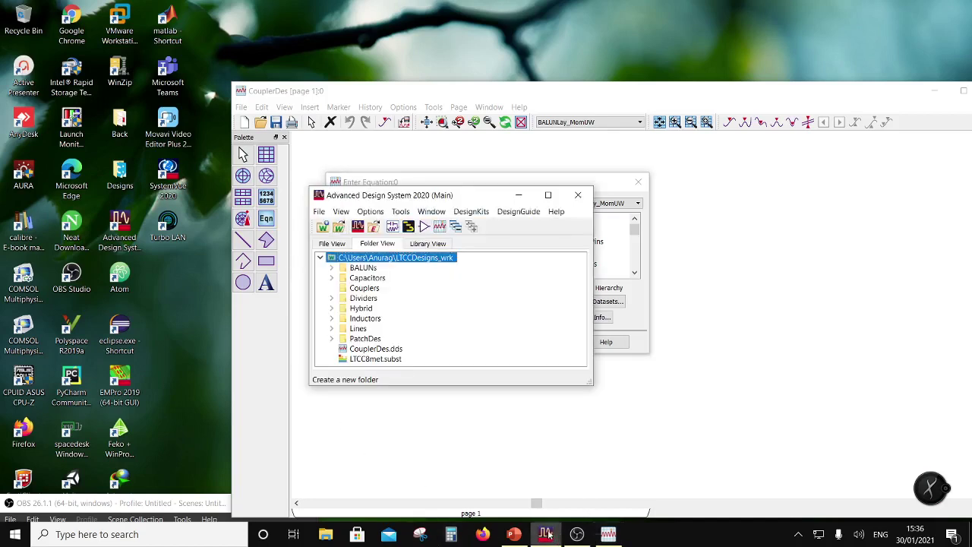
left_click_drag(359, 196, 154, 180)
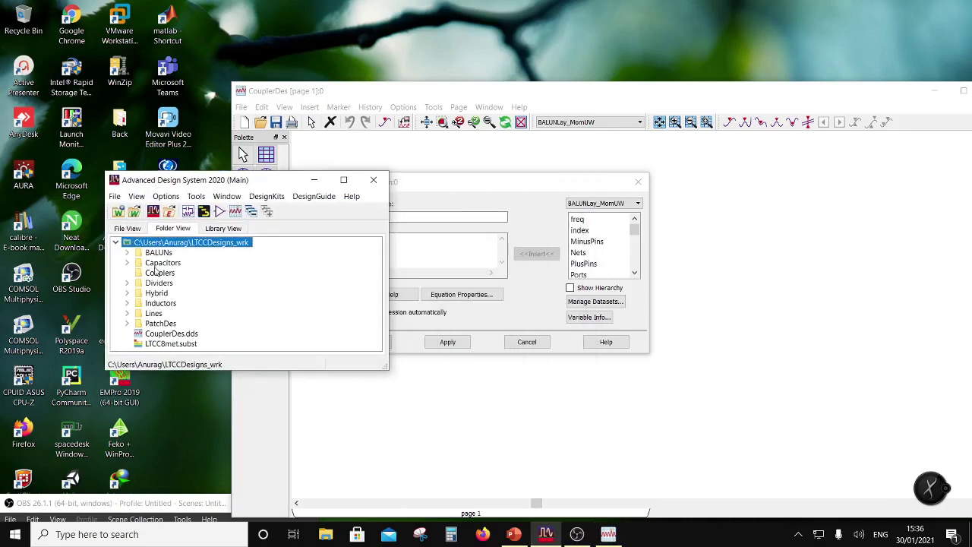
double_click(169, 343)
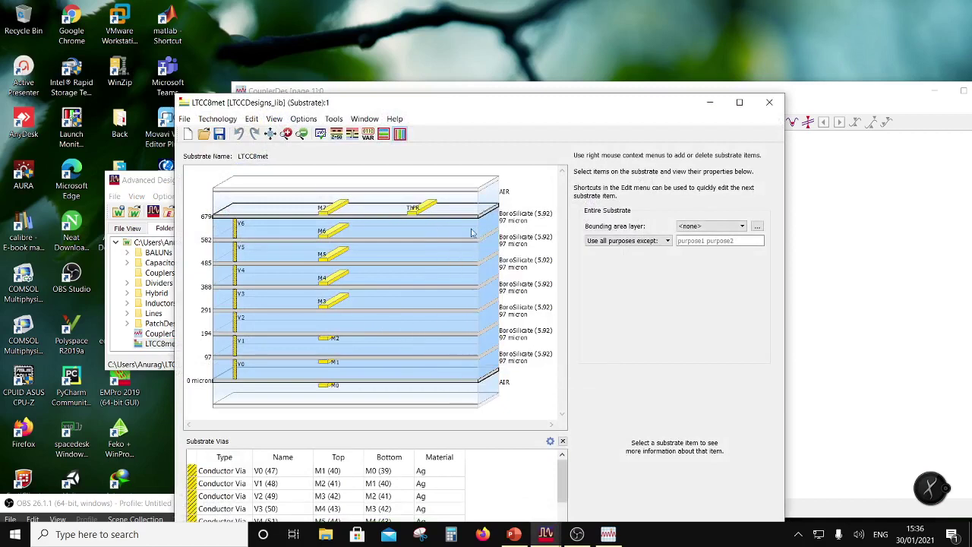
mouse_move(491, 254)
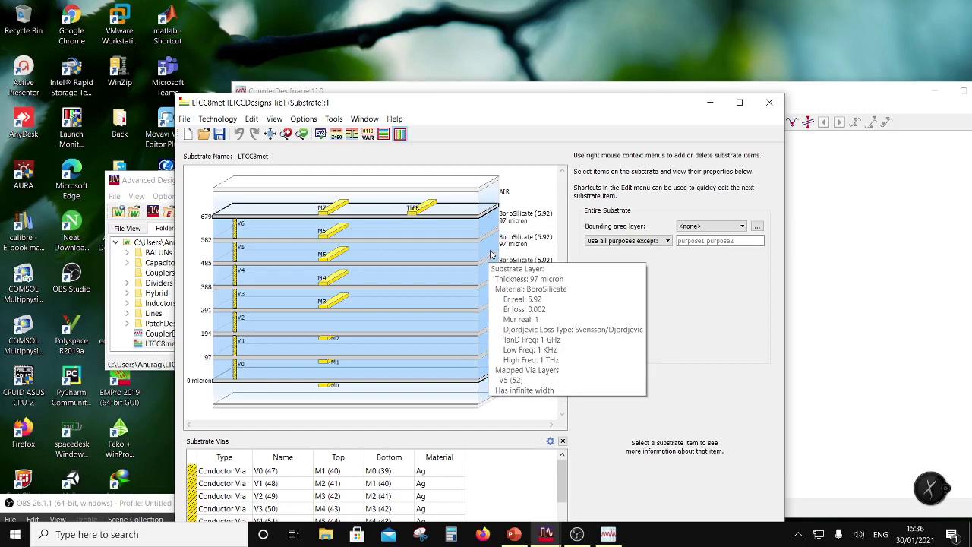
mouse_move(441, 235)
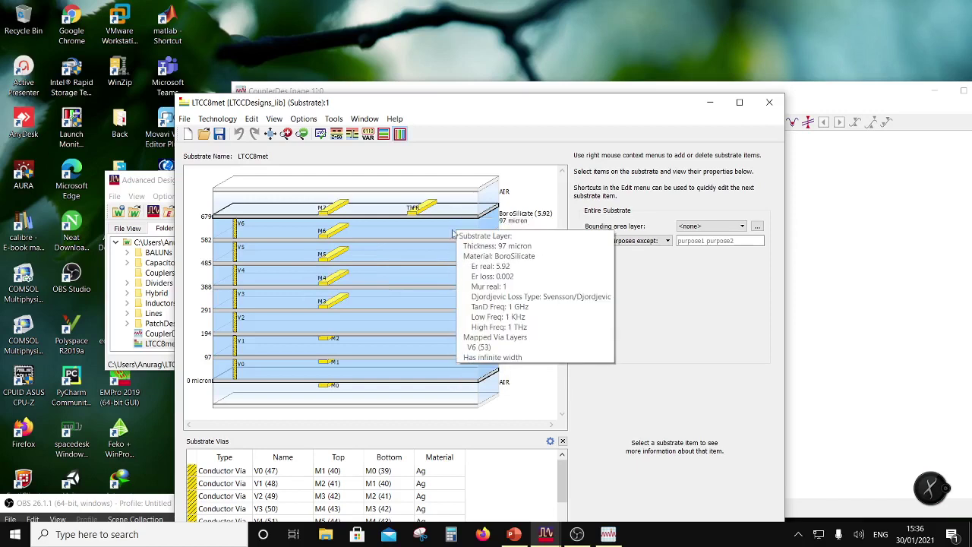
mouse_move(325, 262)
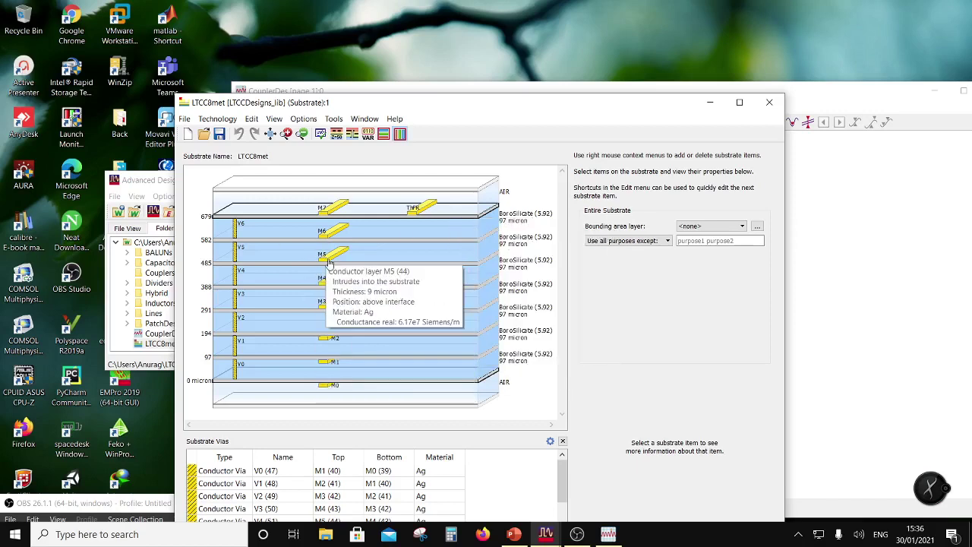
mouse_move(326, 218)
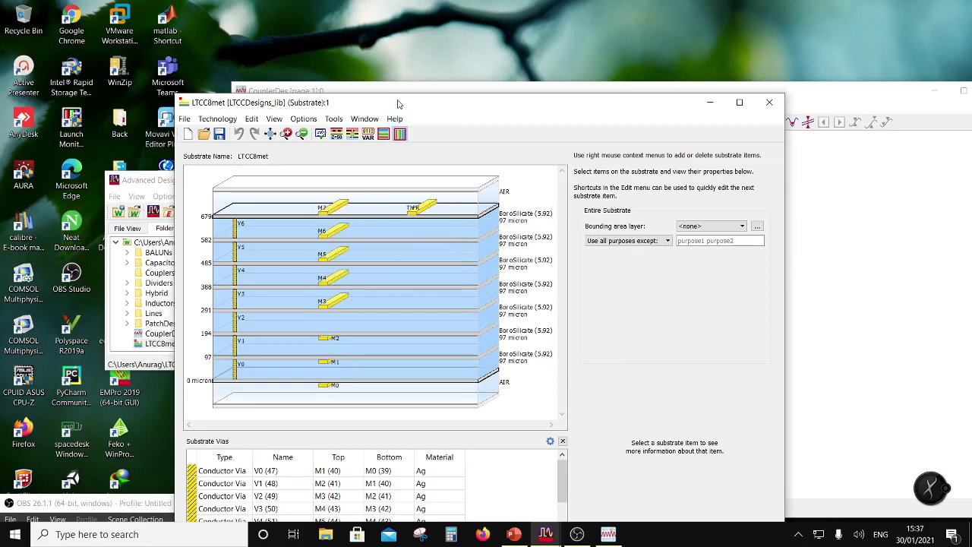
left_click_drag(401, 103, 561, 335)
Step: Return to the unfinished h_um equation and complete it with the value 194
left_click(448, 218)
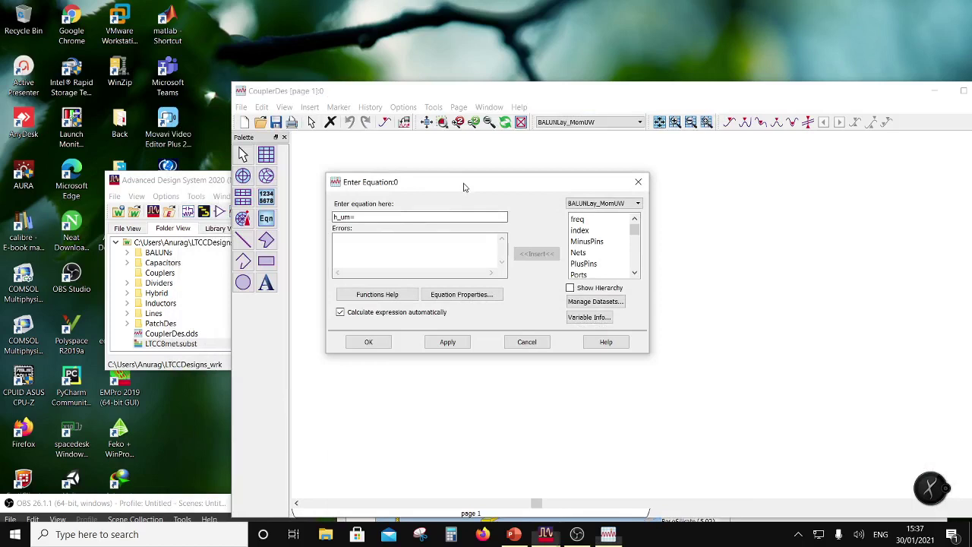
left_click(386, 217)
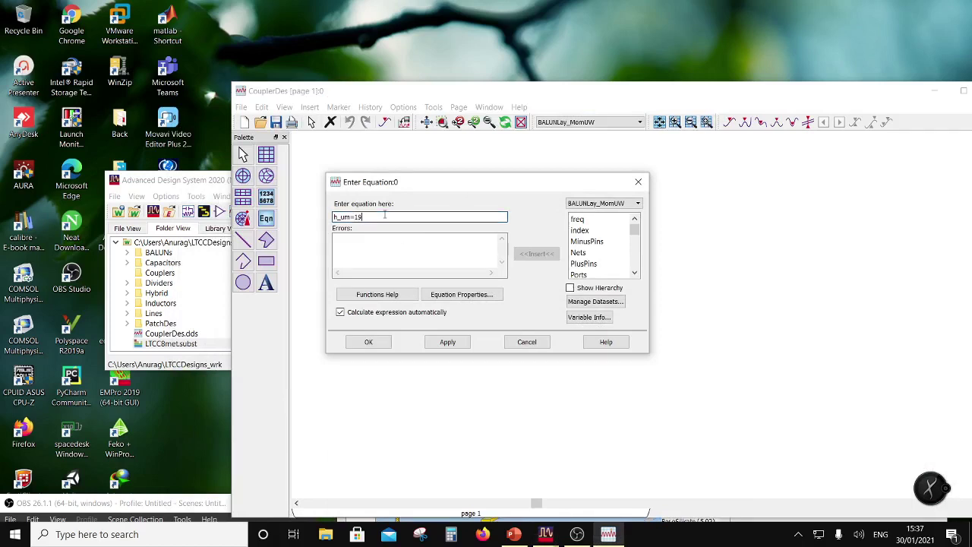
left_click(368, 342)
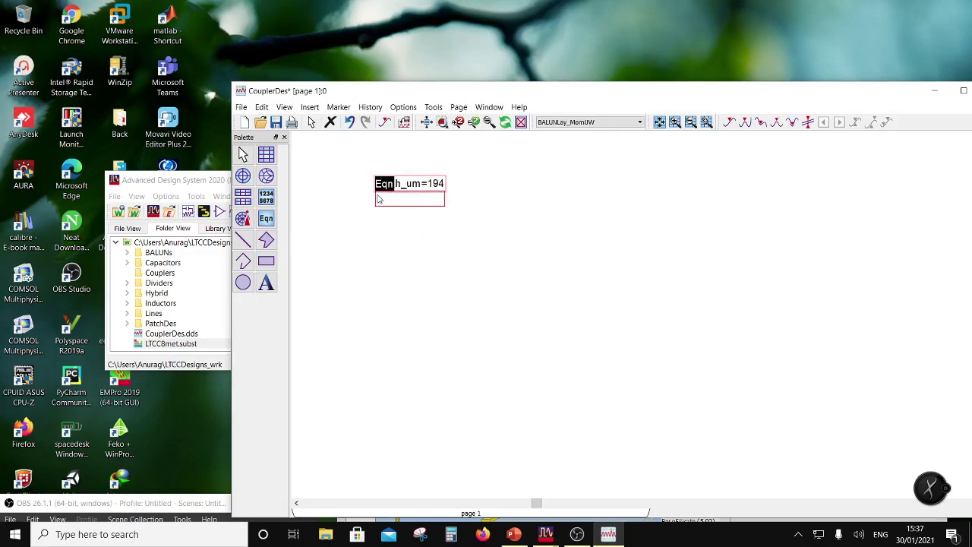
Step: Place a copy of the h_um equation directly below the original and change it to h_mts=194*1e-6
left_click(379, 207)
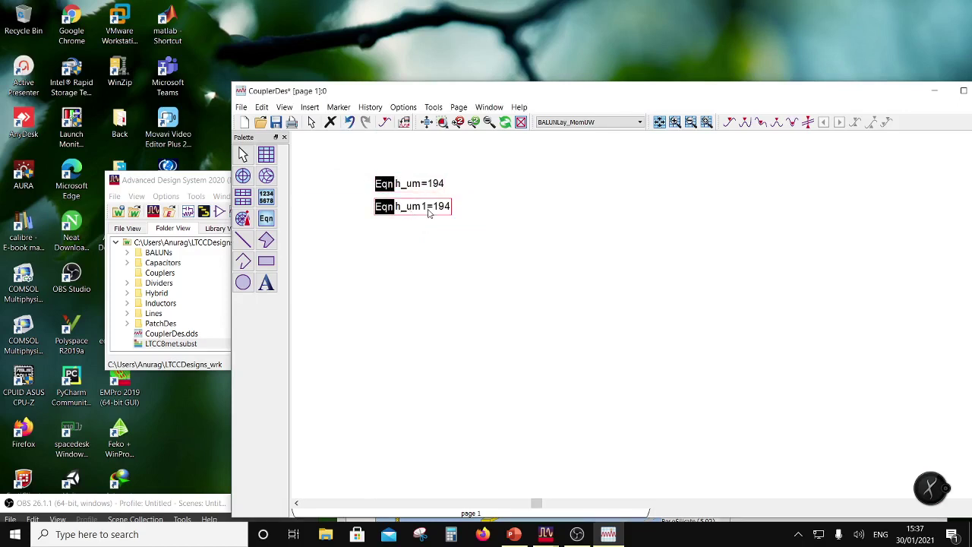
double_click(426, 208)
left_click_drag(423, 206, 406, 207)
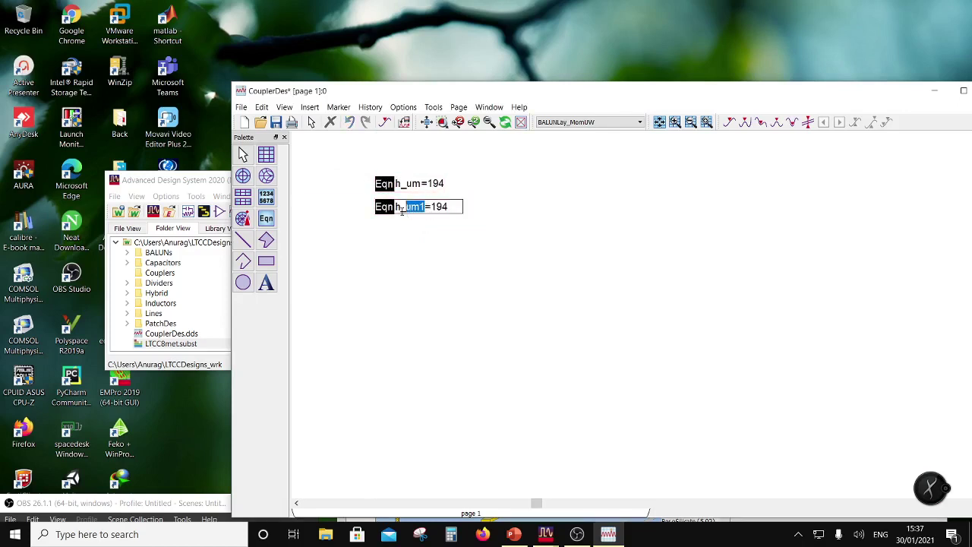
type("mts")
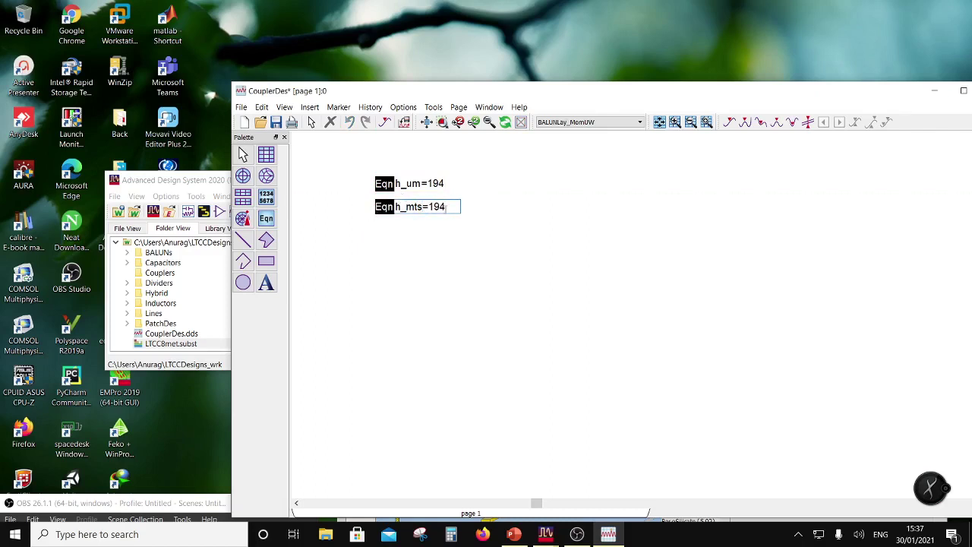
left_click(454, 208)
type("*1e-6")
left_click(456, 231)
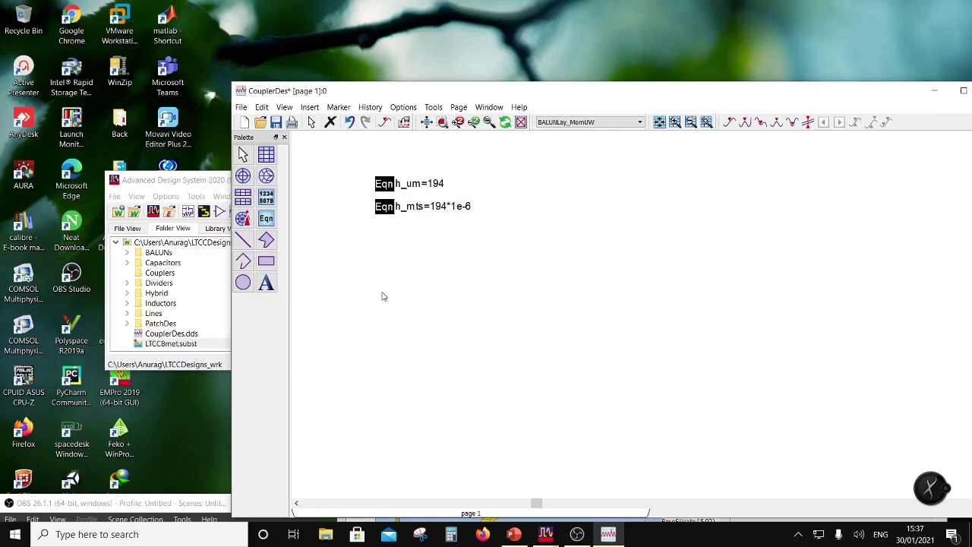
Step: Add an equation below h_mts that defines the frequency as f0=10G
left_click(385, 208)
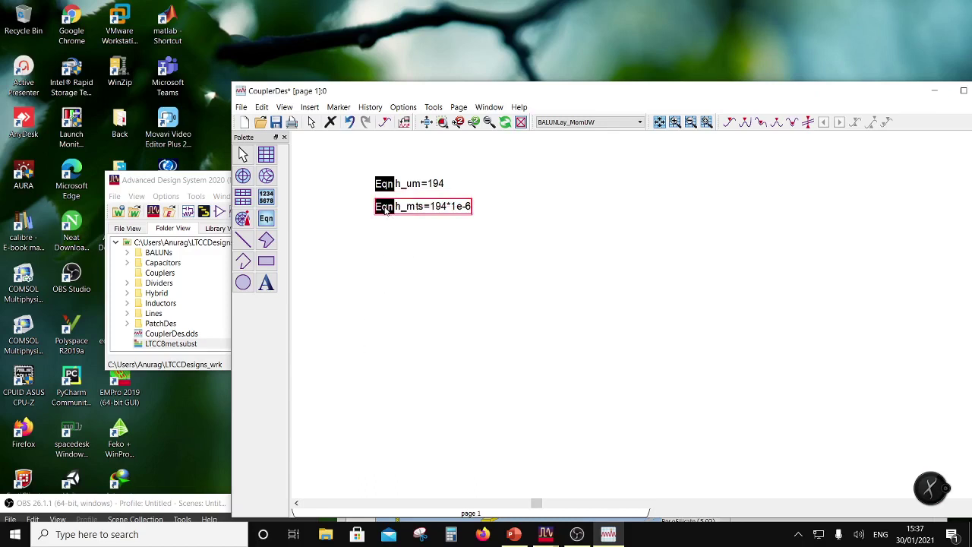
left_click(266, 219)
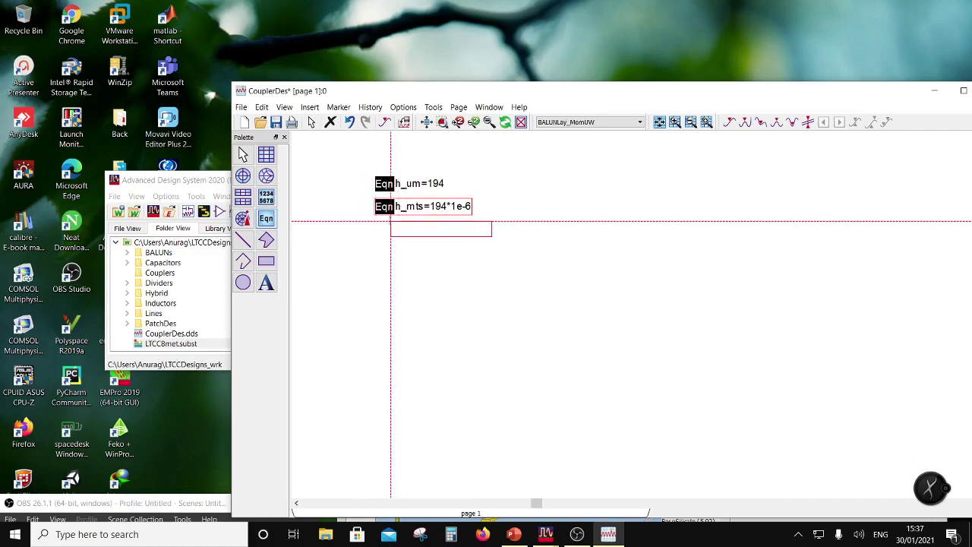
left_click(378, 223)
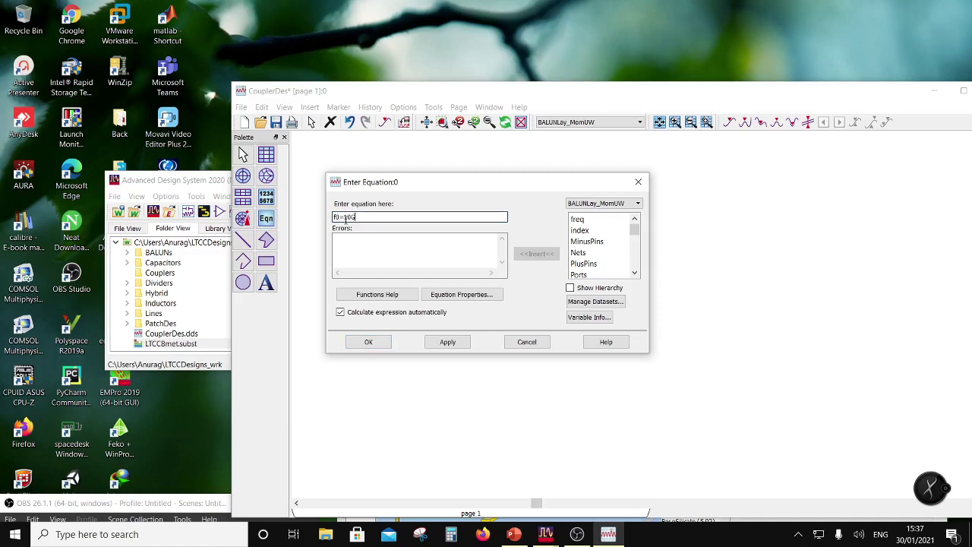
type("f0=10G")
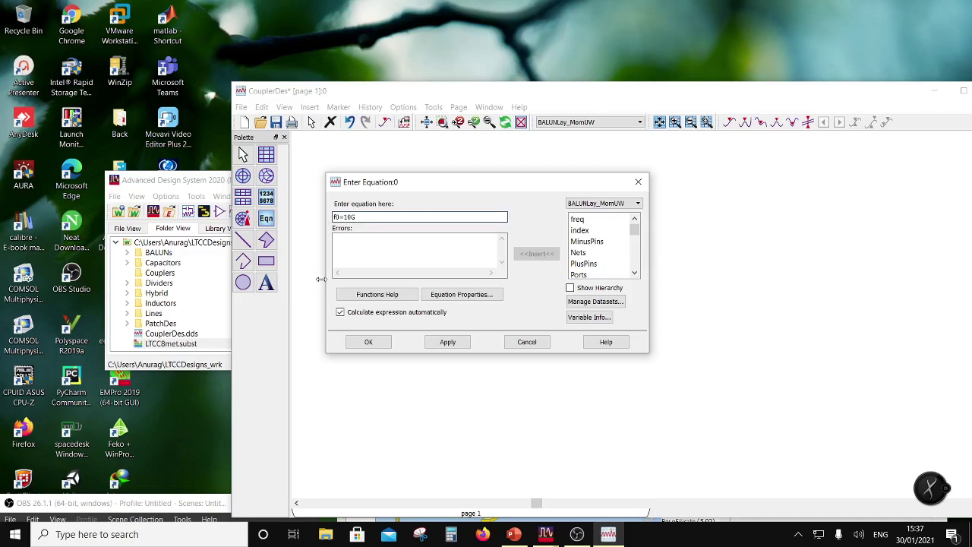
left_click(368, 341)
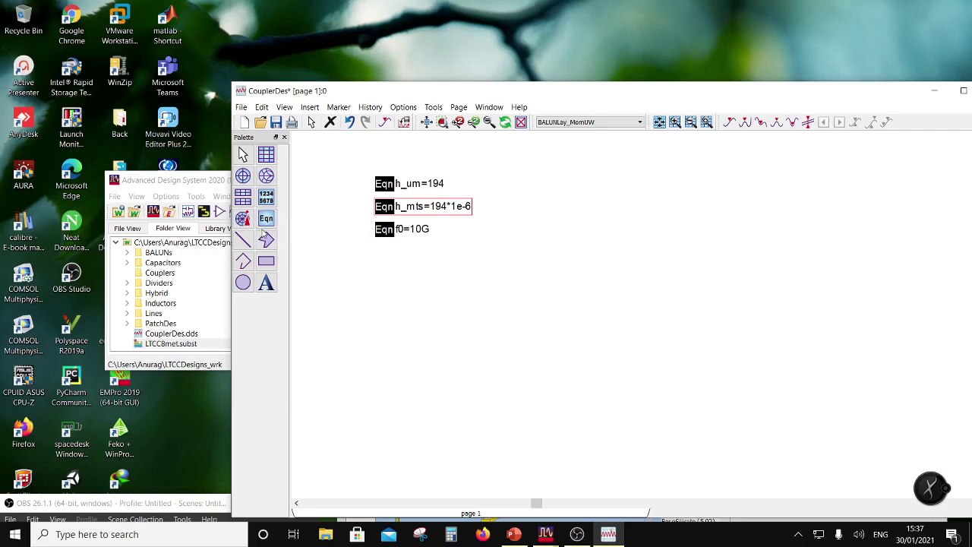
Step: Add an equation below f0 that reads At=-10
left_click(265, 220)
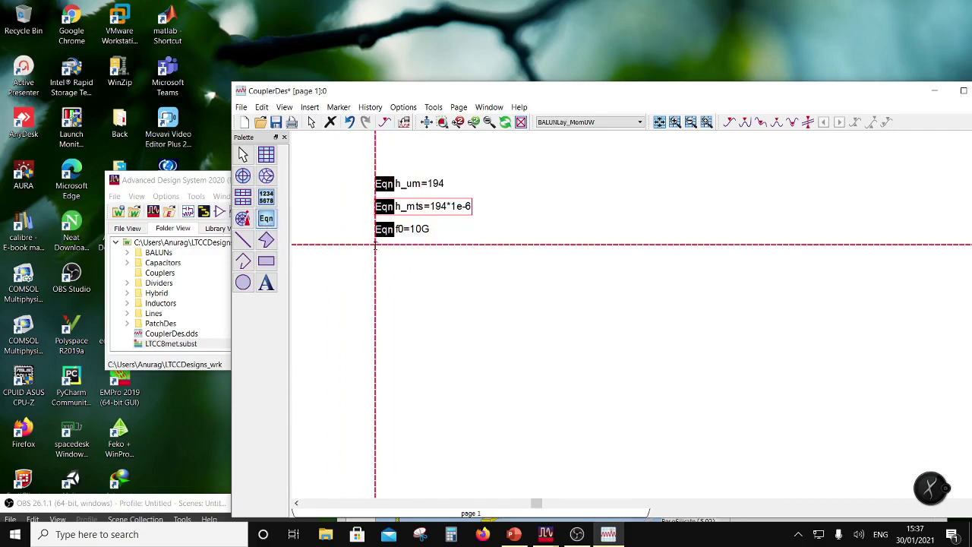
left_click(375, 244)
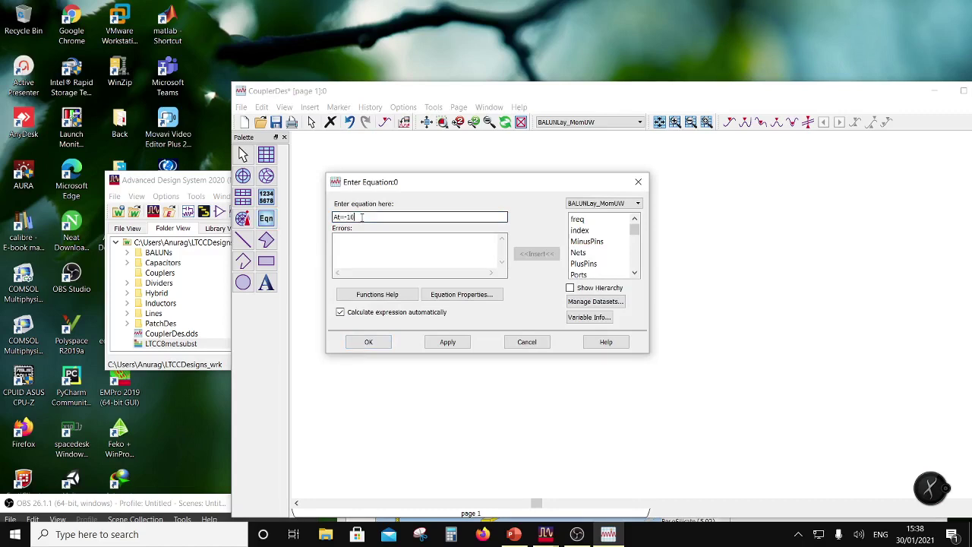
type("At=-10")
left_click(369, 342)
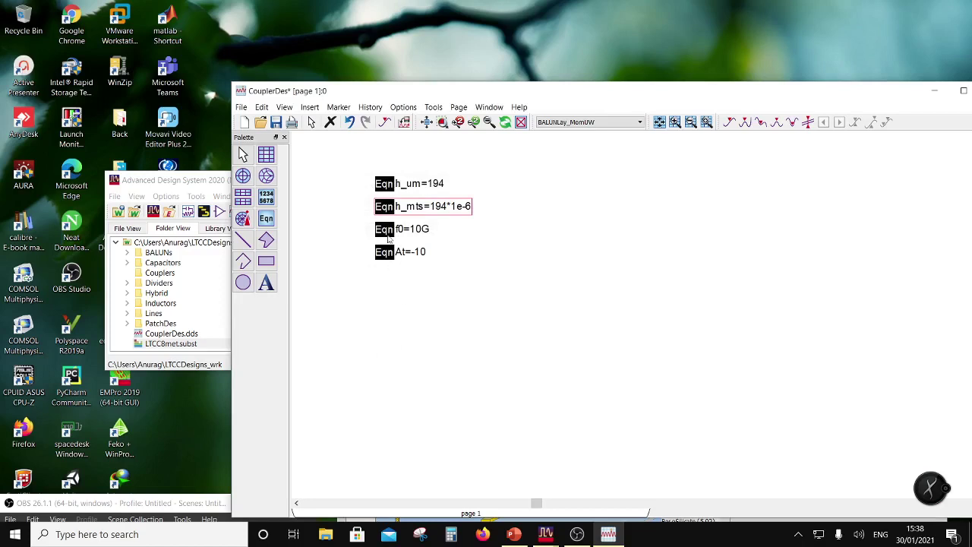
Step: Add an equation directly below At that defines the coupling factor as C=10**(At/10)
left_click(266, 283)
left_click(266, 218)
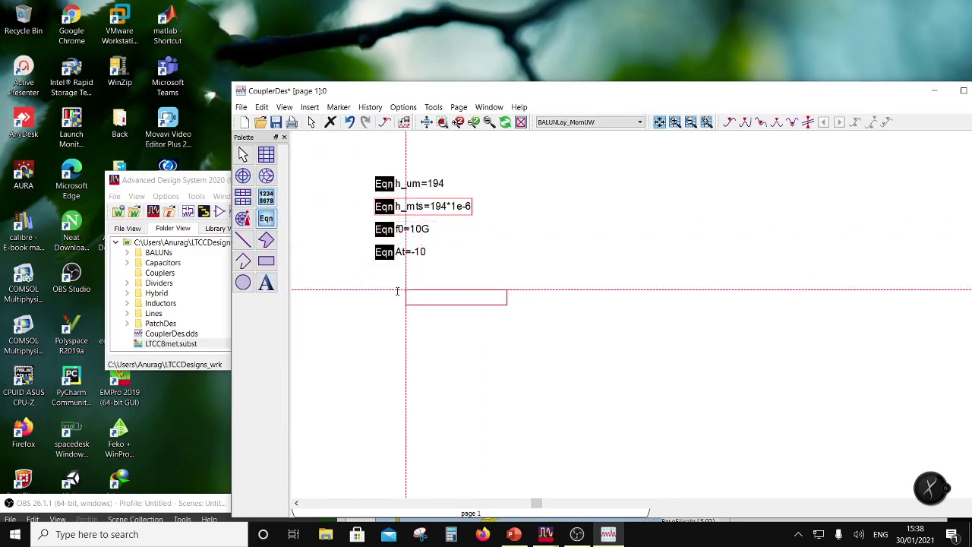
left_click(375, 268)
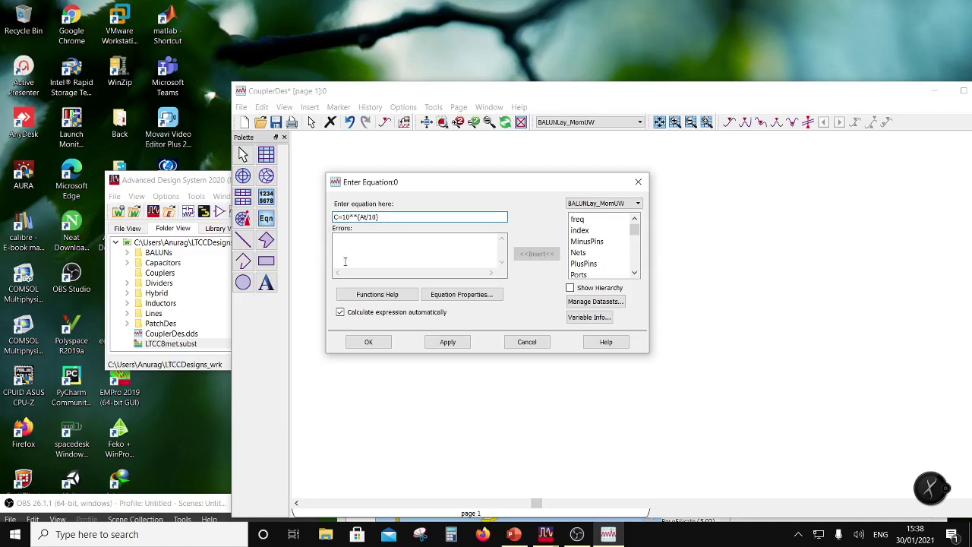
left_click(369, 342)
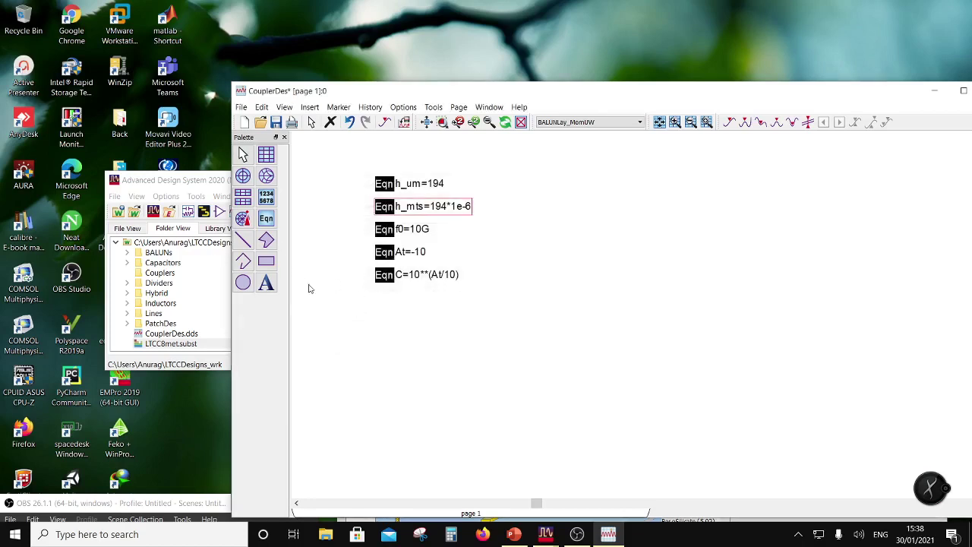
Step: Add an equation below the C equation that reads Er=5.92
left_click(266, 218)
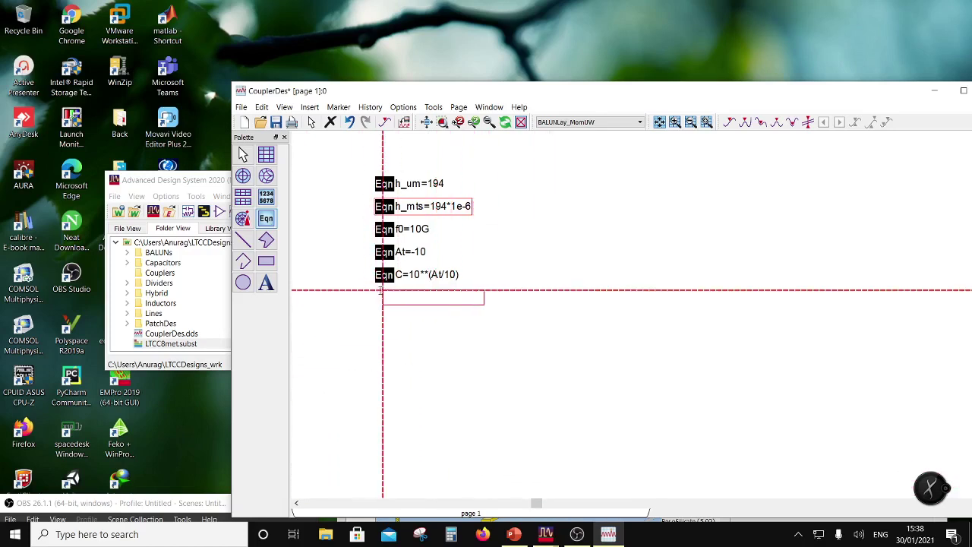
left_click(376, 291)
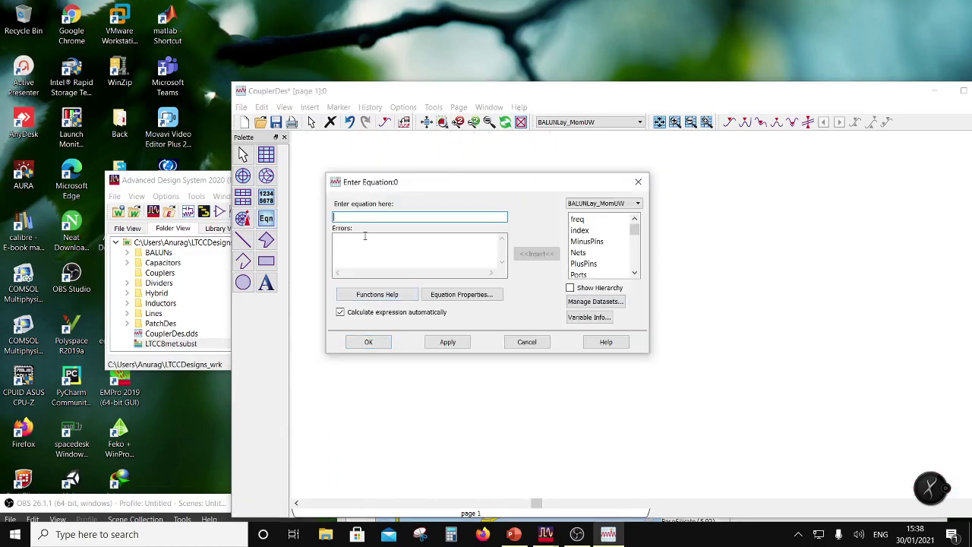
type("Er=5.92")
left_click(369, 342)
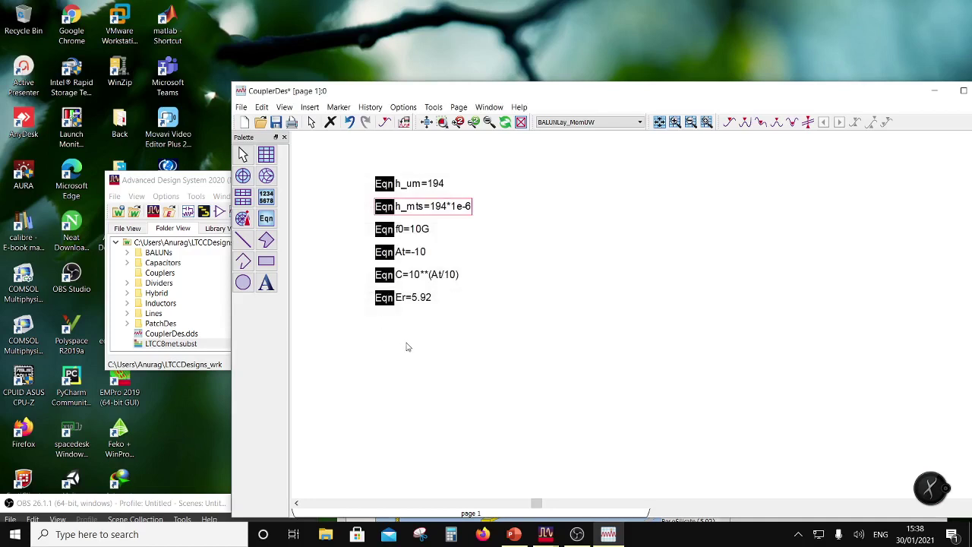
Step: Rename the Er variable to lowercase er in its equation
double_click(402, 298)
key("BackSpace")
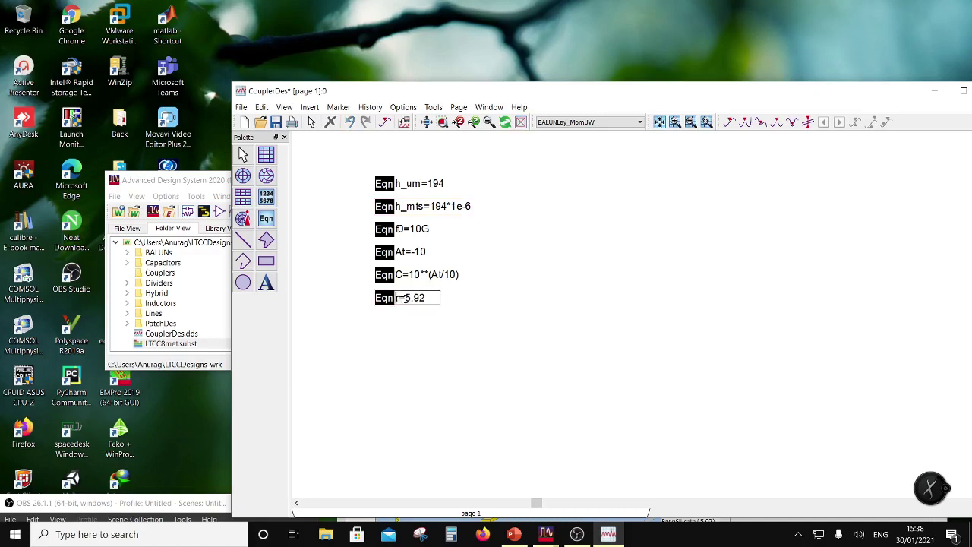
type("e")
left_click(408, 353)
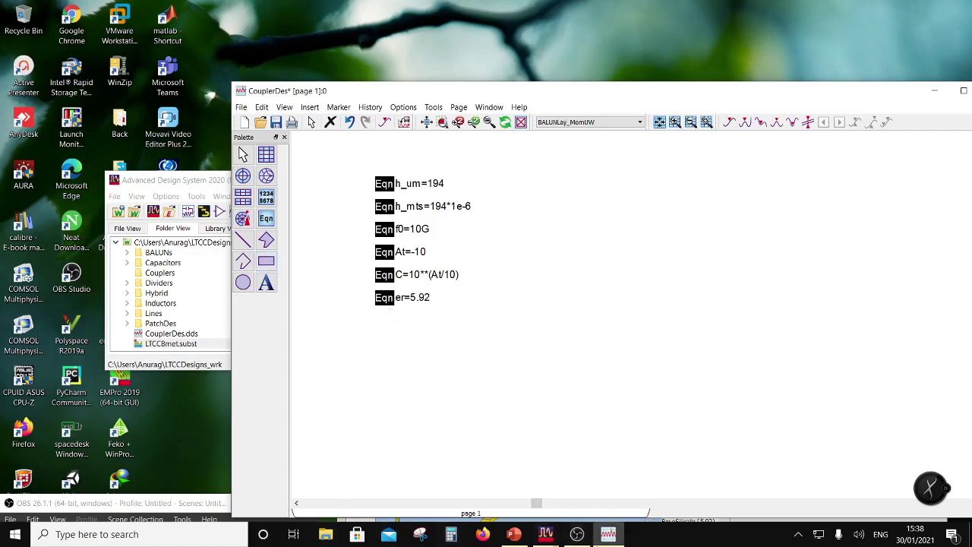
Step: Add an equation below er for the even-mode impedance that reads Zoe=Z0*sqrt((1+C)/(1-C))
mouse_move(547, 536)
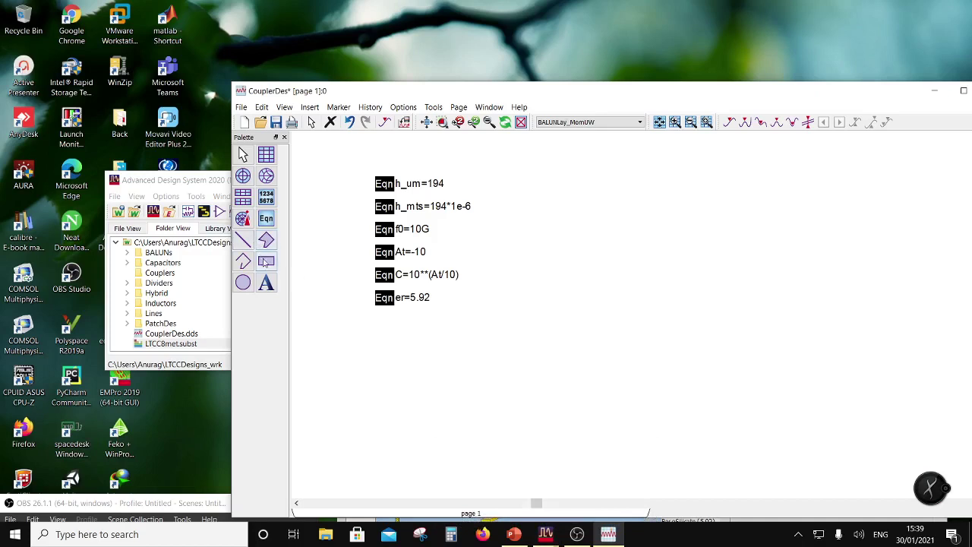
left_click(266, 218)
left_click(375, 319)
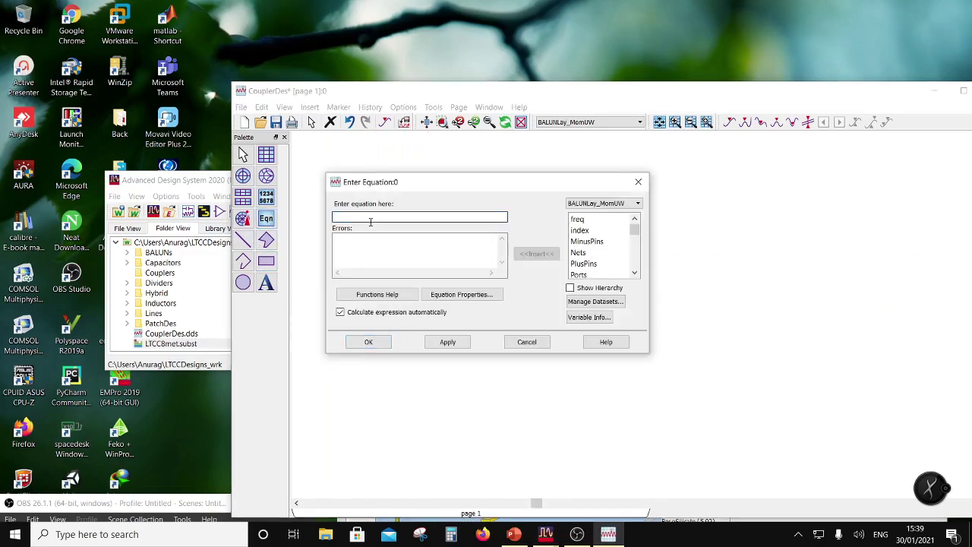
type("Zoe=Z0")
type("(()/()")
key("Left")
key("Left")
key("Left")
key("Left")
key("Left")
key("Left")
type("*sqrt")
left_click(377, 217)
type("1")
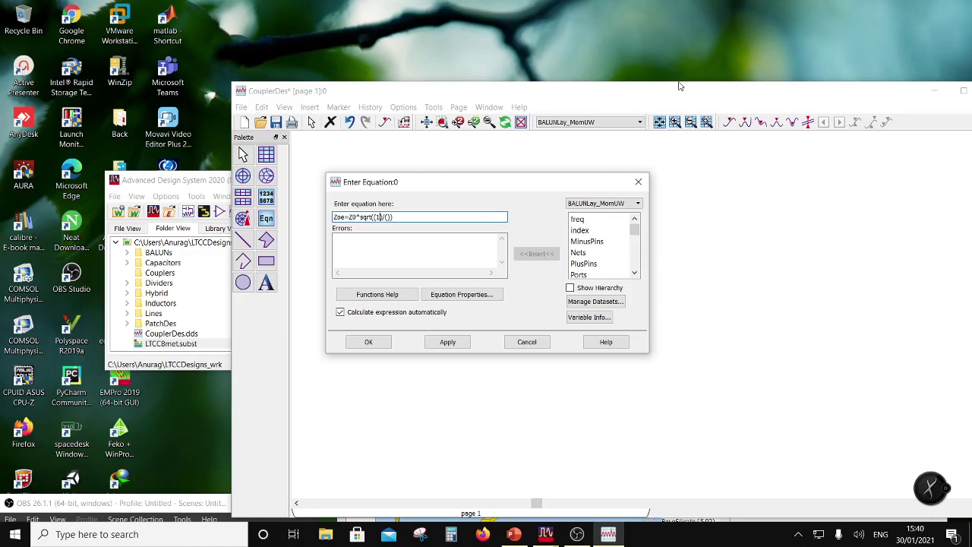
type("+C)/(1-C")
left_click_drag(427, 190, 472, 187)
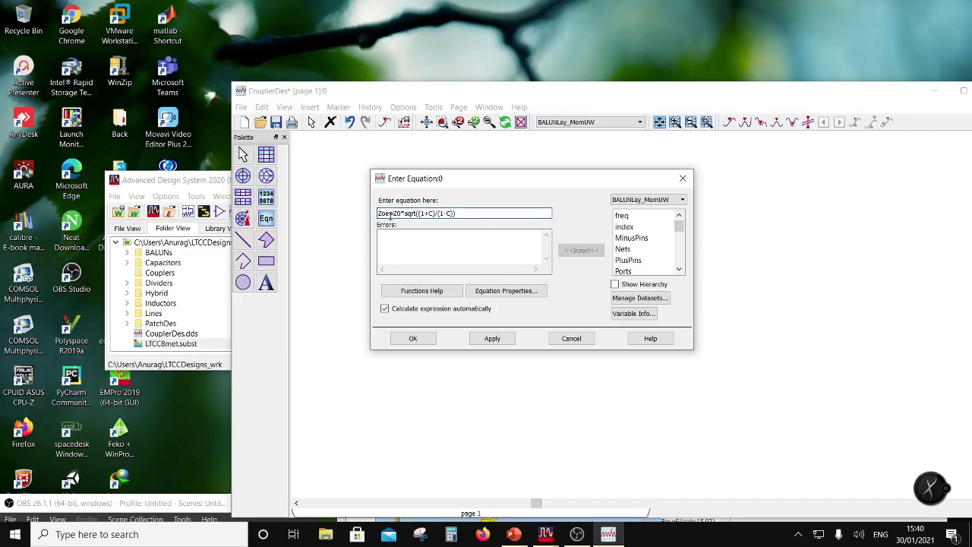
left_click(426, 339)
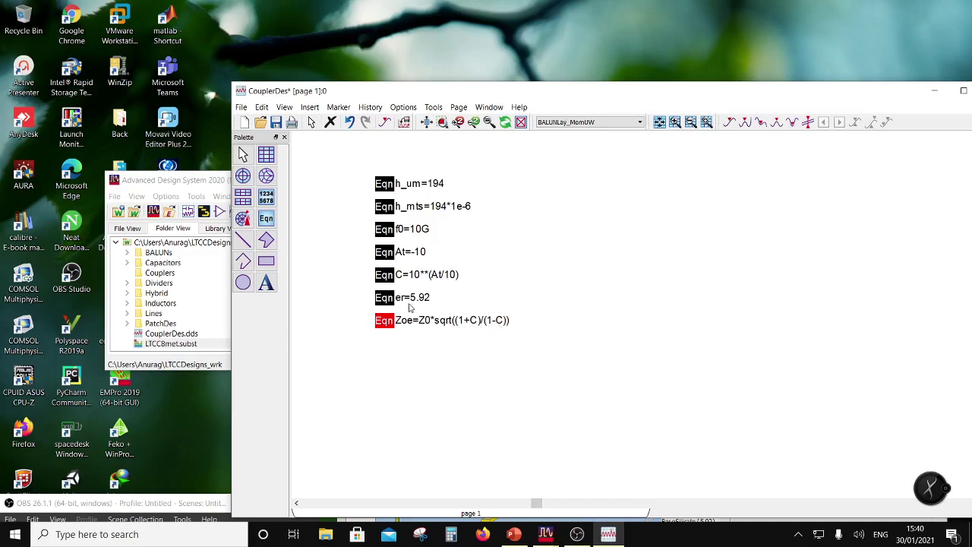
Step: Add the equation Z0=50 and place it above h_um at the head of the equation list
left_click(266, 218)
left_click(504, 245)
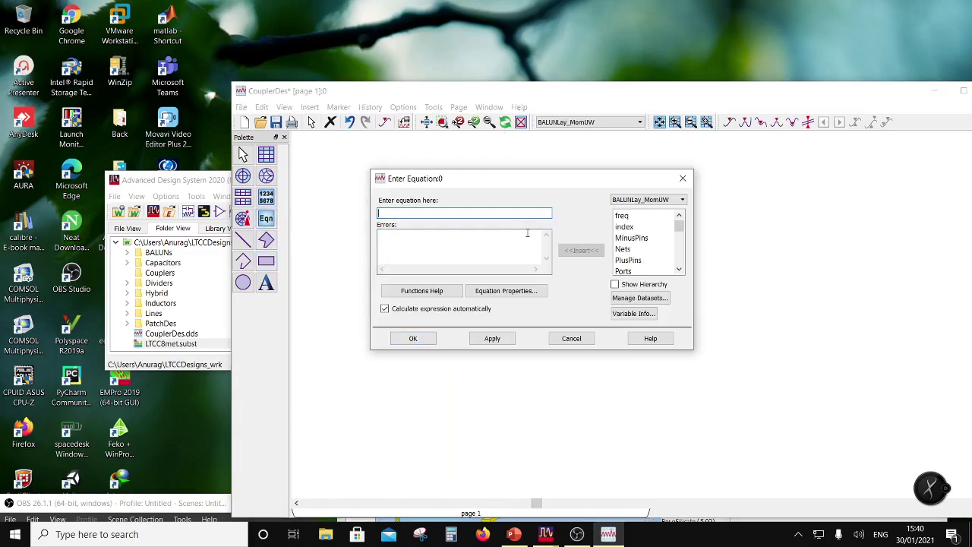
type("ZX0")
key("BackSpace")
key("BackSpace")
type("0=50")
left_click(427, 338)
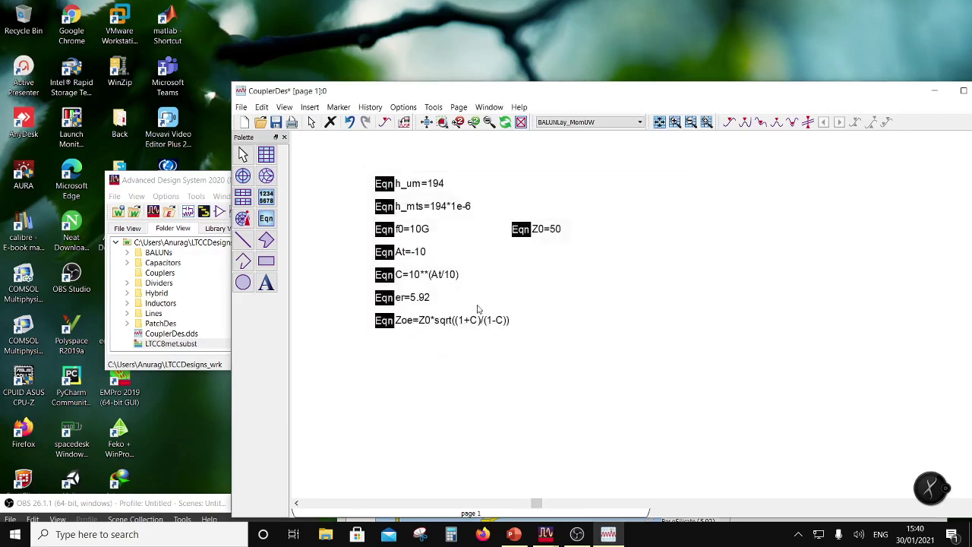
left_click(519, 230)
left_click_drag(374, 205, 382, 160)
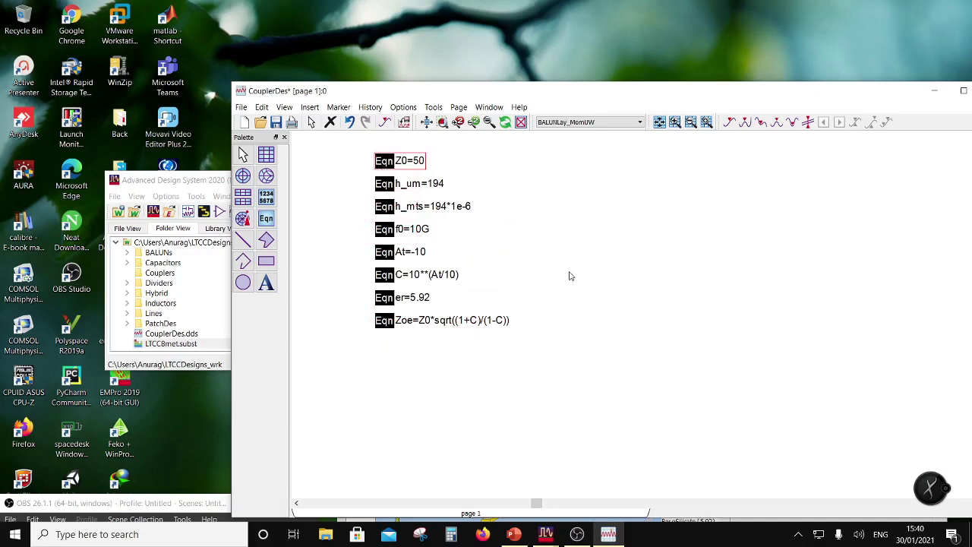
Step: Place a copy of the Zoe equation directly below the original and rename the copy's variable to Zo
left_click(389, 324)
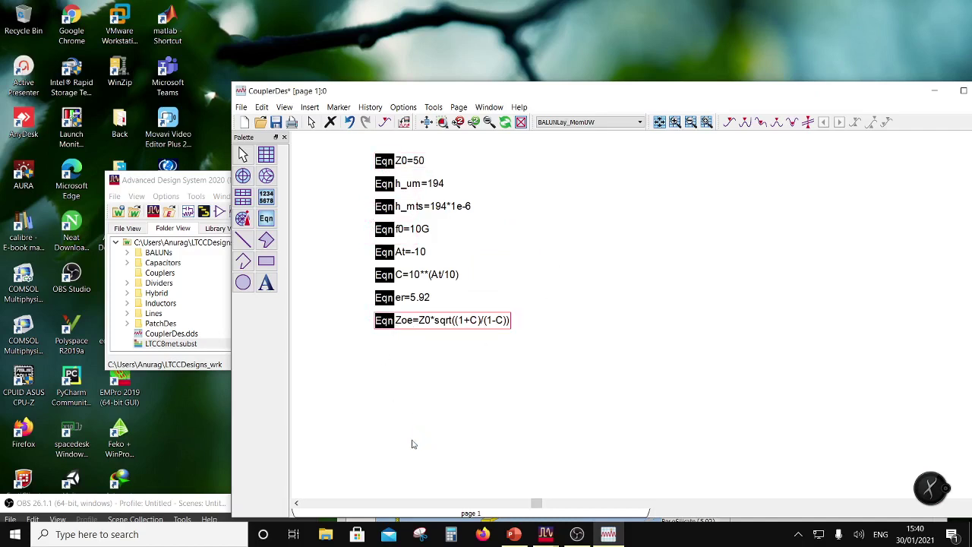
key("ctrl+c")
key("ctrl+v")
left_click(380, 341)
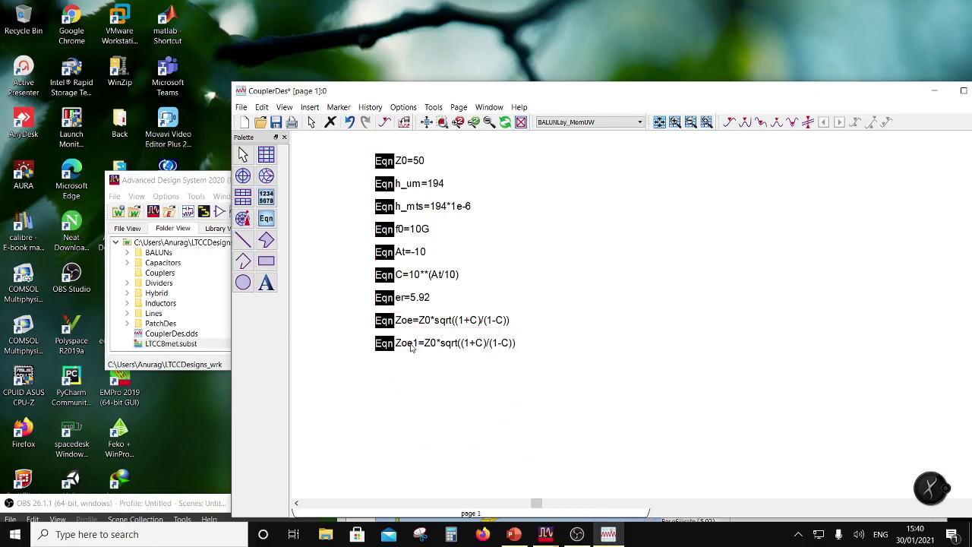
left_click(414, 343)
left_click_drag(419, 343, 408, 343)
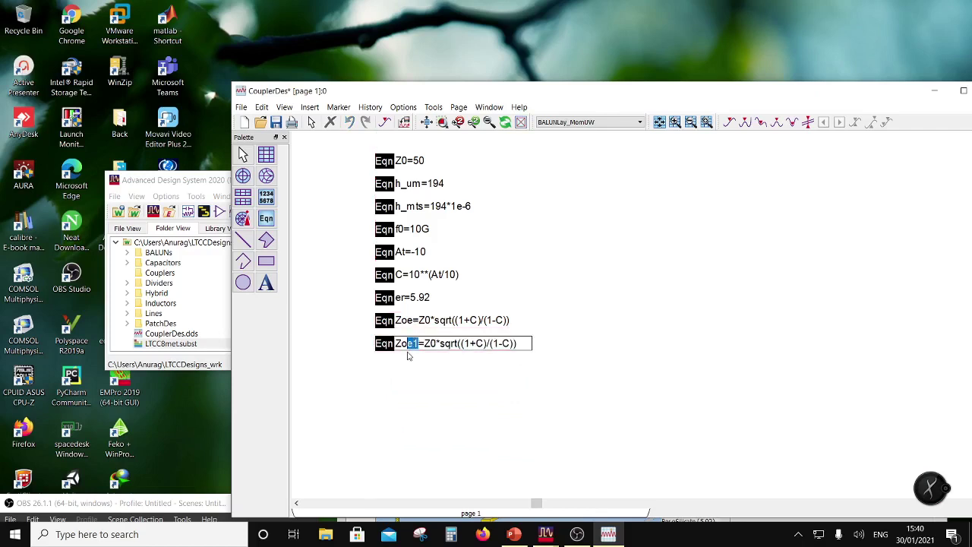
type("o")
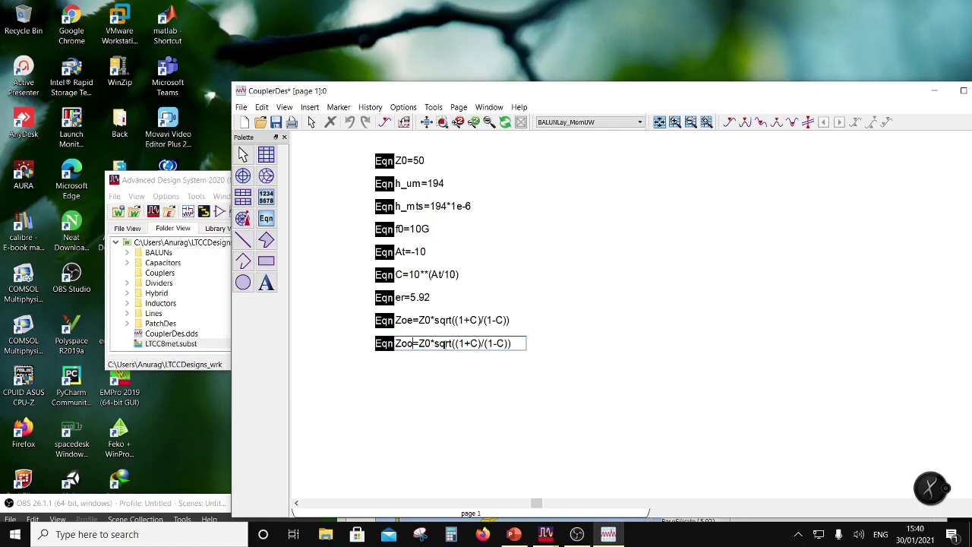
key("BackSpace")
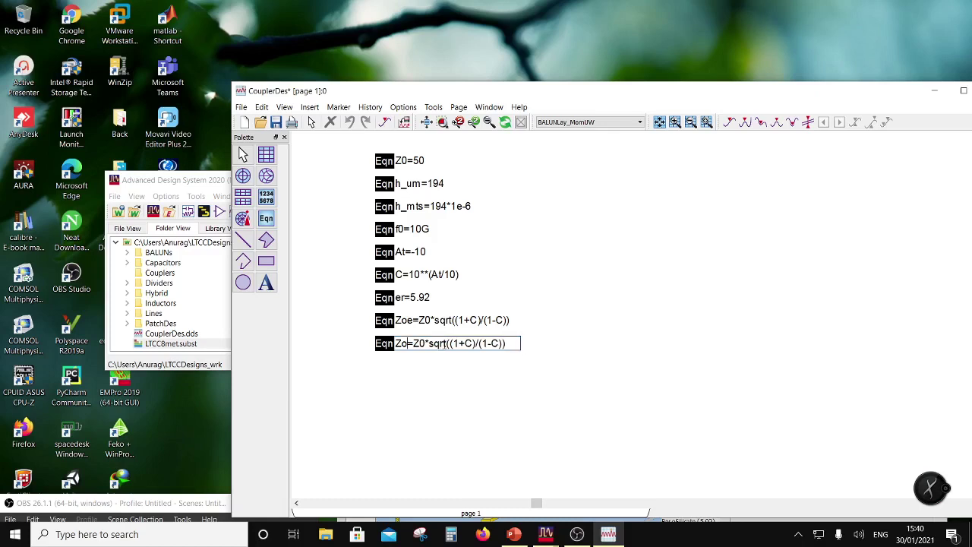
Step: Rename the variable of the original Zoe equation to Z0e, with a zero in place of the letter o
left_click(411, 321)
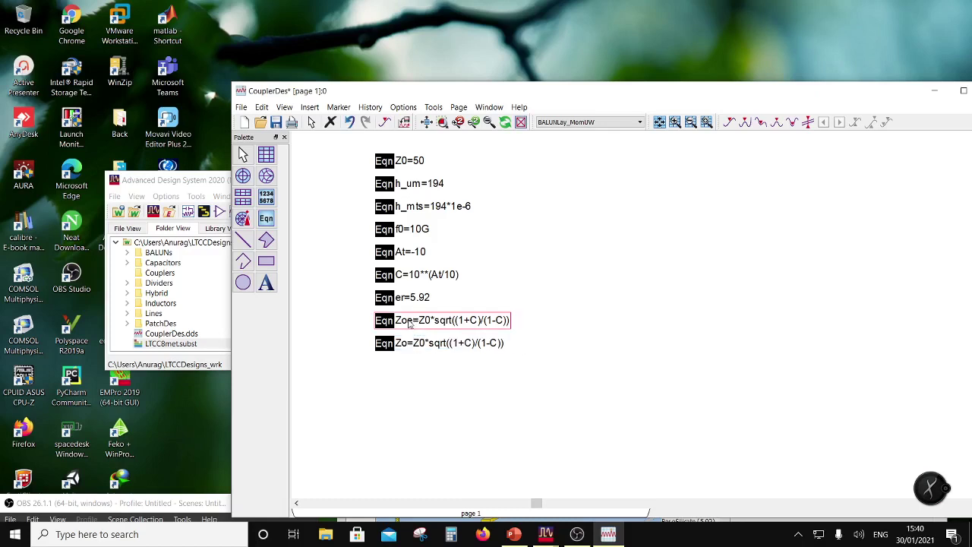
key("BackSpace")
type("0")
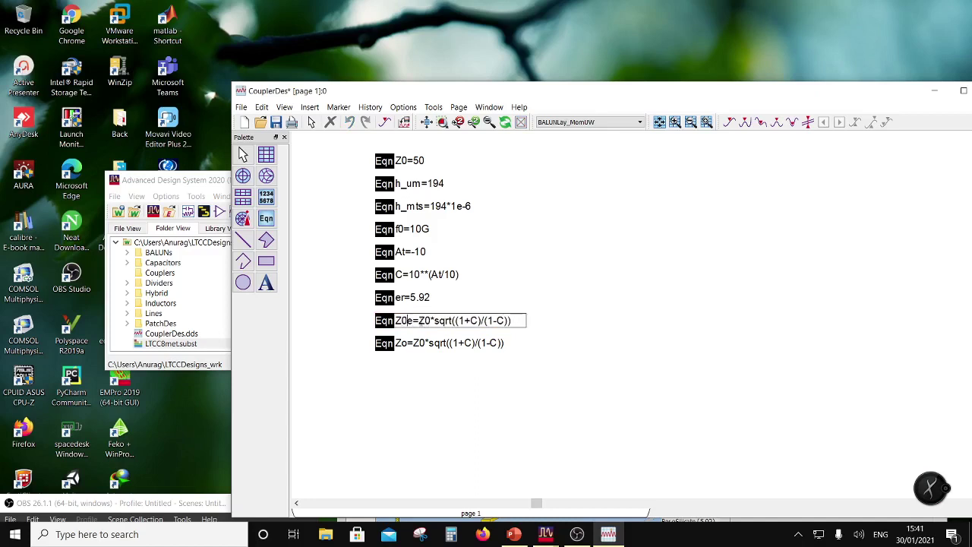
left_click(393, 356)
Step: Change the copied equation below Z0e to Z0o=Z0*sqrt((1-C)/(1+C))
left_click(408, 346)
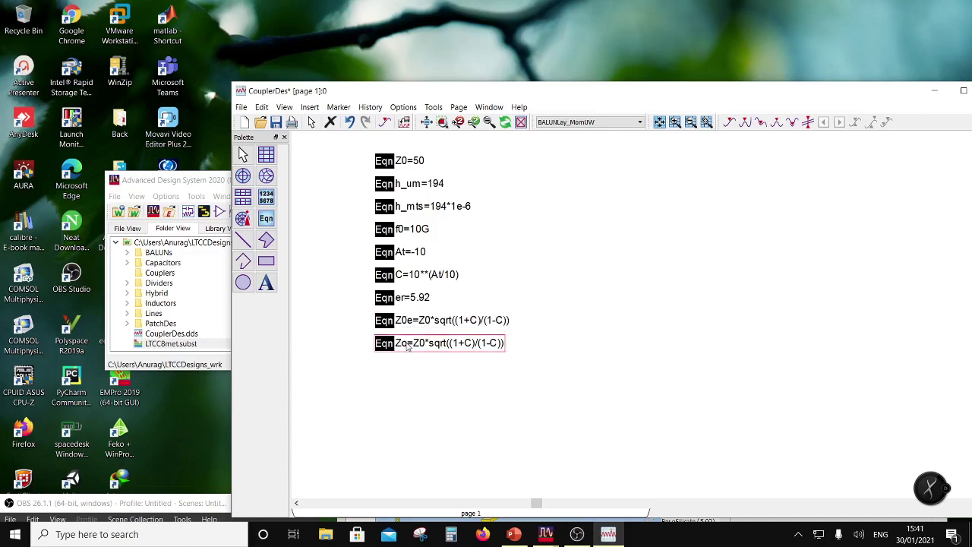
key("BackSpace")
type("0")
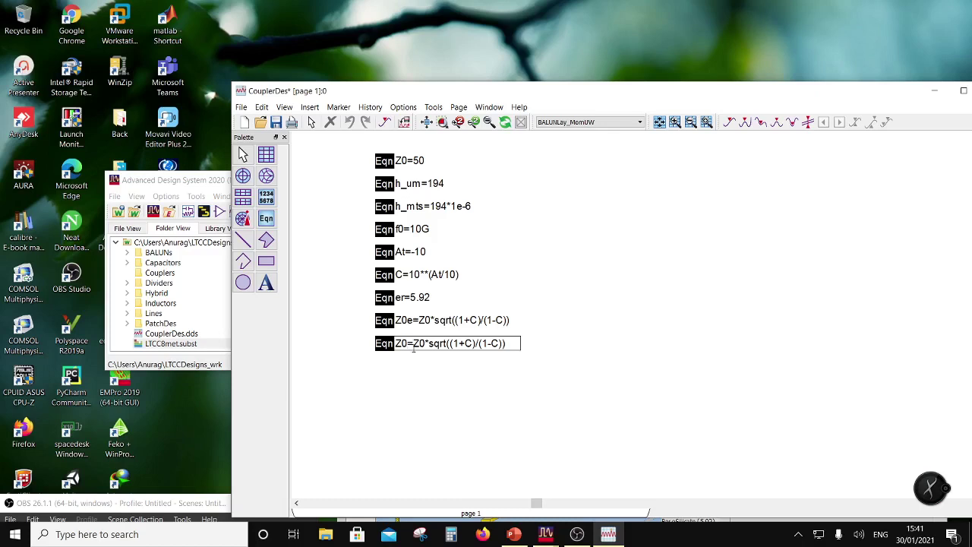
type("o")
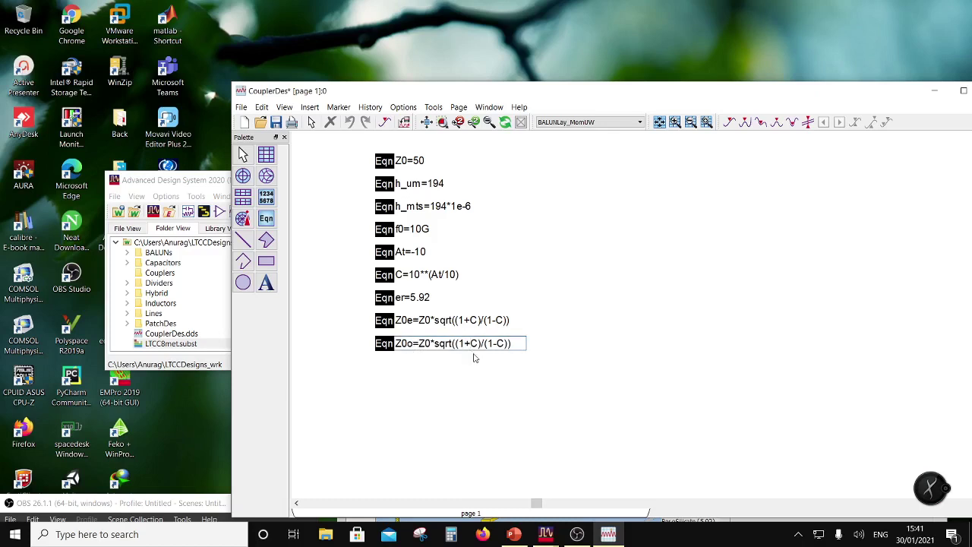
key("BackSpace")
type("-")
left_click(494, 344)
key("BackSpace")
type("+")
Step: Add an equation below Z0o that reads A=Z0/60*sqrt((er+1)/2)+(er-1)/(er+1)*(0.23+0.11/er)
left_click(265, 218)
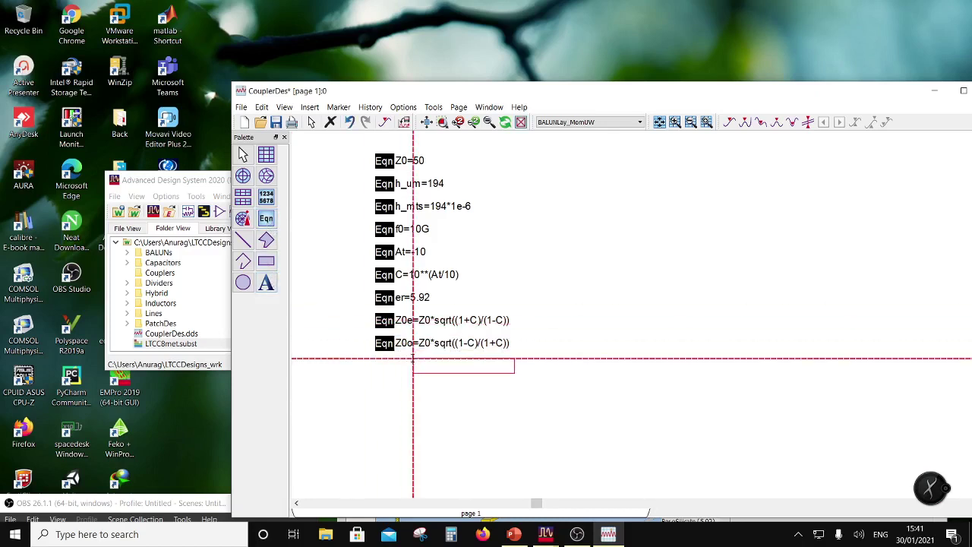
left_click(376, 361)
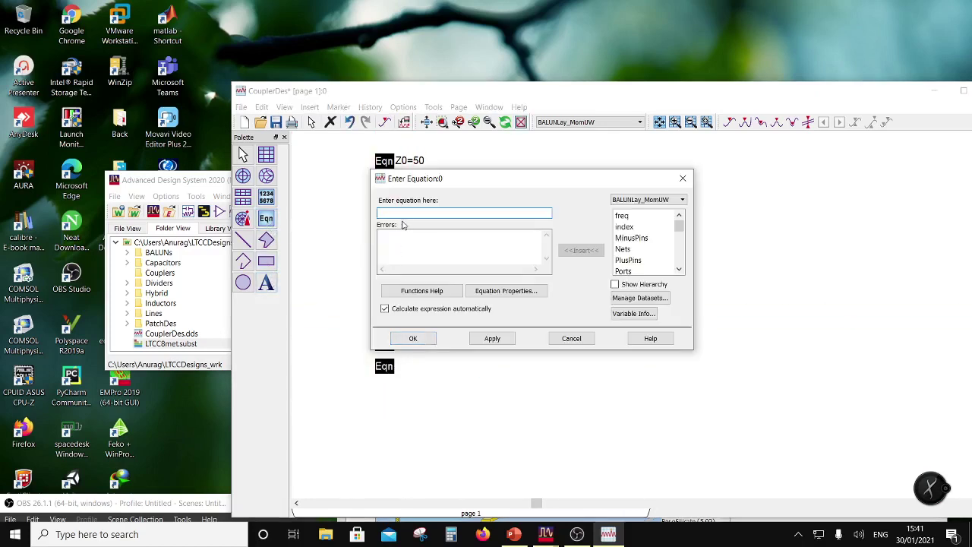
type("A=")
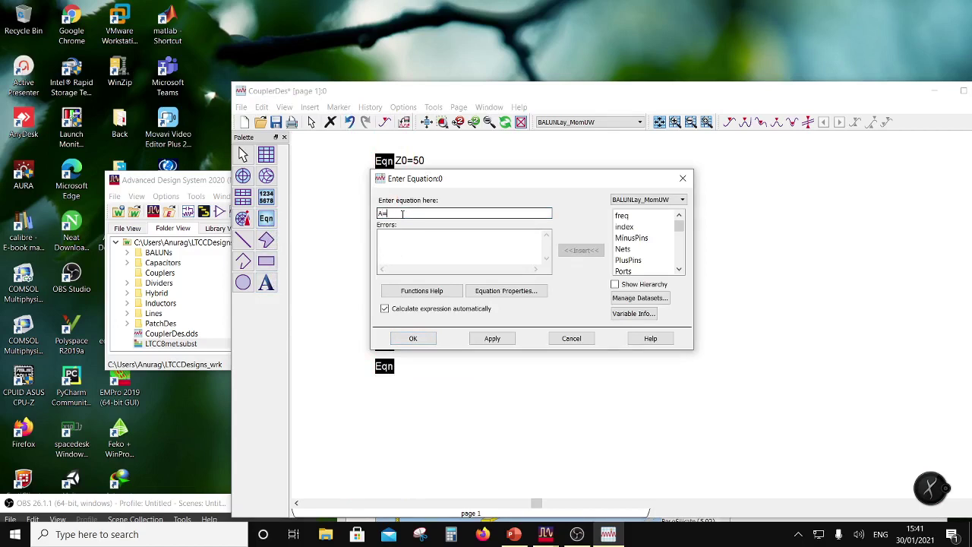
type("Z0")
type("/")
type("60")
type("*sqrt")
type("eps")
key("BackSpace")
key("BackSpace")
type("r+")
type("1)/2")
type("+(er-1)")
type("/(er+1)*")
type("(0.23")
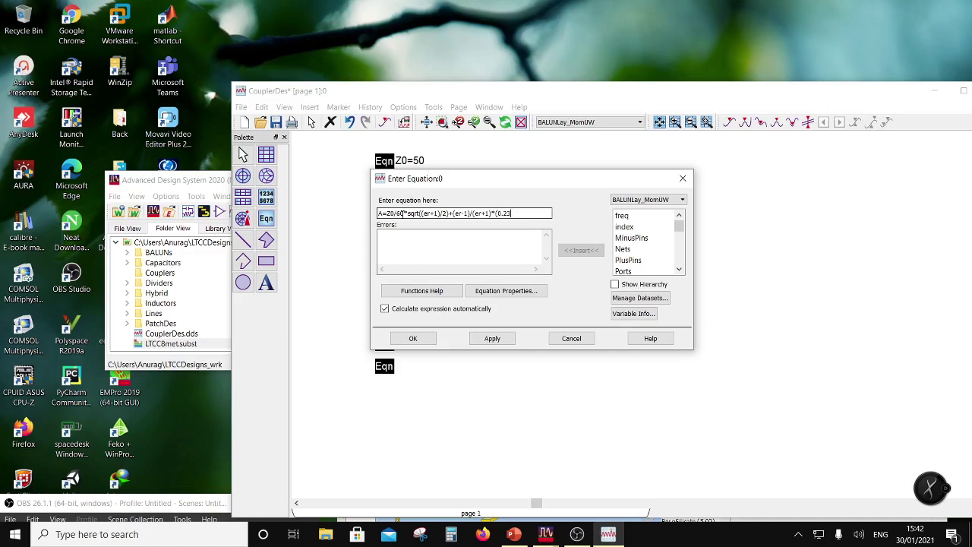
type("+0.11/er)")
left_click(413, 338)
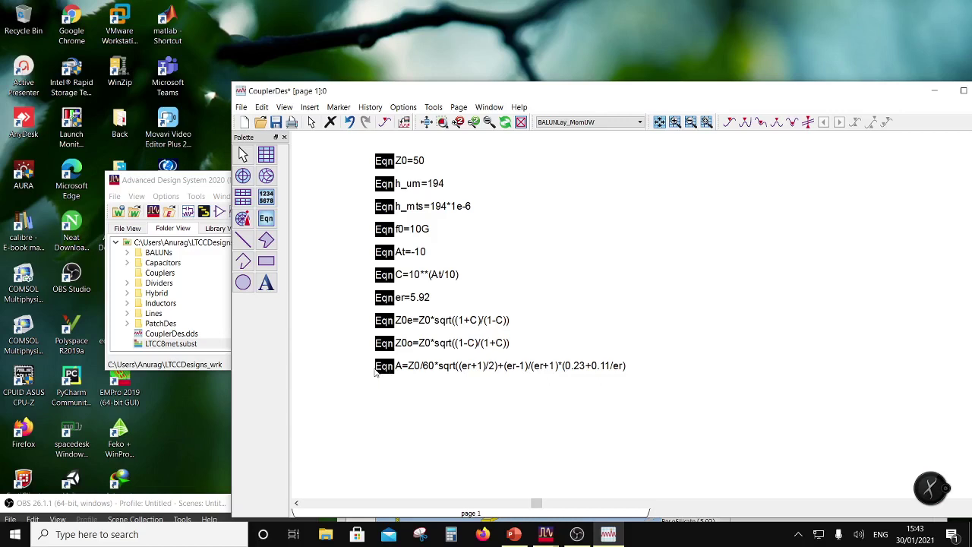
Step: Copy the Z0e equation to below the A equation and change the copy to Z0se=Z0e/2
left_click(384, 323)
key("ctrl+c")
key("ctrl+v")
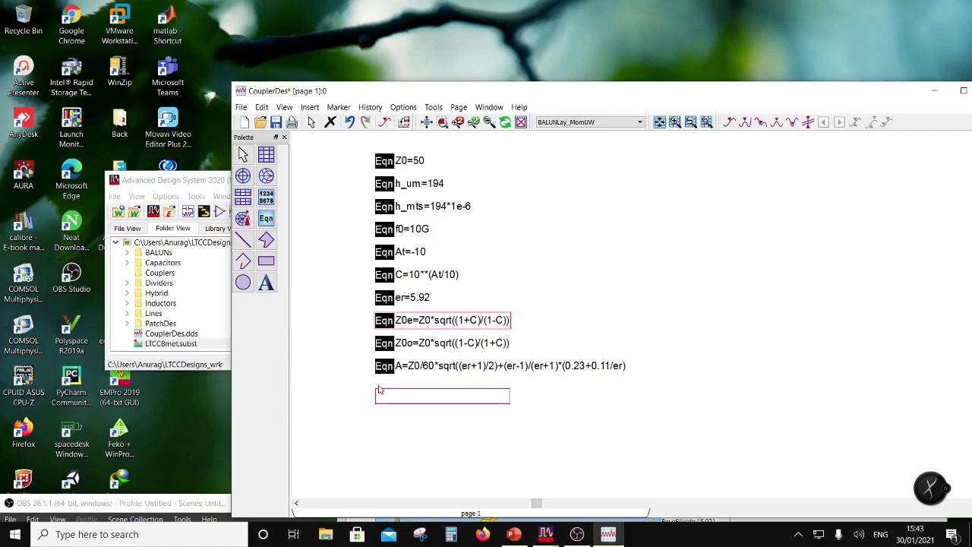
left_click(380, 390)
left_click(414, 389)
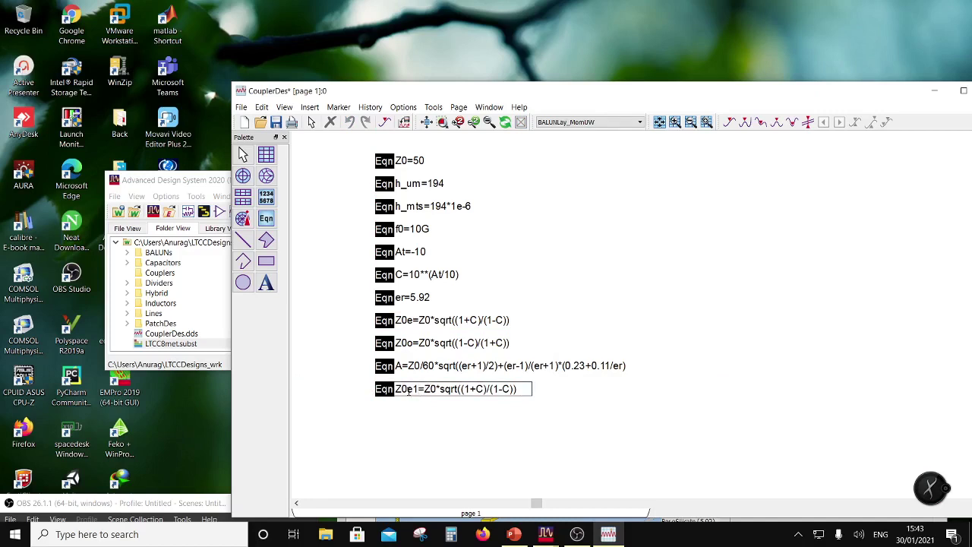
left_click_drag(417, 390, 406, 391)
type("se")
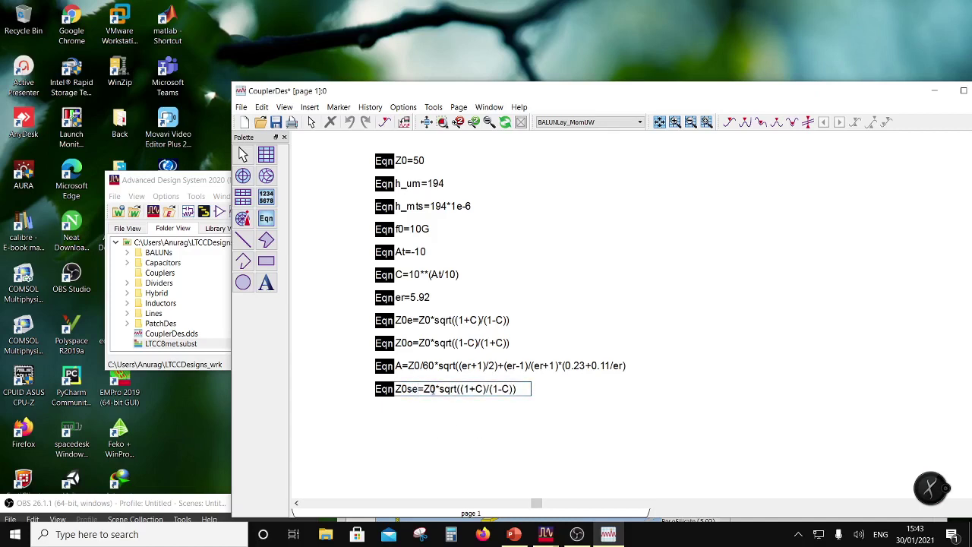
left_click_drag(436, 389, 523, 395)
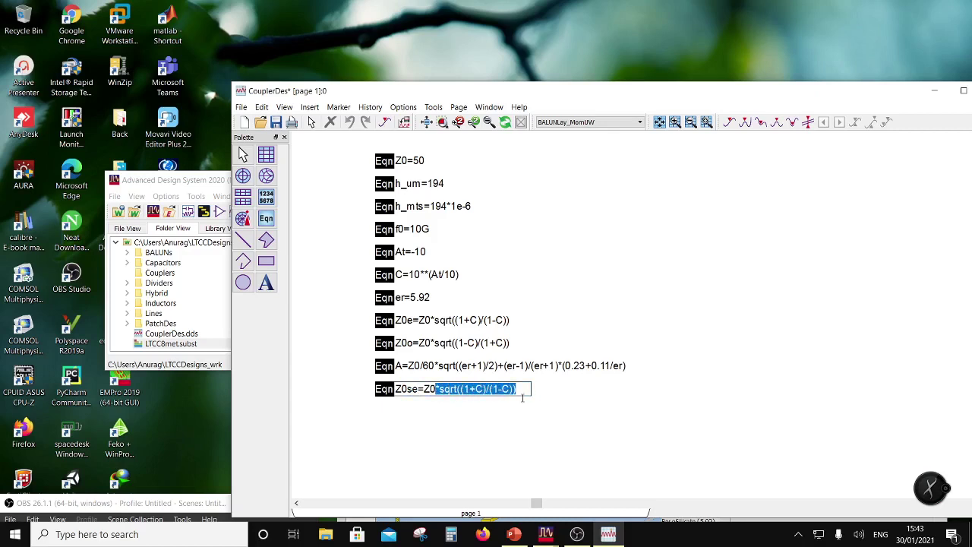
type("e=Z0e")
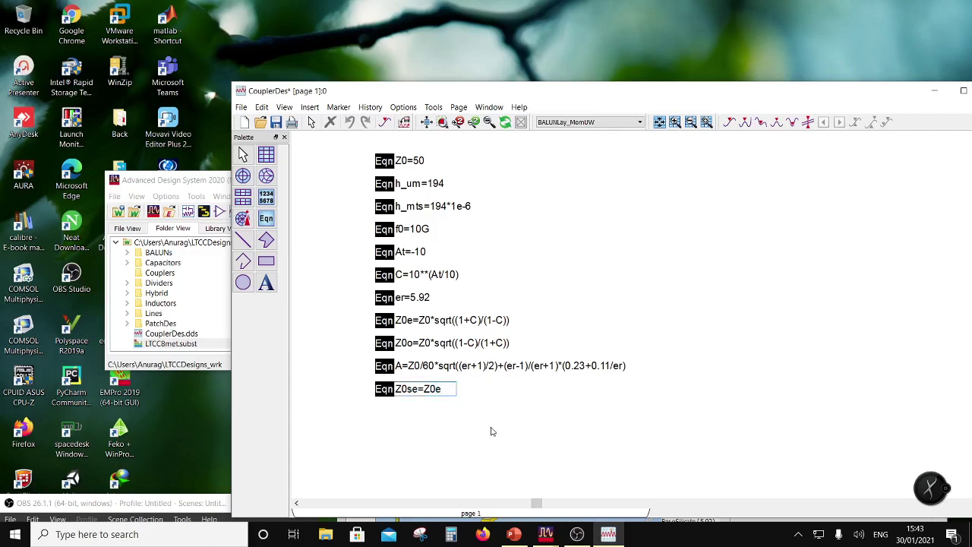
type("/2")
key("Return")
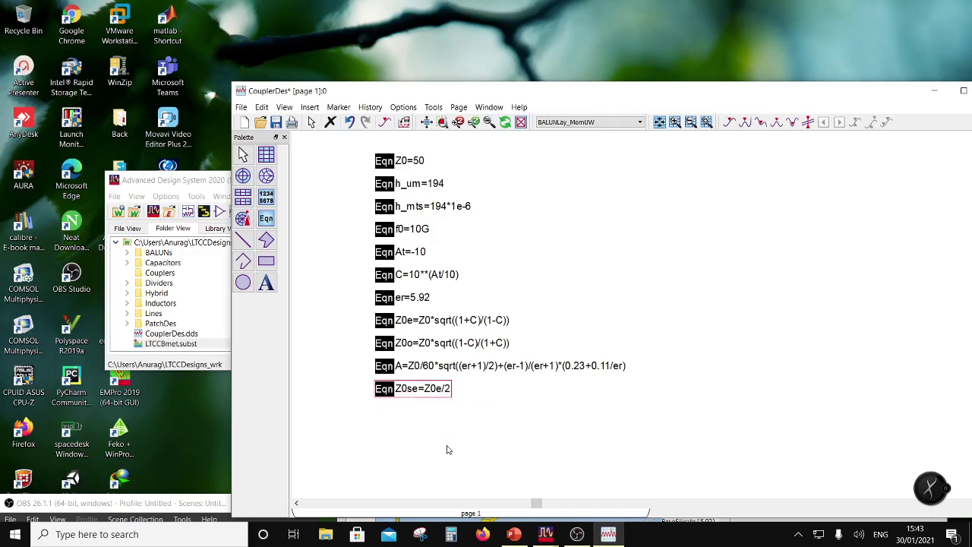
Step: Place a copy of the Z0se equation directly below it and change the copy to Z0so=Z0o/2
left_click(384, 414)
double_click(416, 413)
type("1")
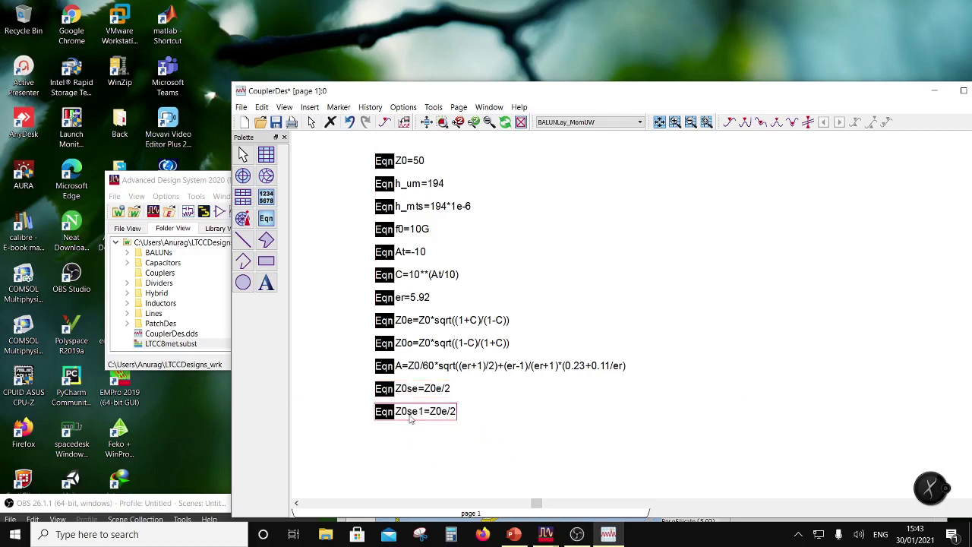
left_click_drag(417, 412, 407, 412)
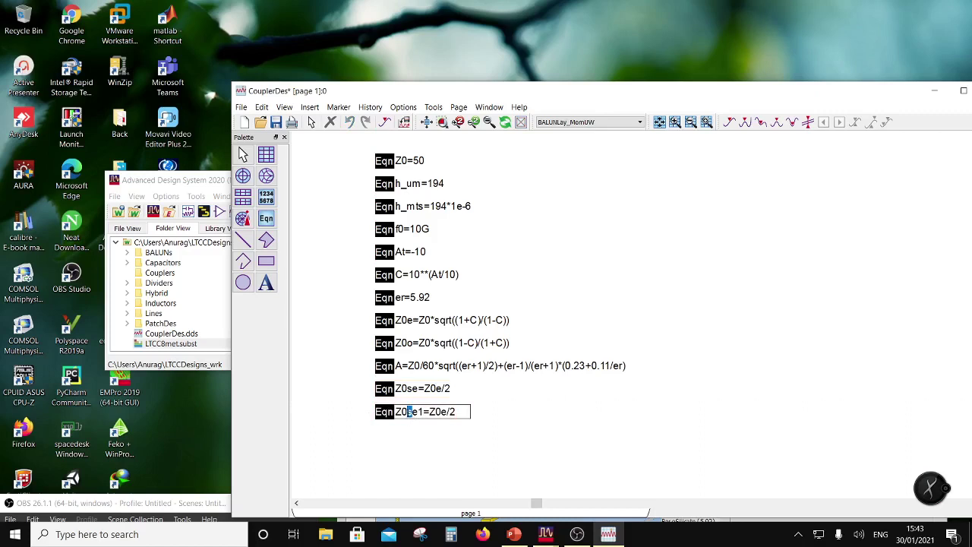
type("p")
key("BackSpace")
type("o")
key("BackSpace")
type("s")
key("Delete")
type("o")
key("Delete")
left_click(444, 411)
key("BackSpace")
type("o")
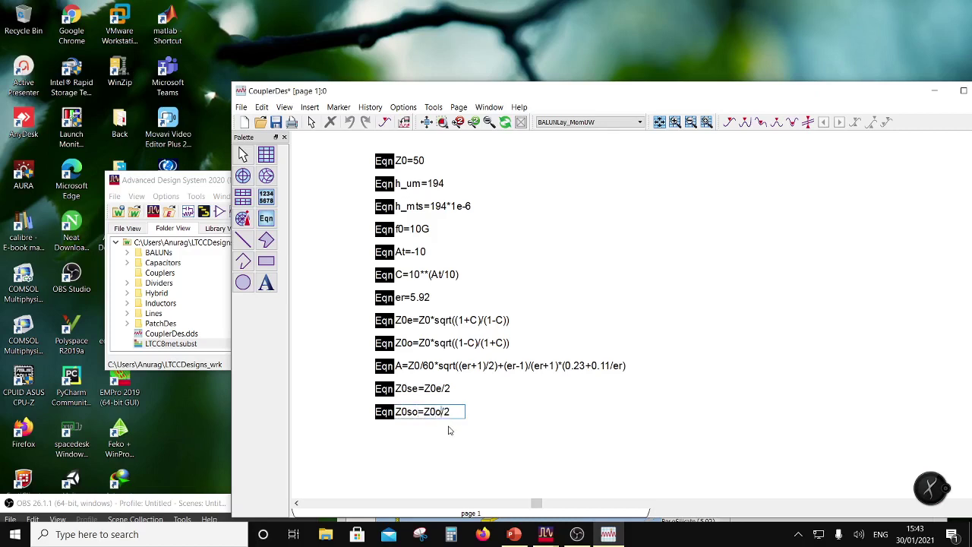
left_click(477, 462)
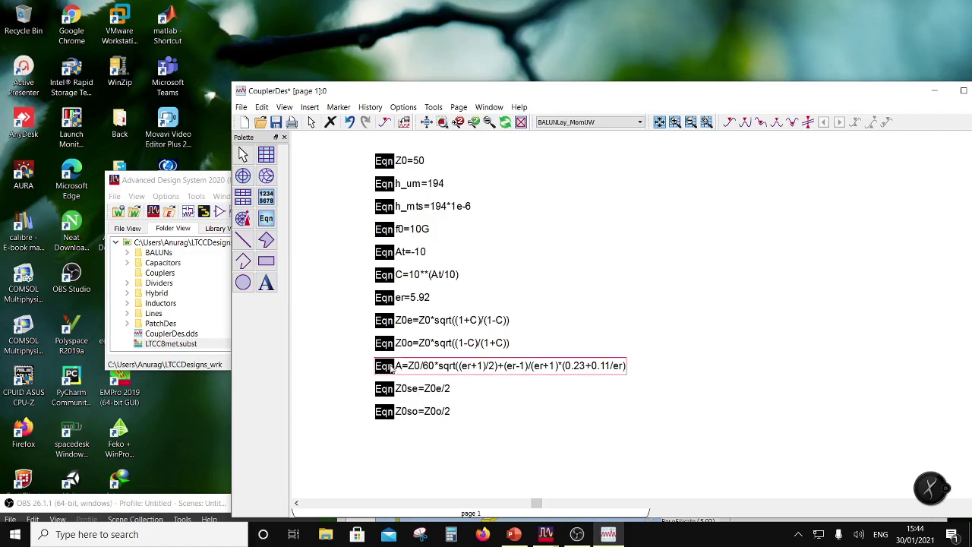
Step: Copy the A equation to below Z0so, rename the copy's variable to Ase and replace its Z0 with Z0se
key("ctrl+v")
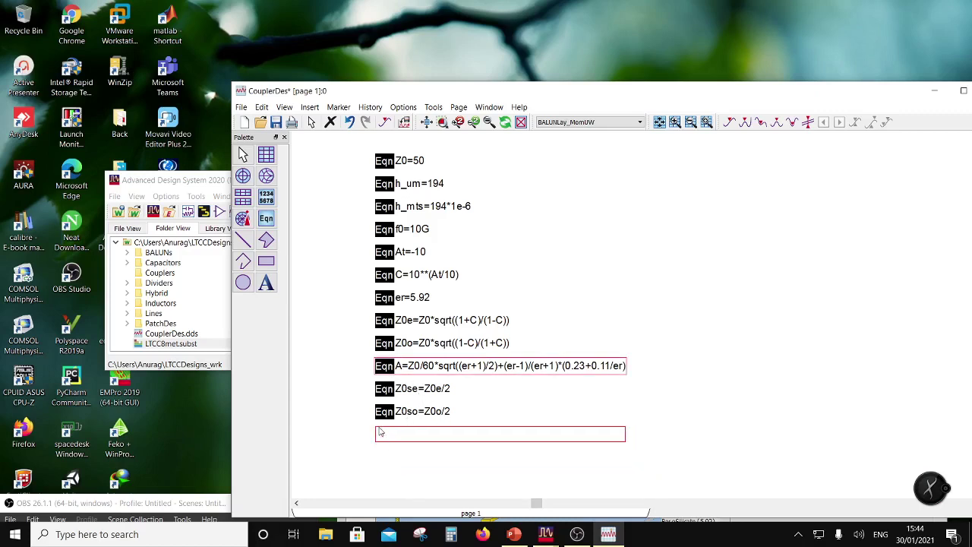
left_click(381, 431)
double_click(405, 435)
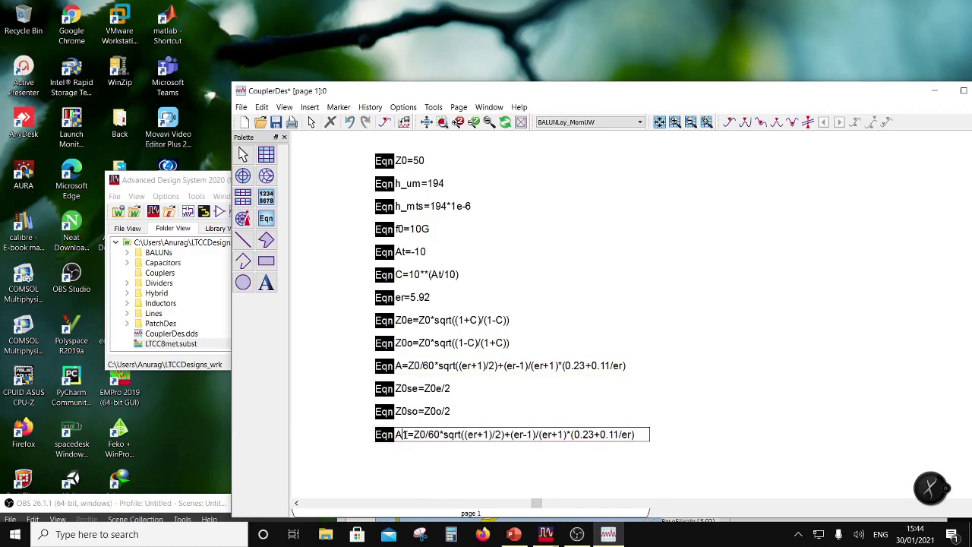
left_click_drag(409, 434, 402, 435)
type("se")
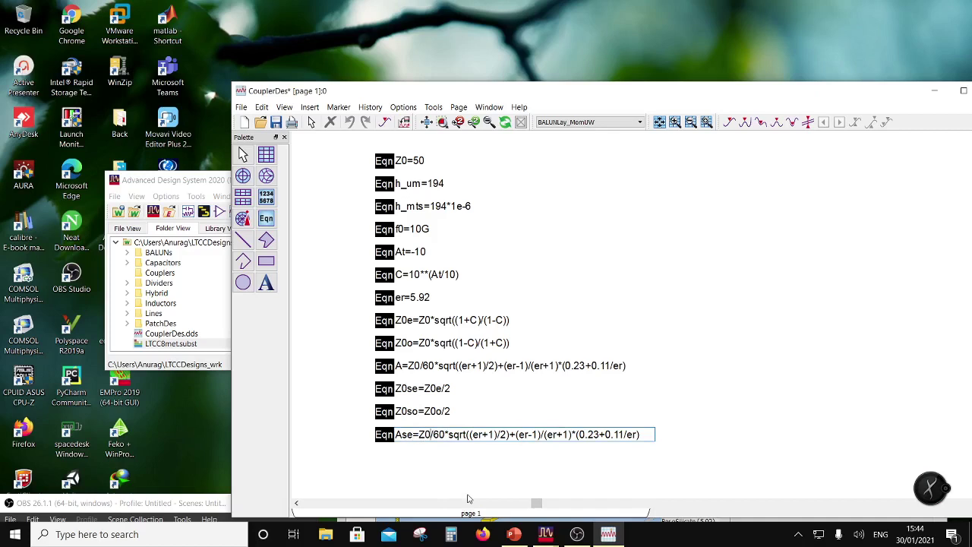
type("se")
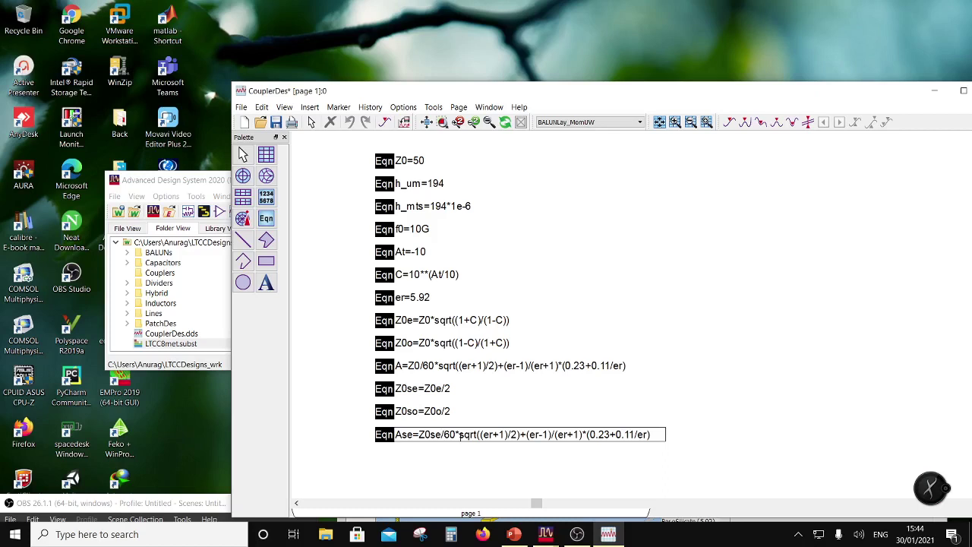
left_click(456, 450)
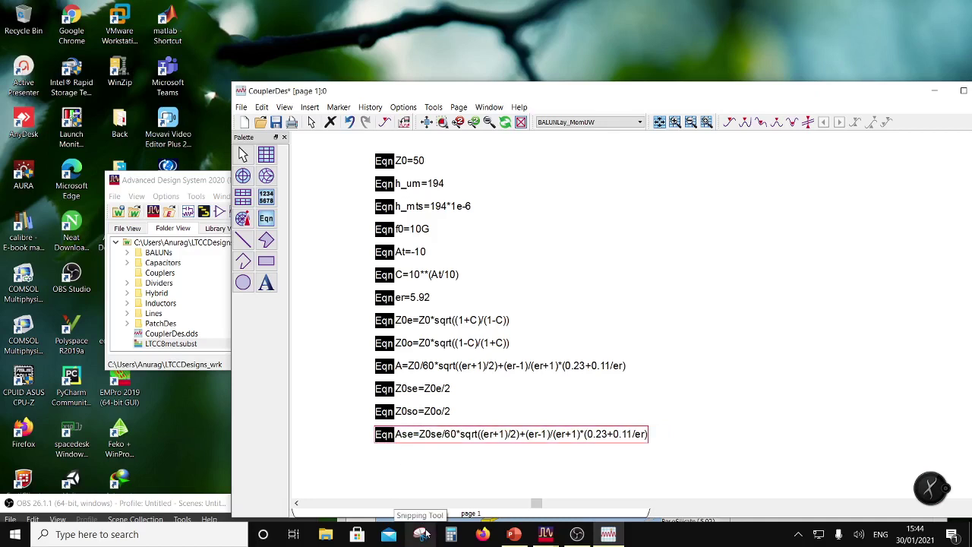
Step: Place a copy of the Ase equation directly below it, rename its variable to Aso and replace Z0se with Z0so
key("ctrl+c")
key("ctrl+v")
left_click(417, 459)
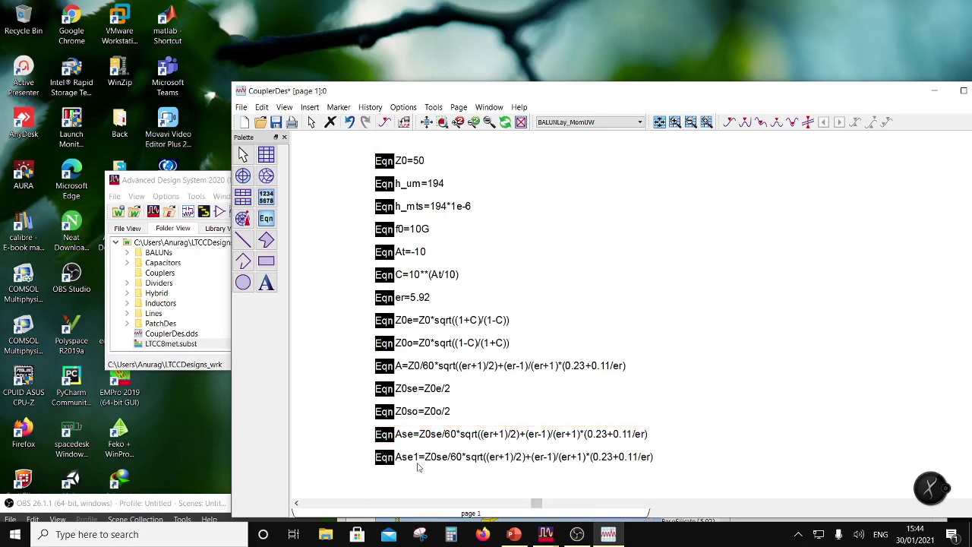
left_click(419, 460)
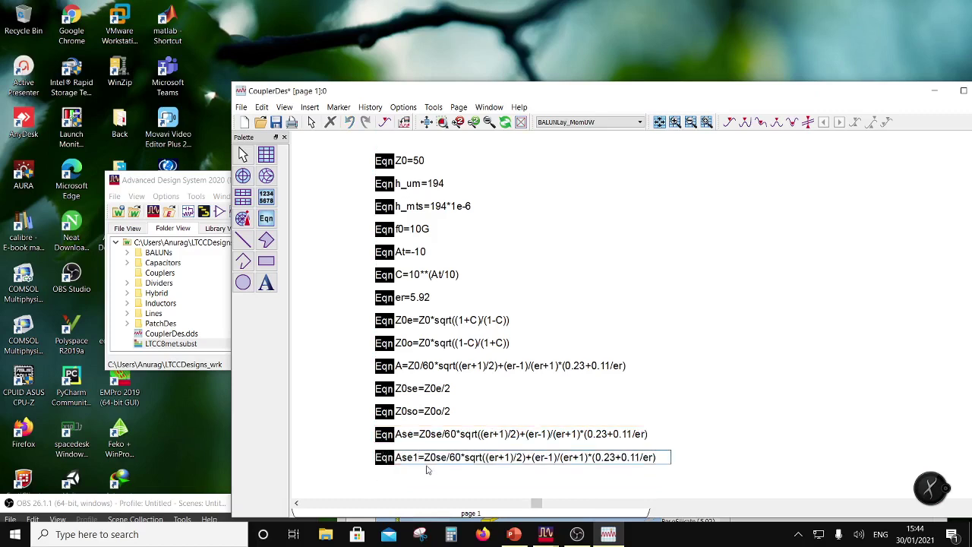
key("BackSpace")
key("BackSpace")
type("o")
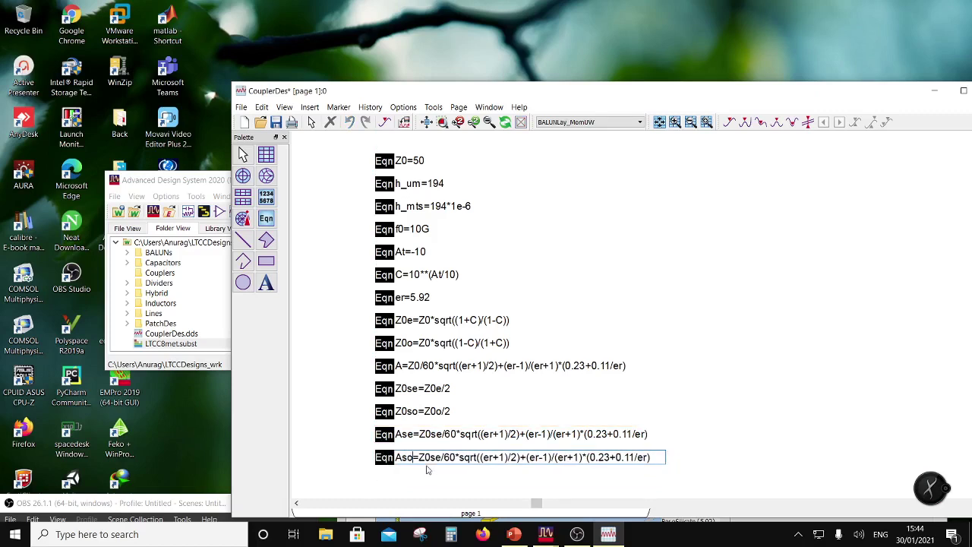
left_click(437, 458)
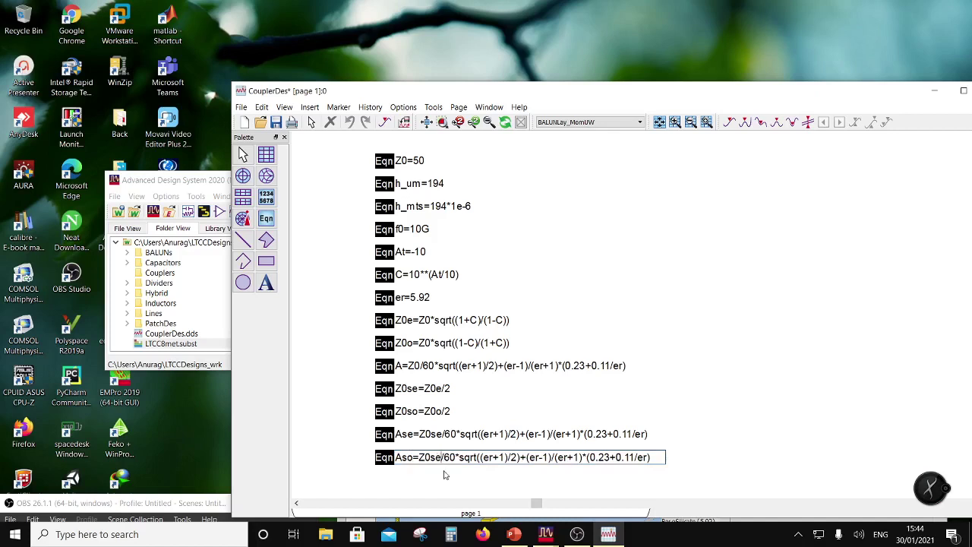
key("BackSpace")
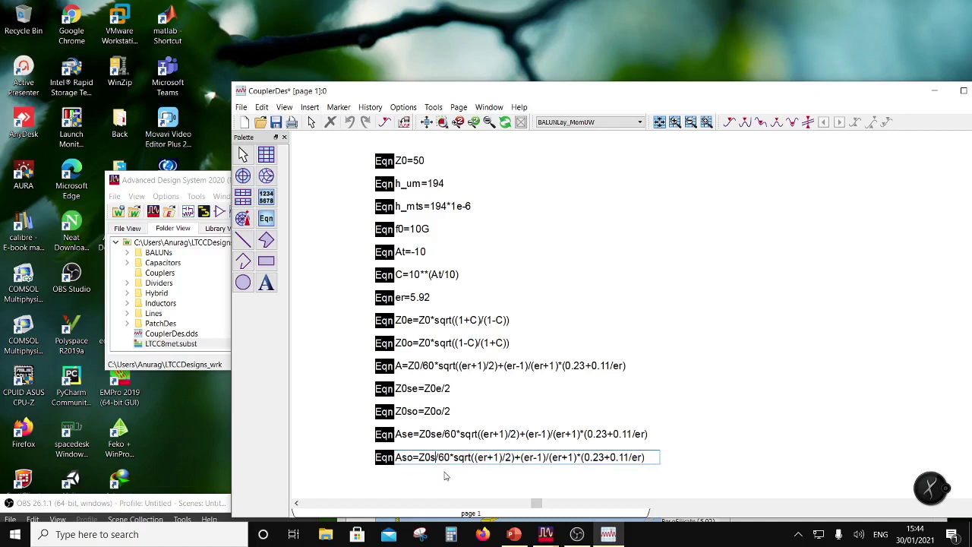
type("o")
left_click(669, 394)
Step: Add an equation below Aso that reads W_hse=(8*exp(Ase))/(exp(2*Ase)-2)
scroll(616, 419, "down", 1, "ctrl")
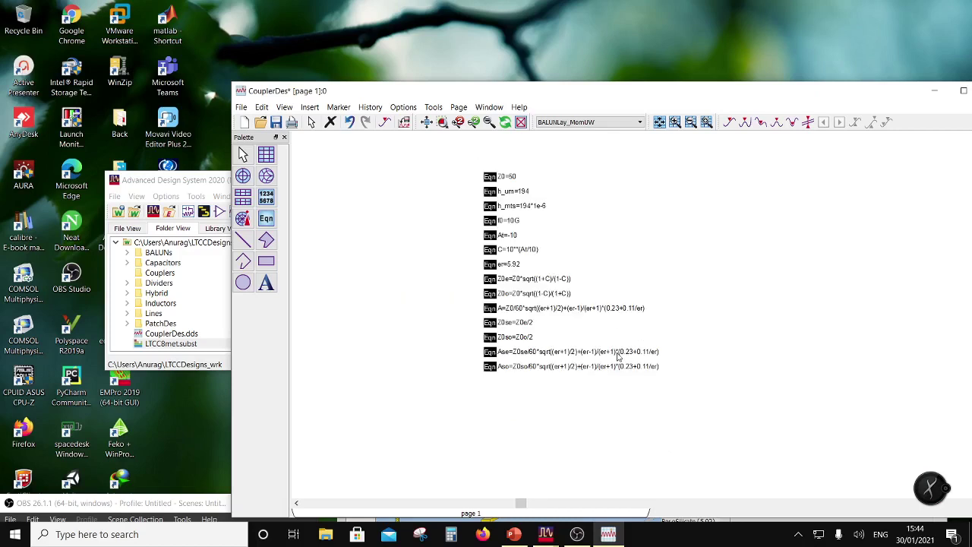
scroll(600, 380, "down", 2)
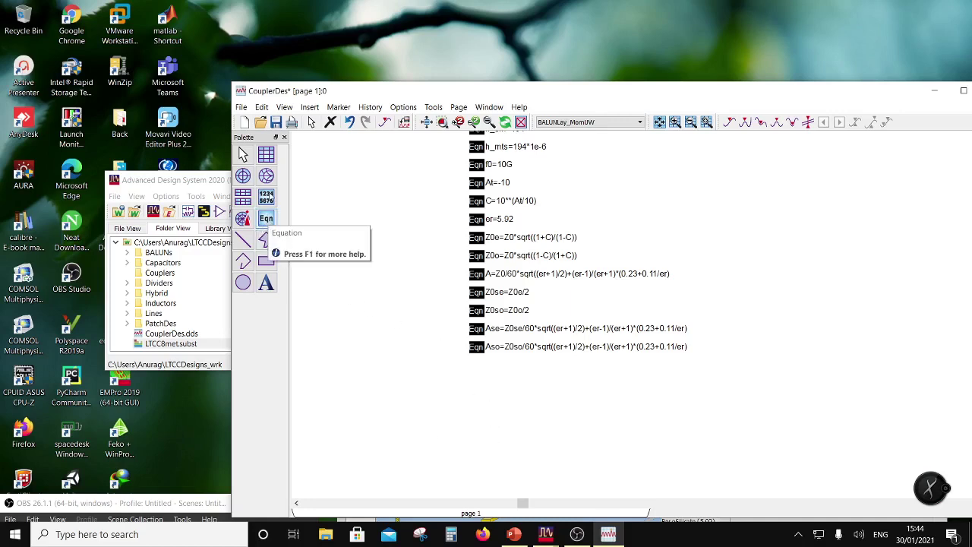
left_click(266, 219)
left_click(474, 366)
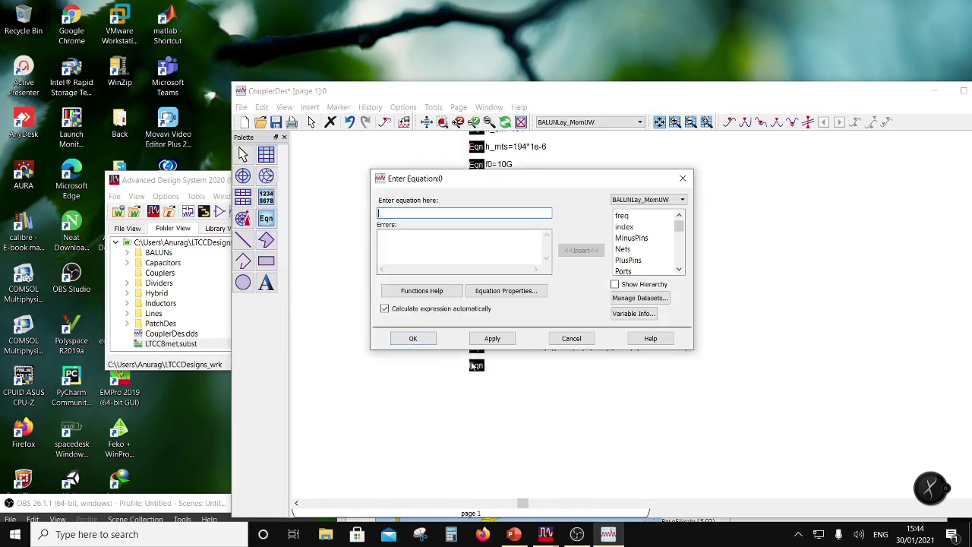
left_click(398, 215)
type("W")
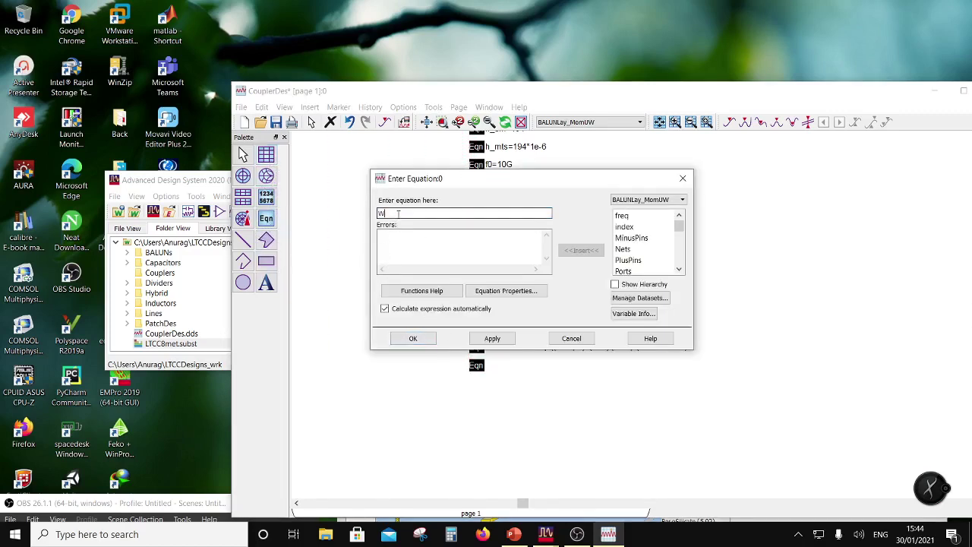
type("_hse")
type("=(8")
type("*exp(As")
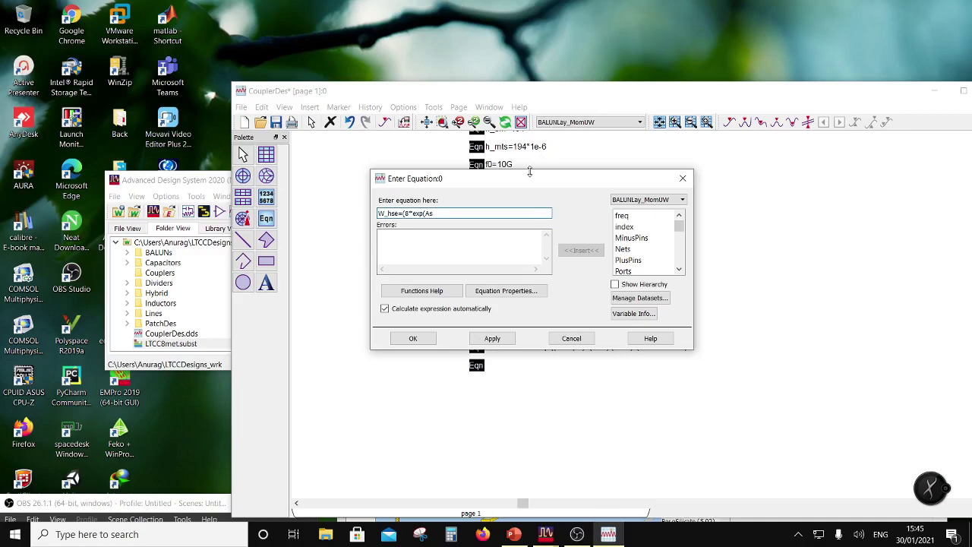
left_click_drag(527, 182, 729, 272)
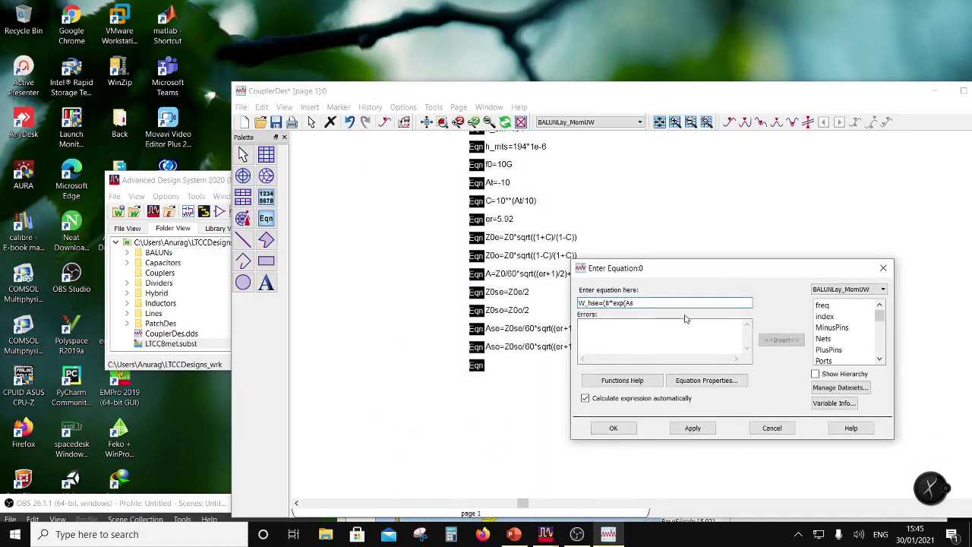
type("e")
type("))")
type(".(")
type("exp")
type("(2")
type("*")
type("Ase")
type("))")
type("-2")
type(")")
left_click(645, 303)
type("/")
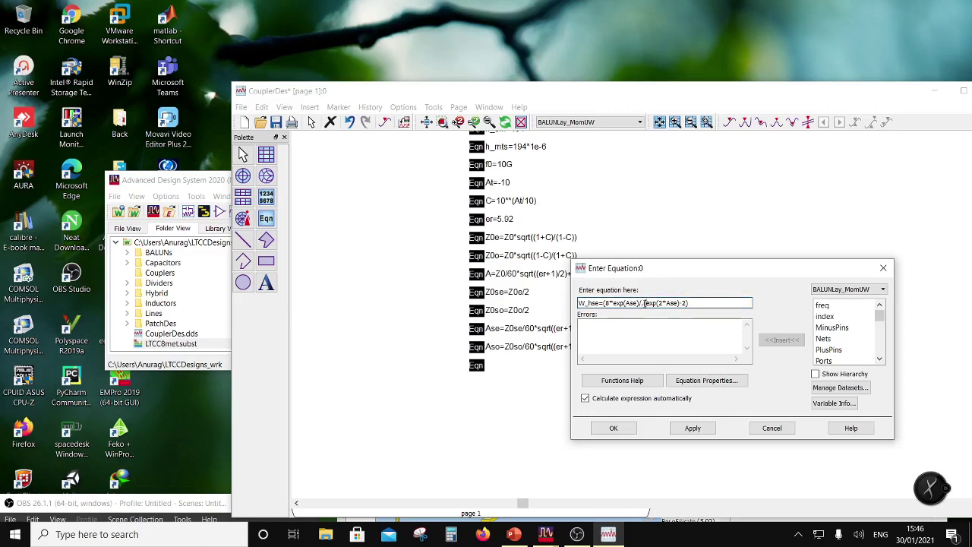
key("Delete")
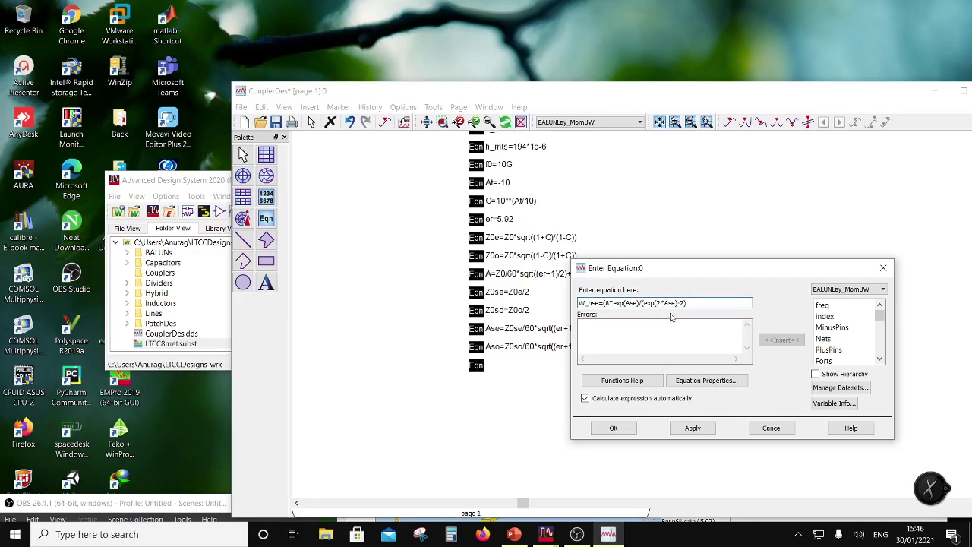
left_click(642, 303)
type(")")
key("Return")
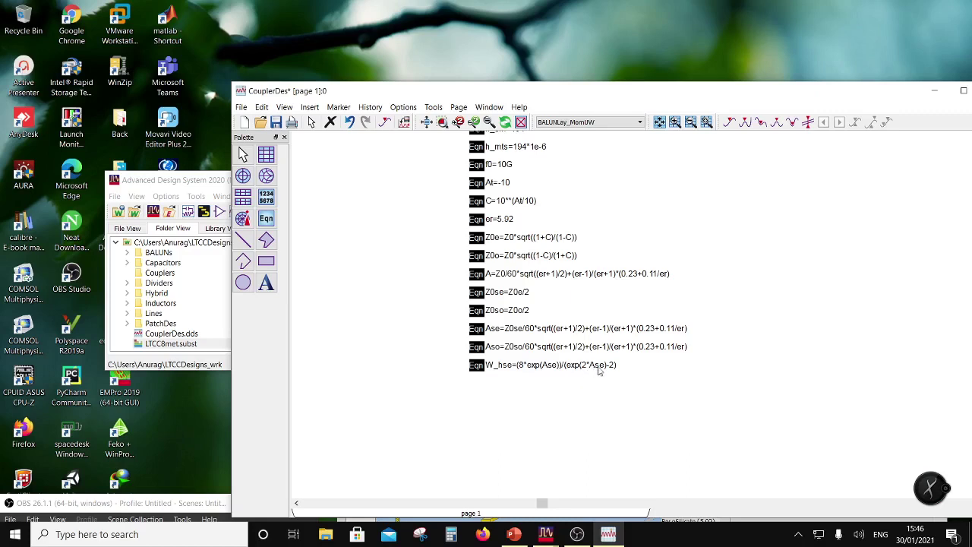
Step: Place a copy of the W_hse equation directly below it and change the copy to W_hso=(8*exp(Aso))/(exp(2*Aso)-2)
left_click(480, 368)
key("ctrl+c")
key("ctrl+v")
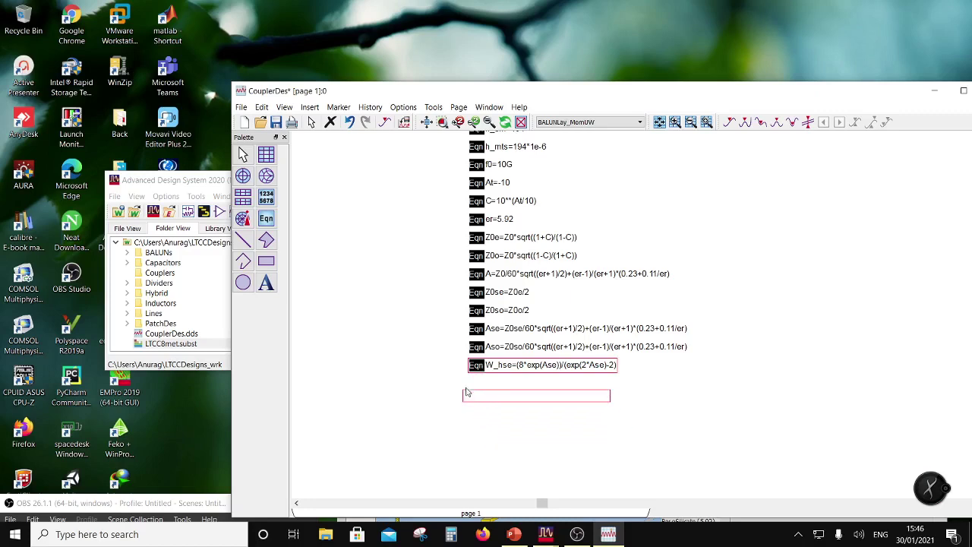
left_click(513, 387)
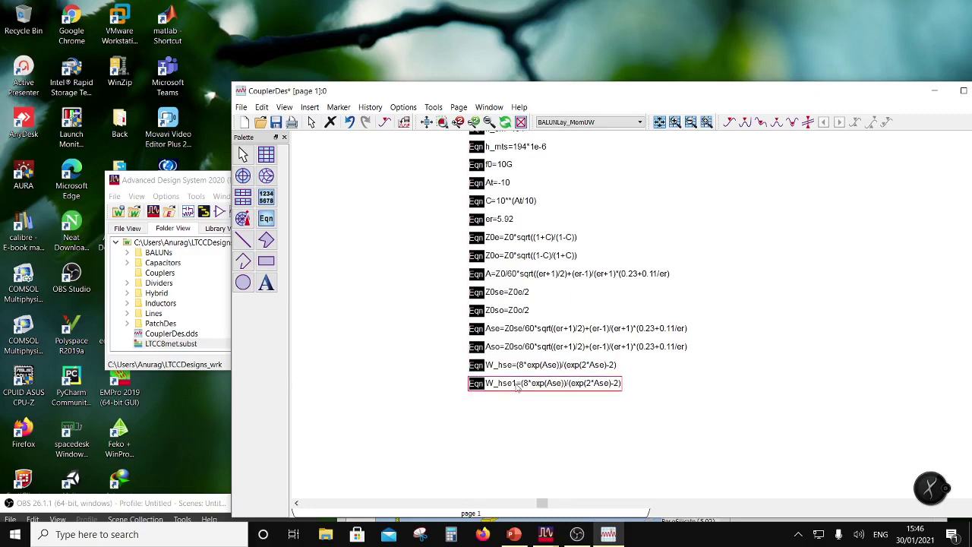
double_click(516, 384)
left_click_drag(516, 384, 597, 384)
type("o")
type("o")
type("o")
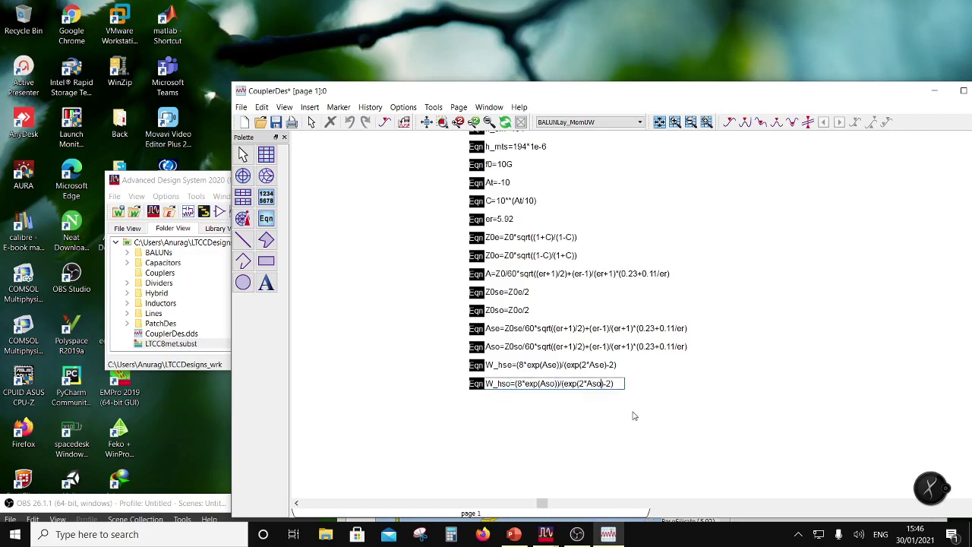
left_click(635, 417)
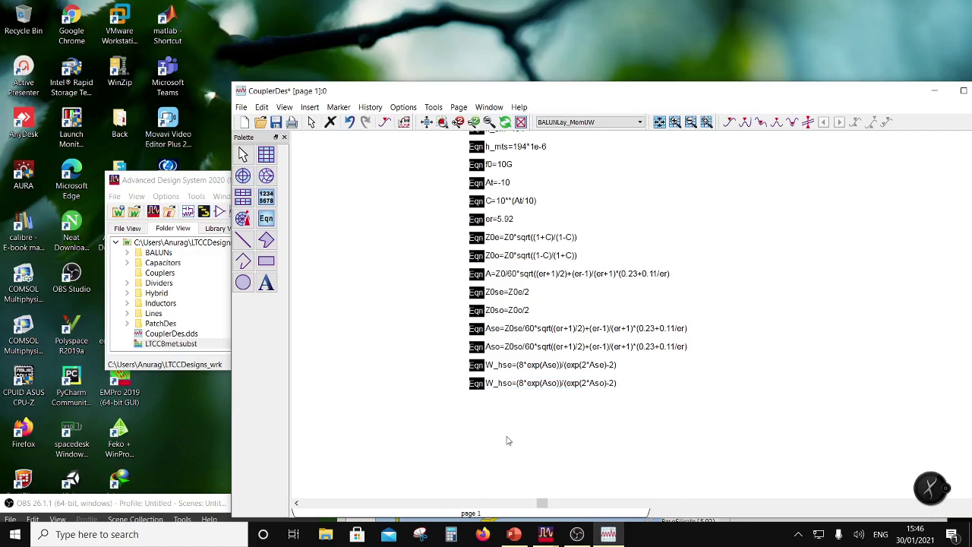
Step: Place a copy of the W_hso equation directly below it and rename the copy's variable to S_h
left_click(480, 389)
key("ctrl+c")
key("ctrl+v")
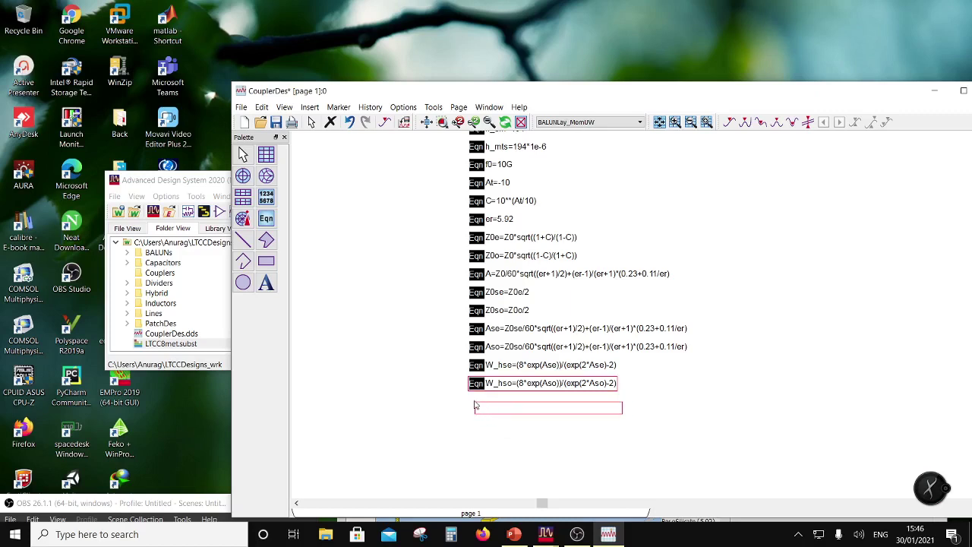
left_click(493, 407)
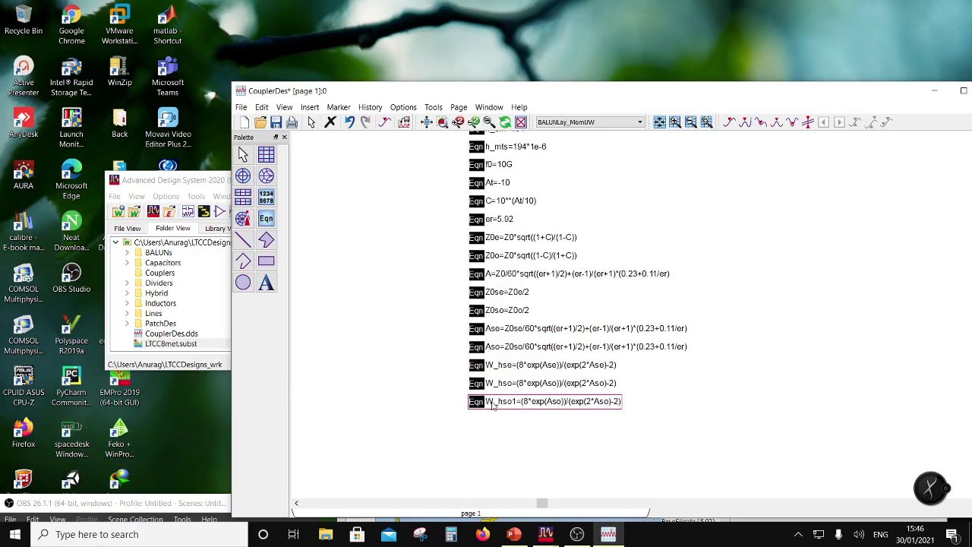
left_click(493, 403)
left_click_drag(496, 402, 486, 402)
type("S")
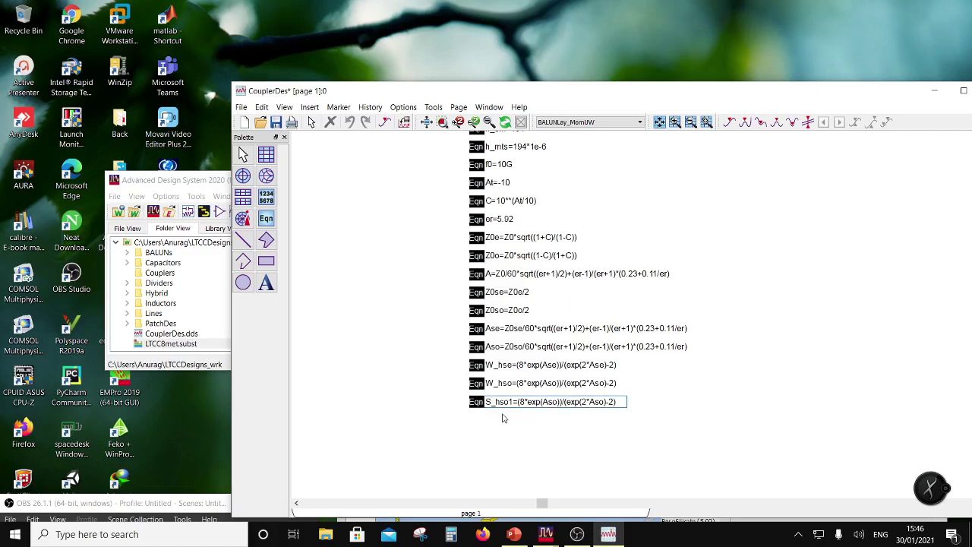
left_click_drag(514, 402, 503, 402)
key("BackSpace")
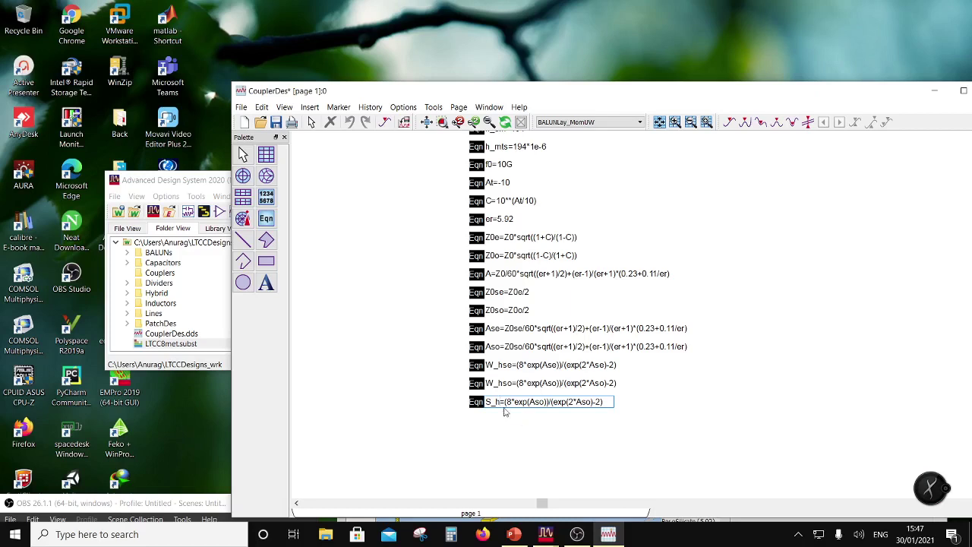
Step: Replace the right side of the S_h equation with 1/pi*acosh((cosh(pi/2*W_hse)+(cosh(pi/2*W_hso)-2) as the start of the expression
left_click(505, 403)
left_click_drag(505, 402, 608, 405)
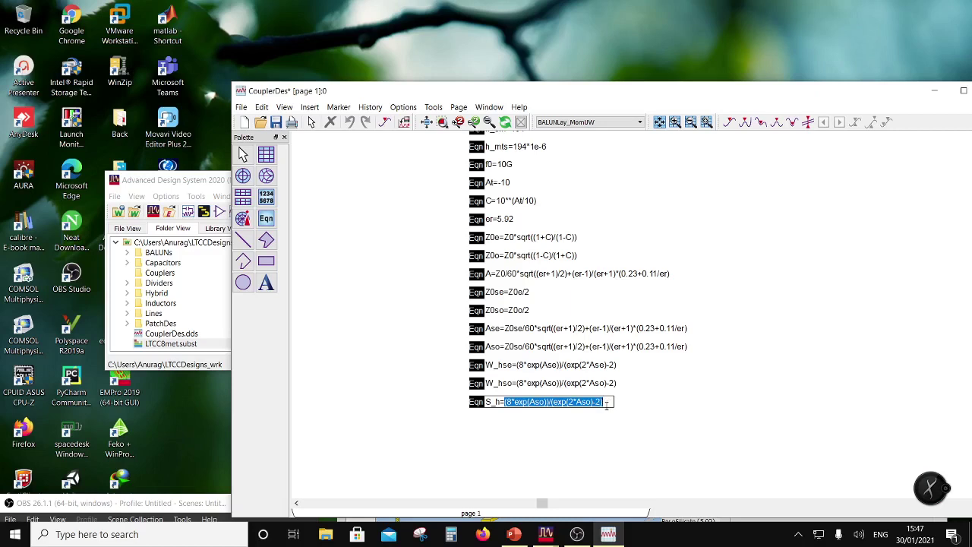
key("BackSpace")
type("1/")
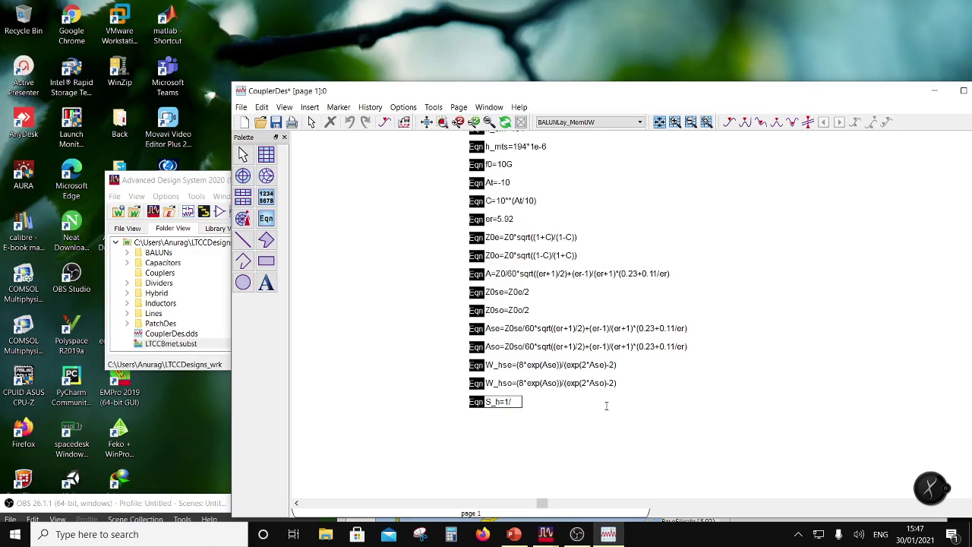
type("pi*acosh")
type("((cosh")
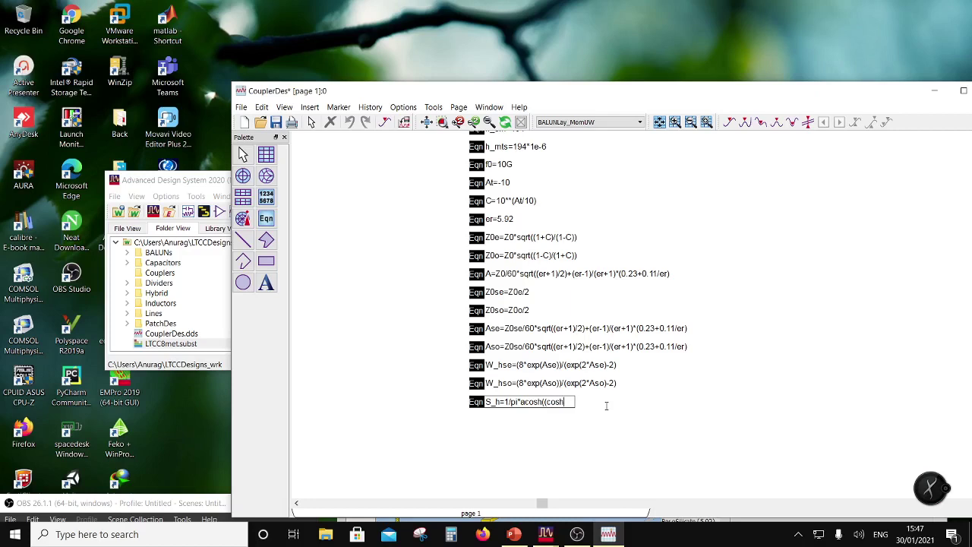
type("(pi/2*")
type("W_hse)+(cosh(pi/2*W_hso")
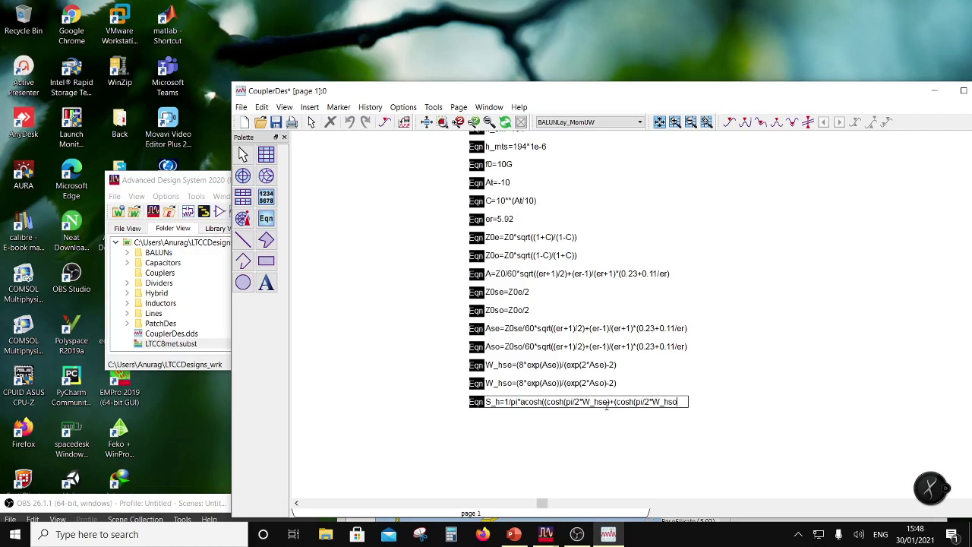
type(")")
type("-2")
type(")")
type(")")
Step: Complete the S_h equation with the divisor /(cosh(pi/2*W_hso)-cosh(pi/2*W_hse)))
type("/(cosh")
type("(pi")
type("/2")
type("*W_hs")
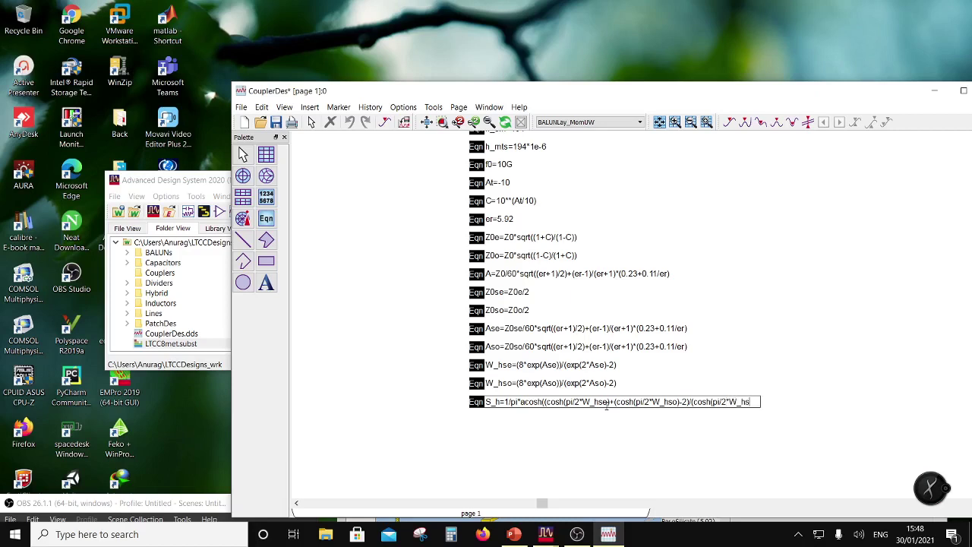
type("o")
type(")-cosh(pi/2*W_")
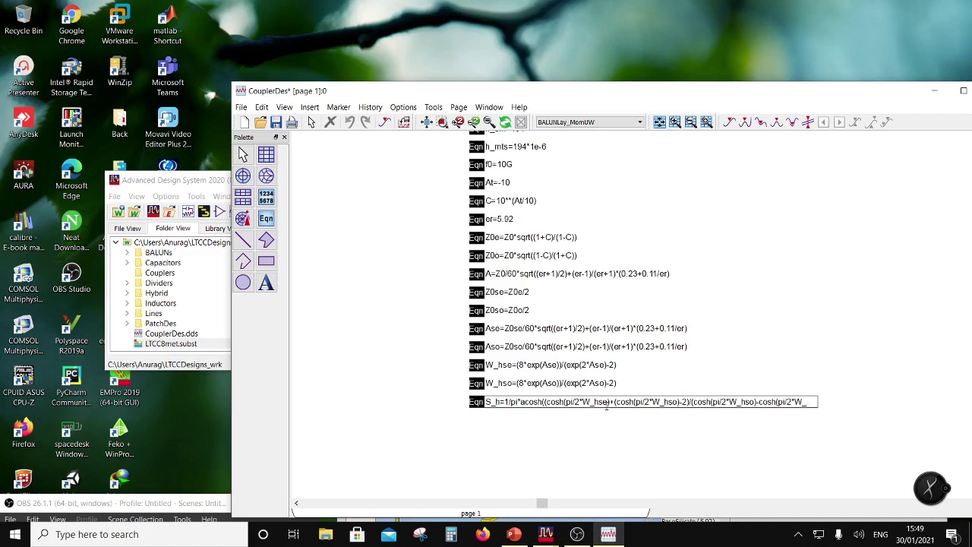
type("hse)))")
key("Return")
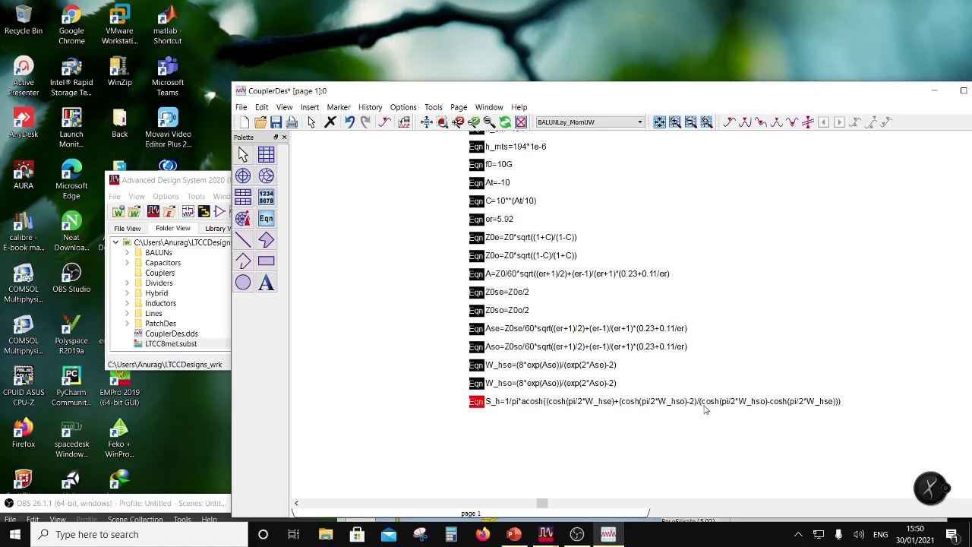
Step: Add an equation below S_h that reads g=cosh(pi*S_h)
left_click_drag(152, 503, 119, 491)
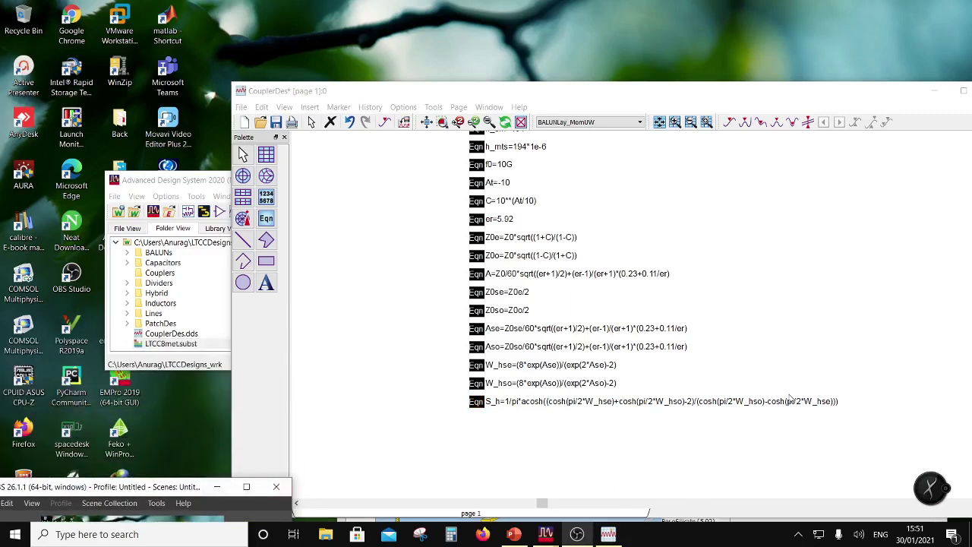
left_click(479, 407)
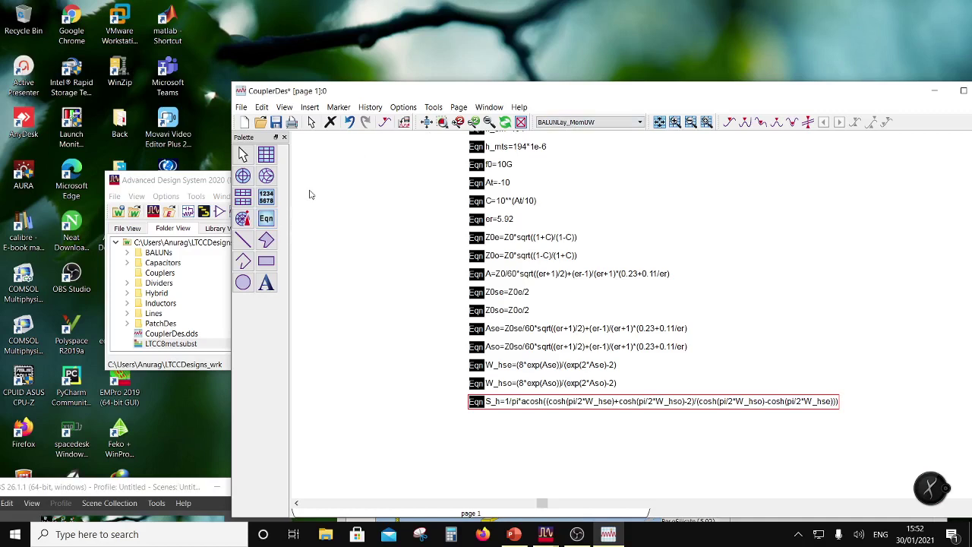
left_click(266, 218)
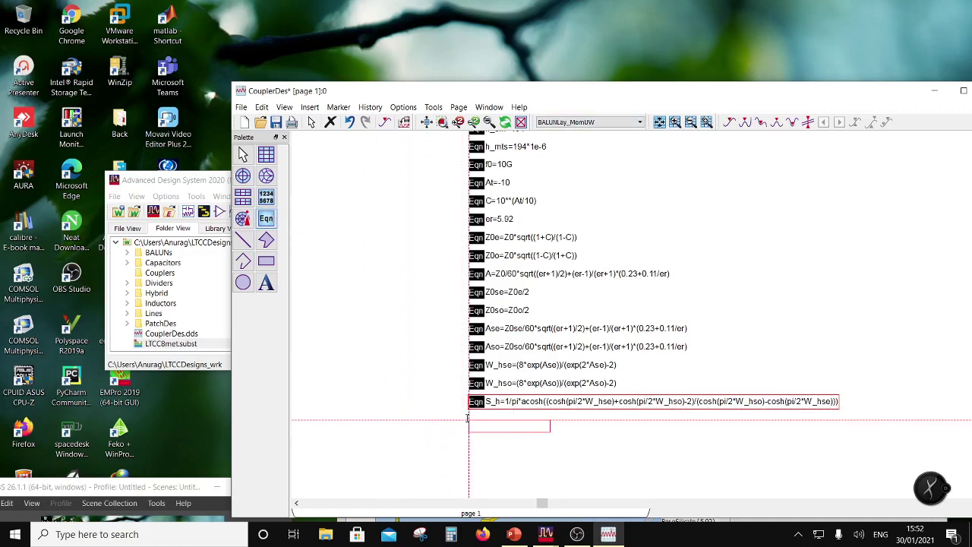
left_click(468, 414)
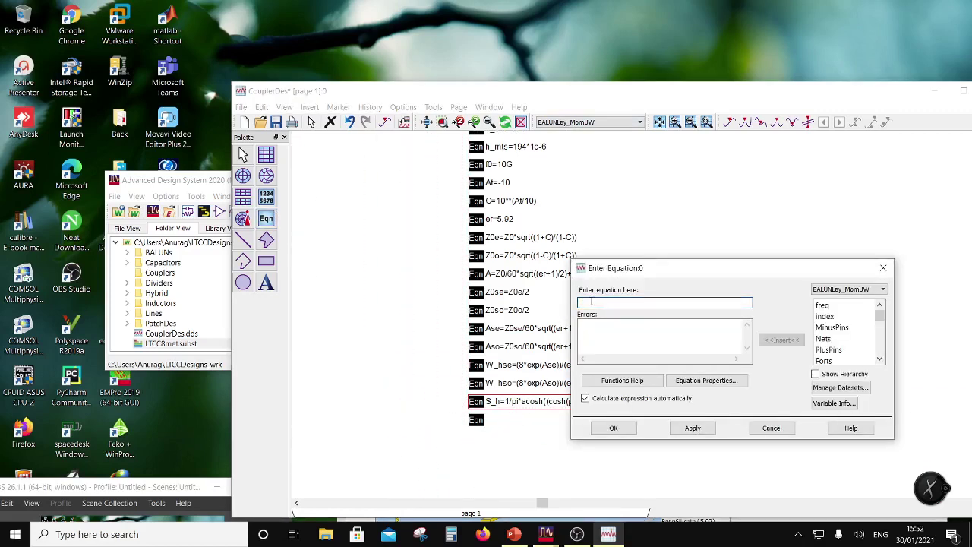
type("g=cosh")
type("(pi*S_h")
left_click(613, 428)
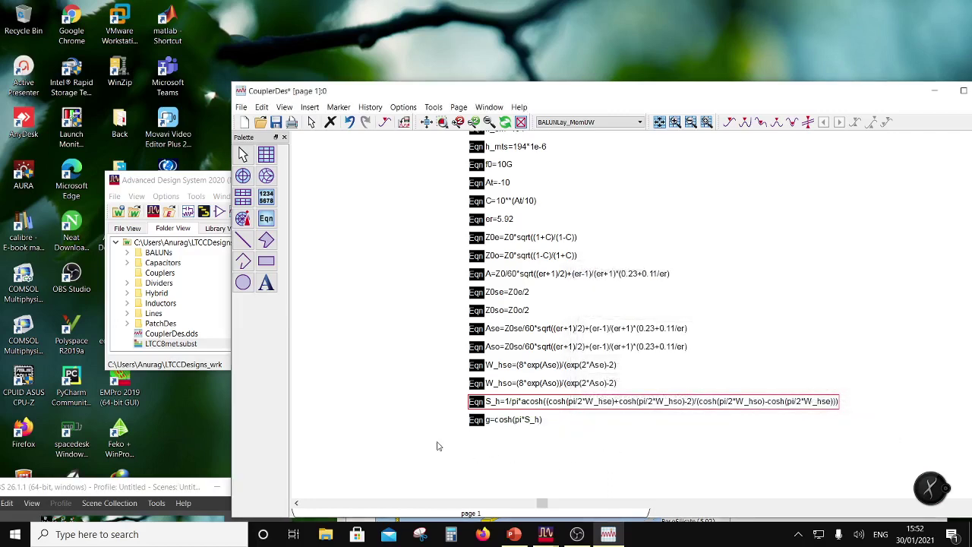
Step: Place a copy of the g equation directly below it and rename the copy's variable to d
left_click(477, 420)
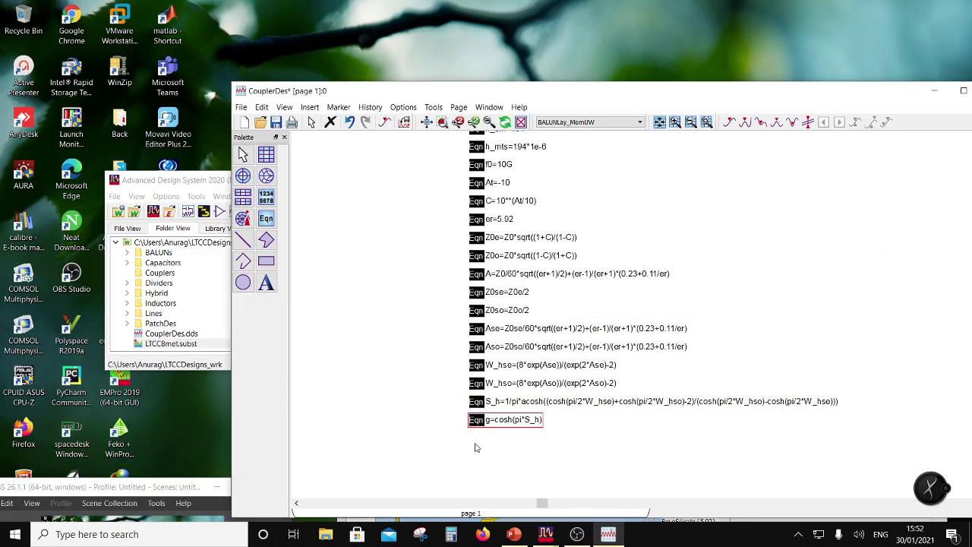
key("ctrl+c")
key("ctrl+v")
left_click(476, 438)
left_click(496, 439)
left_click(497, 439)
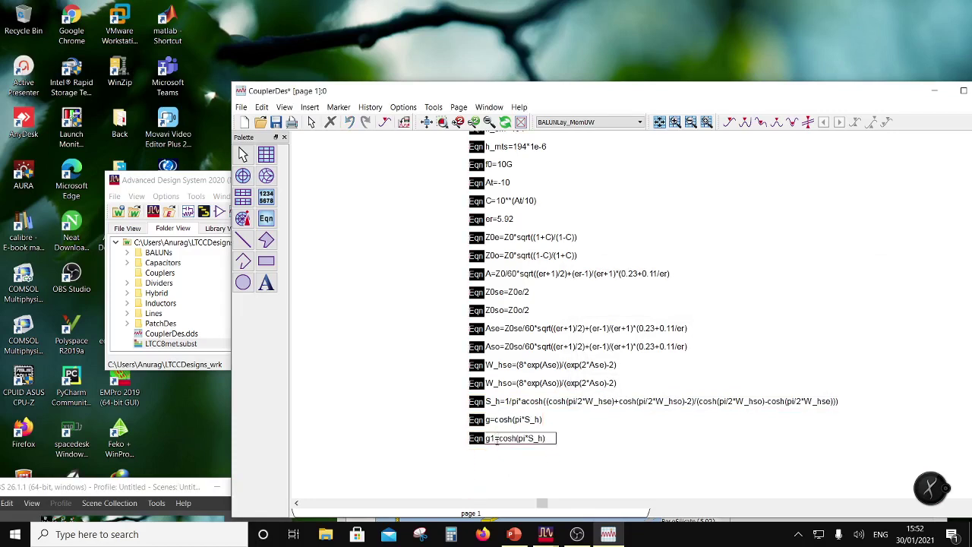
key("BackSpace")
key("BackSpace")
type("d")
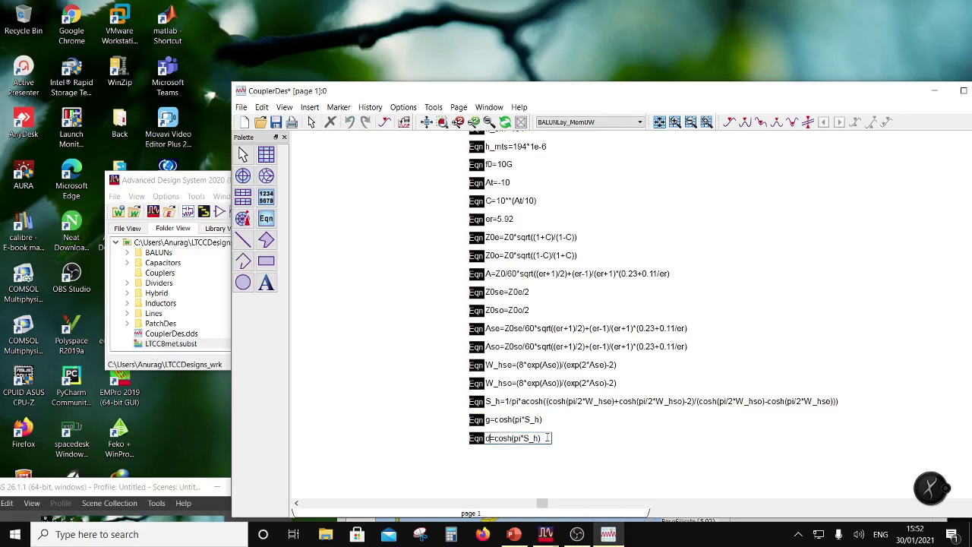
Step: Replace the right side of the d equation with ((cosh(pi/2*W_hse))*(g+1)+g-1)/2
left_click_drag(548, 437, 492, 437)
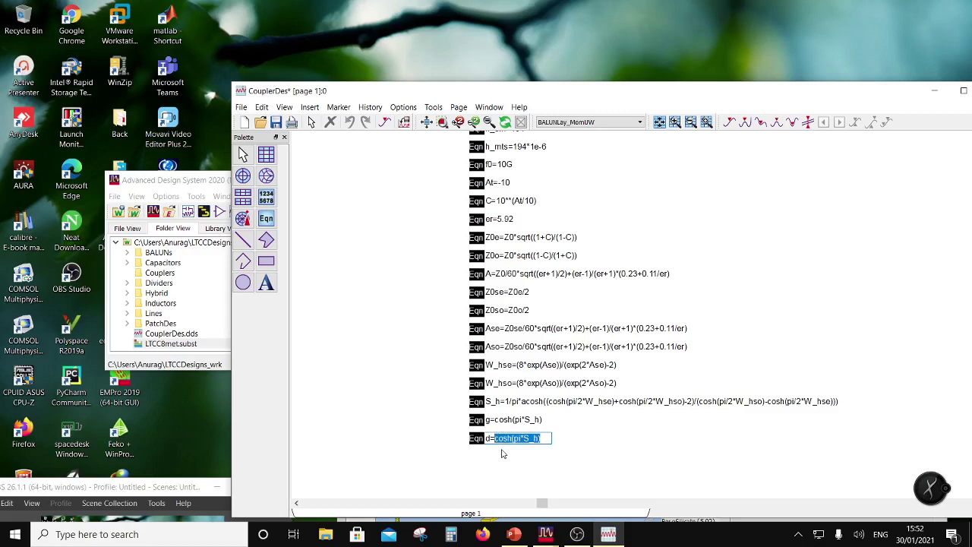
type("((")
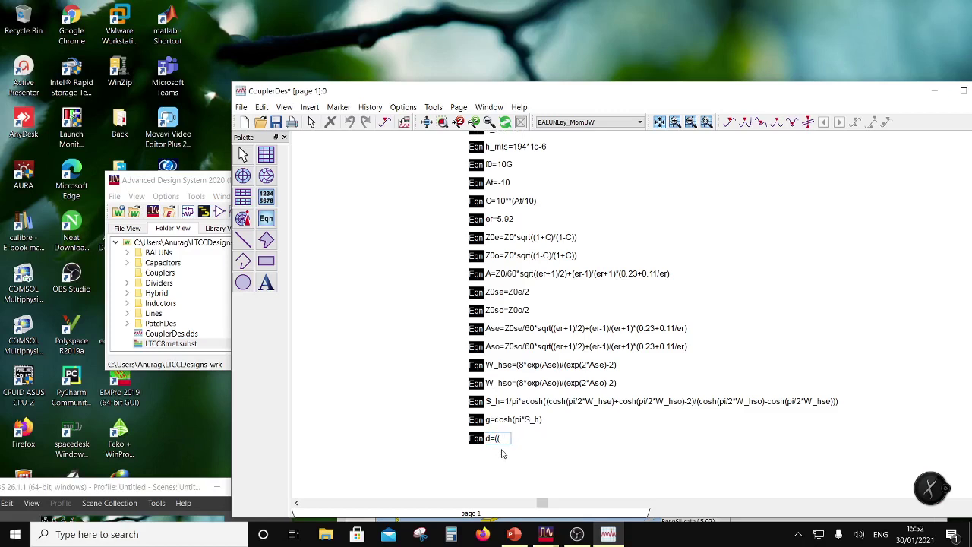
type("cosh(")
type("pi/2*W_hse")
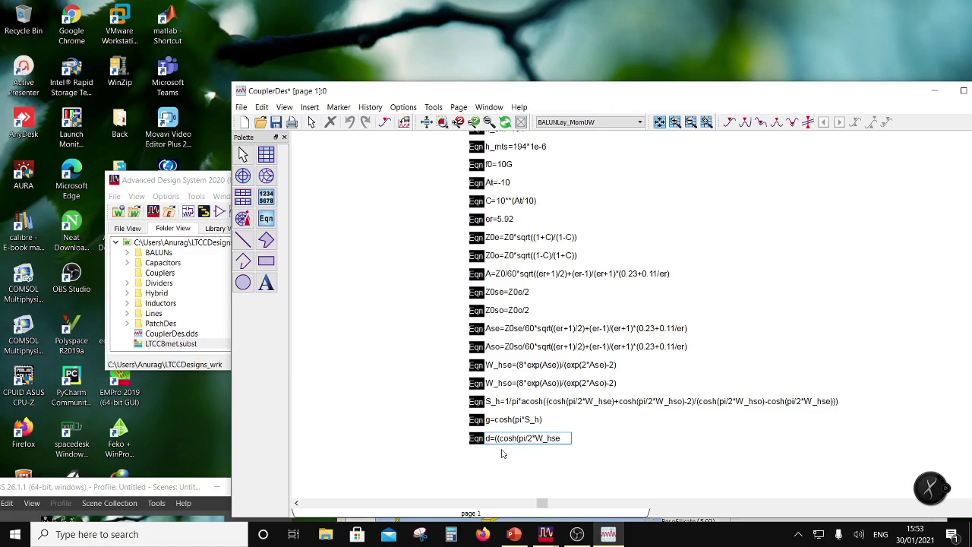
type("))*(g+1)+g-1)/2")
left_click(544, 458)
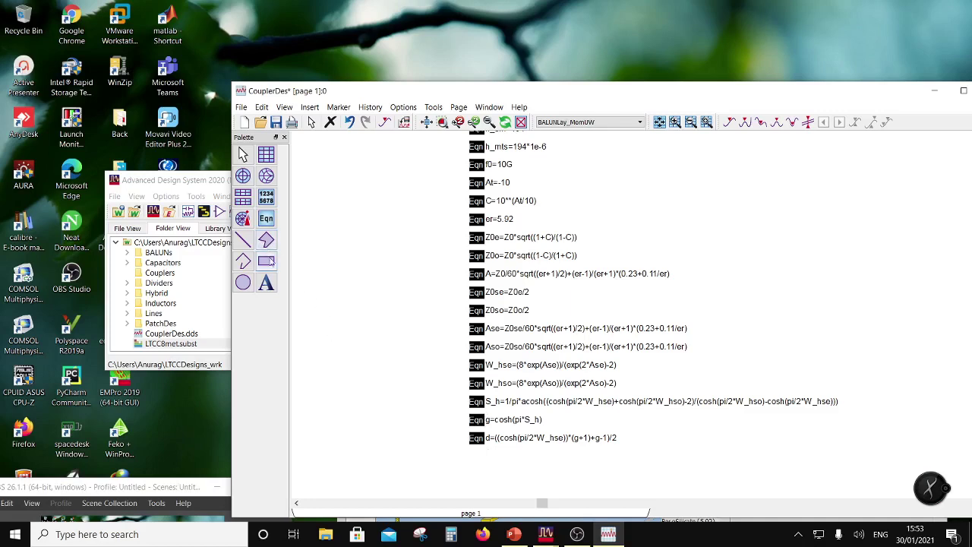
Step: Add an equation below d that reads W_h=1/pi*acosh(d)-s_h
left_click(468, 453)
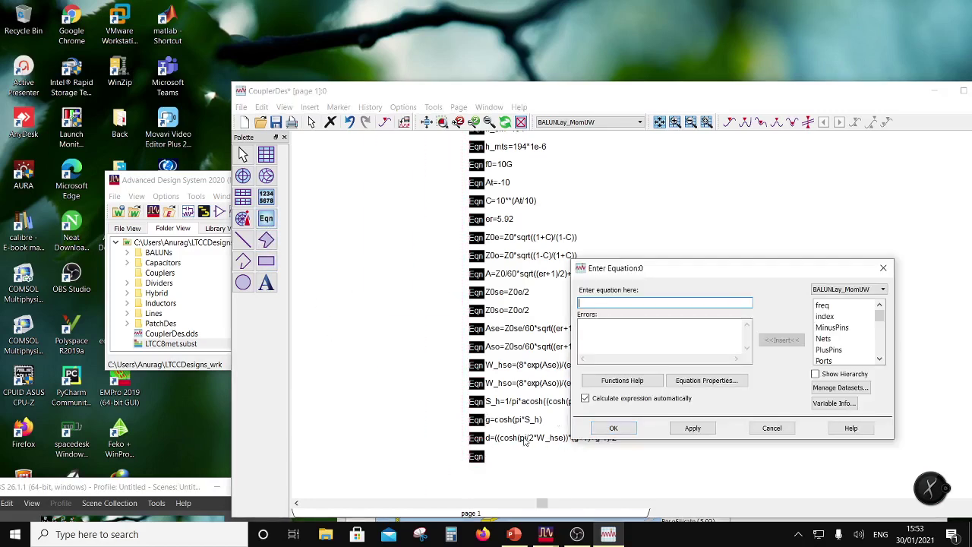
left_click(590, 302)
type("W")
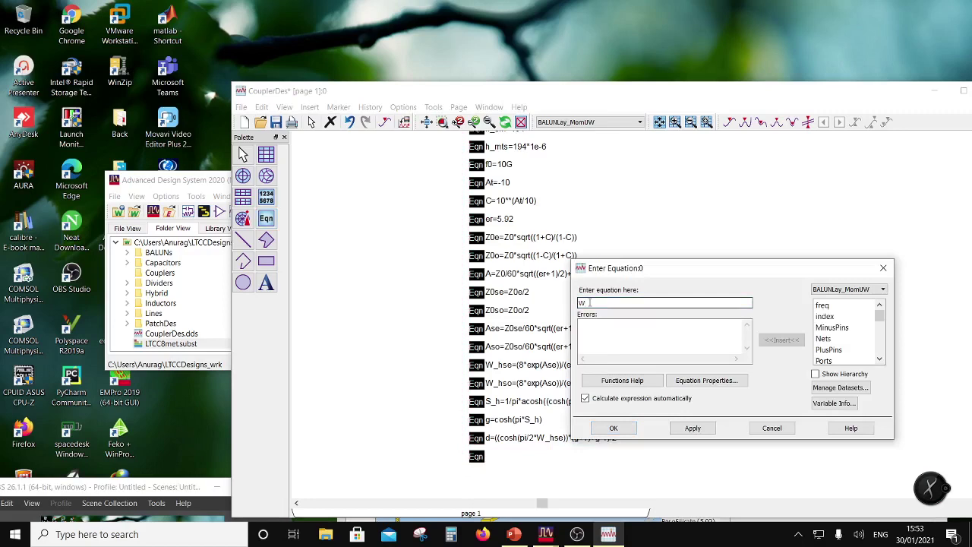
type("_h=1/p")
type("i*acosh(d)-s_h")
left_click(614, 428)
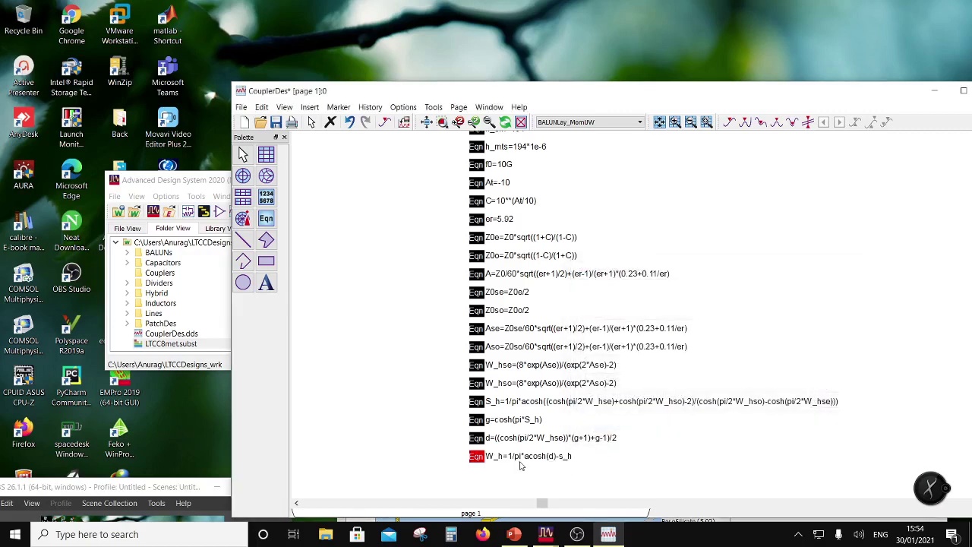
Step: Correct the lowercase s_h in the W_h equation to S_h
left_click(564, 459)
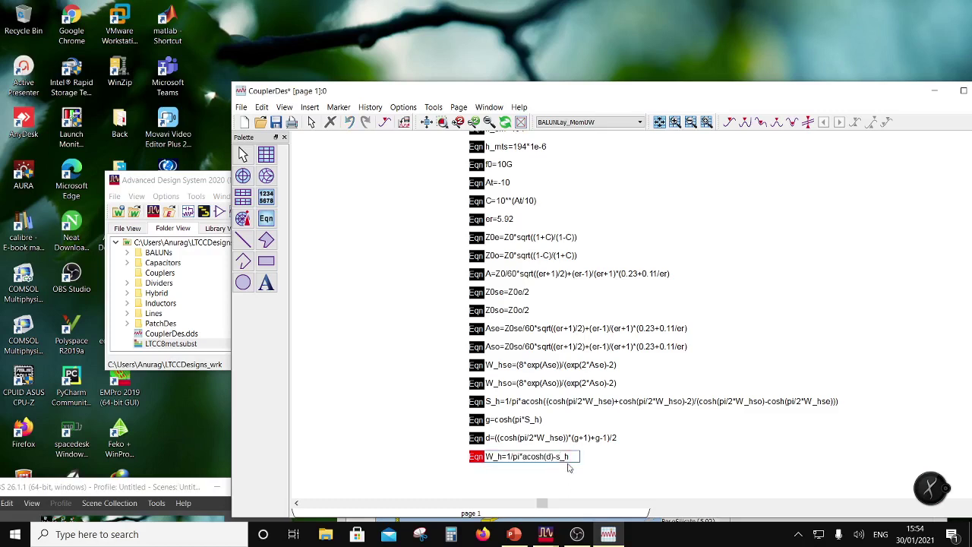
key("BackSpace")
type("S")
left_click(604, 479)
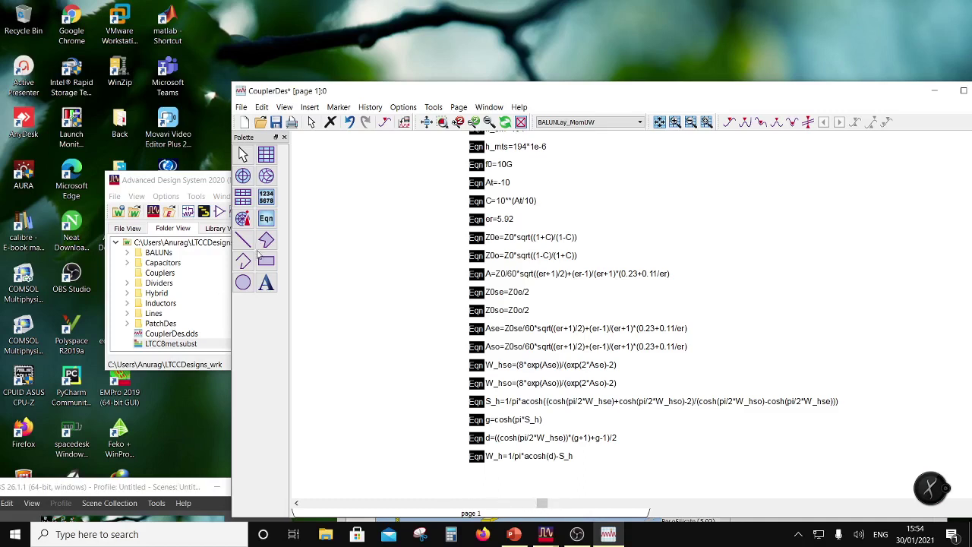
Step: Add an equation below W_h for the quarter-wave line length that reads len=c0/(4*f0*sqrt(er))
left_click(266, 219)
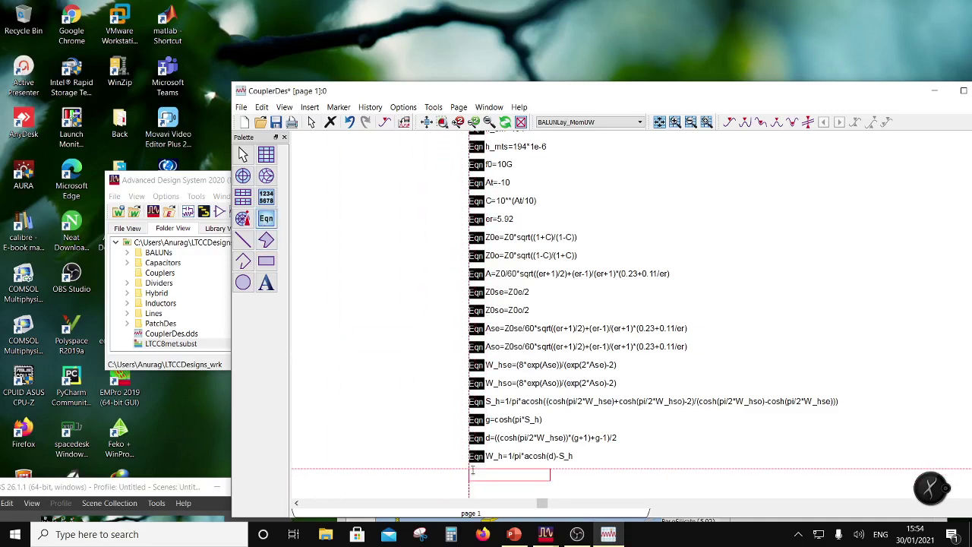
left_click(475, 474)
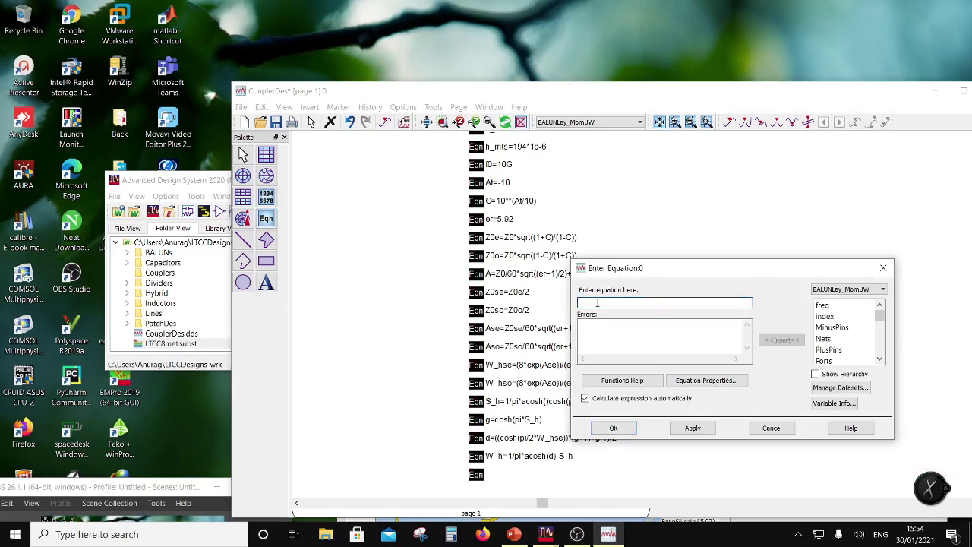
type("len=")
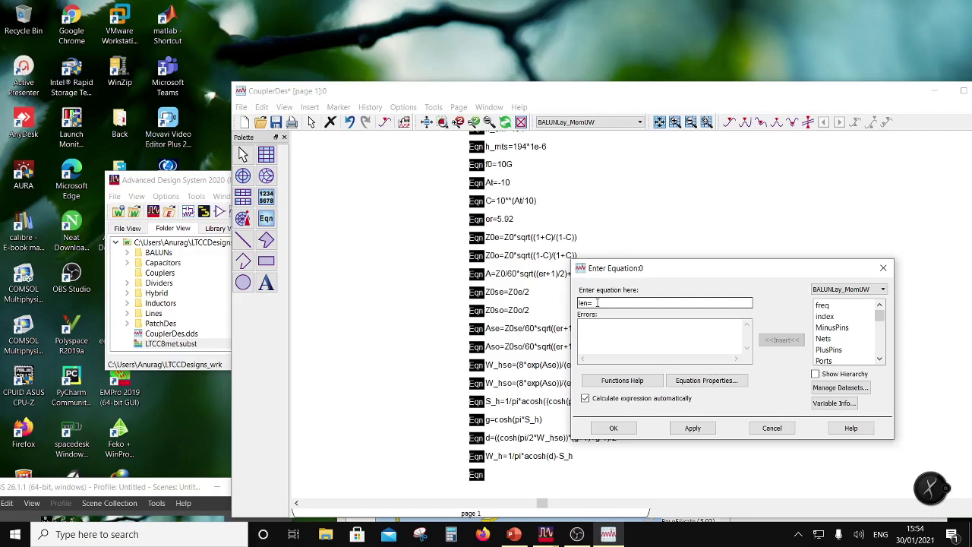
type("c0")
type("/4")
type("(4")
type("*f0*sqrt(er")
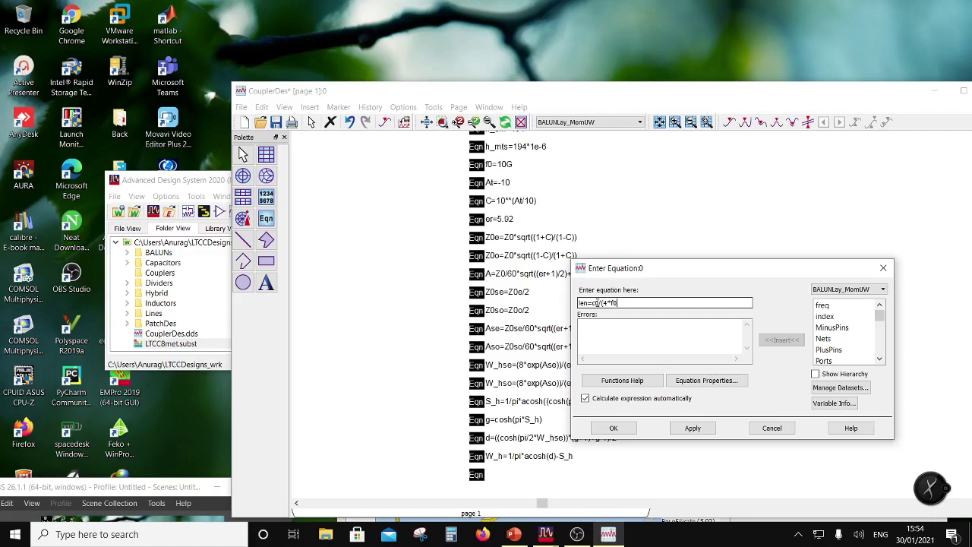
type("*sqrt")
type("(er))")
left_click(614, 428)
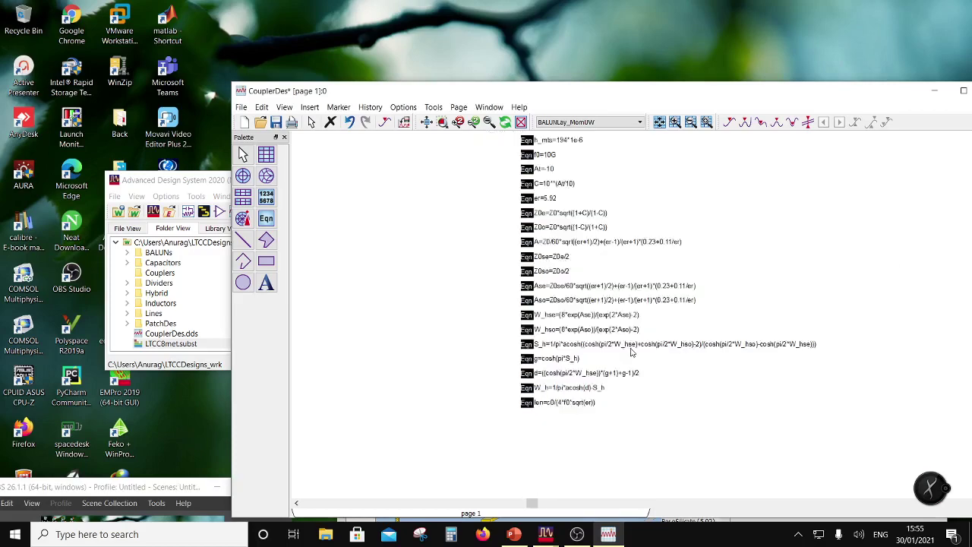
scroll(631, 351, "up", 3)
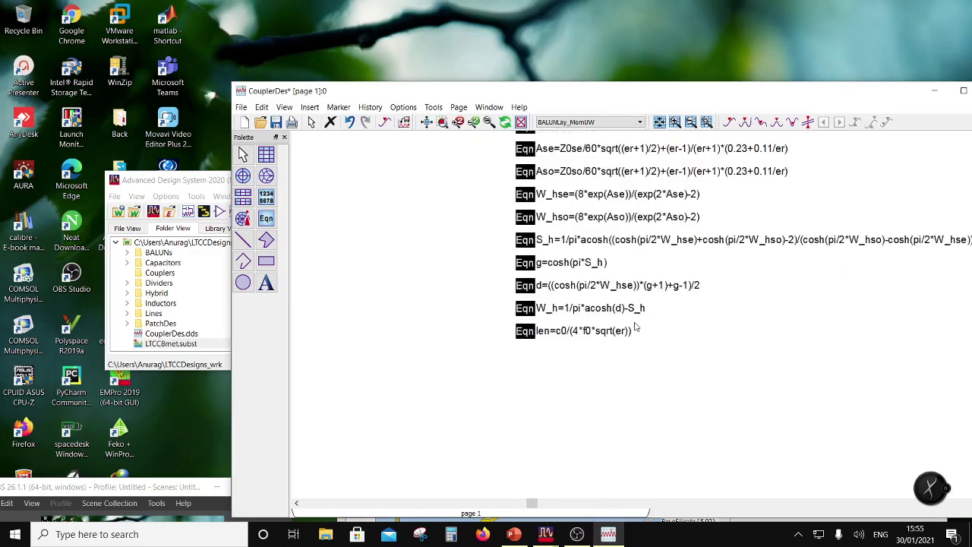
scroll(636, 327, "up", 1)
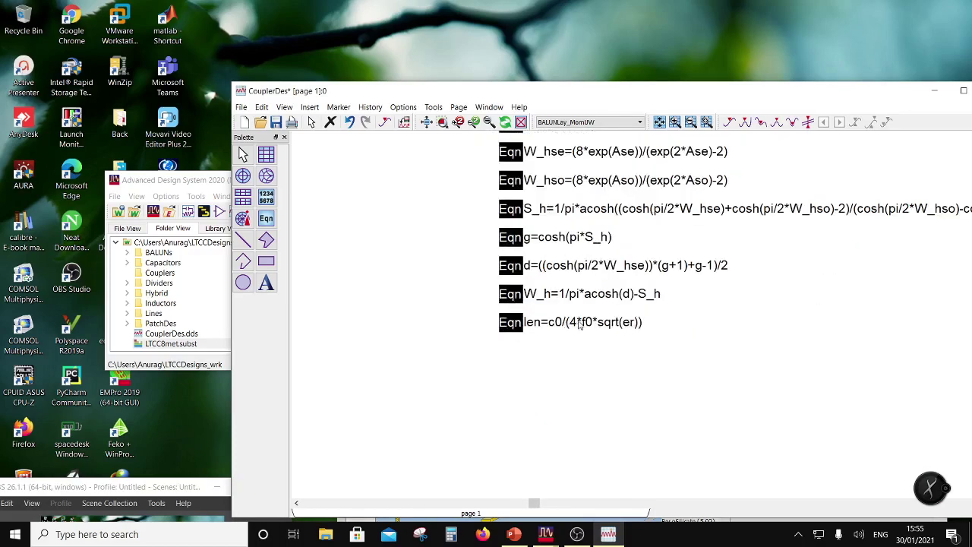
Step: Change the line-length equation to give micrometres, so that it reads len_um=c0/(4*f0*sqrt(er))*1e6
scroll(580, 324, "down", 3)
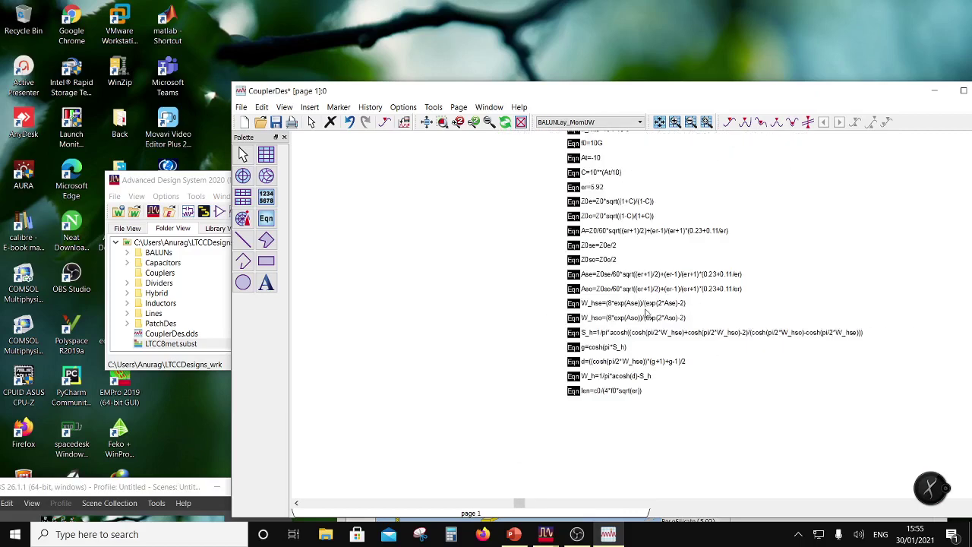
double_click(593, 392)
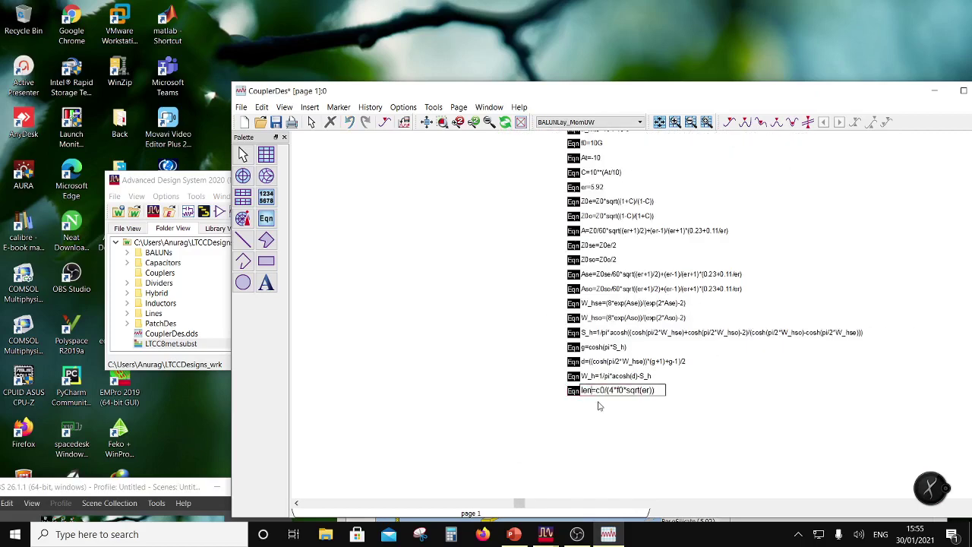
type("_um")
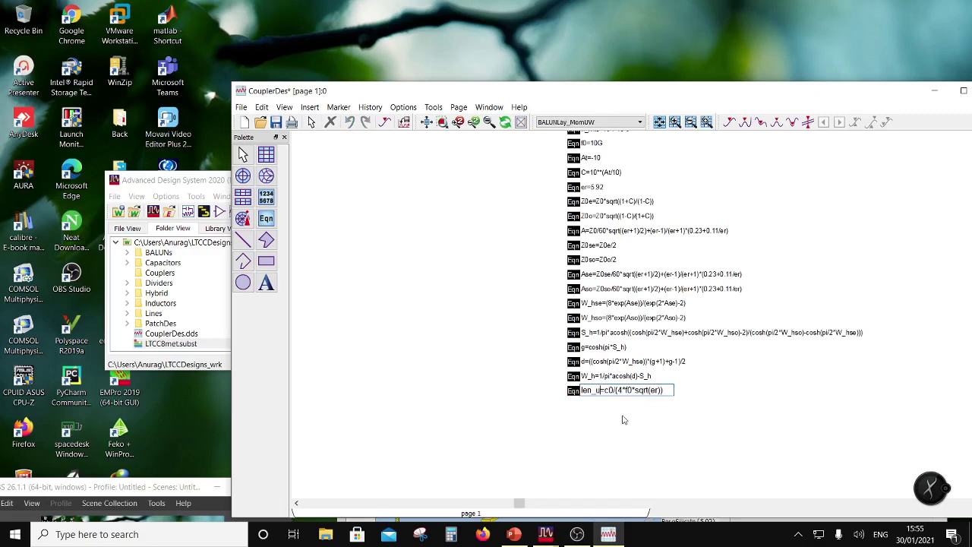
key("Right")
key("Right")
key("Right")
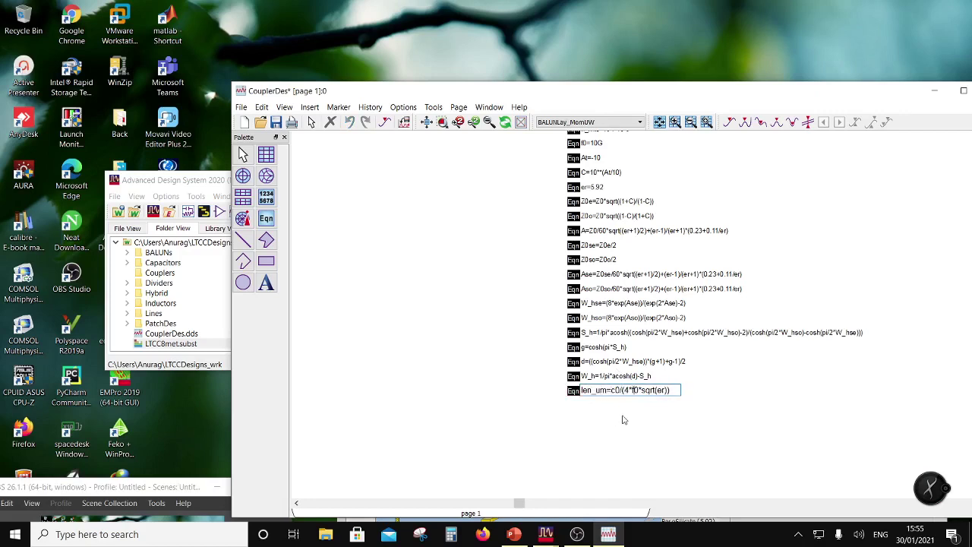
key("Right")
key("Right")
key("Right")
key("Right")
key("Right")
type("*1e6")
left_click(825, 405)
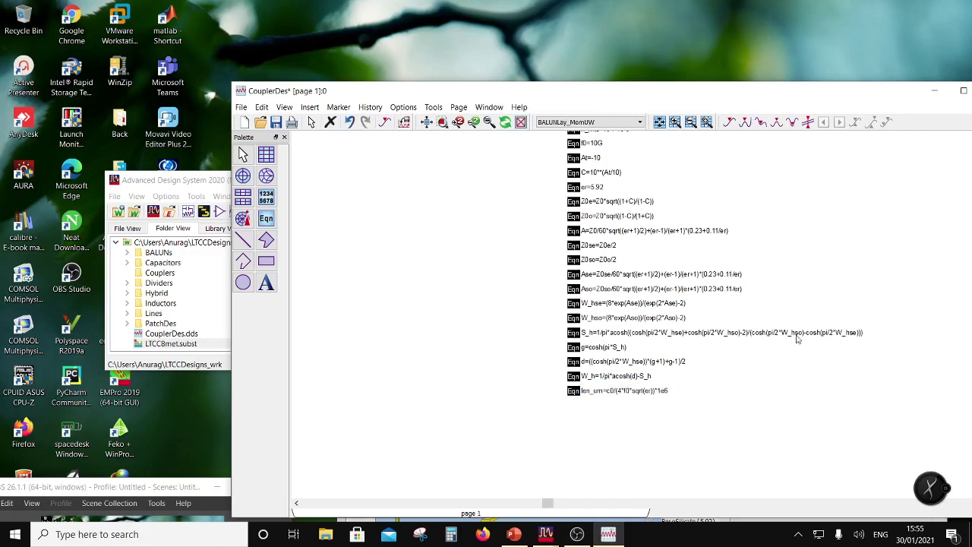
Step: Place a list plot below the len_um equation and choose Equations as its data source
scroll(665, 314, "down", 2)
scroll(647, 296, "up", 1)
scroll(630, 346, "up", 1)
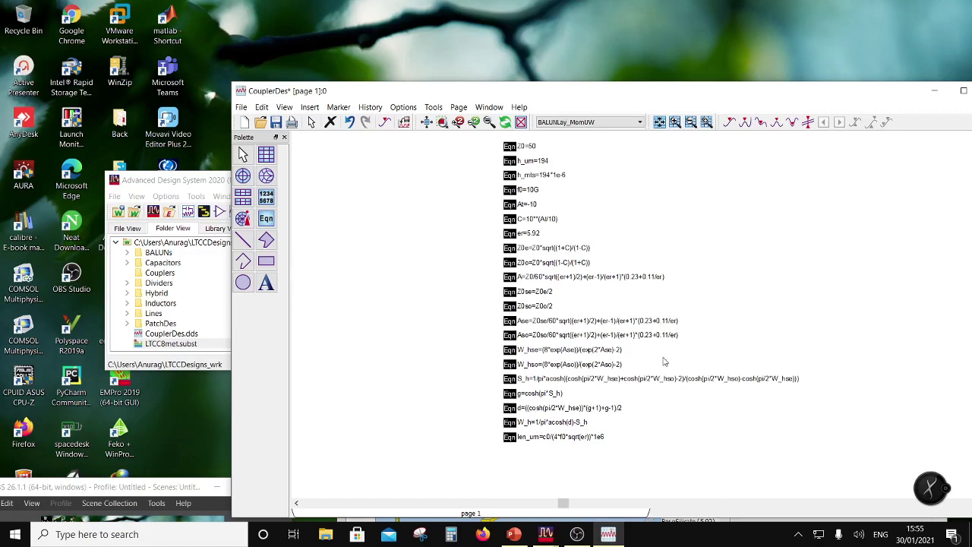
scroll(663, 362, "down", 1)
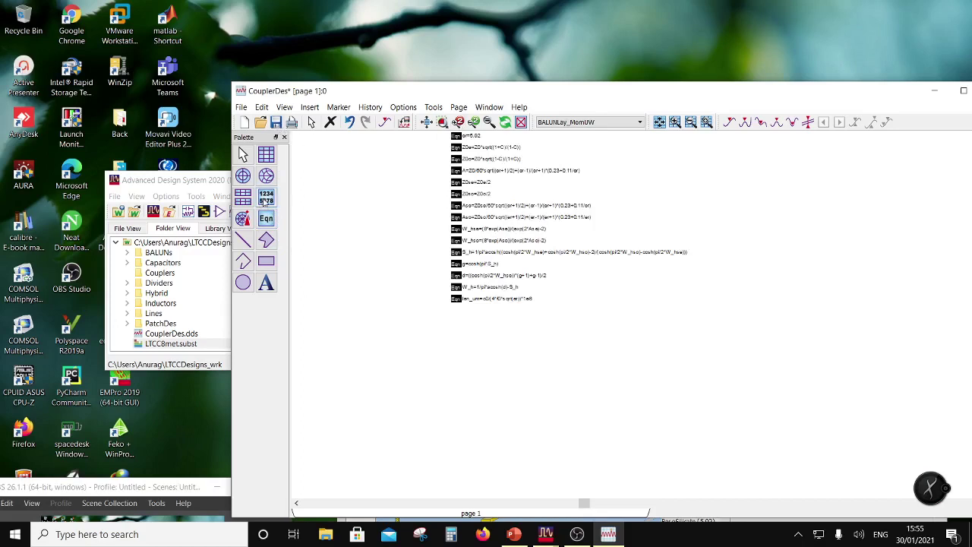
left_click(266, 199)
left_click(444, 319)
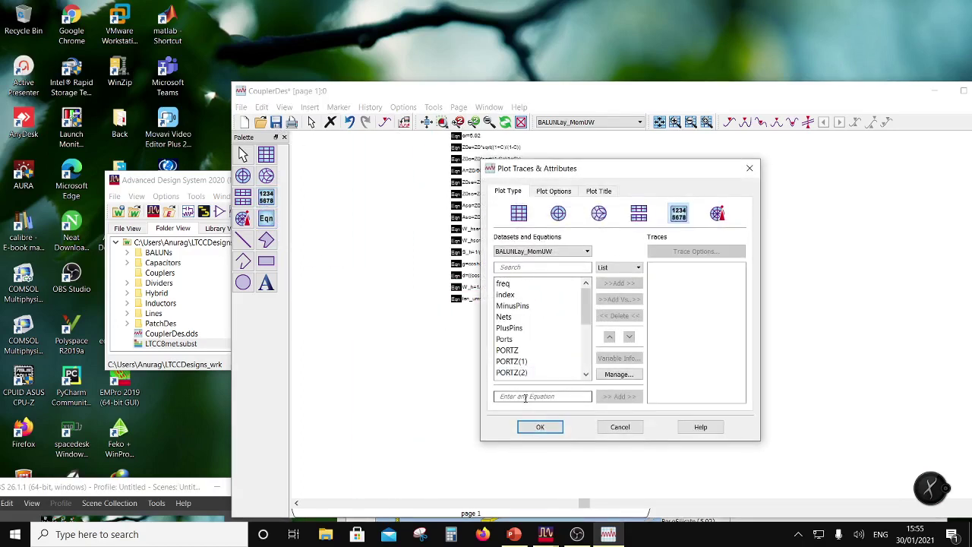
left_click(536, 251)
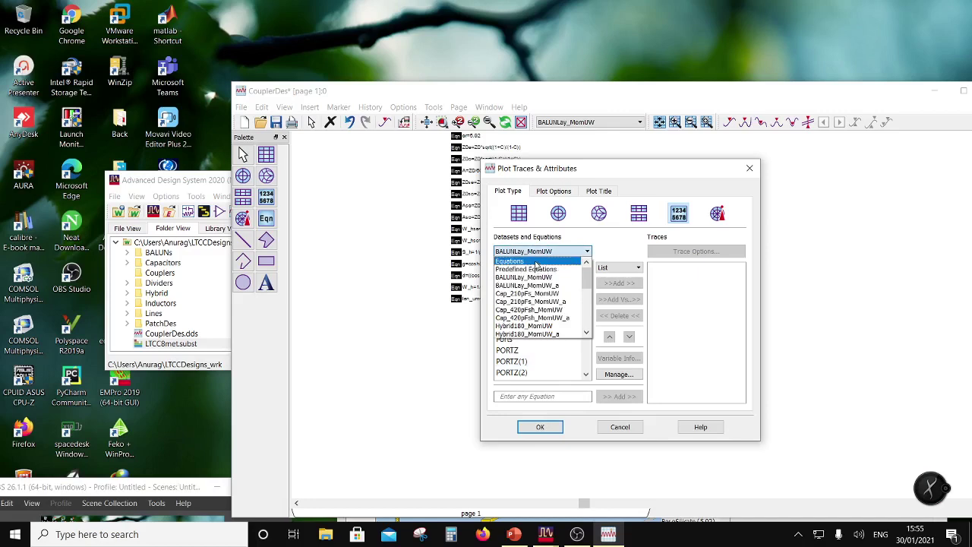
left_click(535, 262)
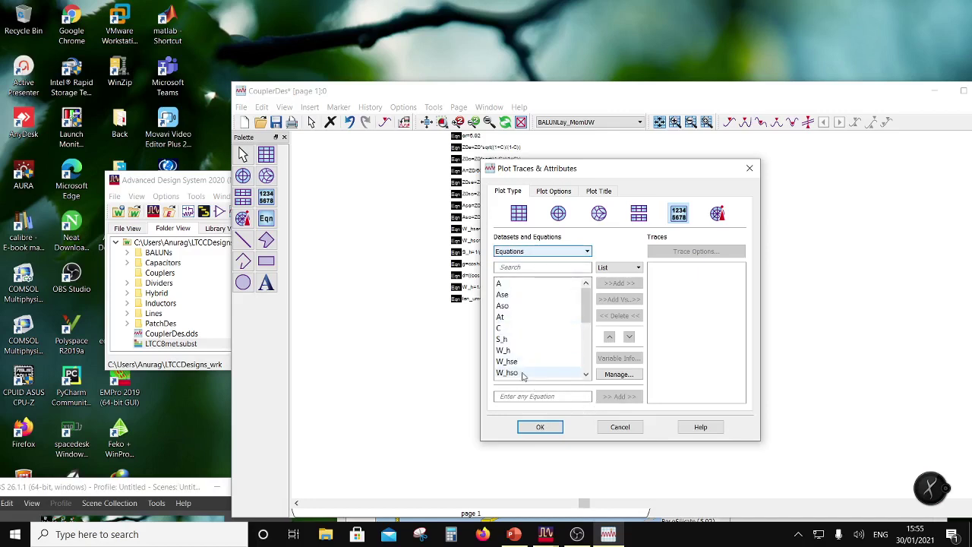
Step: Add Z0e and Z0o as the list's traces and resize it to a wide single-row table
scroll(517, 317, "down", 3)
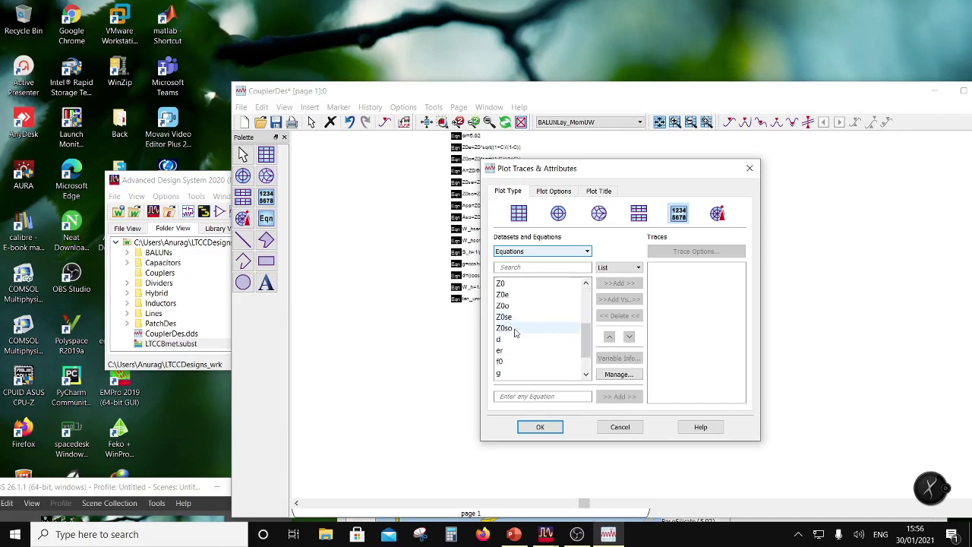
left_click(515, 330)
left_click(517, 306)
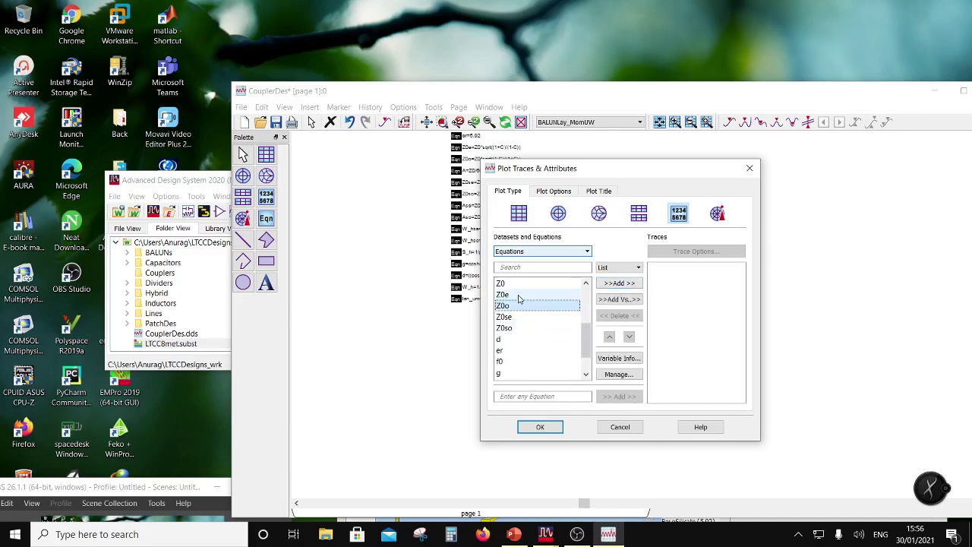
left_click(615, 285)
left_click(615, 284)
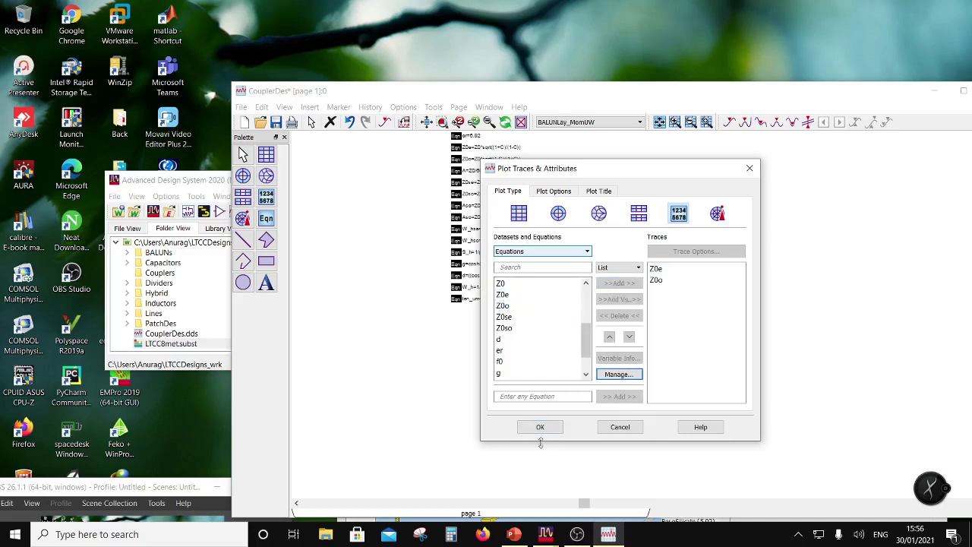
left_click(540, 427)
left_click(531, 404)
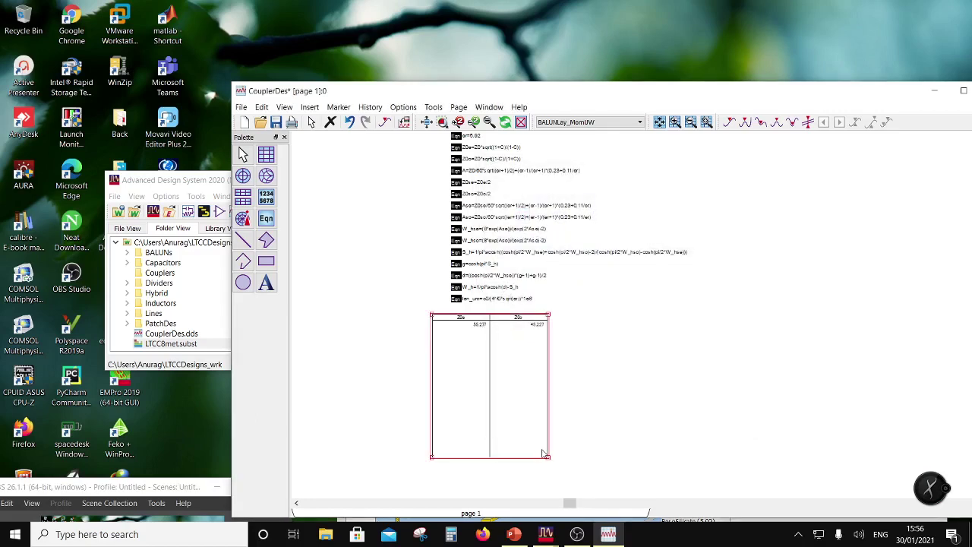
left_click_drag(548, 458, 629, 335)
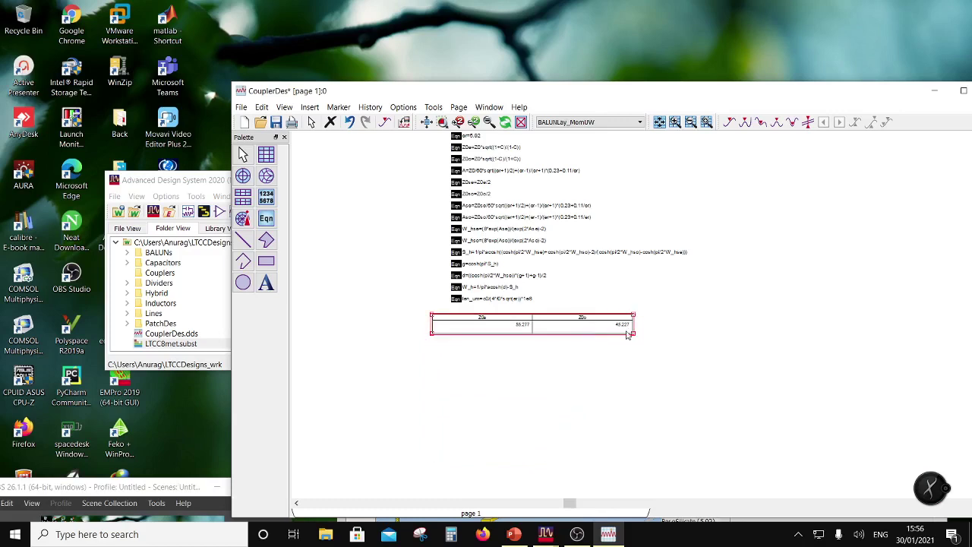
Step: Add the S_h equation to the results table after Z0o and widen the table
double_click(597, 336)
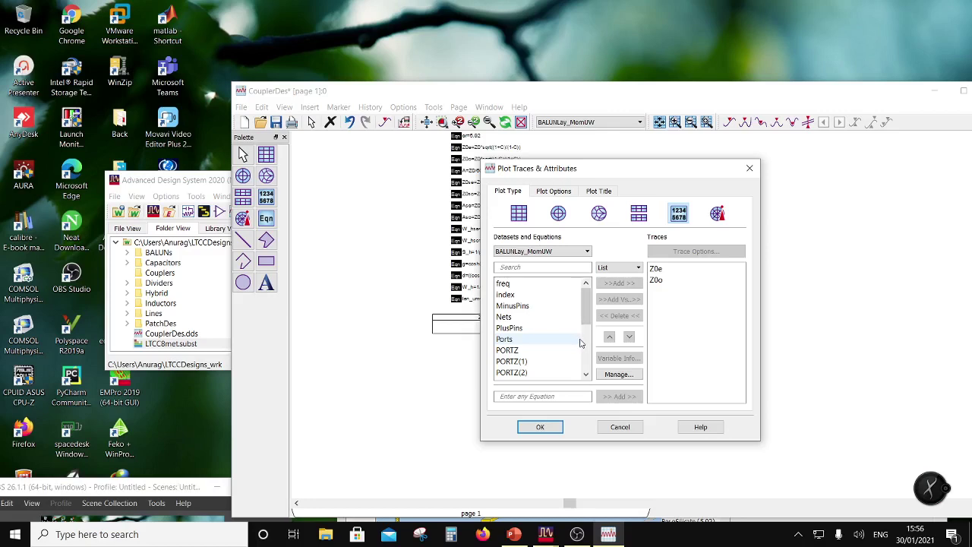
left_click(574, 252)
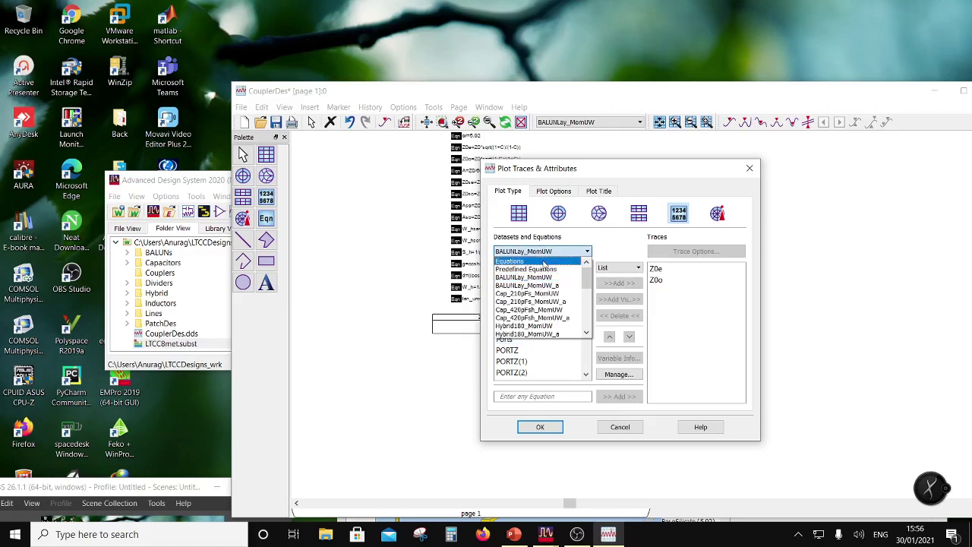
left_click(544, 262)
scroll(572, 319, "down", 1)
scroll(572, 319, "up", 1)
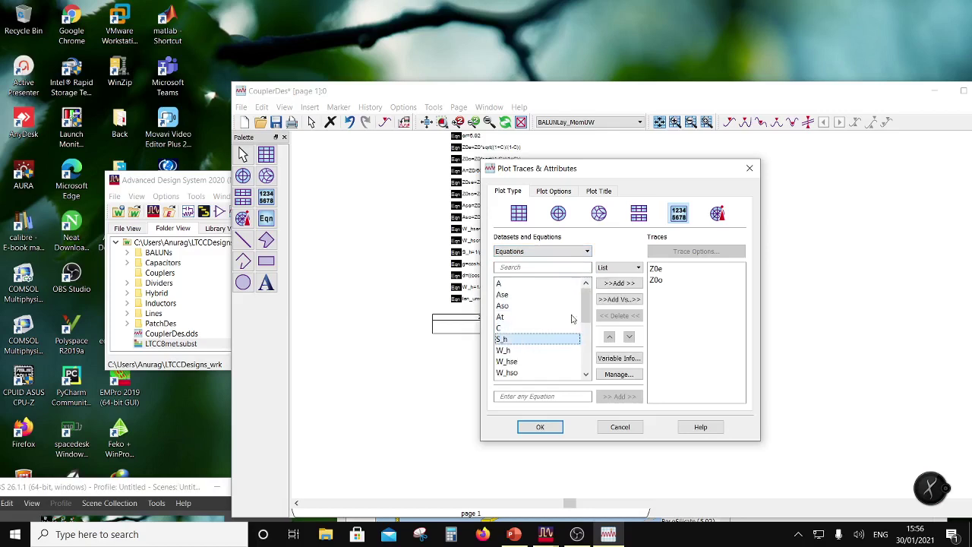
left_click(620, 283)
left_click(560, 427)
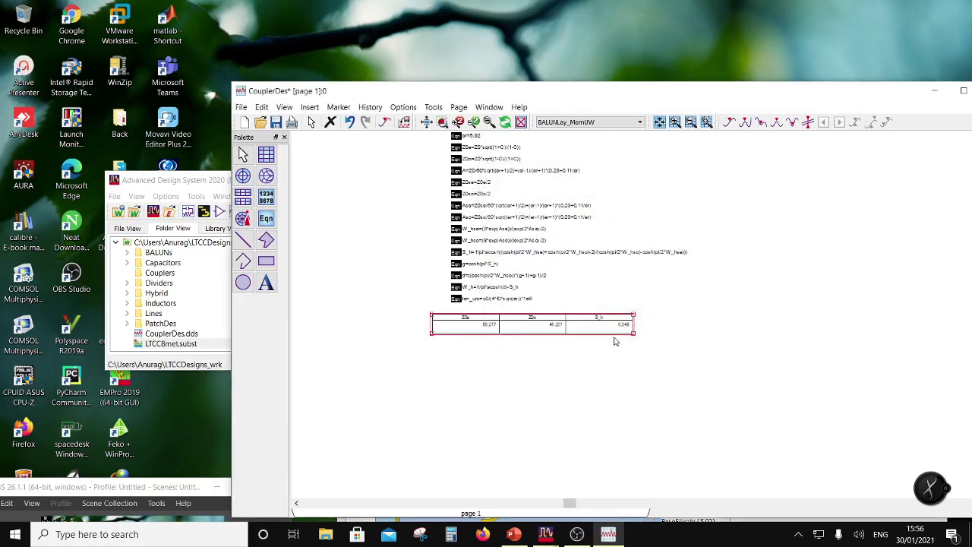
left_click_drag(635, 338, 675, 333)
Step: Add the W_h equation to the results table after S_h
double_click(635, 325)
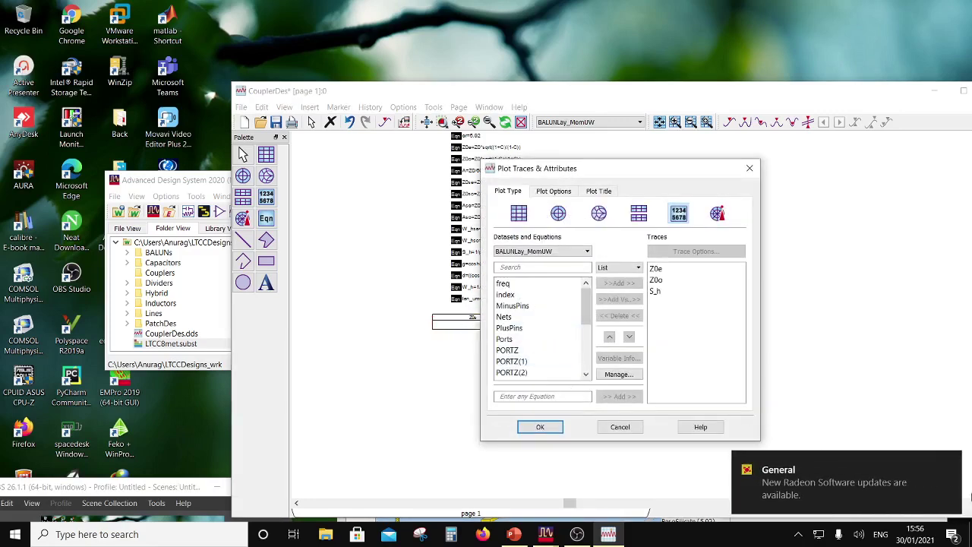
left_click(952, 463)
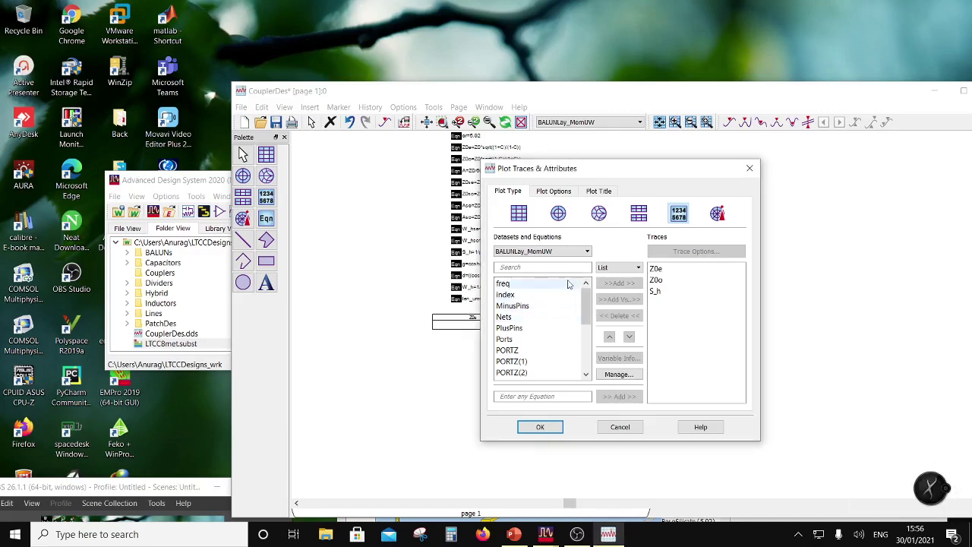
left_click(577, 252)
scroll(553, 301, "down", 3)
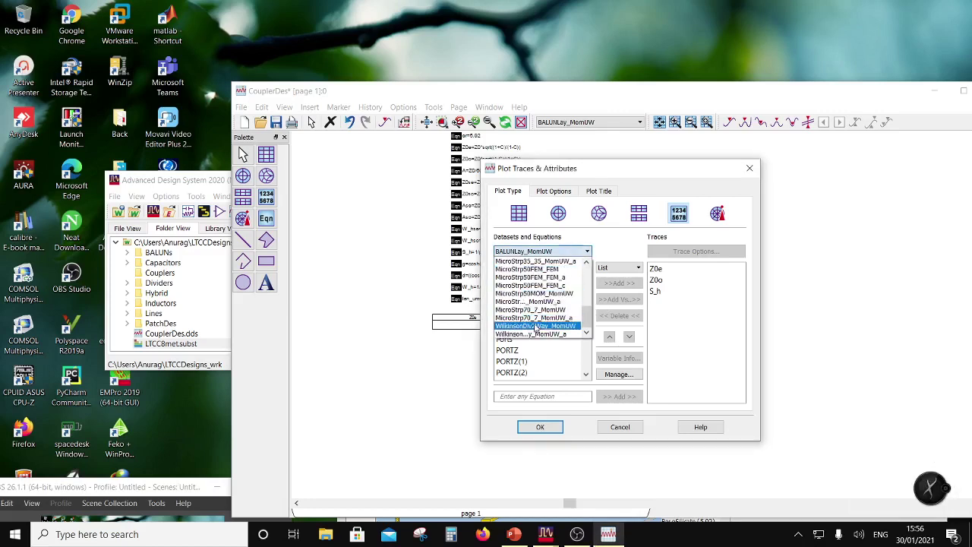
scroll(553, 301, "up", 5)
left_click(525, 266)
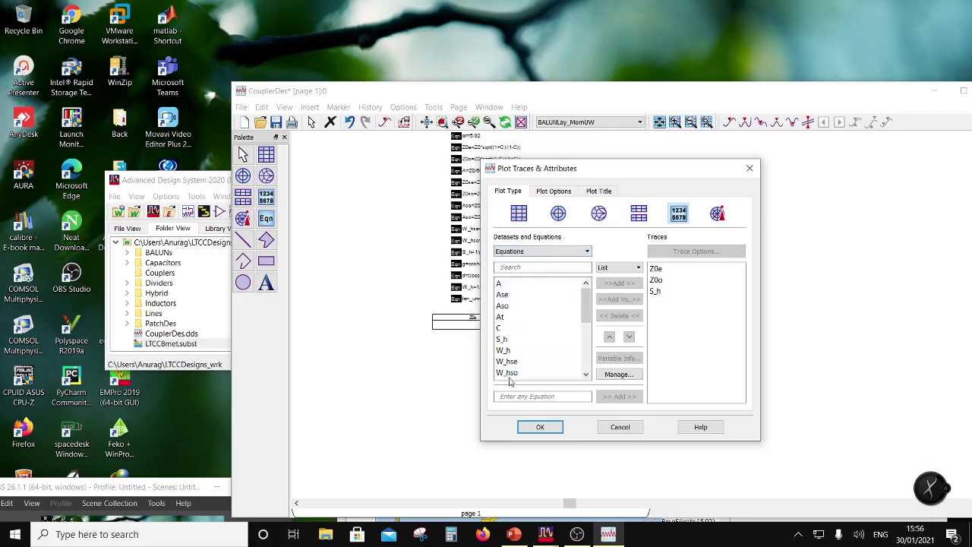
scroll(513, 361, "down", 3)
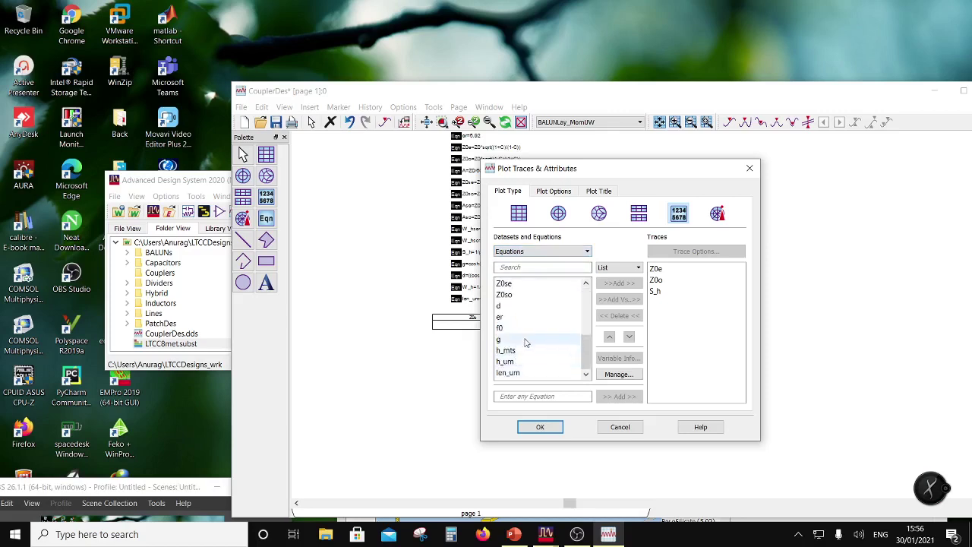
scroll(528, 341, "up", 4)
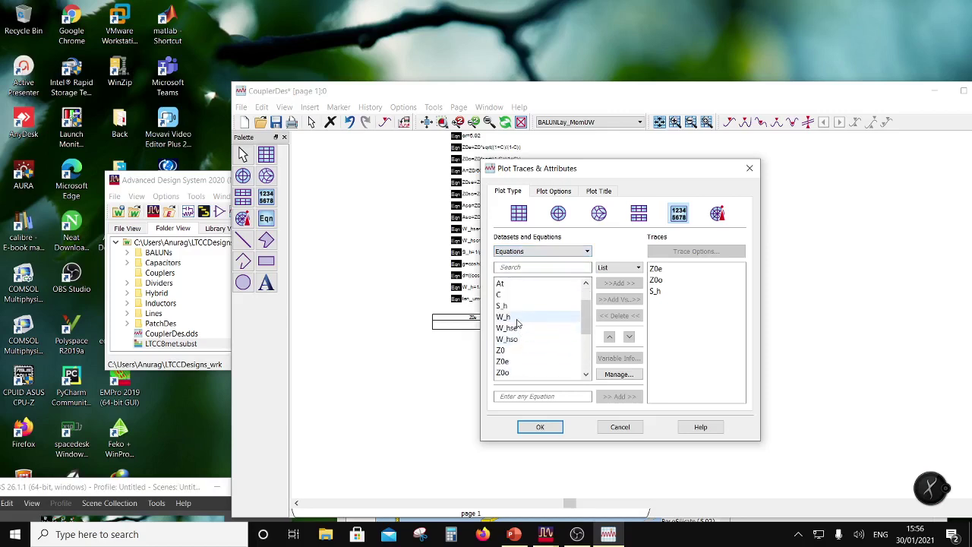
left_click(507, 317)
left_click(628, 286)
left_click(541, 429)
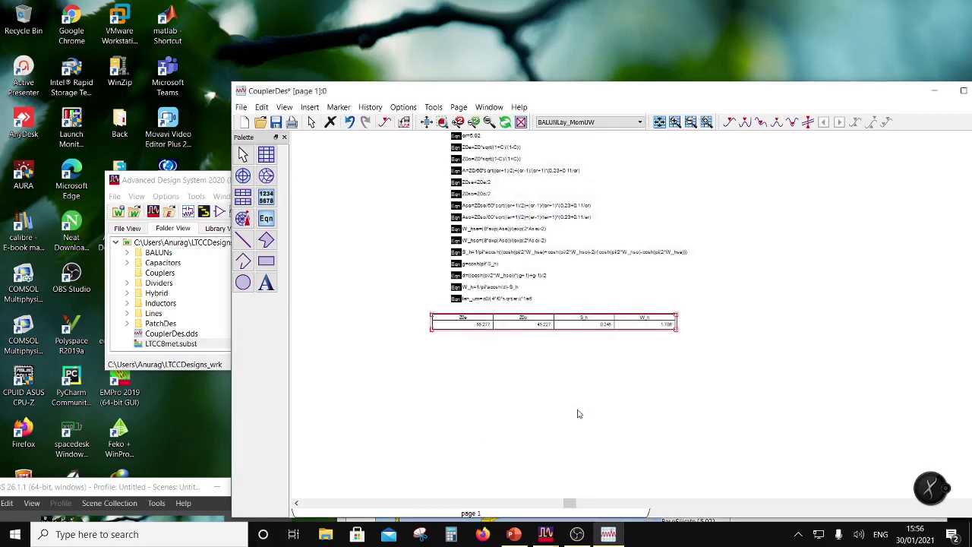
Step: Add the len_um equation to the results table after W_h and widen the table slightly
double_click(629, 331)
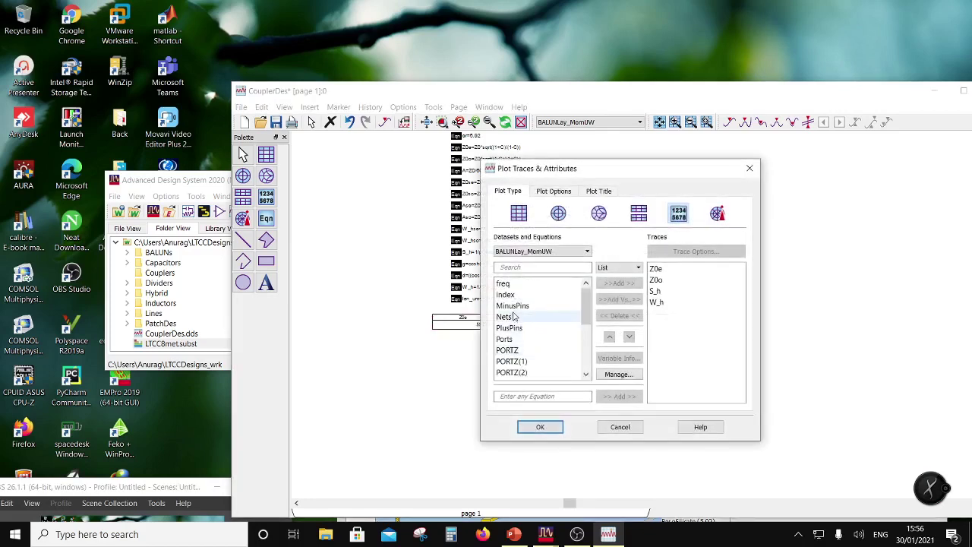
left_click(535, 252)
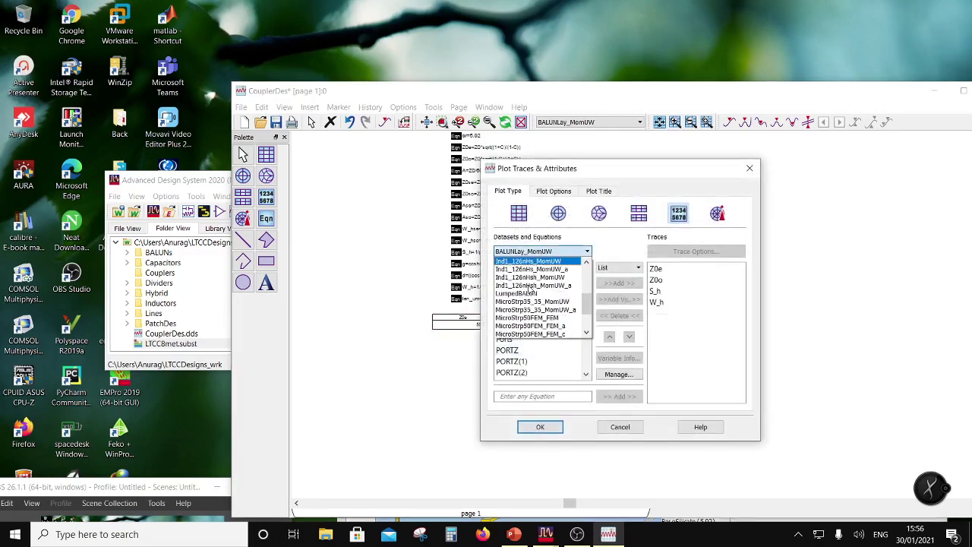
left_click(510, 261)
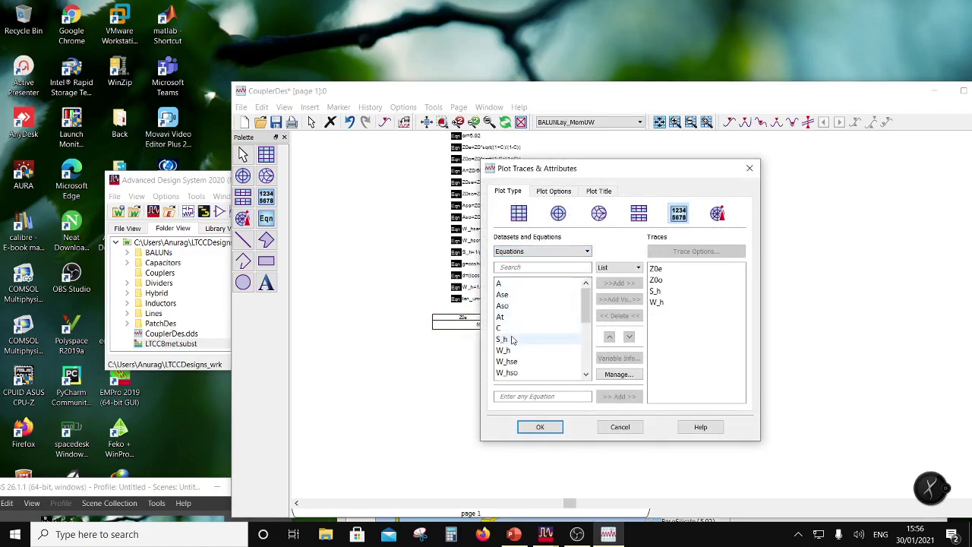
scroll(517, 338, "down", 3)
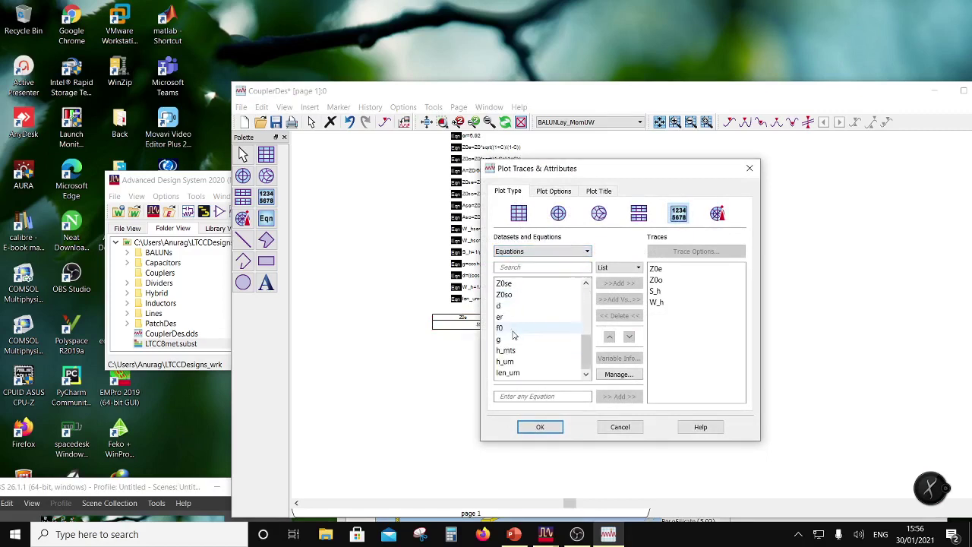
left_click(509, 373)
left_click(616, 284)
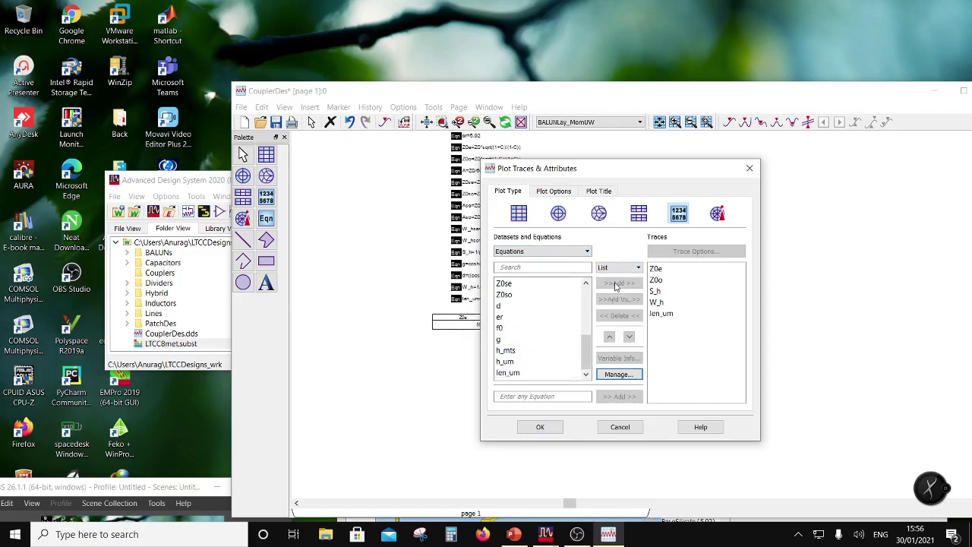
left_click(541, 427)
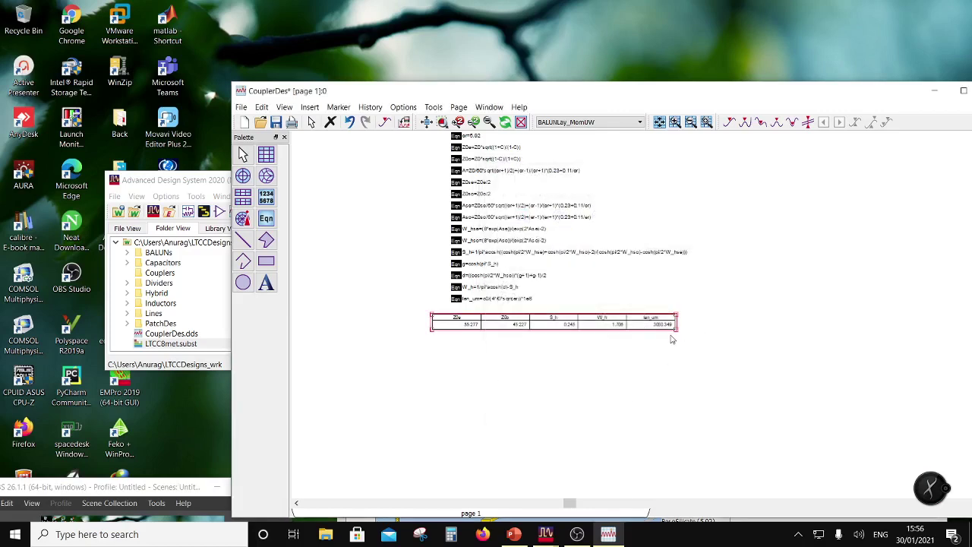
left_click_drag(678, 334, 699, 330)
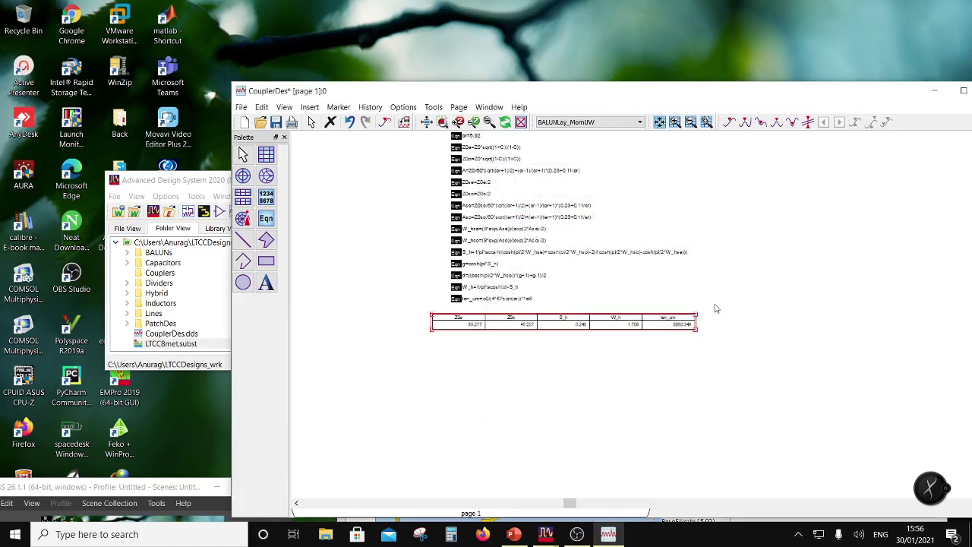
Step: Move the results table slightly up and to the right, closer beneath the len_um equation
scroll(716, 306, "up", 2)
scroll(648, 319, "down", 2)
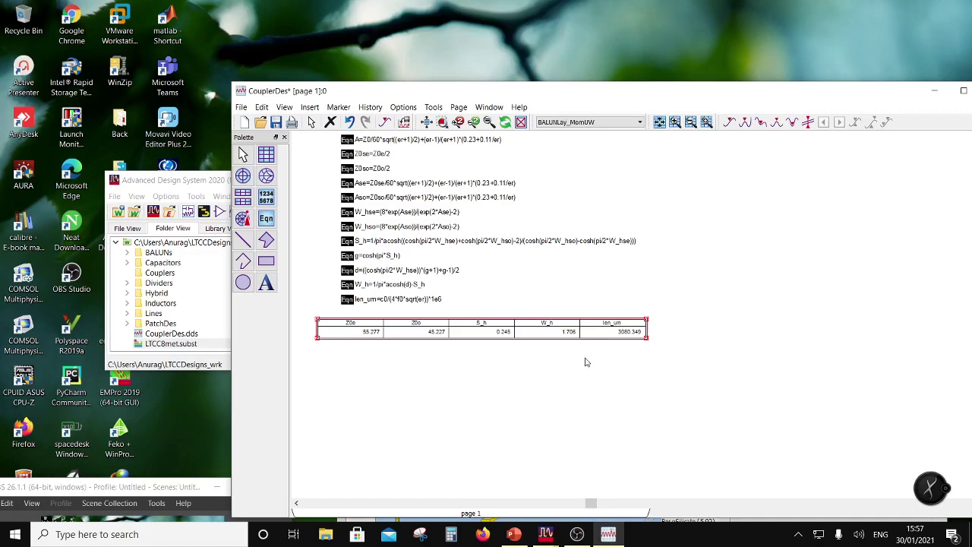
left_click_drag(581, 337, 594, 334)
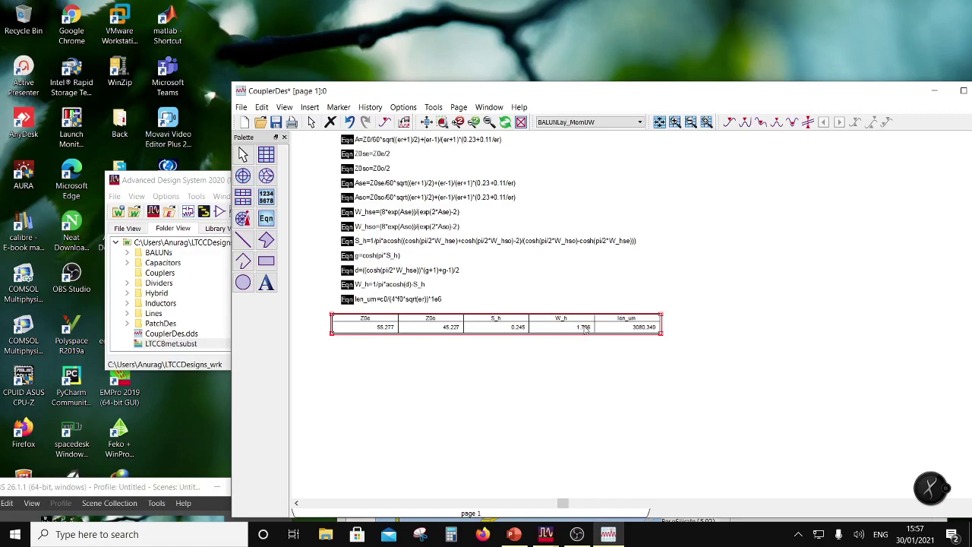
Step: Move the results table down and add the equation W_um=W_h*h_um beneath the len_um equation, starting from a copy of W_h
left_click_drag(338, 325, 337, 345)
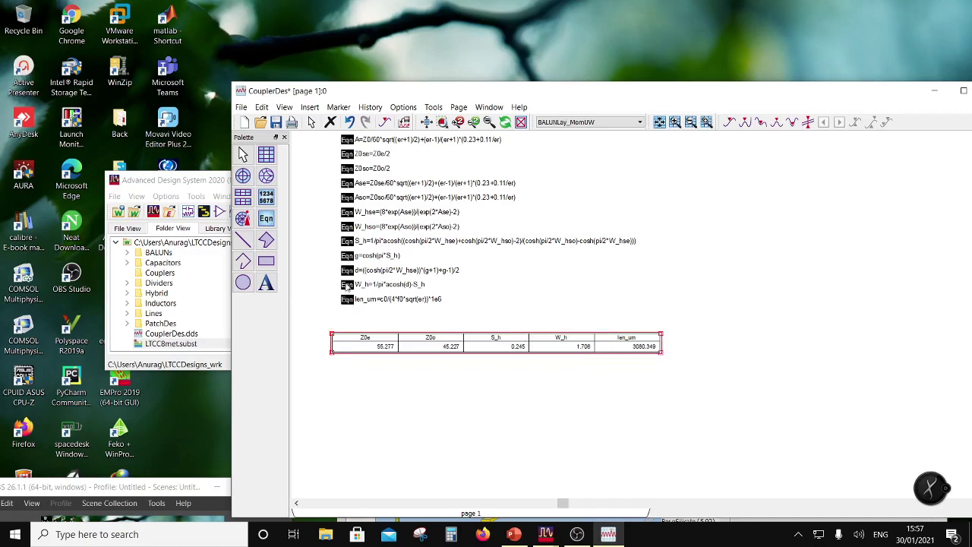
left_click(348, 287)
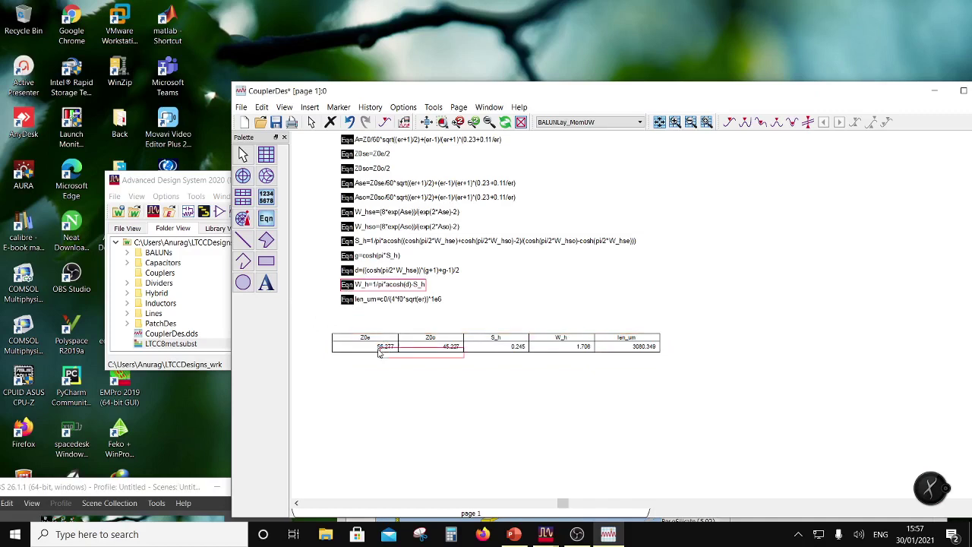
key("ctrl+c")
key("ctrl+v")
left_click(365, 320)
left_click(372, 318)
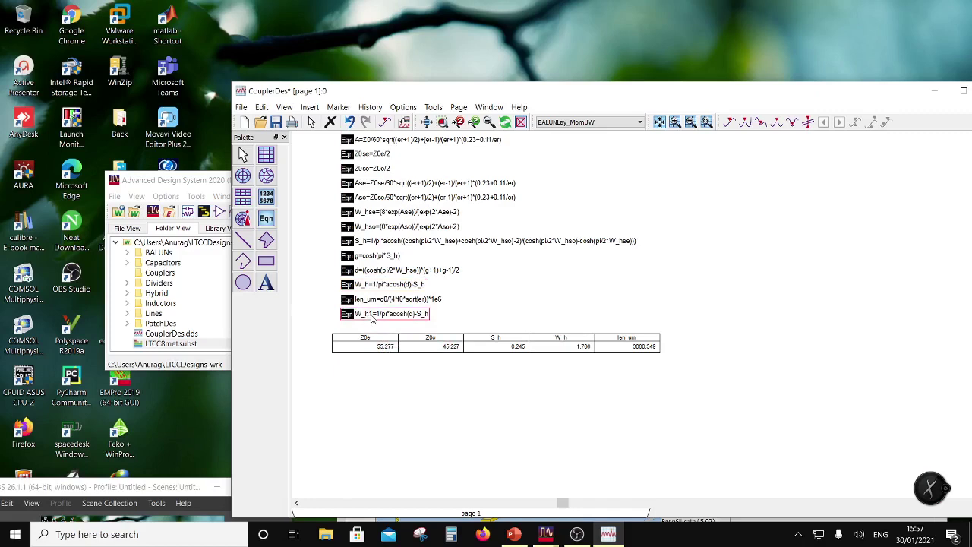
left_click(374, 314)
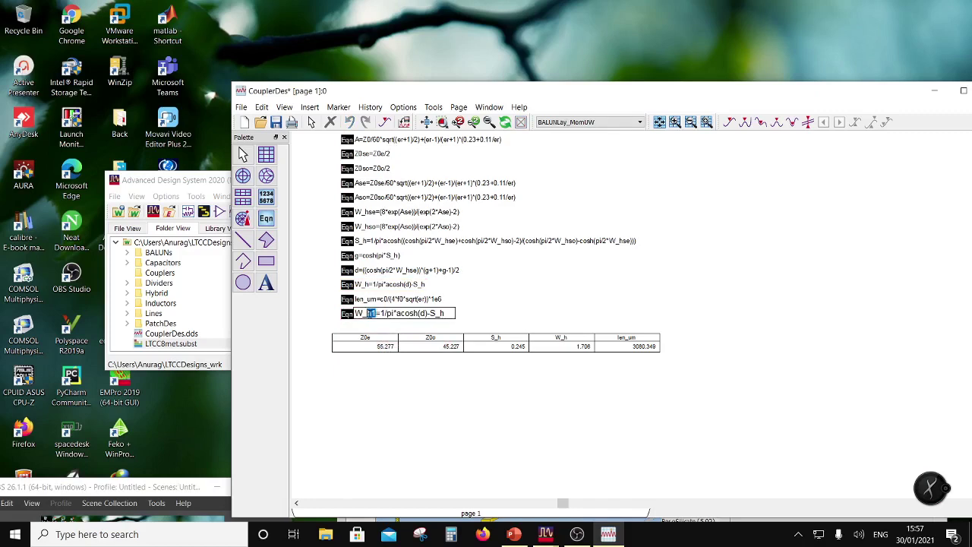
type("um")
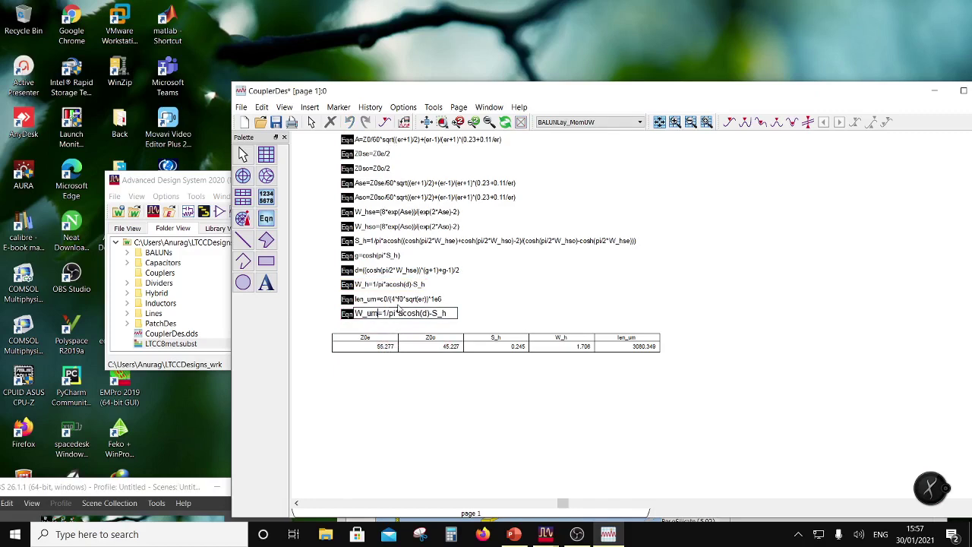
left_click_drag(447, 313, 381, 338)
type("W_um=W_h*")
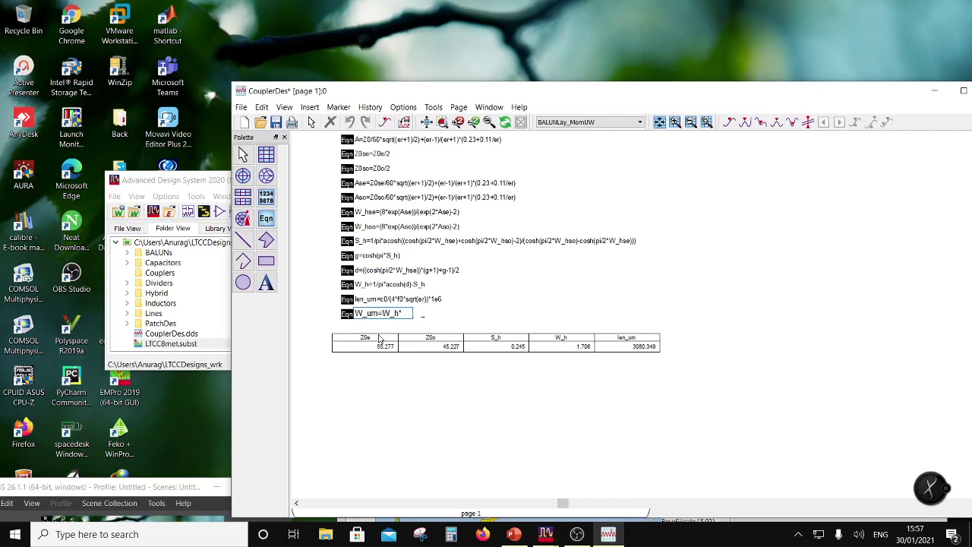
type("h_um")
left_click(417, 372)
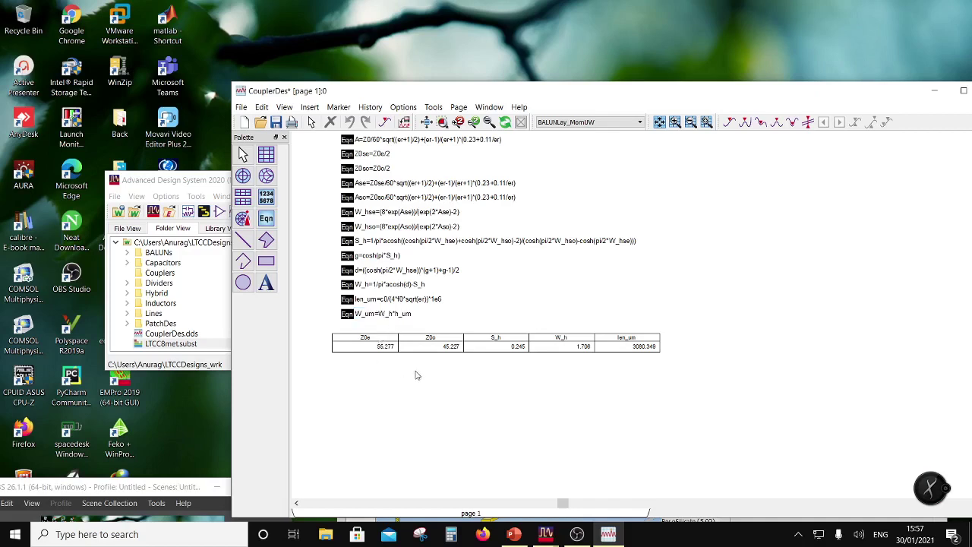
Step: Duplicate the W_um equation directly beneath it and change the copy to S_um=S_h*h_um
left_click(351, 316)
key("ctrl+c")
key("ctrl+v")
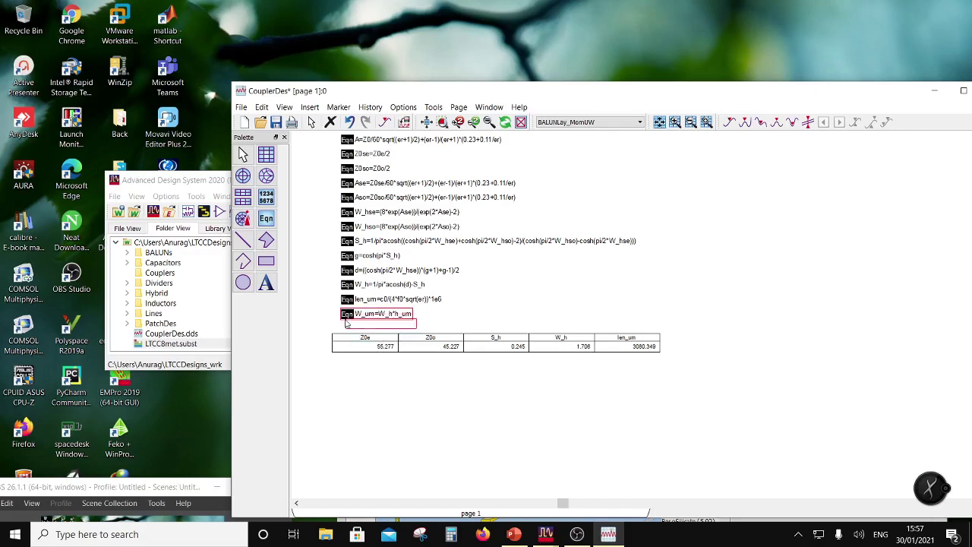
left_click(362, 334)
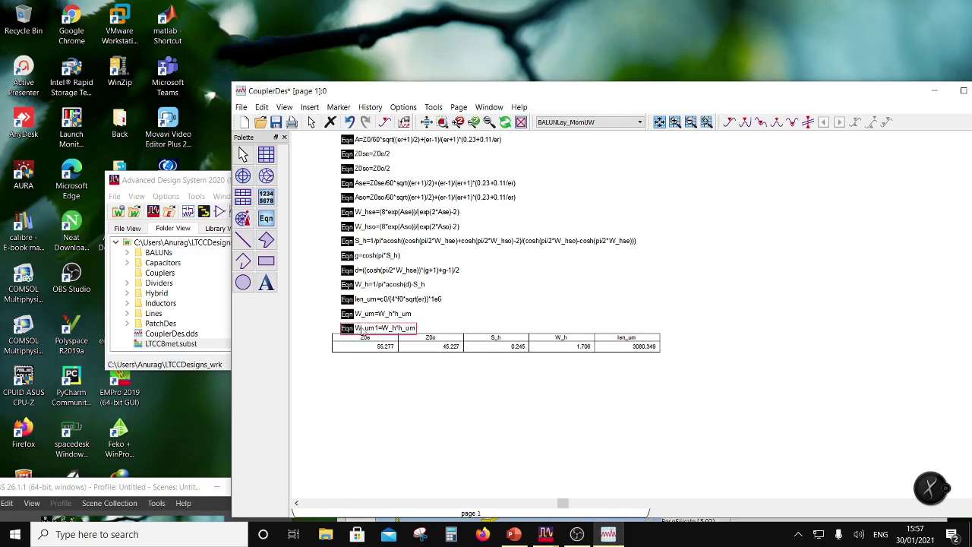
double_click(358, 330)
left_click_drag(362, 329, 348, 339)
type("L")
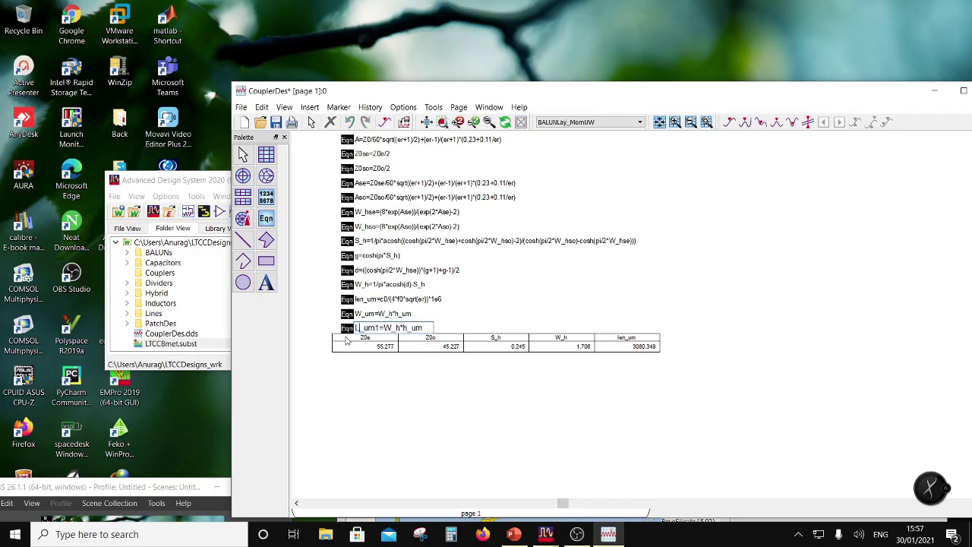
key("BackSpace")
type("S")
key("BackSpace")
key("BackSpace")
type("S")
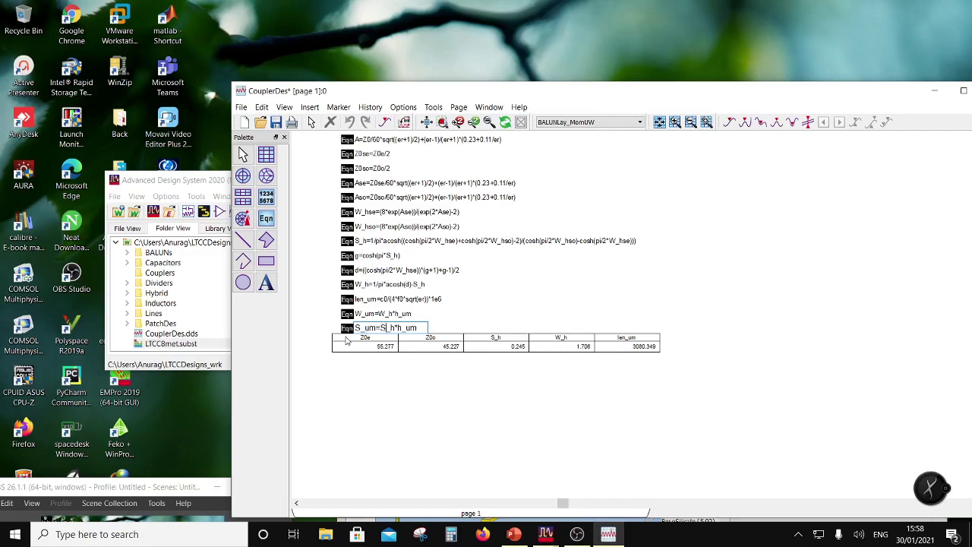
left_click(475, 310)
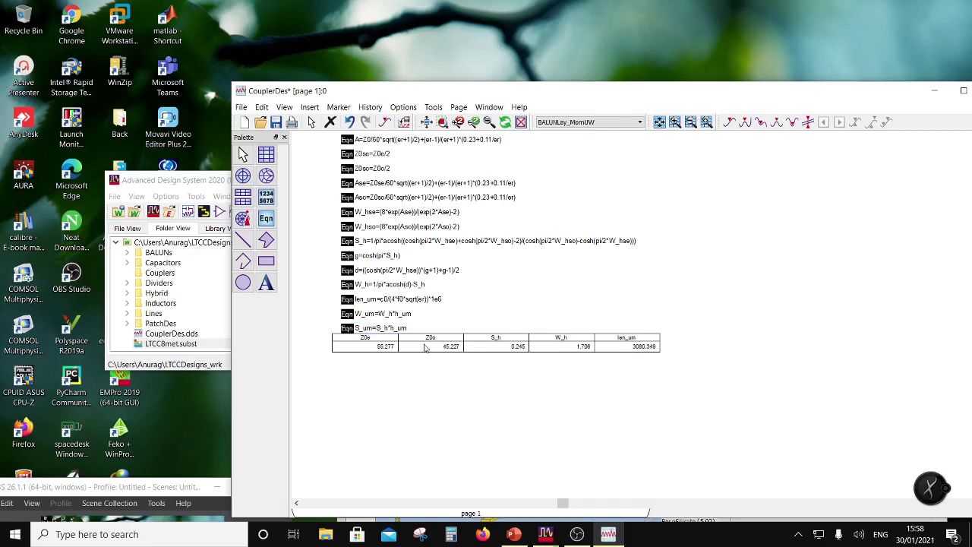
Step: Move the results table clear of the S_um equation and add the W_um equation to its traces after len_um
left_click_drag(426, 344, 423, 359)
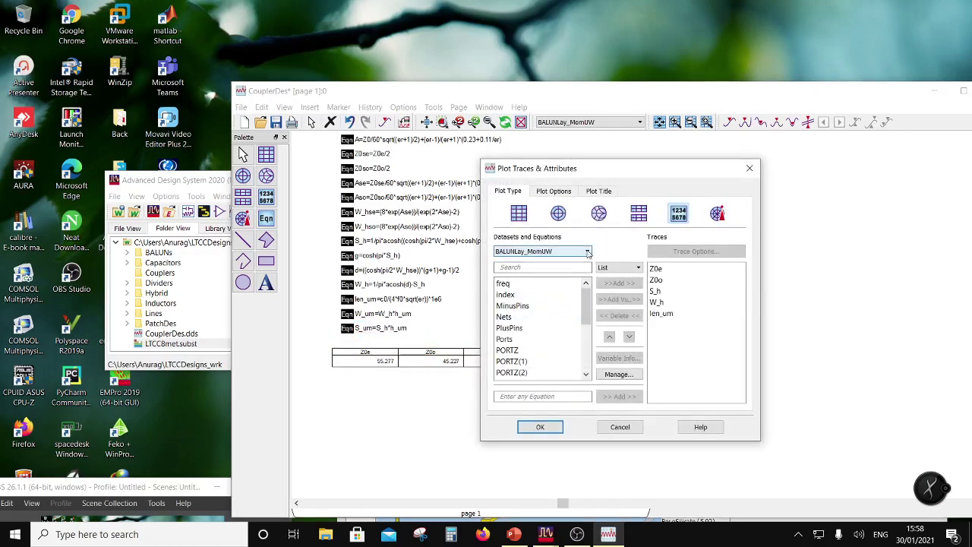
left_click(587, 253)
left_click(524, 337)
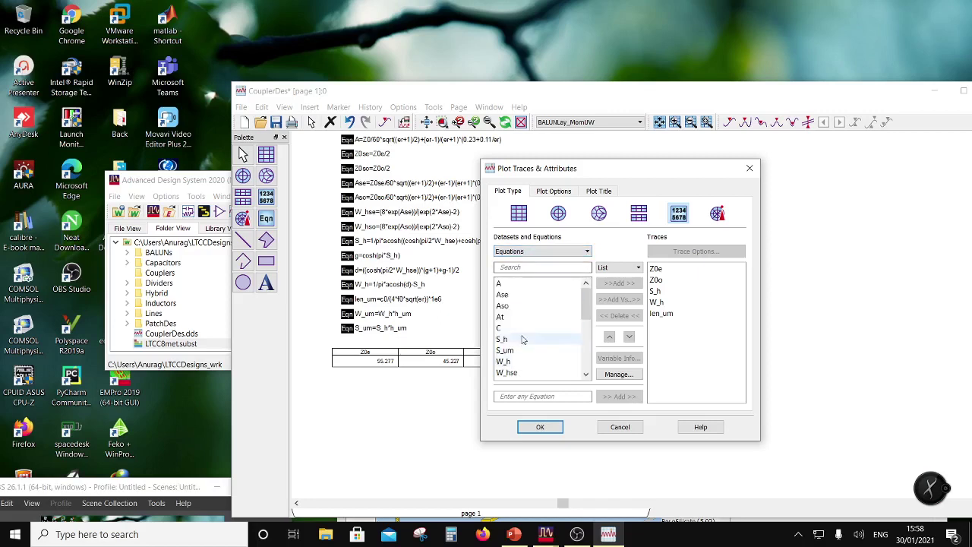
scroll(524, 341, "down", 5)
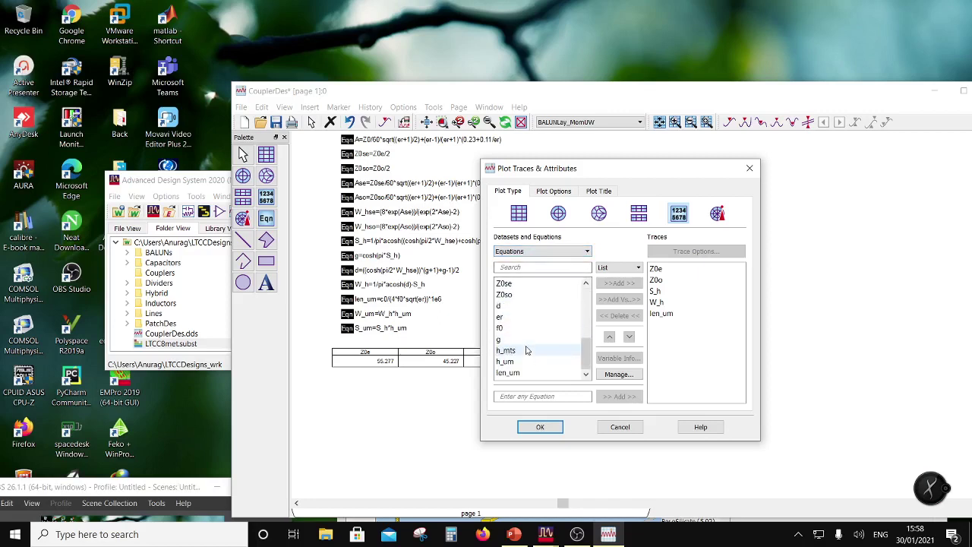
left_click_drag(586, 354, 586, 320)
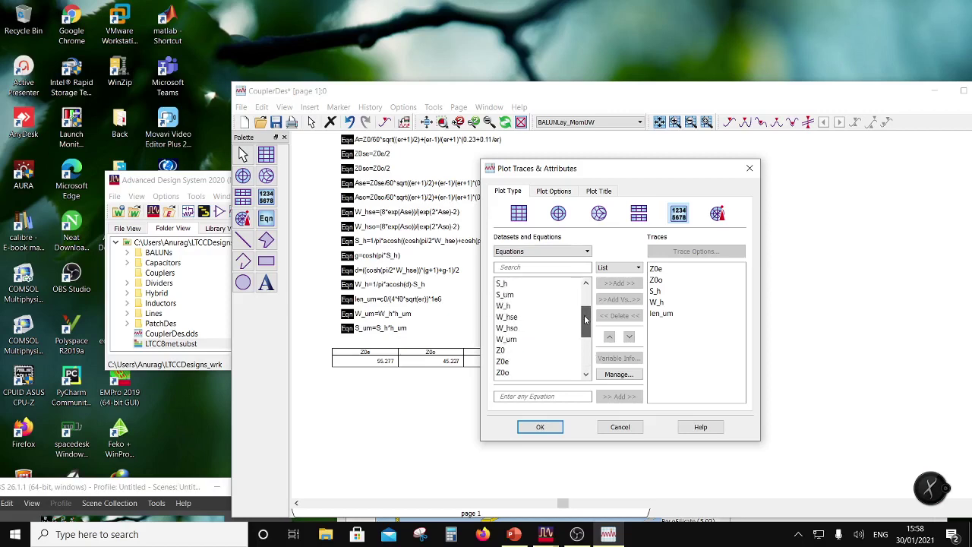
left_click(547, 340)
left_click(619, 282)
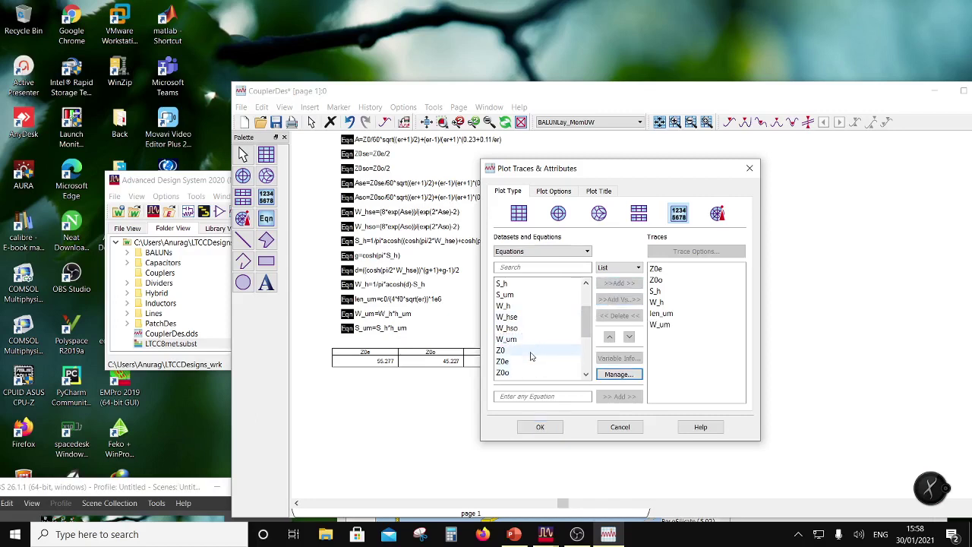
Step: Add the S_um equation to the results table after W_um and widen the table
scroll(532, 356, "down", 2)
scroll(532, 357, "down", 1)
scroll(530, 354, "up", 3)
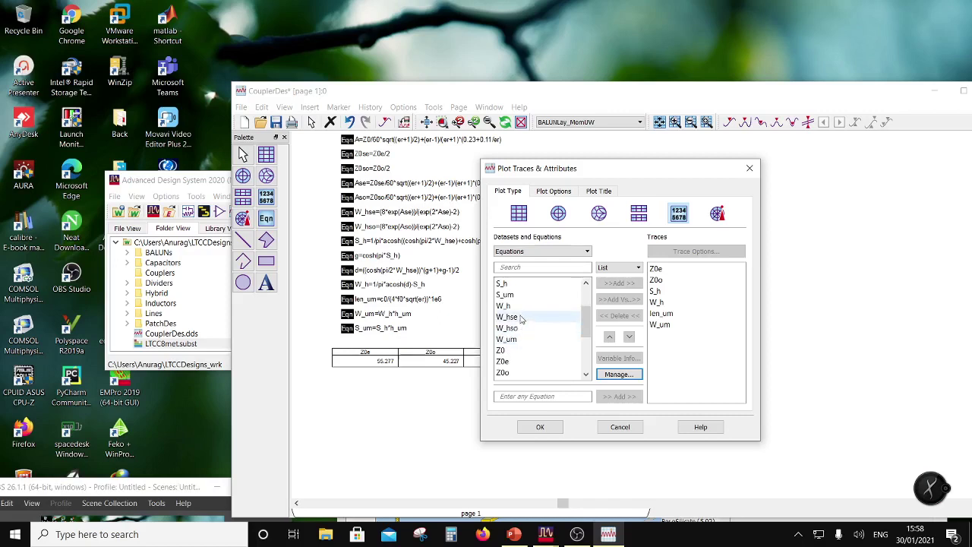
left_click(505, 294)
left_click(619, 282)
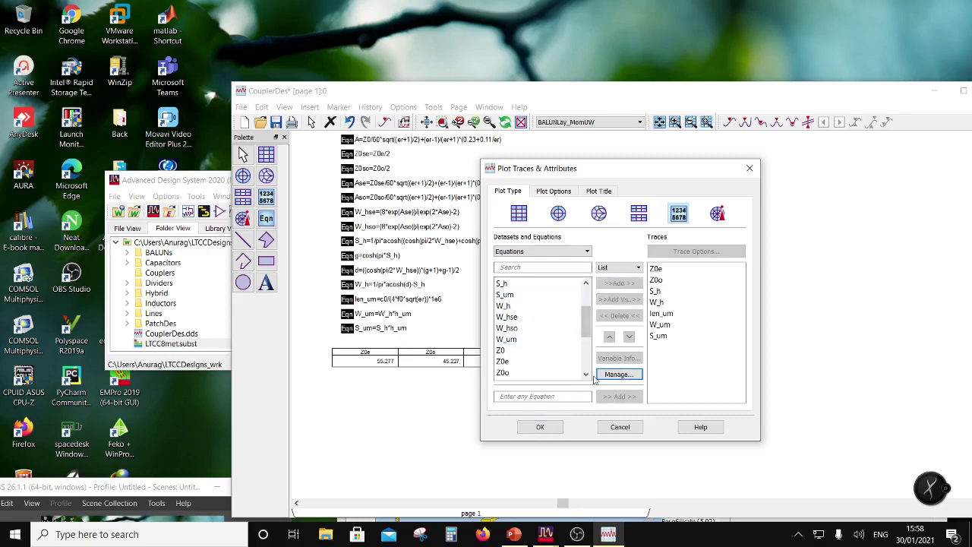
left_click(541, 427)
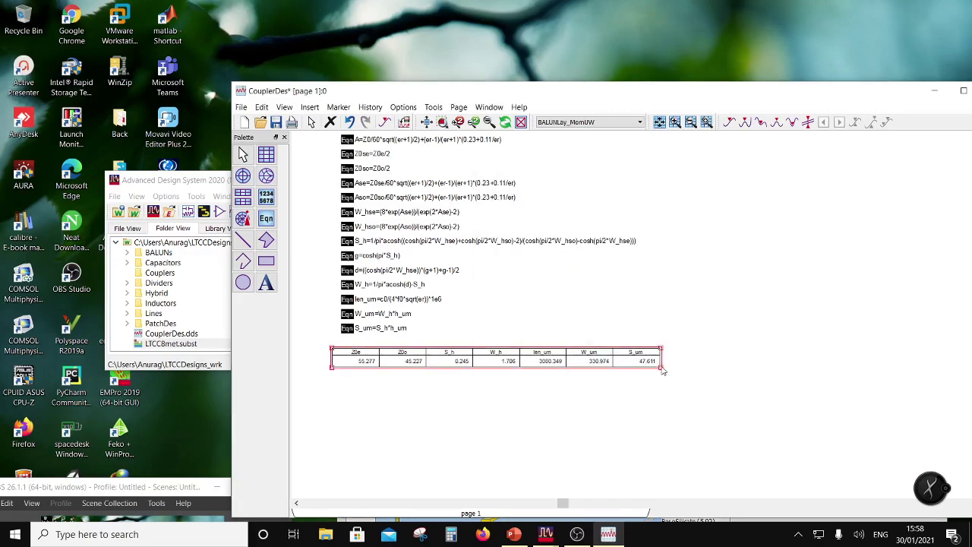
left_click_drag(661, 372, 703, 370)
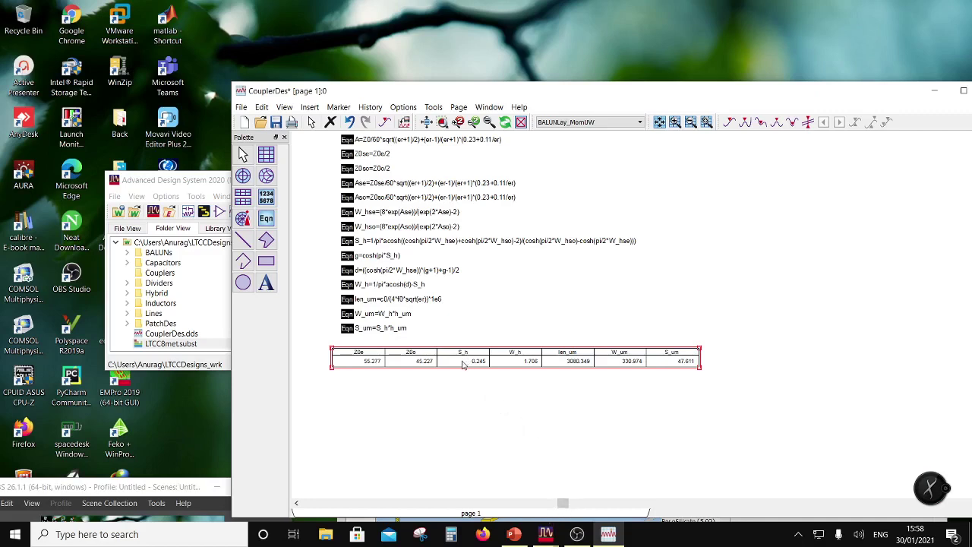
Step: Move the results table slightly closer beneath the S_um equation and save the CouplerDes data display
left_click_drag(469, 362, 473, 359)
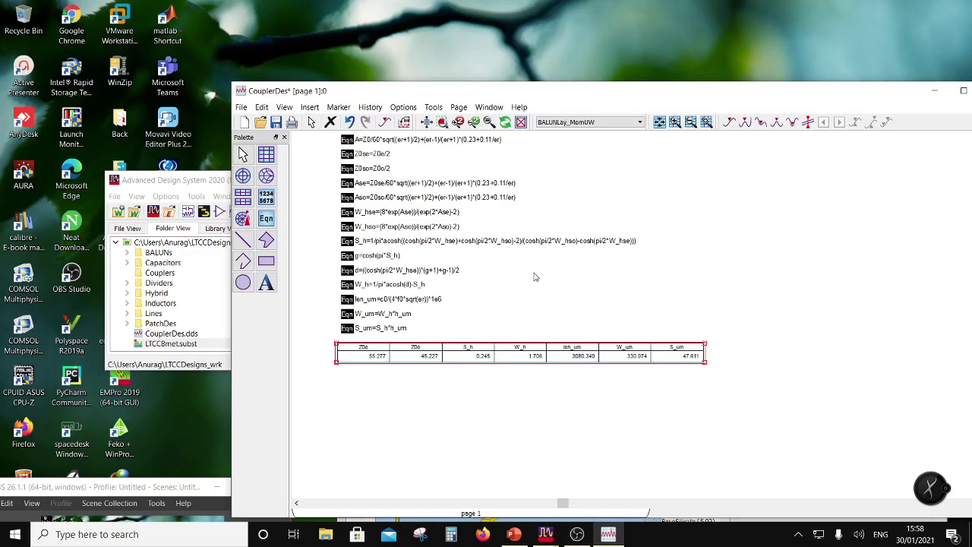
scroll(651, 293, "down", 4)
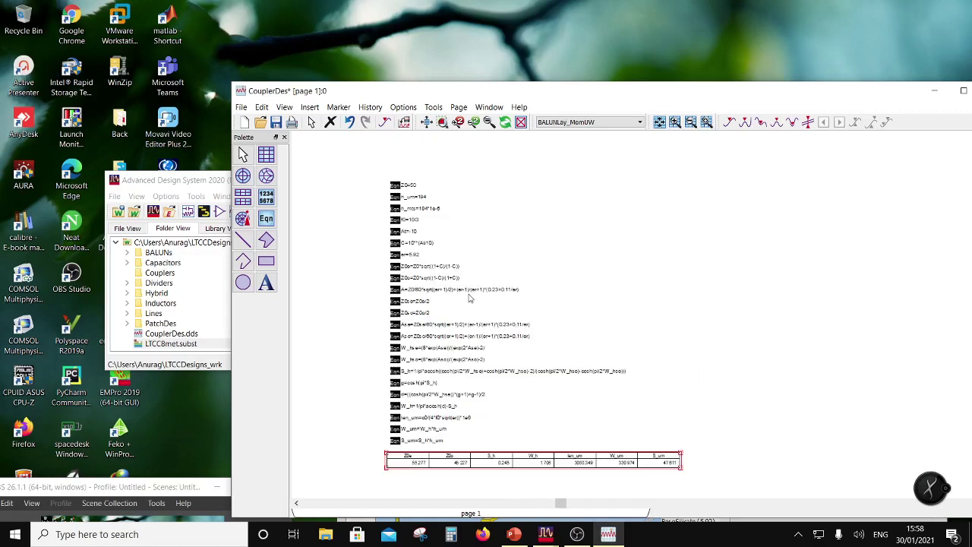
left_click(276, 122)
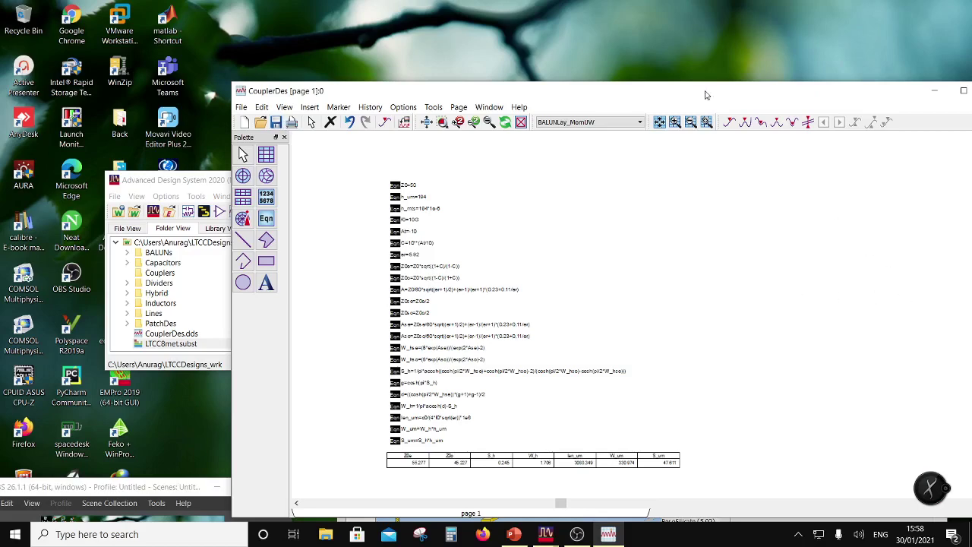
left_click_drag(695, 97, 614, 84)
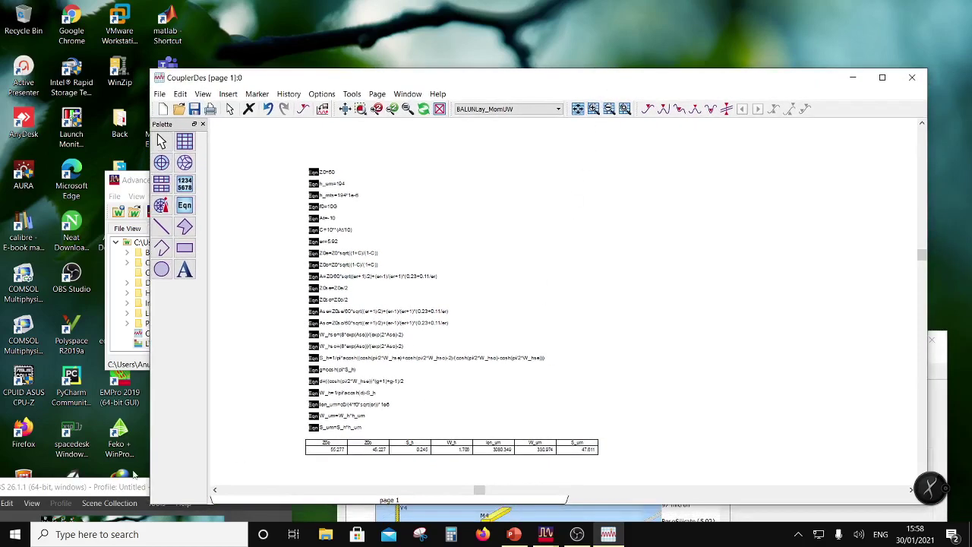
left_click(39, 491)
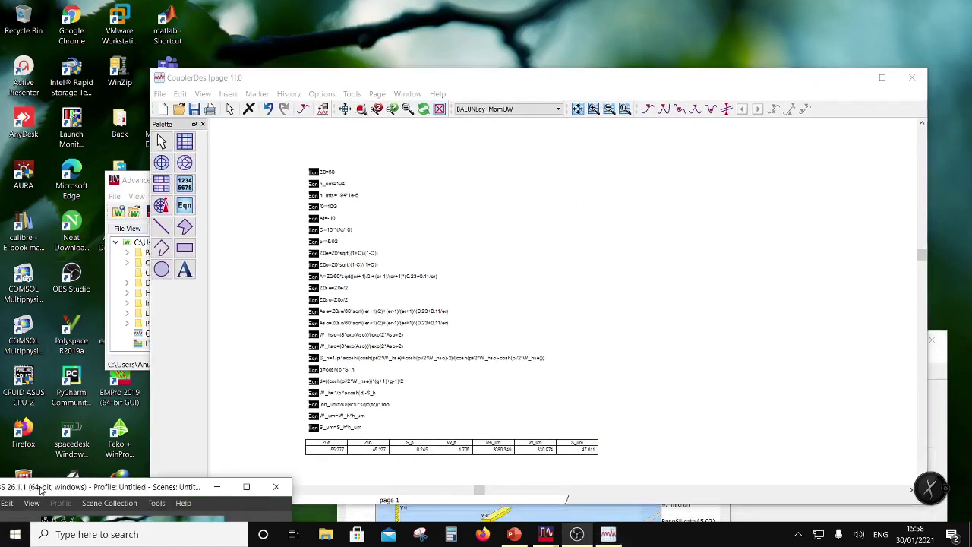
left_click_drag(40, 491, 314, 485)
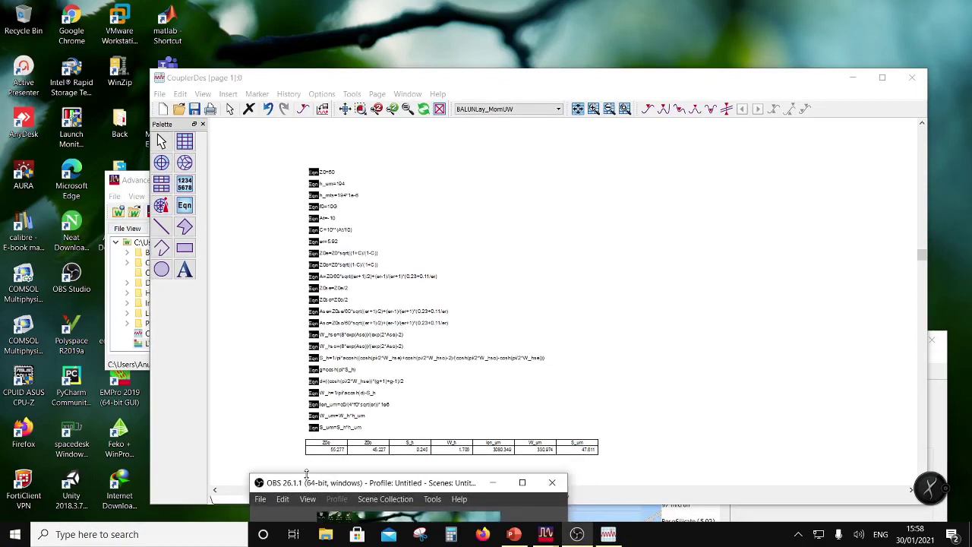
left_click_drag(323, 482, 246, 442)
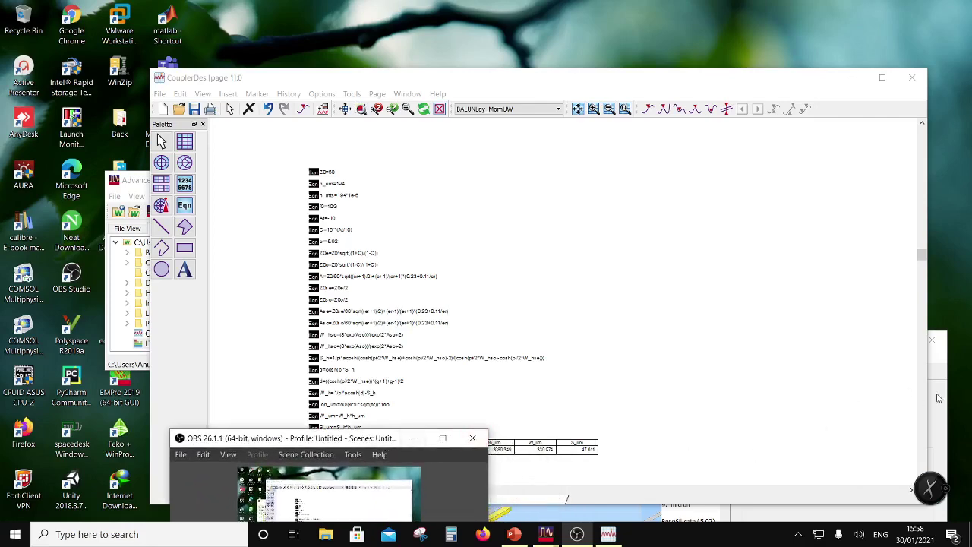
Step: Switch to the PowerPoint presentation and add a blank slide after slide 1
left_click(514, 536)
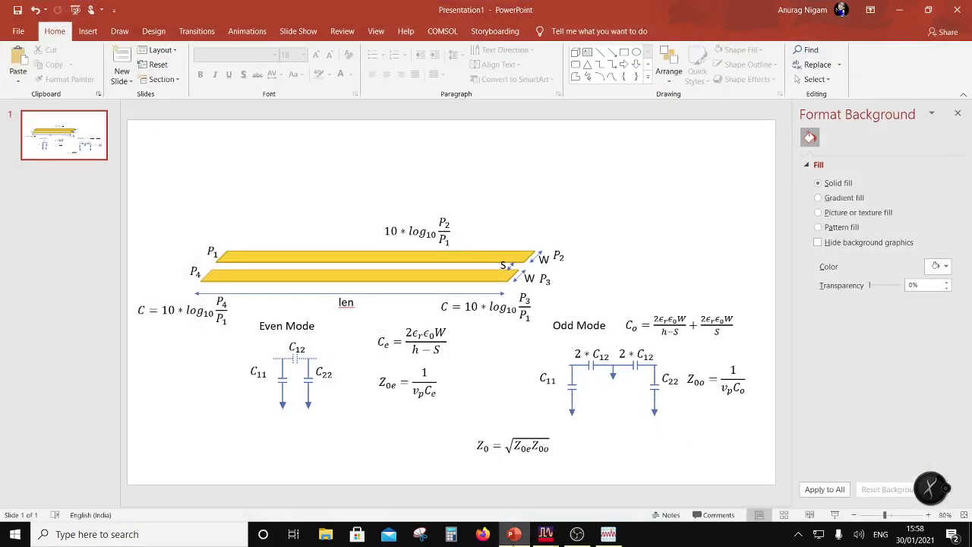
right_click(79, 196)
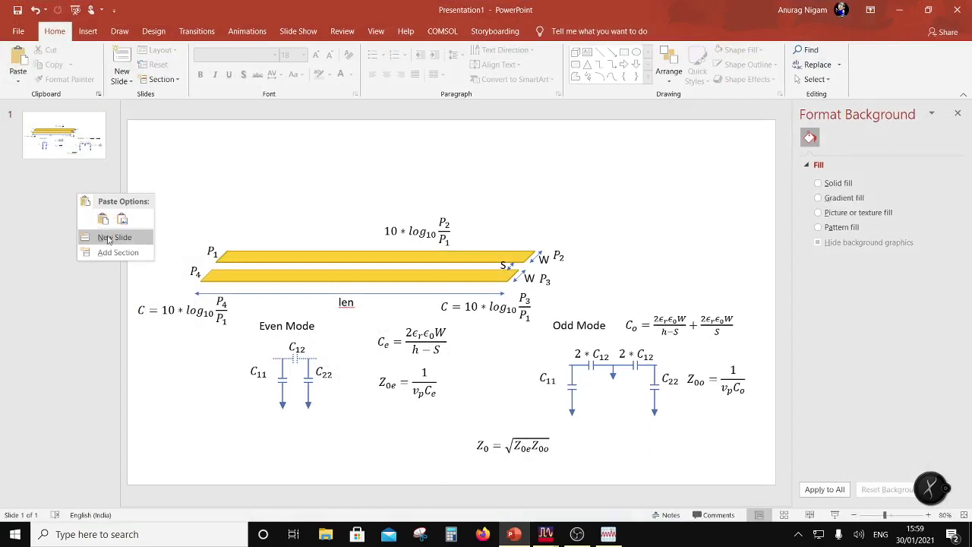
left_click(108, 238)
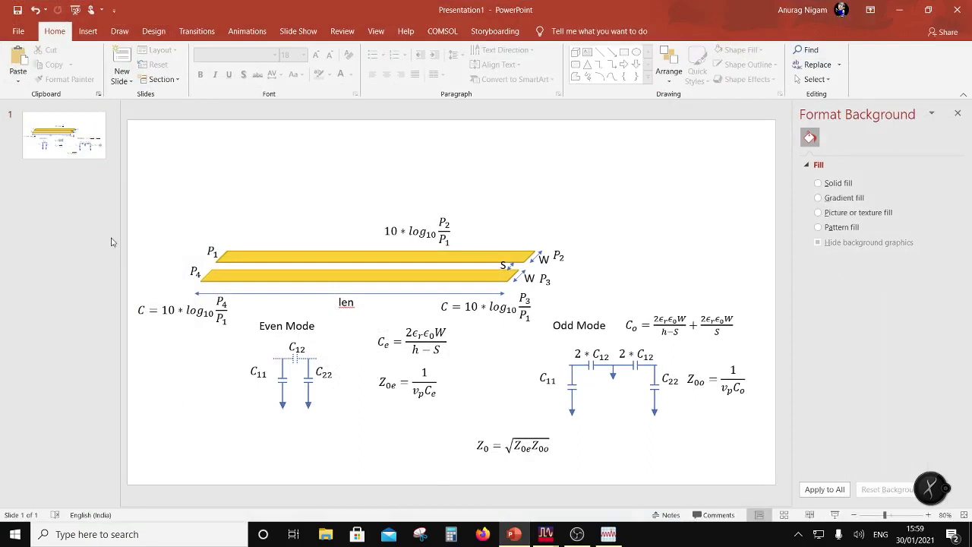
Step: Draw a rounded rectangle about 7.14 cm high and 7.17 cm wide and place it slightly left of the slide's centre
left_click(89, 32)
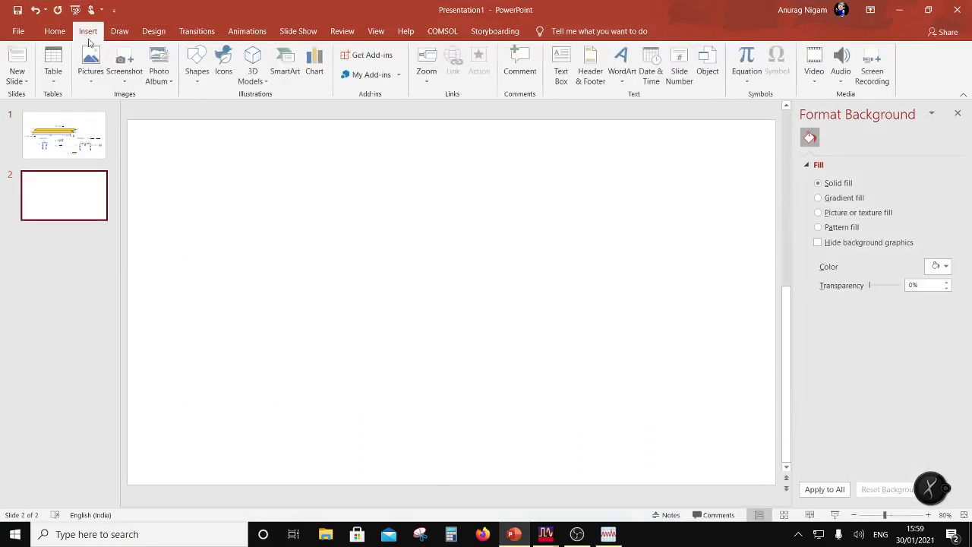
left_click(199, 76)
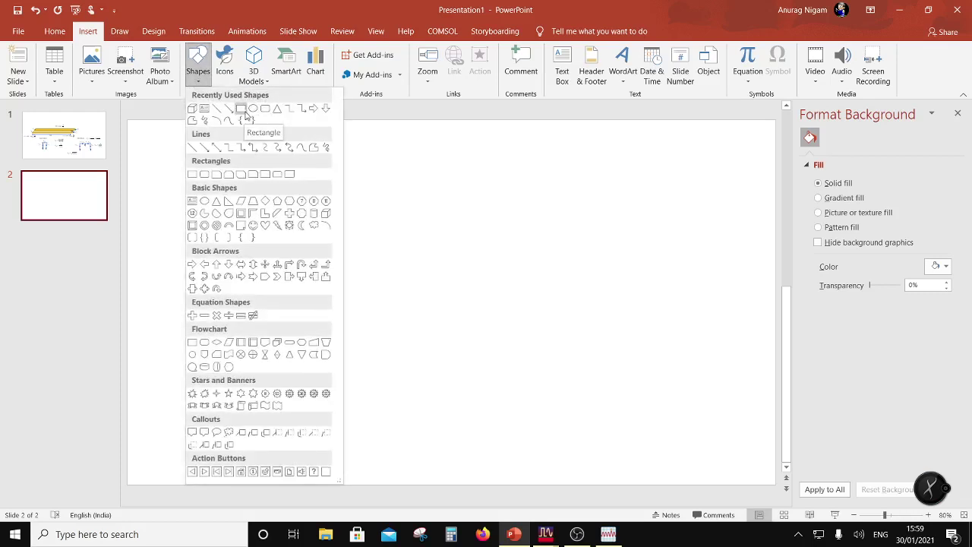
left_click(246, 111)
left_click_drag(308, 188, 447, 326)
left_click(523, 296)
left_click_drag(391, 270, 405, 293)
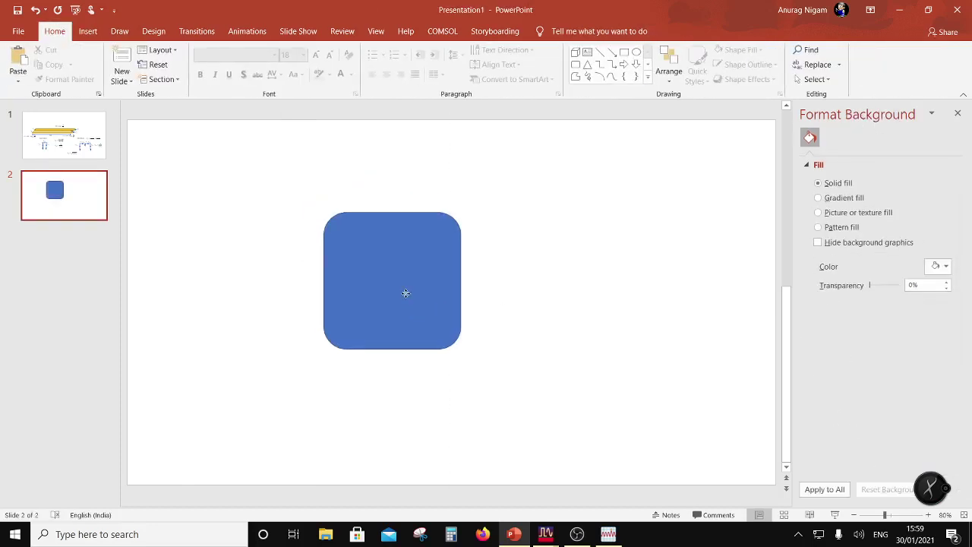
left_click(406, 293)
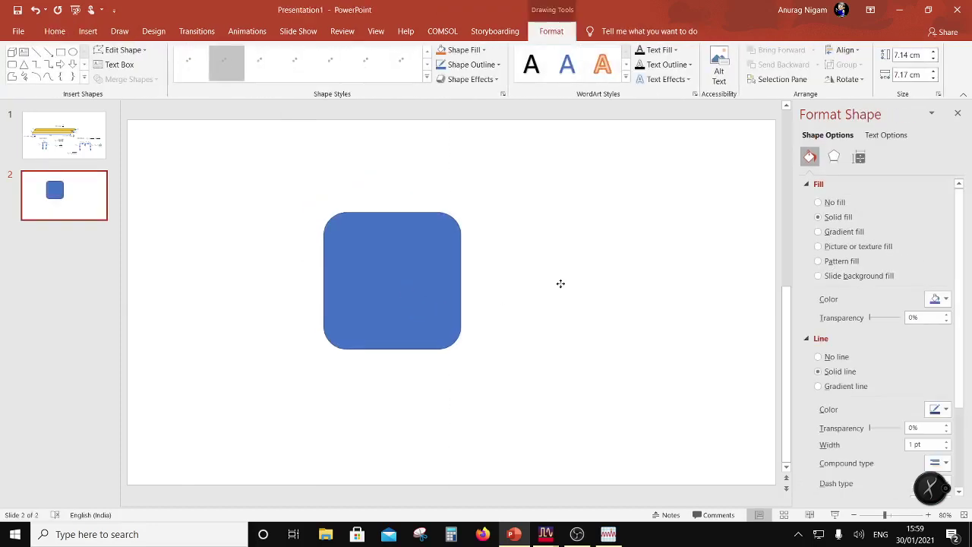
Step: Draw a rectangle about 4.58 cm high and 11.85 cm wide covering the upper half of the rounded rectangle
left_click(427, 76)
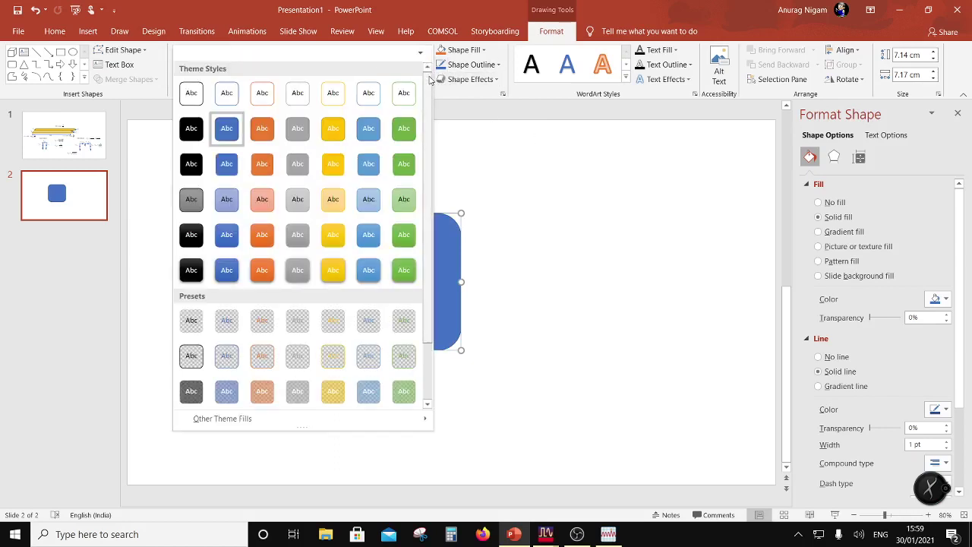
left_click(88, 31)
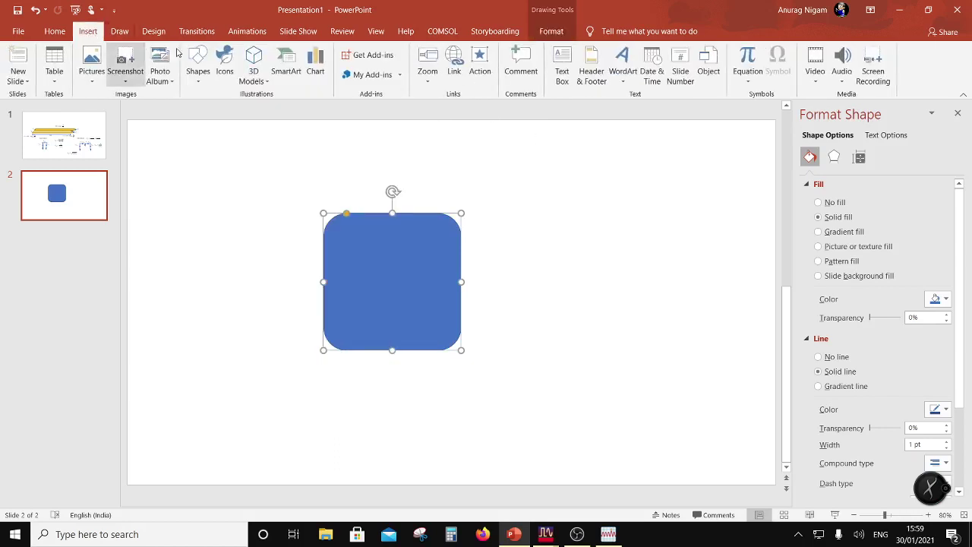
left_click(198, 67)
left_click(253, 120)
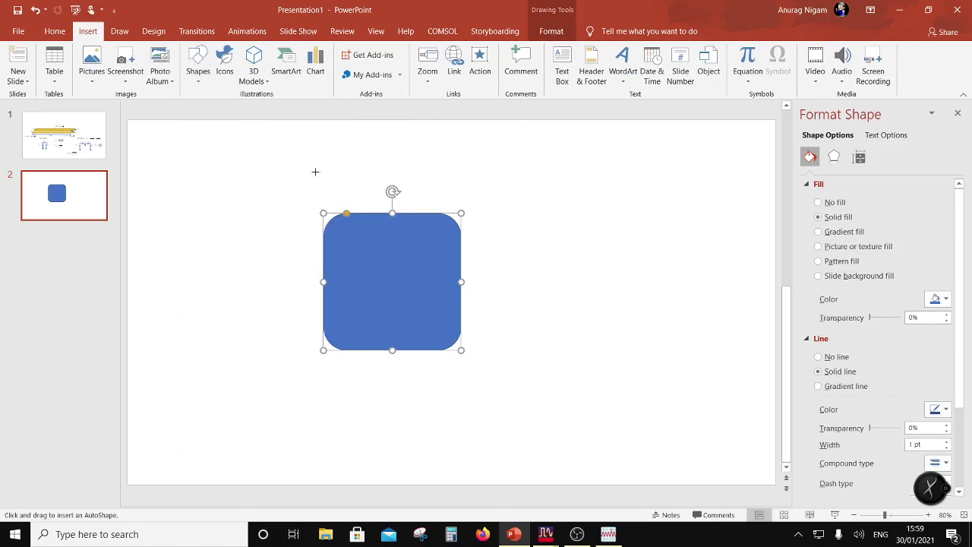
left_click_drag(276, 192, 594, 281)
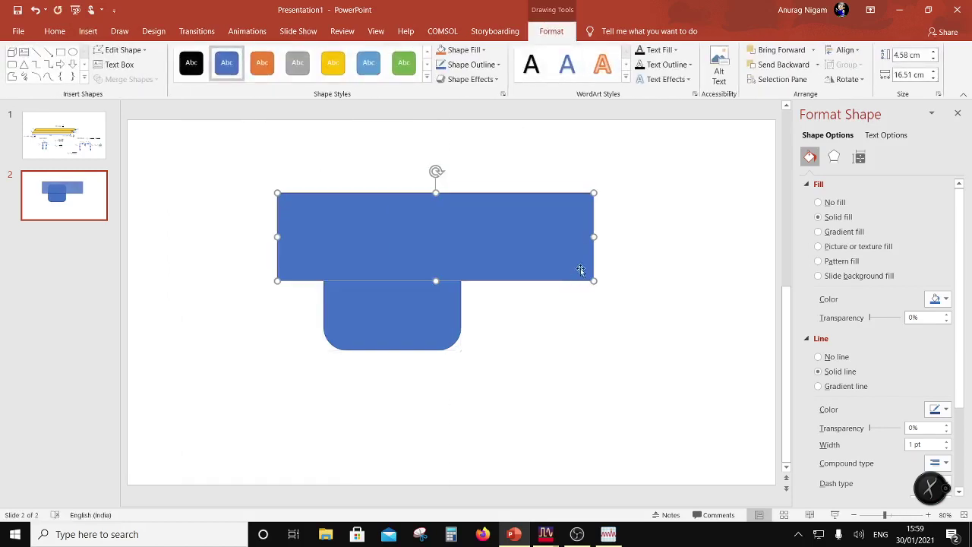
left_click_drag(487, 244, 504, 249)
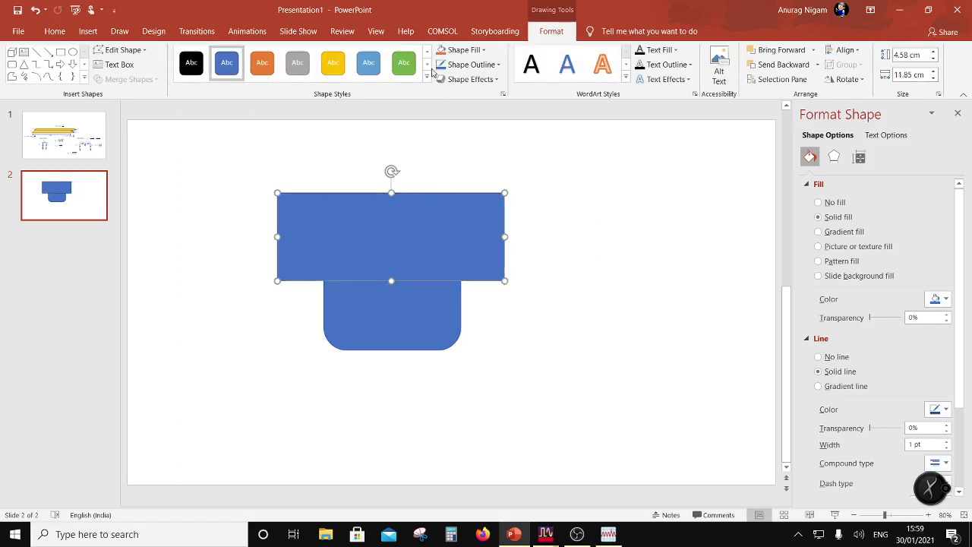
Step: Give the rectangle covering the rounded shape's upper half a white fill and a white outline
left_click(478, 65)
left_click(440, 95)
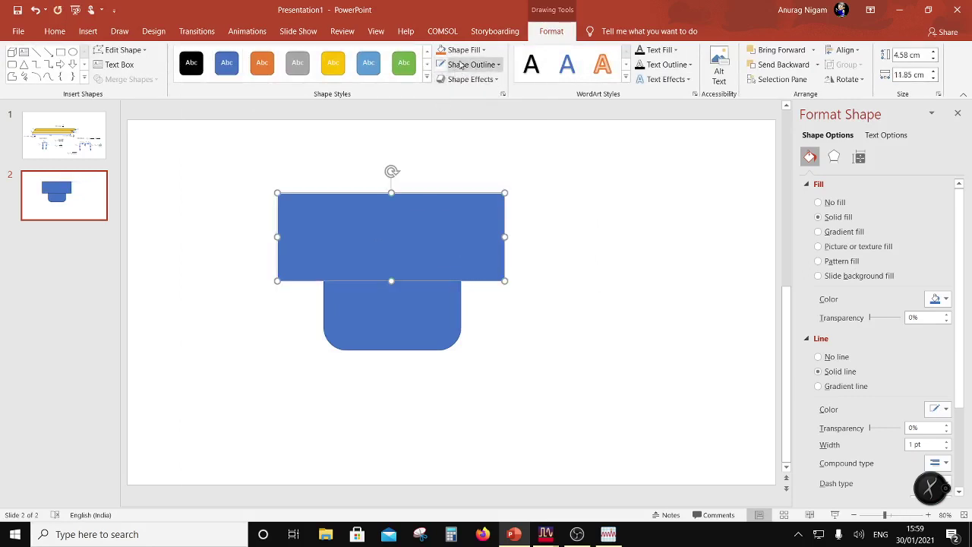
left_click(461, 50)
left_click(443, 94)
left_click(571, 316)
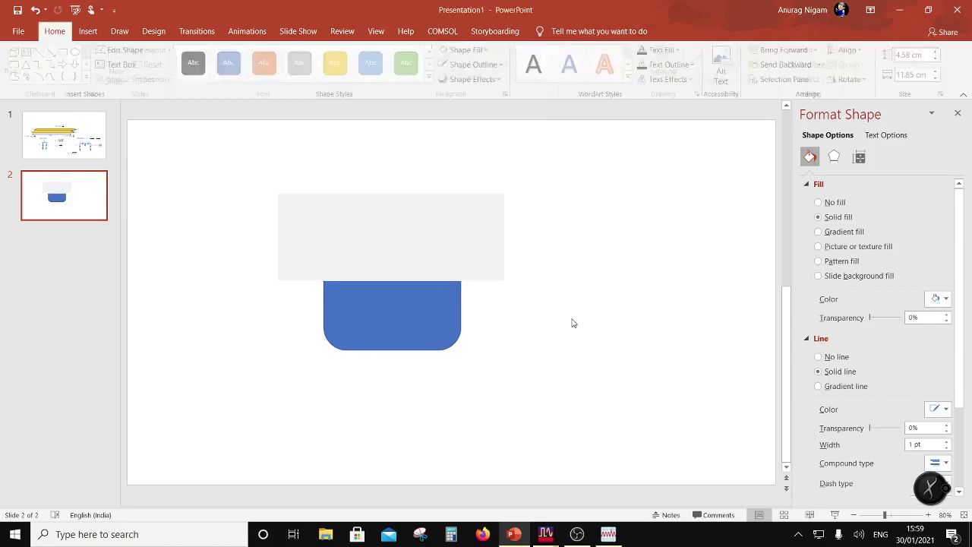
left_click(423, 271)
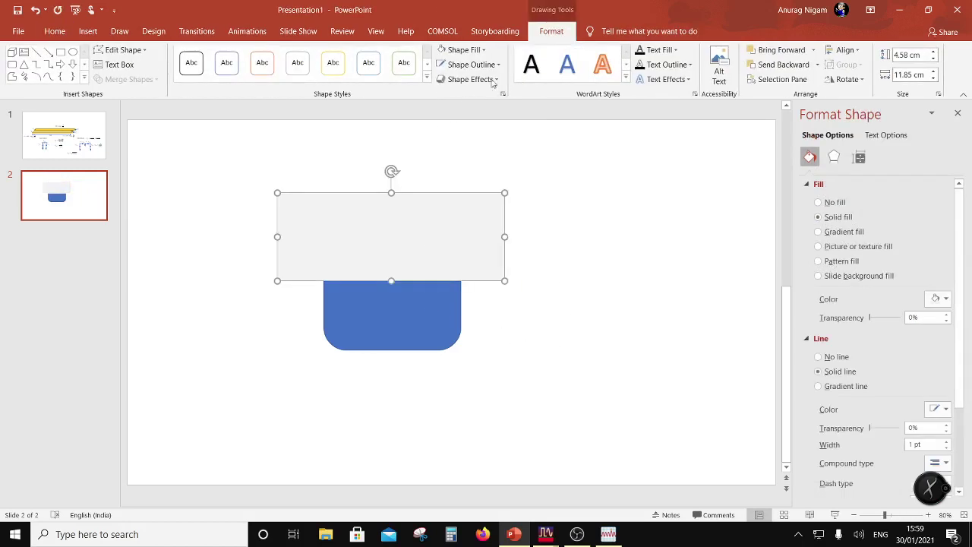
left_click(459, 50)
left_click(440, 79)
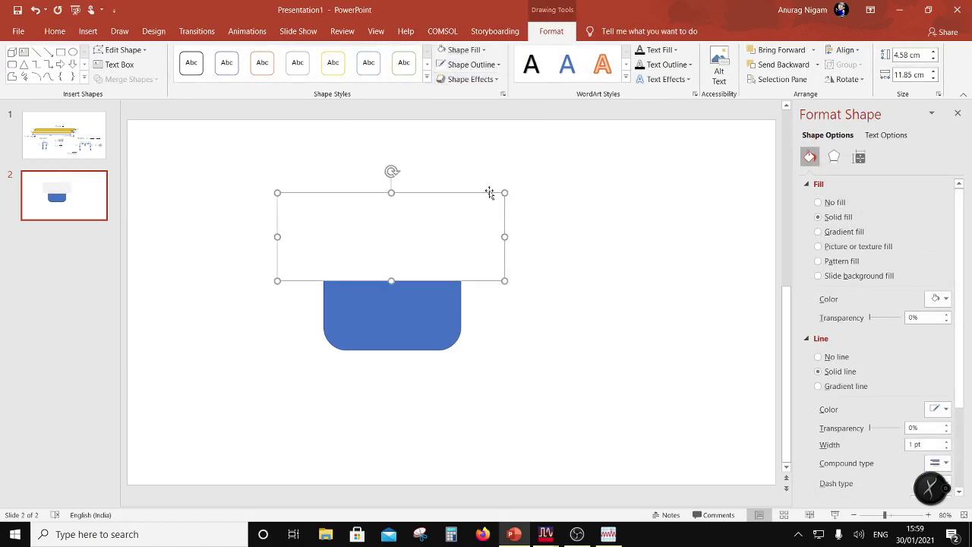
left_click(471, 65)
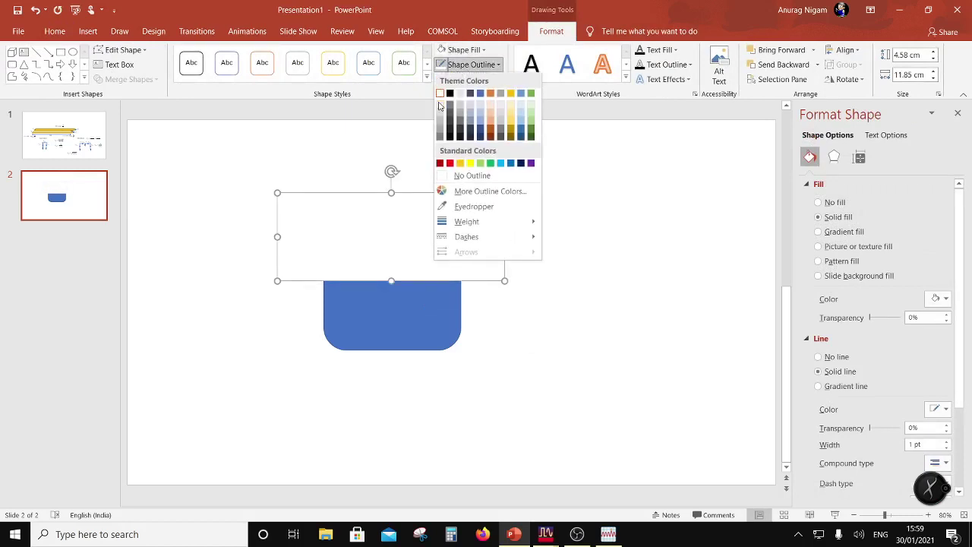
left_click(441, 94)
left_click(551, 337)
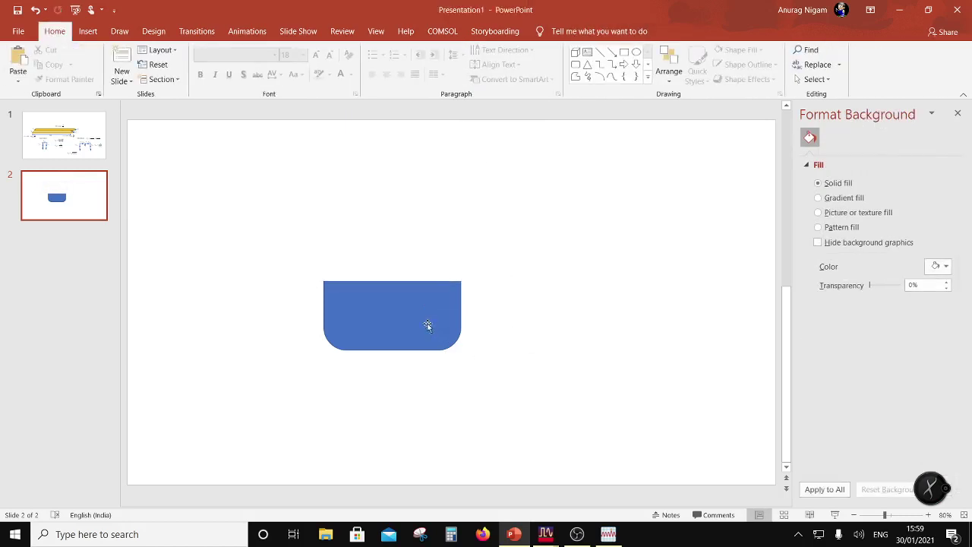
Step: Raise the white rectangle's lower edge to expose more blue, then shift the rounded rectangle slightly left and widen it
left_click(415, 265)
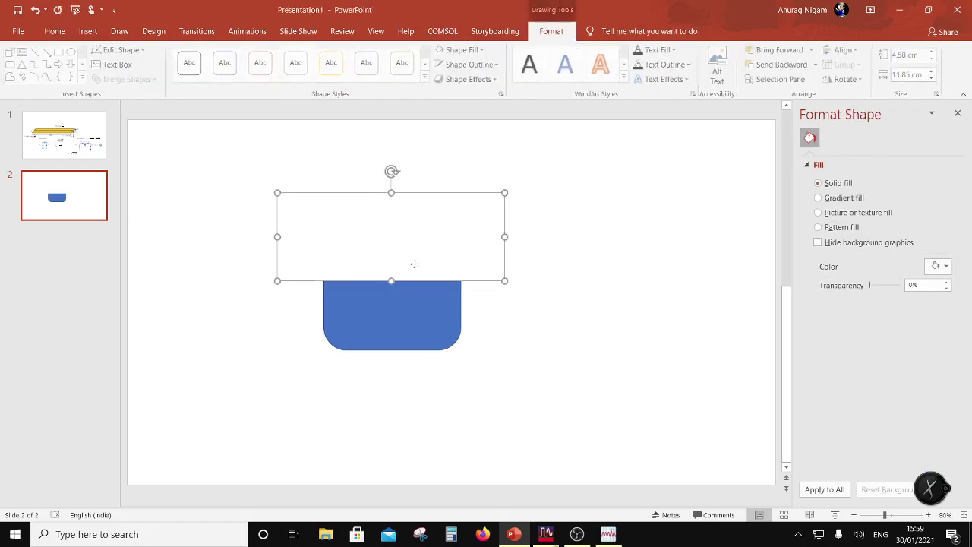
left_click_drag(393, 280, 391, 254)
left_click(406, 317)
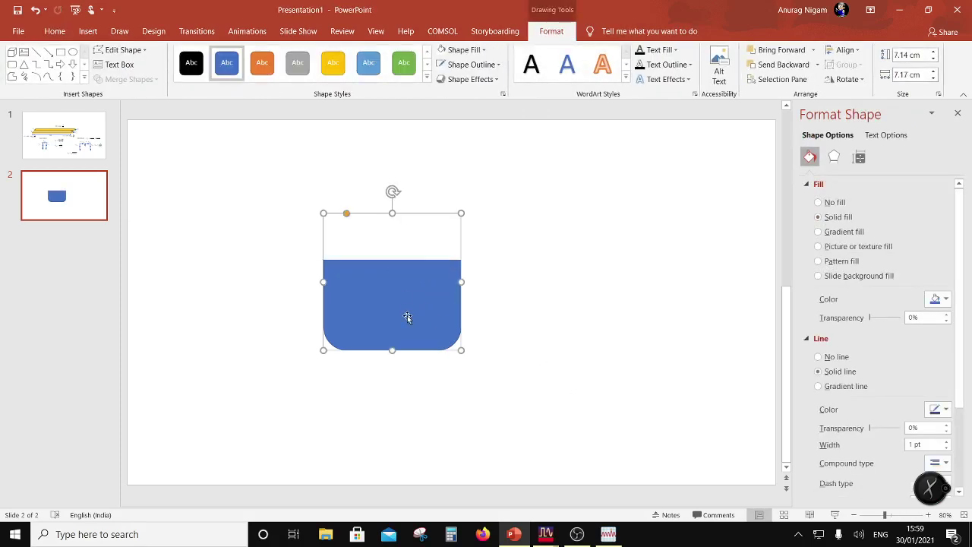
left_click_drag(406, 317, 384, 312)
left_click_drag(441, 277, 468, 276)
left_click(538, 298)
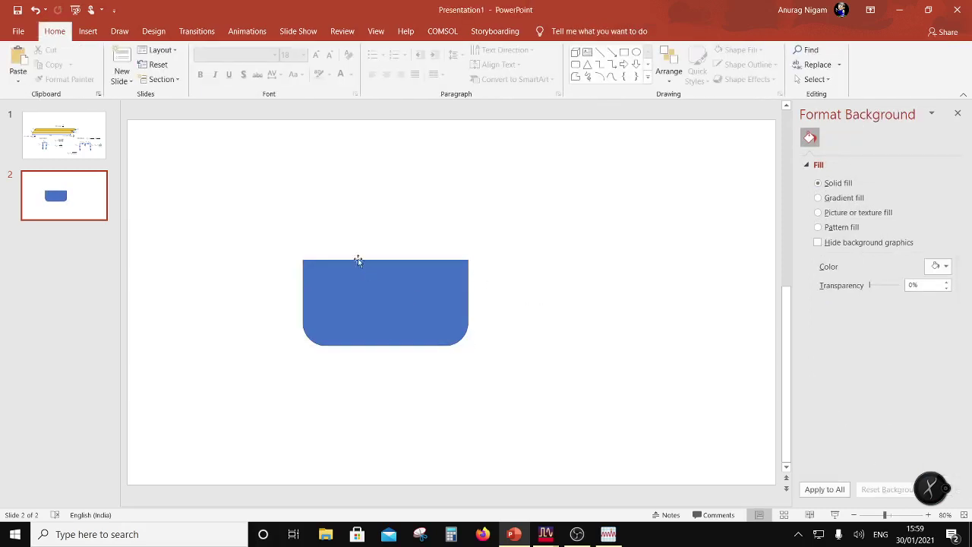
Step: Draw a rectangle about 4.6 cm high and 6.85 cm wide inside the blue shape, leaving a border at the sides and bottom
left_click(87, 31)
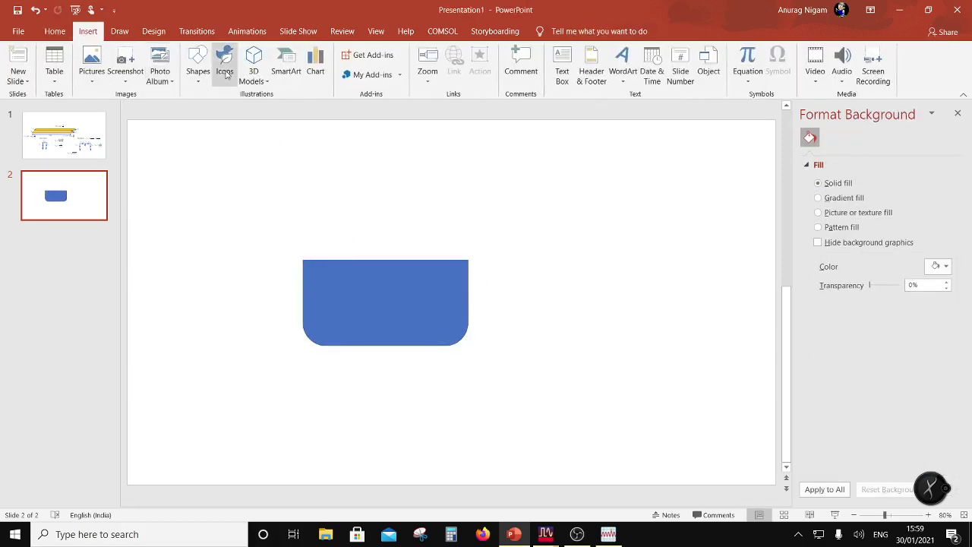
left_click(197, 72)
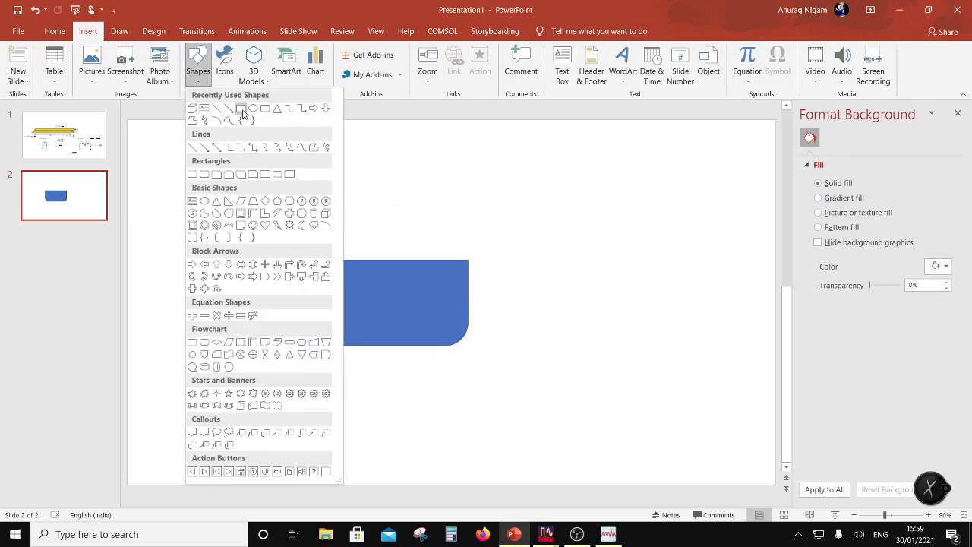
left_click(242, 109)
left_click_drag(331, 231, 452, 320)
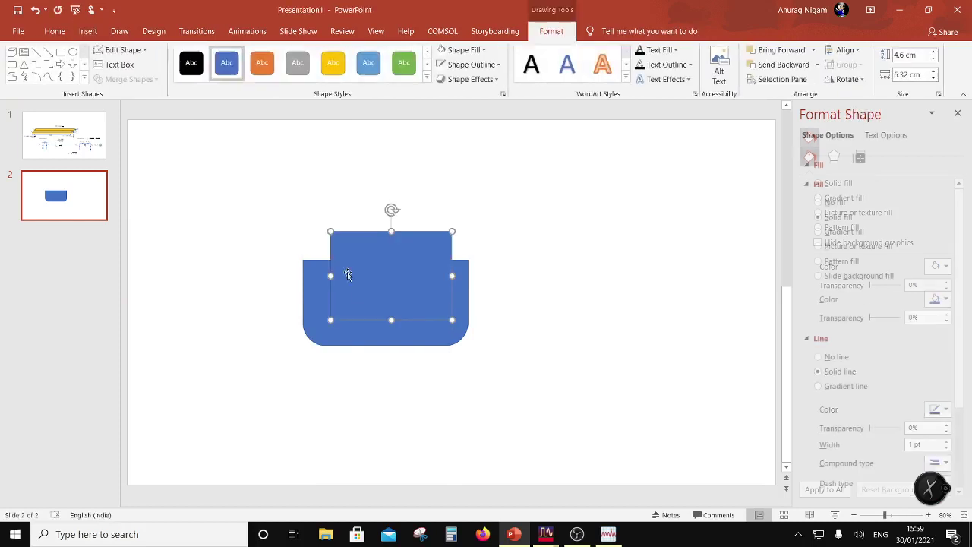
left_click_drag(330, 275, 320, 275)
left_click(489, 324)
Step: Apply a white fill and white outline to the inner rectangle so the blue shape forms a U
left_click(380, 284)
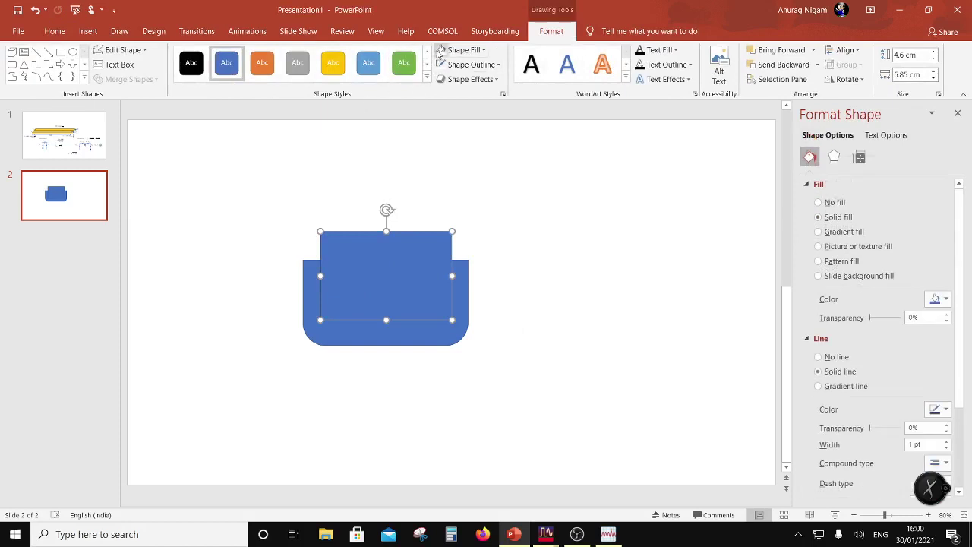
left_click(442, 50)
left_click(465, 64)
left_click(512, 252)
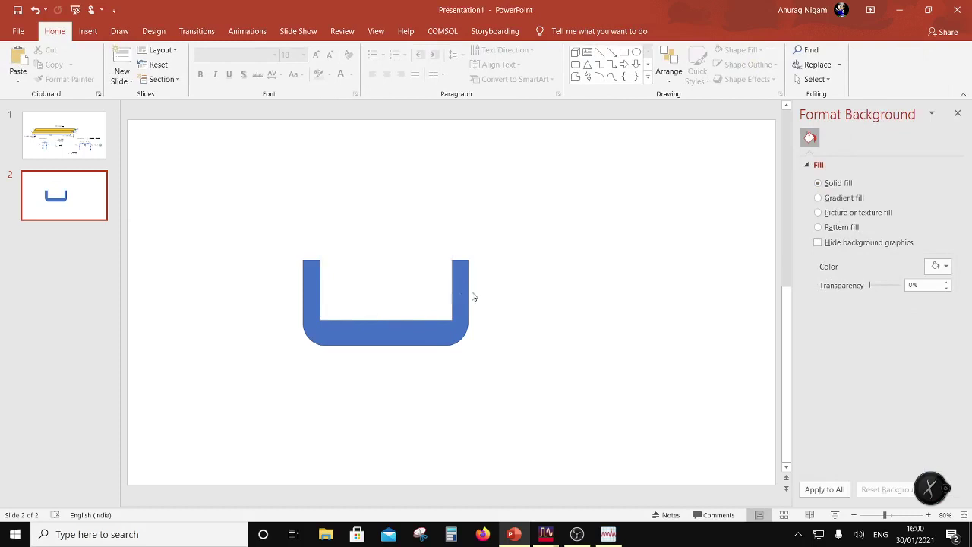
left_click(366, 327)
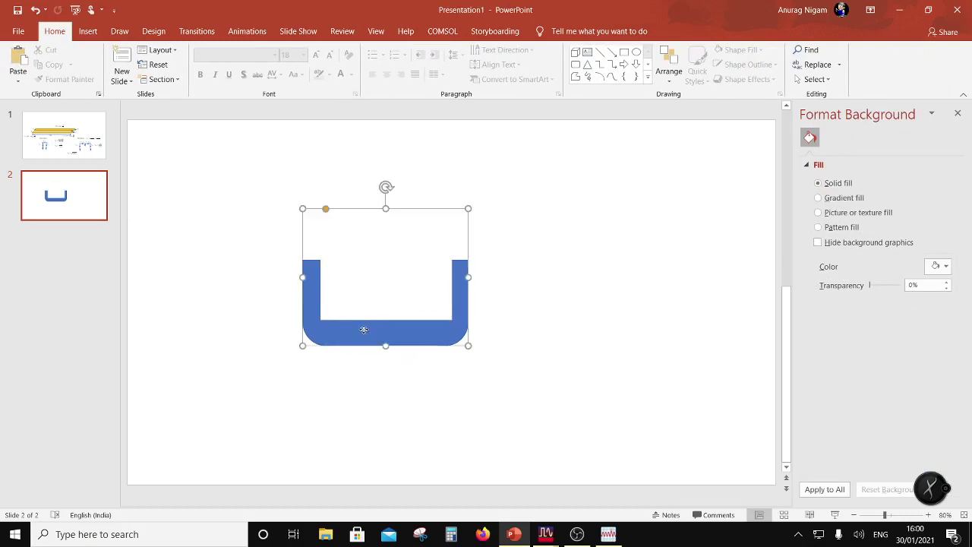
left_click(565, 319)
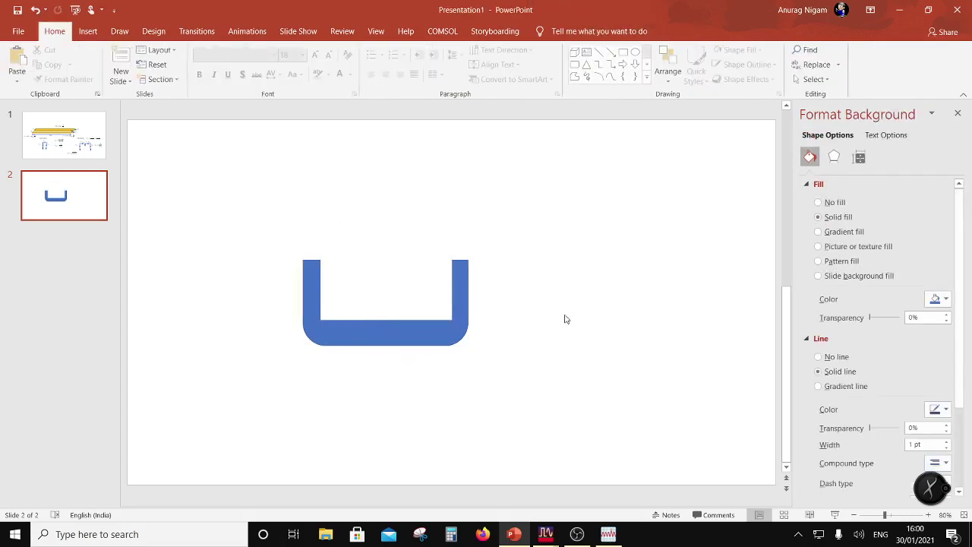
Step: Group the rounded rectangle and the two white masking rectangles into one object
left_click_drag(239, 188, 607, 381)
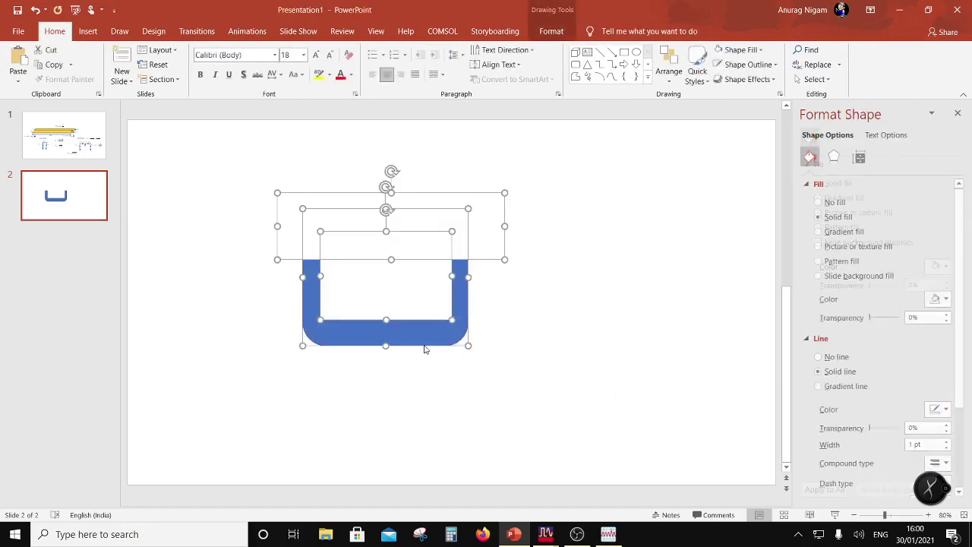
right_click(421, 340)
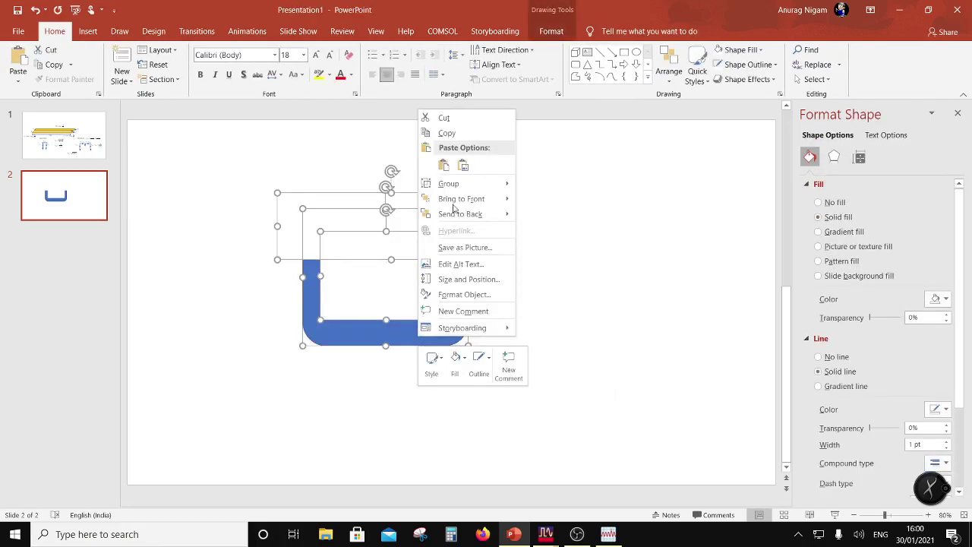
mouse_move(486, 186)
left_click(541, 185)
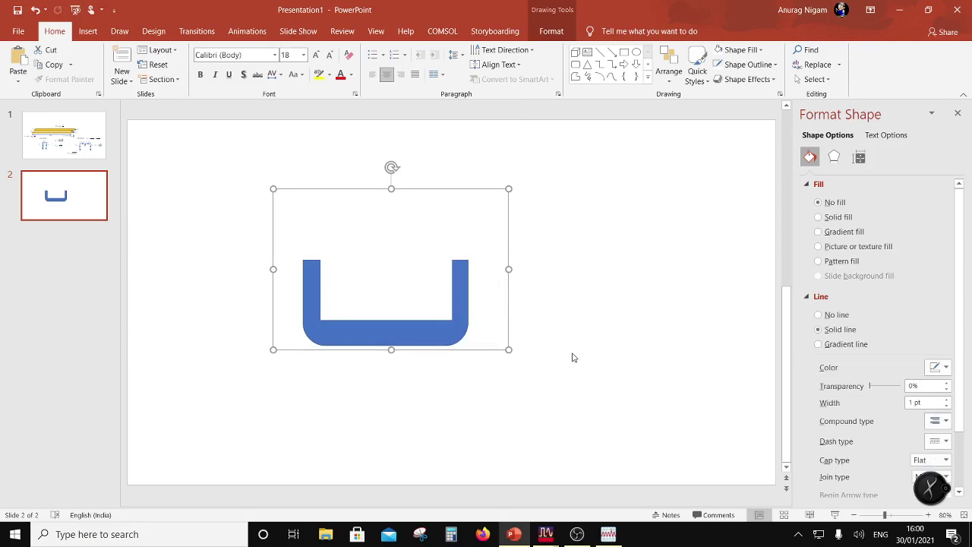
Step: Duplicate the grouped U-shape, flip the copy vertically and place it just below the original with a narrow gap
key("ctrl+c")
key("ctrl+v")
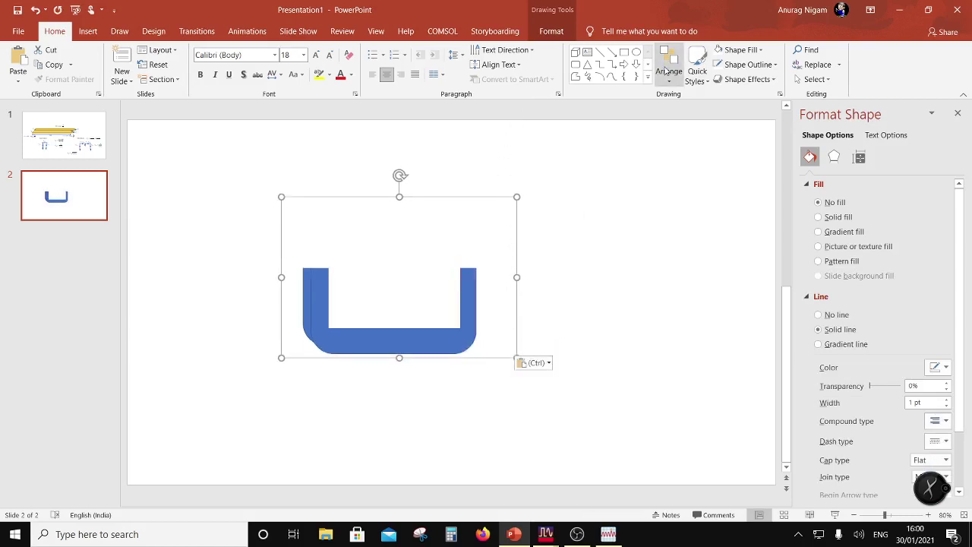
left_click(811, 79)
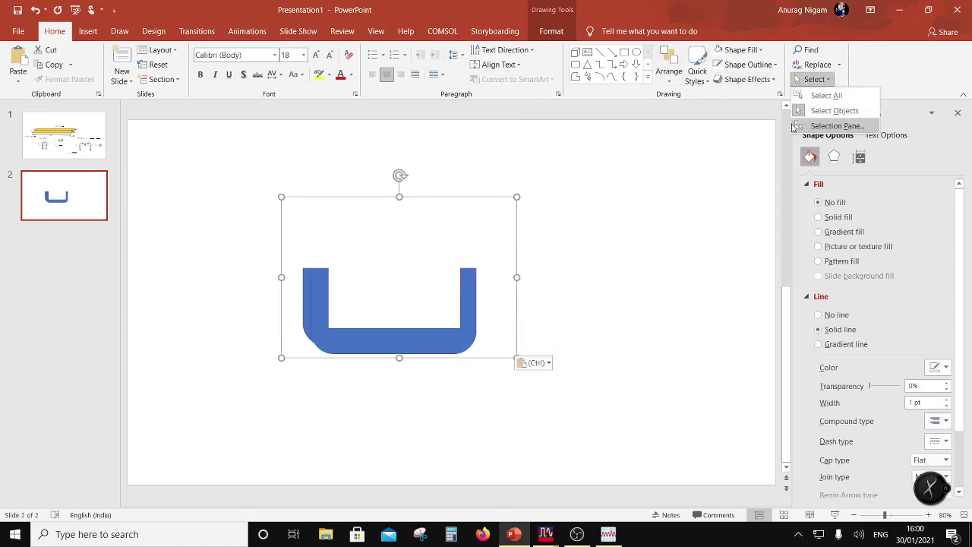
left_click(552, 31)
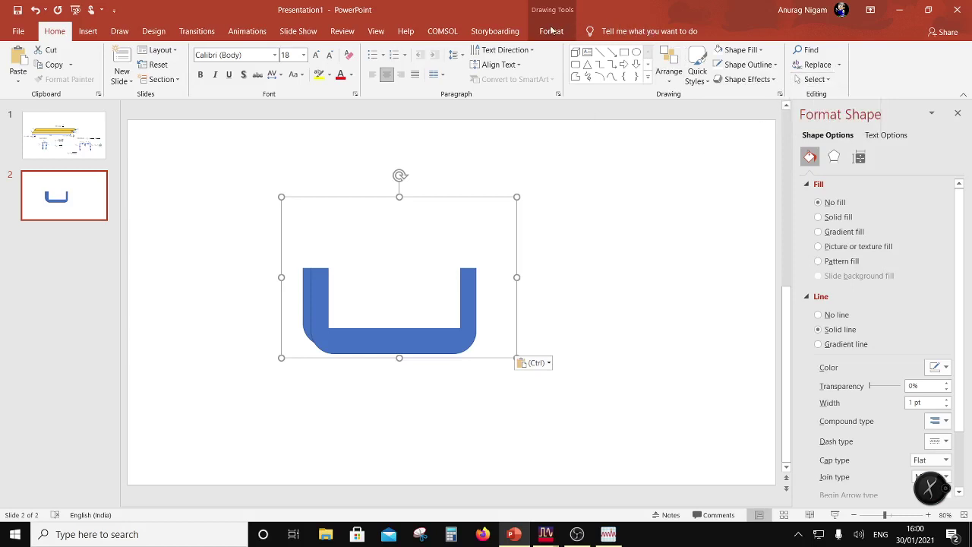
left_click(847, 79)
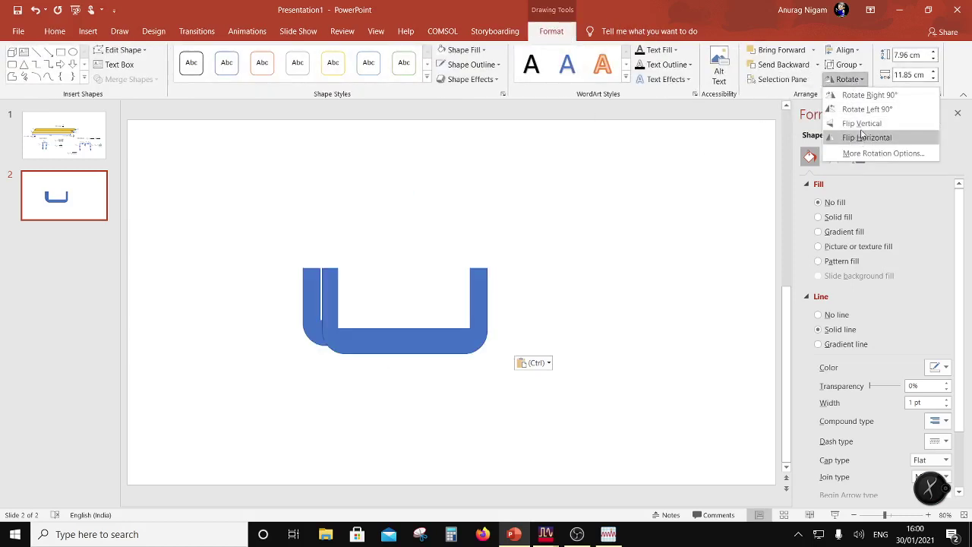
left_click(859, 123)
left_click_drag(518, 224, 509, 372)
left_click(586, 336)
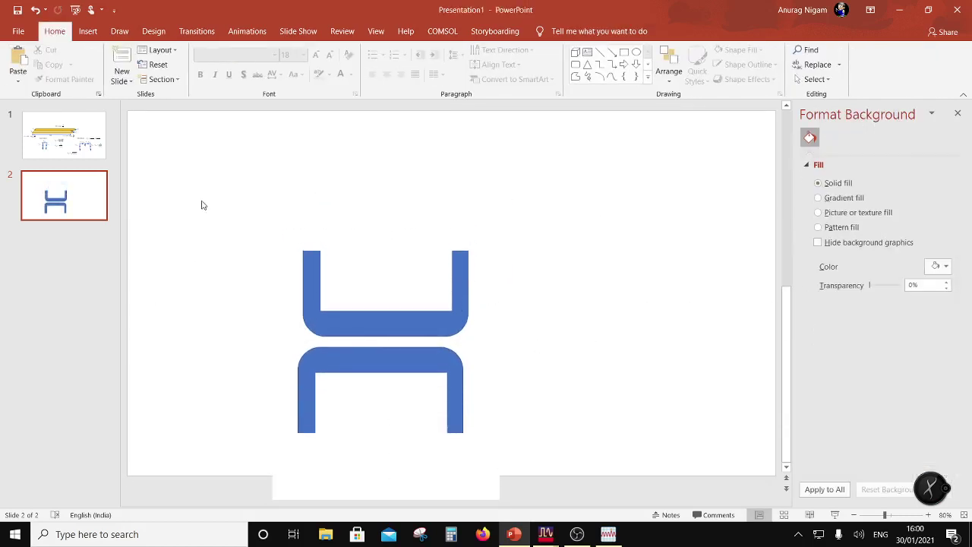
Step: Move both U-shapes up together on the slide and align the lower one's sides with the upper one
left_click_drag(199, 187, 589, 508)
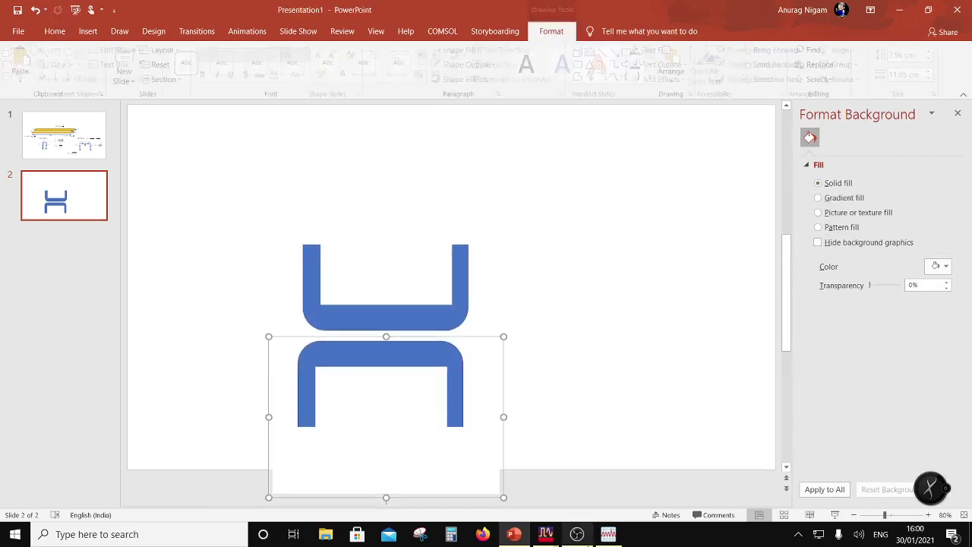
left_click(436, 317, "shift")
left_click_drag(436, 317, 453, 284)
left_click(651, 362)
left_click_drag(439, 319, 445, 315)
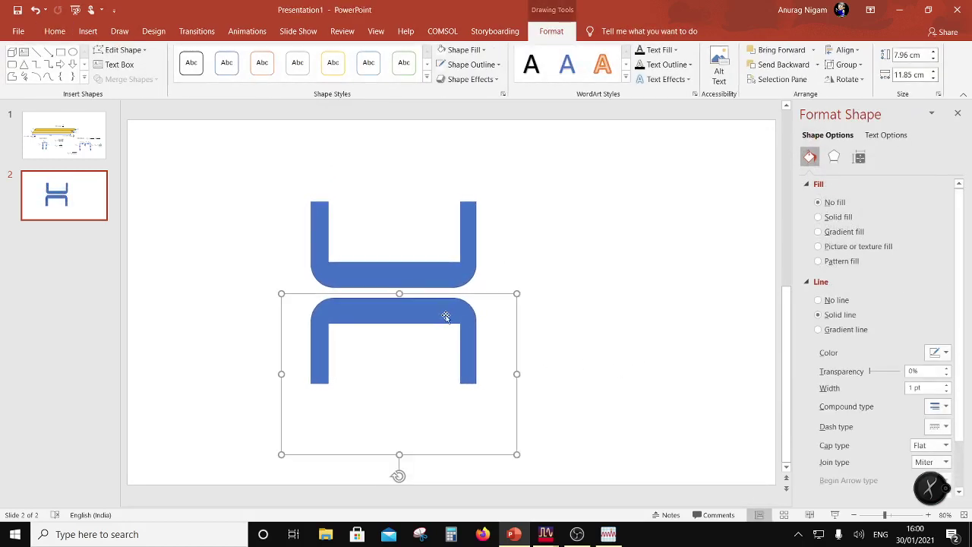
left_click(659, 315)
left_click(414, 274)
left_click(585, 349)
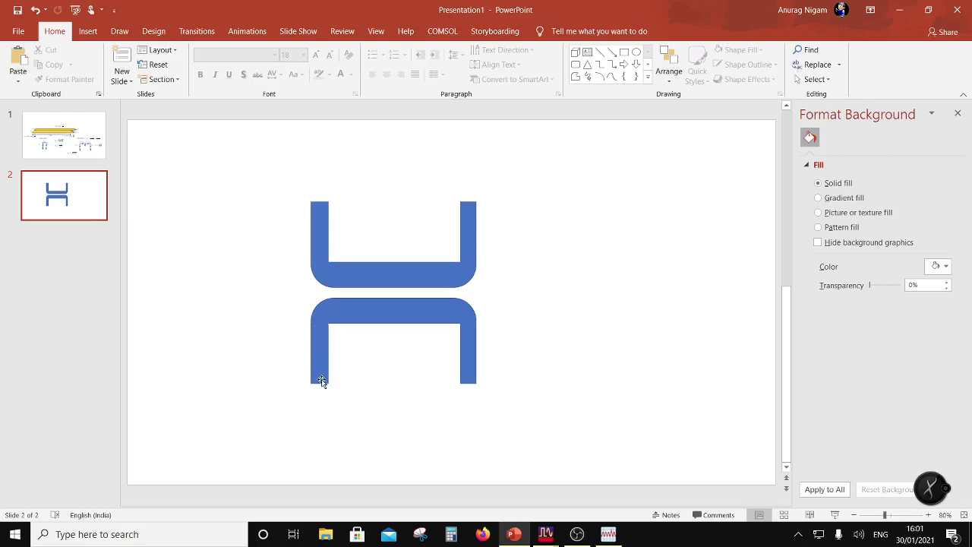
Step: Switch to Advanced Design System and open the schematic of the MicroStrp35_35 cell in the Lines folder
mouse_move(538, 536)
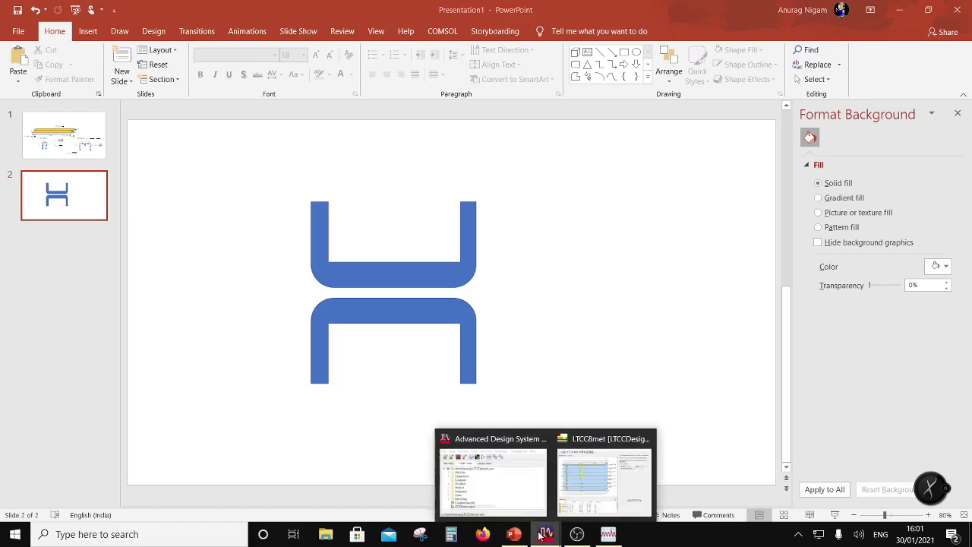
left_click(486, 477)
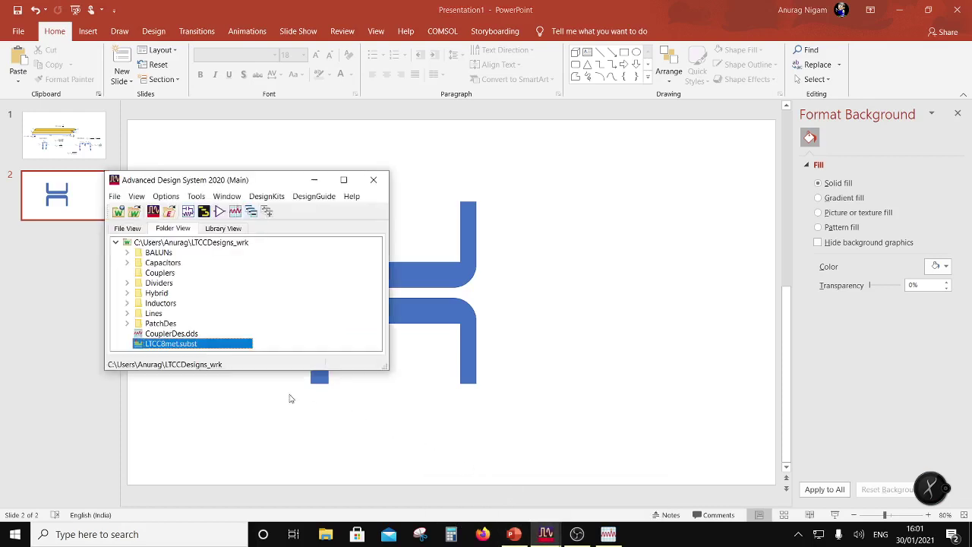
left_click(127, 313)
double_click(162, 325)
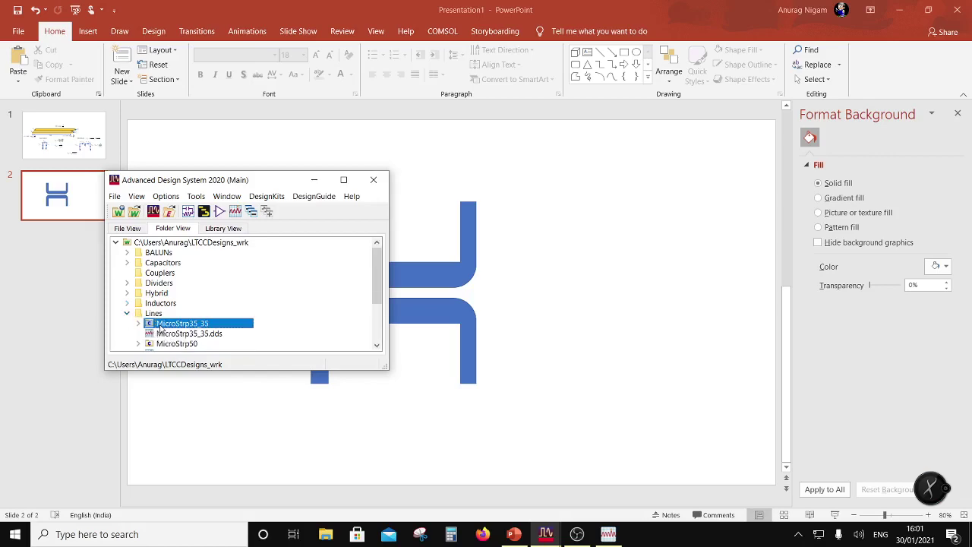
scroll(187, 325, "down", 3)
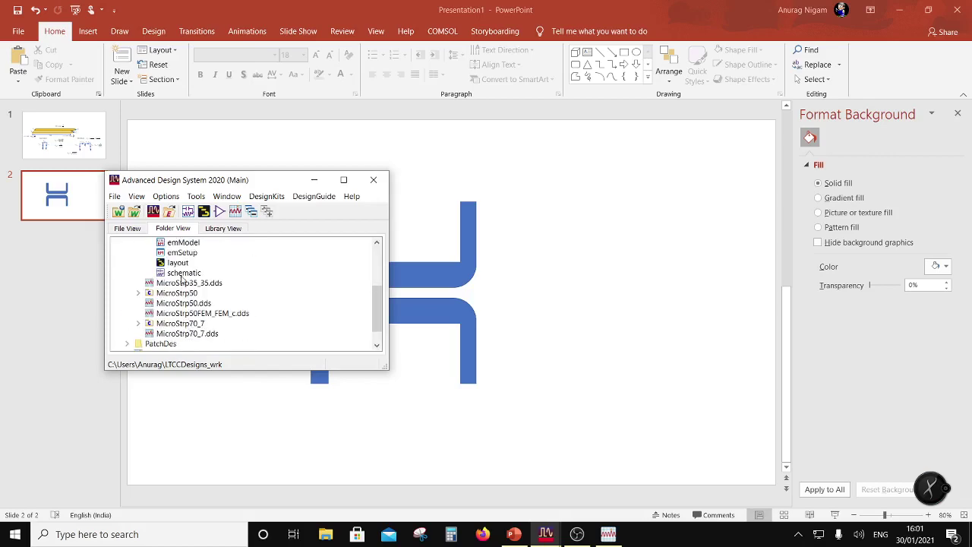
double_click(182, 275)
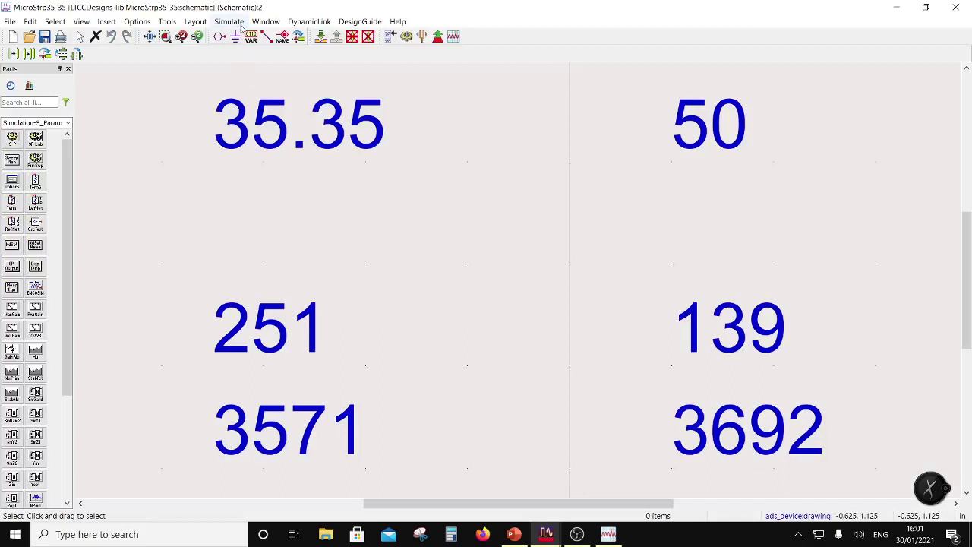
Step: Start LineCalc from the schematic and move its window toward the middle of the screen
left_click(167, 22)
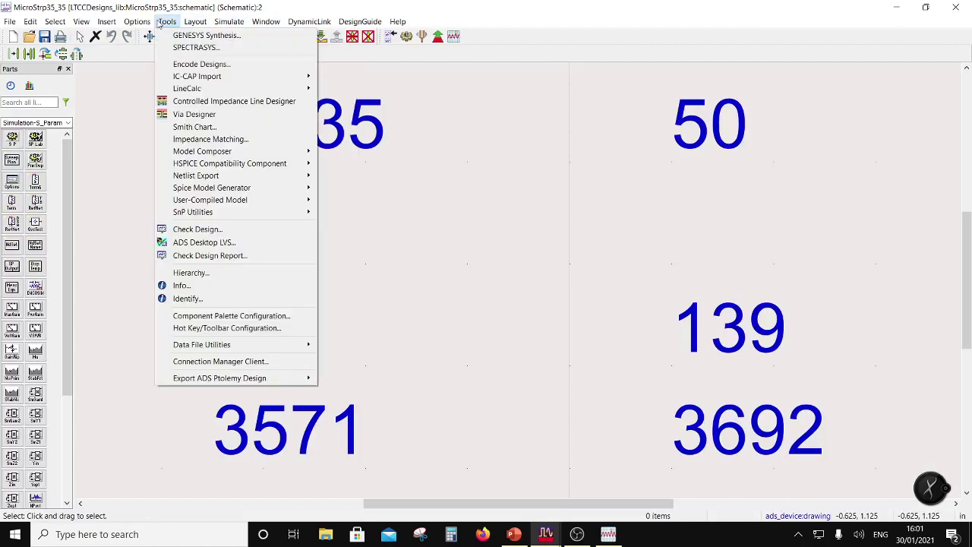
mouse_move(213, 91)
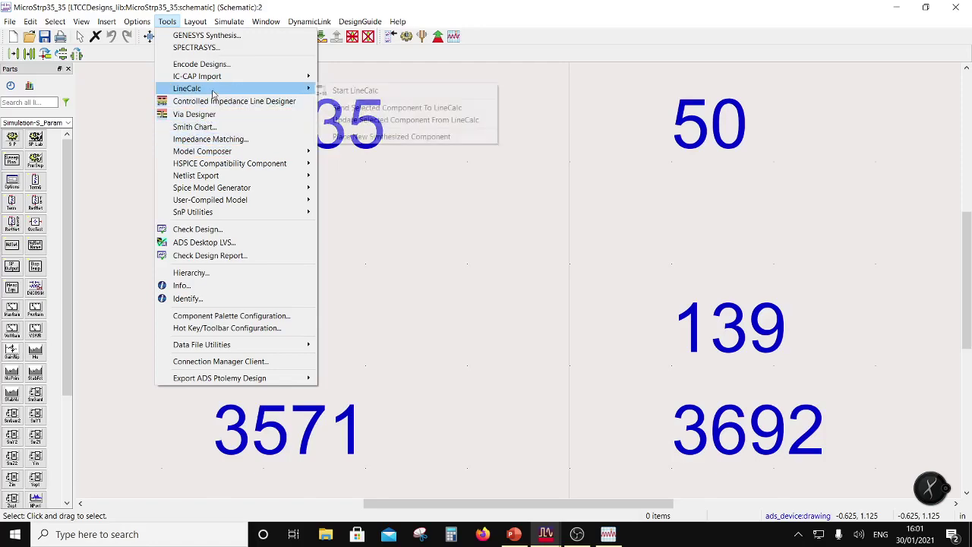
left_click(357, 90)
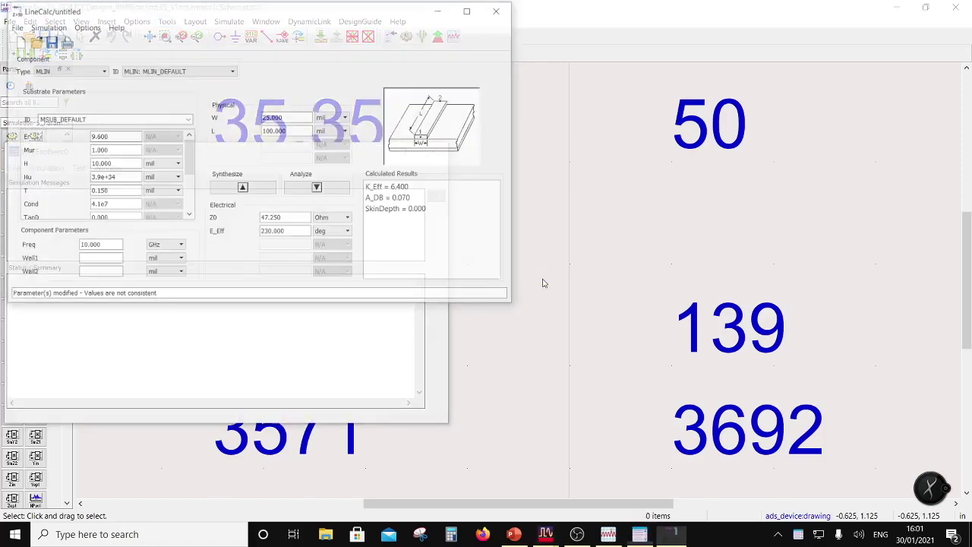
left_click_drag(225, 12, 486, 167)
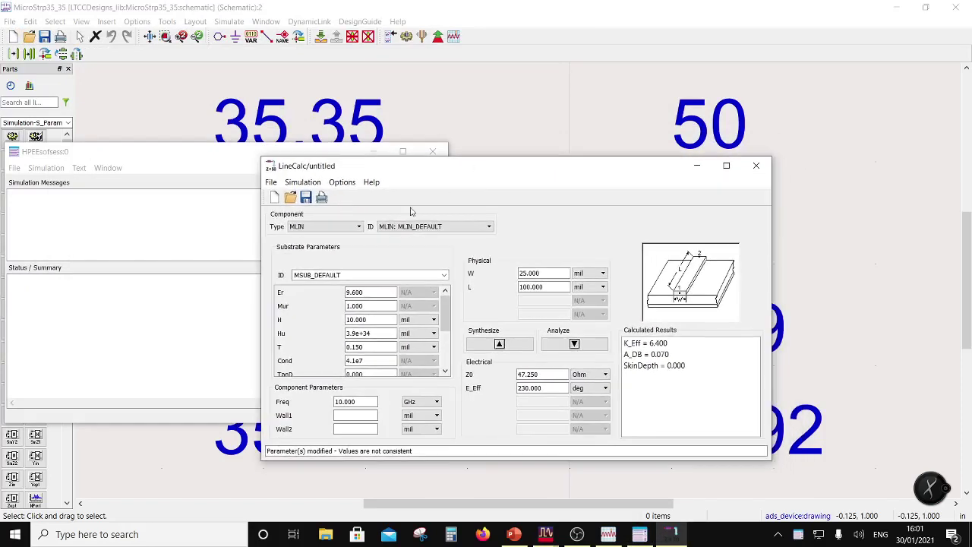
Step: Set the LineCalc substrate's relative permittivity Er to 5.92 and its height H to 194 um
double_click(372, 292)
type("5.92")
key("Tab")
key("Tab")
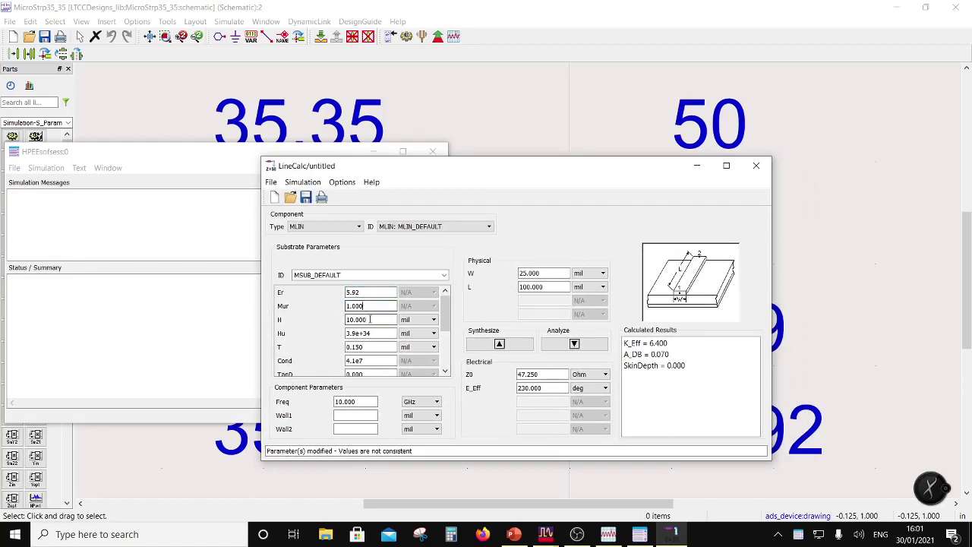
type("194")
left_click(429, 319)
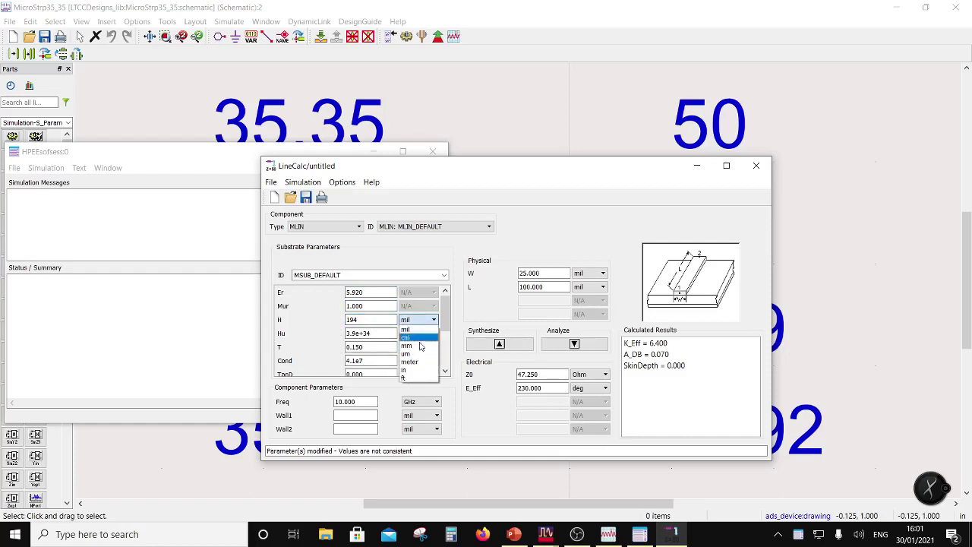
left_click(410, 354)
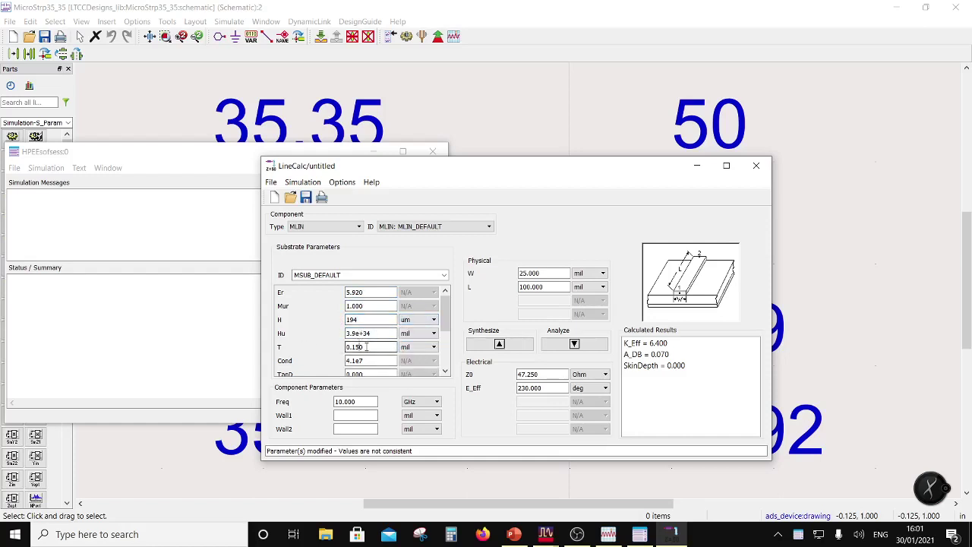
Step: Set the substrate's conductor thickness T to 9 um
left_click_drag(365, 347, 323, 348)
type("9")
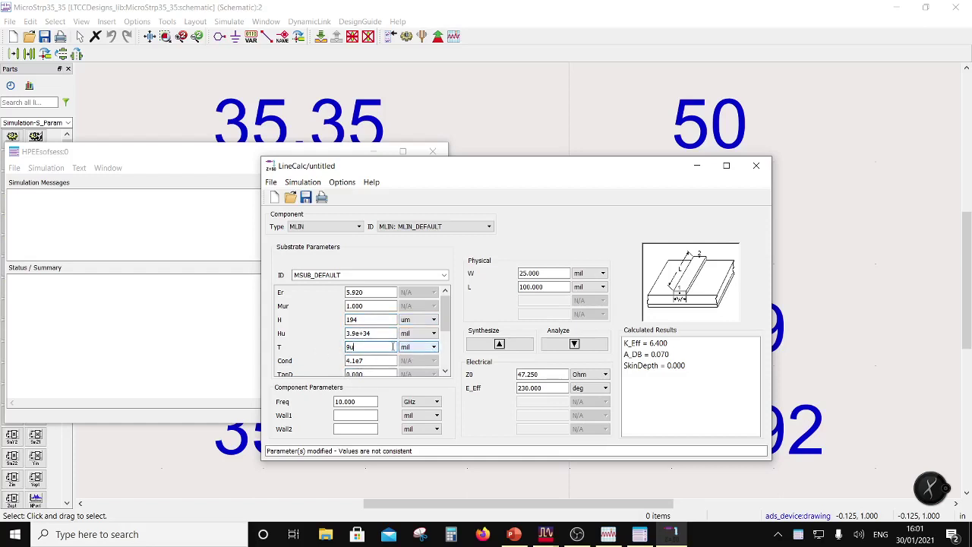
left_click(420, 347)
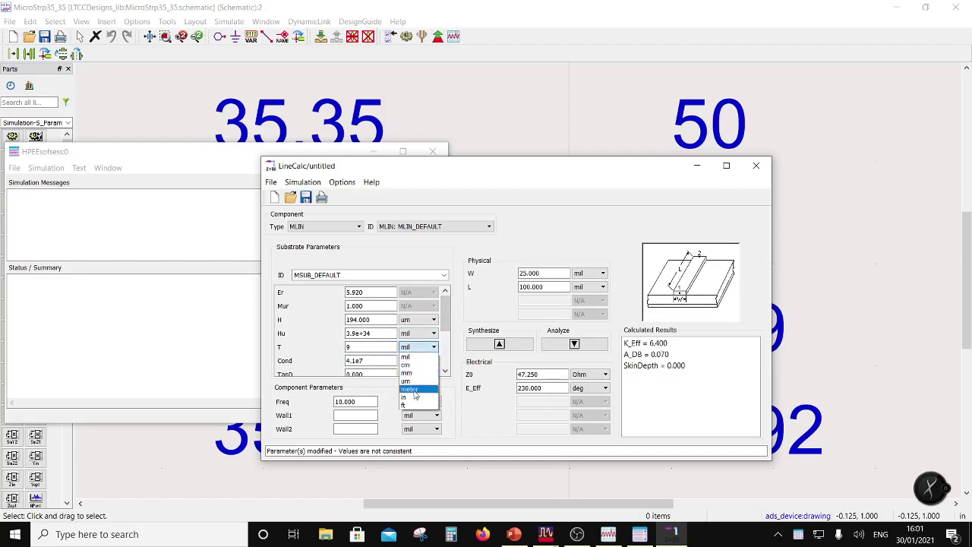
left_click(412, 381)
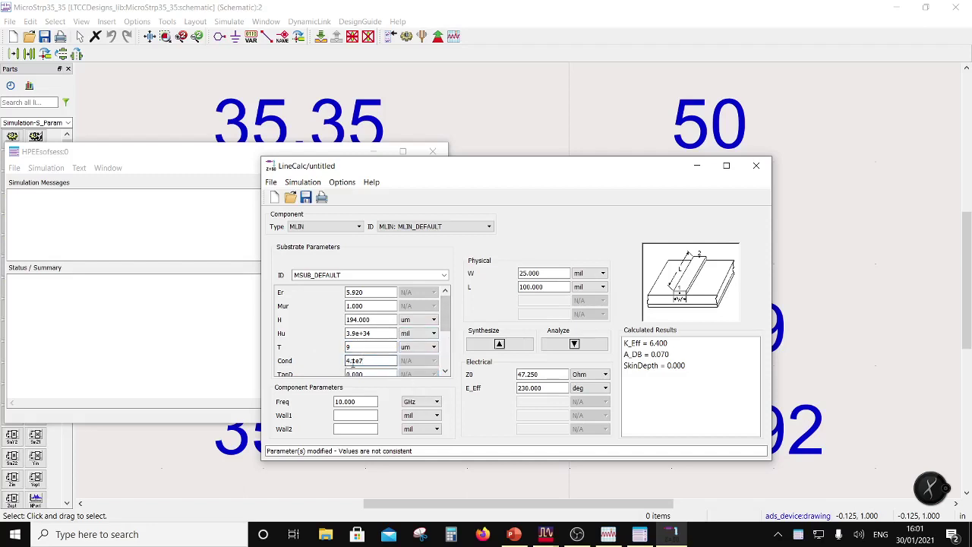
Step: Set the substrate's conductivity to 5.68e7 and its loss tangent TanD to 0.002, and review the substrate parameters
left_click_drag(353, 361, 314, 361)
key("Tab")
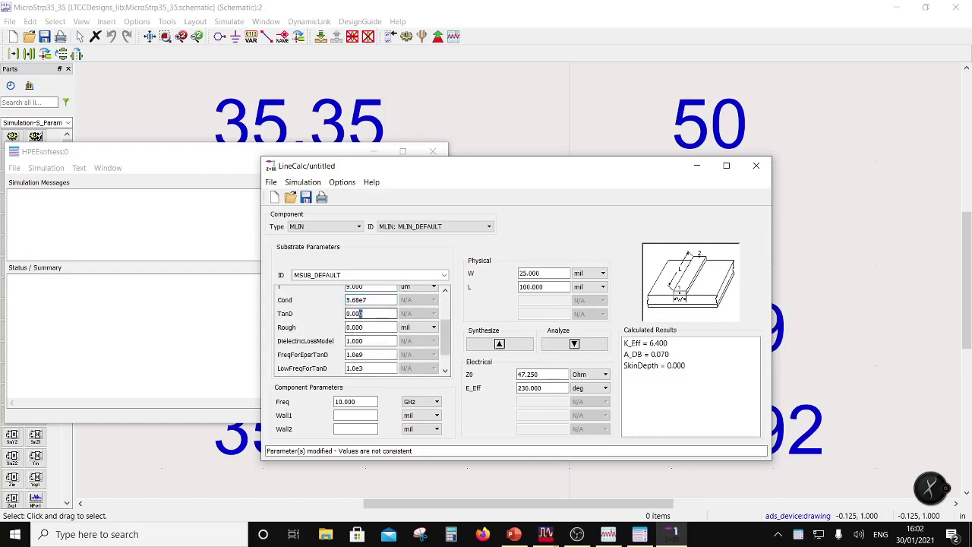
type("2")
left_click(376, 328)
scroll(382, 328, "up", 2)
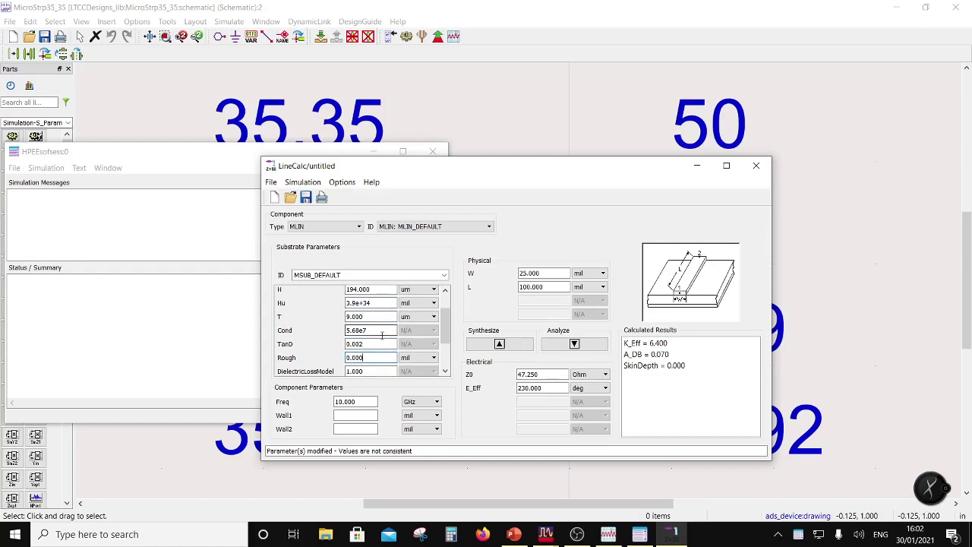
scroll(375, 335, "up", 2)
scroll(375, 342, "down", 2)
scroll(376, 354, "up", 2)
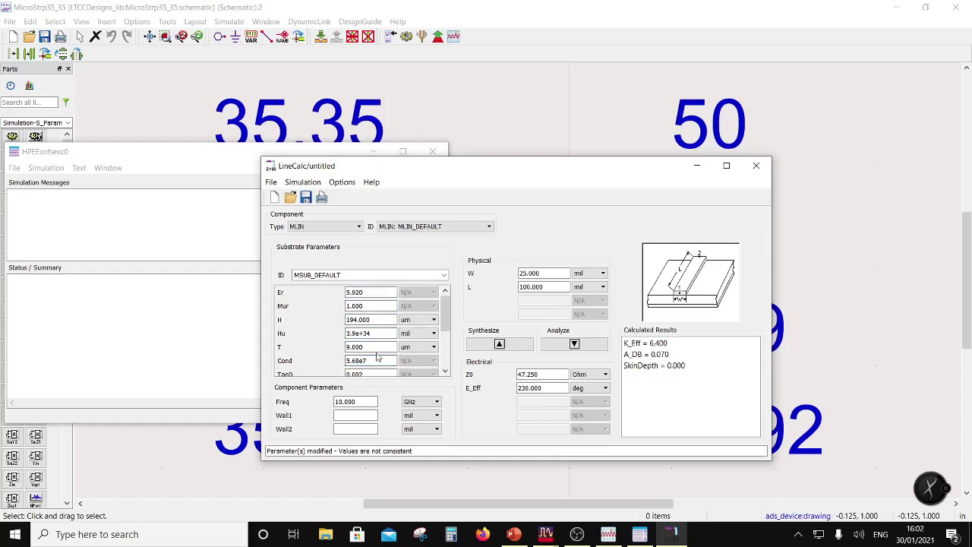
Step: Set the line's electrical length E_Eff to 45 degrees and its impedance Z0 to 50 Ohm
left_click(545, 389)
double_click(545, 389)
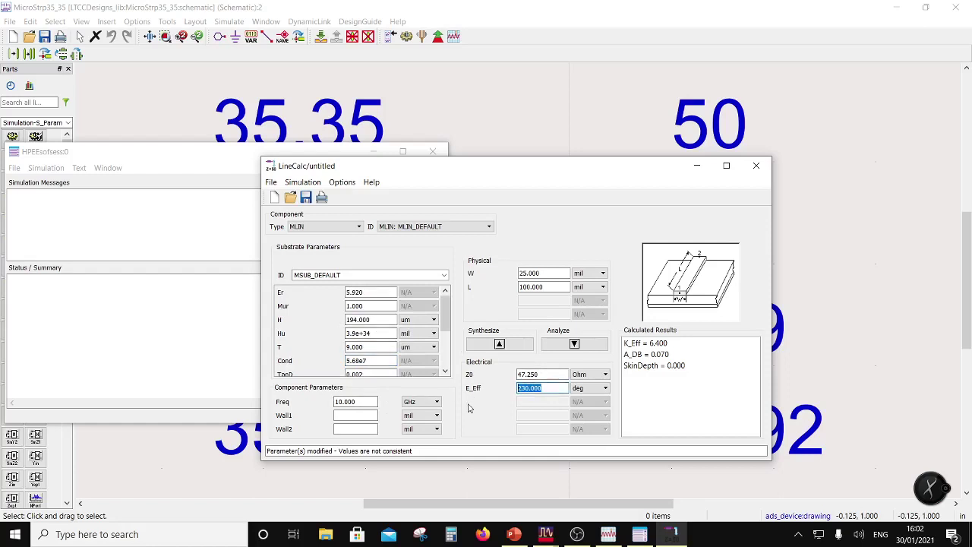
type("45")
key("shift+Tab")
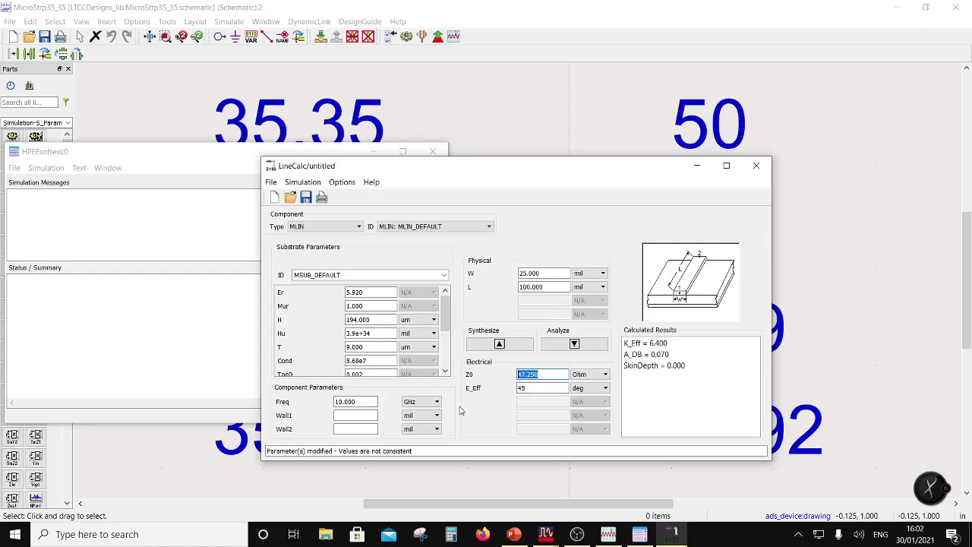
type("50")
Step: Change the units of the line's width and length to um and synthesize its physical dimensions
left_click(589, 274)
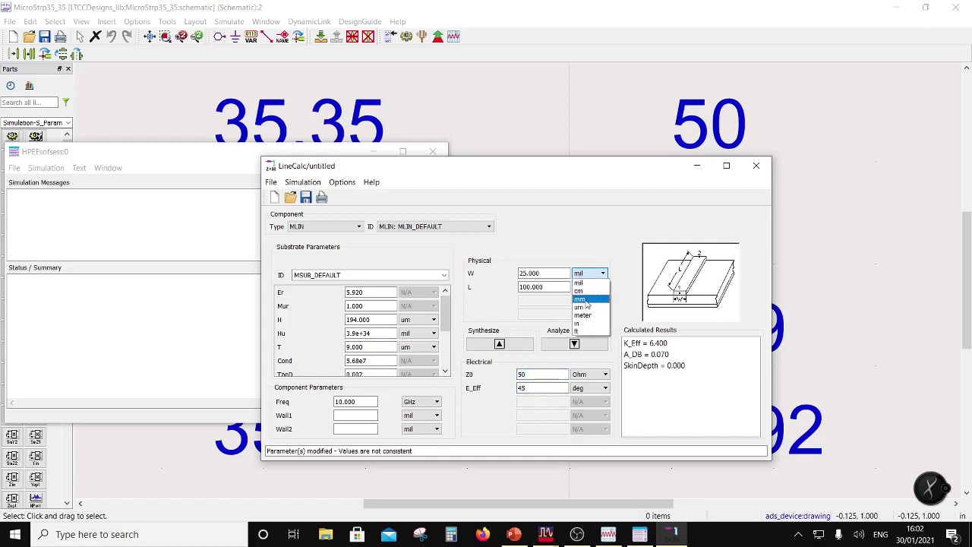
left_click(591, 308)
left_click(589, 287)
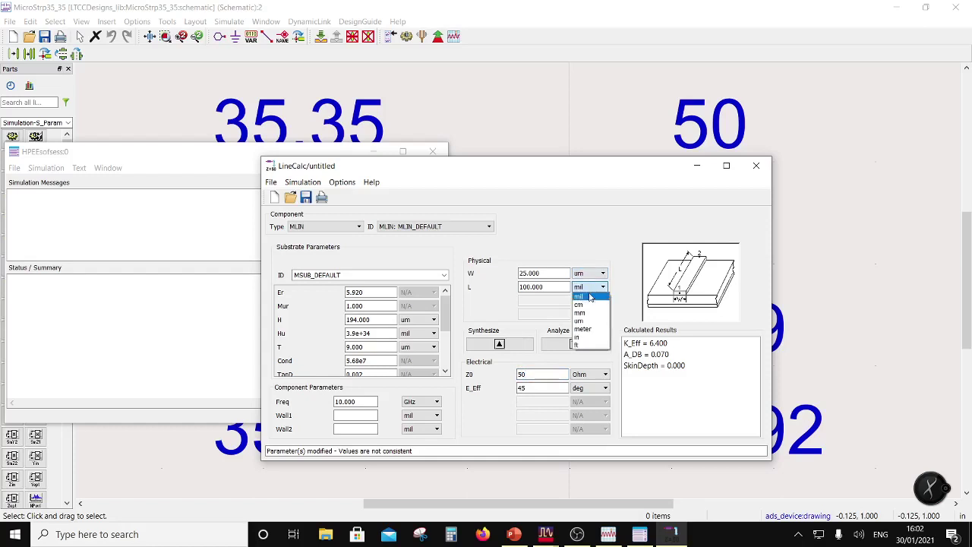
left_click(580, 322)
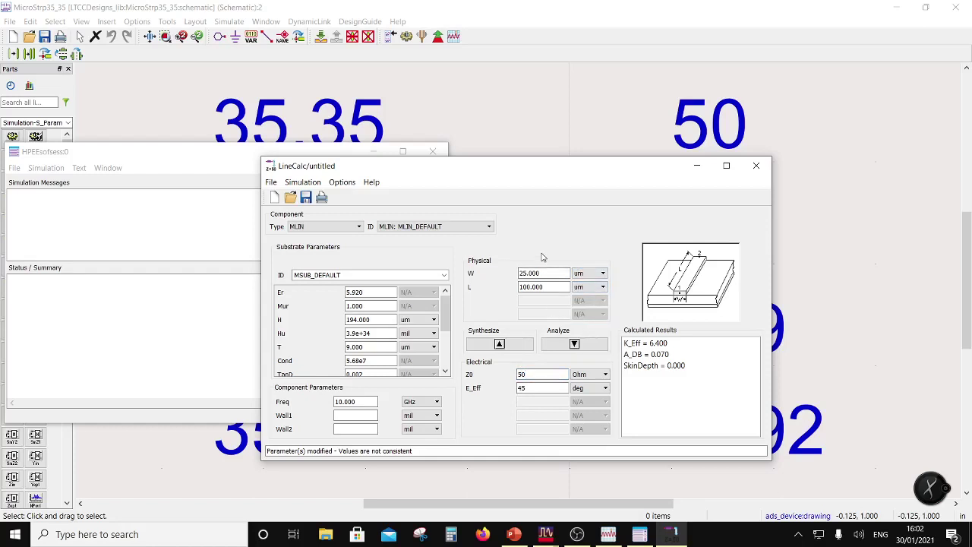
left_click(561, 274)
left_click(500, 344)
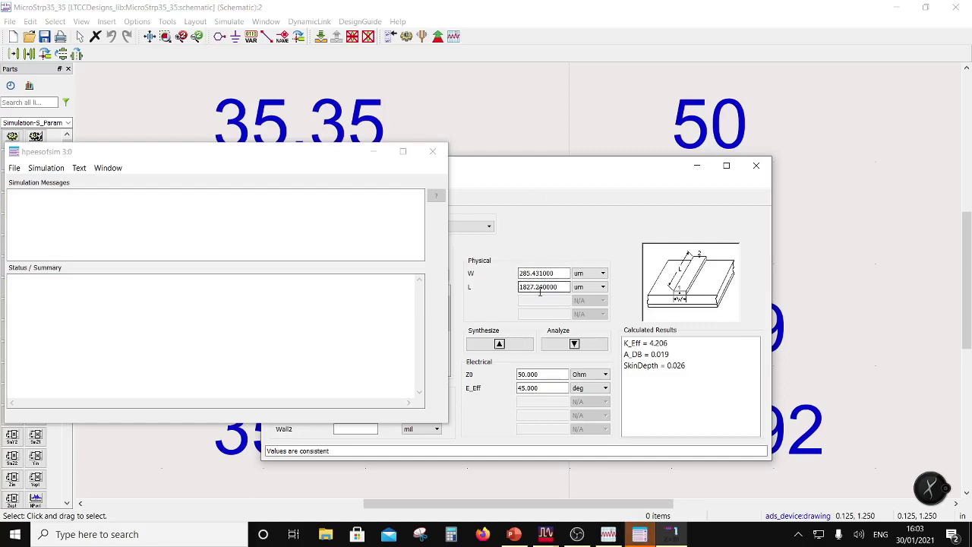
Step: Return to the schematic and change the width note 139 in the 50-ohm column to 285
left_click(500, 133)
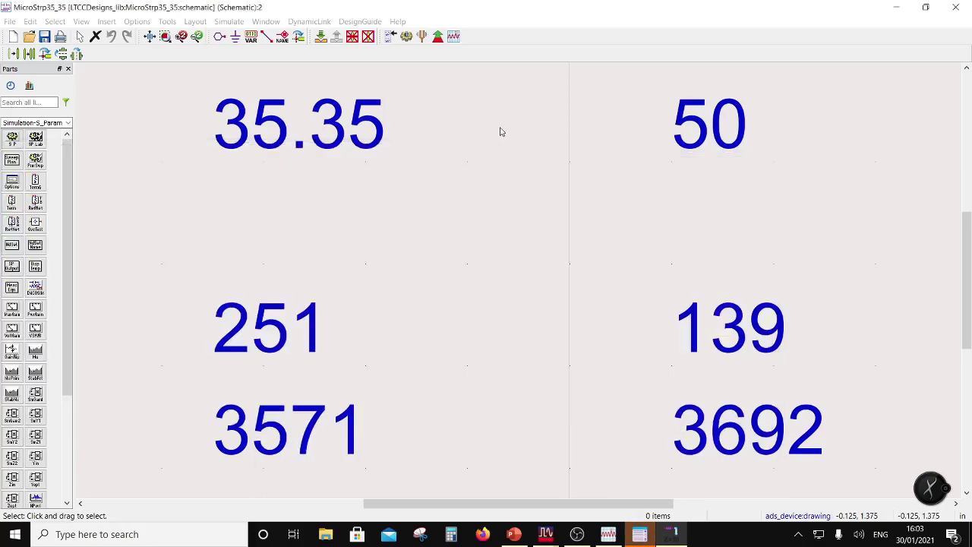
left_click(328, 146)
scroll(332, 190, "down", 3)
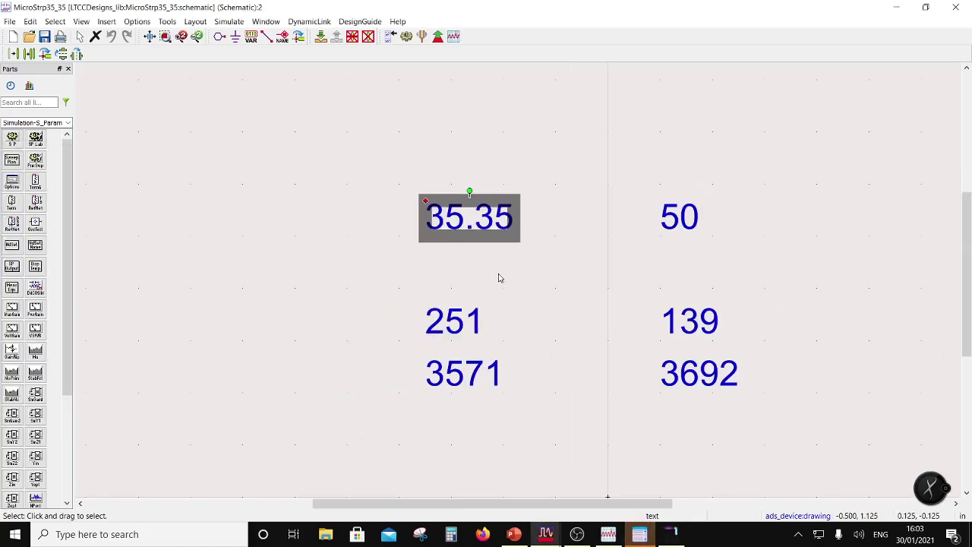
left_click(675, 319)
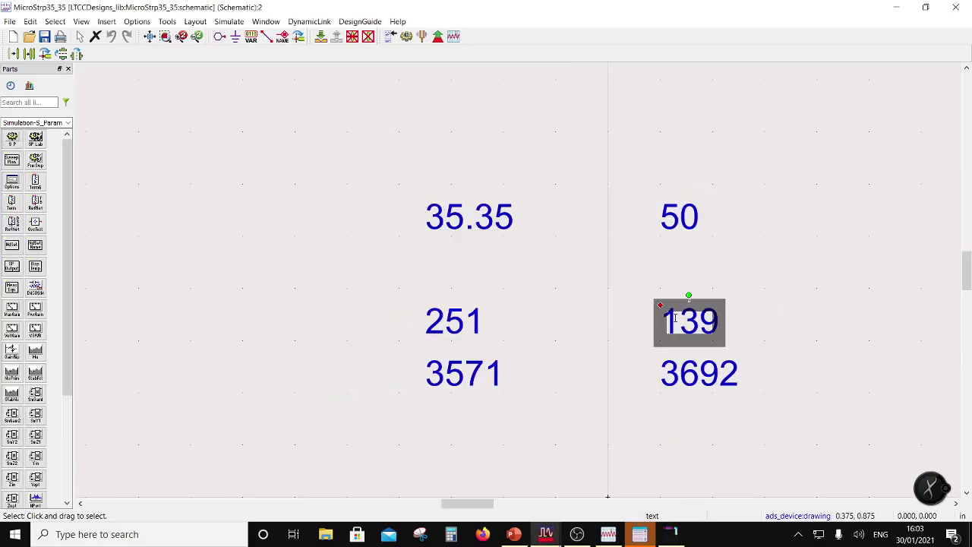
left_click(675, 317)
left_click_drag(664, 319, 736, 321)
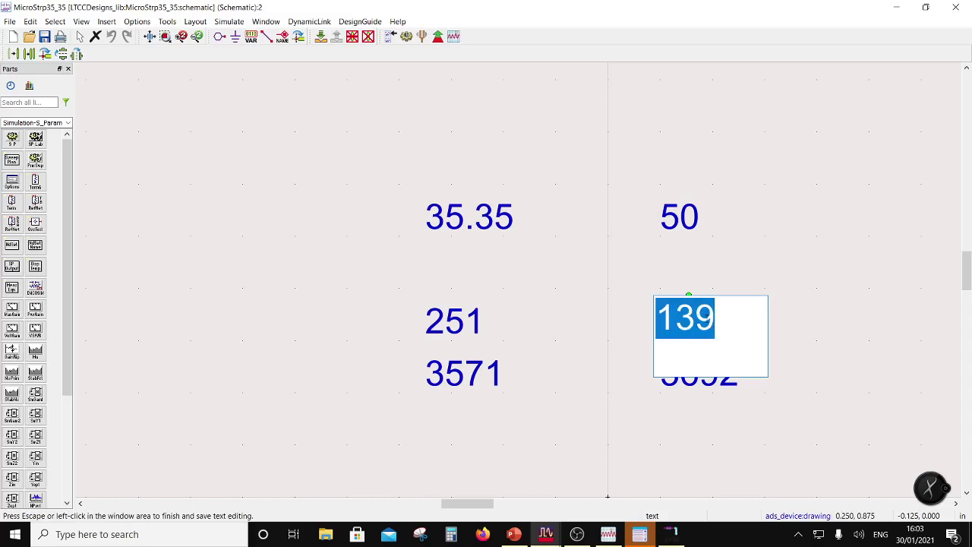
type("285")
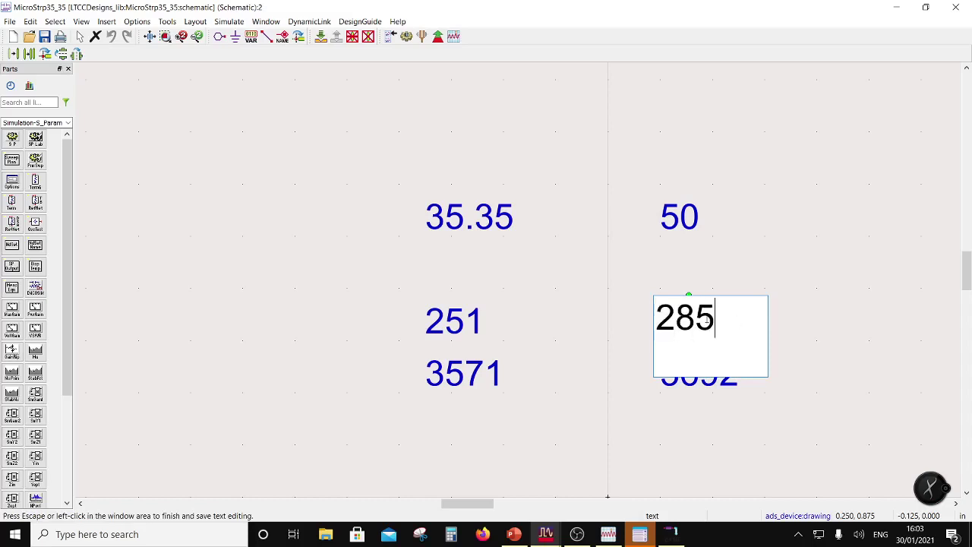
left_click(708, 384)
Step: Check the synthesized length in LineCalc and change the length note 3692 in the 50-ohm column to 1827
left_click(708, 384)
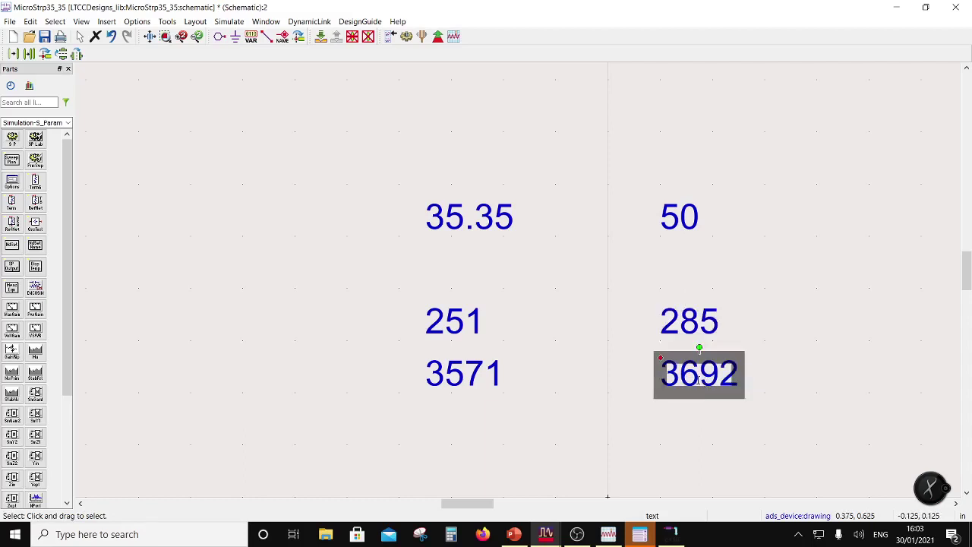
left_click(674, 536)
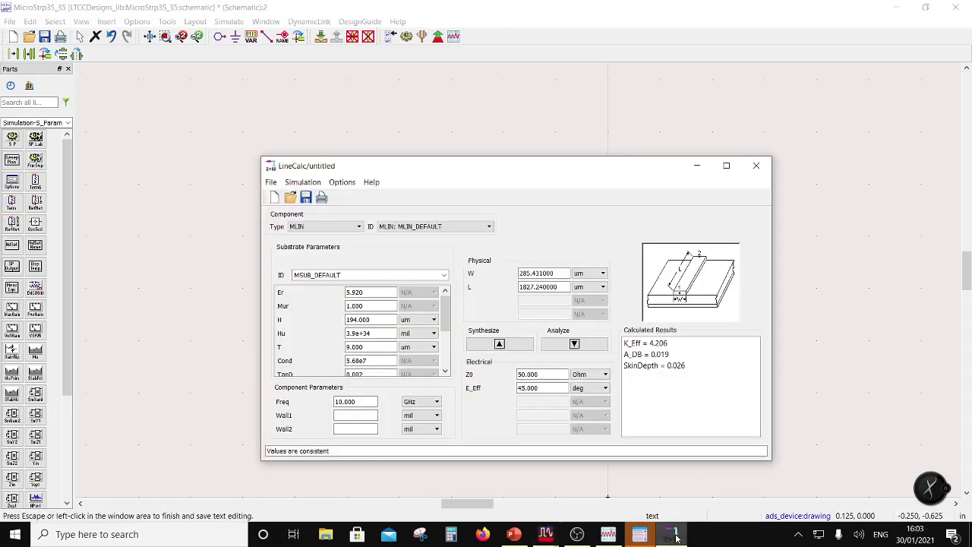
left_click(674, 536)
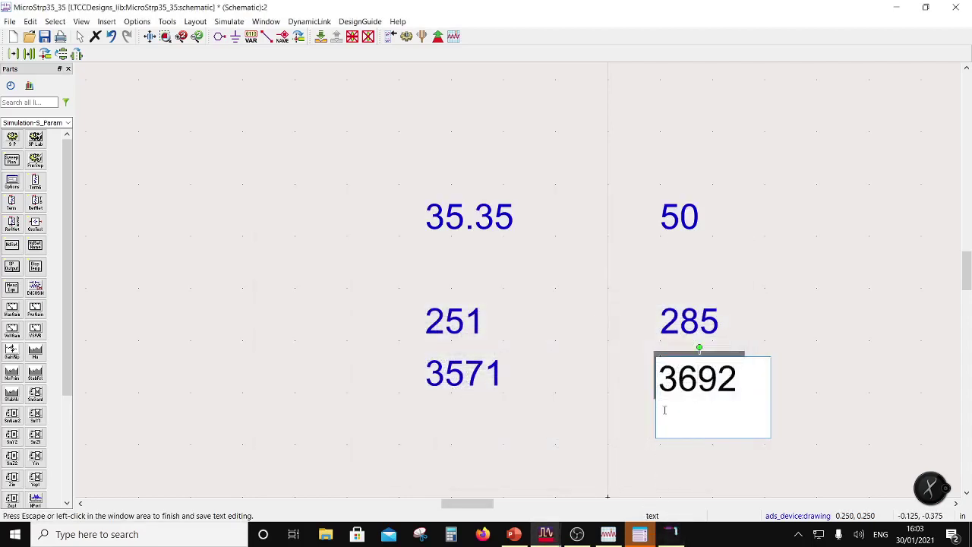
left_click_drag(678, 384, 742, 386)
double_click(702, 379)
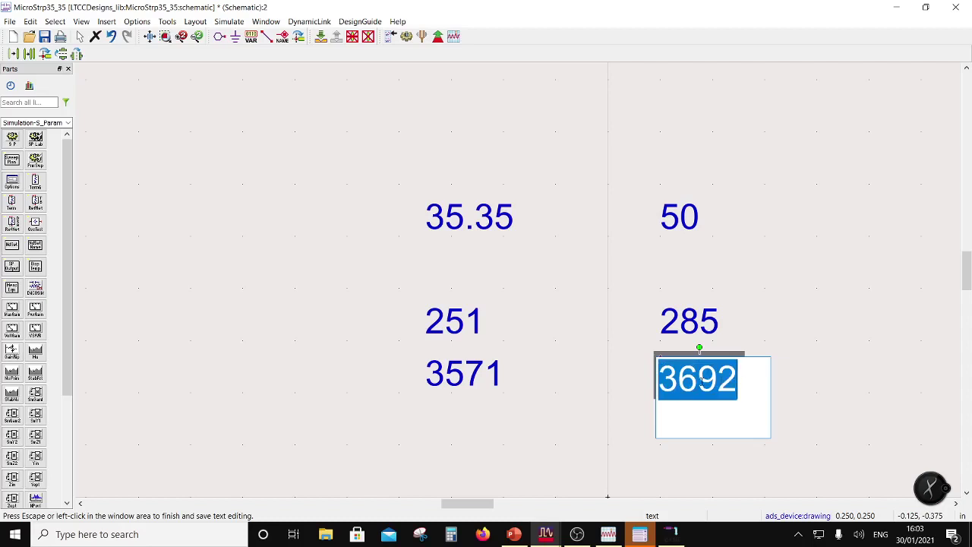
type("1")
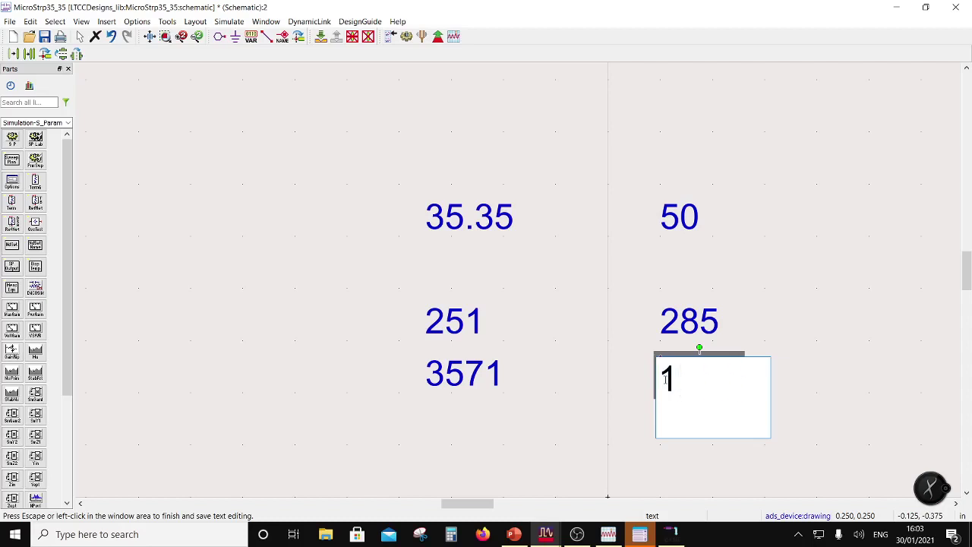
type("827")
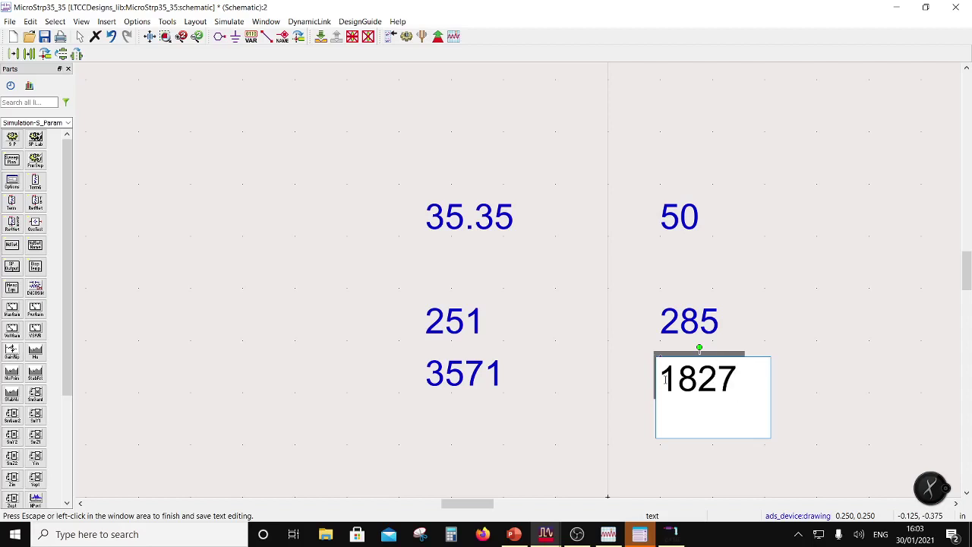
Step: Finish editing the length note and close LineCalc without saving the changes to the current component
left_click(782, 332)
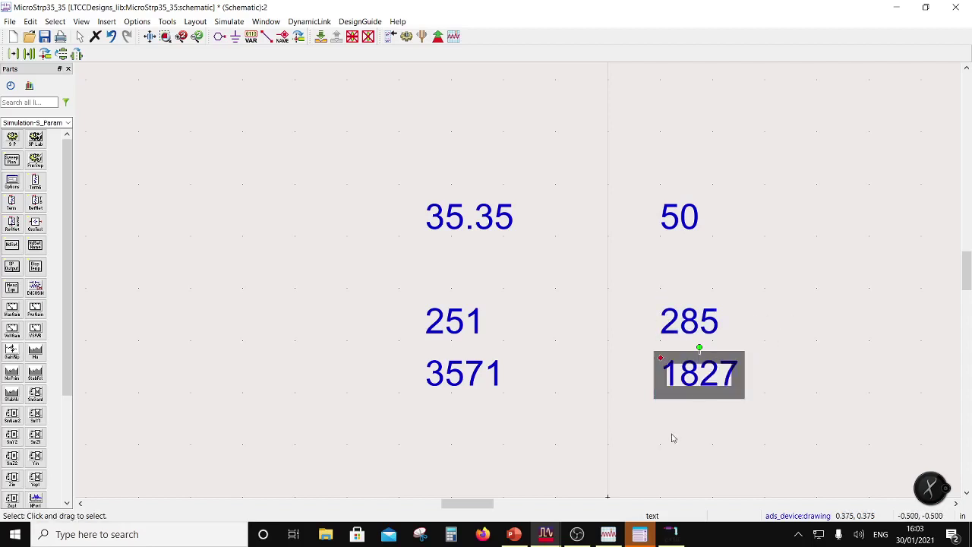
left_click(648, 537)
left_click(649, 537)
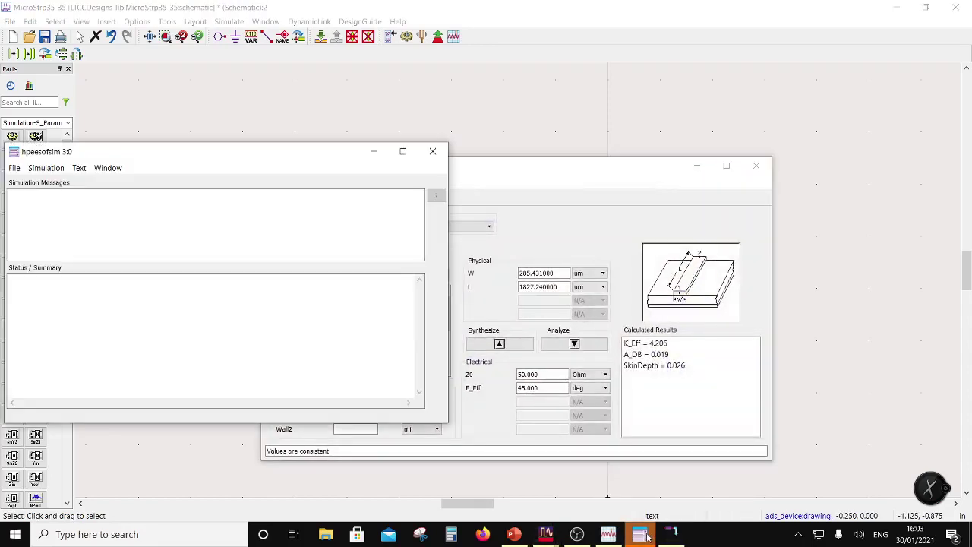
left_click(756, 165)
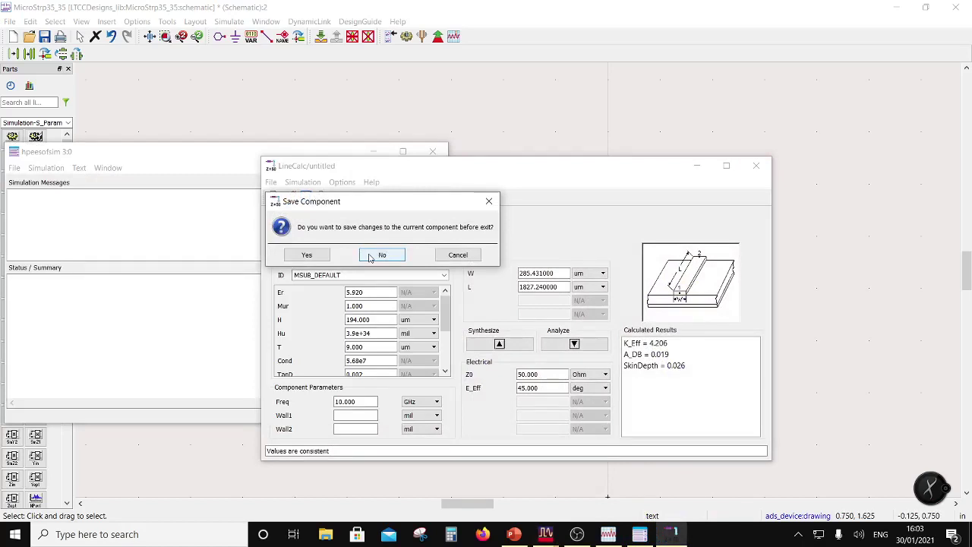
left_click(380, 256)
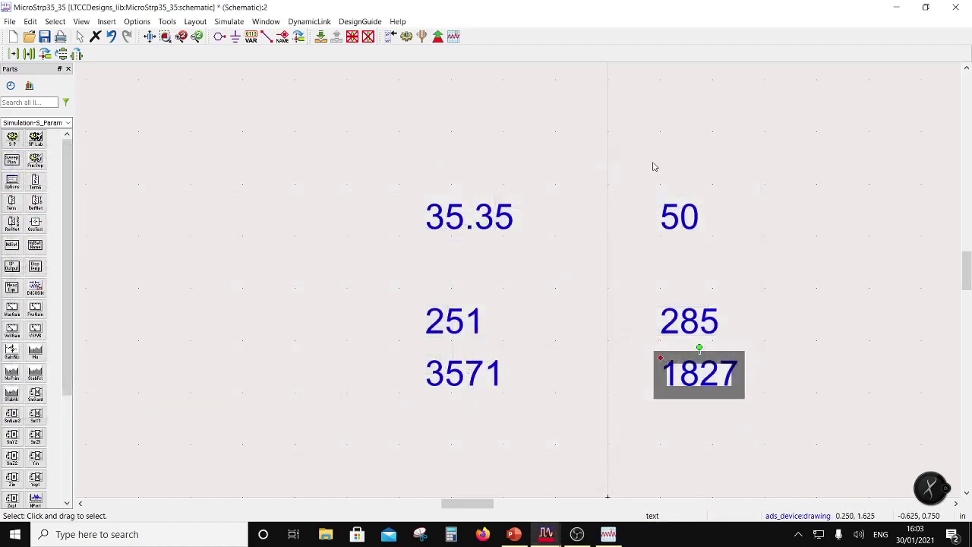
Step: Switch to the PowerPoint presentation and open the gallery of insertable shapes for the coupler slide
left_click(513, 535)
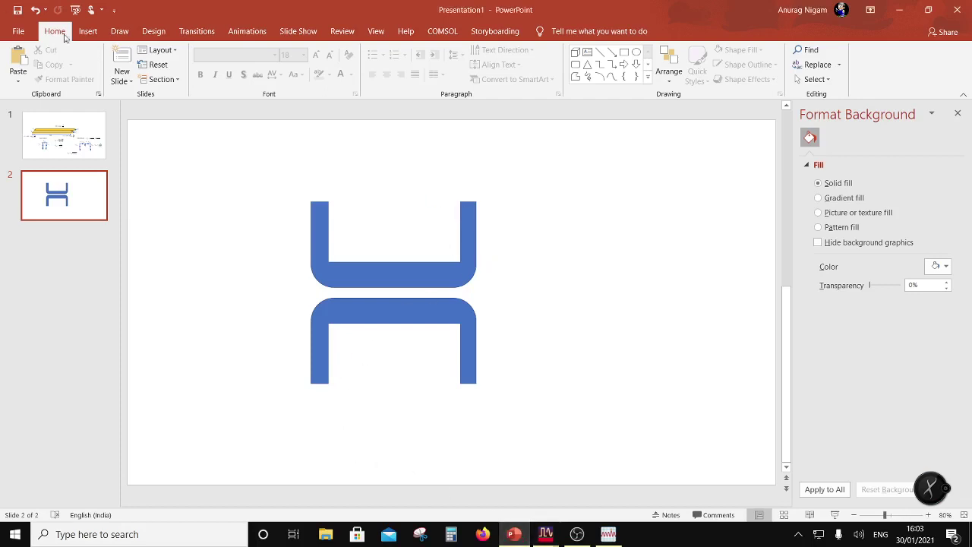
left_click(87, 32)
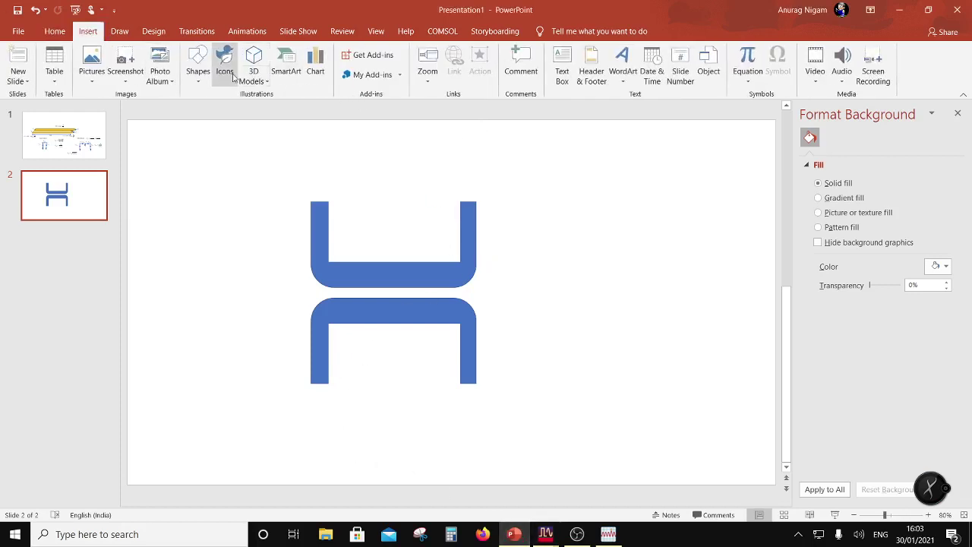
left_click(197, 68)
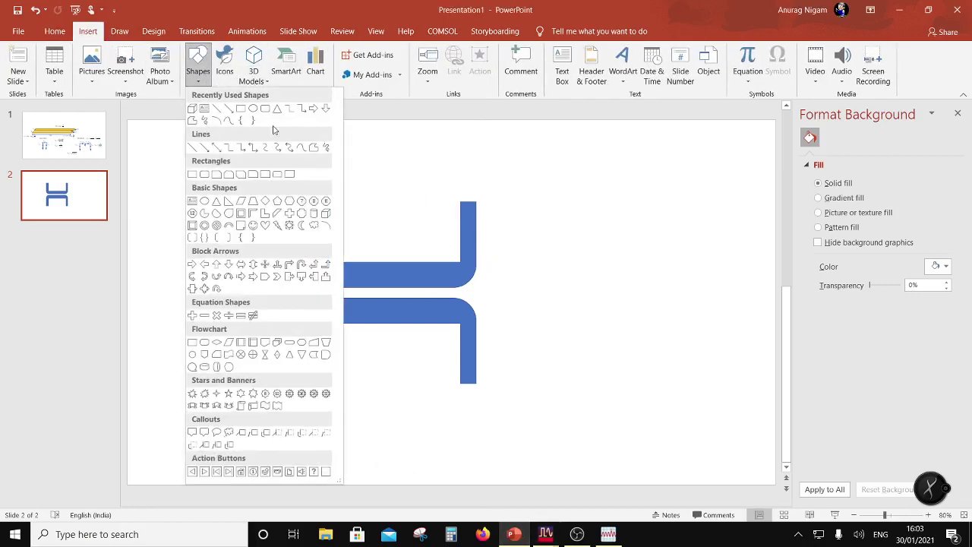
Step: Draw a horizontal line about 0.85 cm long across the end of the upper shape's right arm and nudge it slightly above
left_click(216, 120)
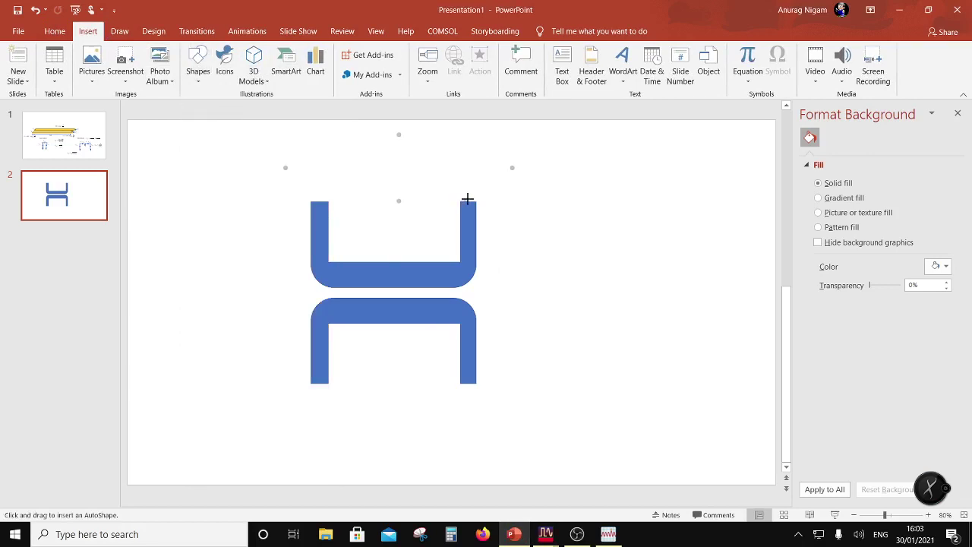
left_click_drag(477, 198, 479, 195)
left_click_drag(477, 199, 473, 199)
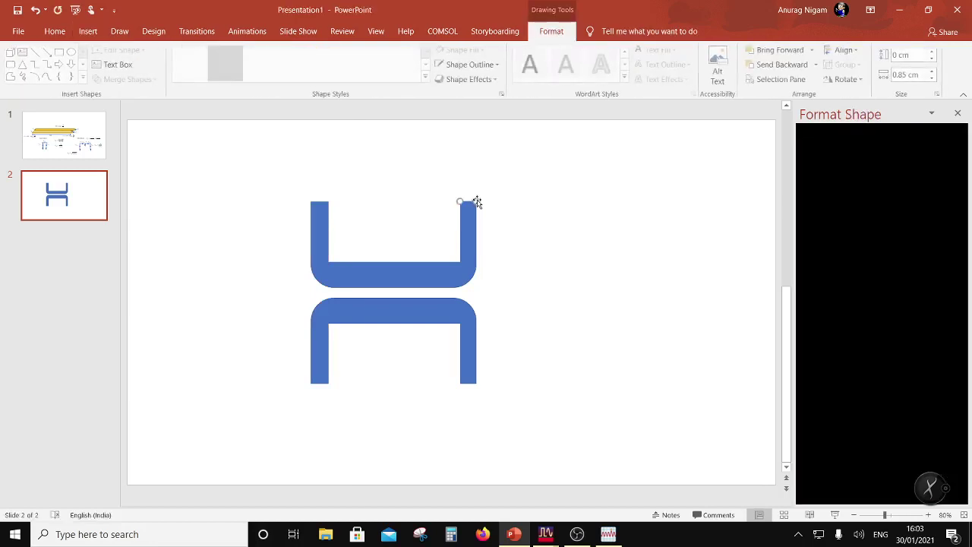
left_click(471, 198)
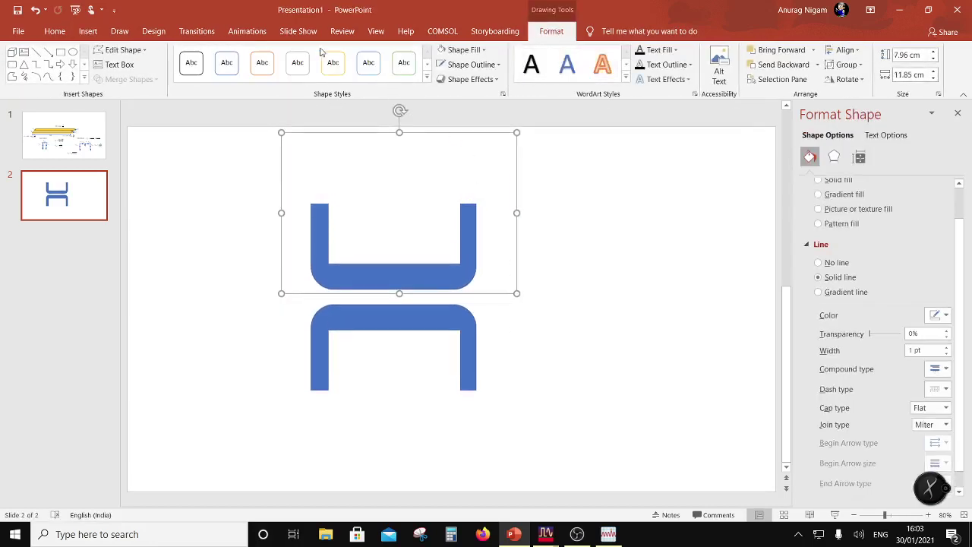
left_click(35, 10)
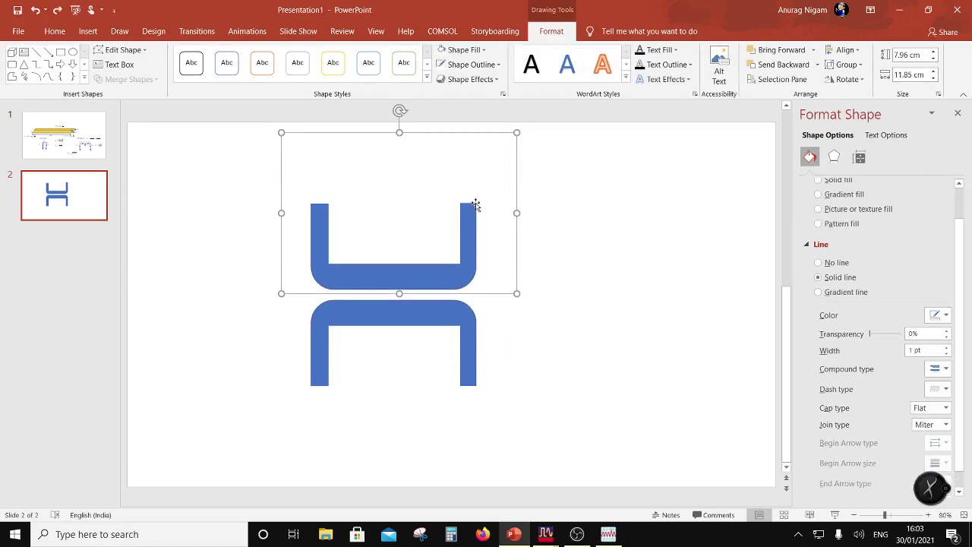
left_click_drag(478, 201, 460, 201)
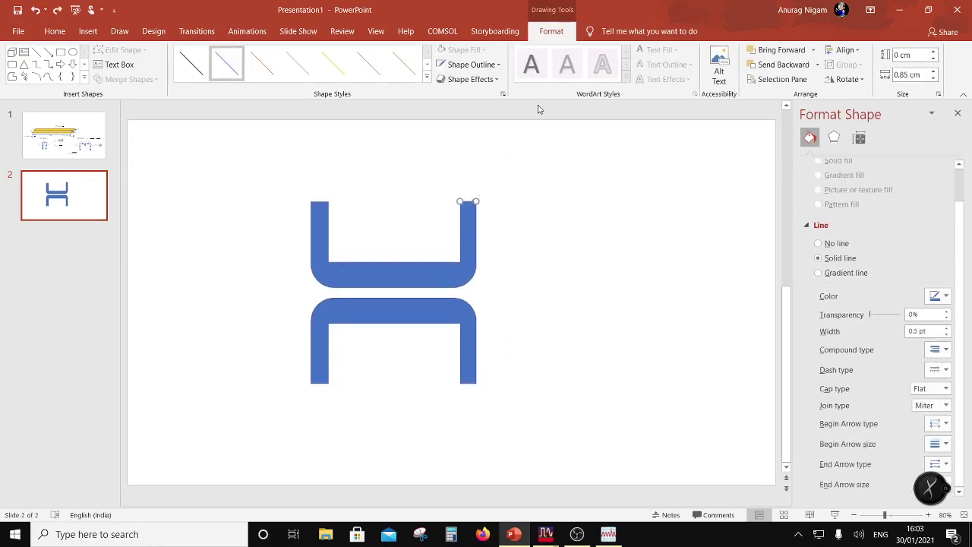
key("ctrl+Up")
key("ctrl+Up")
key("ctrl+Up")
key("ctrl+Up")
key("ctrl+Up")
key("ctrl+Up")
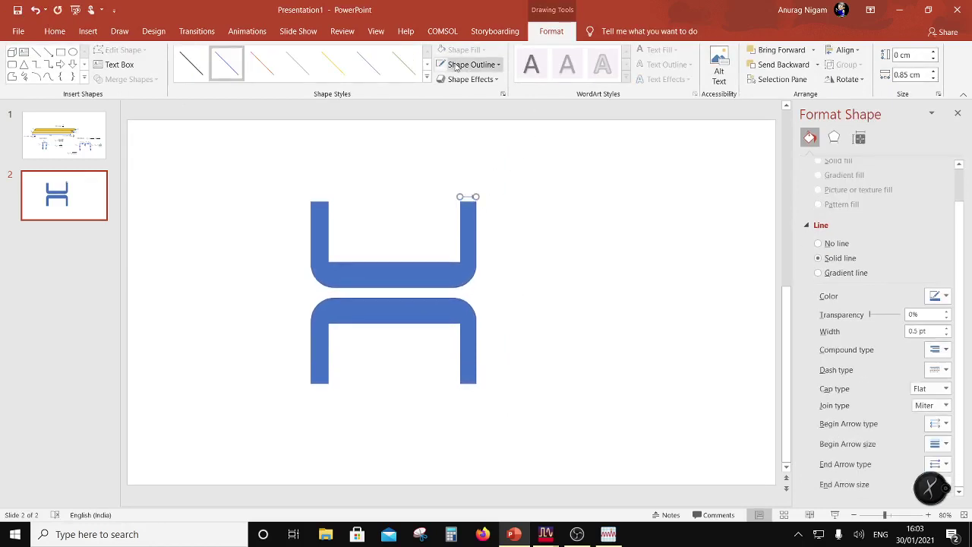
Step: Add arrowheads to both ends of the short line above the right arm
left_click(55, 31)
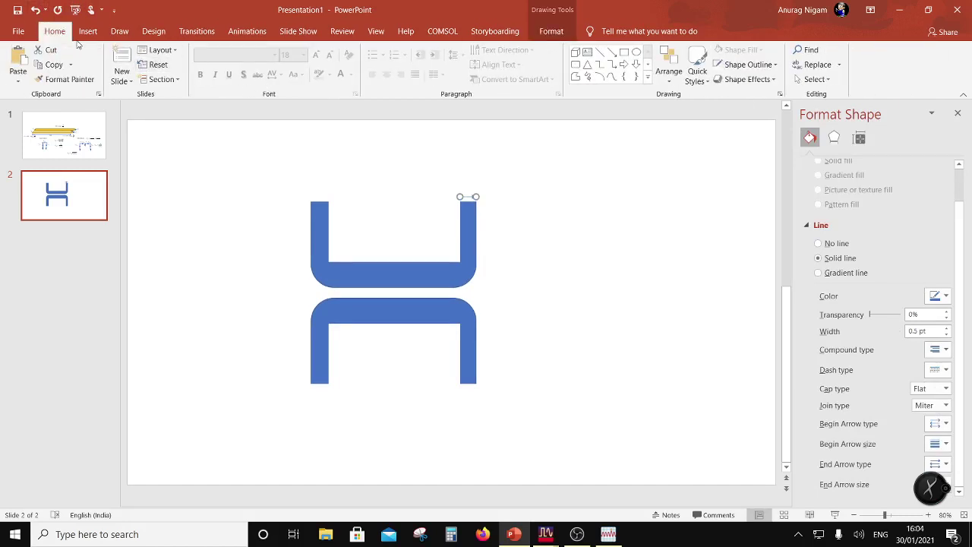
left_click(552, 32)
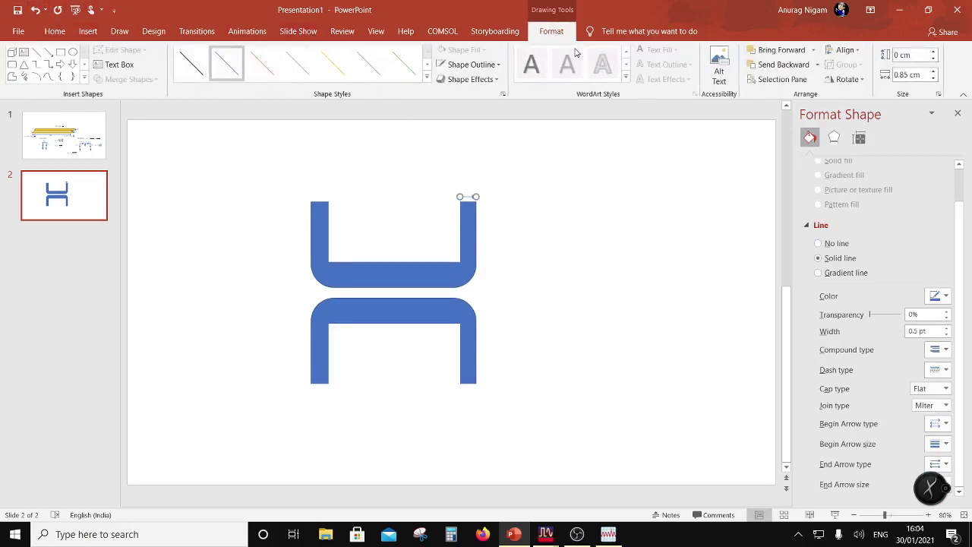
left_click(471, 64)
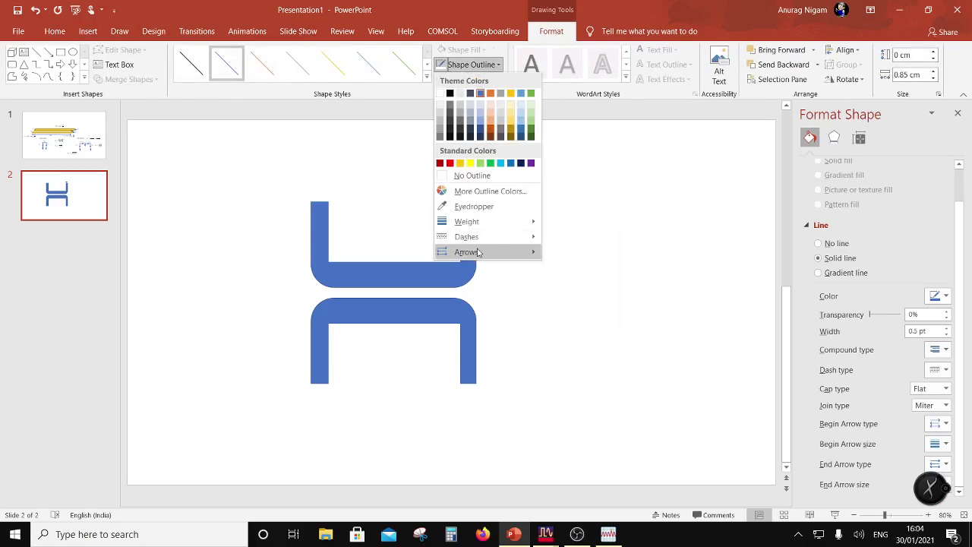
mouse_move(478, 252)
left_click(600, 317)
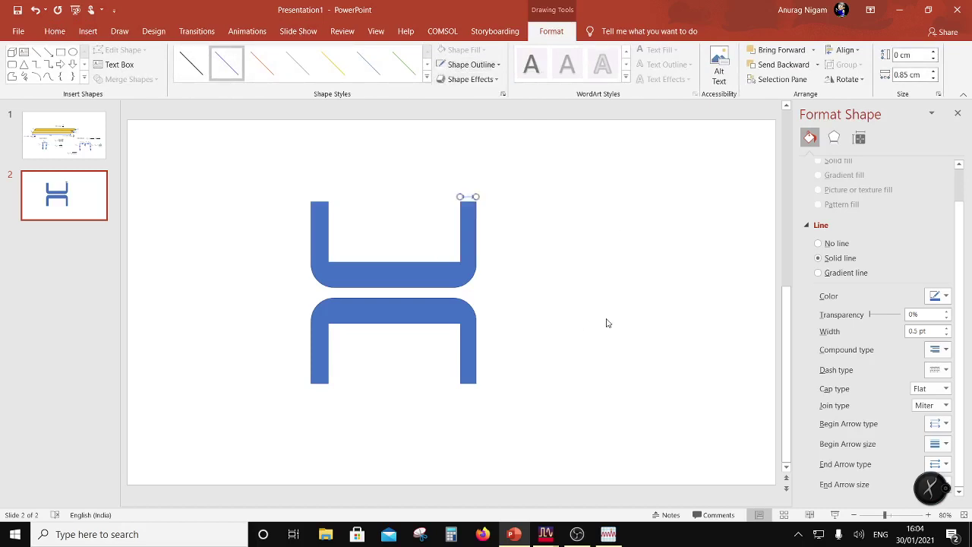
left_click(606, 323)
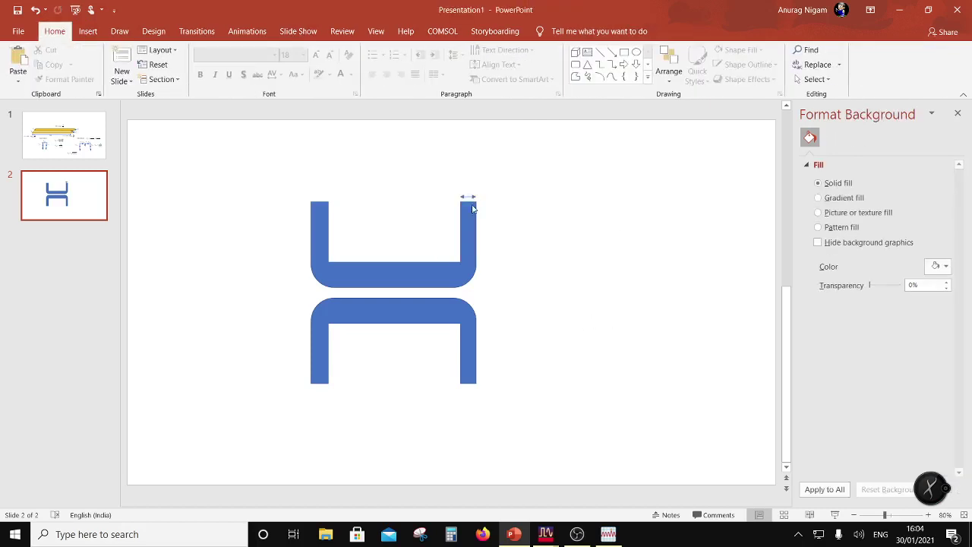
Step: Add a text label reading 285 and place it directly above the small double-headed arrow
left_click(87, 32)
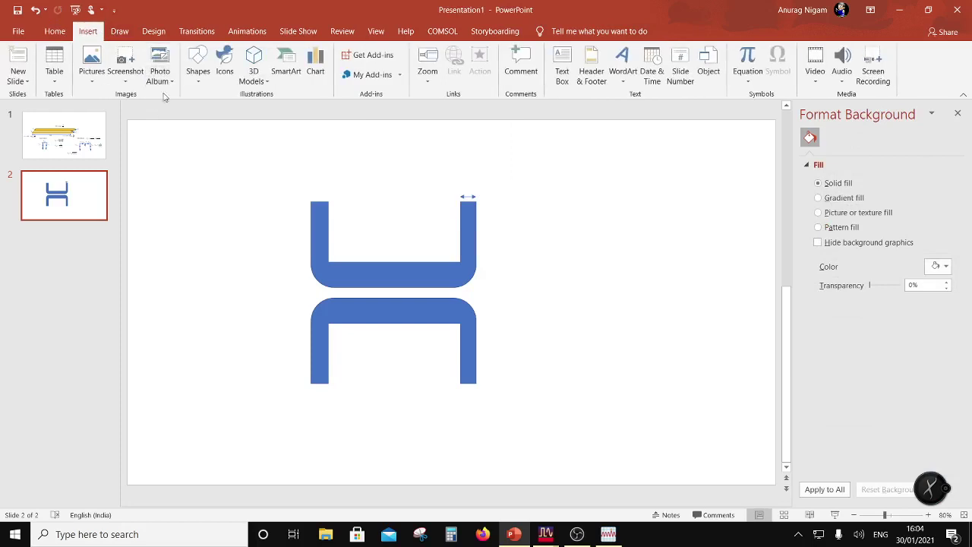
left_click(572, 70)
left_click(549, 196)
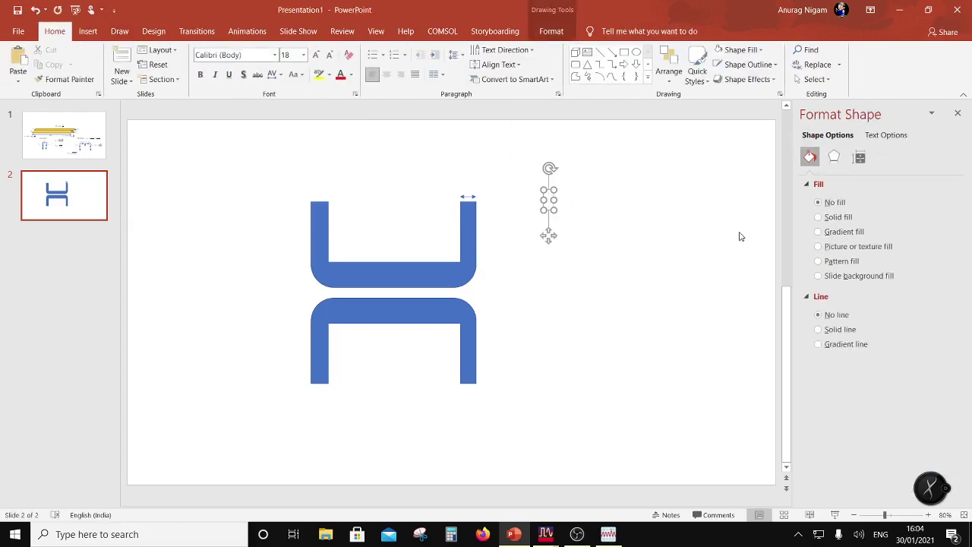
type("285")
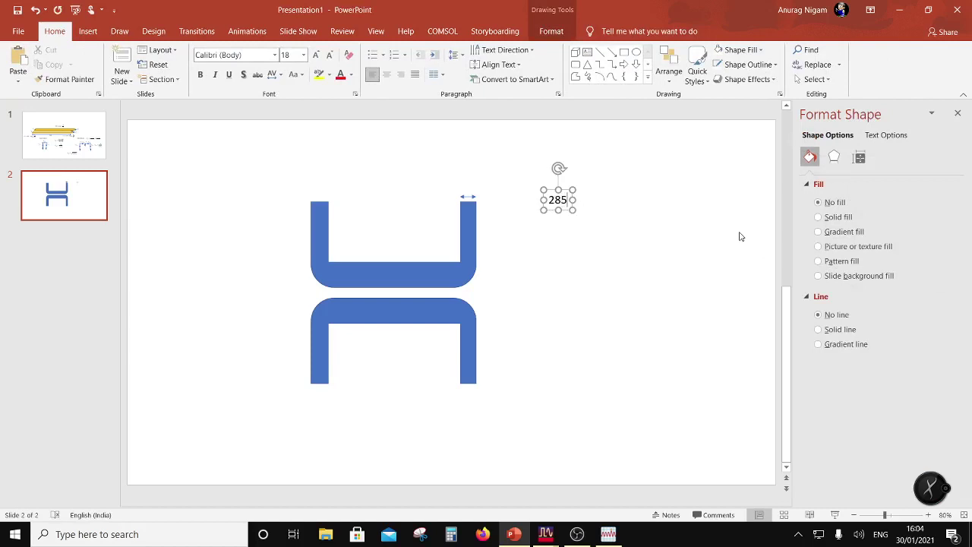
left_click(658, 272)
left_click(558, 200)
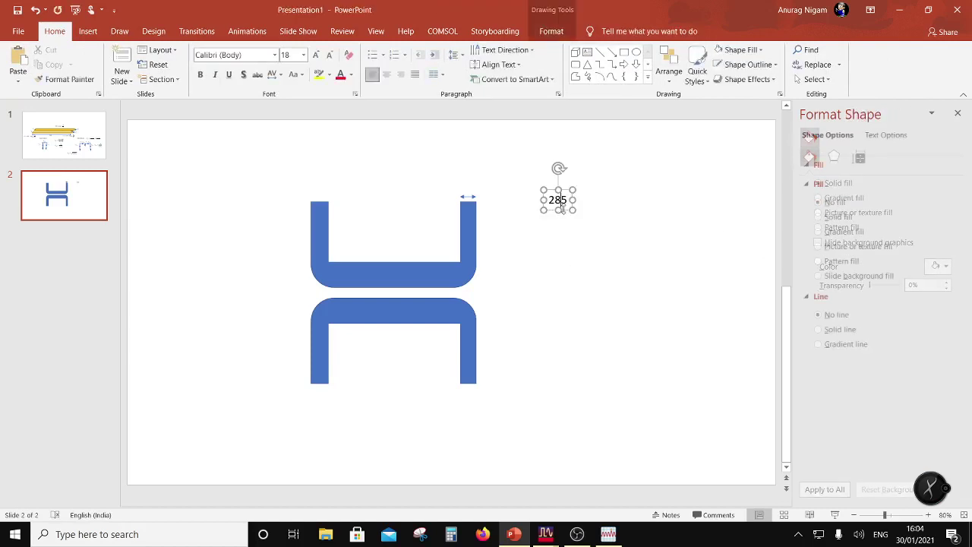
left_click_drag(564, 212, 476, 198)
left_click(513, 215)
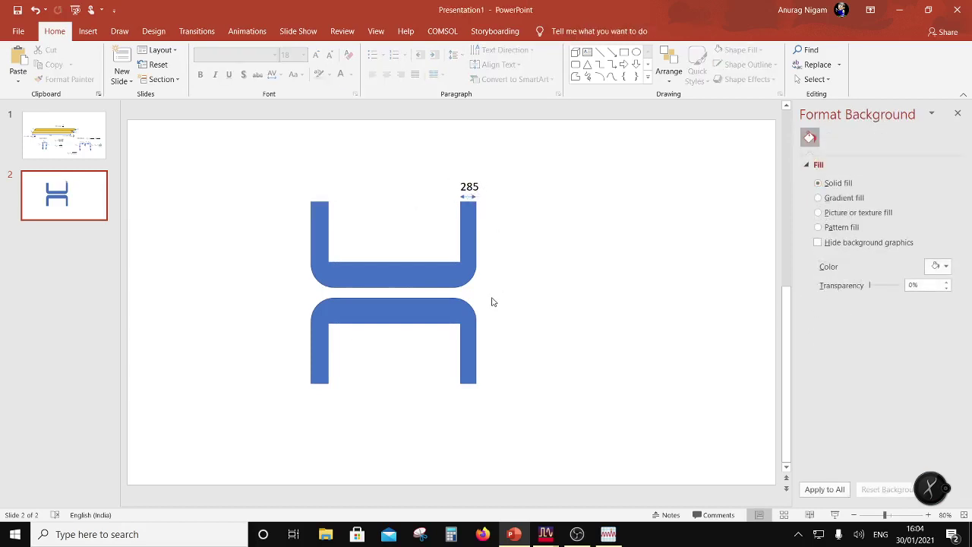
Step: Draw a horizontal line about 10.66 cm long along the lower edge of the upper shape, extending past both sides
left_click(88, 31)
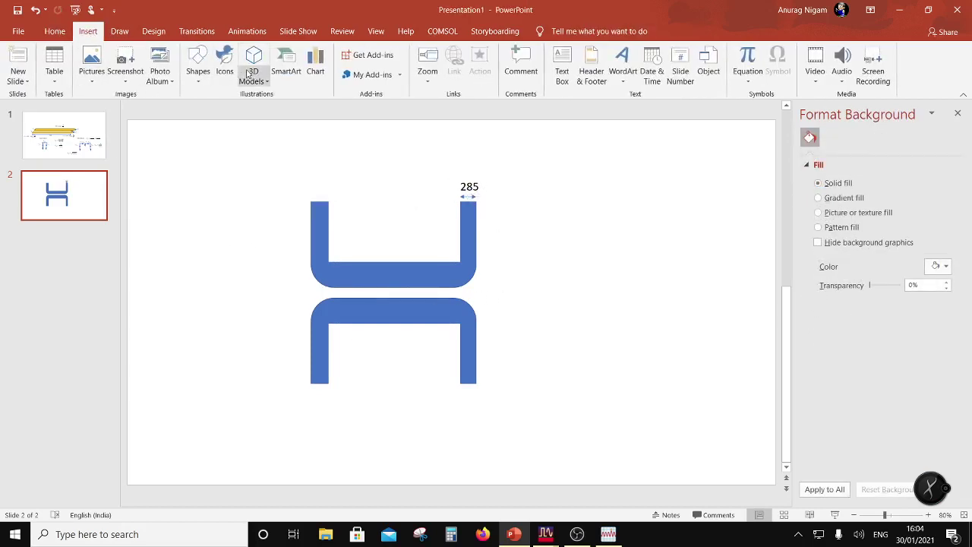
left_click(197, 65)
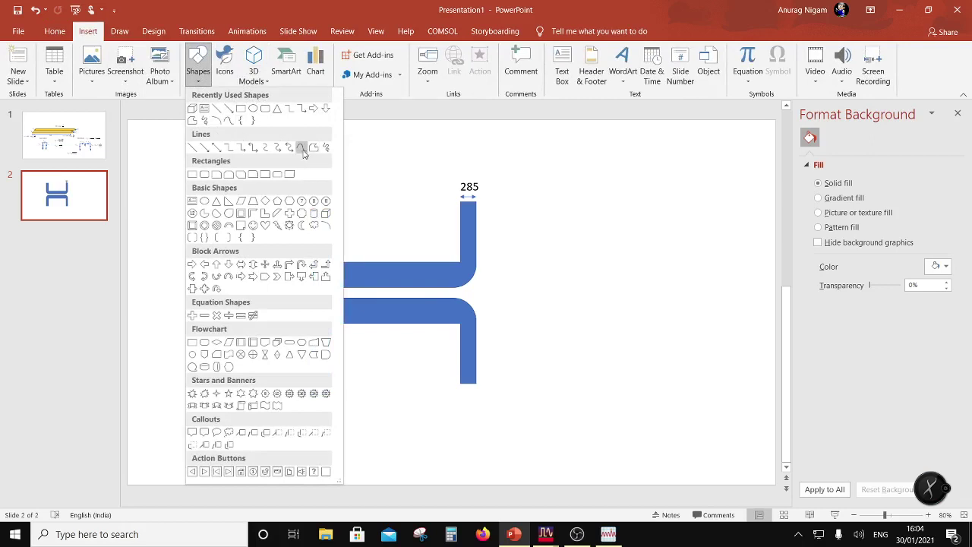
left_click(217, 109)
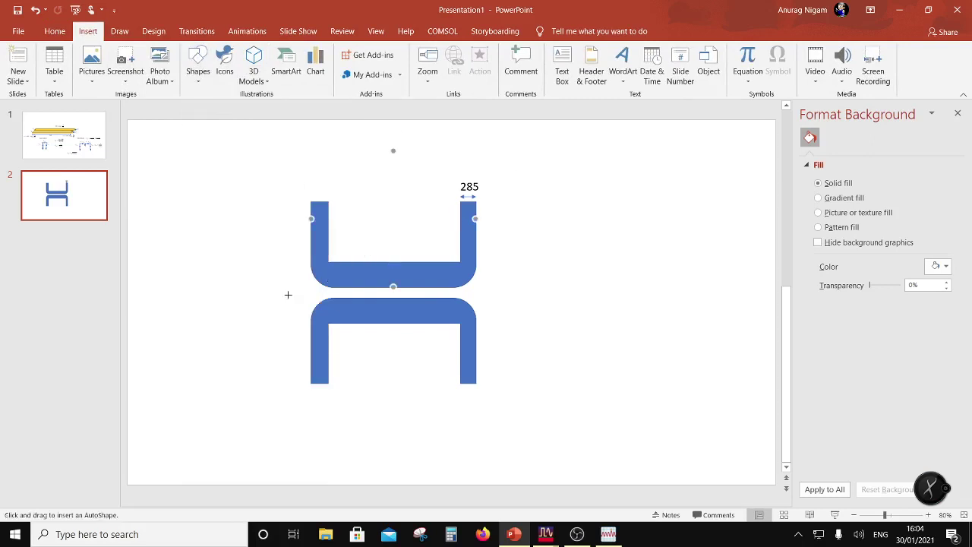
mouse_move(290, 286)
left_mouse_down()
mouse_move(547, 276)
mouse_move(553, 286)
left_mouse_up()
left_click_drag(495, 290, 480, 290)
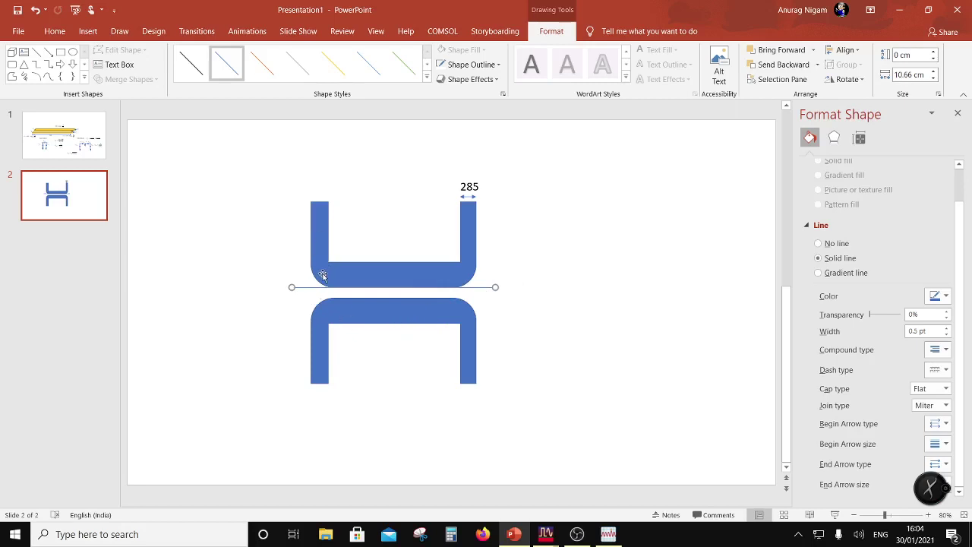
Step: Give the long horizontal line along the upper shape's lower edge a dashed style
left_click(474, 65)
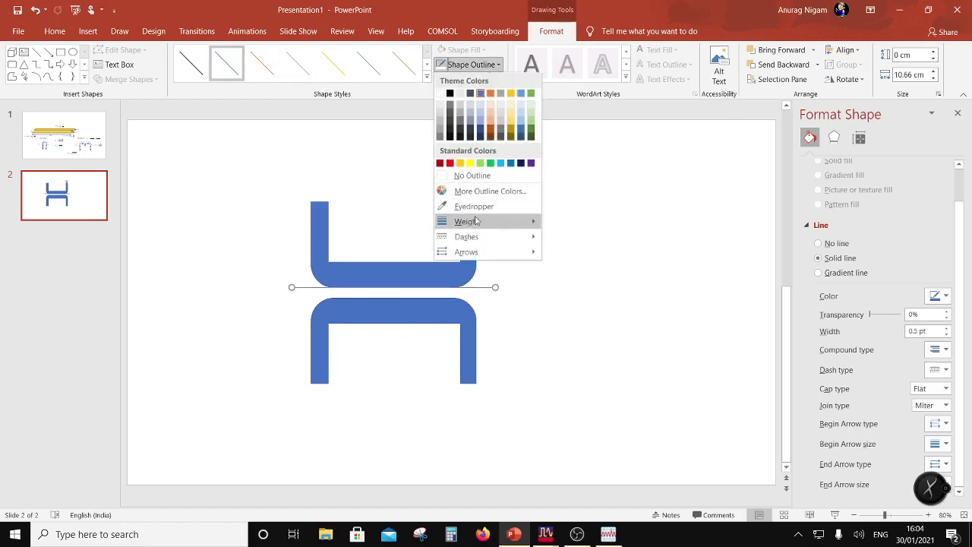
mouse_move(486, 236)
left_click(576, 274)
left_click(575, 271)
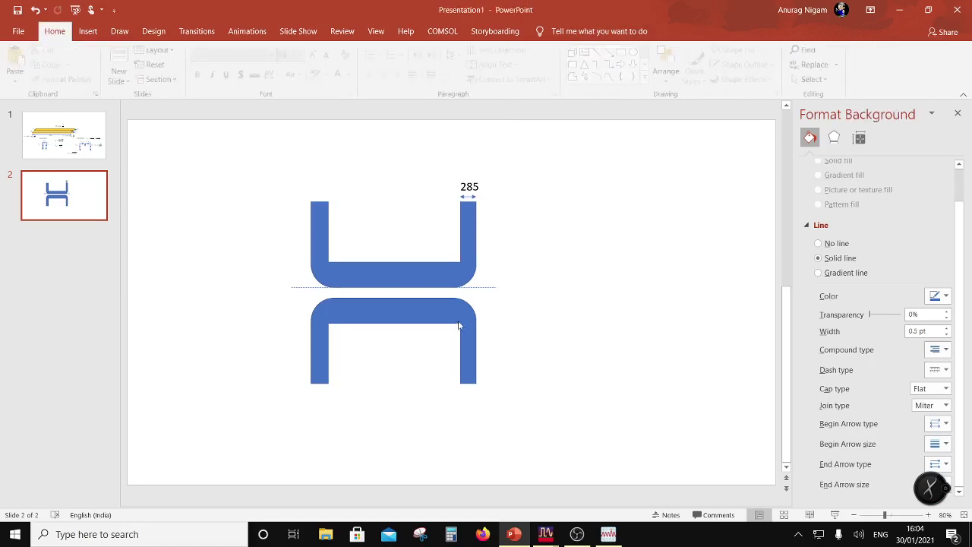
Step: Duplicate the small double-headed arrow and make it a vertical arrow beside the right arm, from its upper end to the dashed line
left_click(469, 197)
key("ctrl+d")
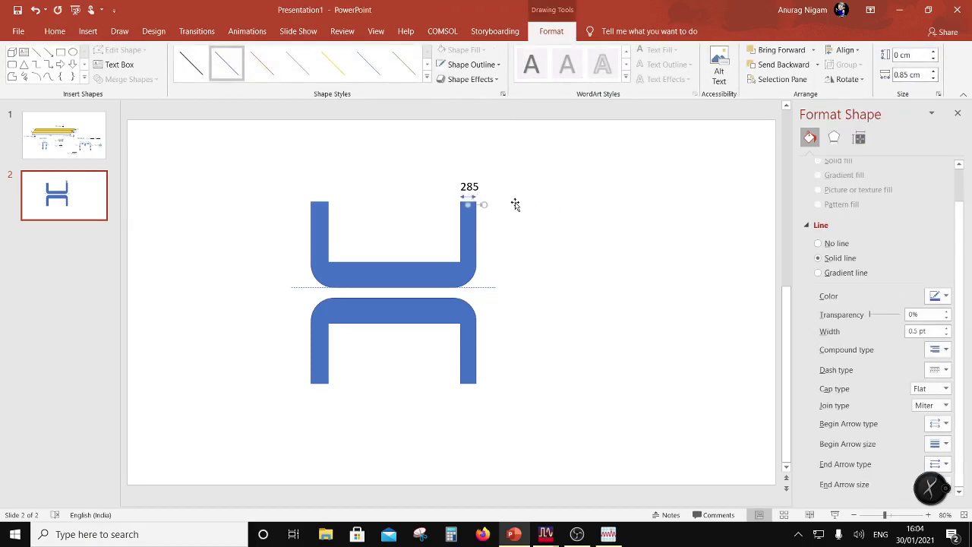
left_click_drag(479, 204, 488, 287)
left_click(570, 259)
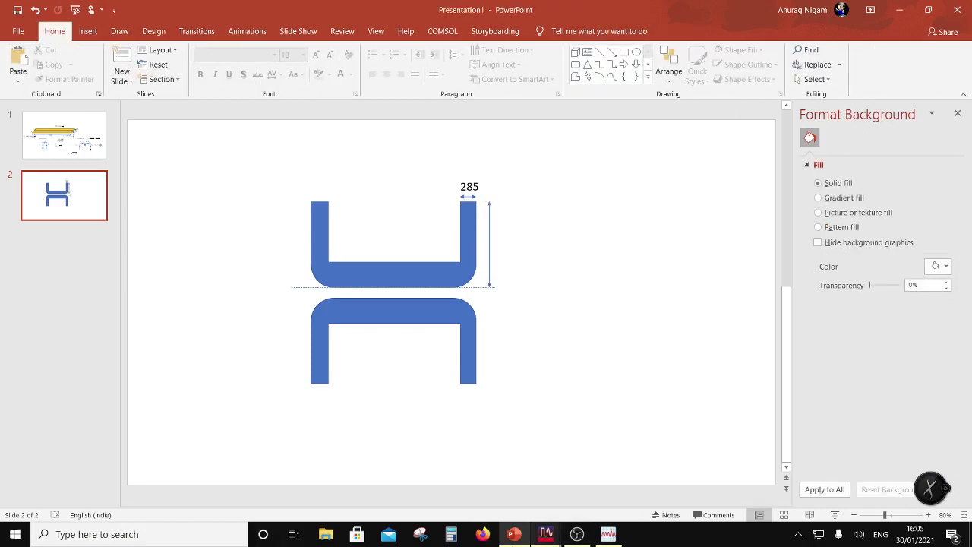
Step: Consult the CouplerDes design equations and the MicroStrp35_35 schematic in Advanced Design System for the coupler dimensions
mouse_move(564, 528)
left_click(610, 535)
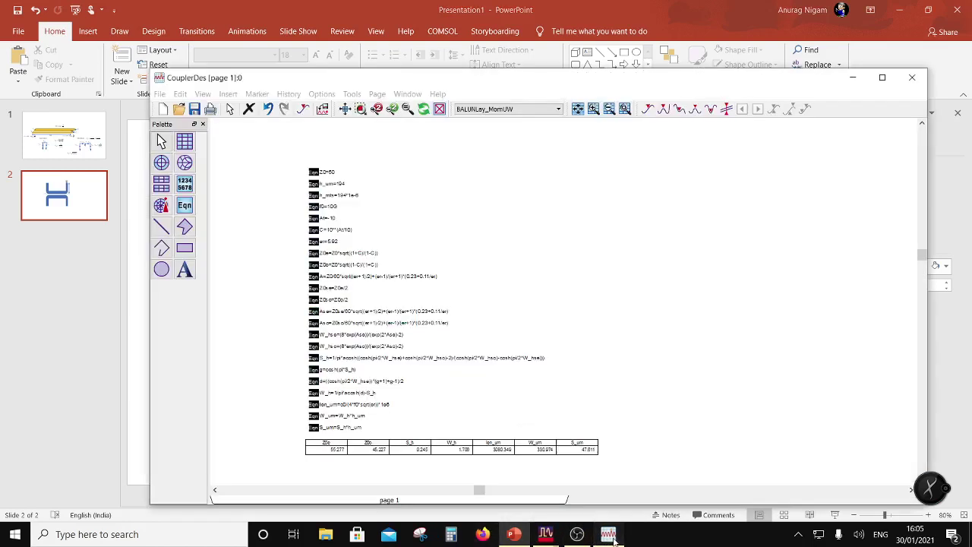
left_click(612, 536)
mouse_move(546, 534)
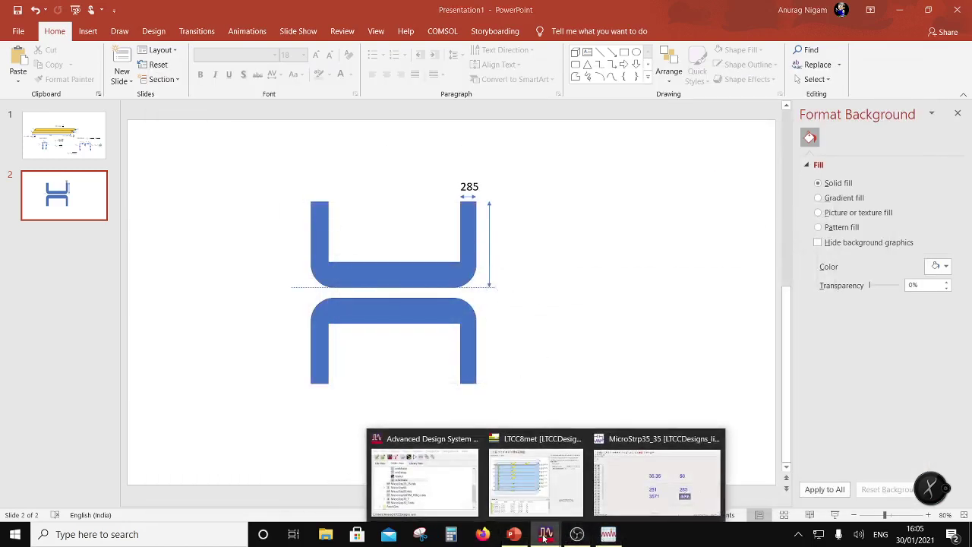
left_click(637, 501)
left_click(608, 535)
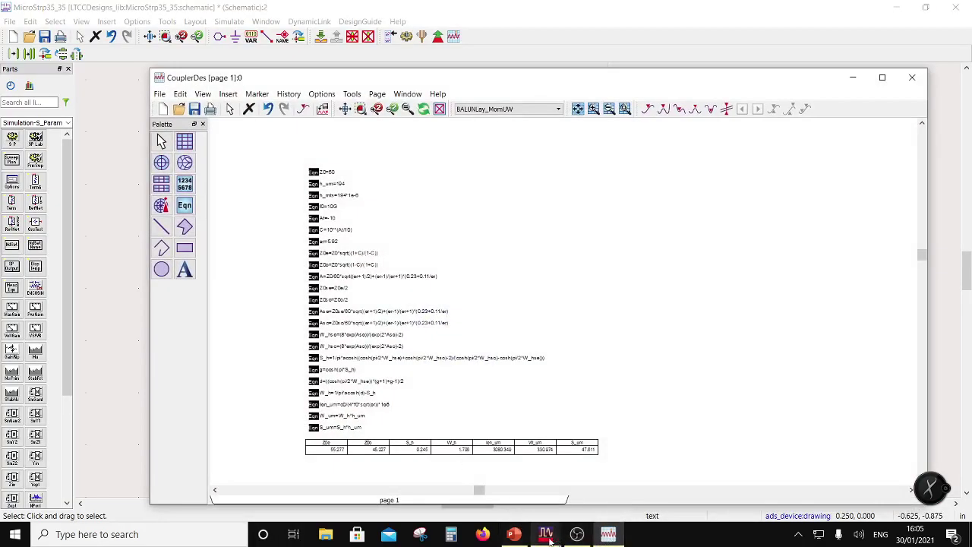
mouse_move(549, 537)
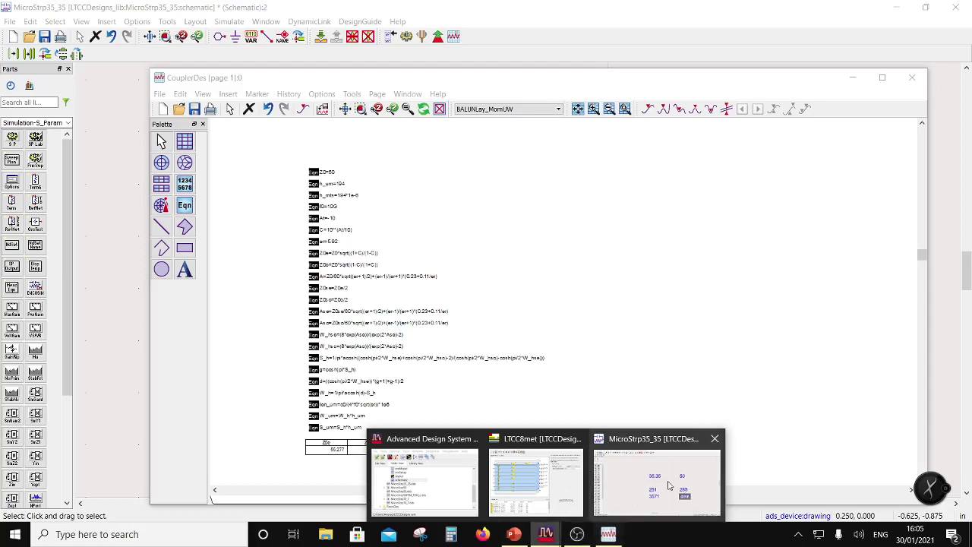
Step: Back in PowerPoint, copy the 285 label beside the vertical arrow and change the copy's text to 1827
left_click(515, 534)
left_click(477, 185)
left_click(477, 184)
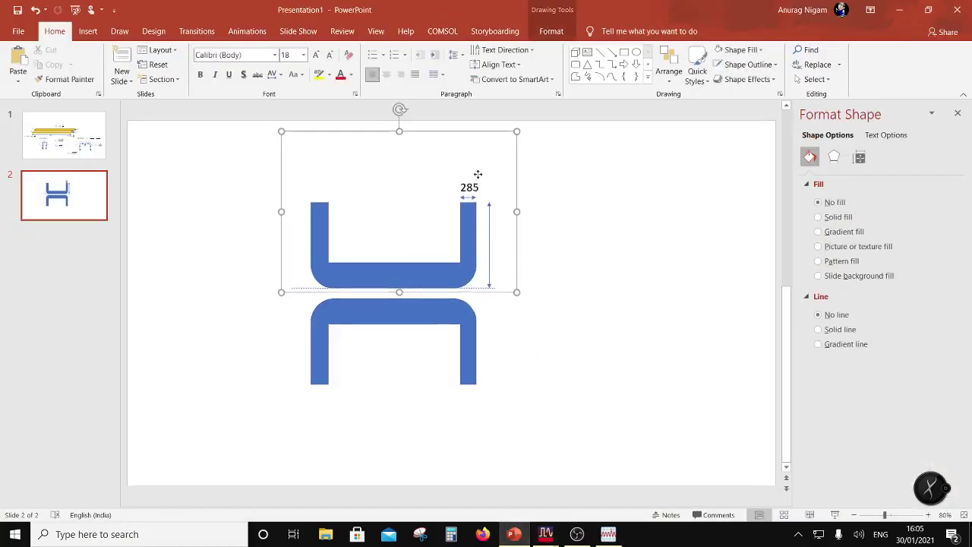
left_click(478, 184)
left_click(477, 179)
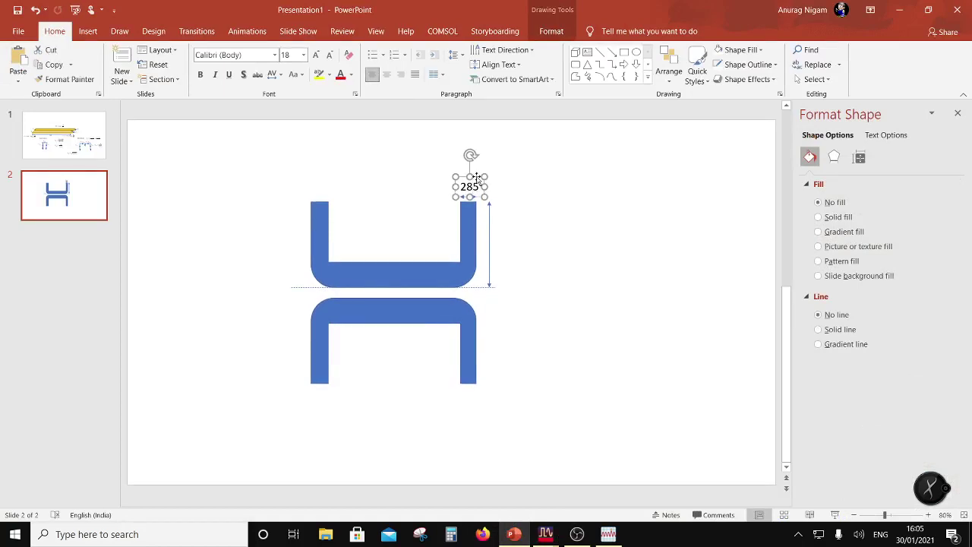
key("ctrl+v")
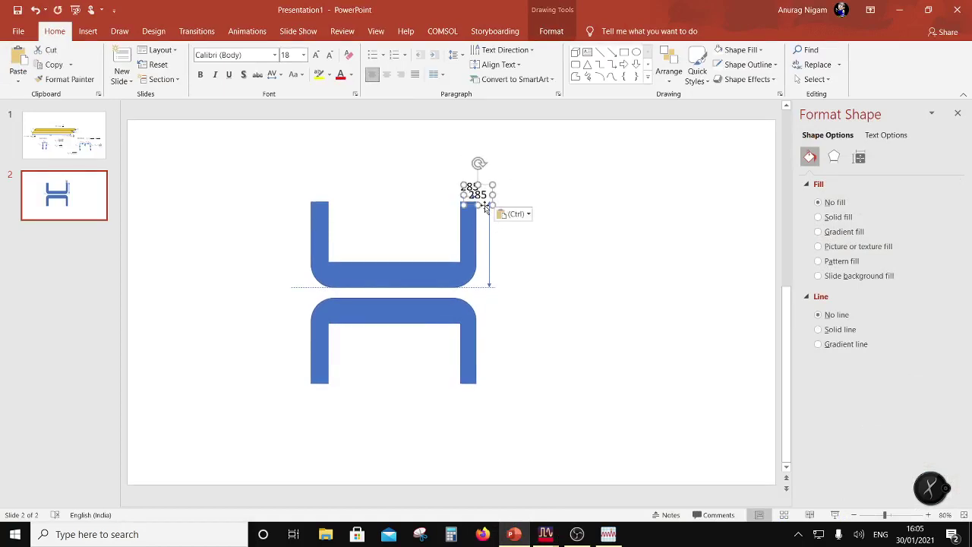
left_click_drag(486, 204, 500, 247)
double_click(498, 244)
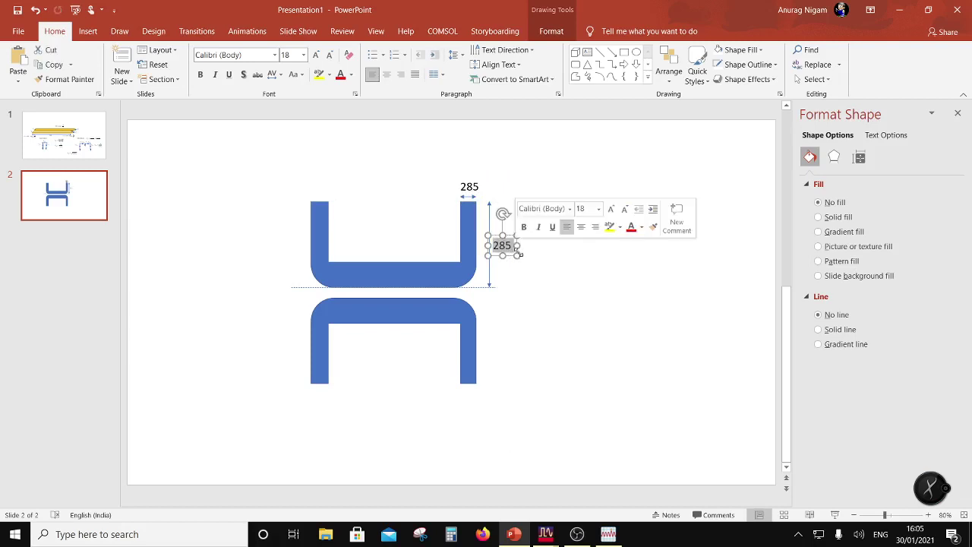
type("182")
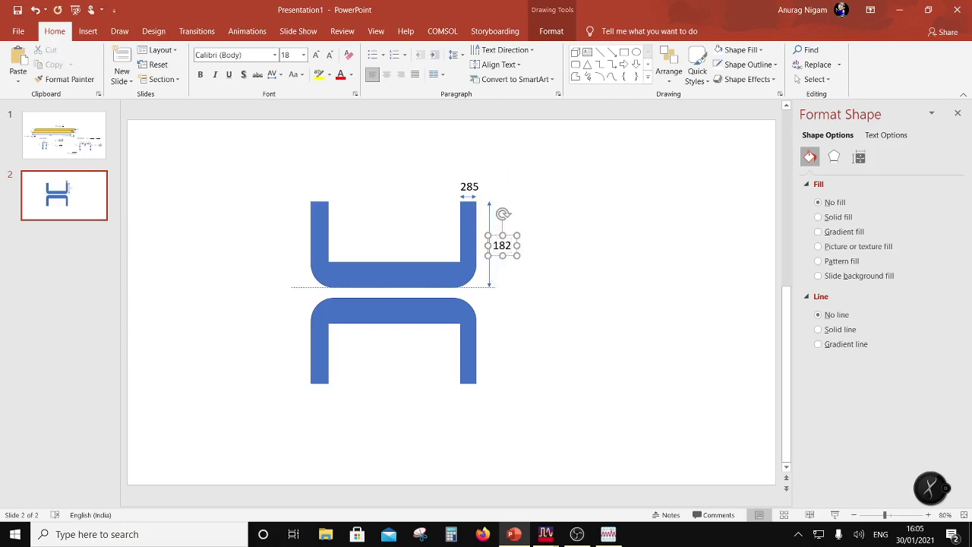
type("7")
left_click(515, 264)
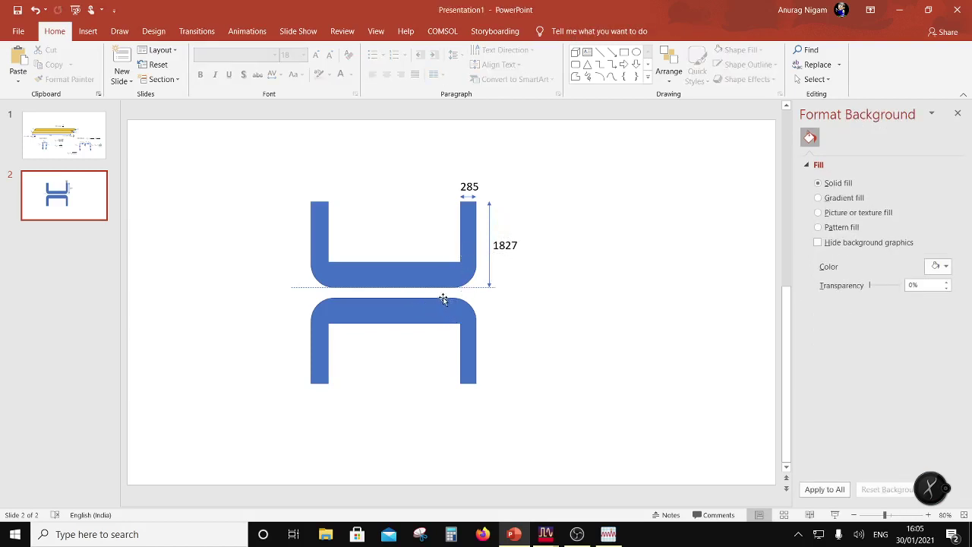
Step: Duplicate the dashed horizontal line and align the copy with the upper edge of the lower shape
left_click(475, 287)
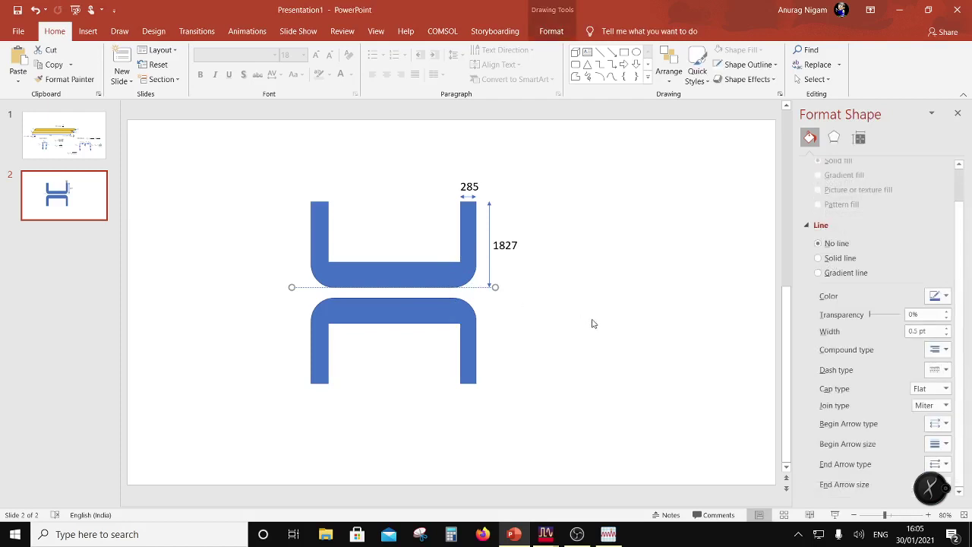
key("Down")
key("Right")
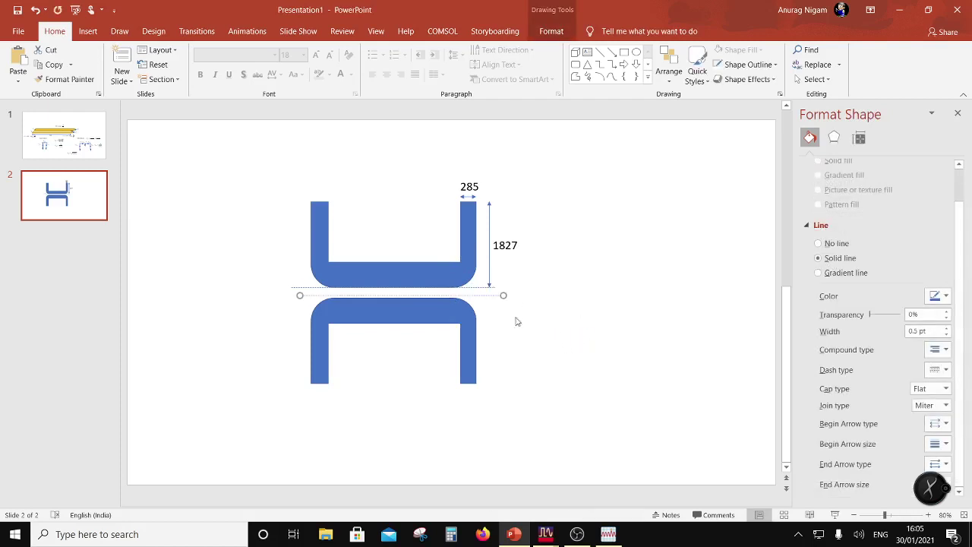
left_click_drag(497, 294, 489, 297)
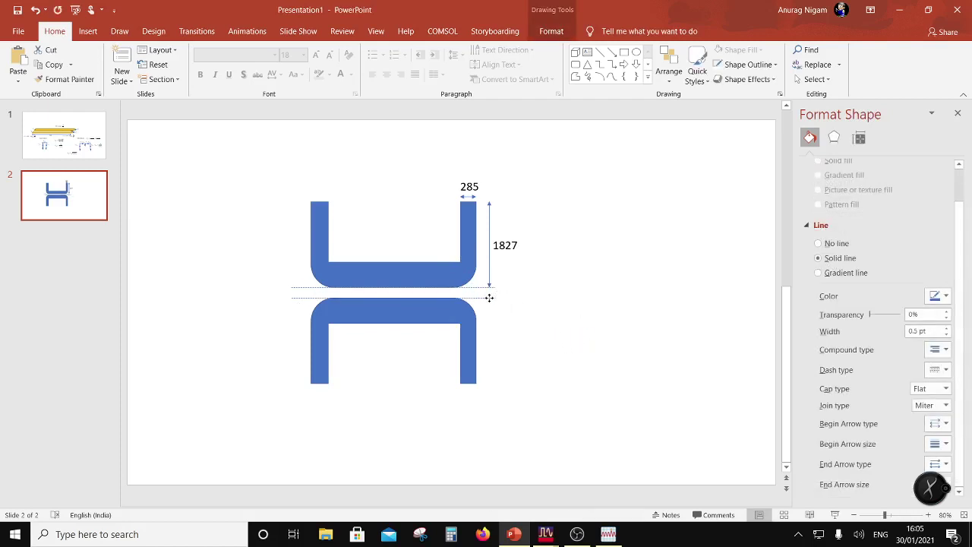
left_click(554, 309)
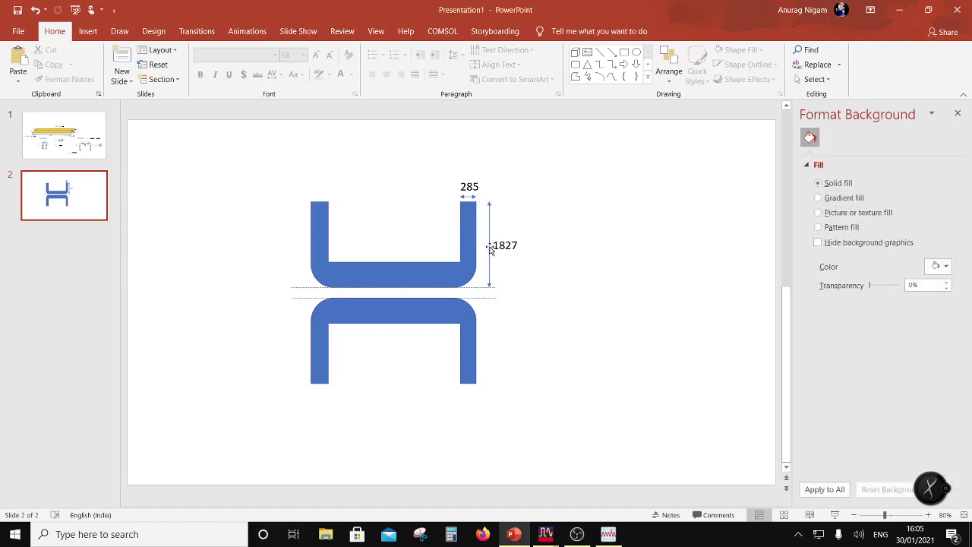
Step: Duplicate the vertical dimension arrow and shorten the copy to span the gap between the two dashed lines
left_click(490, 250)
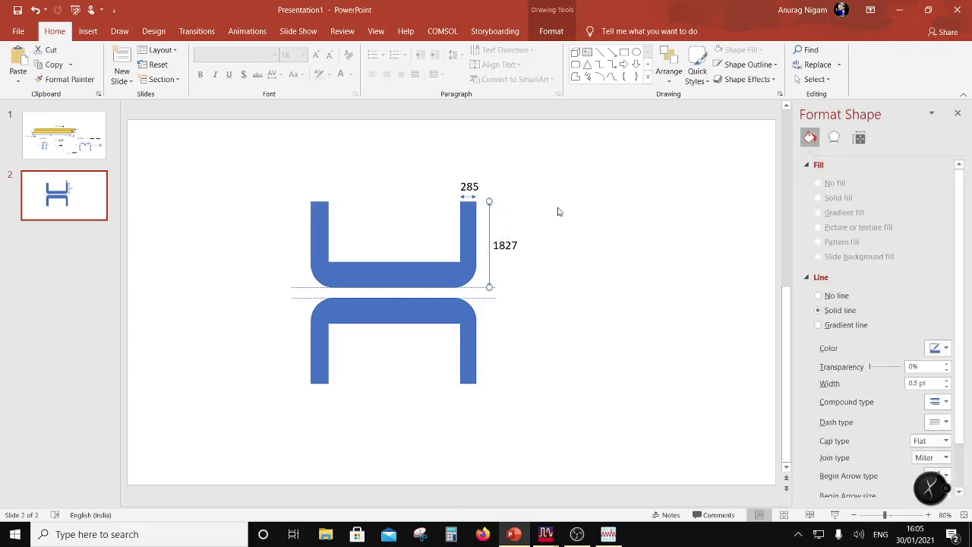
key("ctrl+d")
key("Left")
key("Left")
key("Left")
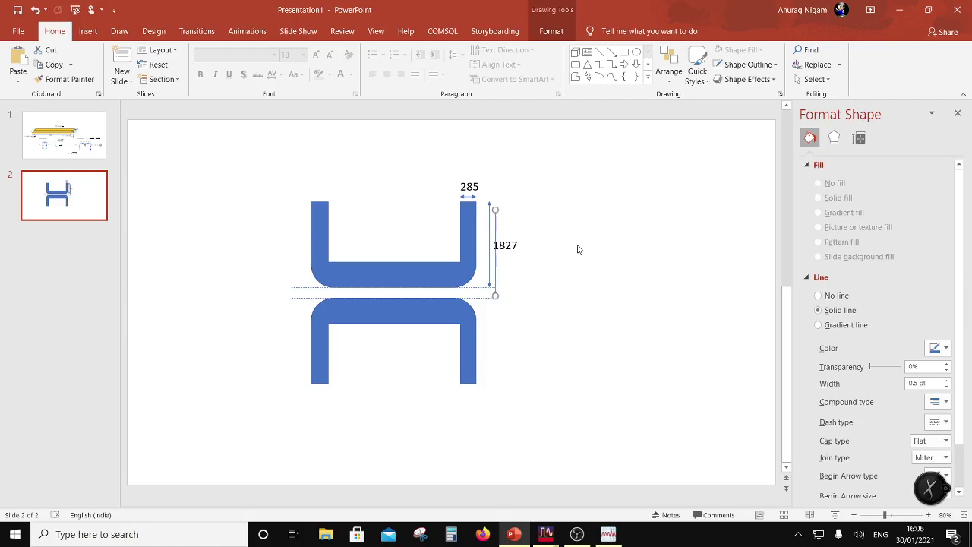
key("shift+Down")
key("shift+Down")
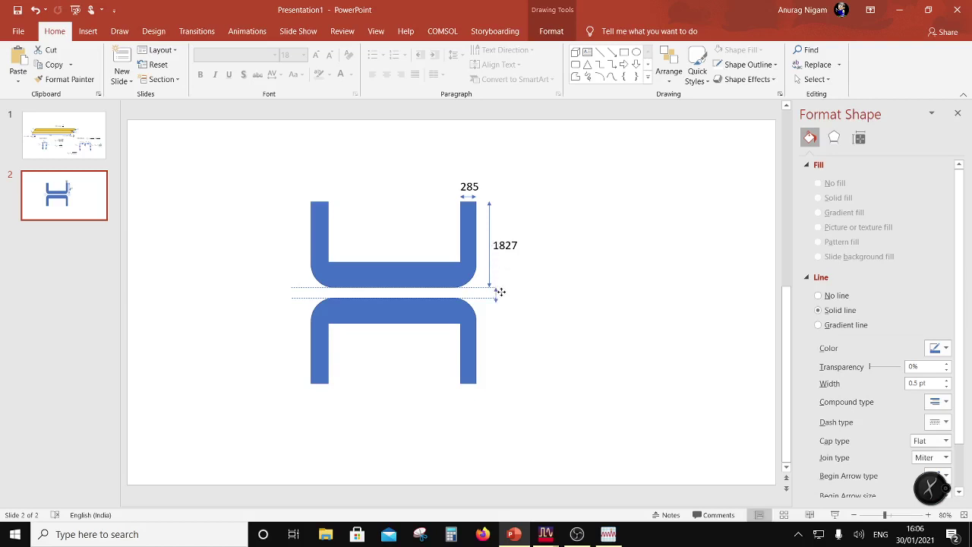
left_click(497, 290)
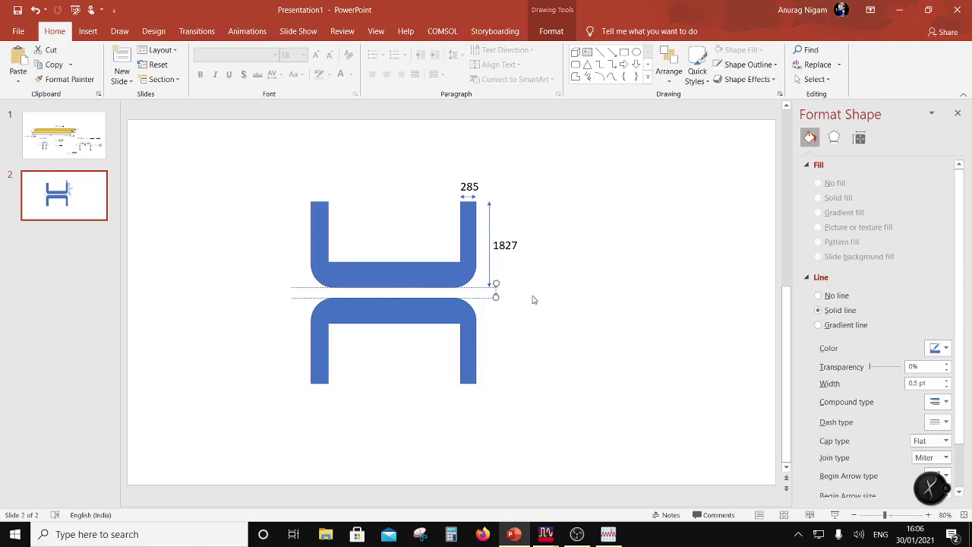
key("ctrl+z")
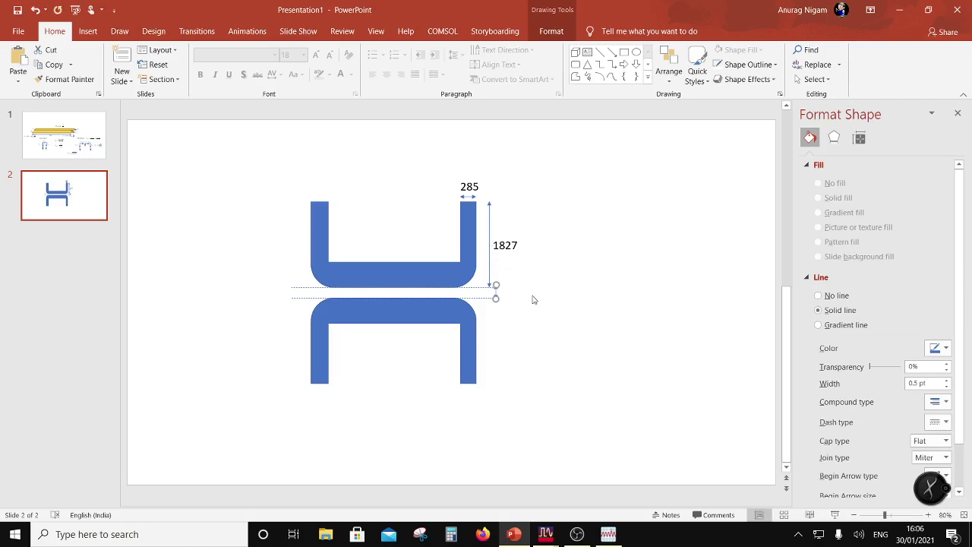
Step: Copy the 1827 label beside the small gap arrow and select the copy's text for editing
left_click(514, 243)
left_click(514, 237)
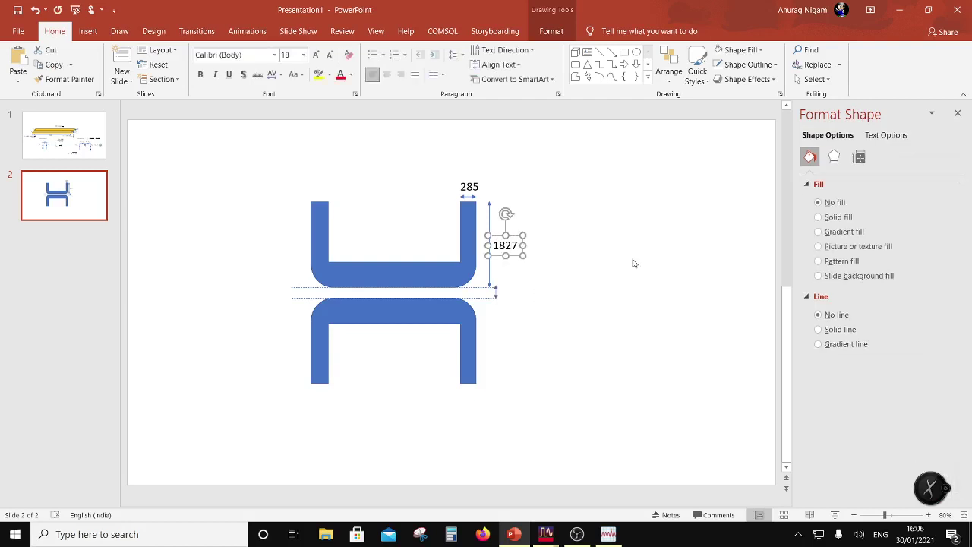
key("ctrl+c")
key("ctrl+v")
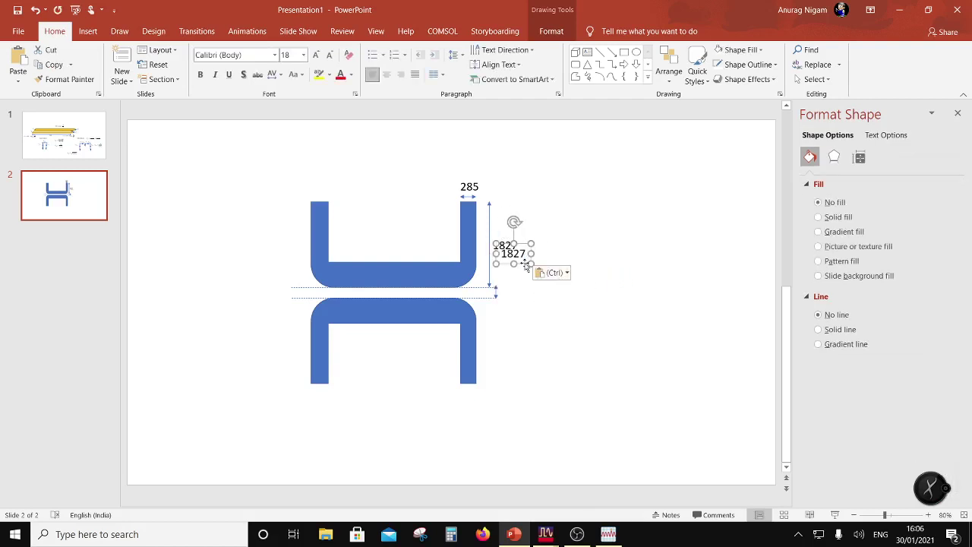
left_click_drag(524, 262, 523, 300)
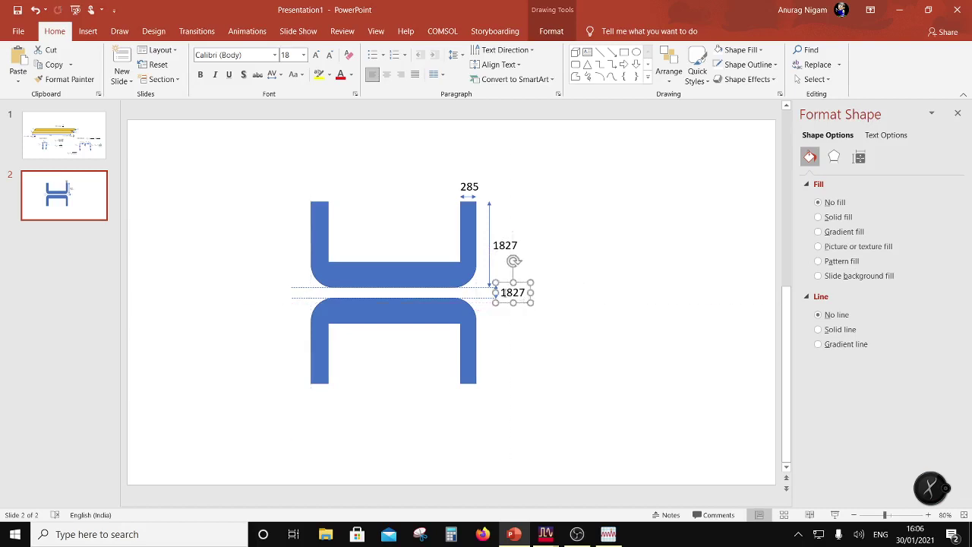
double_click(529, 293)
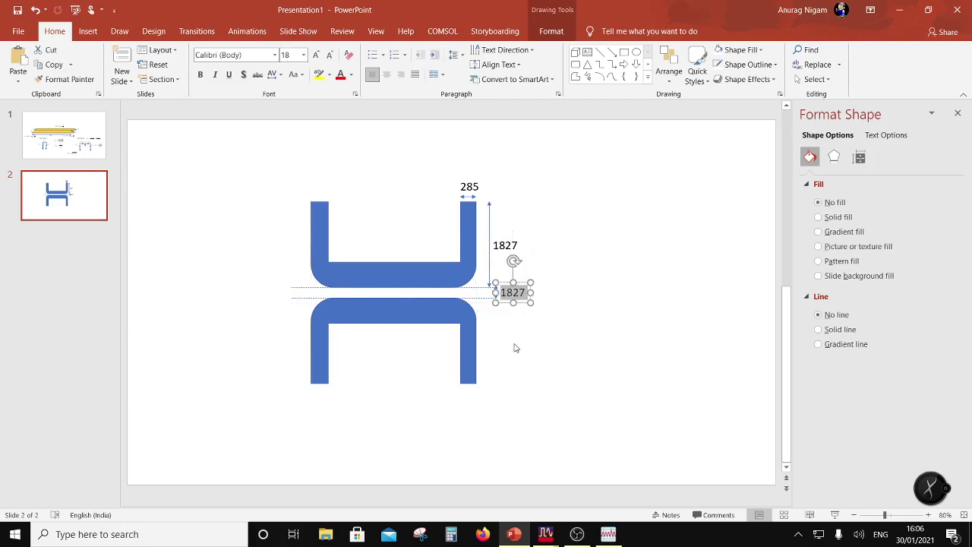
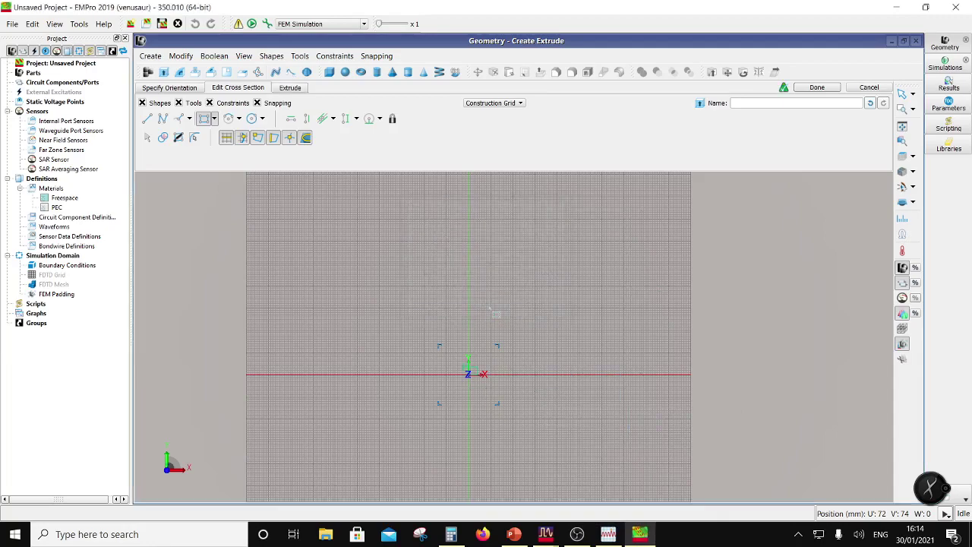
Step: In EMPro, try to draw a rectangle from the origin, 3.850 mm wide and 3.702 mm high, in the extrusion's cross section
scroll(633, 310, "down", 3)
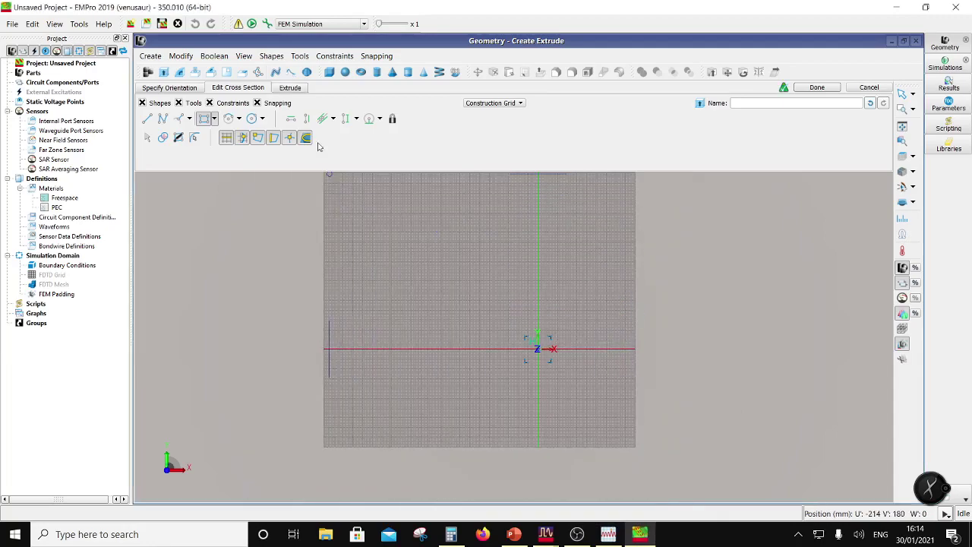
left_click(290, 89)
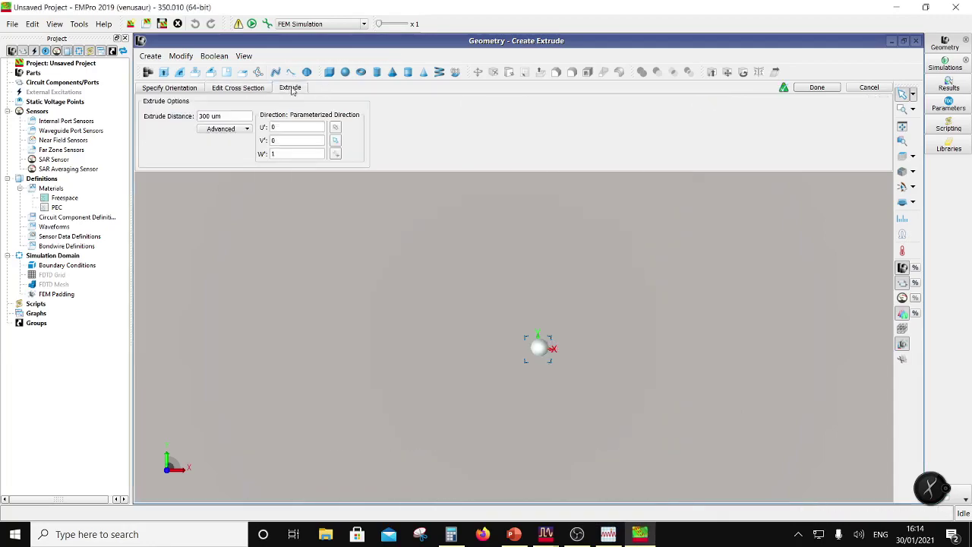
left_click(222, 88)
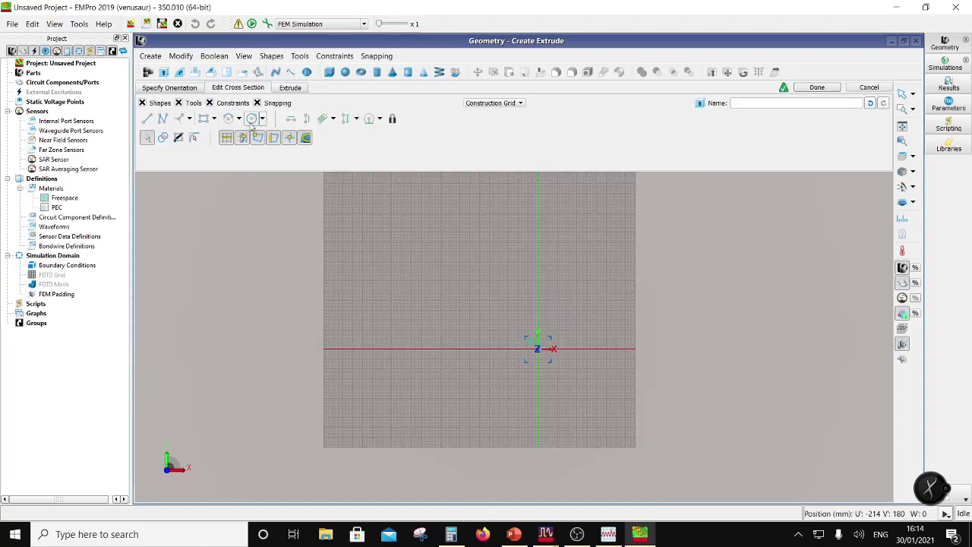
left_click(203, 119)
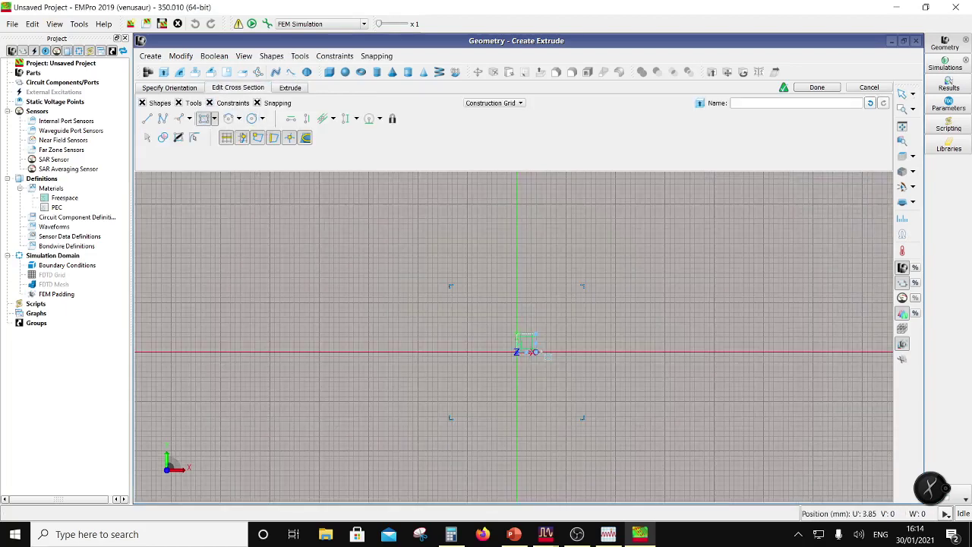
left_click(530, 350)
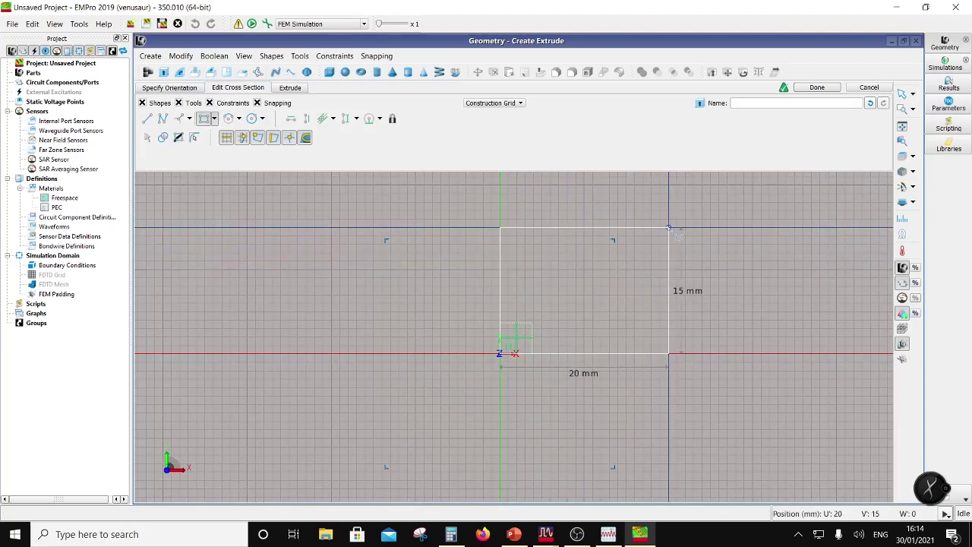
key("Tab")
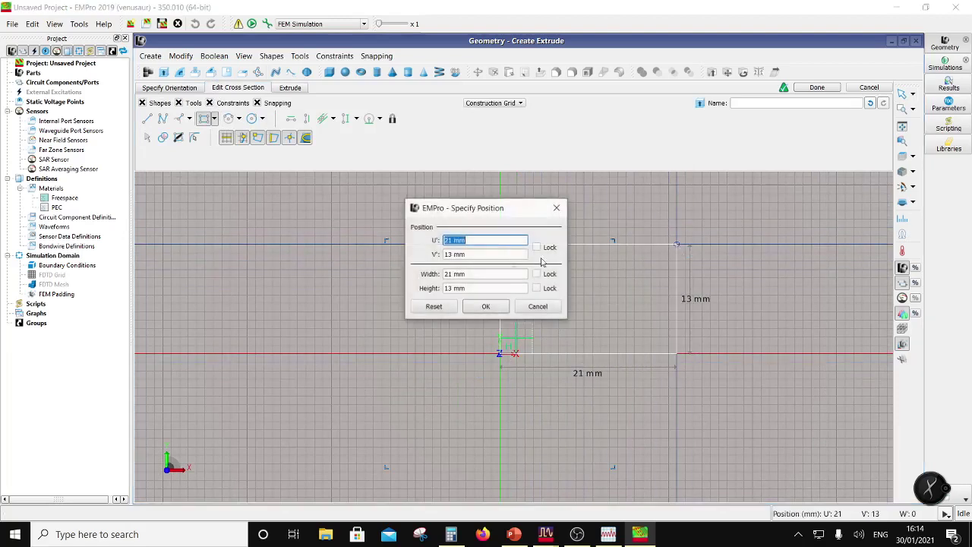
left_click(455, 274)
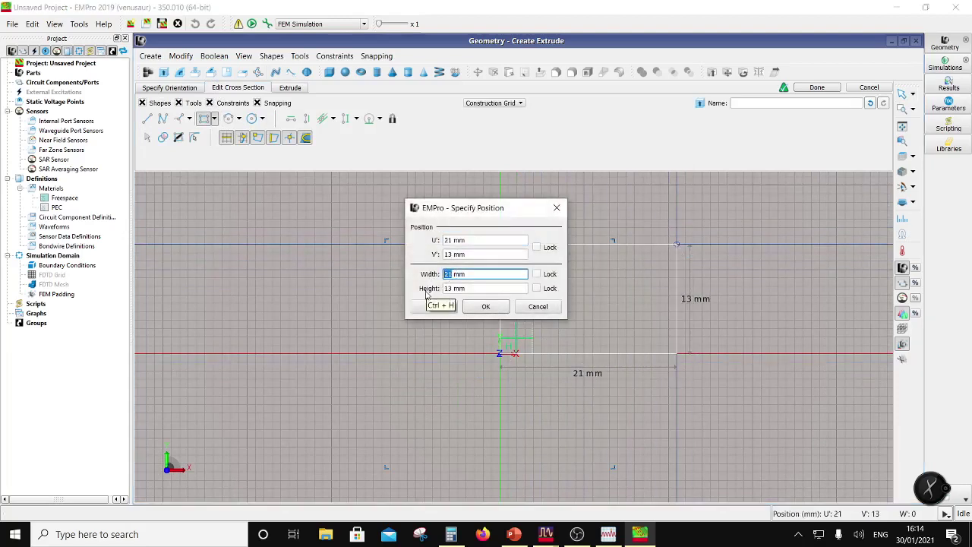
type("3.850")
key("Tab")
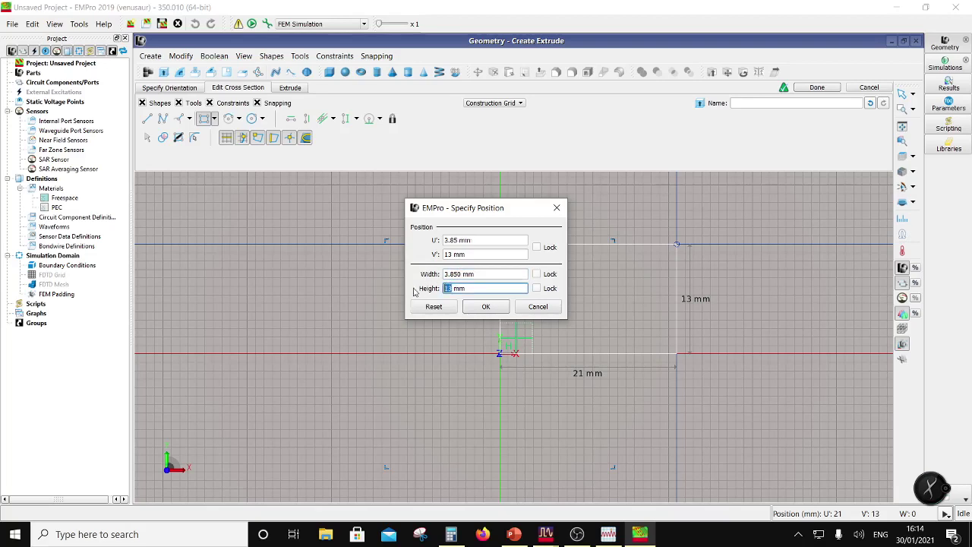
type("3")
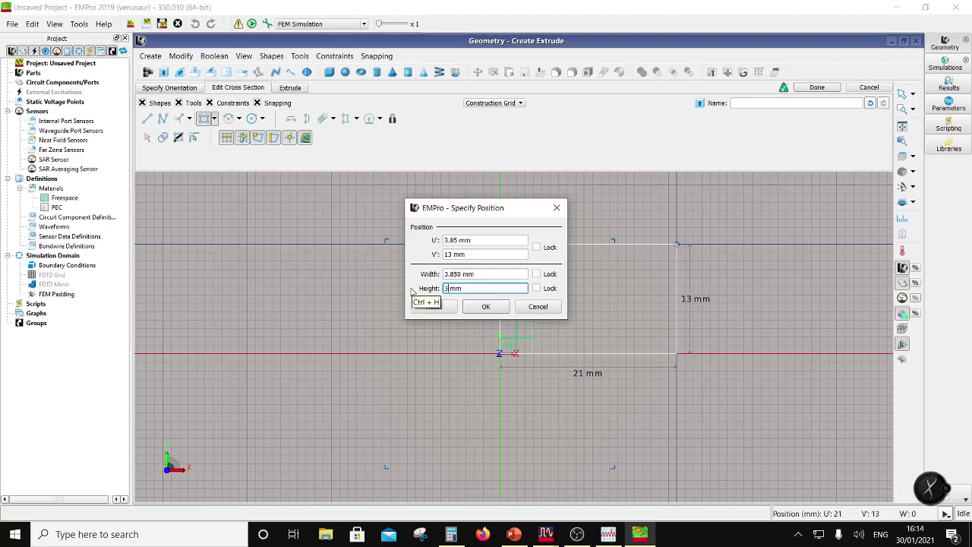
type(".702")
left_click(486, 306)
Step: Check the extrusion's distance and orientation settings and close its editor without keeping the part
scroll(741, 250, "down", 2)
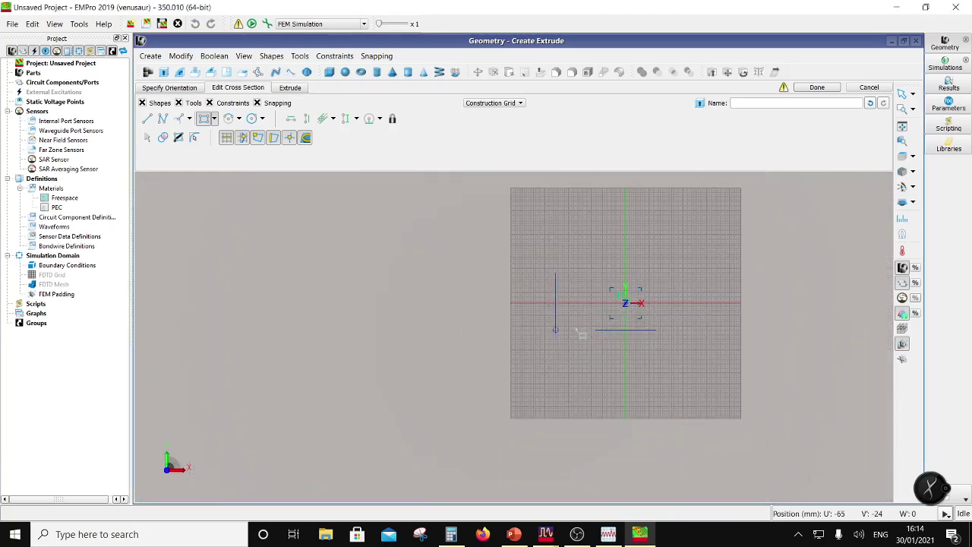
scroll(693, 226, "up", 1)
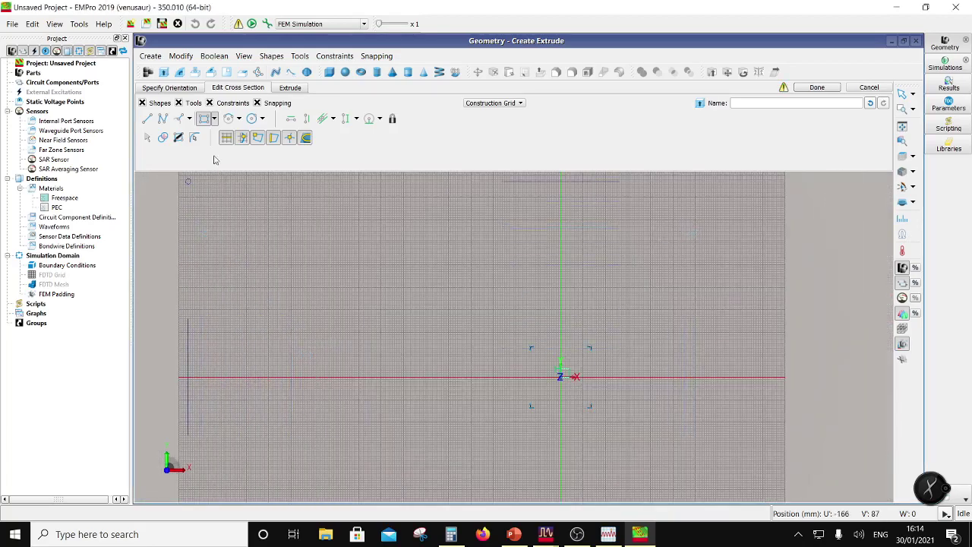
left_click(293, 88)
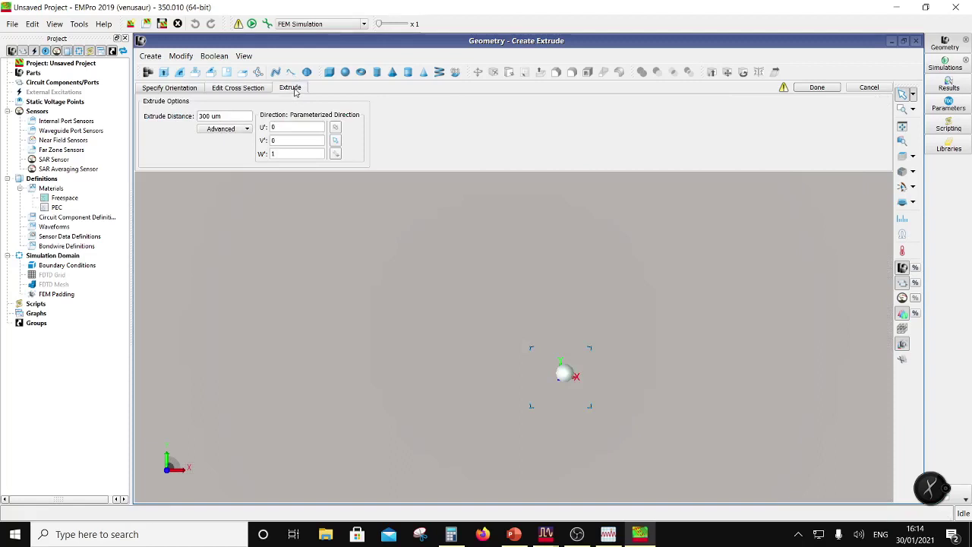
left_click(173, 90)
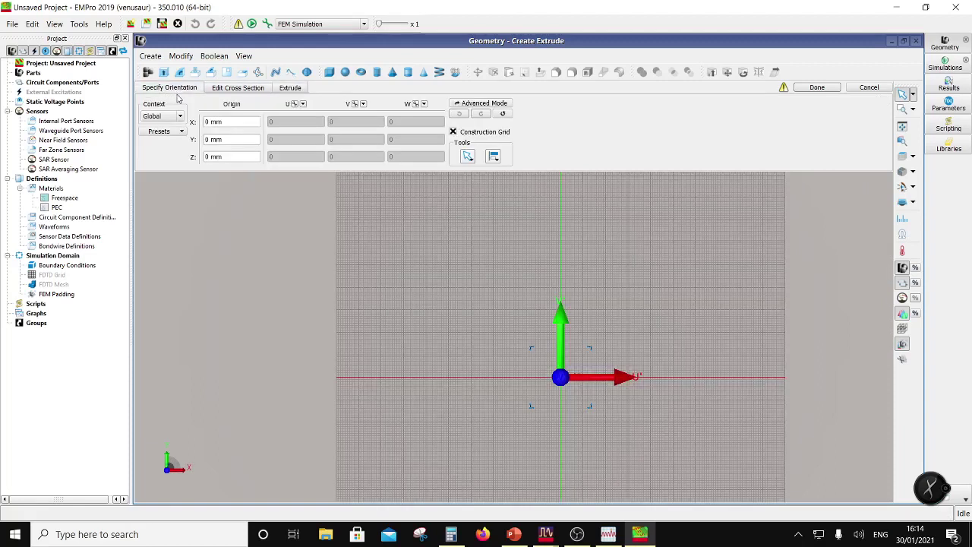
mouse_move(784, 89)
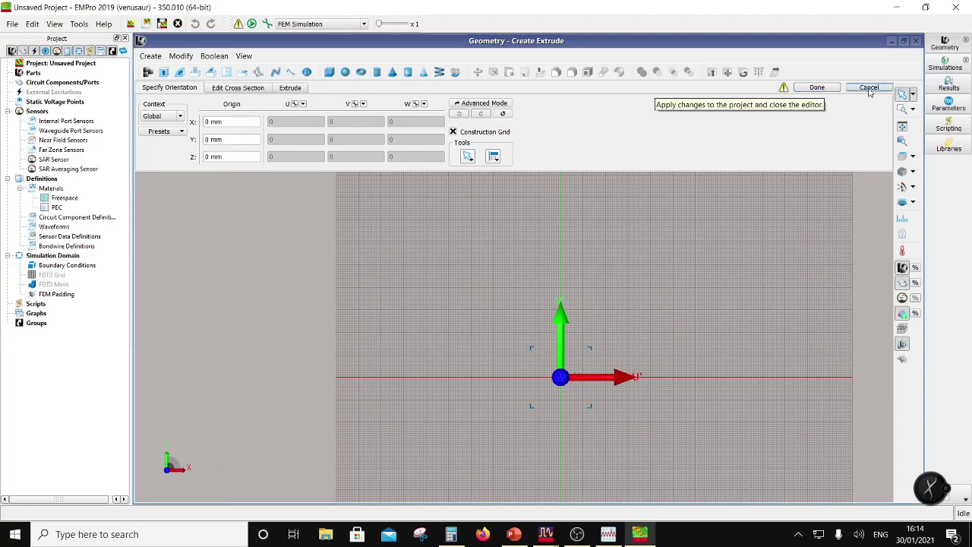
left_click(817, 87)
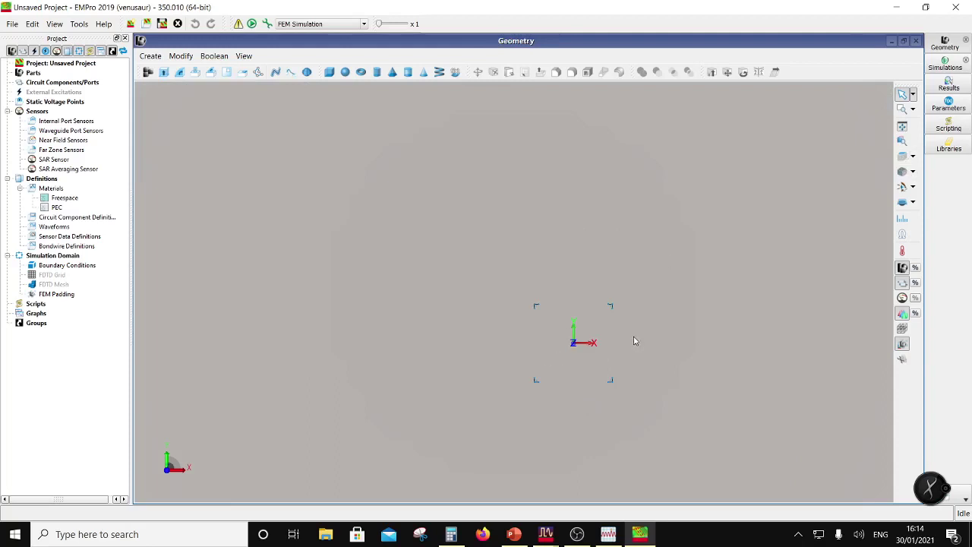
scroll(635, 341, "up", 5)
left_click(163, 73)
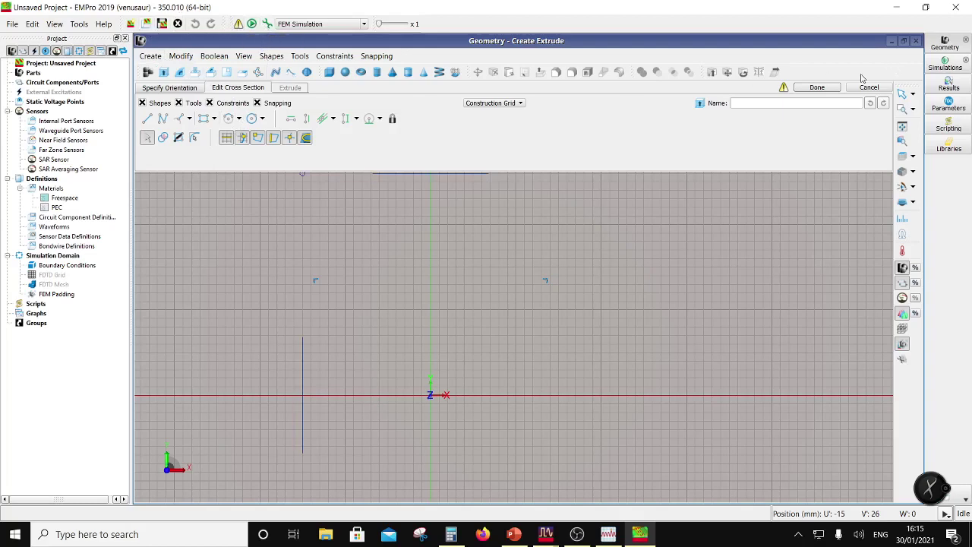
left_click(880, 89)
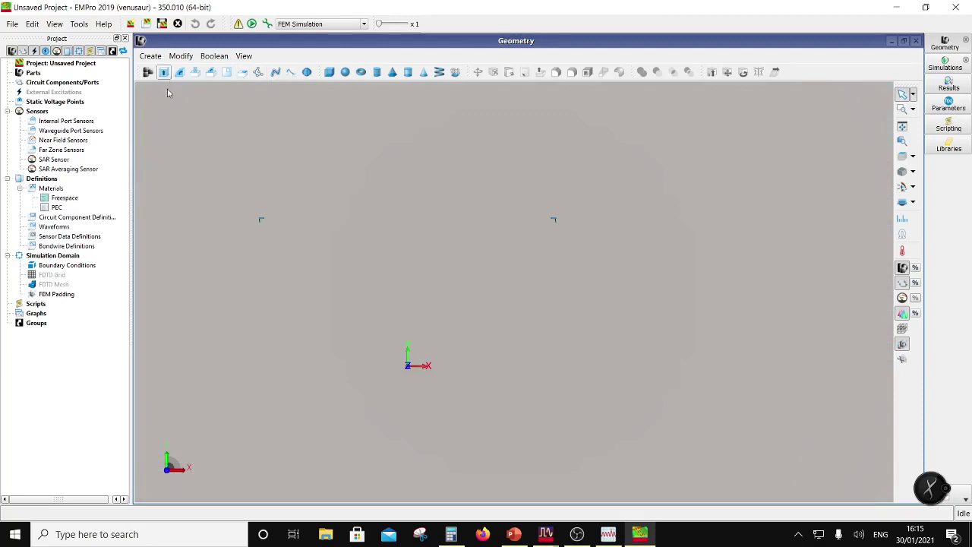
mouse_move(578, 534)
left_click(258, 438)
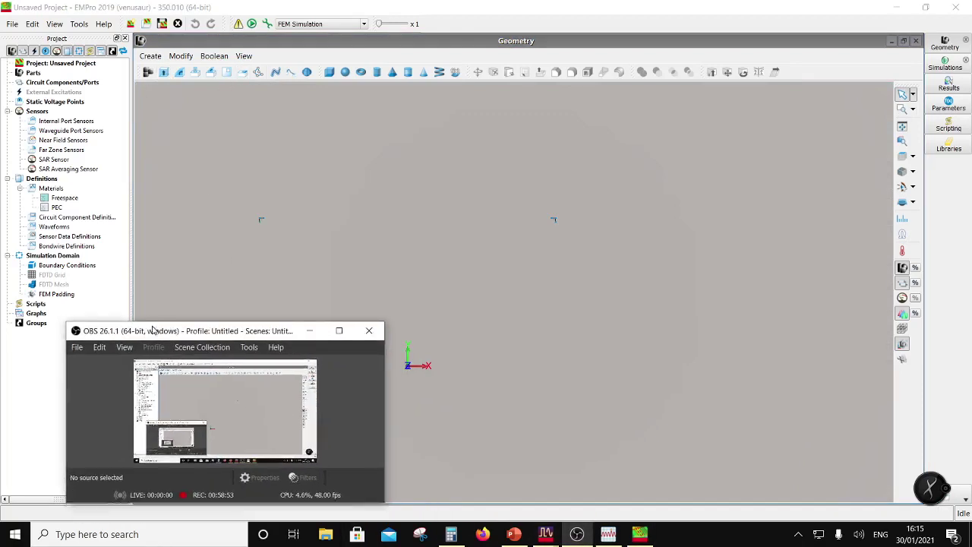
left_click_drag(156, 328, 131, 487)
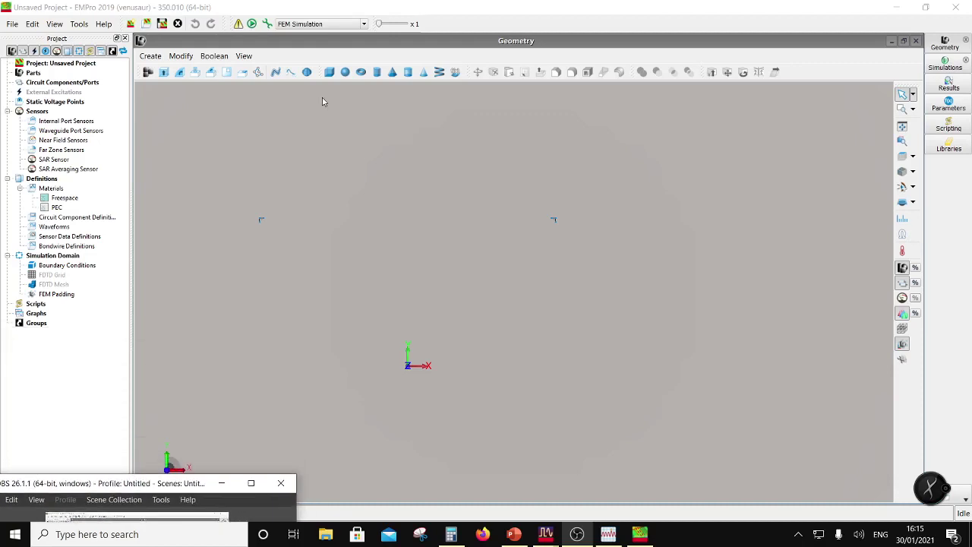
Step: Start a new extrusion and draw a cross-section rectangle from the origin, 3.850 mm wide and 3.702 mm high
left_click(164, 72)
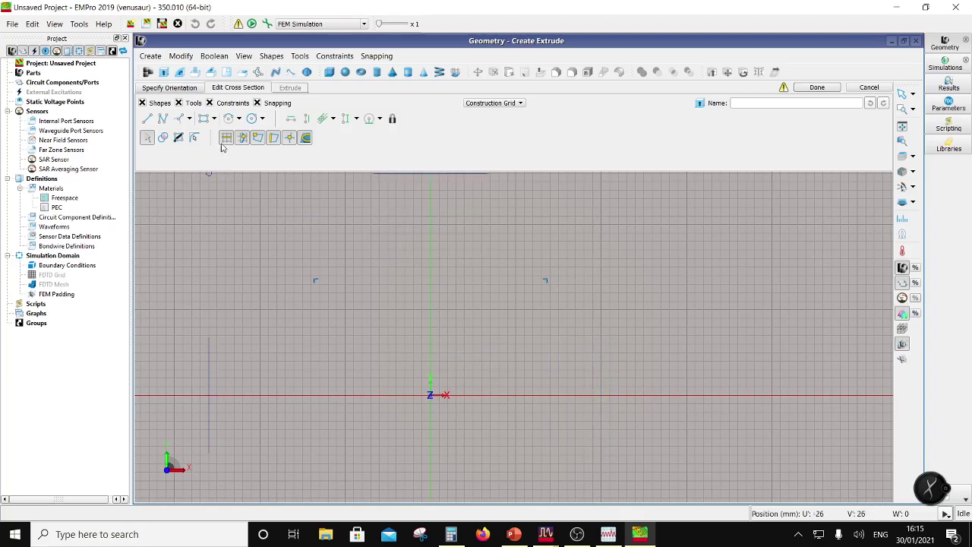
left_click(203, 119)
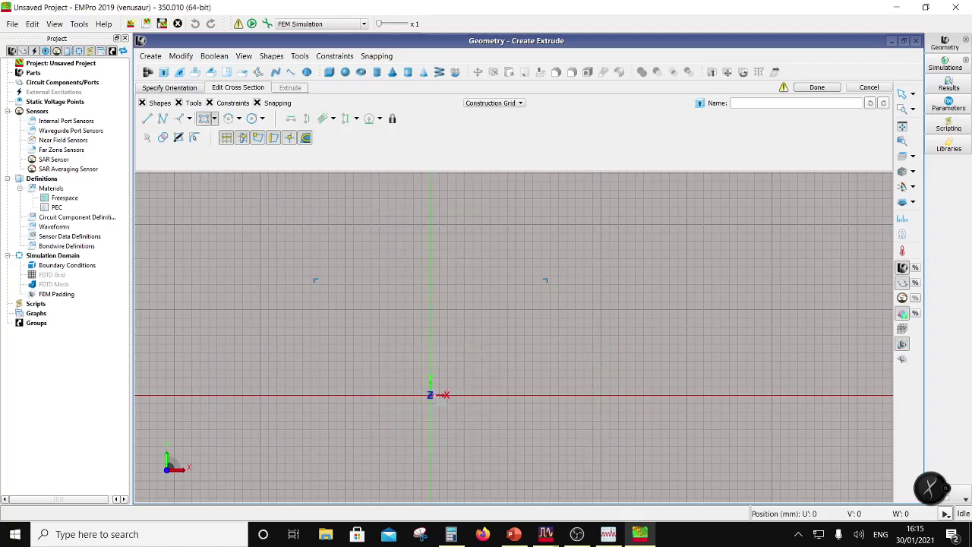
left_click(430, 395)
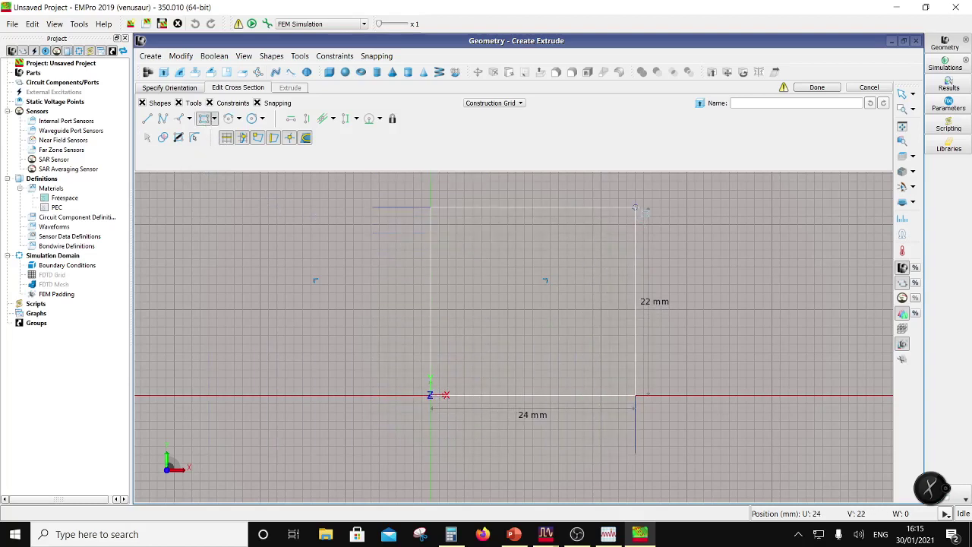
key("Tab")
double_click(453, 274)
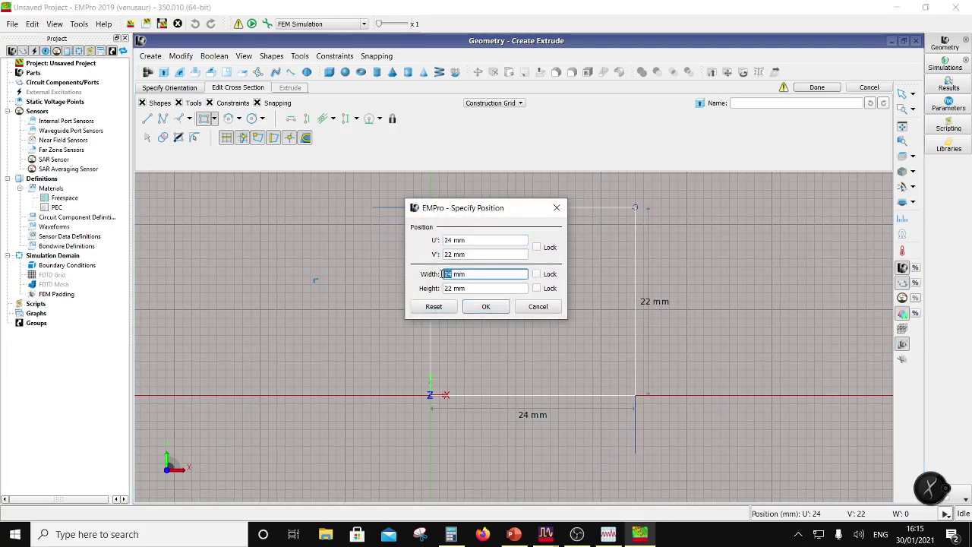
type("3")
key("BackSpace")
type(".850")
left_click(453, 290)
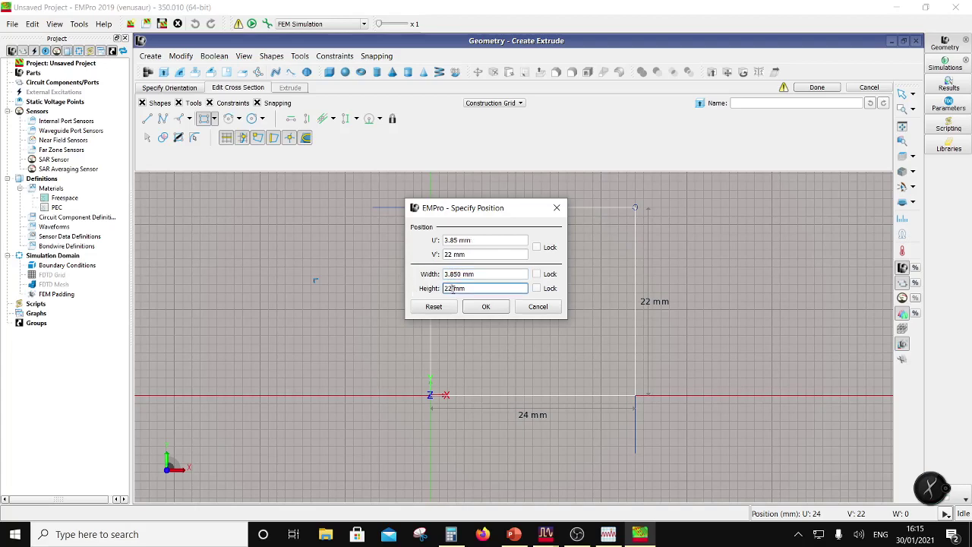
type("3.70")
left_click(486, 306)
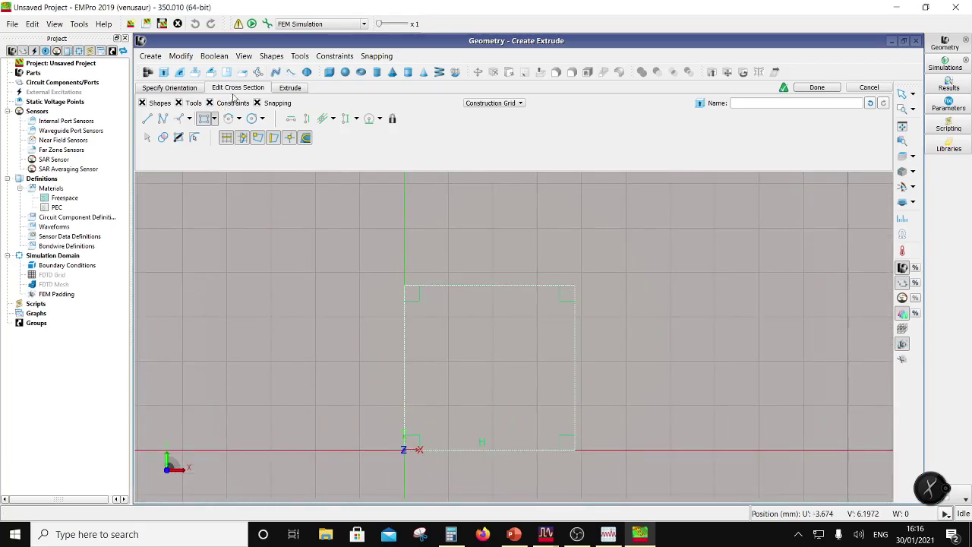
Step: Set the extrusion distance to 9 um, name the part Gnd and finish it
left_click(290, 88)
double_click(211, 118)
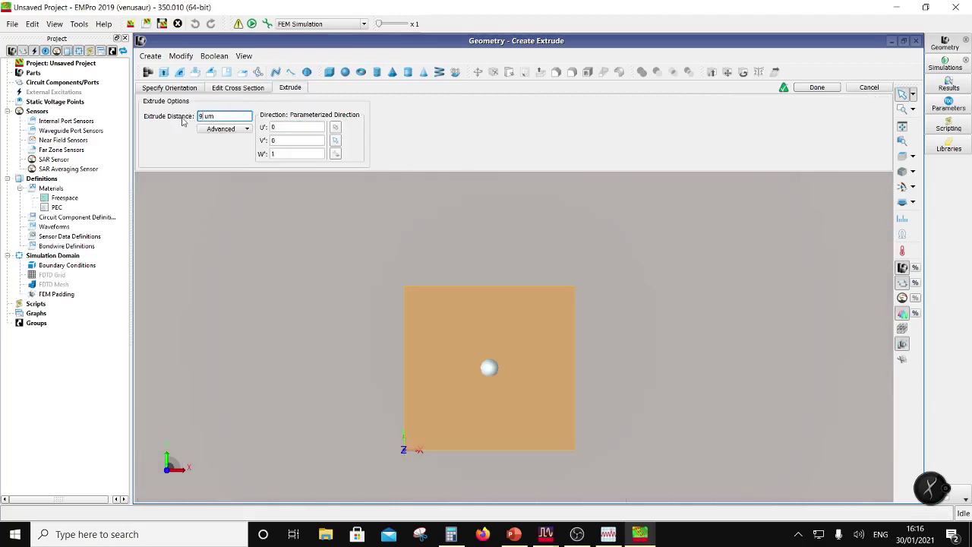
left_click(231, 89)
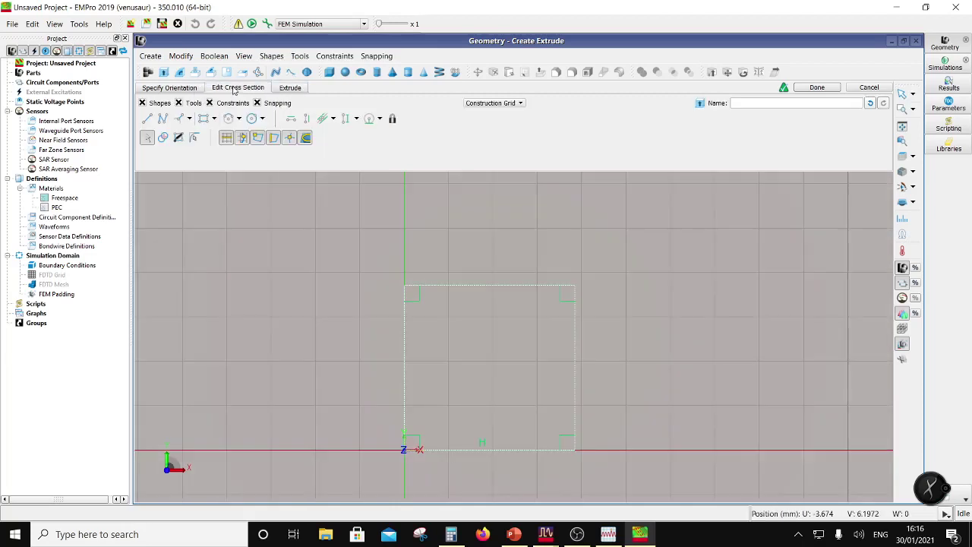
left_click(787, 103)
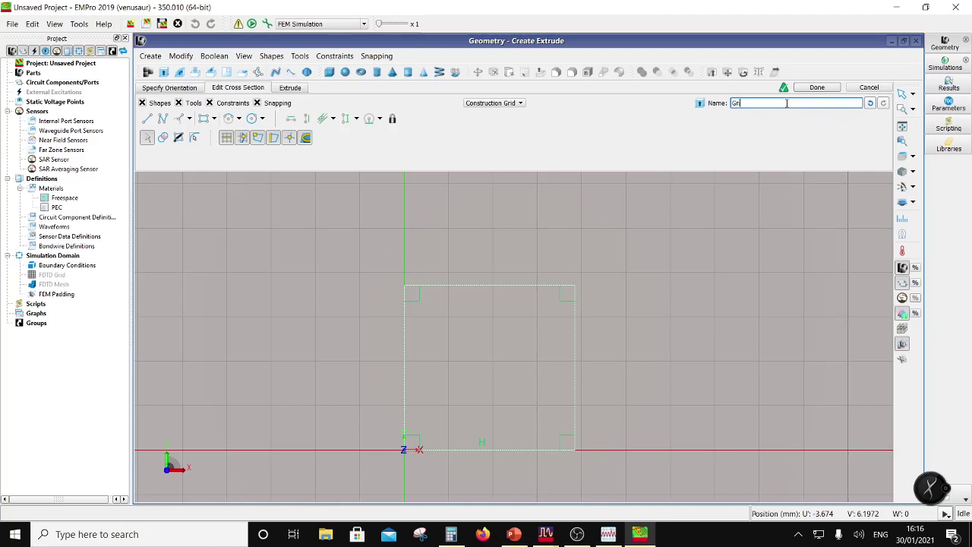
type("Gnd")
left_click(817, 87)
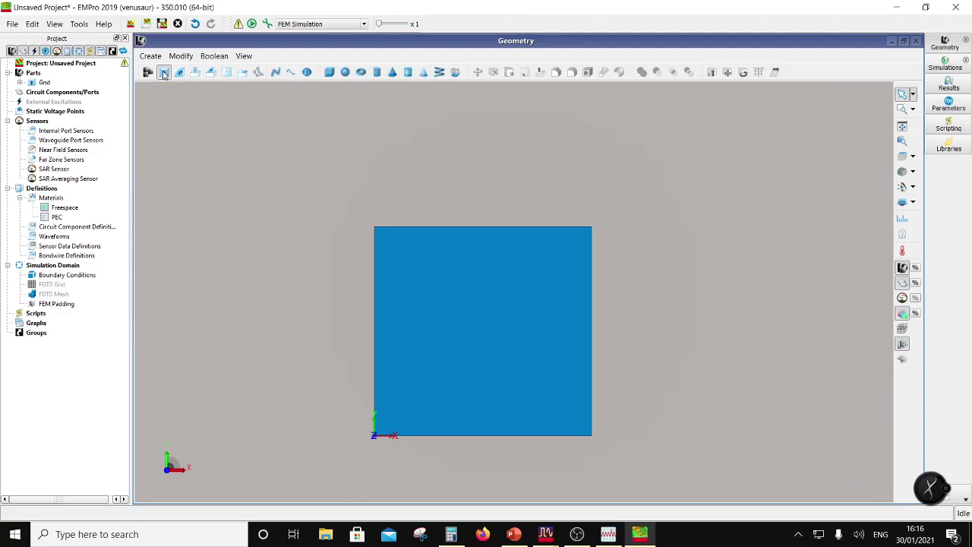
Step: Start a second extrusion and set the Z value of its origin to 9 um
left_click(164, 73)
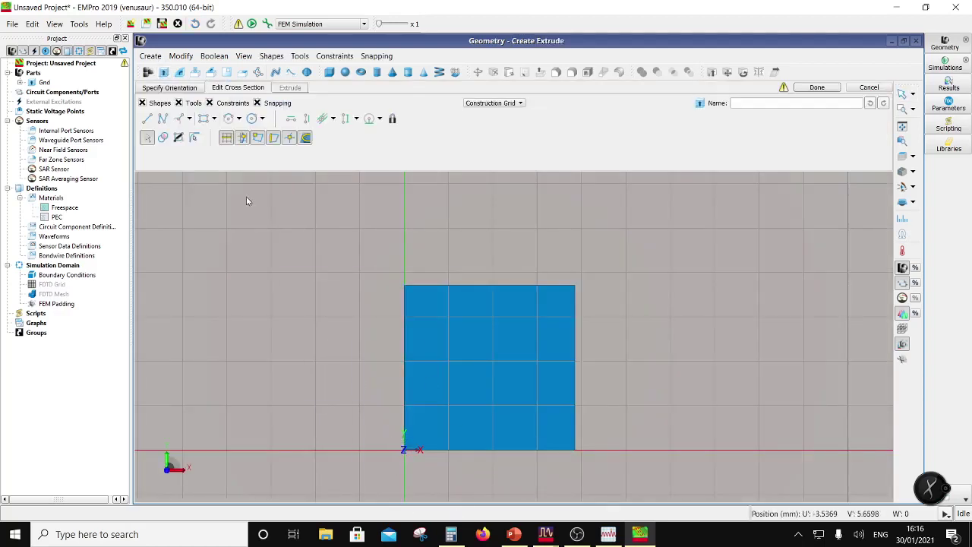
left_click(169, 88)
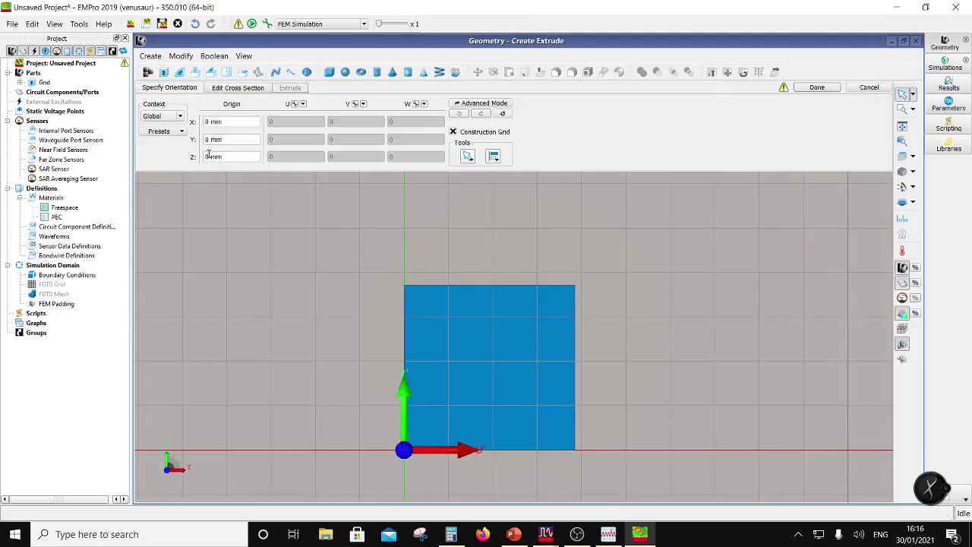
left_click(209, 156)
type("90")
Step: Draw the cross-section rectangle from the origin to the opposite corner of the Gnd part, 3.85 by 3.702 mm
left_click(237, 87)
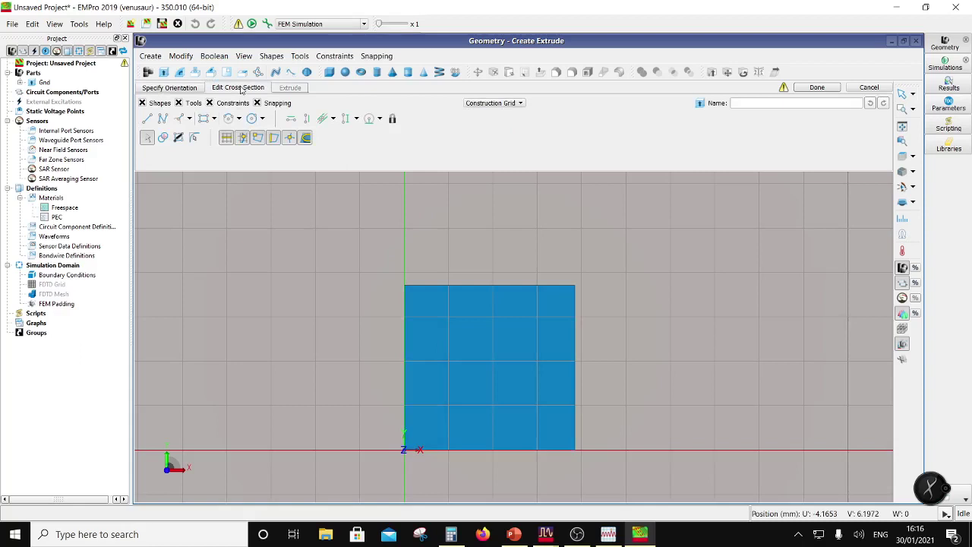
left_click(203, 118)
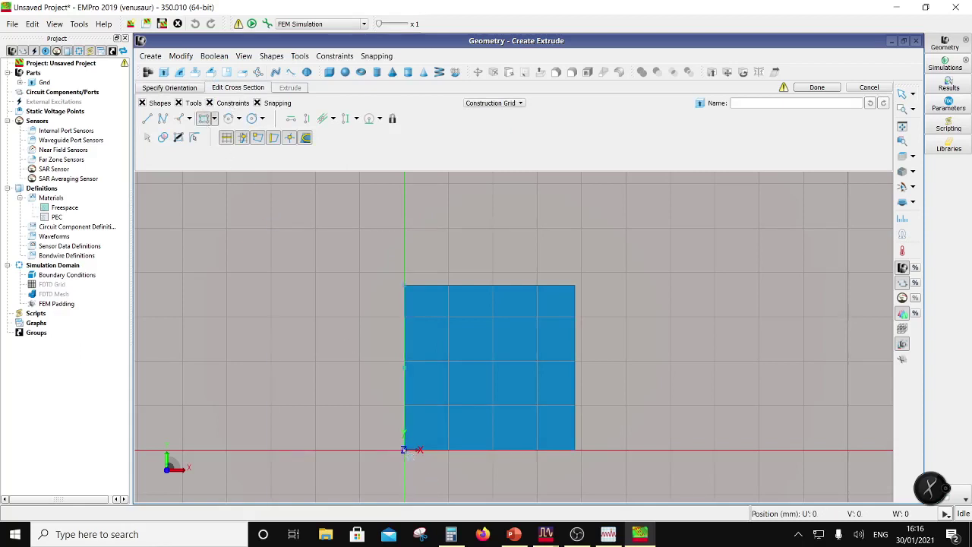
left_click(403, 449)
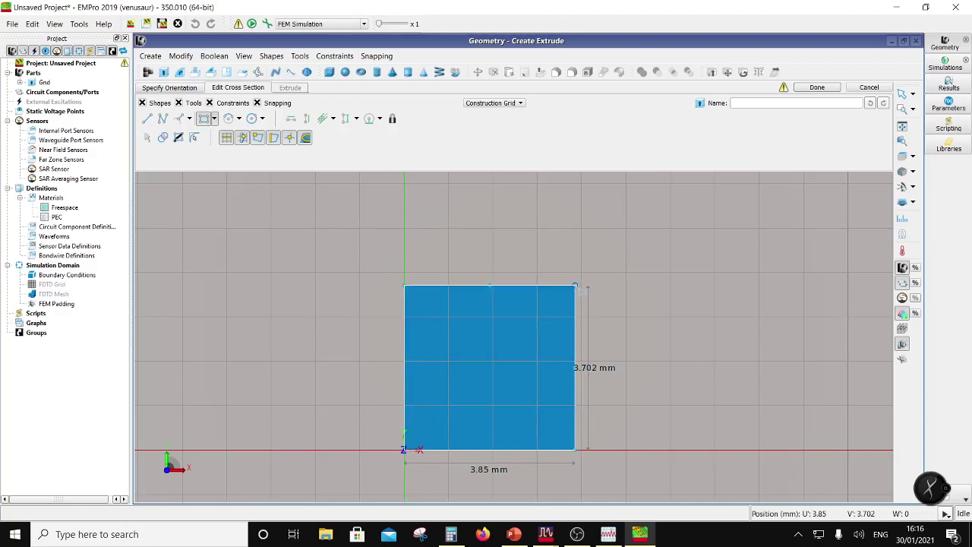
left_click(575, 287)
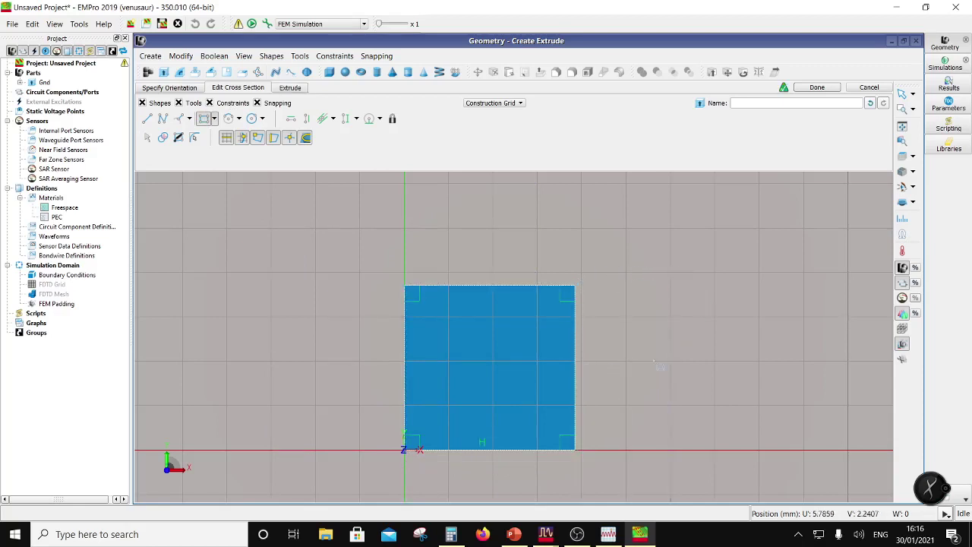
key("Escape")
Step: Extrude the second rectangle by 194 um, name the part Sub and finish it
left_click(290, 87)
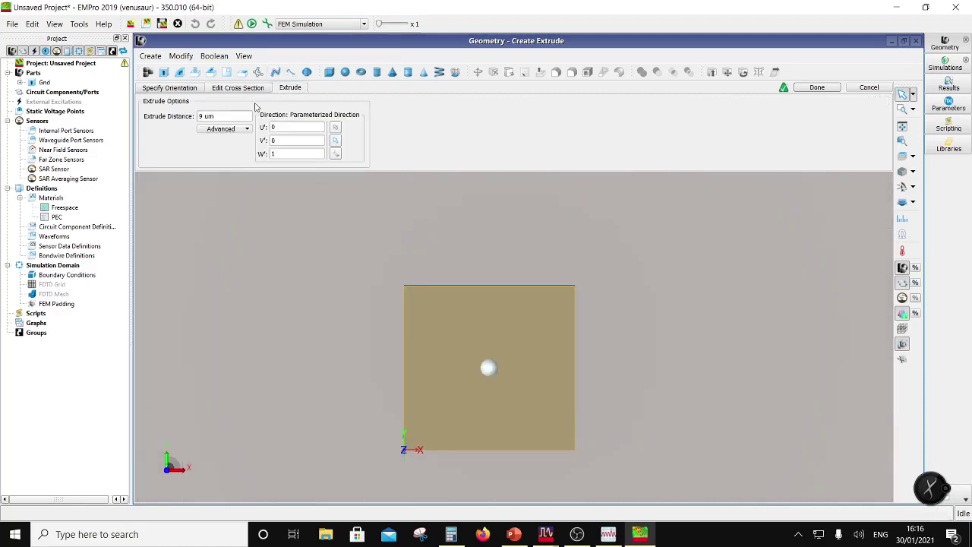
double_click(203, 116)
left_click(238, 88)
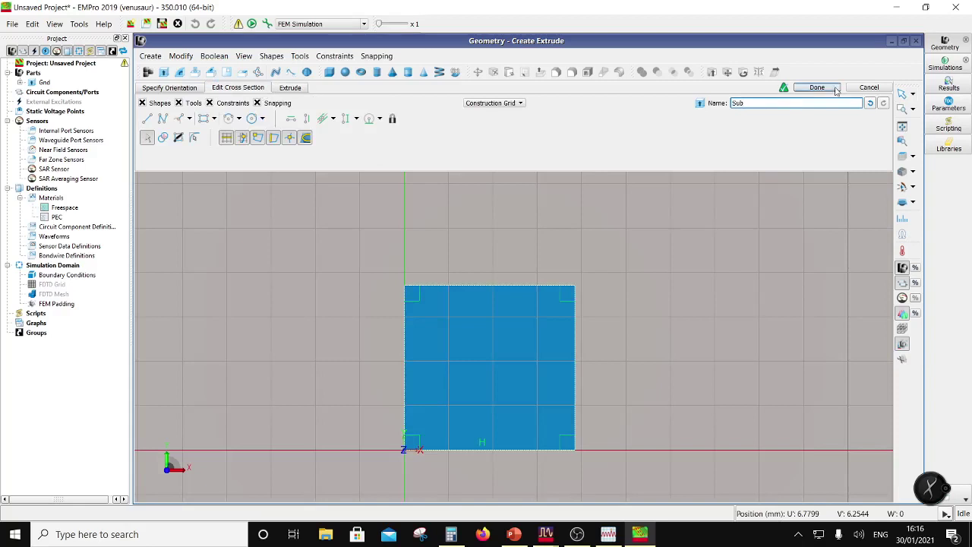
left_click(301, 87)
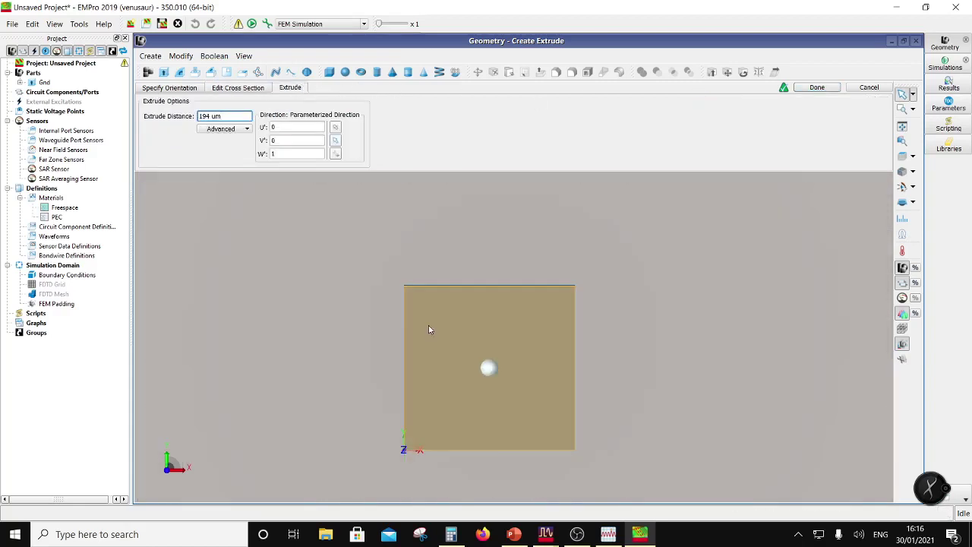
mouse_move(428, 327)
middle_mouse_down()
mouse_move(458, 269)
mouse_move(417, 325)
mouse_move(465, 344)
mouse_move(458, 348)
mouse_move(450, 313)
middle_mouse_up()
scroll(416, 327, "up", 3)
scroll(417, 326, "up", 2)
scroll(456, 342, "up", 5)
scroll(456, 313, "down", 5)
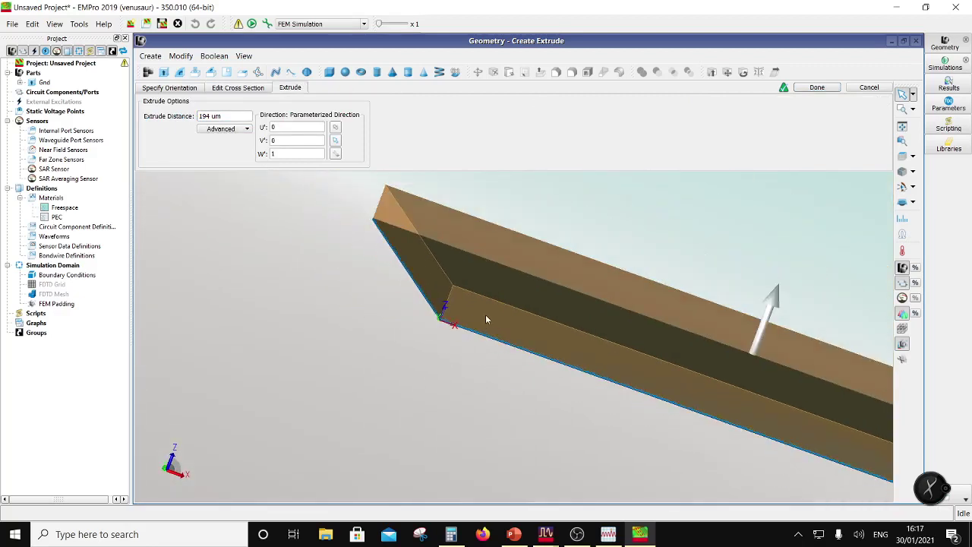
left_click(817, 88)
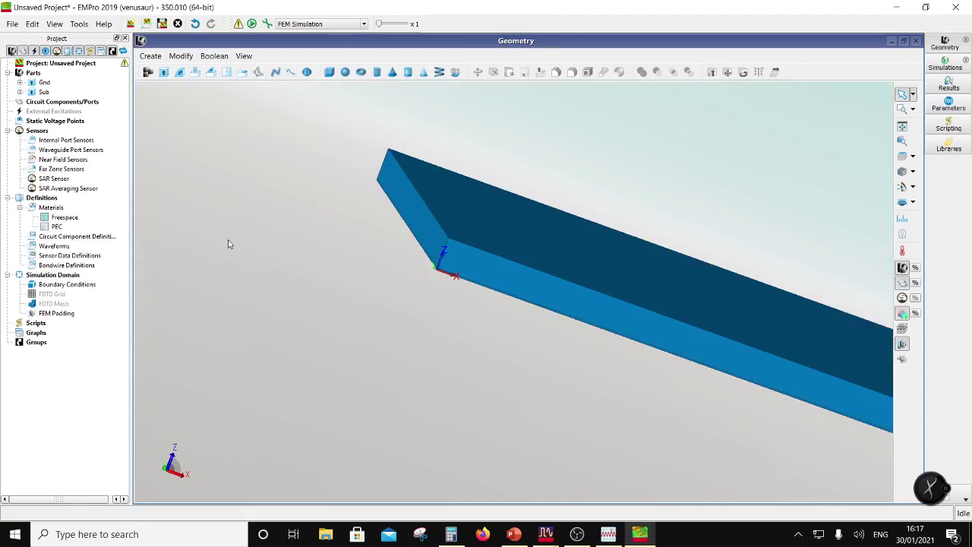
Step: Start a third extrusion and set the Z value of its origin to 203 um
left_click(903, 156)
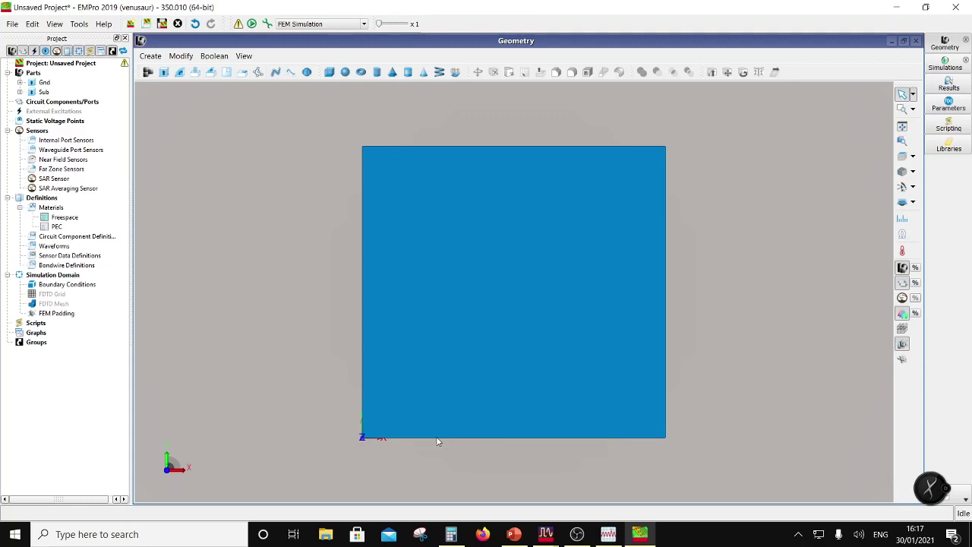
left_click(163, 72)
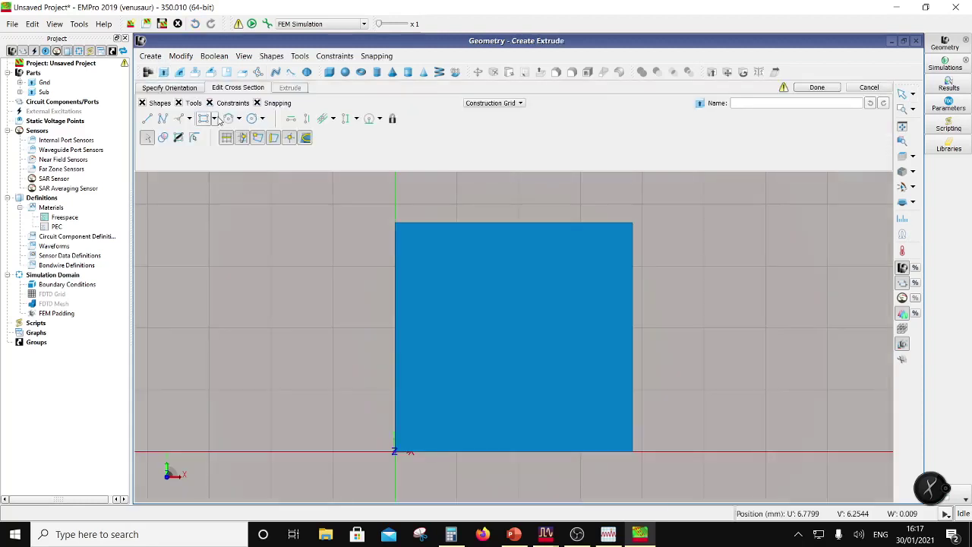
left_click(167, 88)
double_click(209, 156)
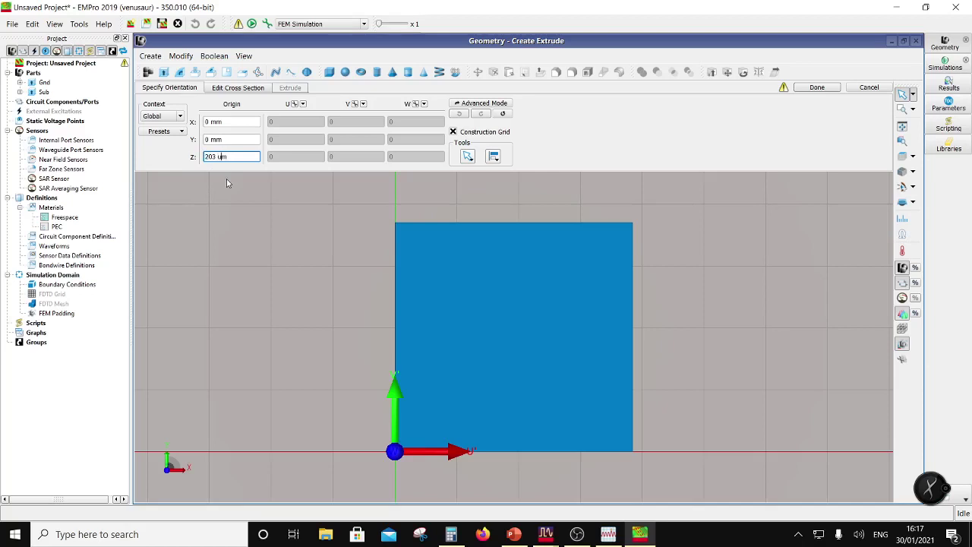
Step: Start a cross-section rectangle with its first corner at U' 0.1 mm and V' 0 mm on the substrate's lower edge
left_click(234, 89)
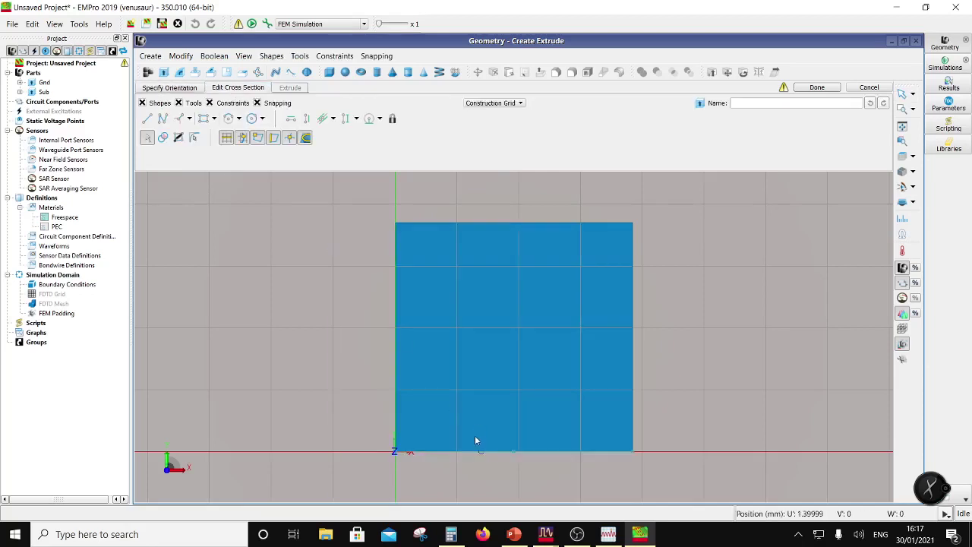
left_click(204, 119)
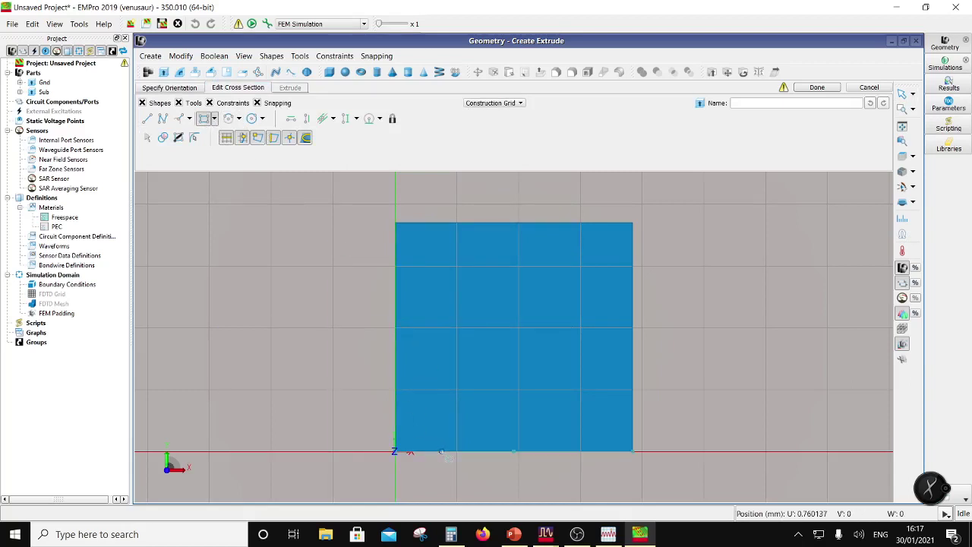
key("Tab")
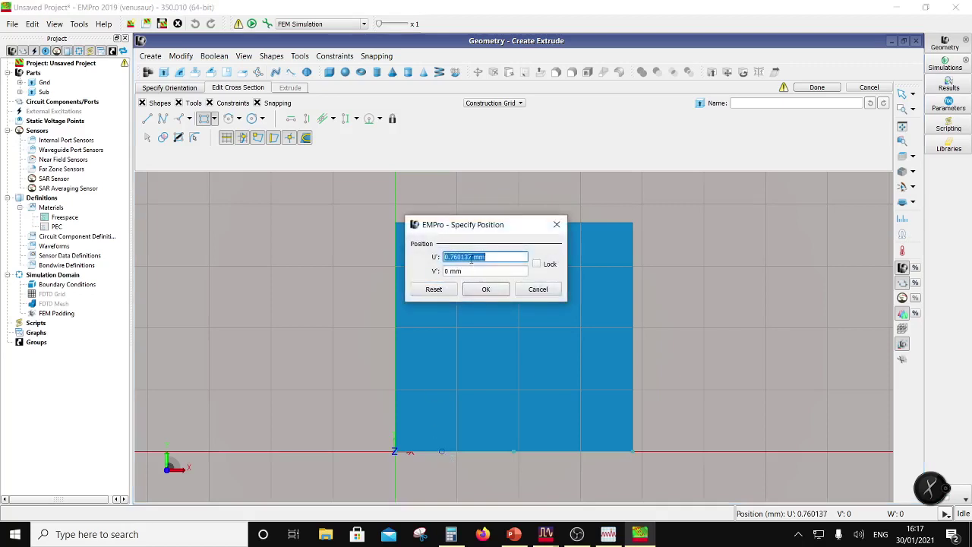
left_click_drag(471, 257, 454, 261)
type("0.1")
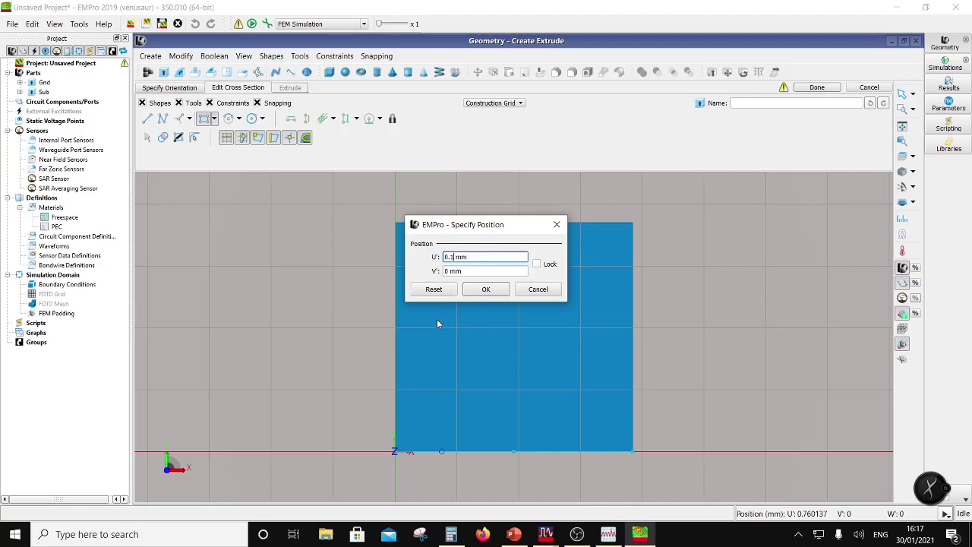
left_click(483, 289)
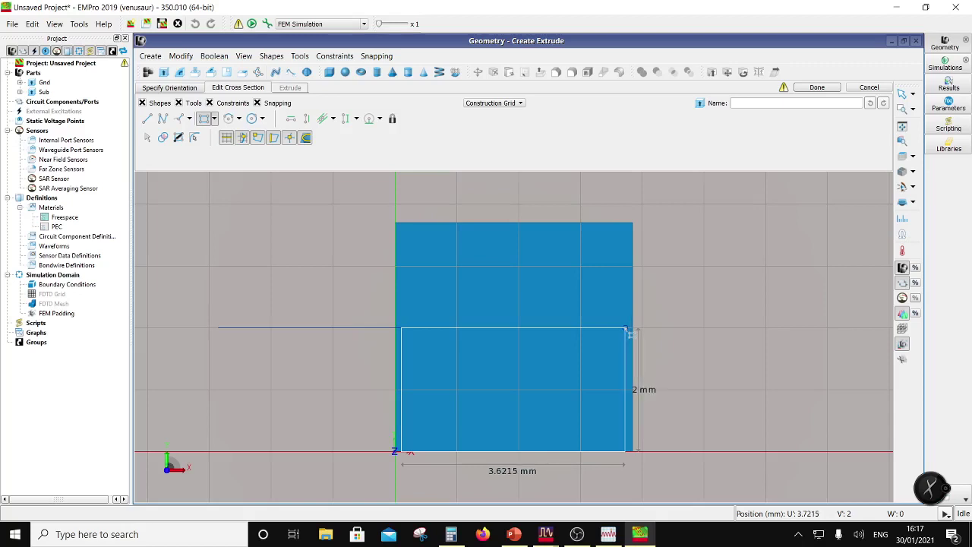
left_click(401, 452)
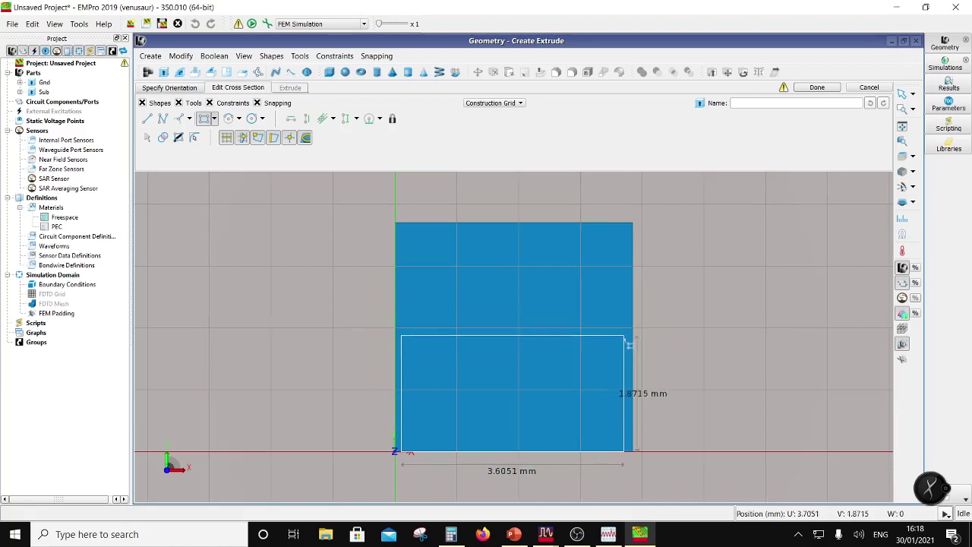
Step: Set the rectangle's width to 3.650 mm, refine the decimals of its height and place its opposite corner
key("Tab")
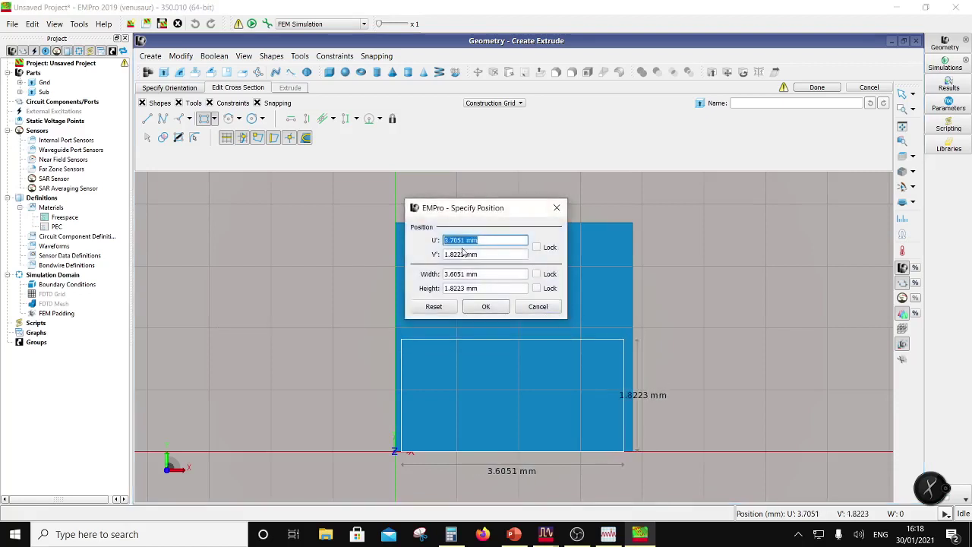
left_click_drag(466, 275, 454, 275)
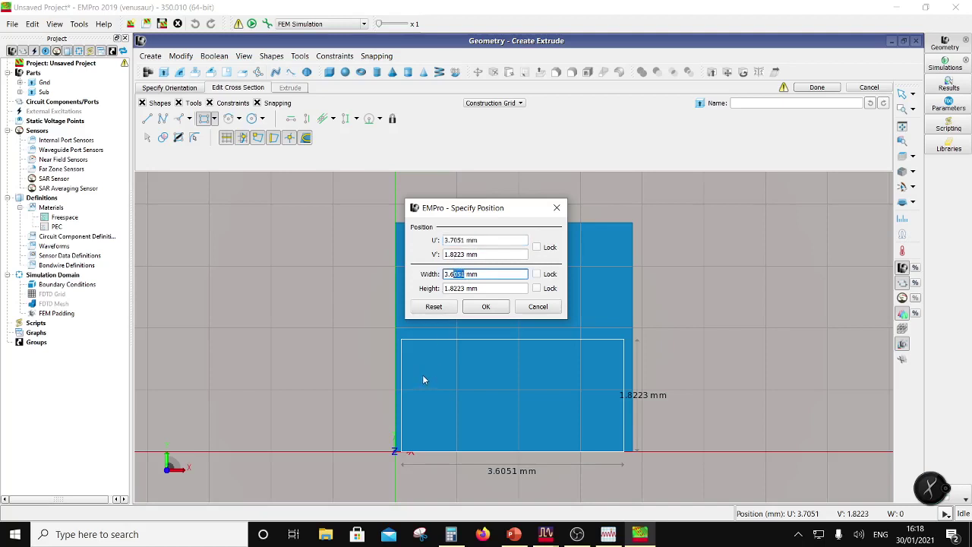
type("50")
left_click_drag(465, 288, 455, 289)
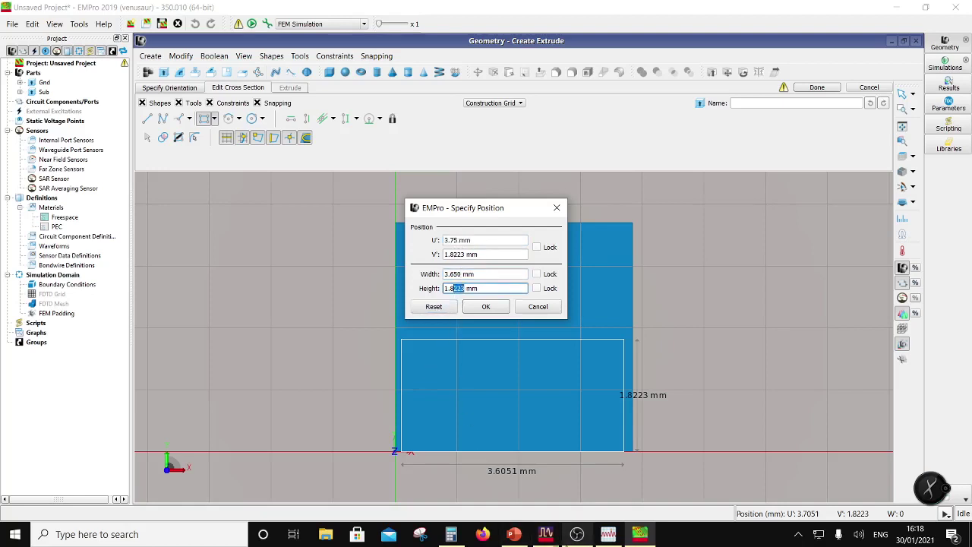
mouse_move(619, 540)
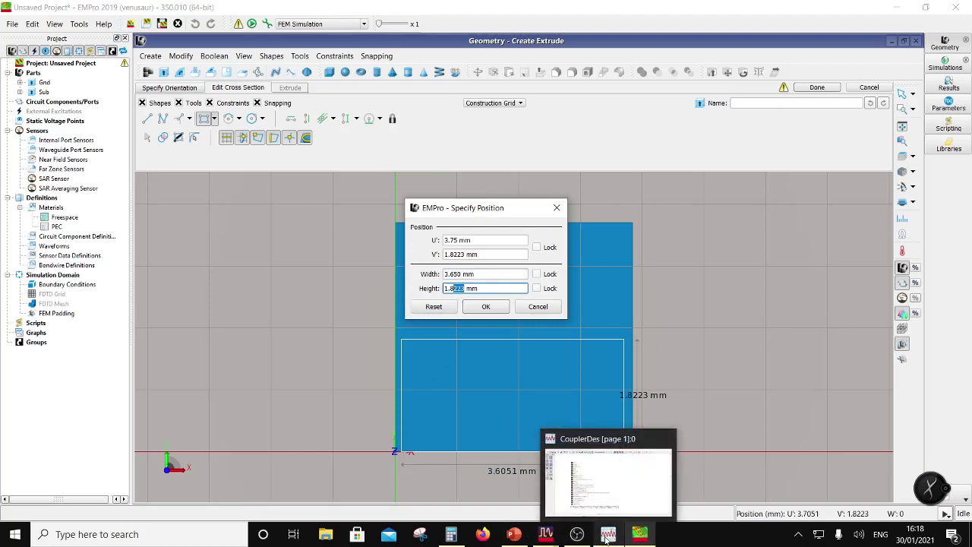
type("7")
left_click(490, 306)
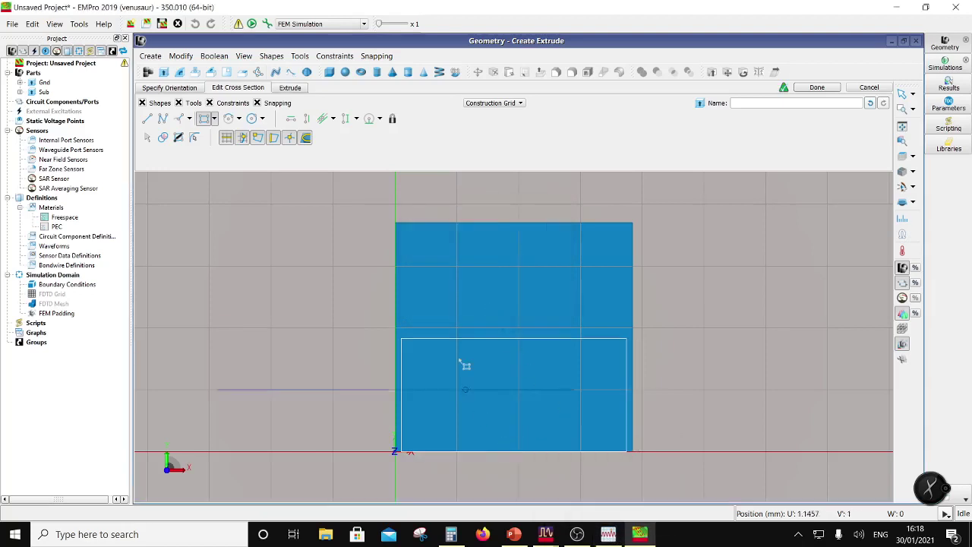
Step: Leave the Rectangle tool and fillet the rectangle's upper-left corner with a radius of 0.25 mm
key("Escape")
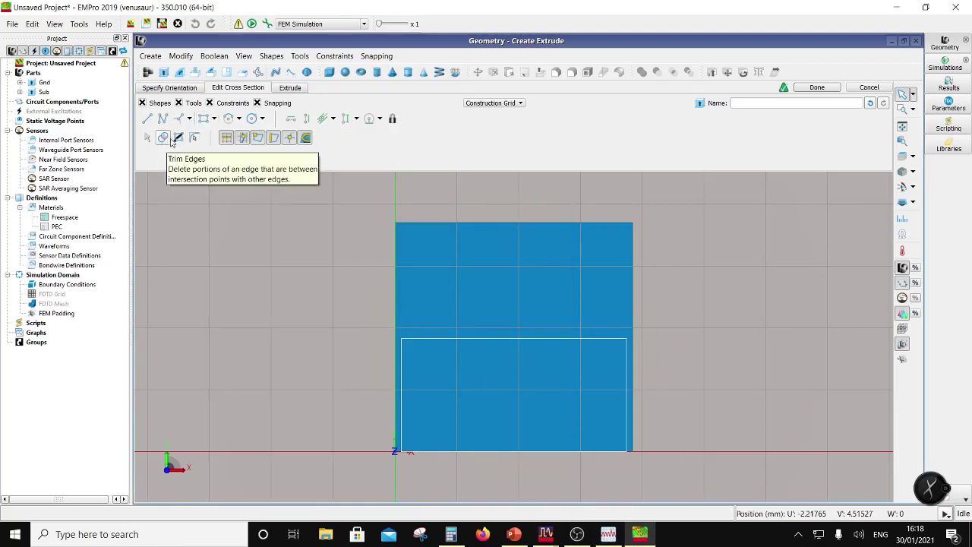
left_click(194, 138)
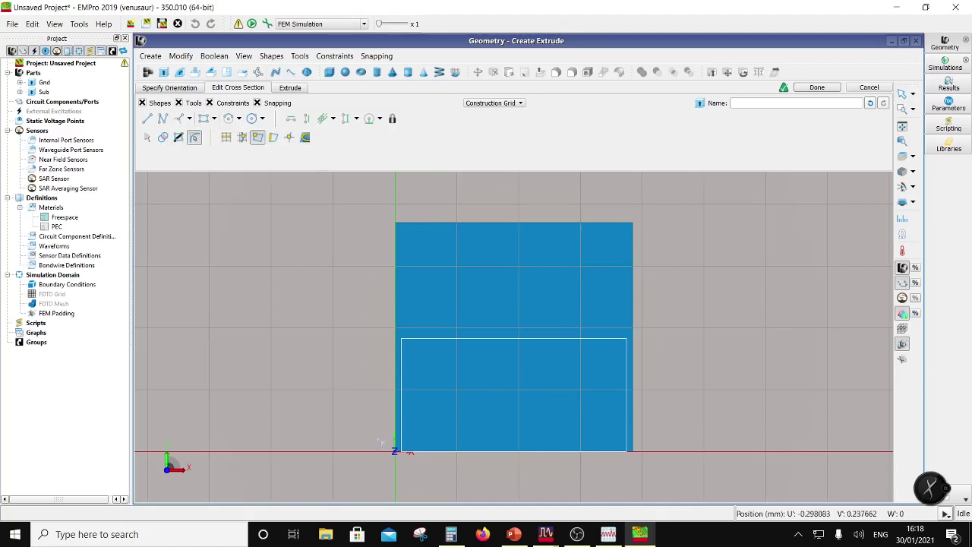
left_click_drag(406, 346, 416, 354)
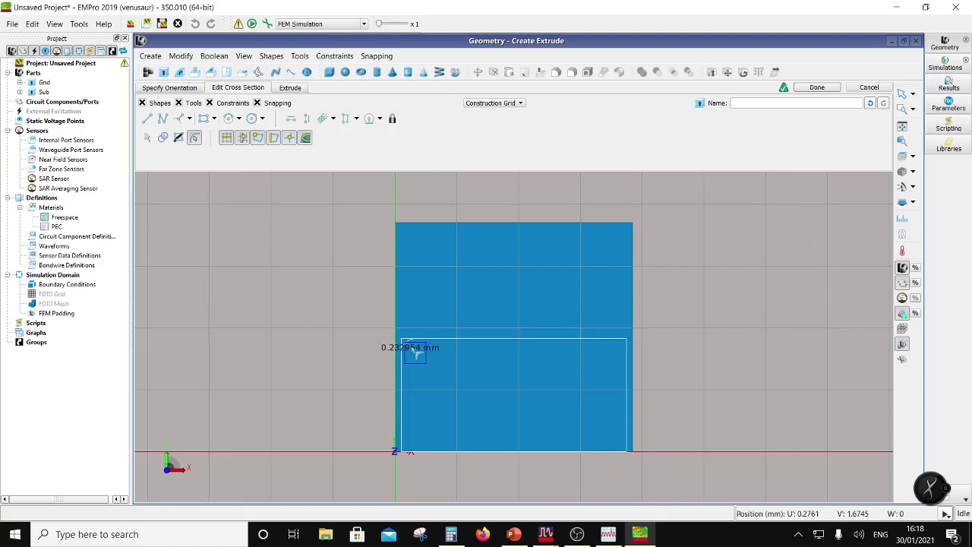
double_click(416, 354)
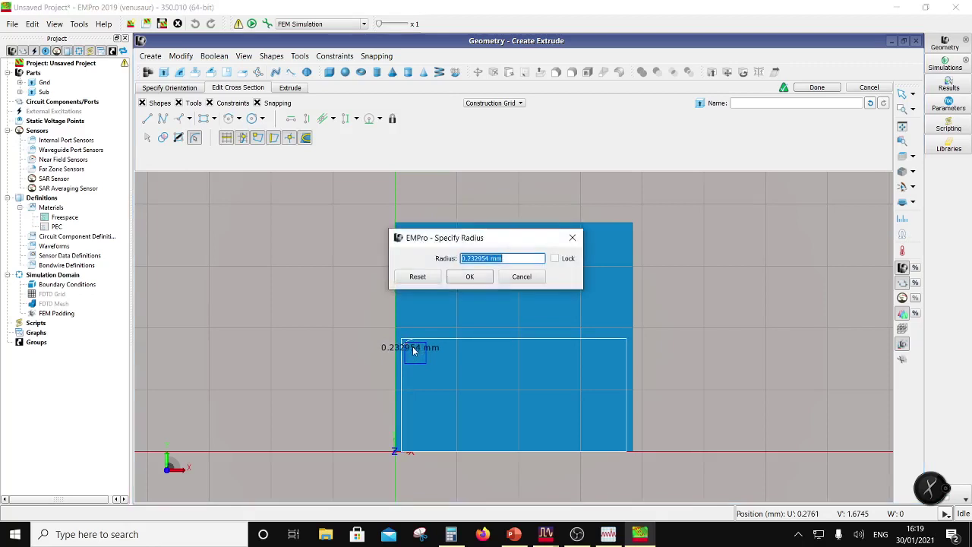
left_click(490, 258)
left_click_drag(490, 258, 472, 259)
type("5")
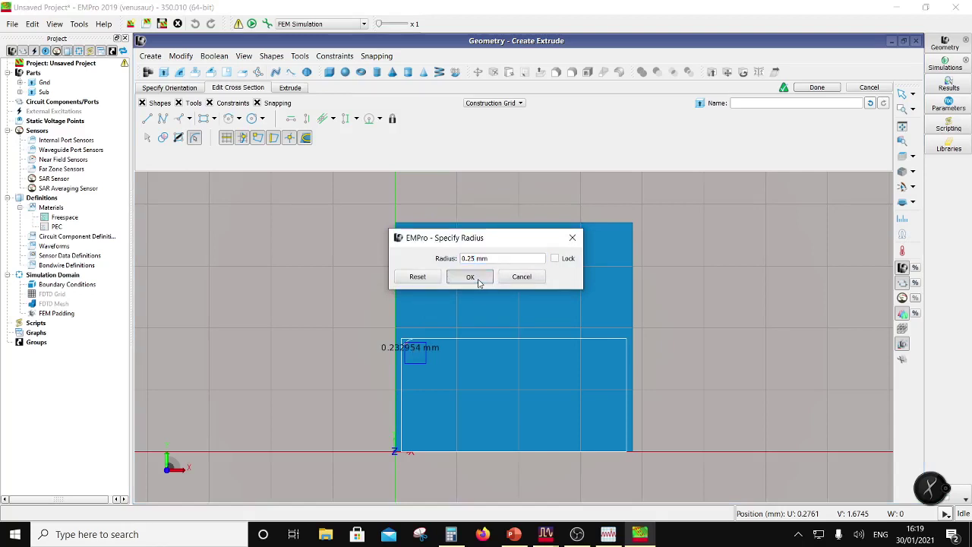
left_click(469, 277)
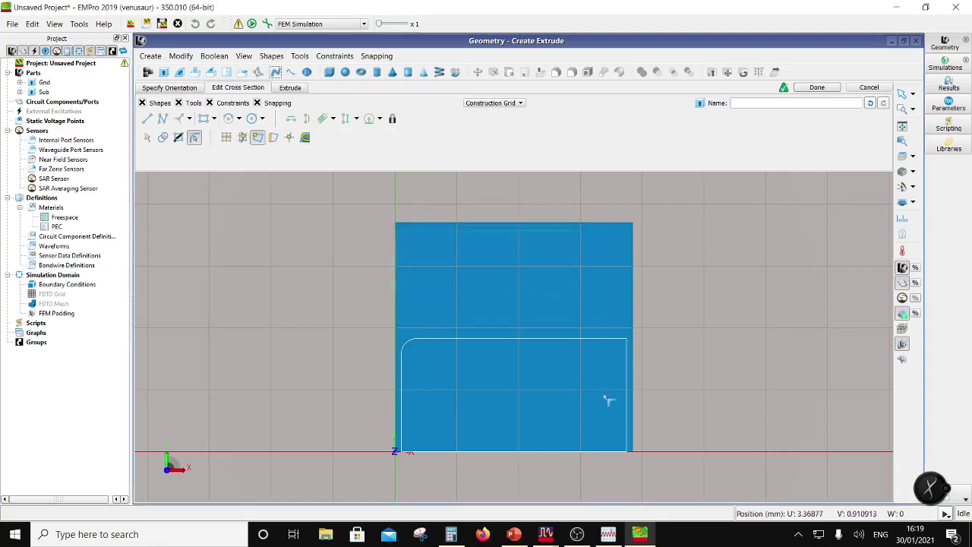
Step: Fillet the rectangle's upper-right corner with a radius of 0.25 mm
left_click(620, 349)
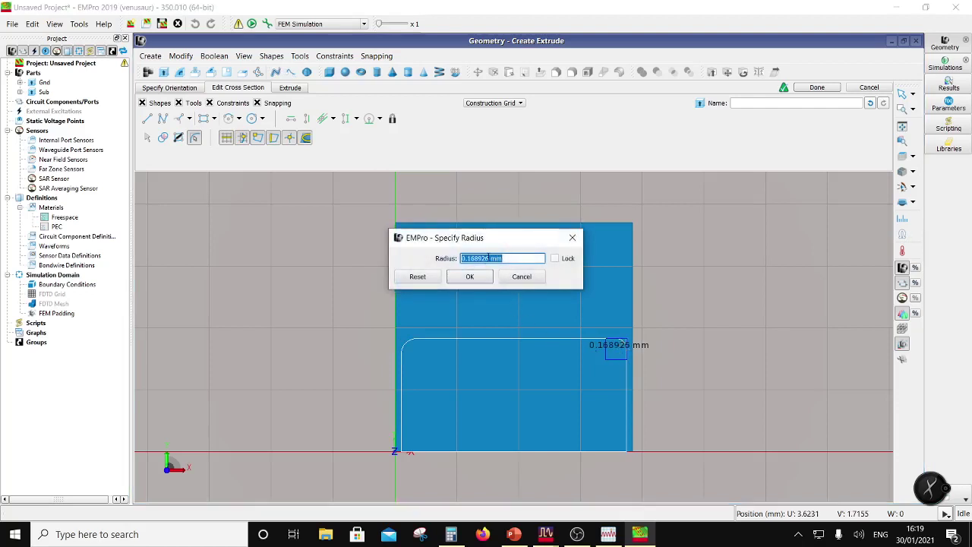
left_click_drag(490, 258, 467, 258)
type("25")
left_click(470, 276)
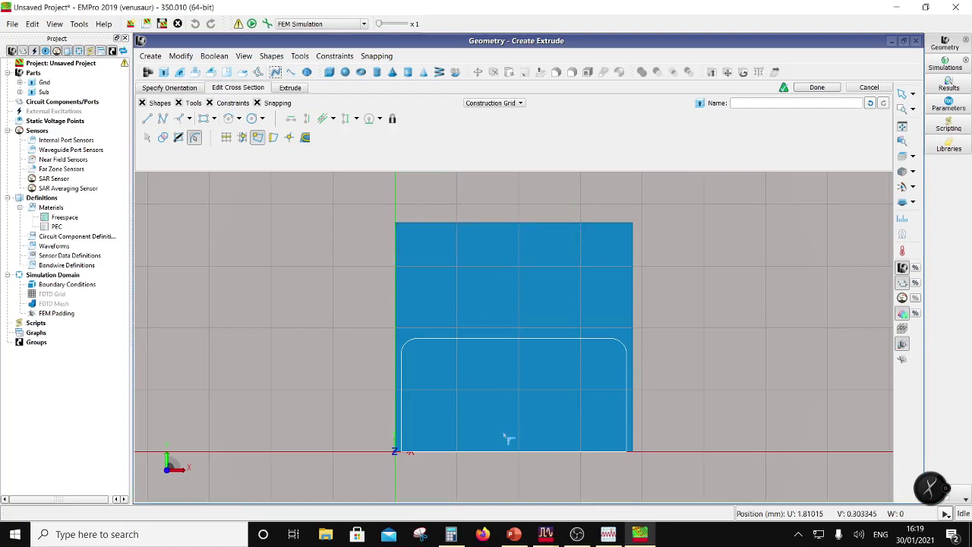
Step: Start an inner rectangle with its first corner at U' 0.385 mm and V' 0 mm on the substrate's lower edge
left_click(203, 118)
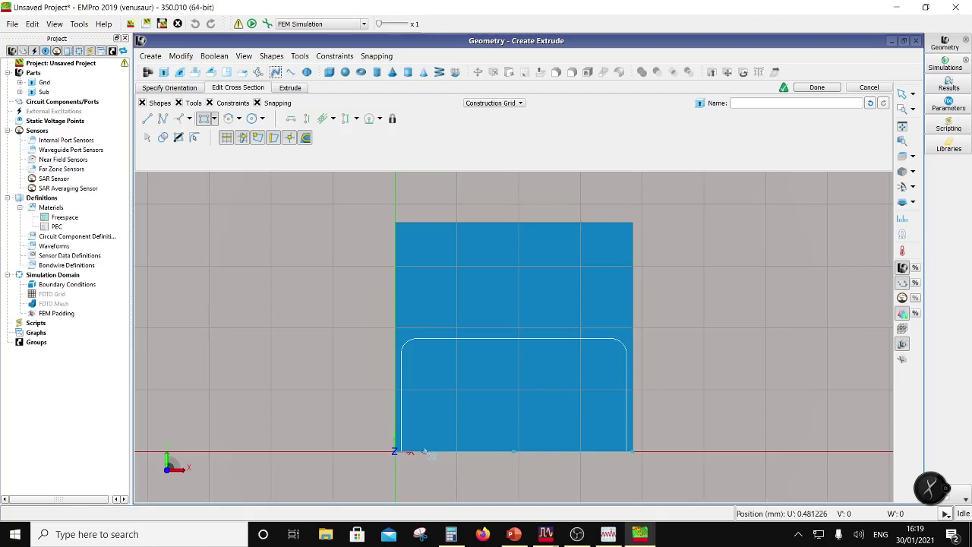
key("Tab")
key("Tab")
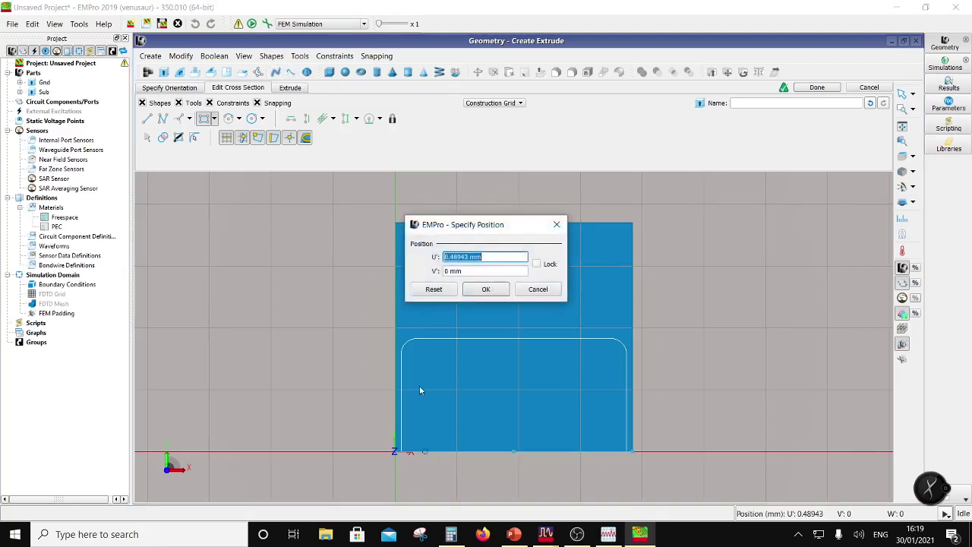
left_click(465, 257)
left_click_drag(464, 256, 449, 257)
type("385")
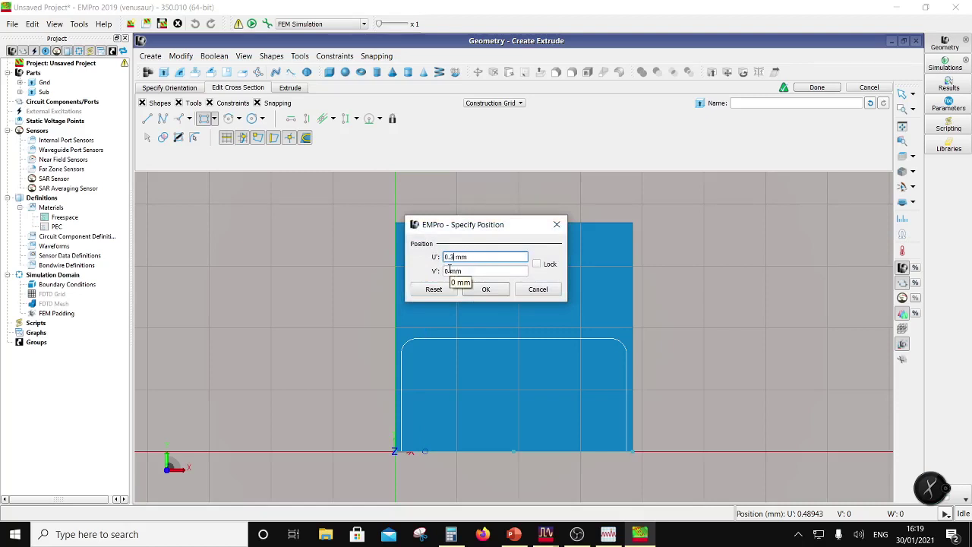
left_click(487, 289)
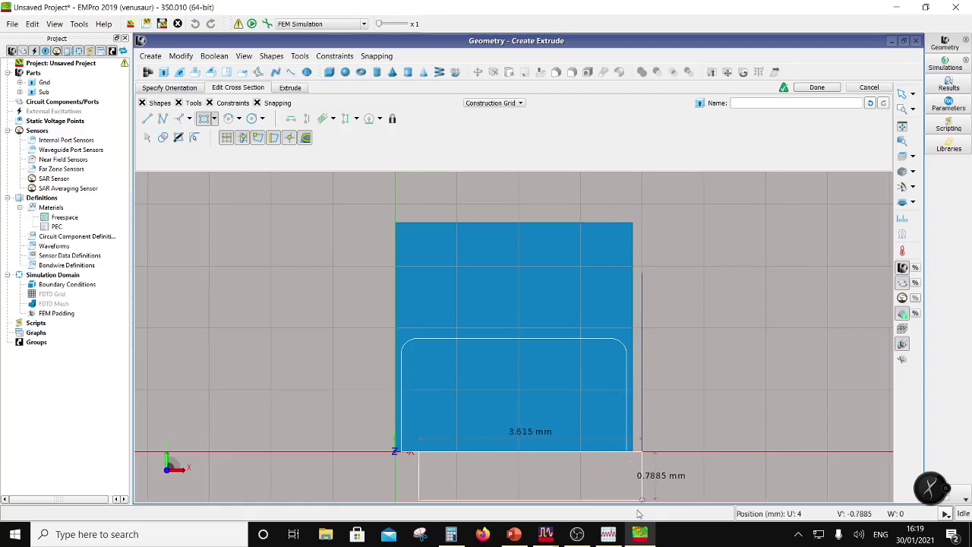
Step: Consult the dimension drawing in PowerPoint, return to EMPro, and place the inner rectangle with a 3.650 mm width and adjusted height decimals
left_click(514, 535)
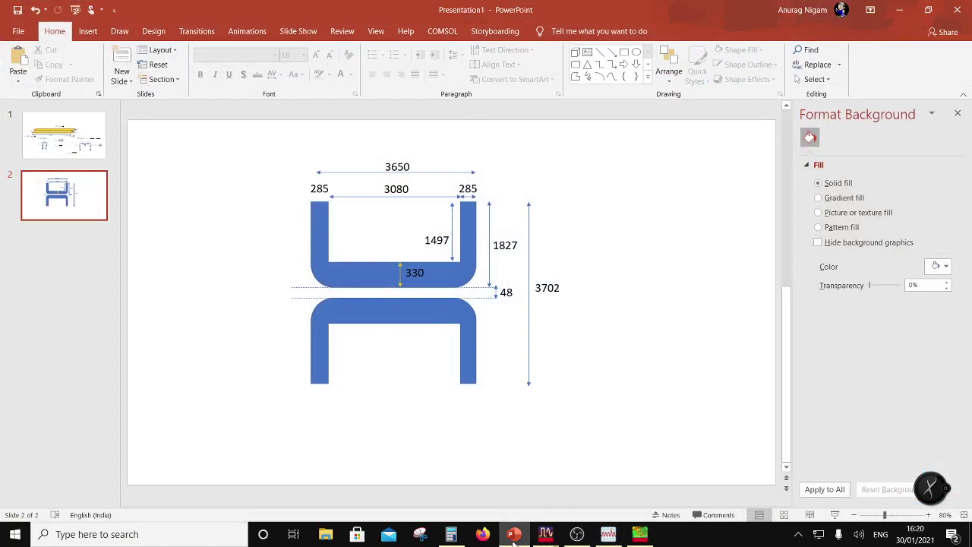
left_click(513, 536)
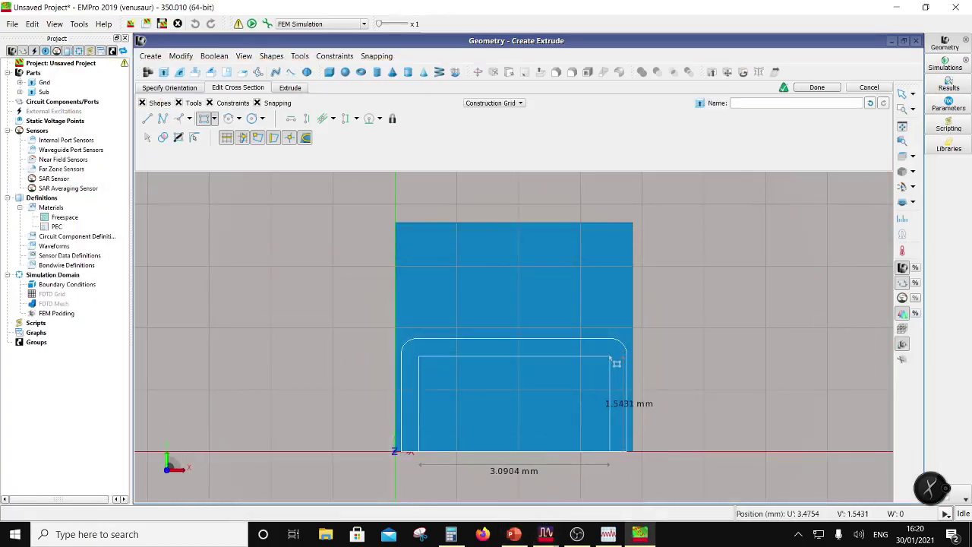
key("Tab")
left_click_drag(467, 276, 452, 274)
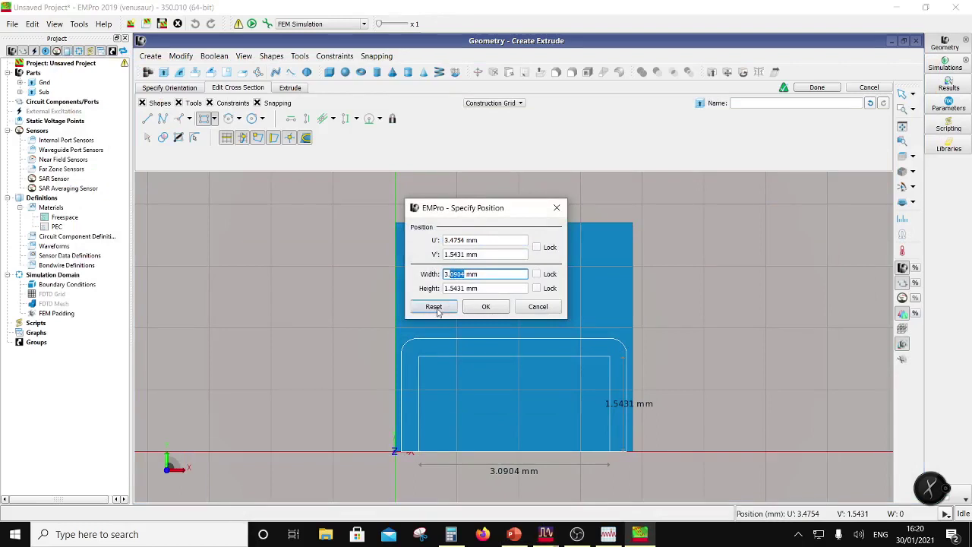
type("650")
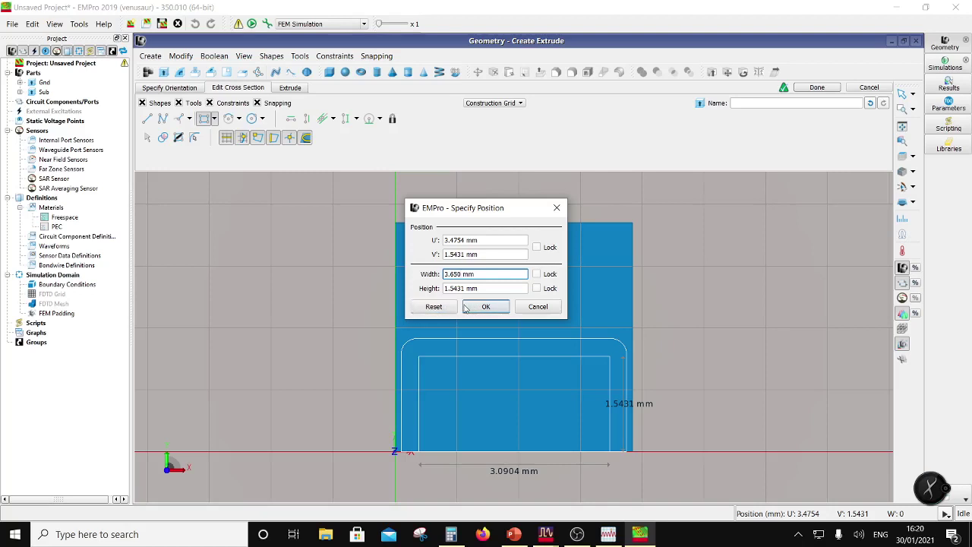
left_click_drag(468, 288, 451, 289)
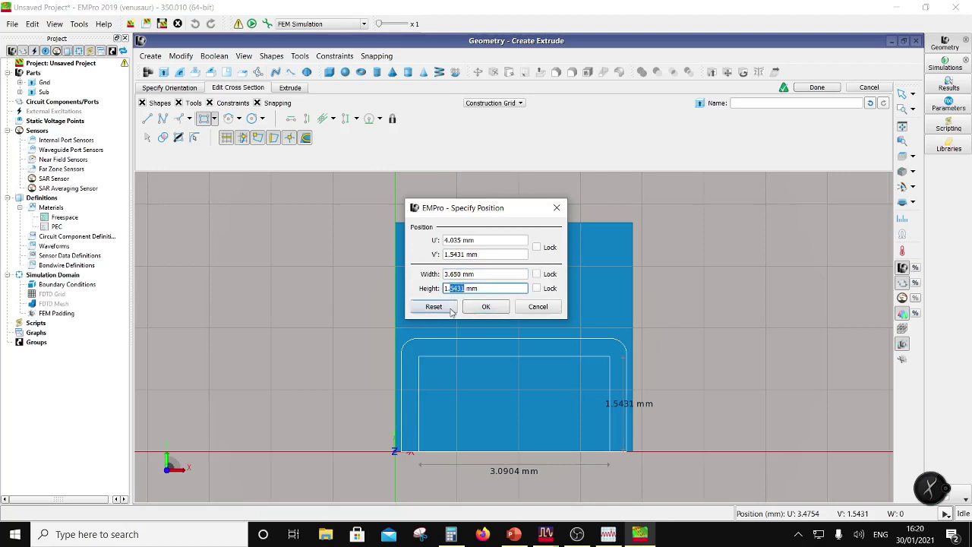
type("4")
left_click(485, 308)
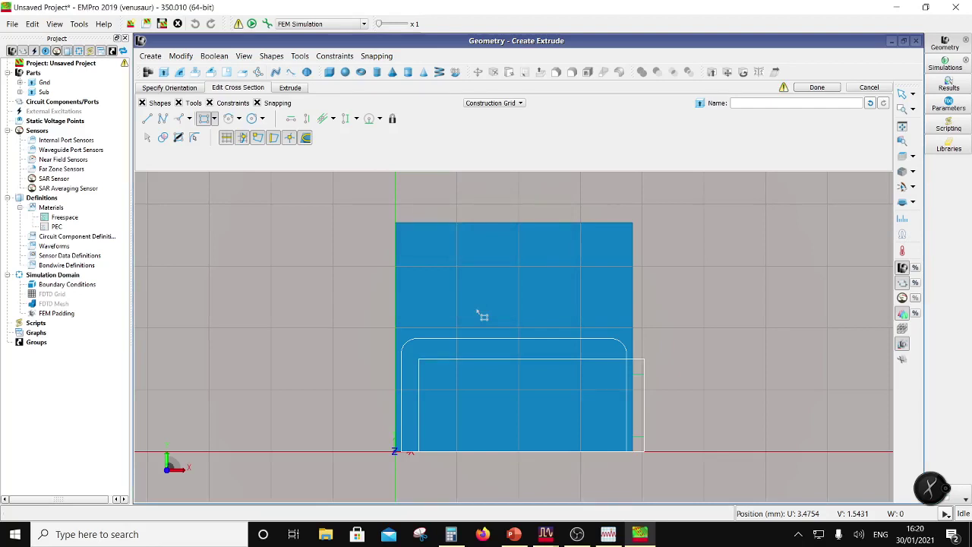
Step: Check the inner width and height annotated in the PowerPoint coupler drawing and return to EMPro
left_click(608, 534)
left_click(612, 533)
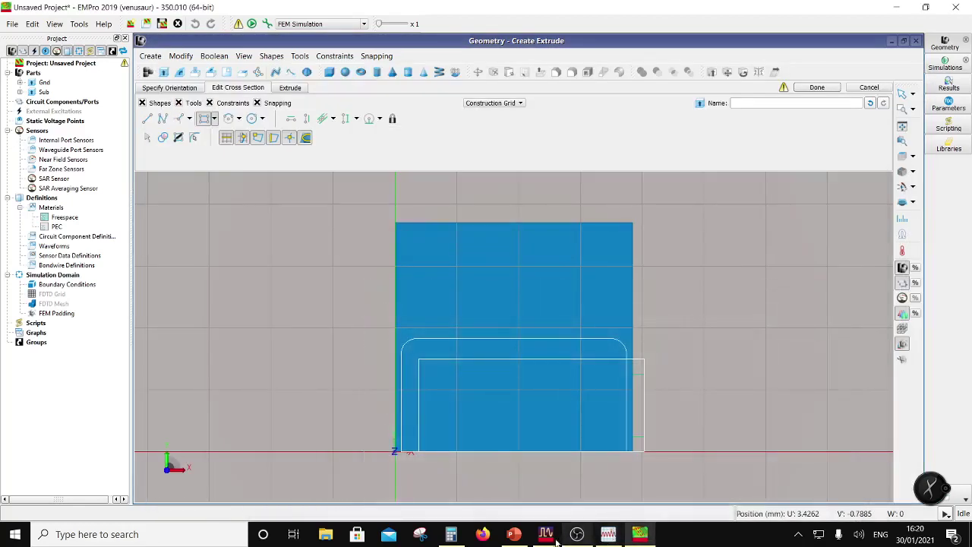
mouse_move(544, 535)
left_click(514, 535)
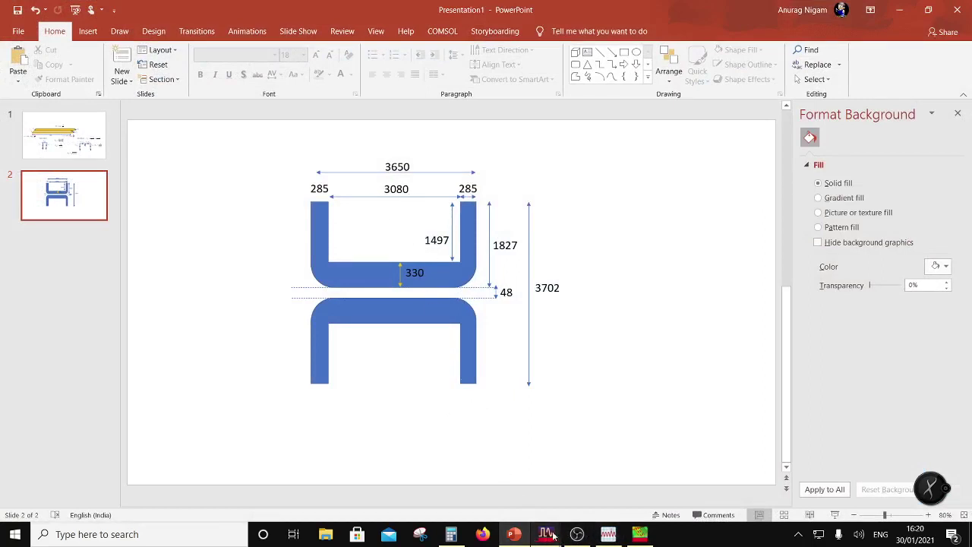
left_click(640, 535)
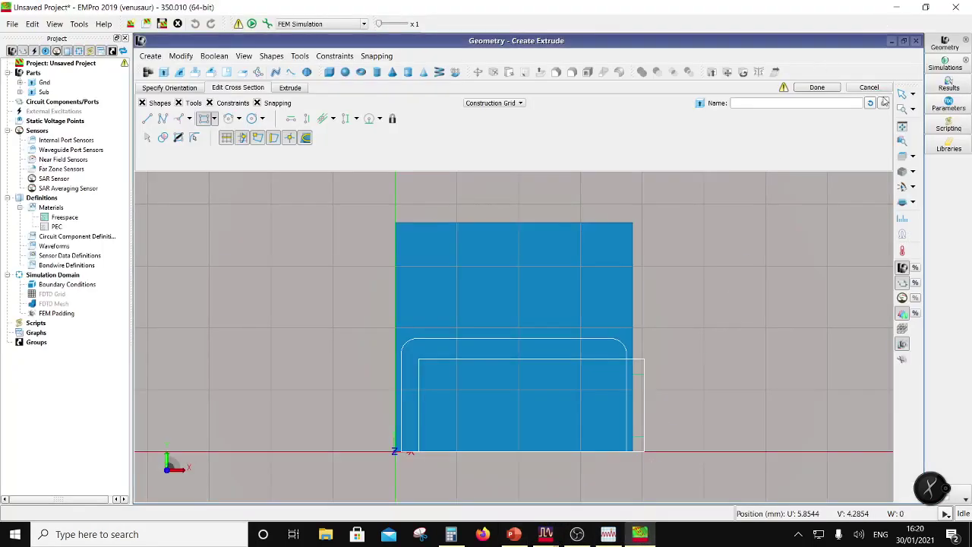
Step: Undo the oversized inner rectangle and try starting a new one at U' 0.385 mm and V' 3.080 mm
left_click(204, 119)
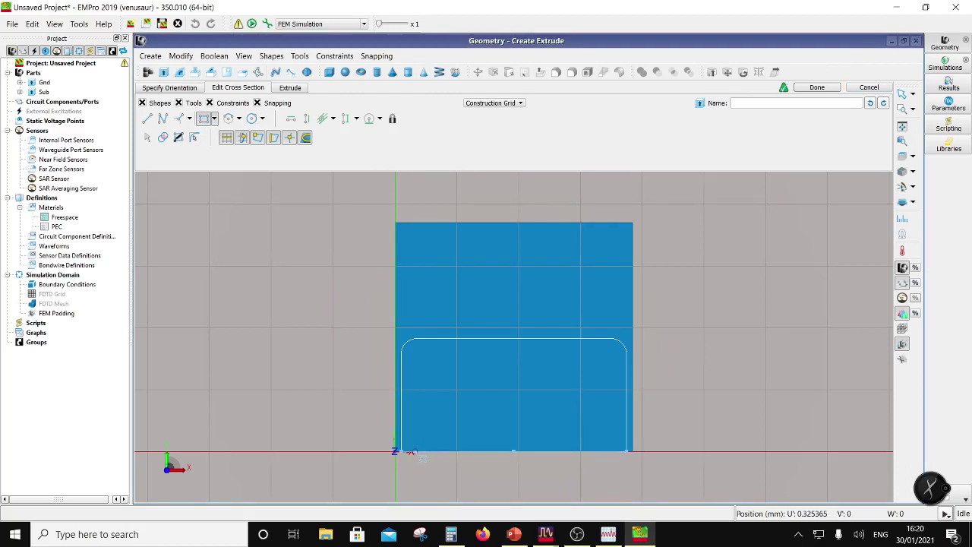
key("Tab")
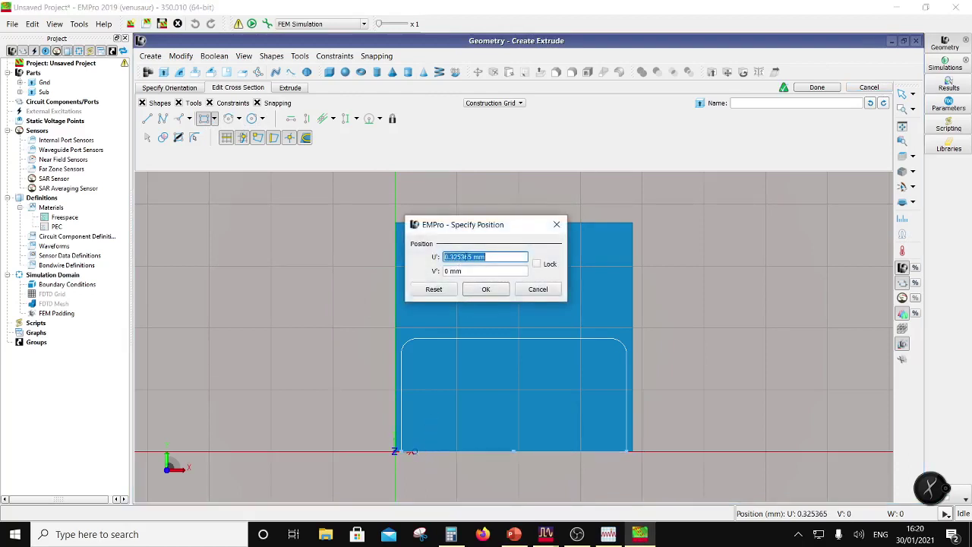
left_click_drag(472, 257, 454, 257)
type("85")
key("Tab")
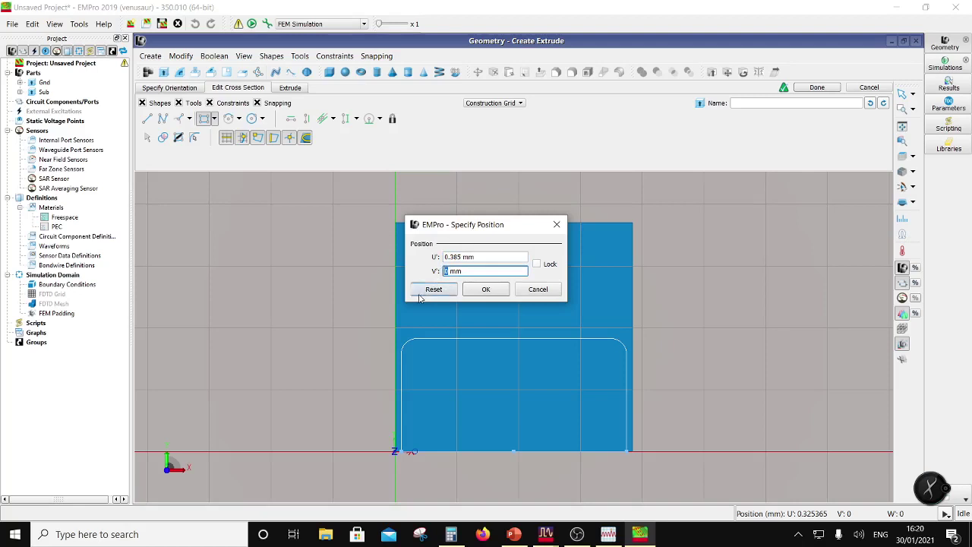
type("3.080")
left_click(485, 289)
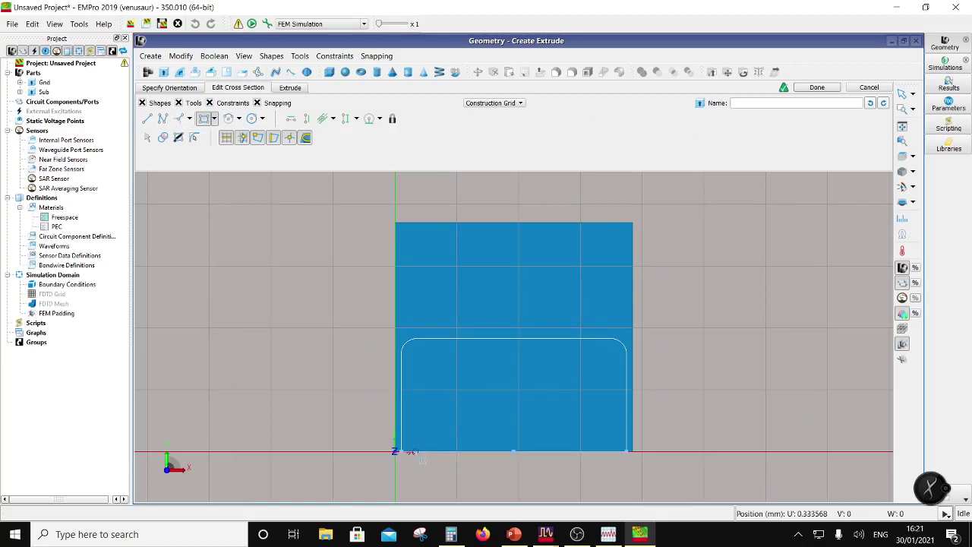
Step: Draw the inner rectangle from U' 0.385 mm, V' 0 mm with a width of 3.080 mm and a height of 1.497 mm
key("Tab")
left_click(468, 257)
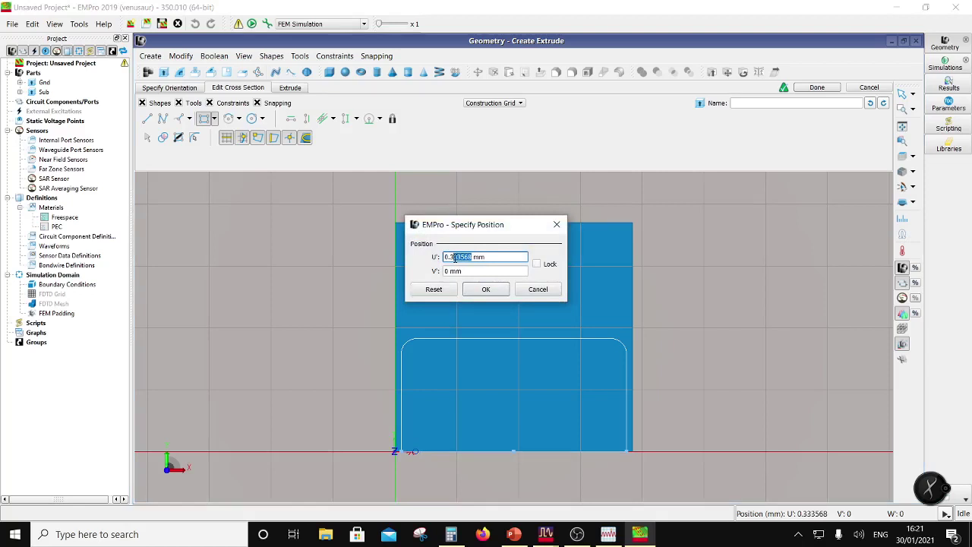
type("8")
left_click(485, 289)
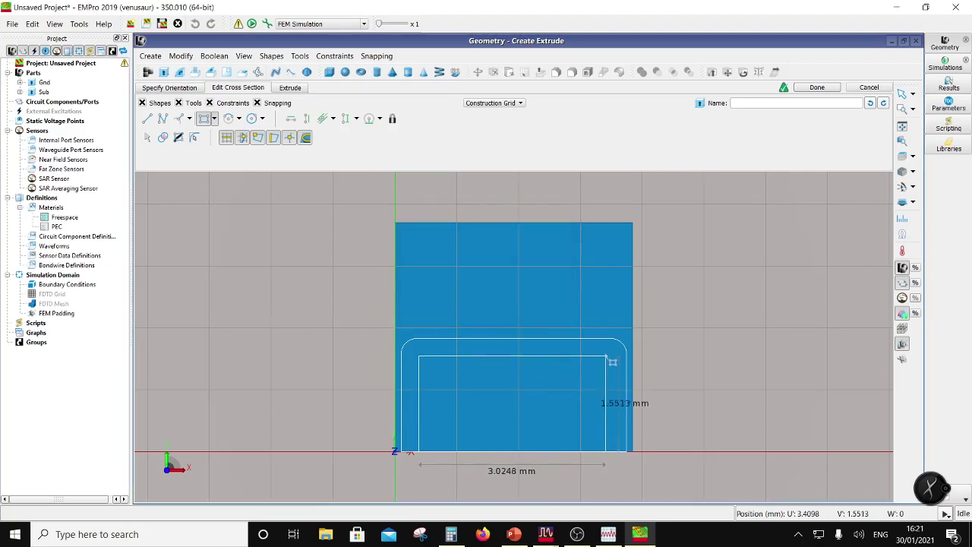
key("Tab")
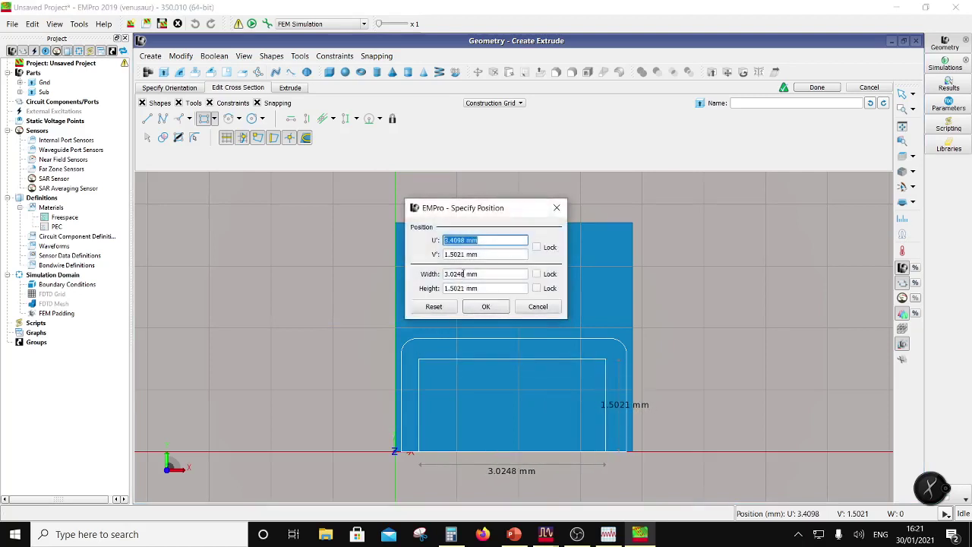
left_click_drag(464, 274, 459, 274)
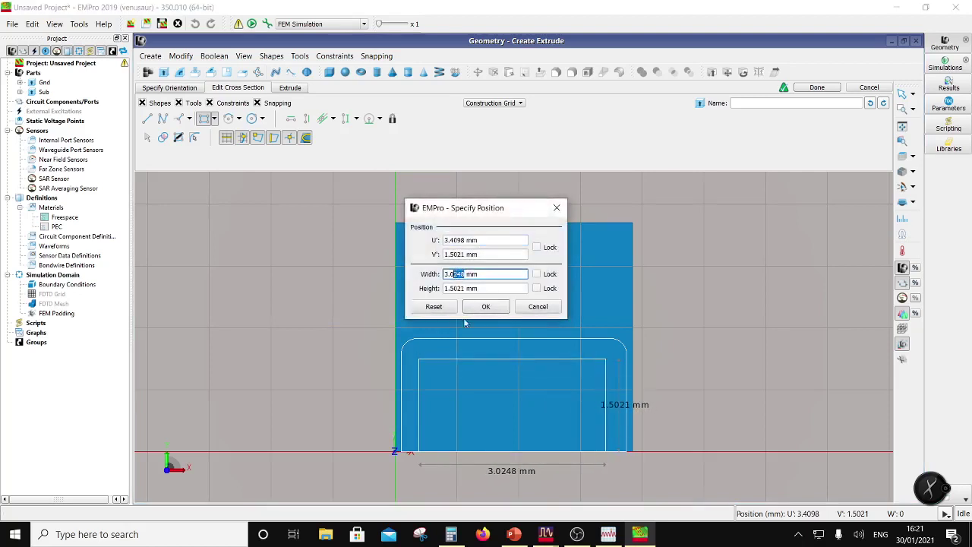
type("80")
left_click_drag(463, 290, 449, 290)
type("497")
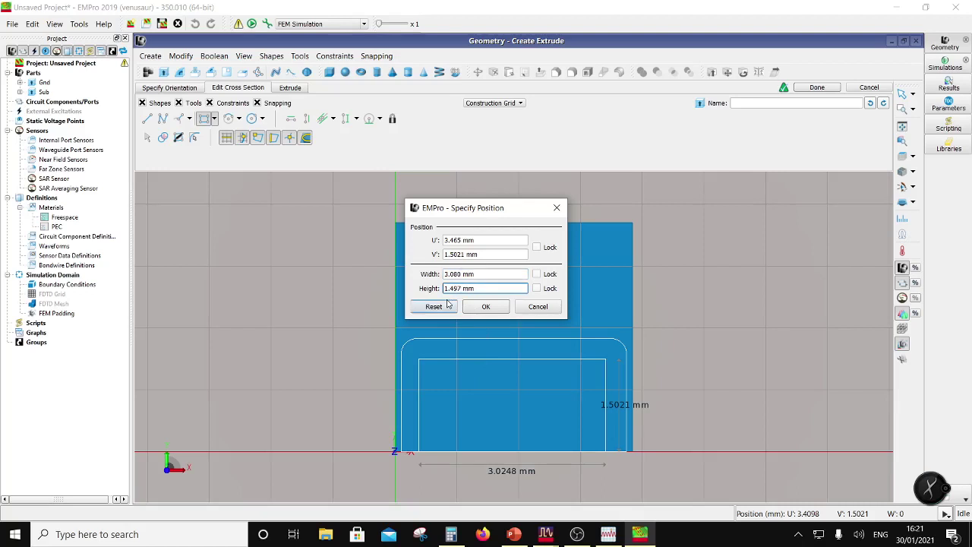
left_click(480, 307)
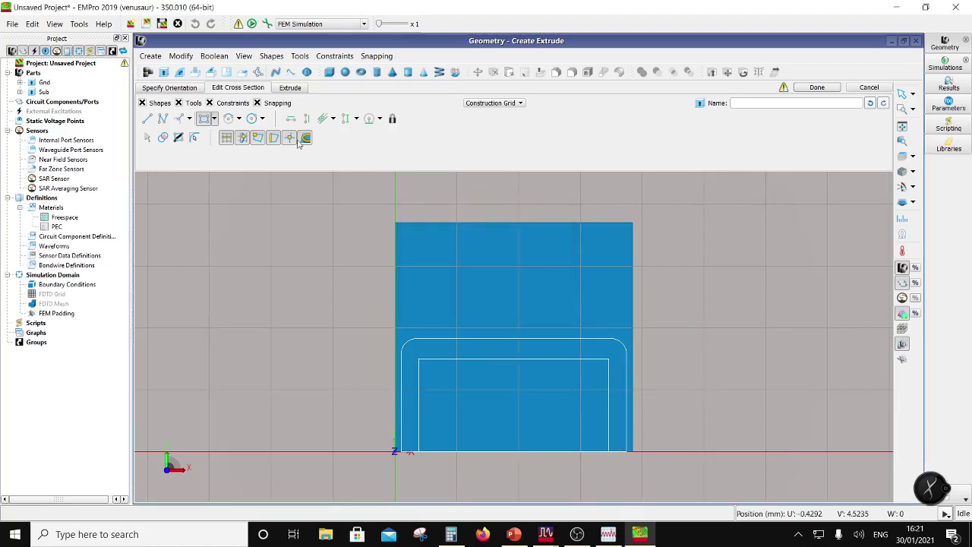
Step: Set the extrude distance of the top conductor to 9 um
left_click(184, 88)
left_click(225, 90)
left_click(293, 89)
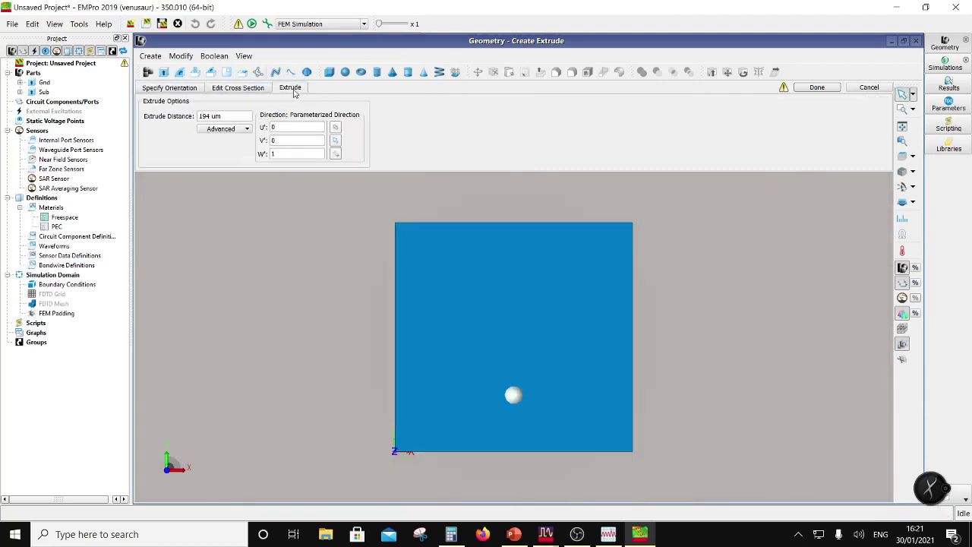
double_click(210, 116)
type("9")
mouse_move(476, 279)
middle_mouse_down()
mouse_move(488, 202)
mouse_move(503, 185)
mouse_move(576, 183)
mouse_move(588, 197)
mouse_move(547, 246)
mouse_move(471, 284)
mouse_move(427, 286)
mouse_move(373, 250)
mouse_move(464, 278)
mouse_move(468, 264)
middle_mouse_up()
Step: Examine the extrude preview against the cross section containing both the rounded outer outline and the inner rectangle
mouse_move(785, 90)
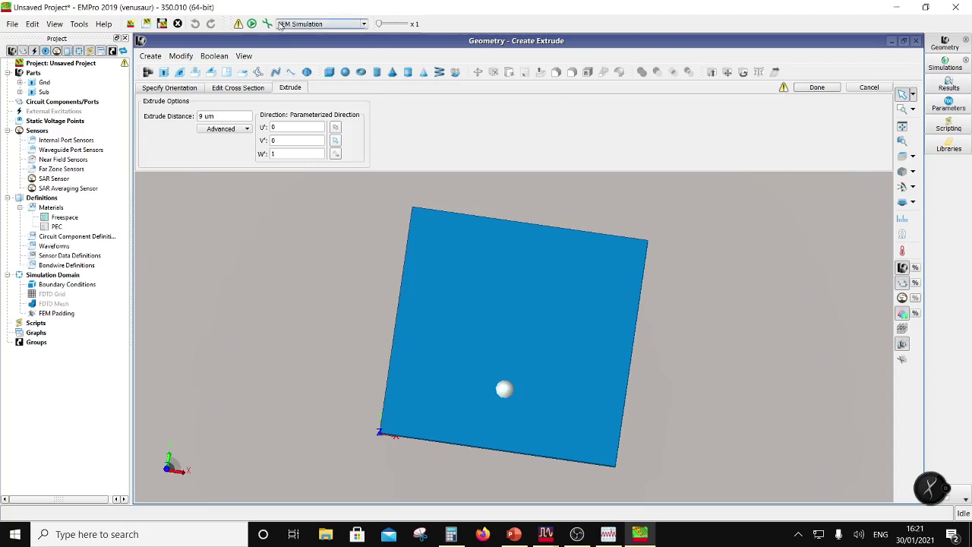
left_click(236, 89)
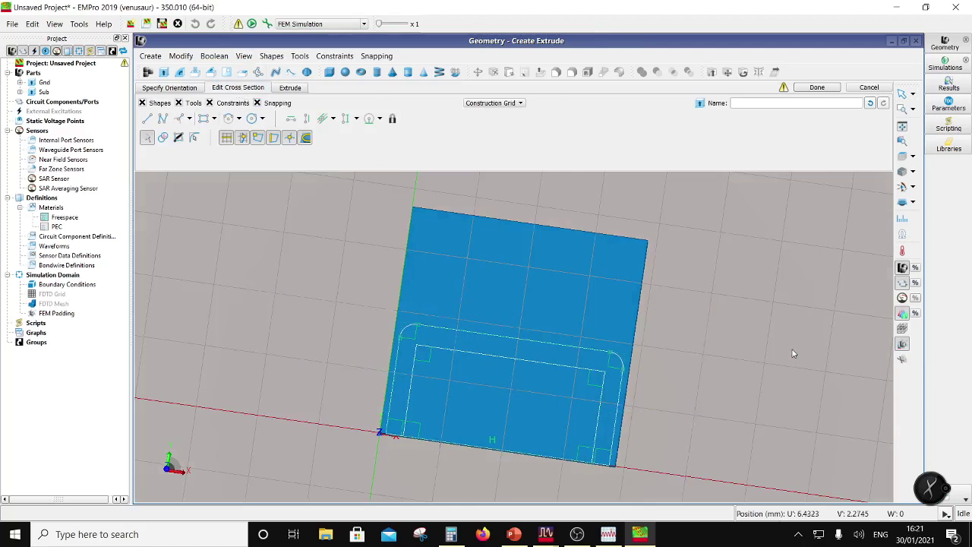
left_click(903, 156)
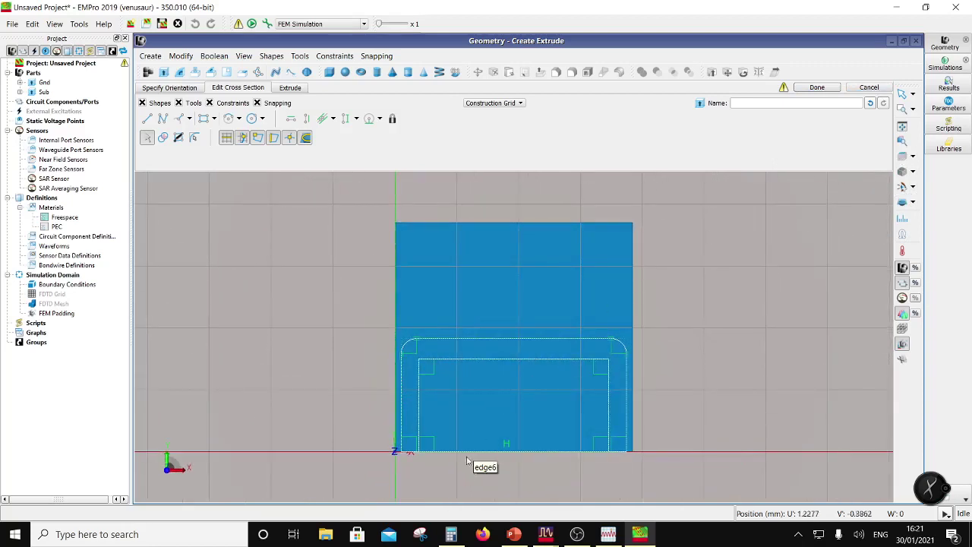
left_click(163, 139)
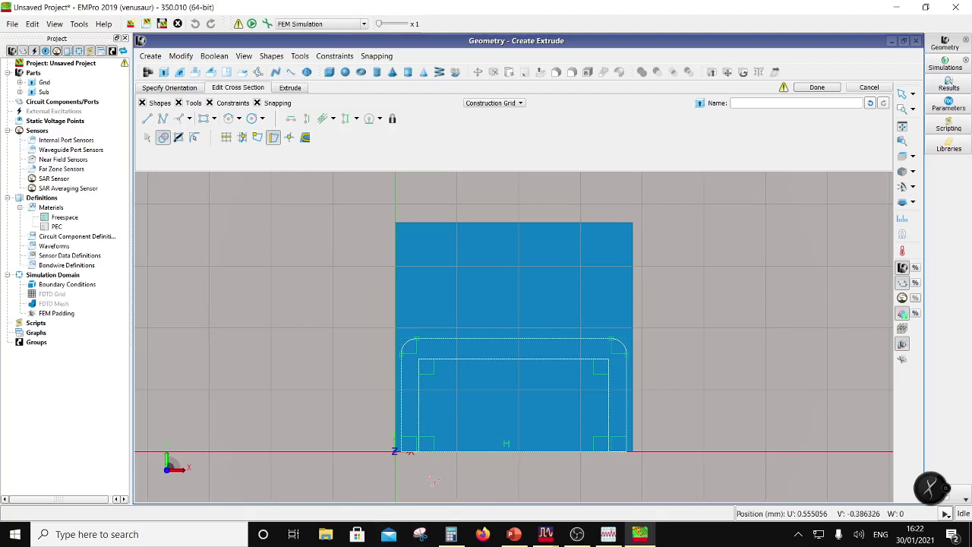
left_click(290, 88)
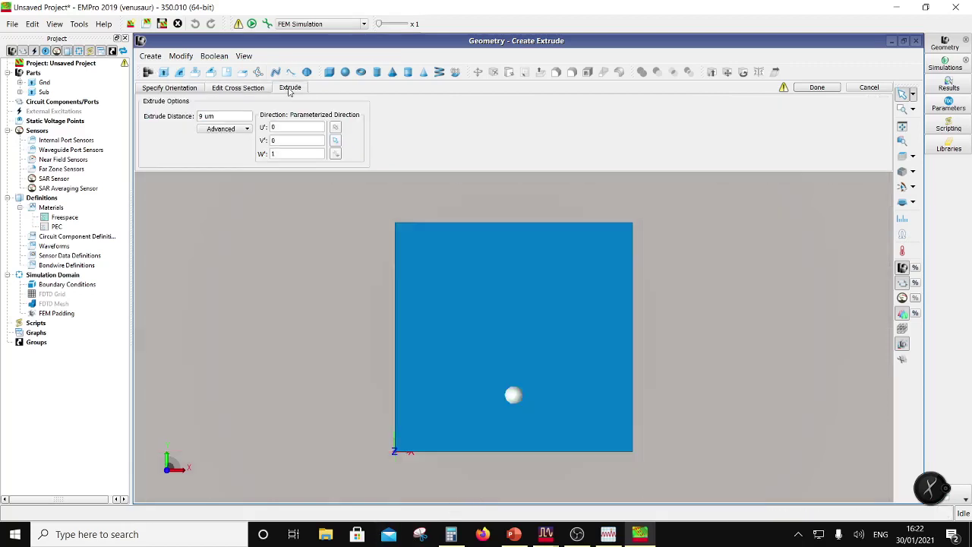
left_click(257, 88)
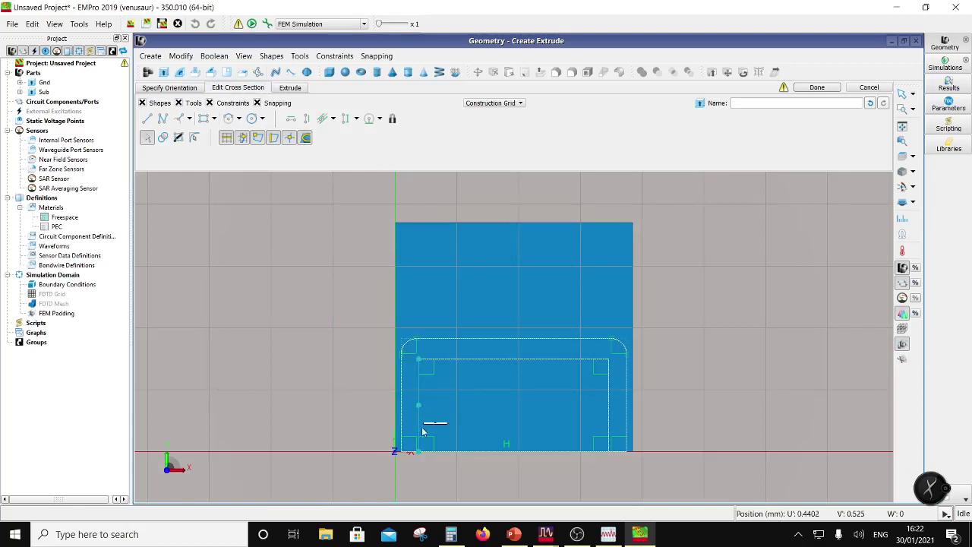
scroll(433, 454, "up", 4)
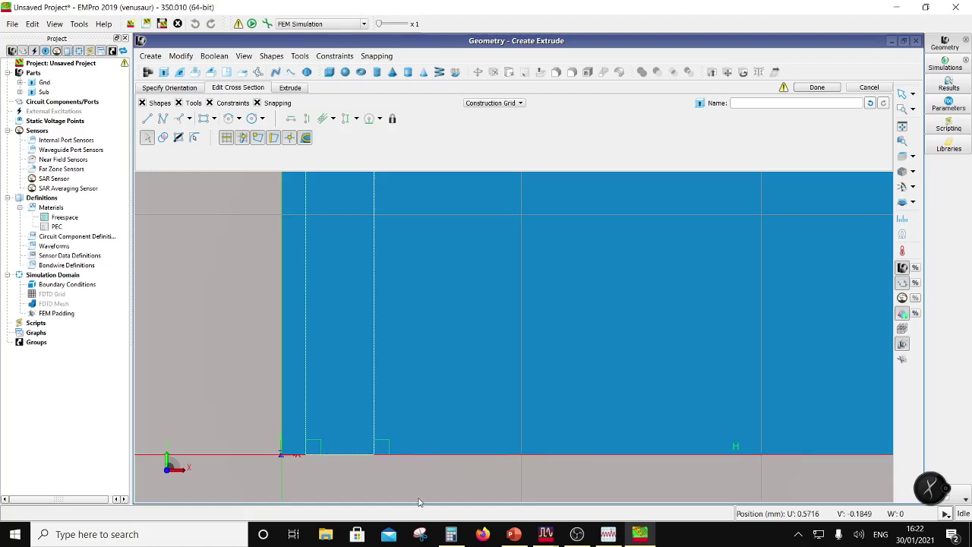
scroll(532, 401, "down", 2)
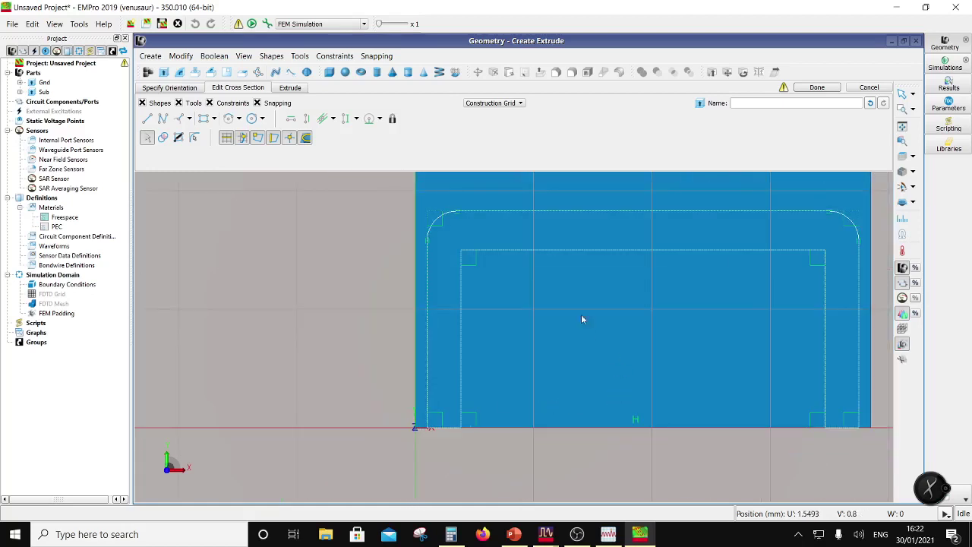
left_click(291, 89)
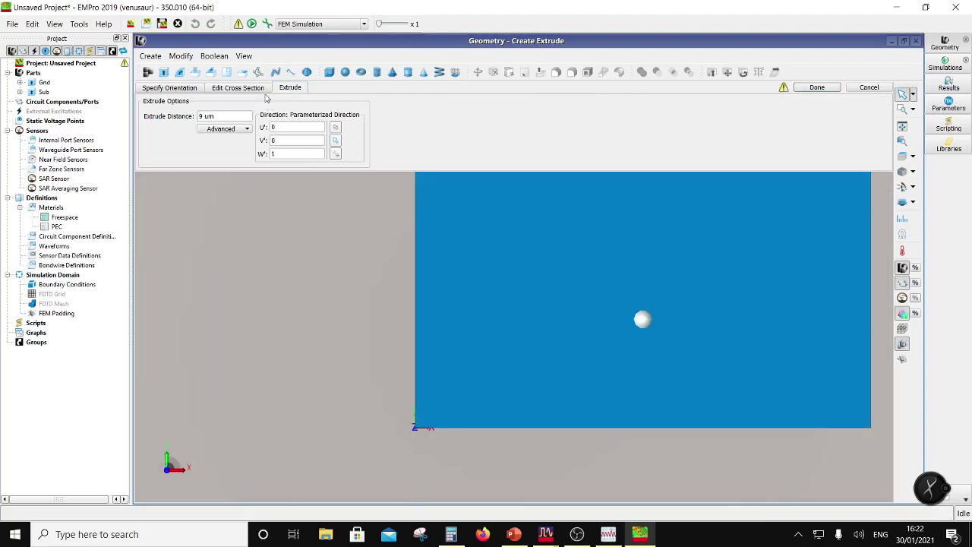
left_click(264, 88)
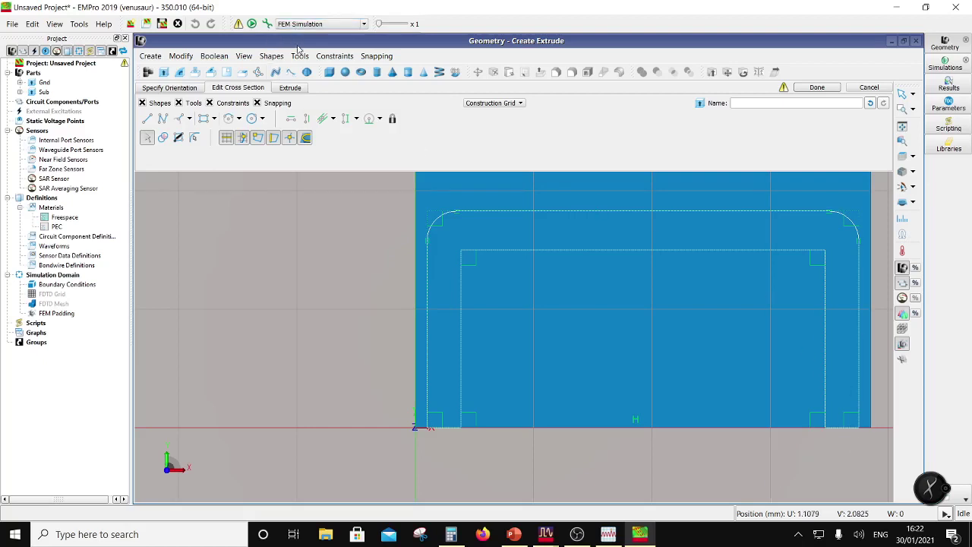
left_click(291, 88)
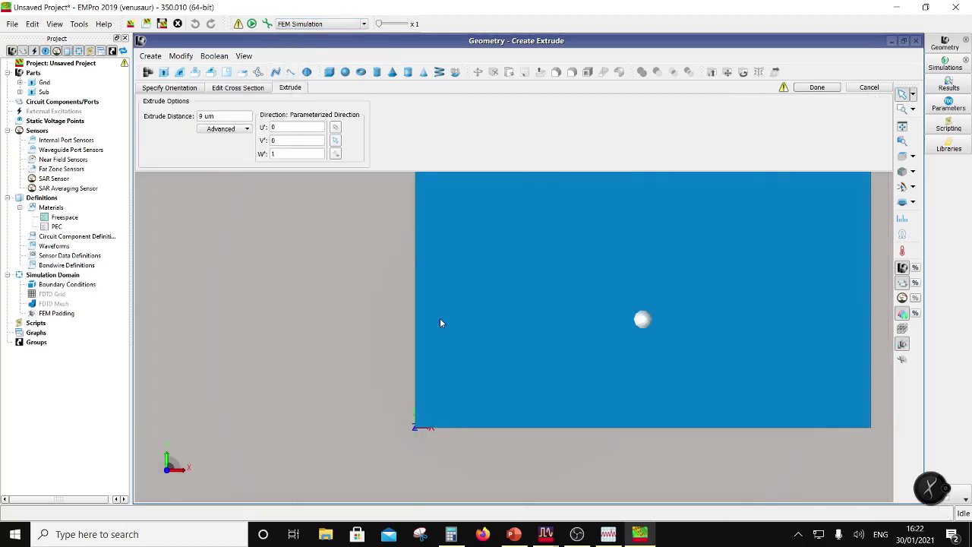
middle_click_drag(440, 323, 405, 368)
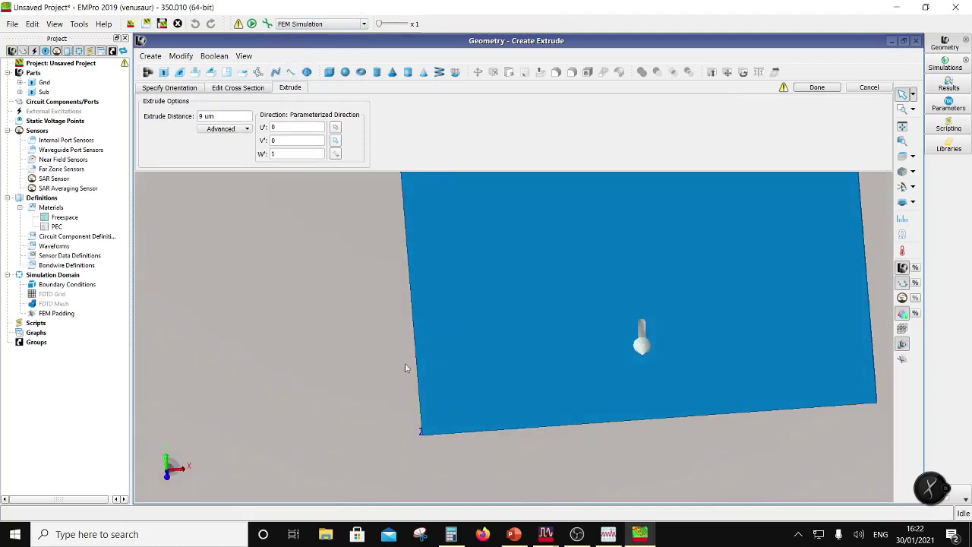
left_click(237, 88)
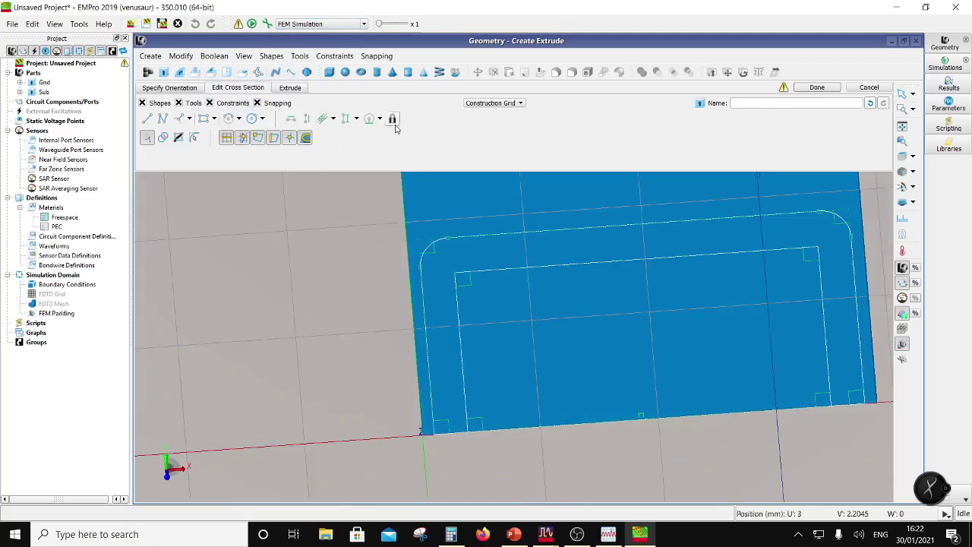
Step: Undo the inner rectangle in the cross section and check the extrusion preview of the rounded outer outline
left_click(871, 105)
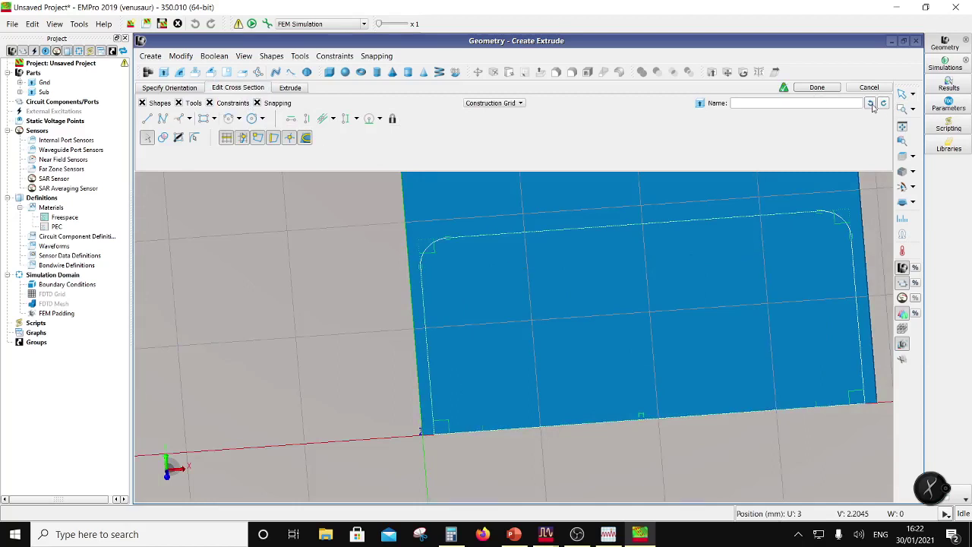
left_click(303, 88)
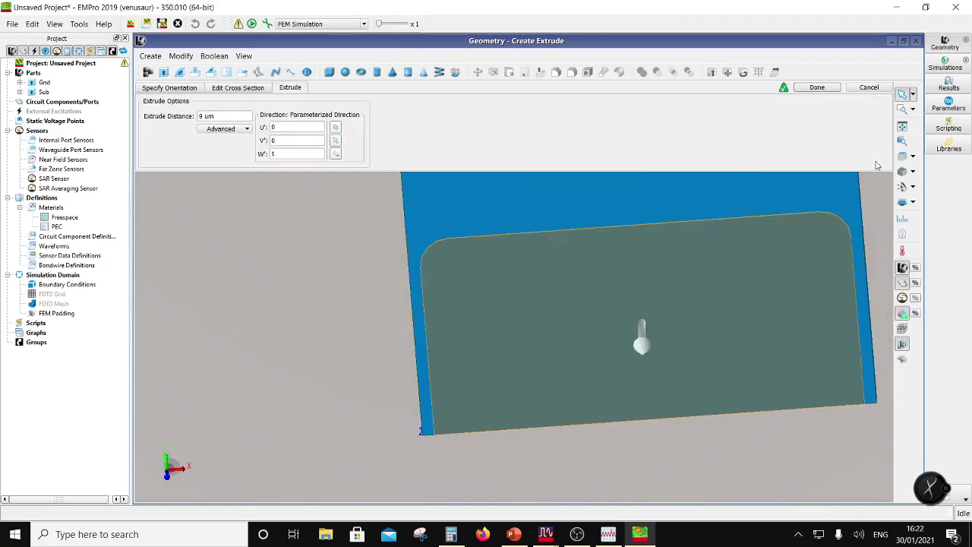
left_click(904, 160)
scroll(627, 281, "down", 4)
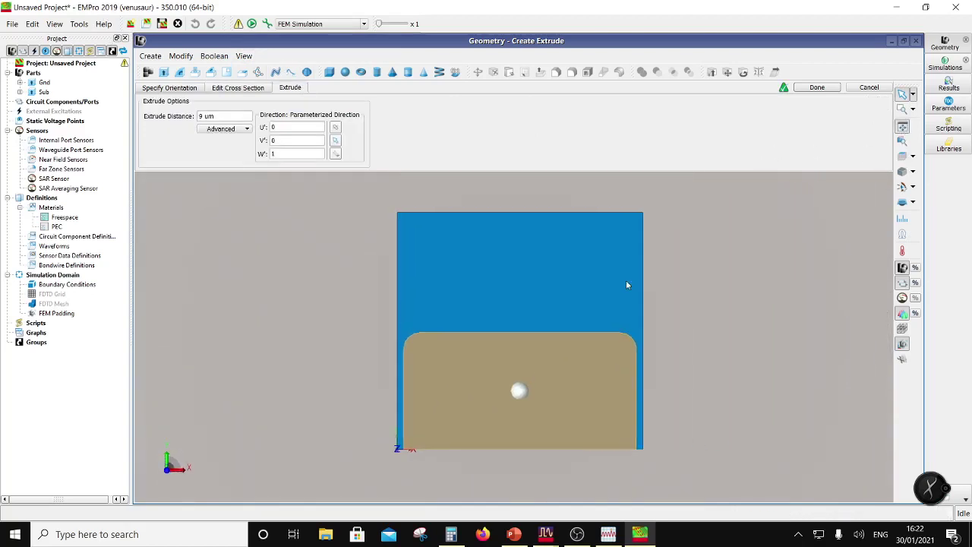
mouse_move(500, 389)
left_mouse_down()
mouse_move(524, 286)
mouse_move(498, 409)
mouse_move(497, 400)
left_mouse_up()
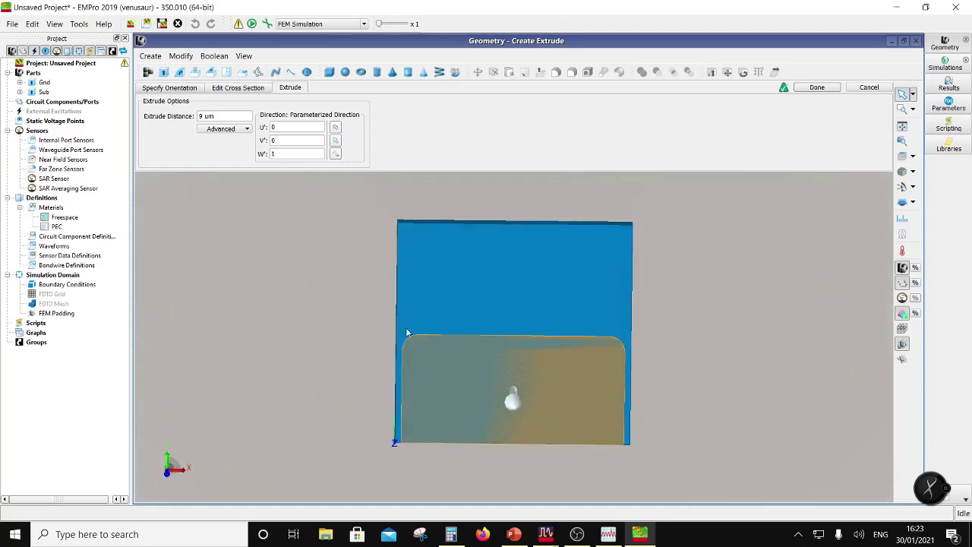
Step: Name the rounded extrusion Outer, finish creating it and view the model from above
left_click(216, 88)
left_click(753, 103)
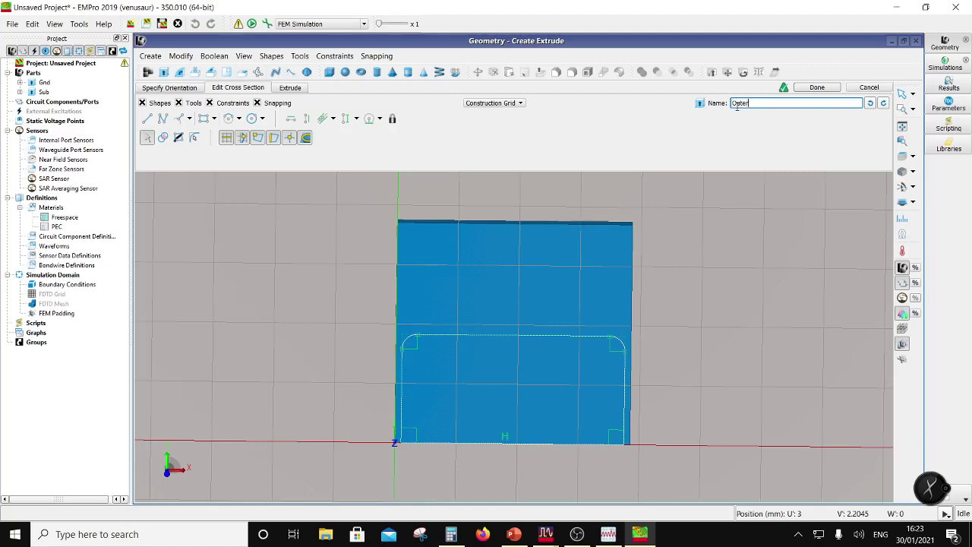
left_click(828, 88)
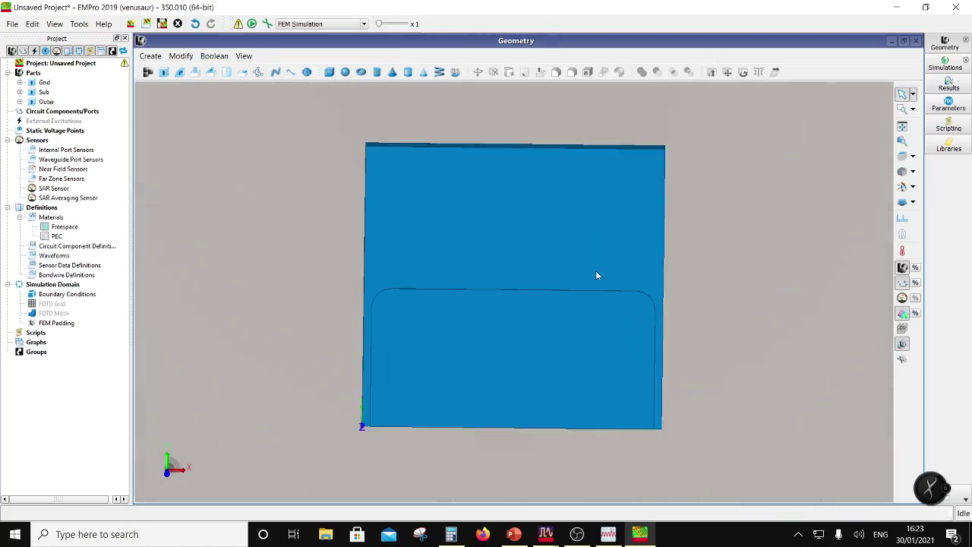
left_click(903, 156)
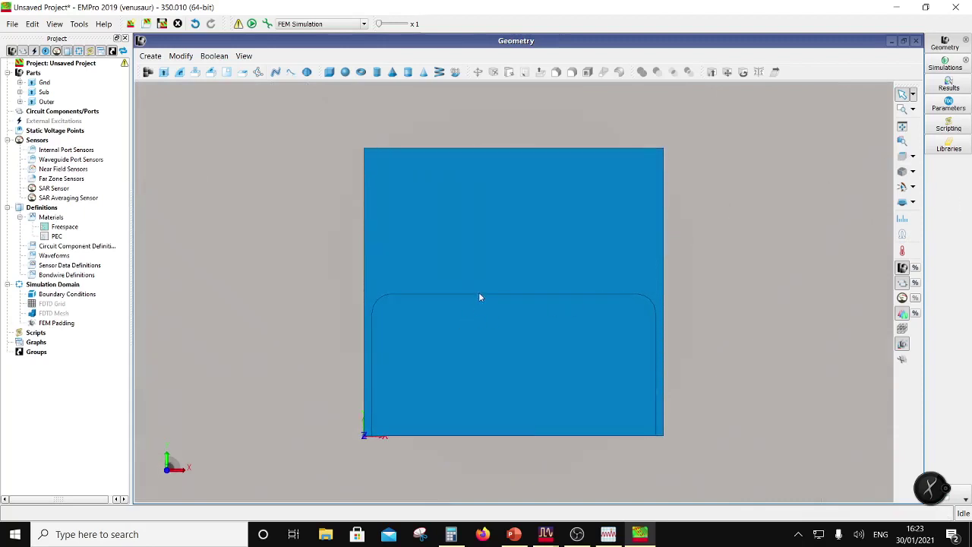
Step: Create a new extrude with its sketch plane's Z origin on the substrate's top surface at 0.203 mm
left_click(164, 71)
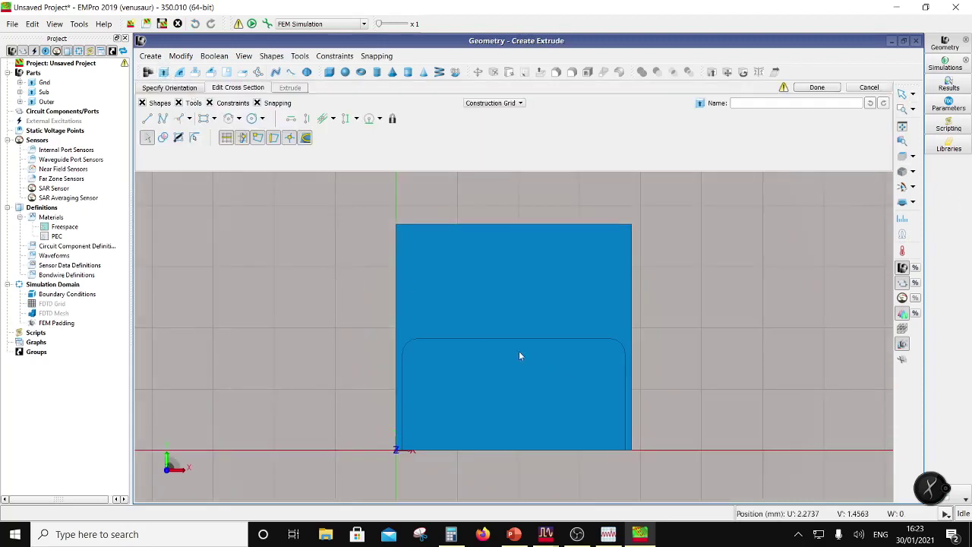
left_click(182, 88)
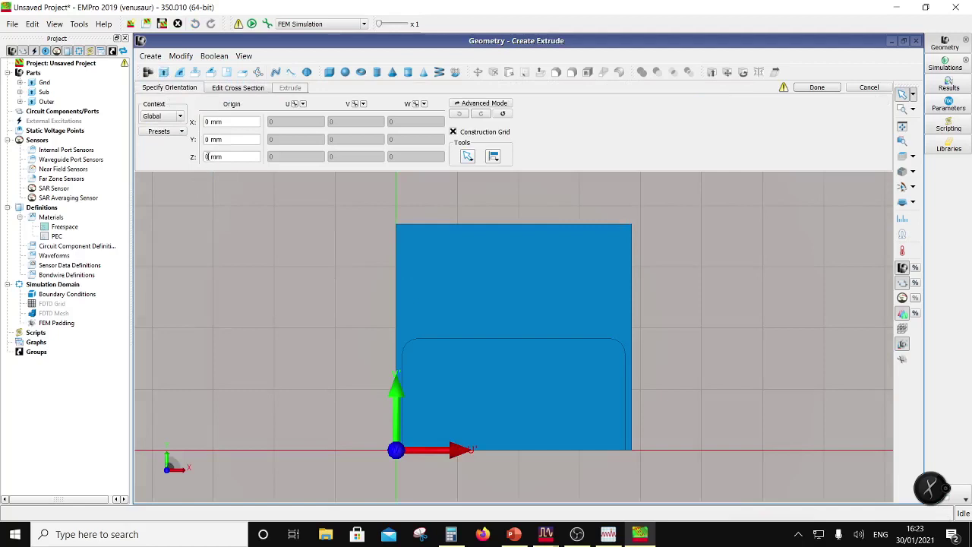
double_click(206, 156)
left_click(242, 88)
Step: Start the inner cutout rectangle with its first corner at U' 0.385 mm and V' 0 mm
left_click(204, 119)
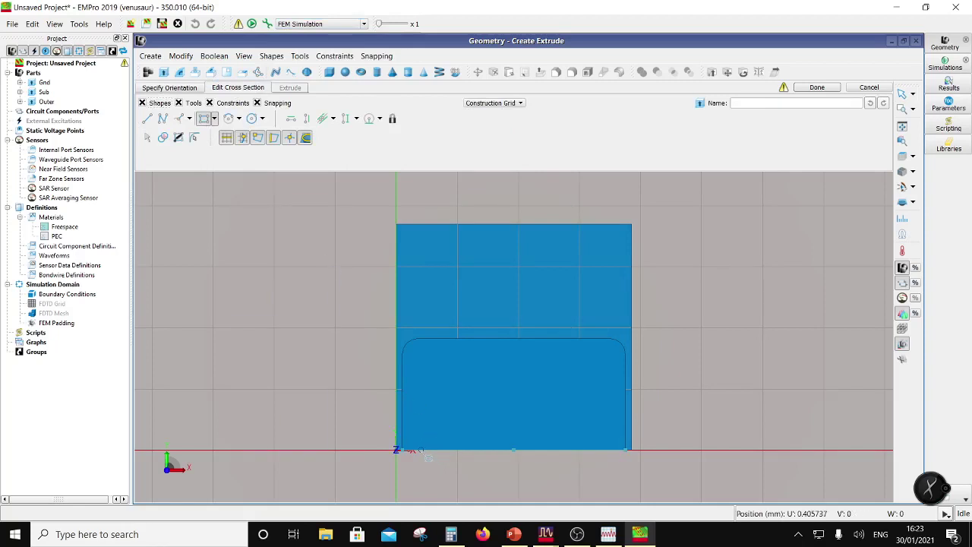
key("Tab")
double_click(473, 256)
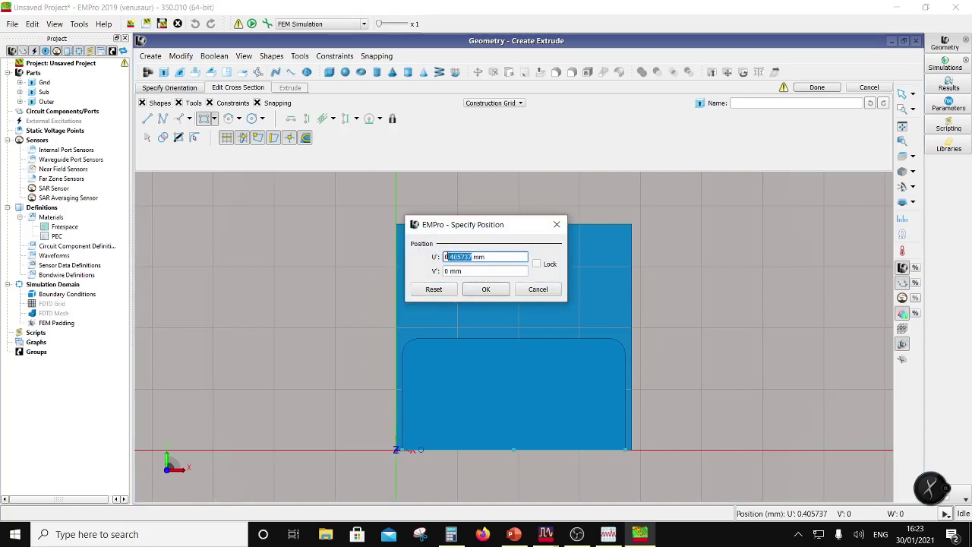
type("38")
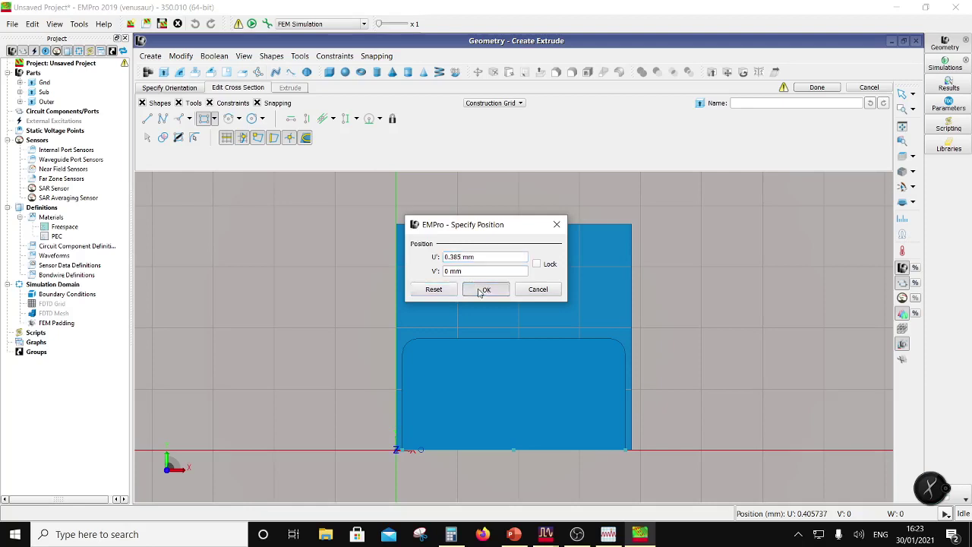
left_click(487, 290)
Step: Complete the inner rectangle with a width of 3.080 mm and a height of 1.427 mm
key("Tab")
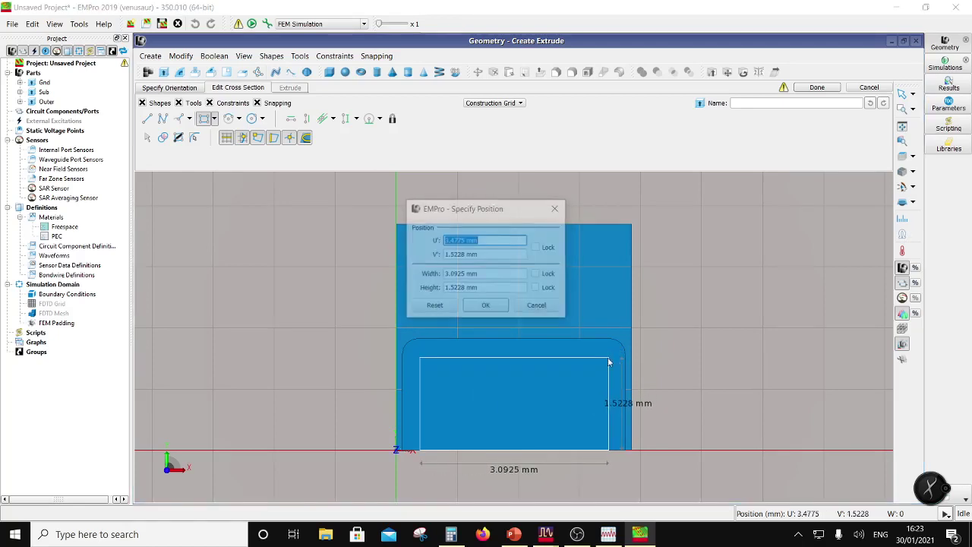
left_click_drag(466, 274, 456, 274)
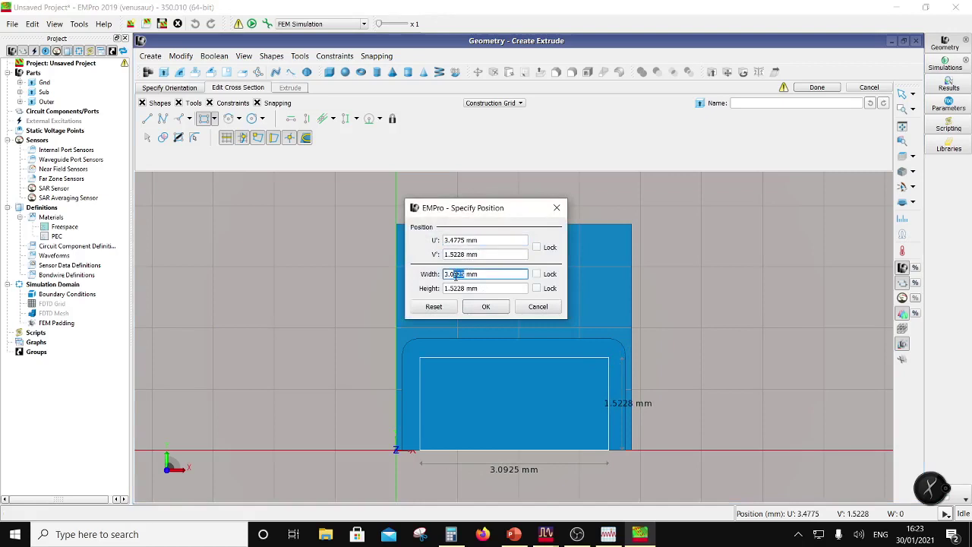
type("80")
left_click(459, 289)
left_click_drag(463, 289, 452, 291)
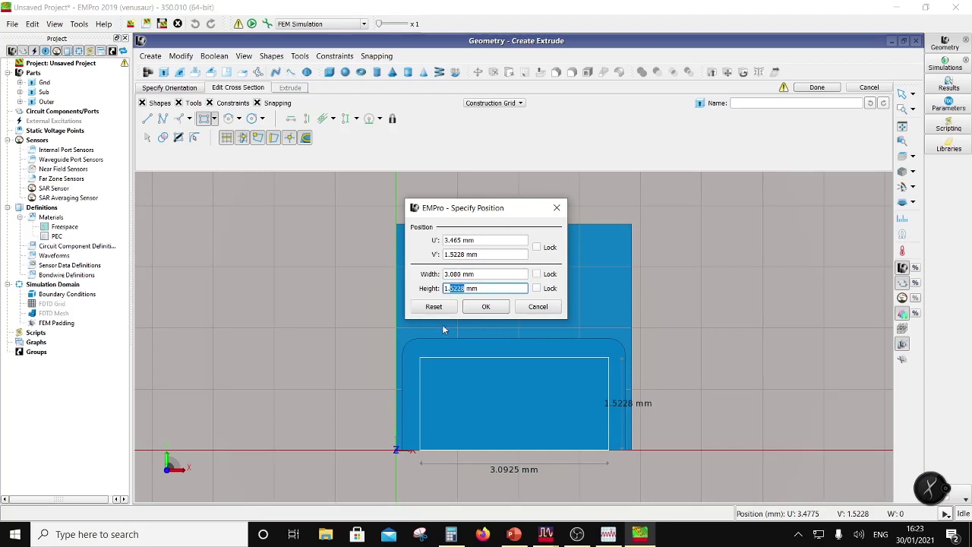
type("427")
left_click(478, 310)
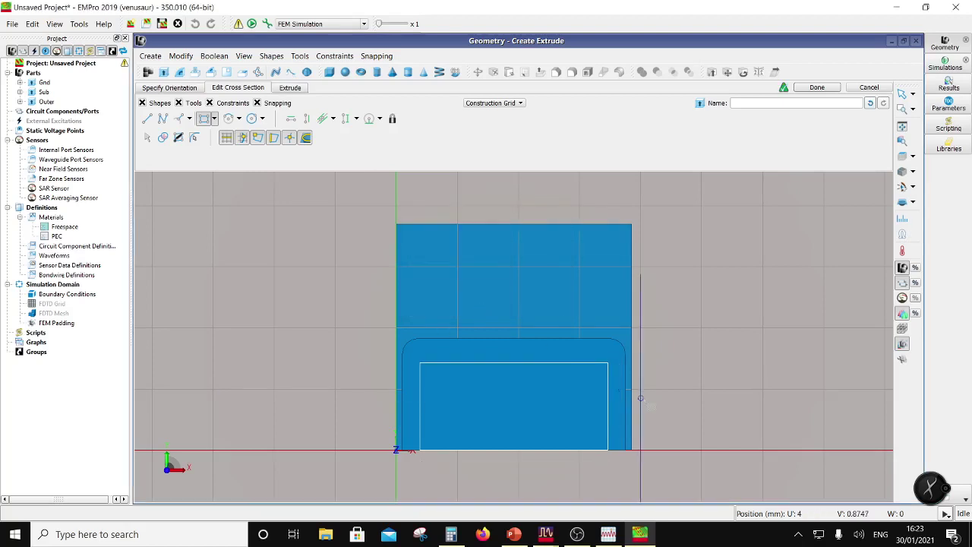
Step: Check the 9 um extrusion of the rectangle, name the part inner and finish creating it
left_click(288, 89)
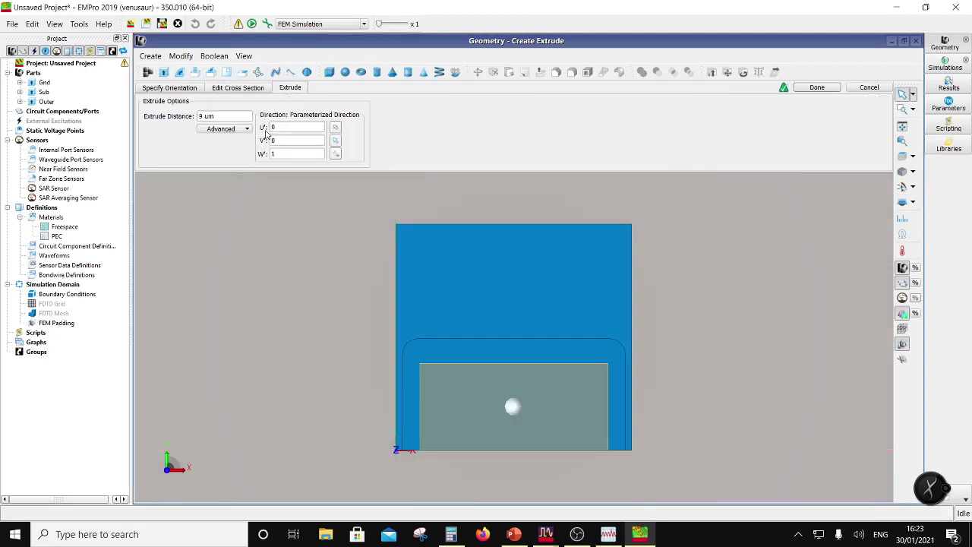
left_click(254, 89)
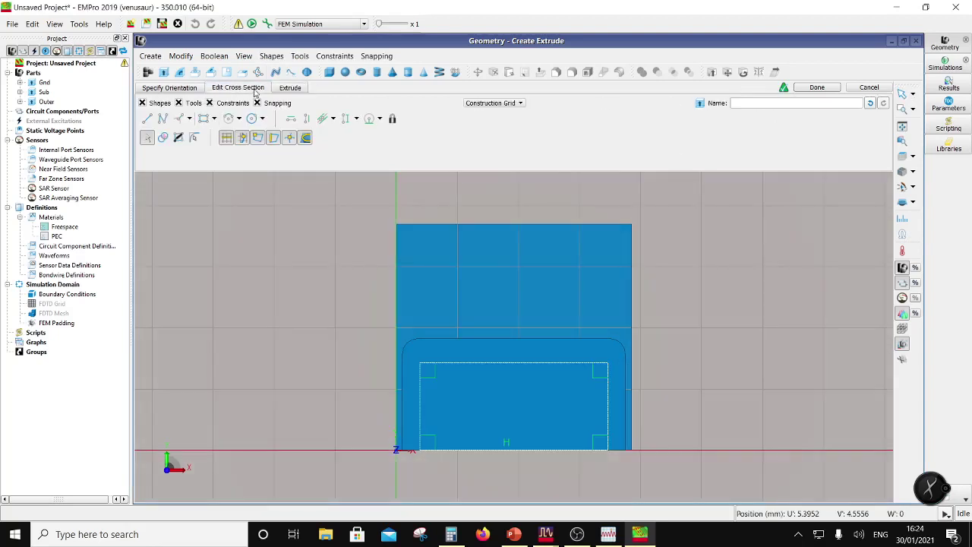
left_click(760, 104)
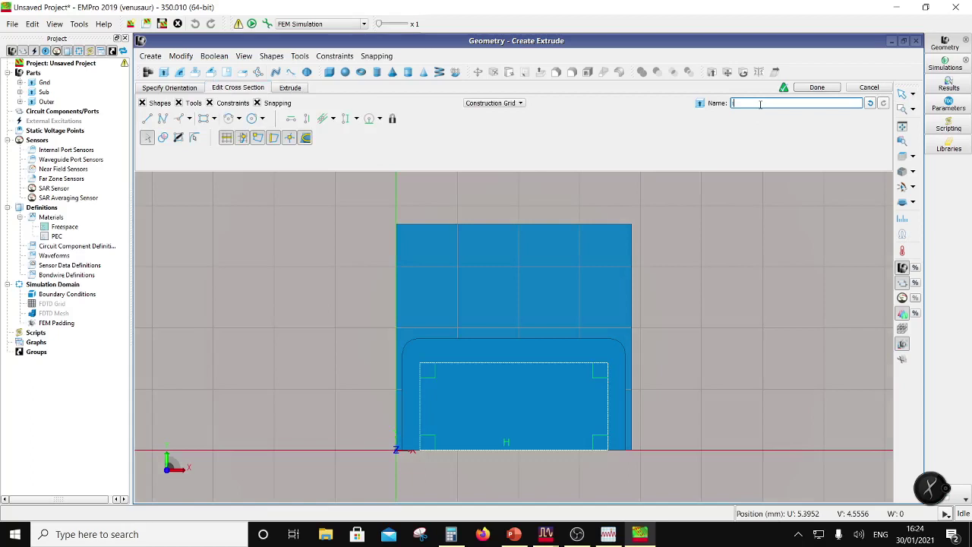
type("inner")
left_click(817, 88)
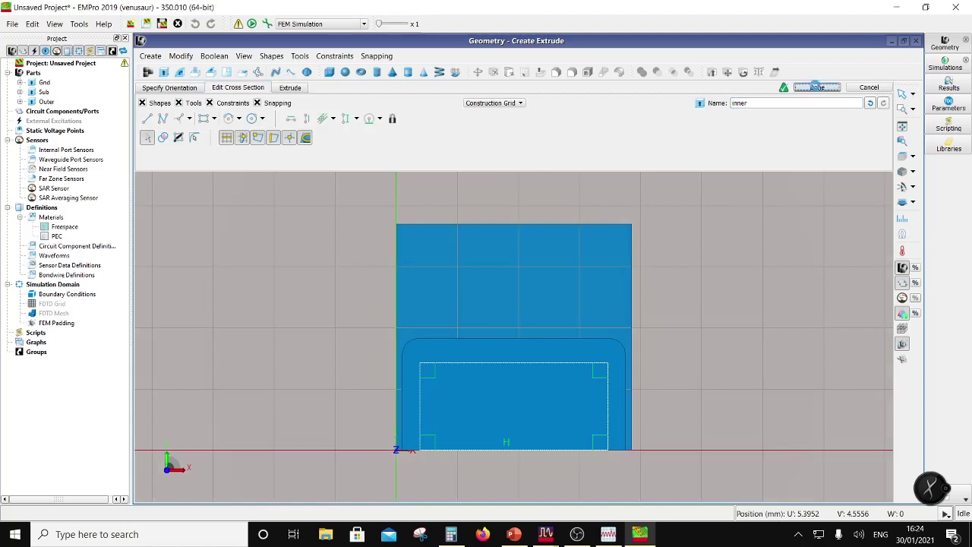
Step: Subtract the inner part from the Outer part, keeping neither original, to form the U-shaped arm
left_click(422, 351)
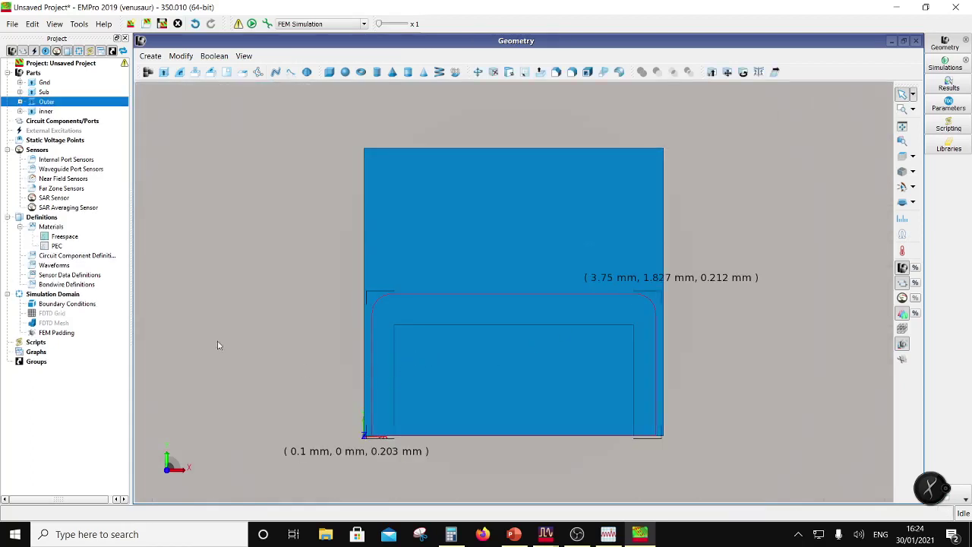
left_click(45, 111, "ctrl")
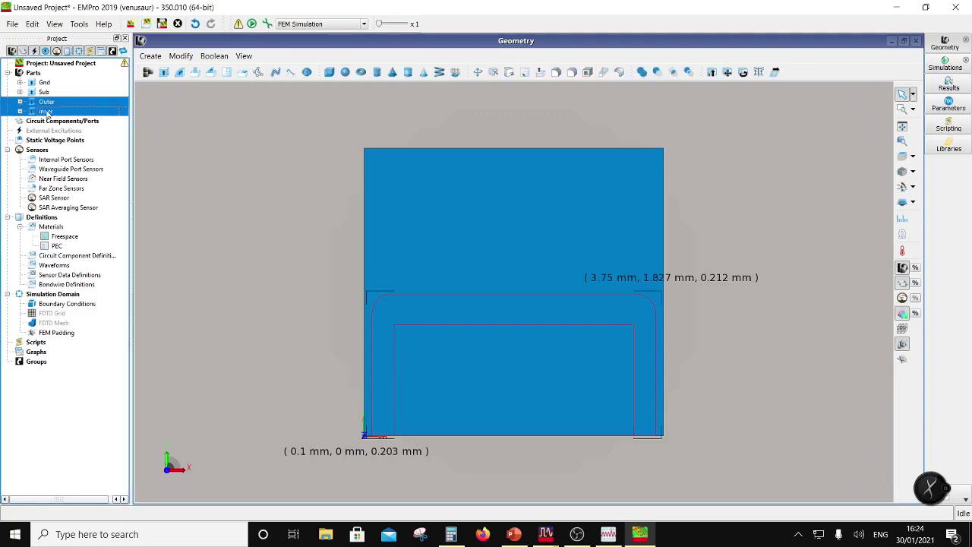
left_click(658, 73)
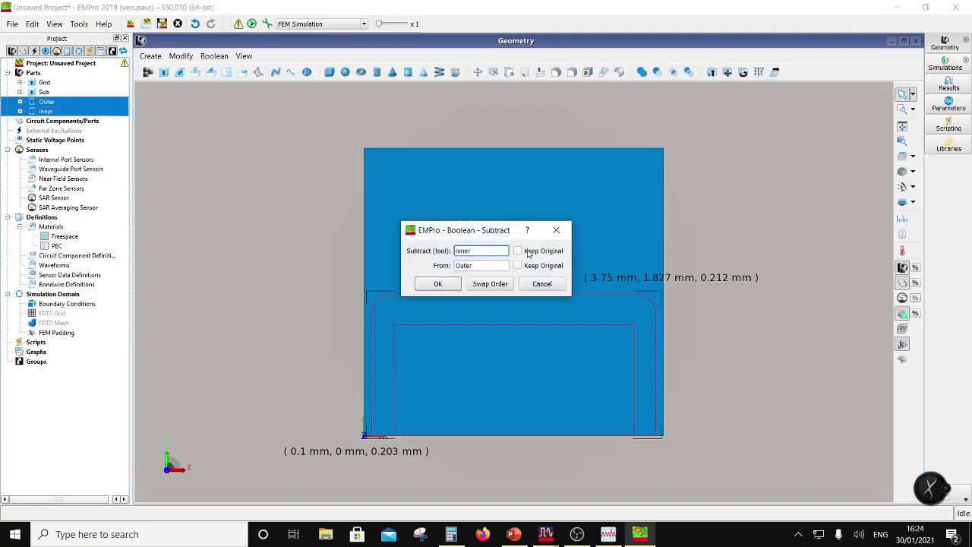
left_click(439, 284)
middle_click_drag(584, 384, 544, 387)
middle_click_drag(479, 167, 426, 312)
left_click(426, 312)
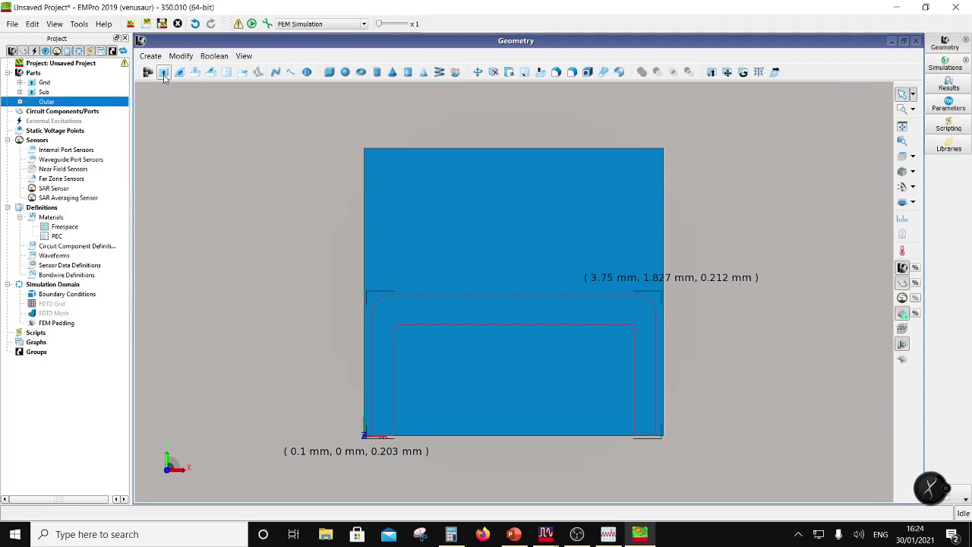
Step: Try to reflect the Outer part with the plane normal set to V' 1 and W' 0, and preview it
left_click(151, 55)
mouse_move(181, 55)
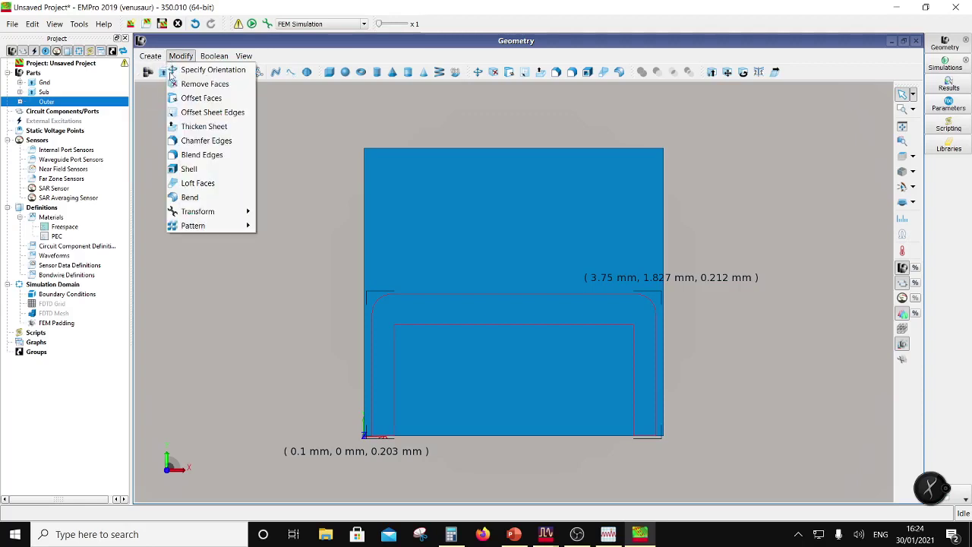
mouse_move(228, 211)
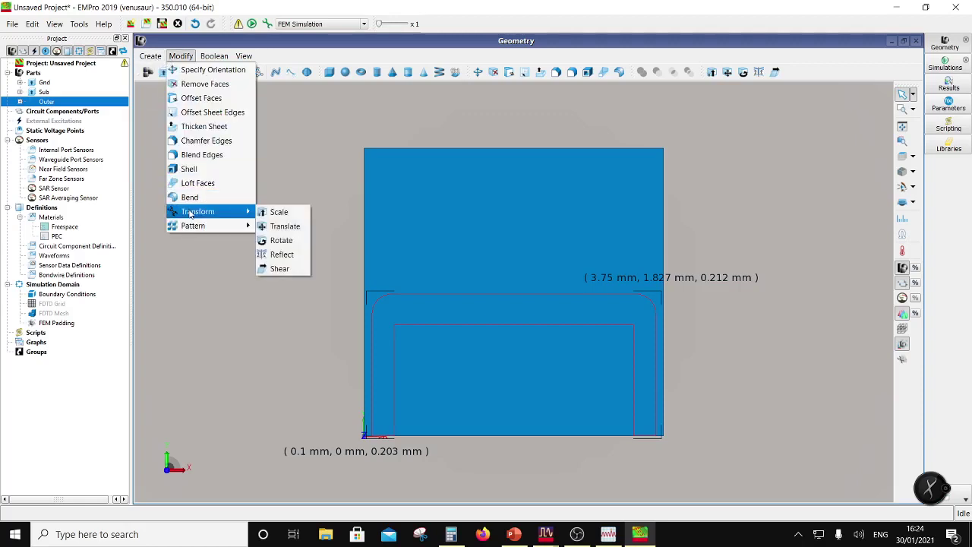
left_click(288, 254)
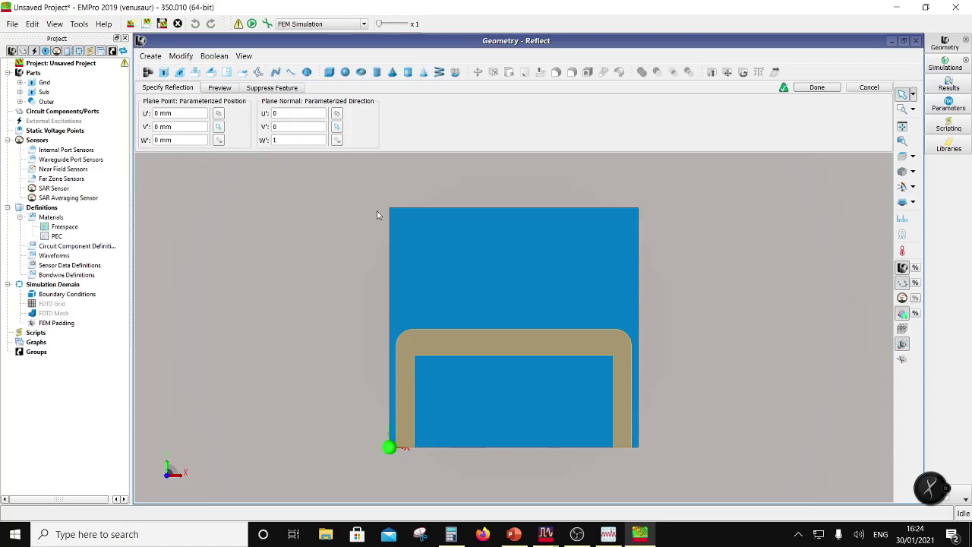
double_click(273, 126)
type("1")
key("Tab")
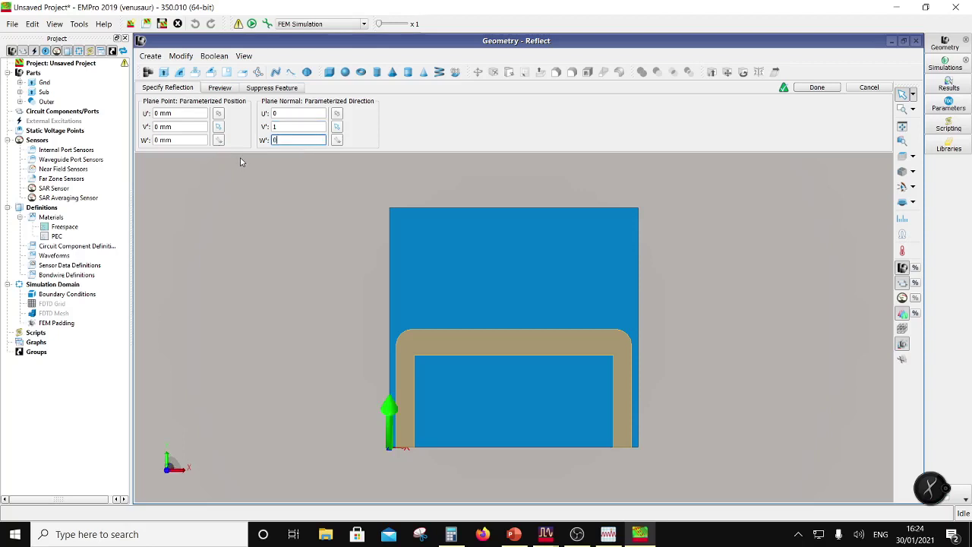
double_click(292, 125)
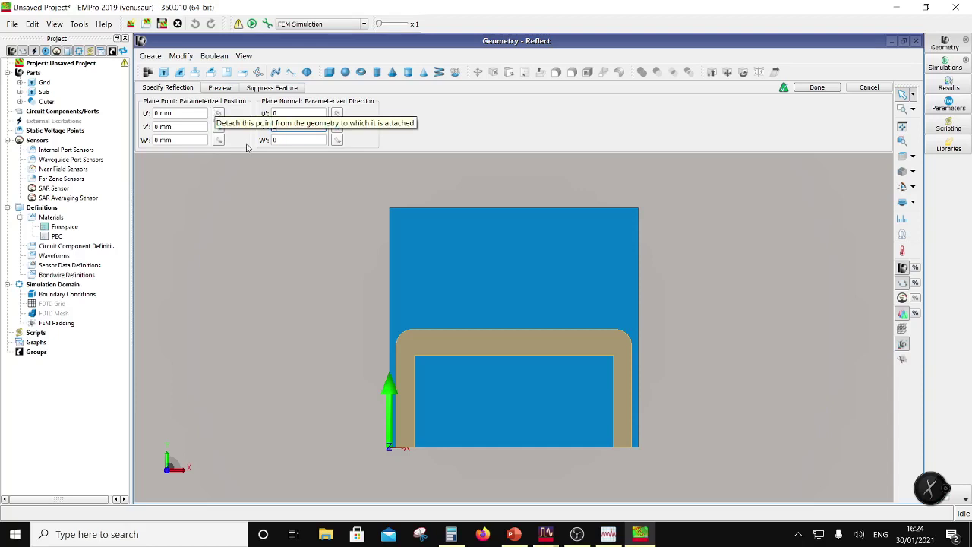
left_click(220, 88)
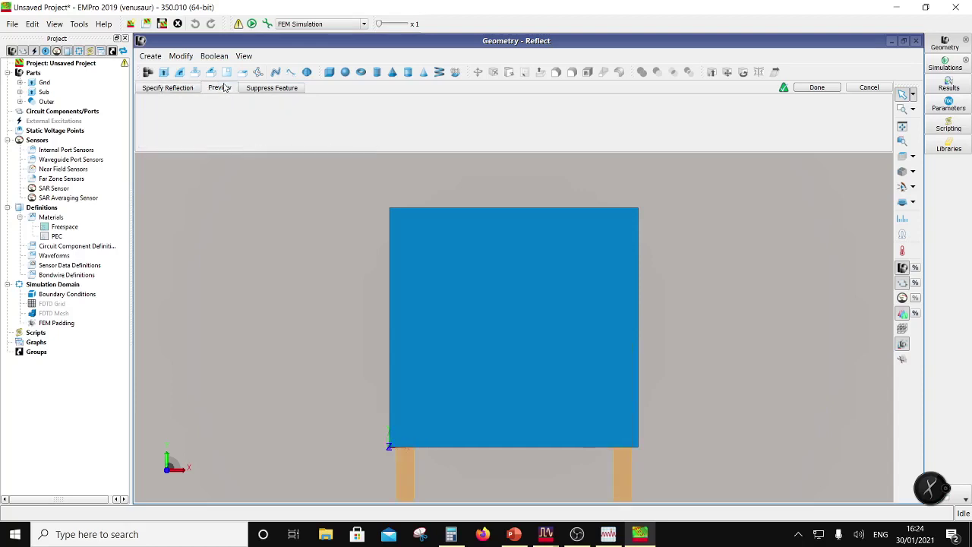
left_click(188, 89)
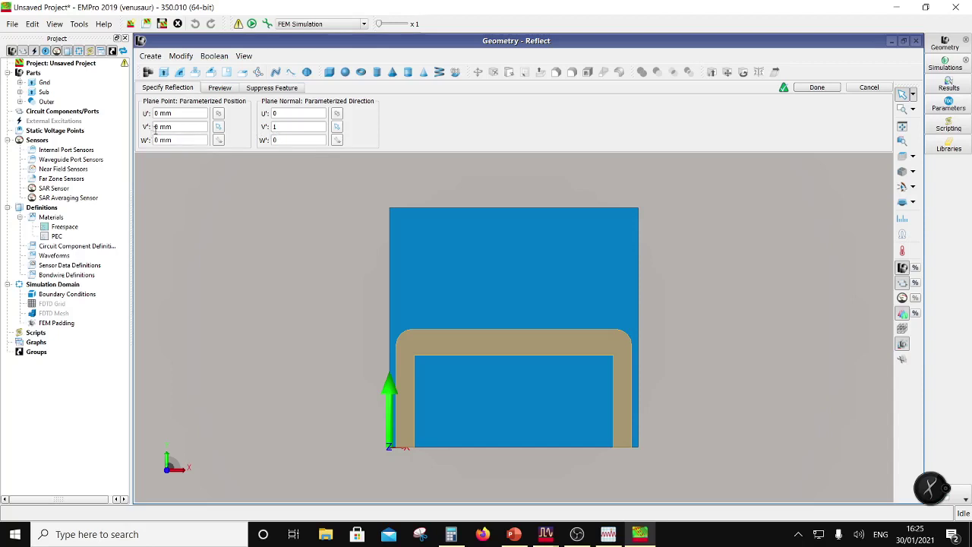
Step: Switch to the coupler drawing in PowerPoint and use Calculator to divide the overall height of 3702 by 2
double_click(156, 127)
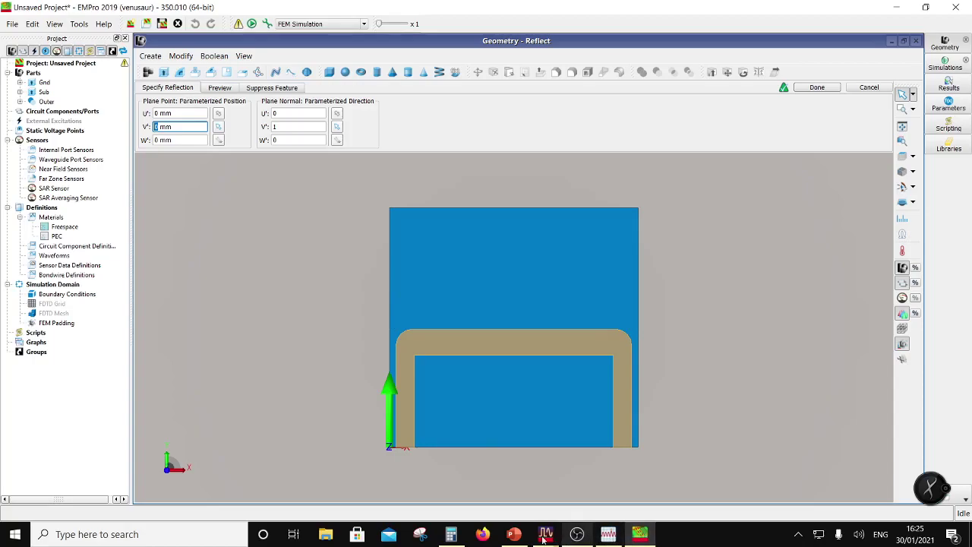
left_click(515, 534)
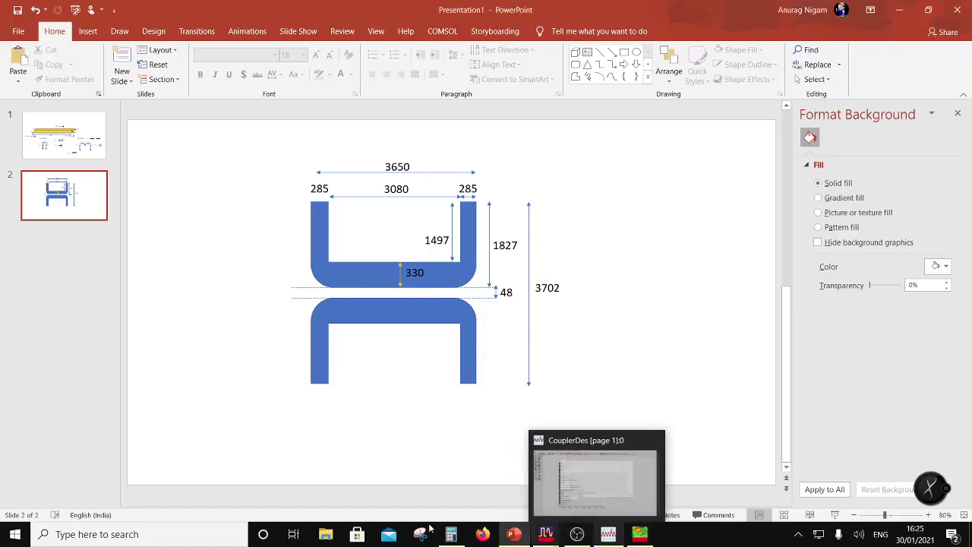
left_click(453, 535)
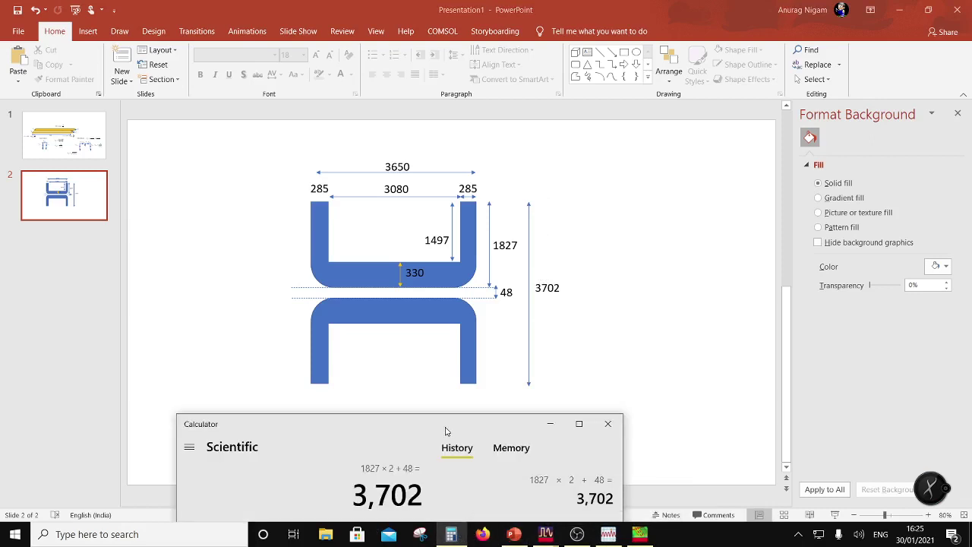
left_click_drag(446, 428, 508, 169)
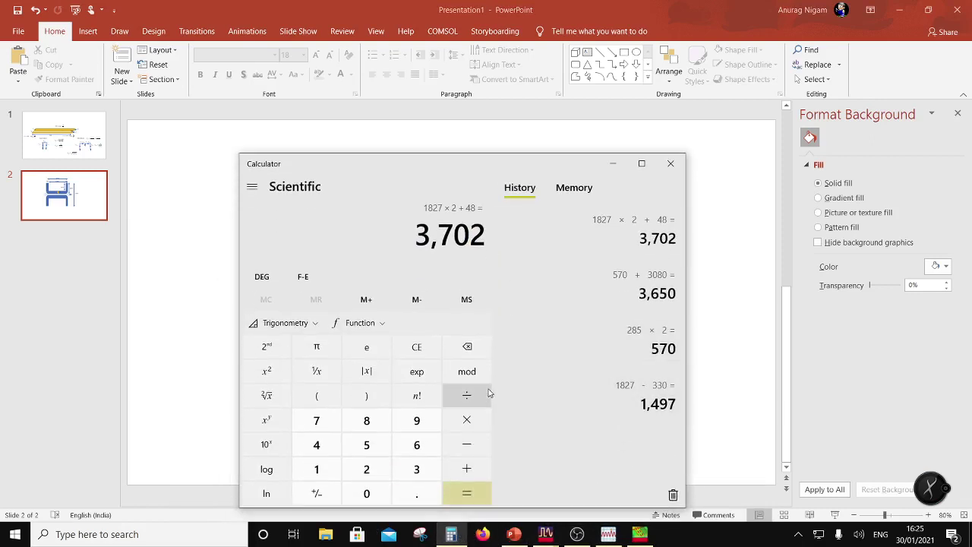
left_click(466, 395)
left_click(380, 470)
left_click(466, 493)
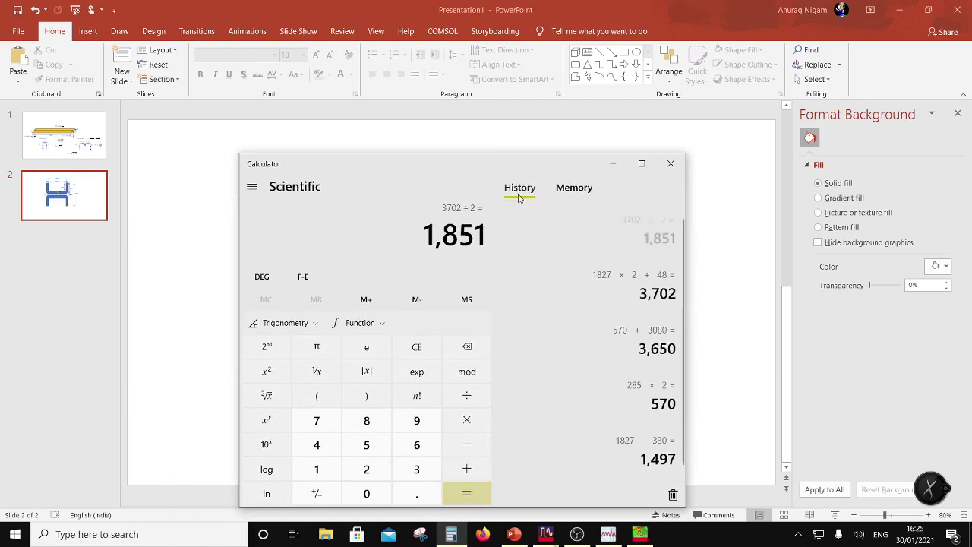
left_click_drag(517, 190, 516, 424)
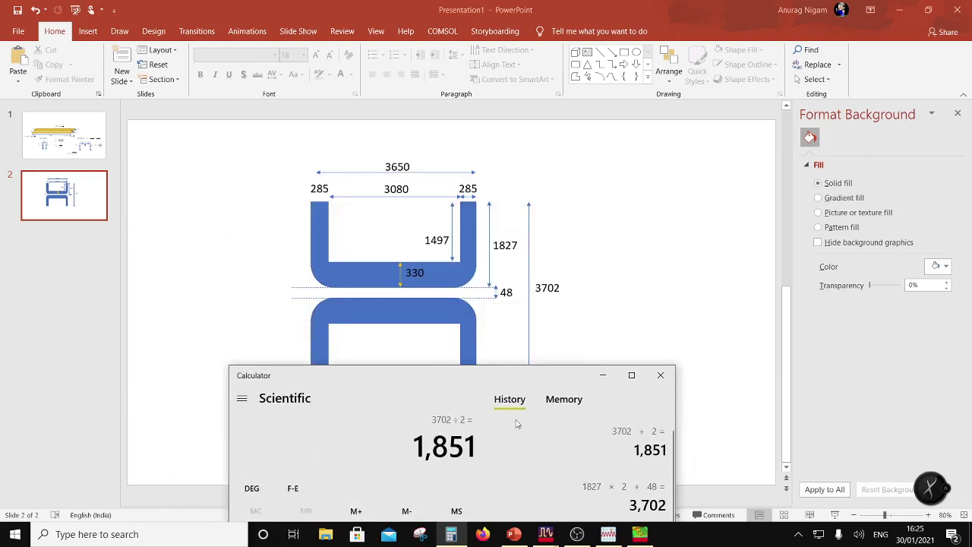
Step: Back in EMPro, try the reflection with the plane point's V' at 1.851 mm, preview it and cancel the reflection
left_click(640, 534)
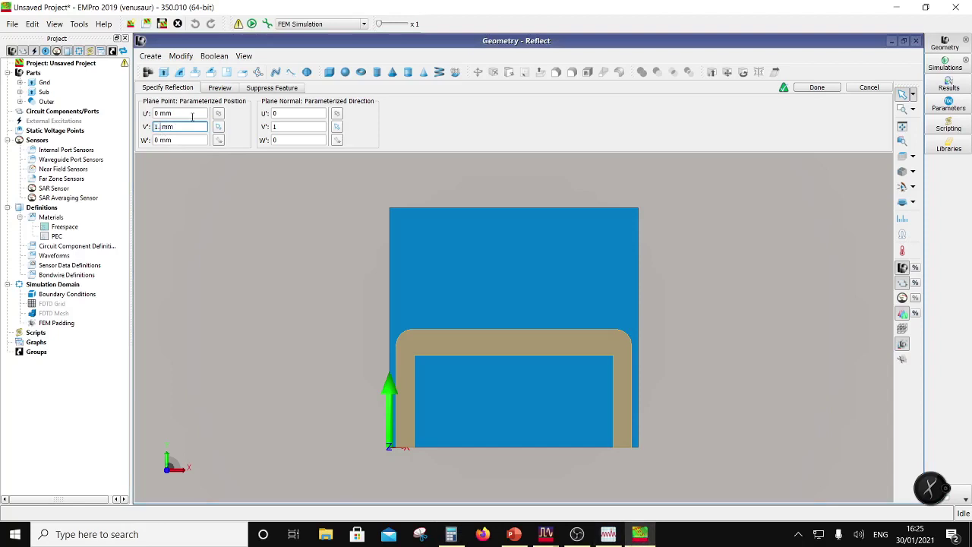
type("1.851")
left_click(293, 125)
left_click(218, 88)
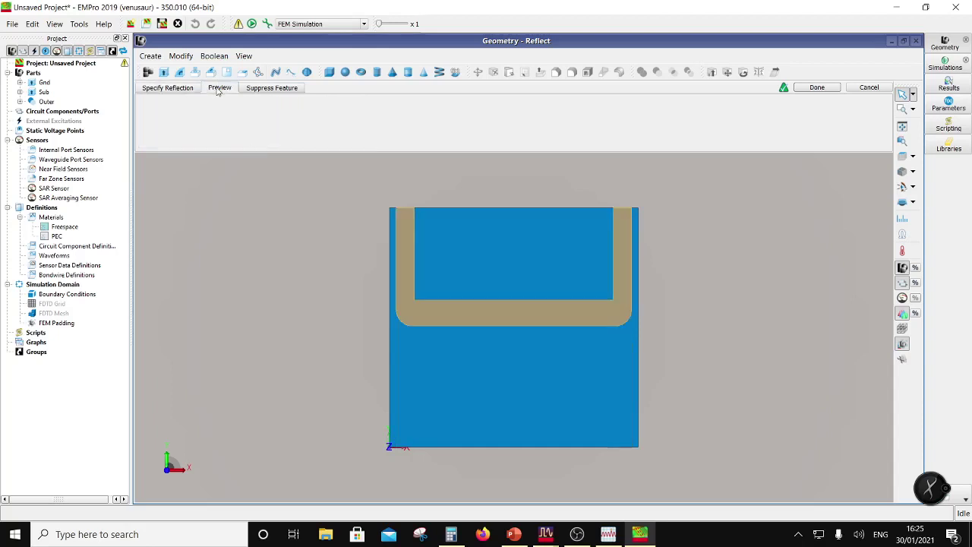
left_click(188, 88)
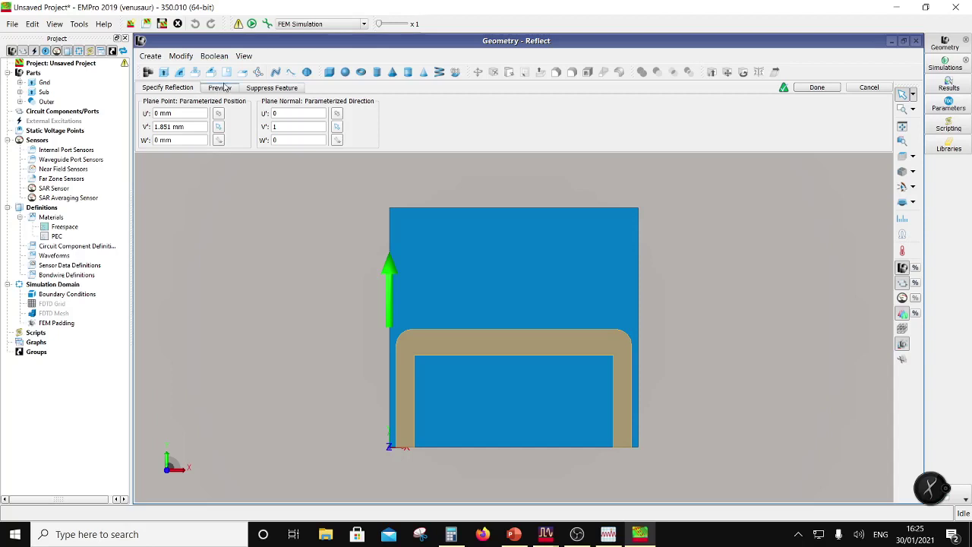
left_click(219, 88)
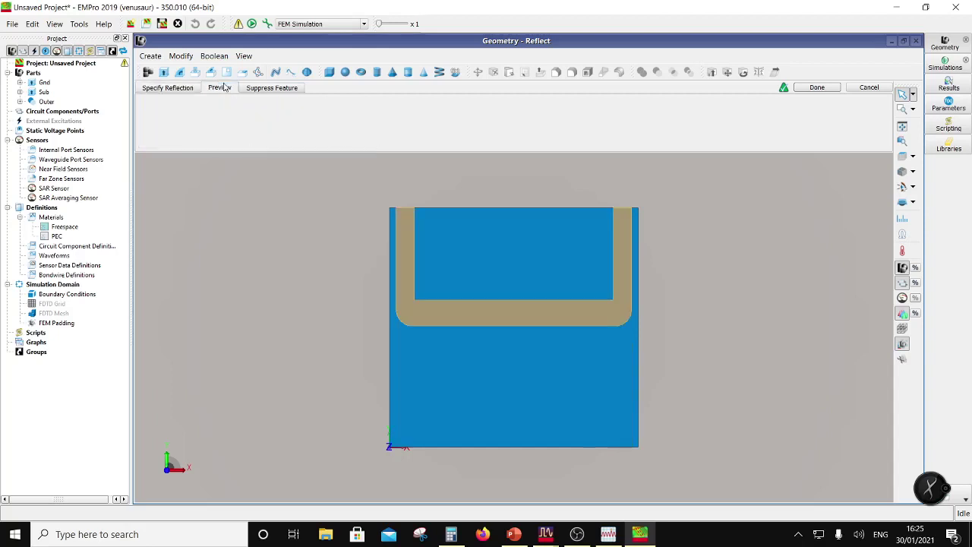
left_click(863, 92)
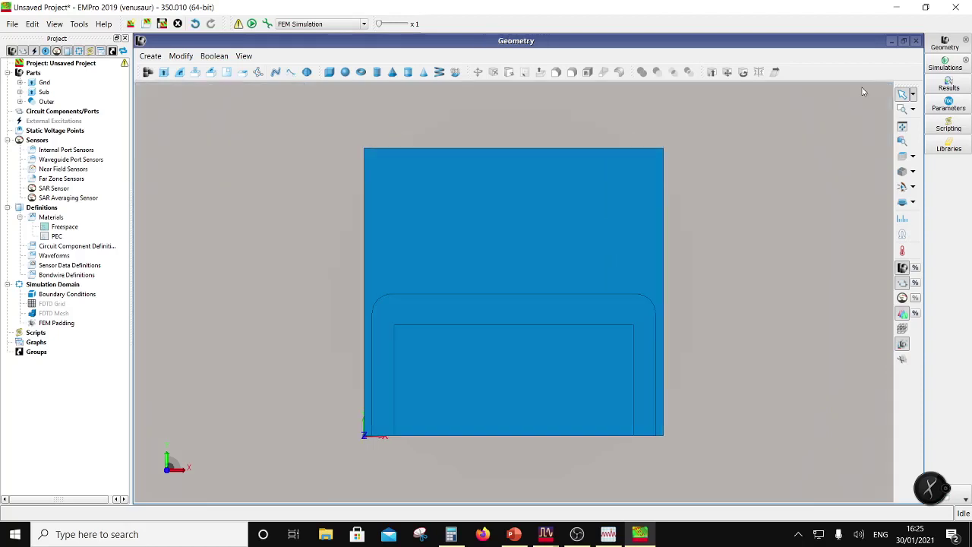
Step: Copy the Outer part and paste the duplicate into the project's Parts
left_click(42, 102)
right_click(43, 104)
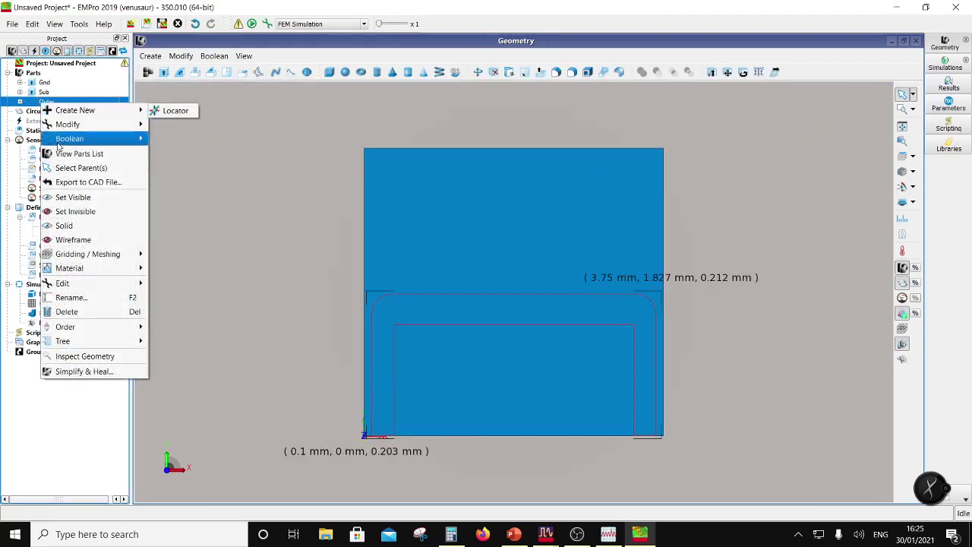
mouse_move(79, 338)
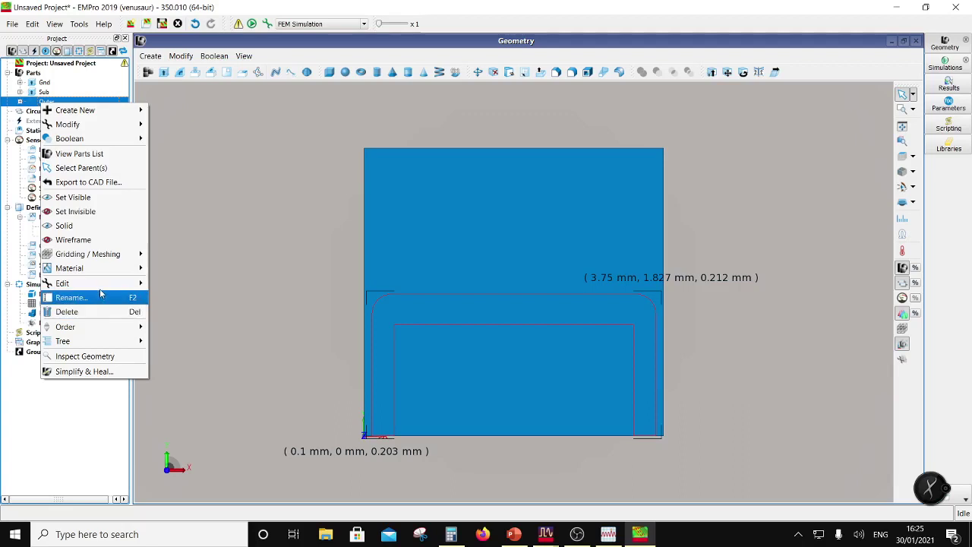
mouse_move(100, 289)
left_click(174, 295)
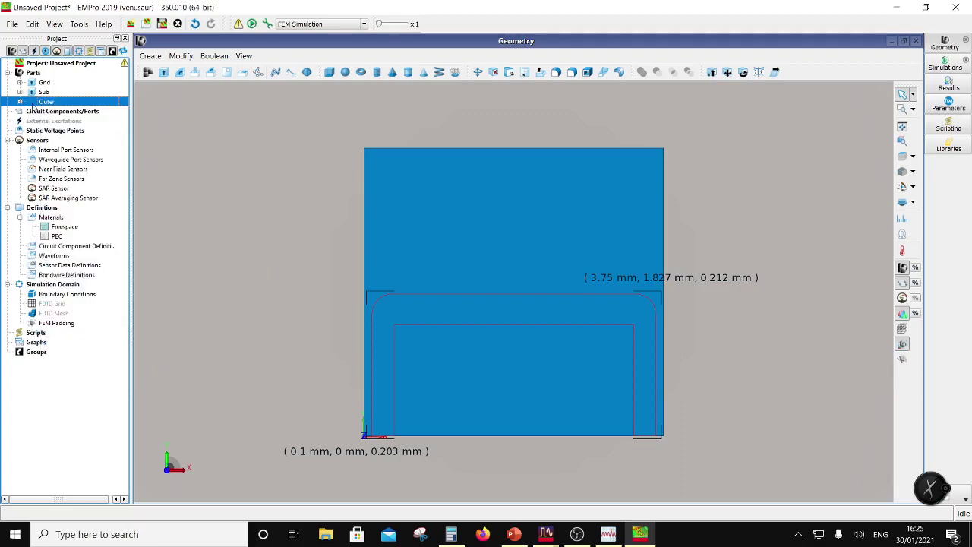
right_click(34, 74)
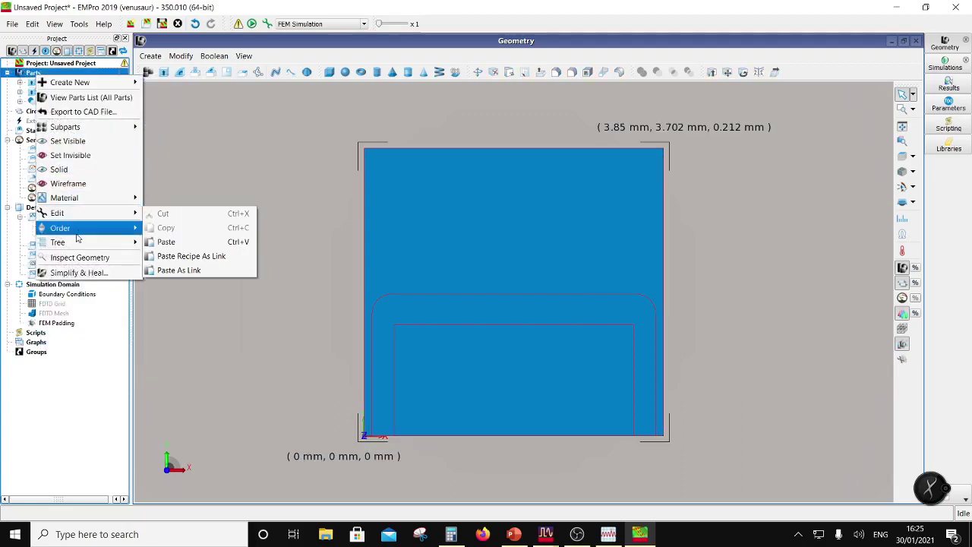
mouse_move(77, 217)
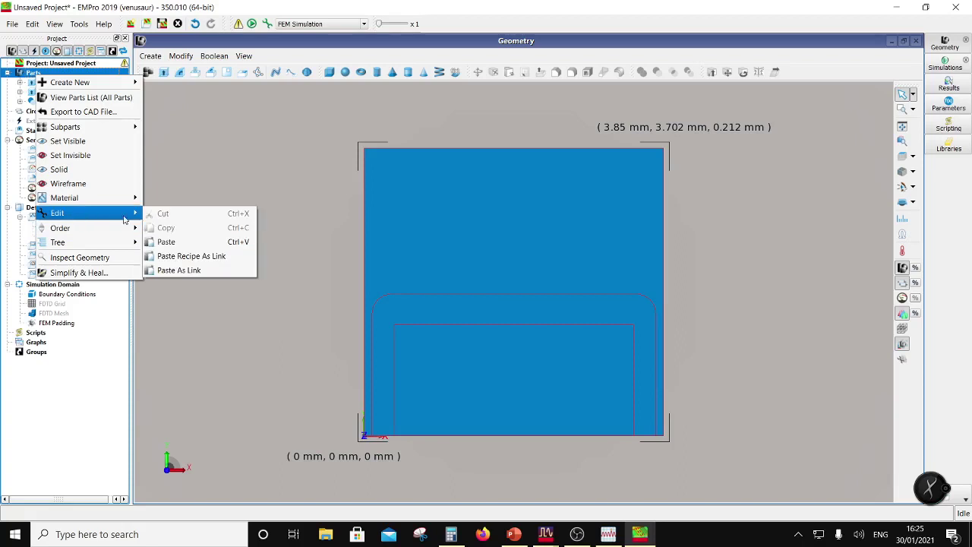
left_click(167, 243)
Step: Rename the pasted copy of the Outer part as Outer2
left_click(60, 112)
right_click(60, 111)
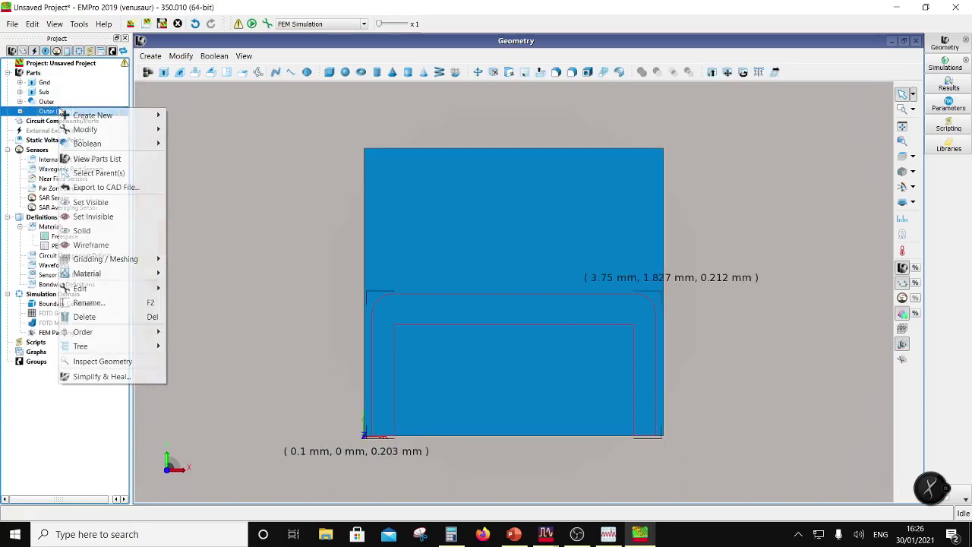
mouse_move(112, 350)
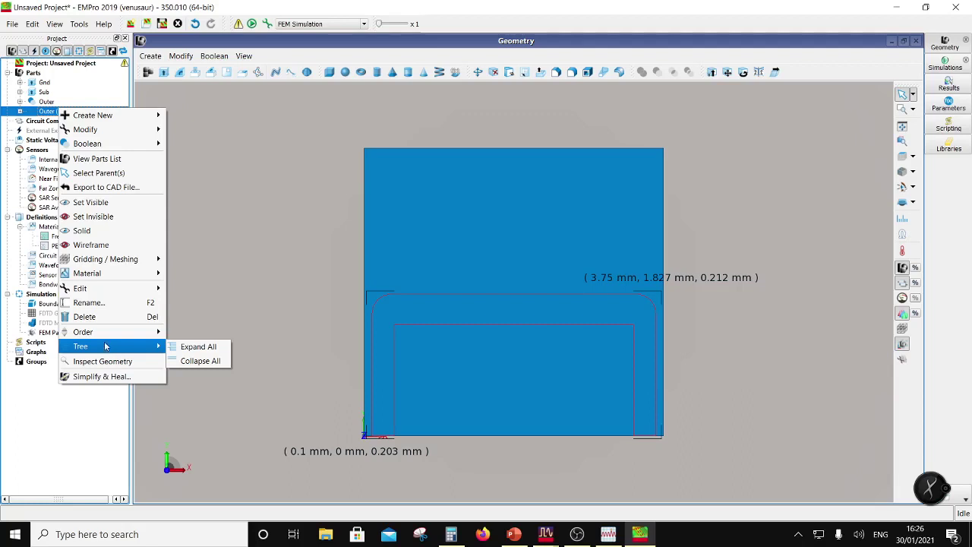
mouse_move(104, 292)
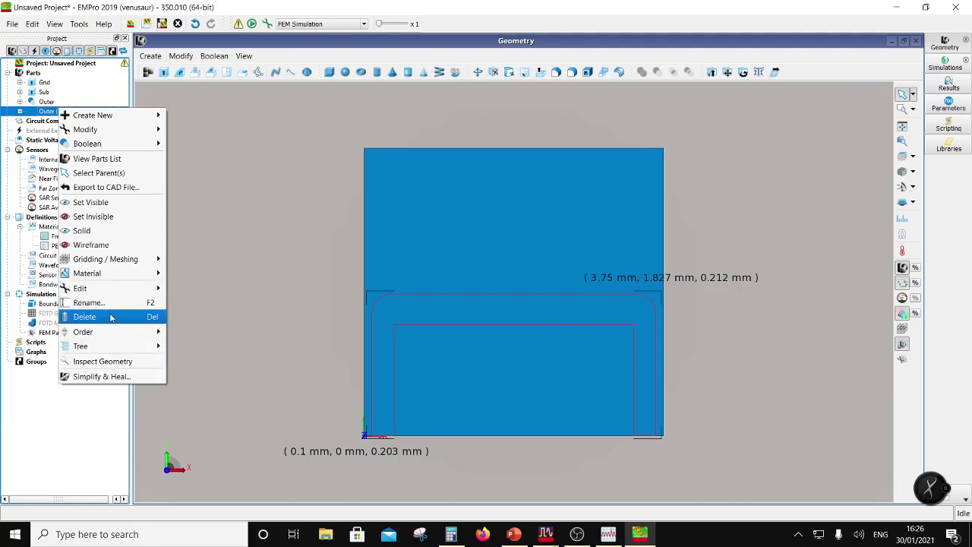
left_click(112, 317)
left_click_drag(81, 112, 55, 112)
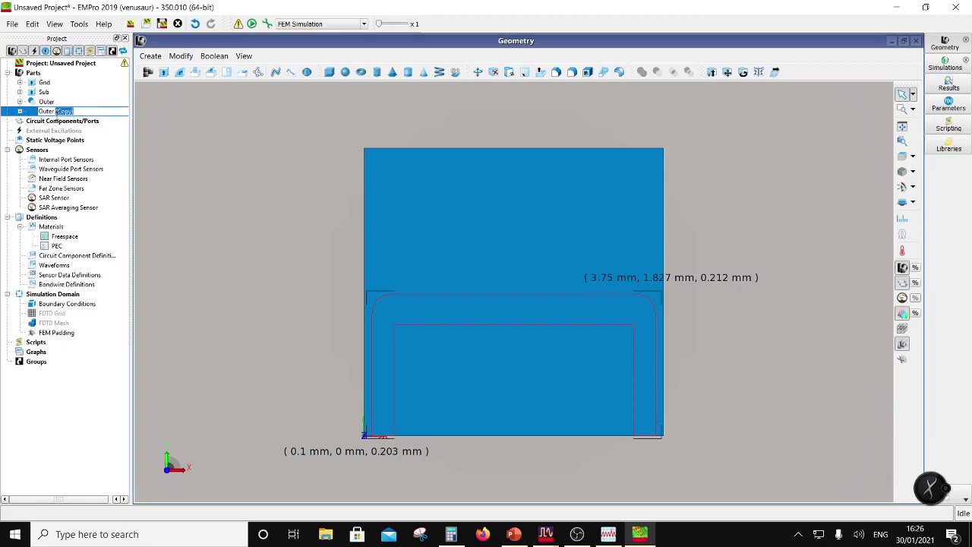
type("2")
key("Return")
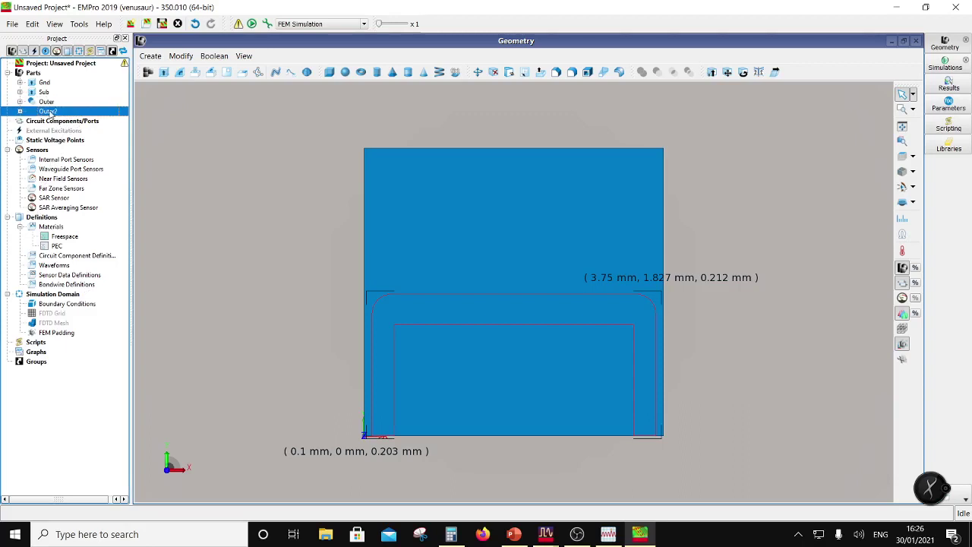
Step: Set up a reflection of Outer2 with plane normal U' 0, V' 1, W' 0 and the plane point's V' at 1.851 mm
left_click(150, 56)
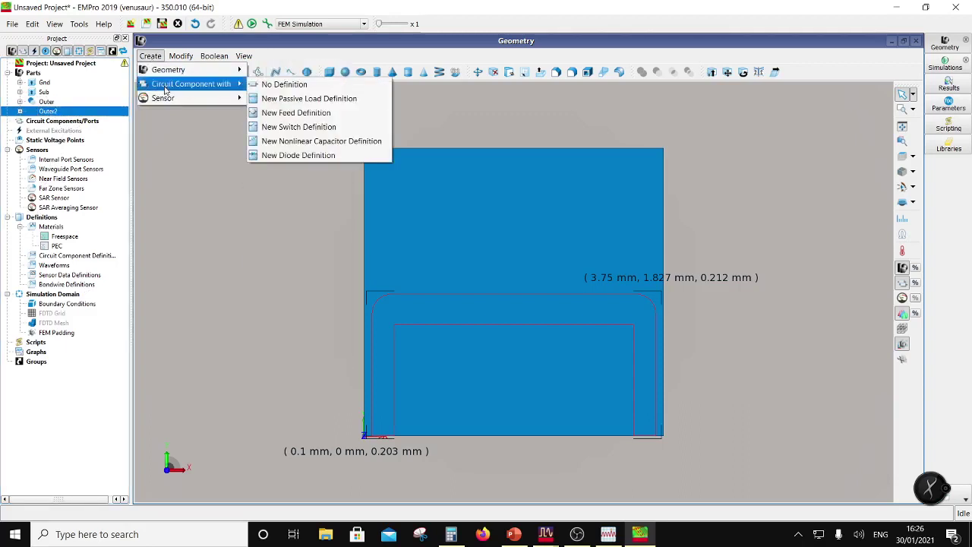
mouse_move(181, 56)
mouse_move(222, 218)
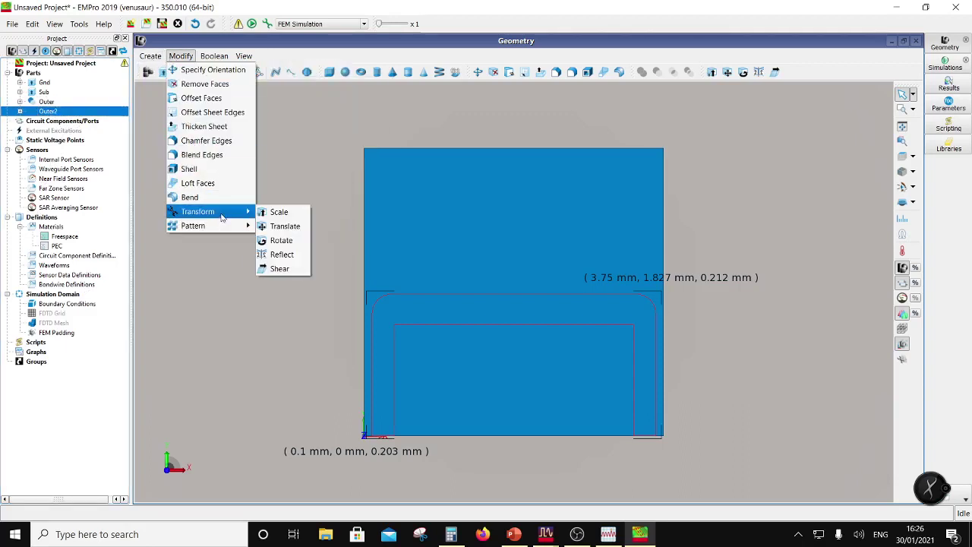
left_click(281, 254)
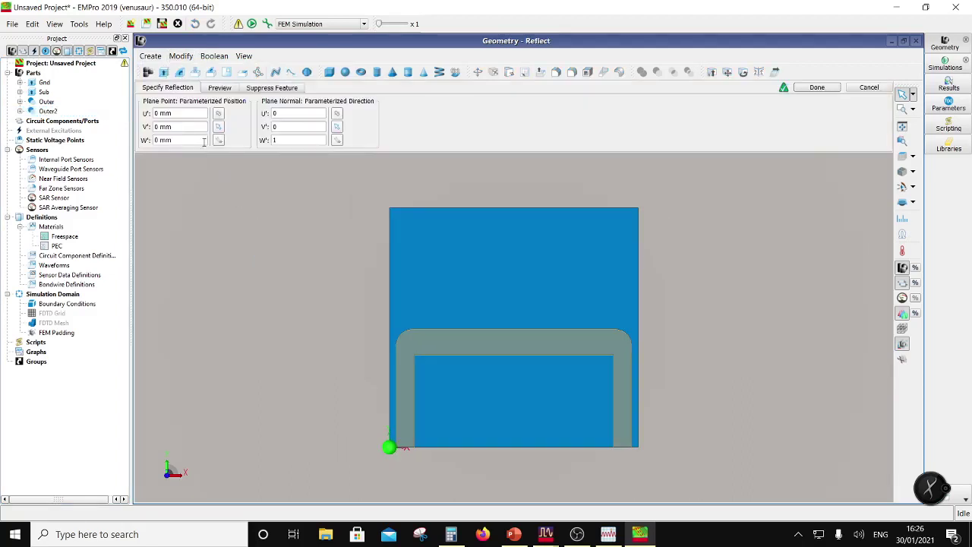
double_click(278, 126)
type("1")
key("Tab")
type("0")
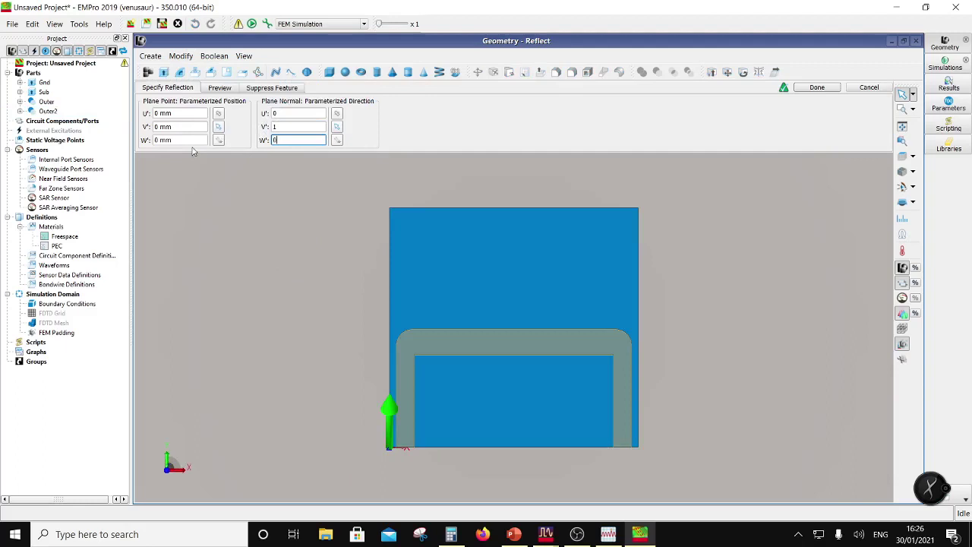
double_click(159, 127)
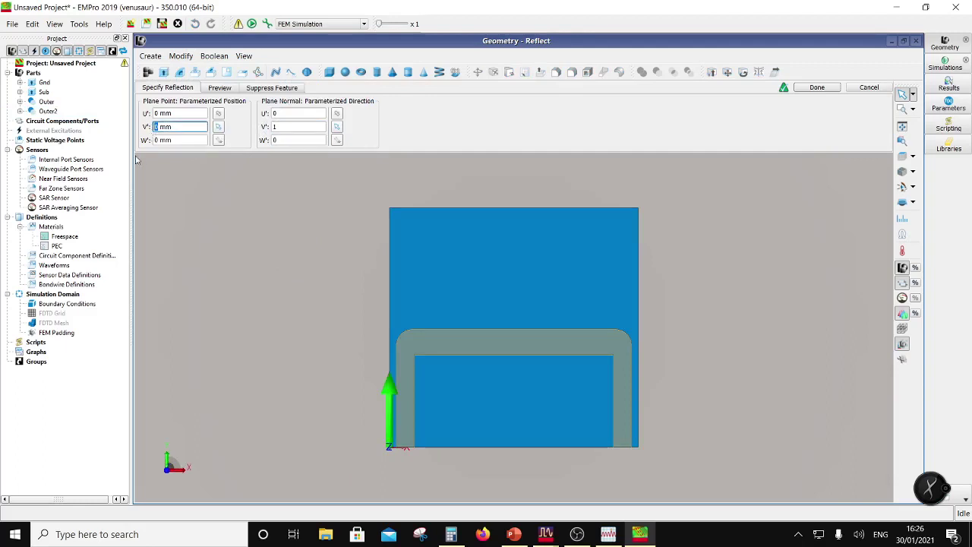
type("1.851")
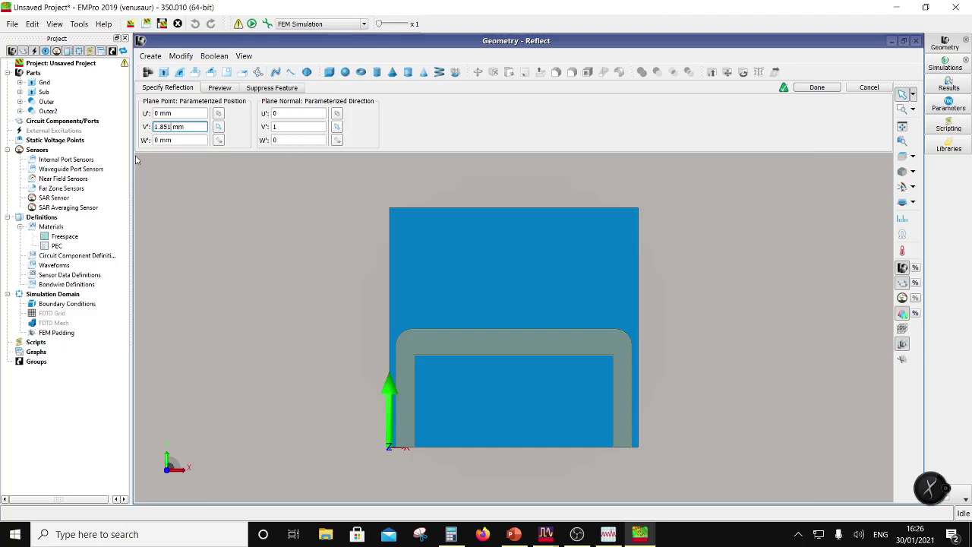
Step: Preview the reflected Outer2, inspect the gap between the arms and its alignment with the substrate edge, and complete the reflection
left_click(220, 88)
scroll(434, 335, "up", 5)
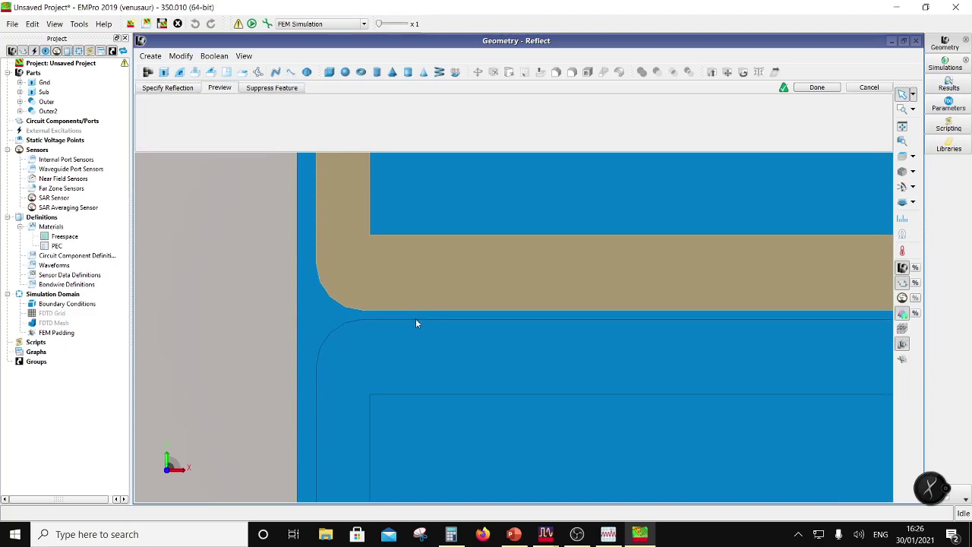
scroll(416, 323, "down", 5)
scroll(423, 210, "up", 4)
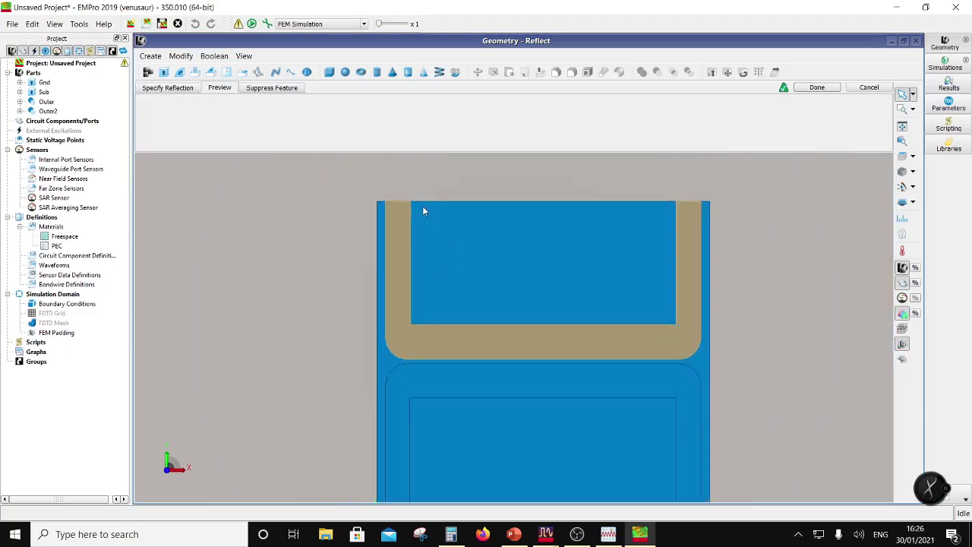
scroll(392, 215, "up", 4)
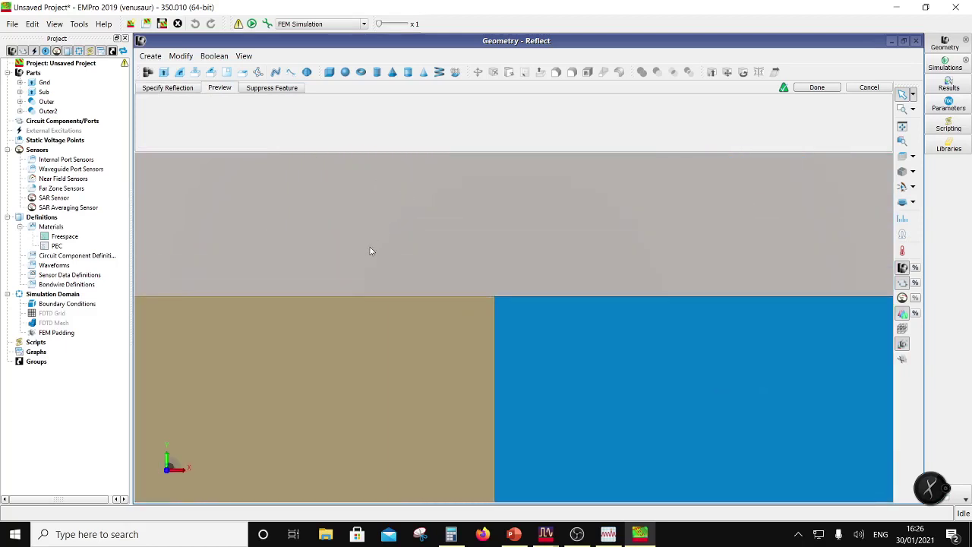
middle_click_drag(388, 302, 398, 345)
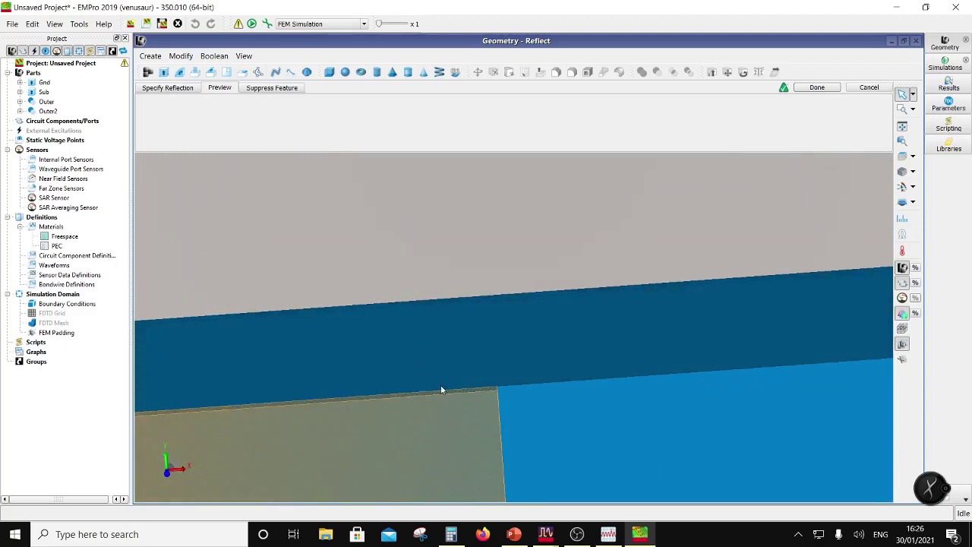
scroll(446, 390, "up", 3)
middle_click_drag(446, 390, 453, 409)
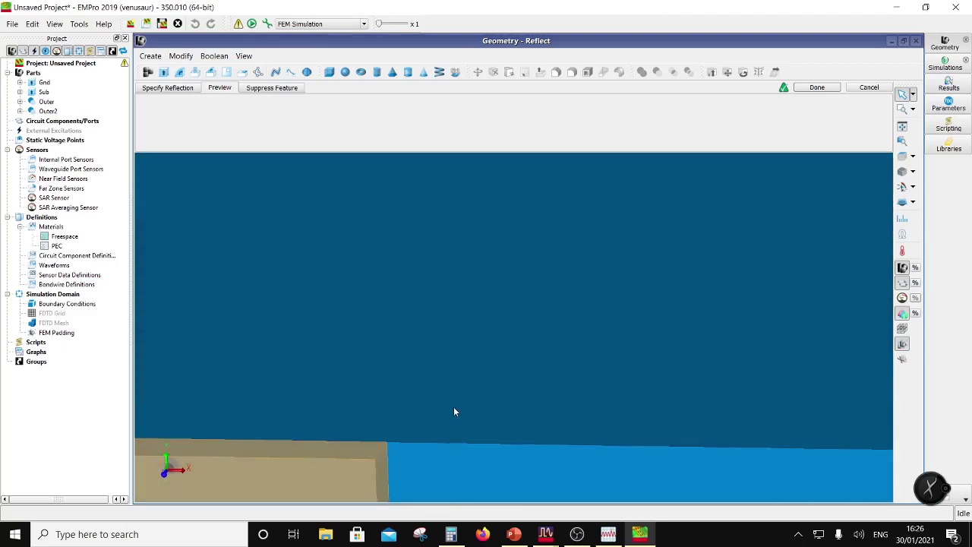
left_click(817, 87)
Step: Return to the top view and measure the gap between the facing straight edges of the two arms
middle_click_drag(688, 202, 711, 372)
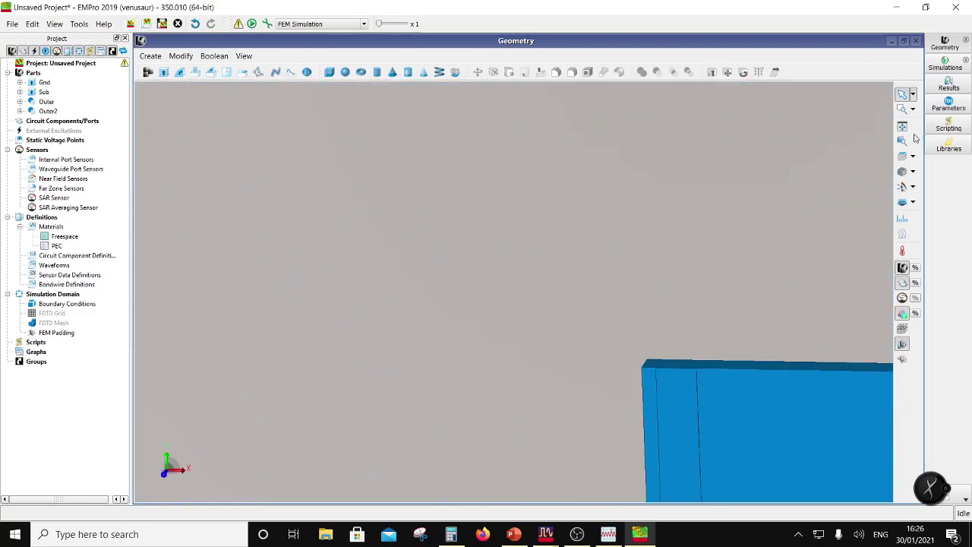
left_click(904, 157)
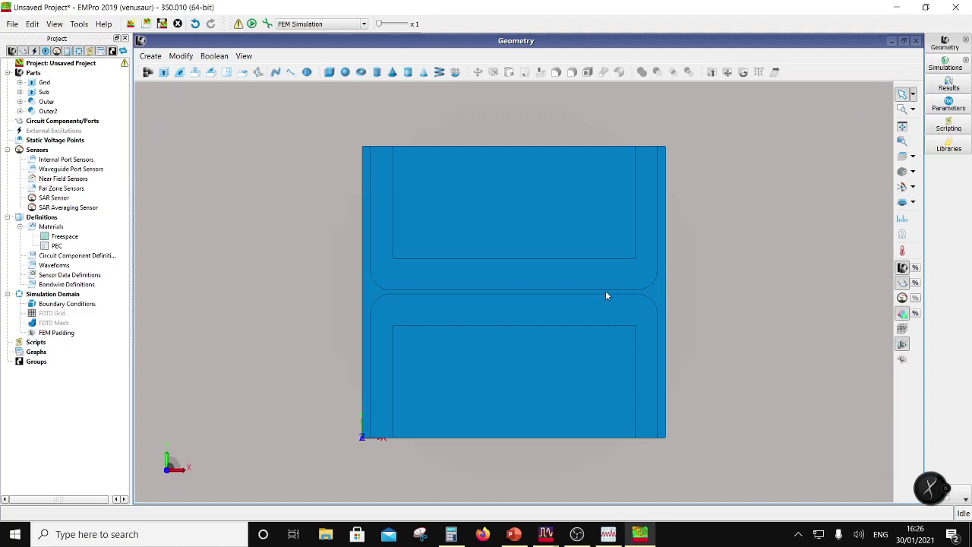
left_click(903, 219)
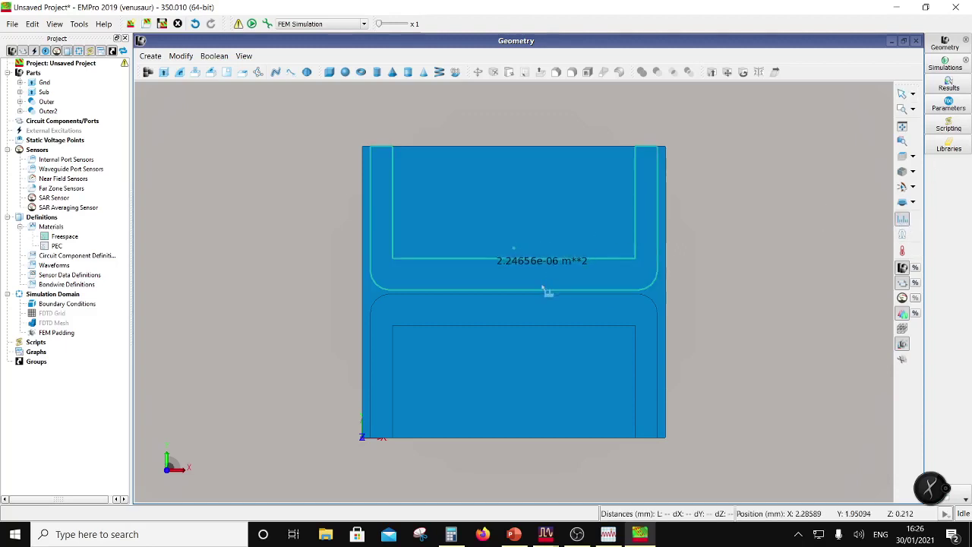
scroll(544, 291, "up", 10)
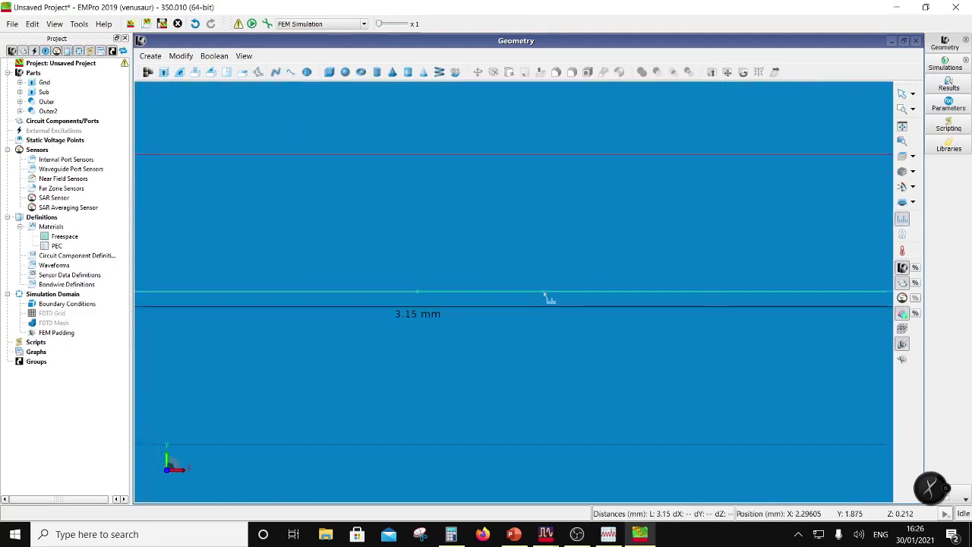
scroll(547, 303, "up", 6)
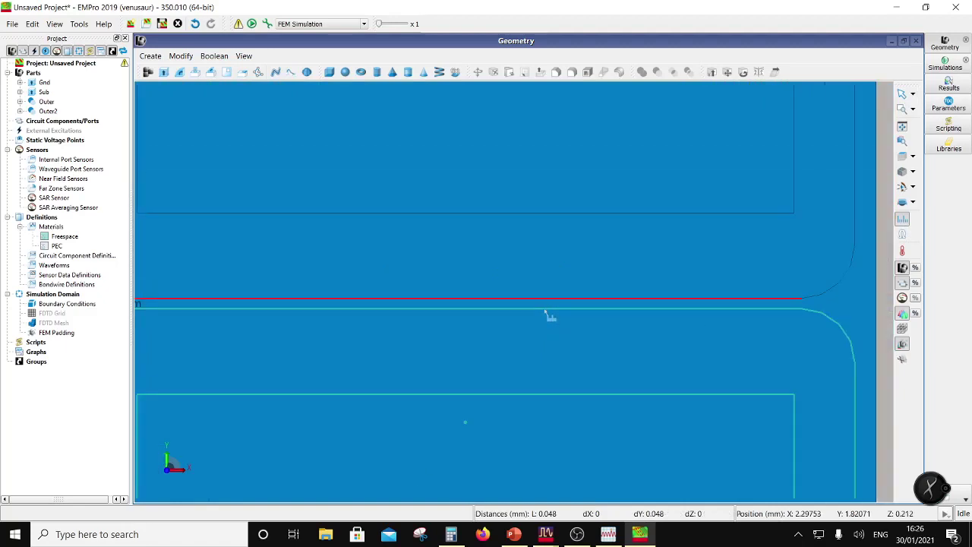
scroll(545, 310, "down", 3)
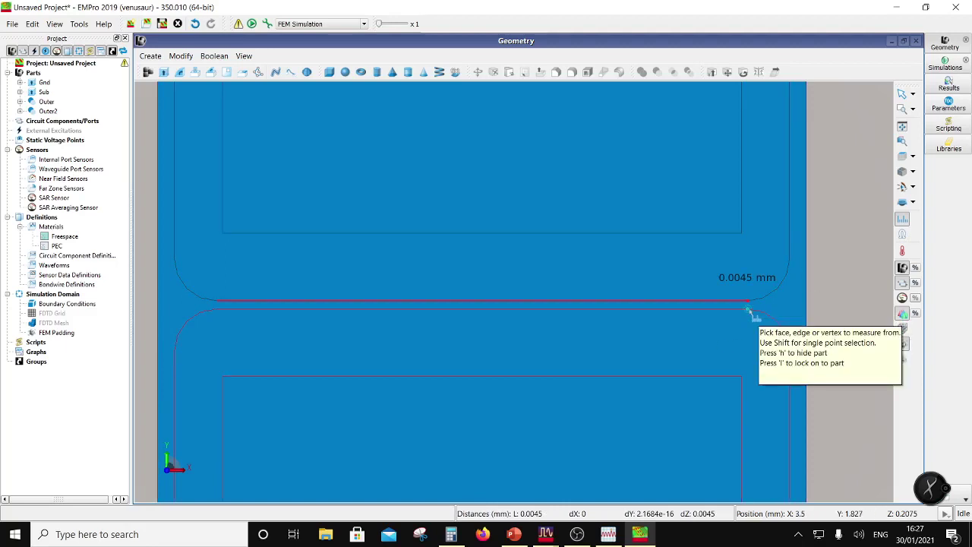
scroll(750, 313, "up", 5)
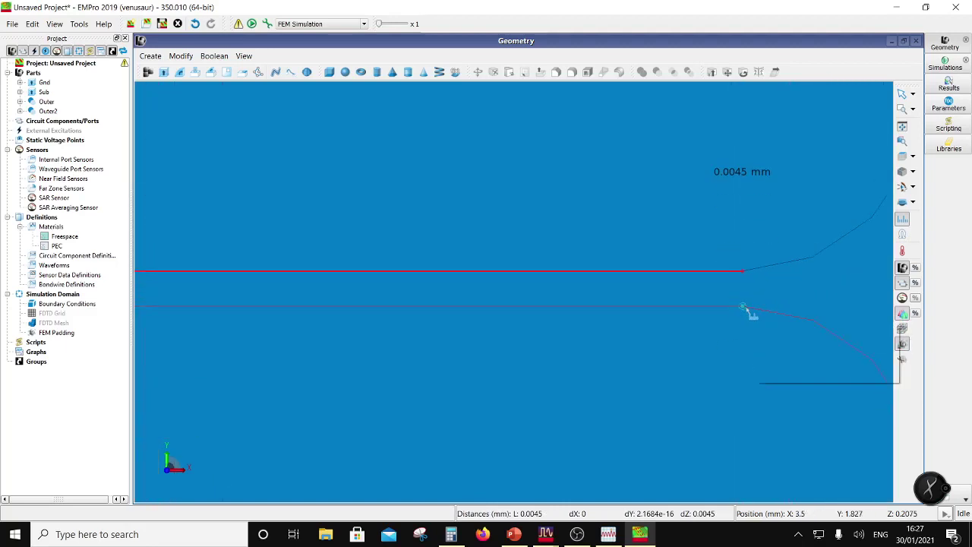
scroll(741, 310, "down", 5)
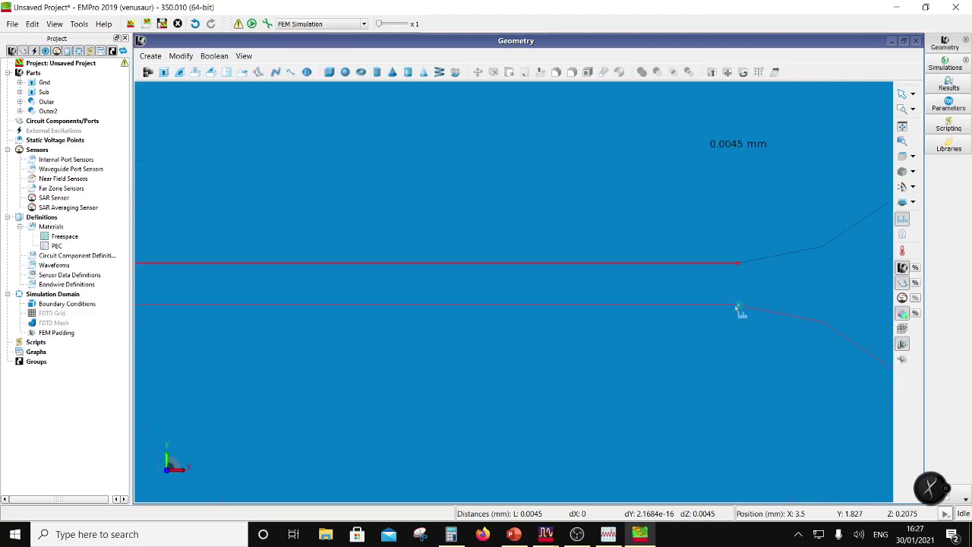
scroll(737, 308, "down", 4)
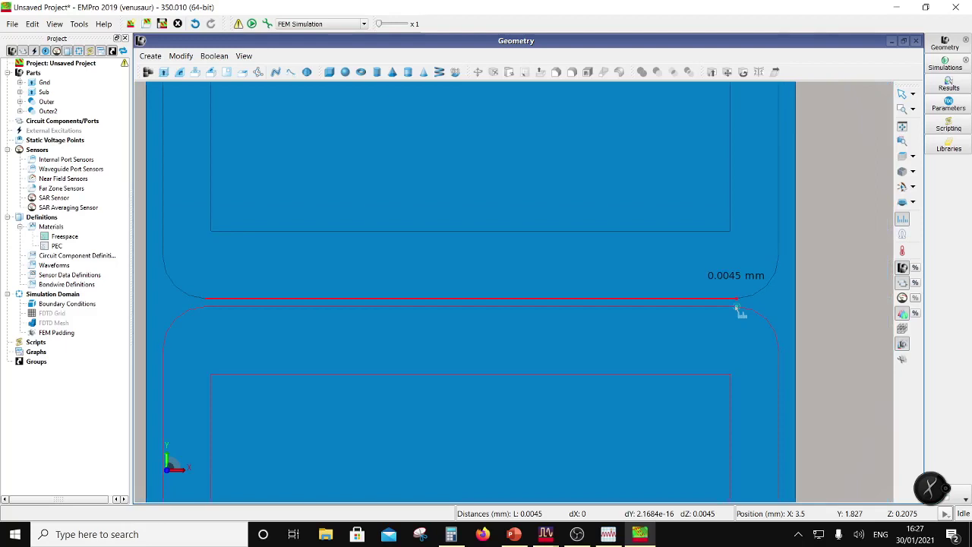
scroll(741, 310, "down", 1)
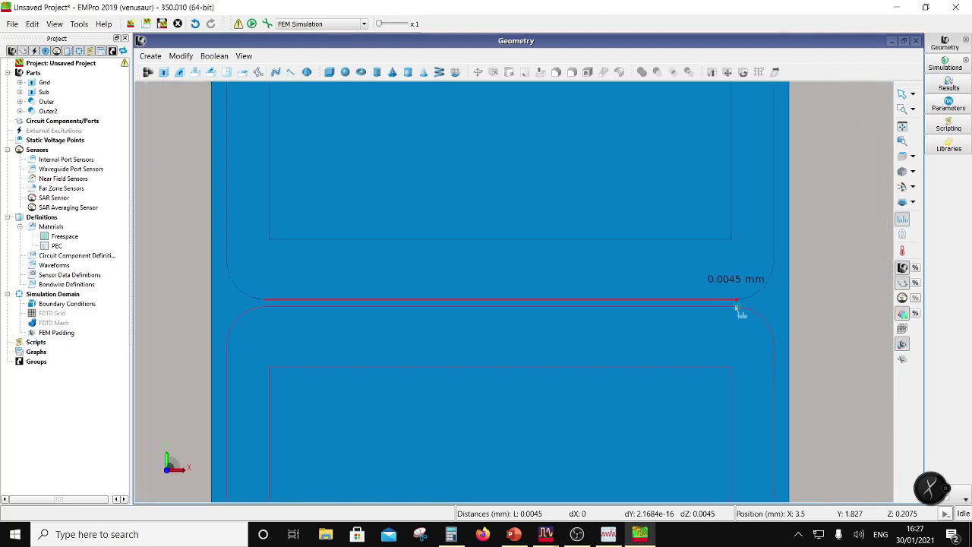
Step: Repeat the gap measurement between the two arms at the low-X ends of their facing edges
left_click(416, 302)
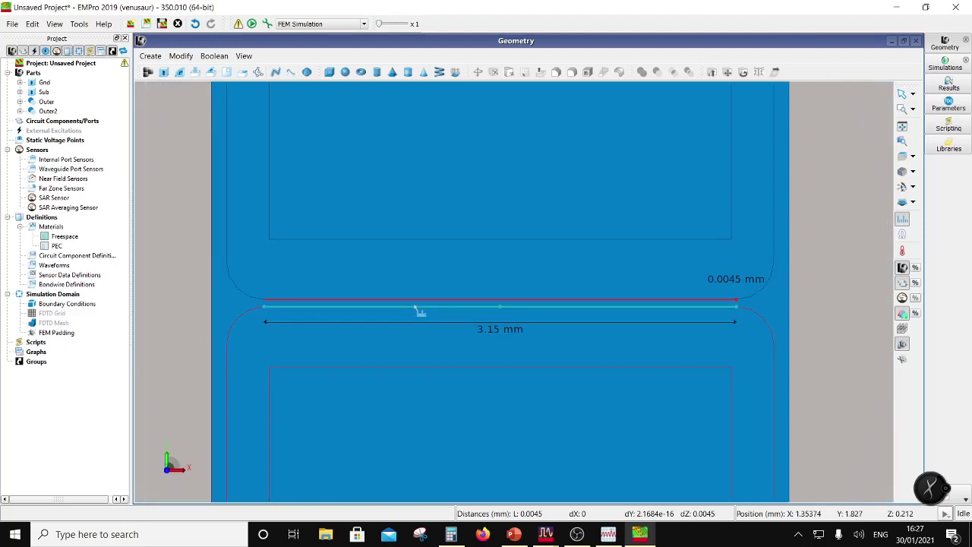
left_click(254, 316)
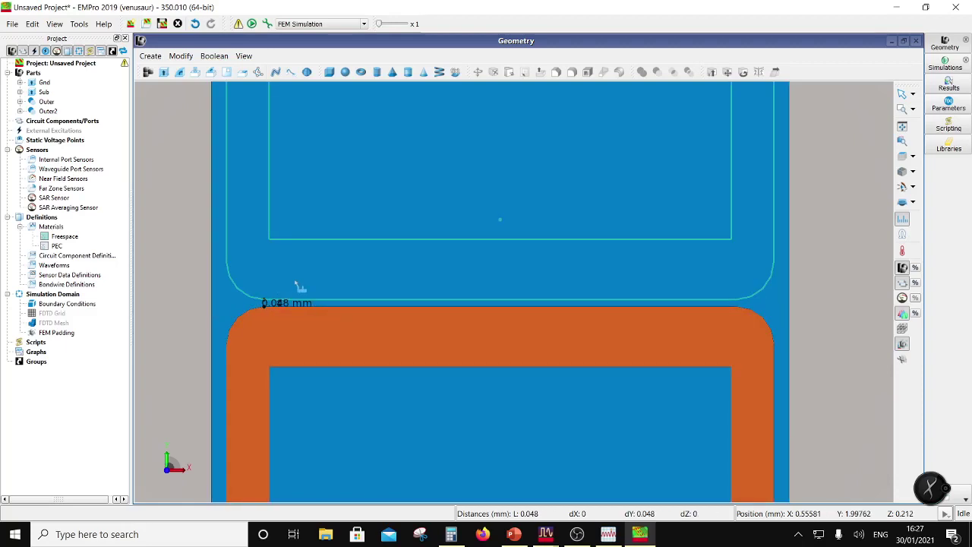
scroll(299, 286, "up", 5)
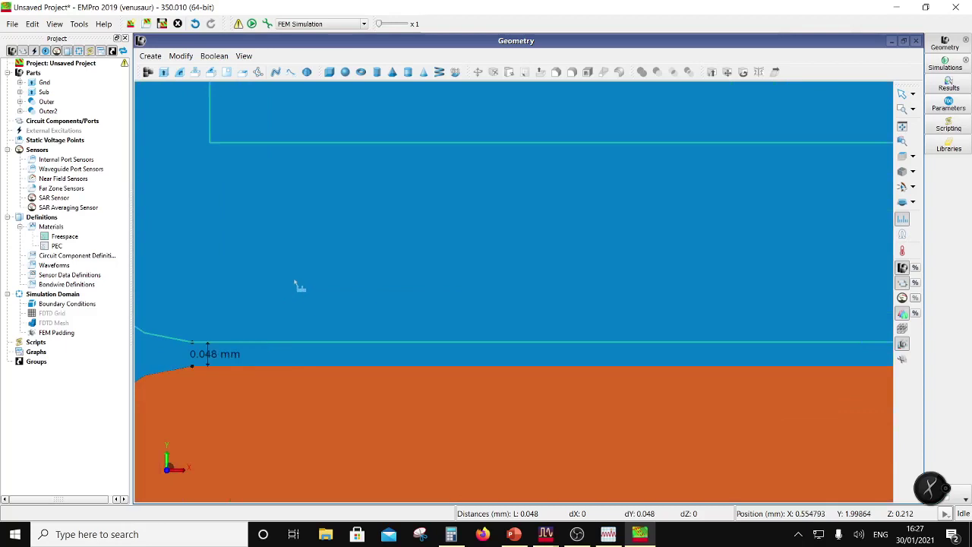
scroll(482, 364, "down", 5)
scroll(482, 364, "down", 3)
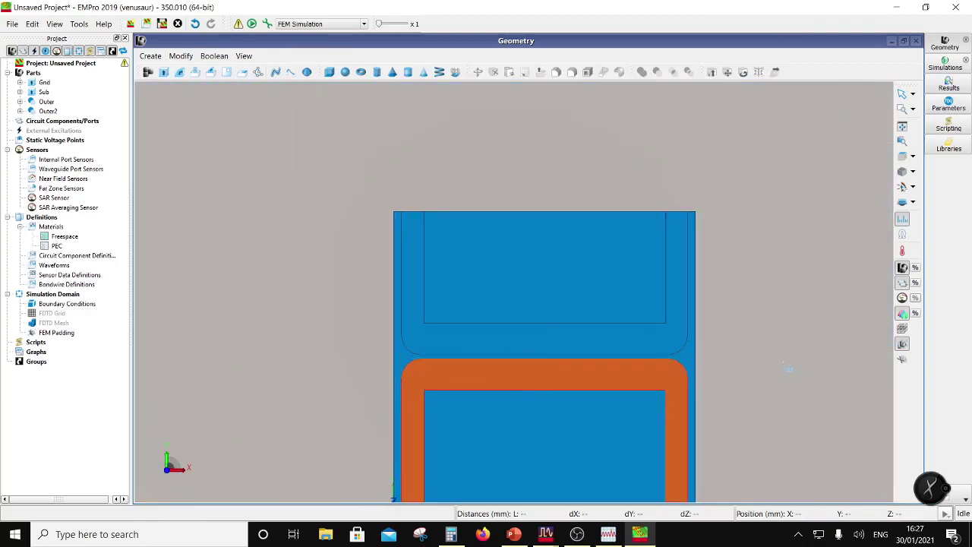
scroll(494, 350, "down", 3)
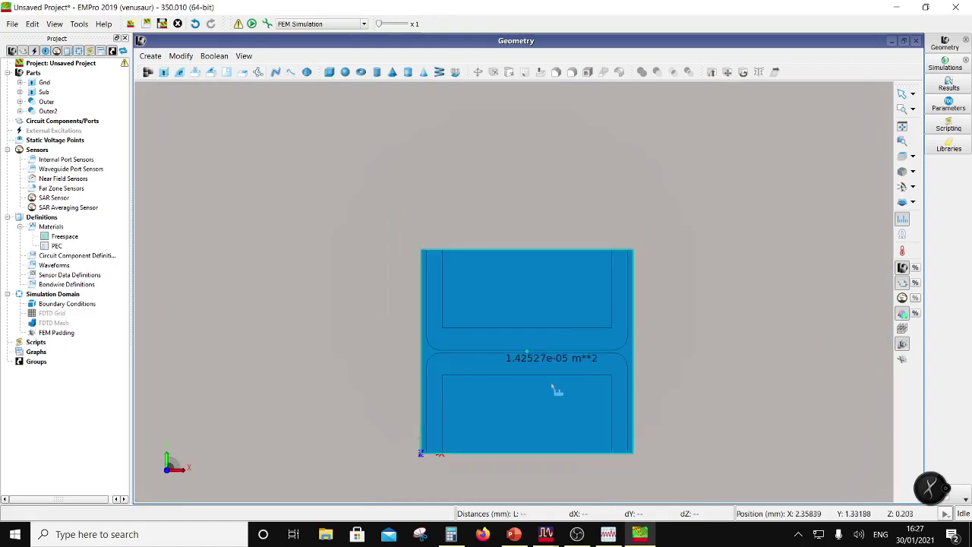
scroll(552, 398, "up", 2)
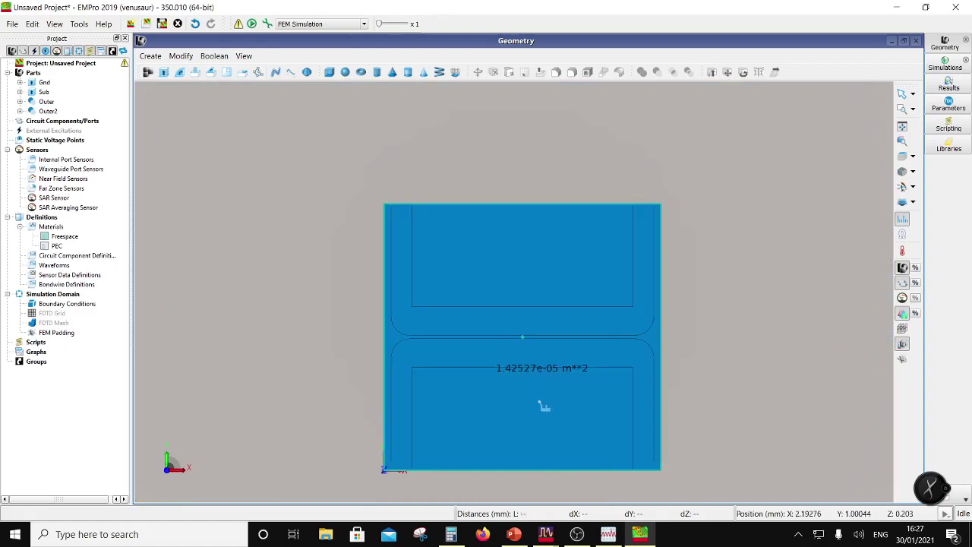
Step: Add the material Ag to the project from the default material library
right_click(50, 227)
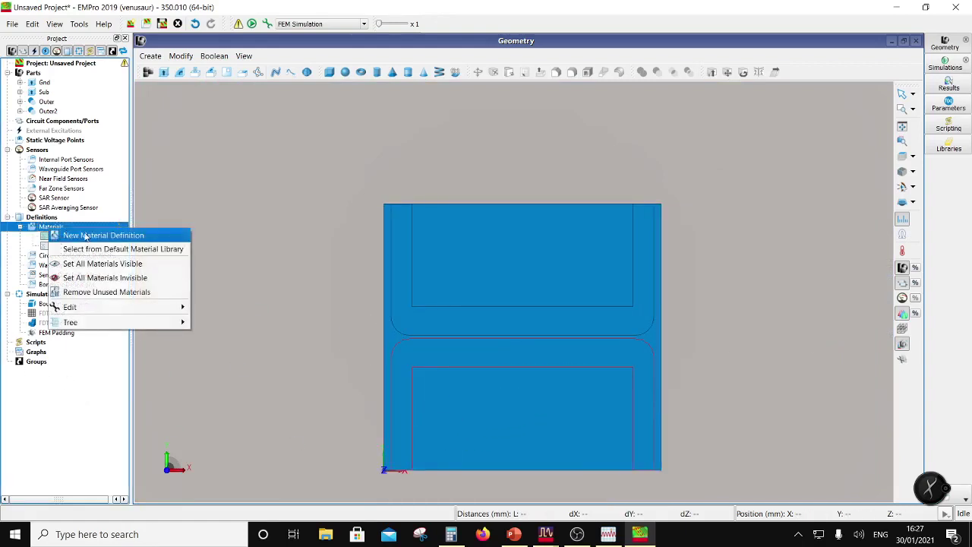
left_click(119, 250)
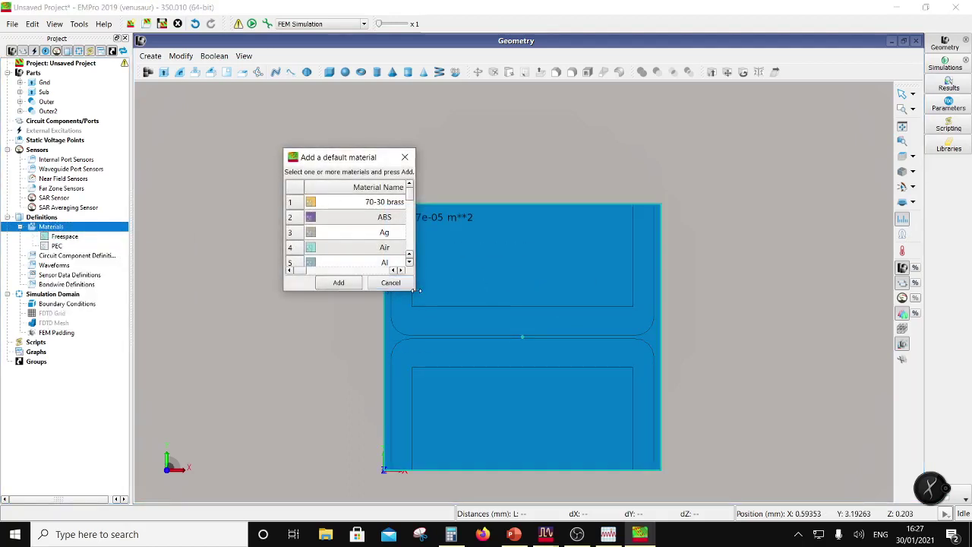
left_click_drag(414, 290, 705, 290)
scroll(382, 249, "down", 2)
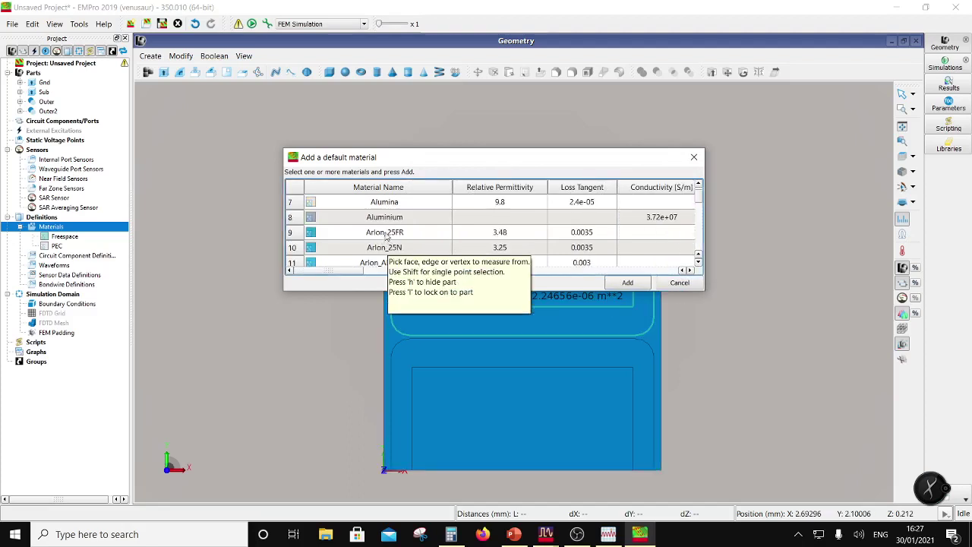
scroll(386, 236, "up", 2)
left_click(388, 234)
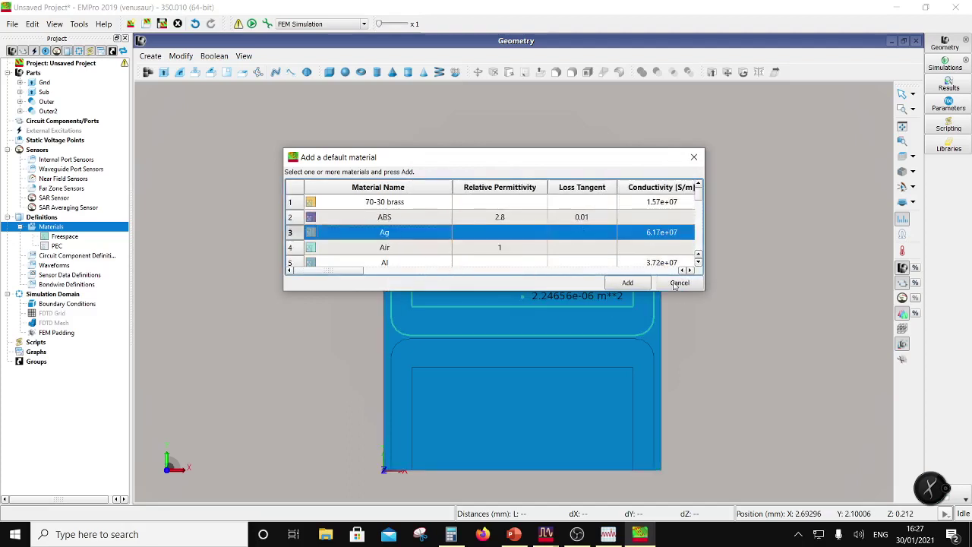
left_click(628, 283)
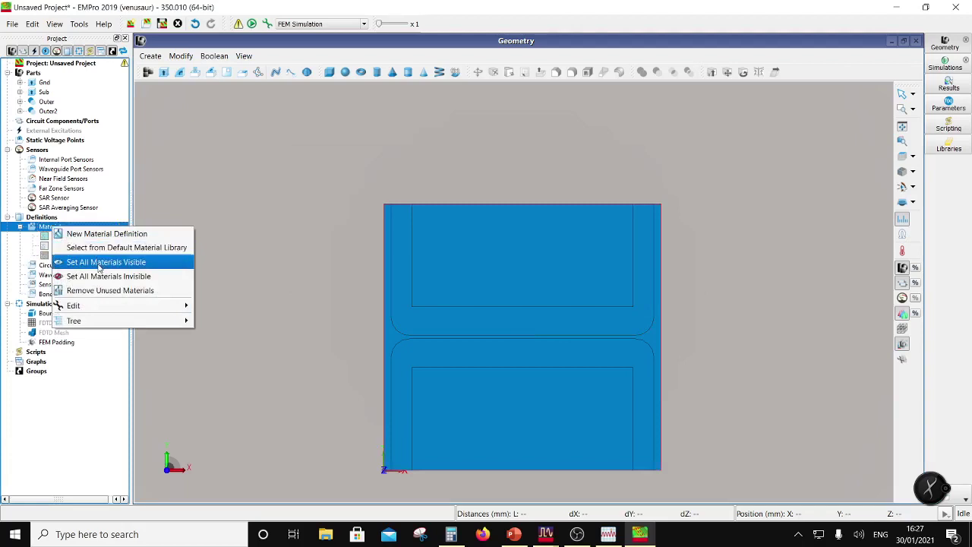
Step: Add the material Cu to the project from the default material library
left_click(114, 247)
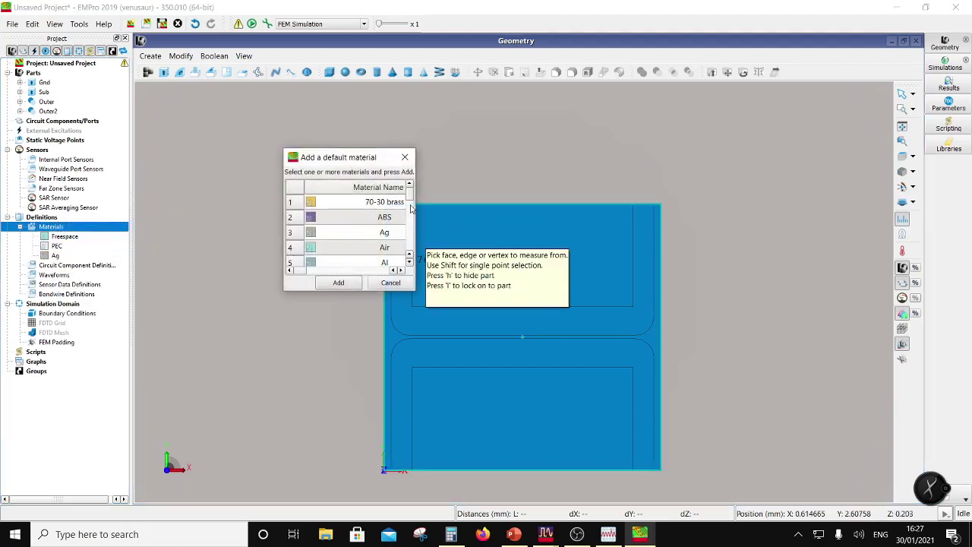
scroll(411, 209, "down", 10)
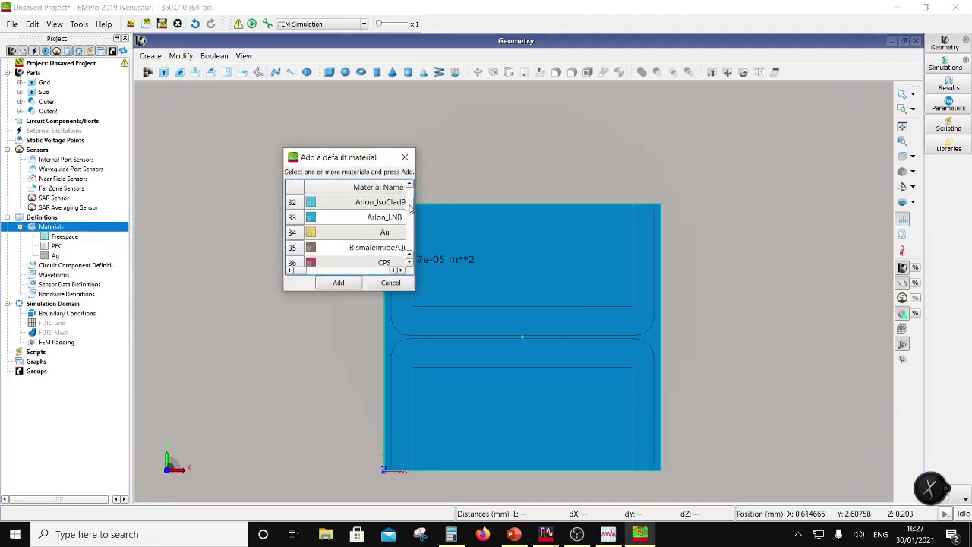
left_click_drag(415, 290, 534, 370)
scroll(452, 313, "up", 2)
scroll(449, 305, "down", 3)
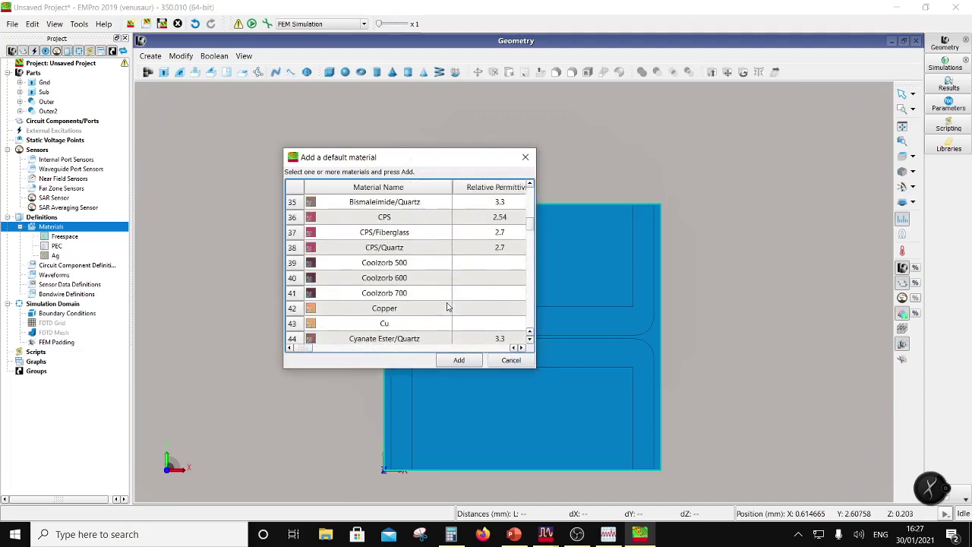
left_click(403, 324)
left_click(459, 361)
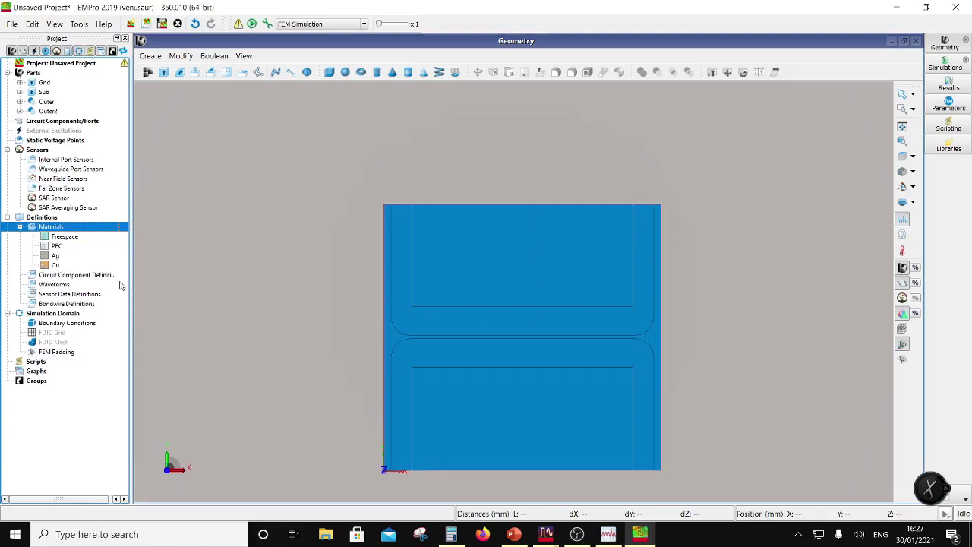
Step: Create a new material definition named FerroA6S
right_click(56, 226)
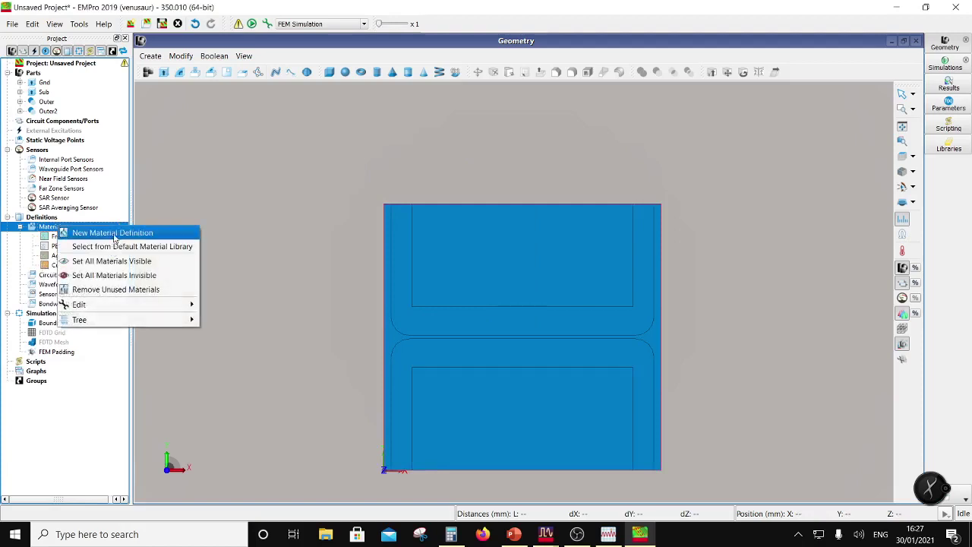
left_click(114, 234)
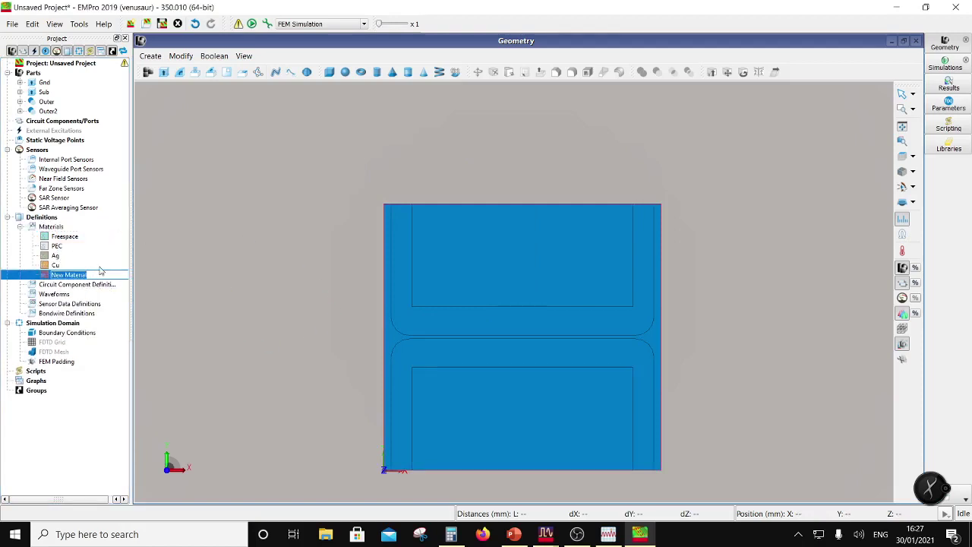
type("FerroA6S")
Step: Define FerroA6S by the Loss Tangent entry method, with relative permittivity 5.92 and loss tangent 0.002
double_click(46, 278)
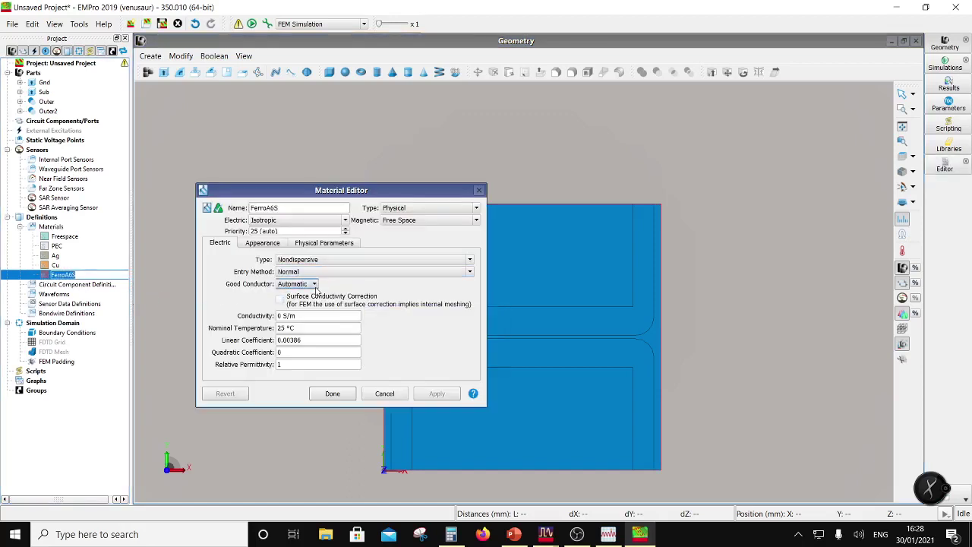
left_click(334, 271)
left_click(316, 298)
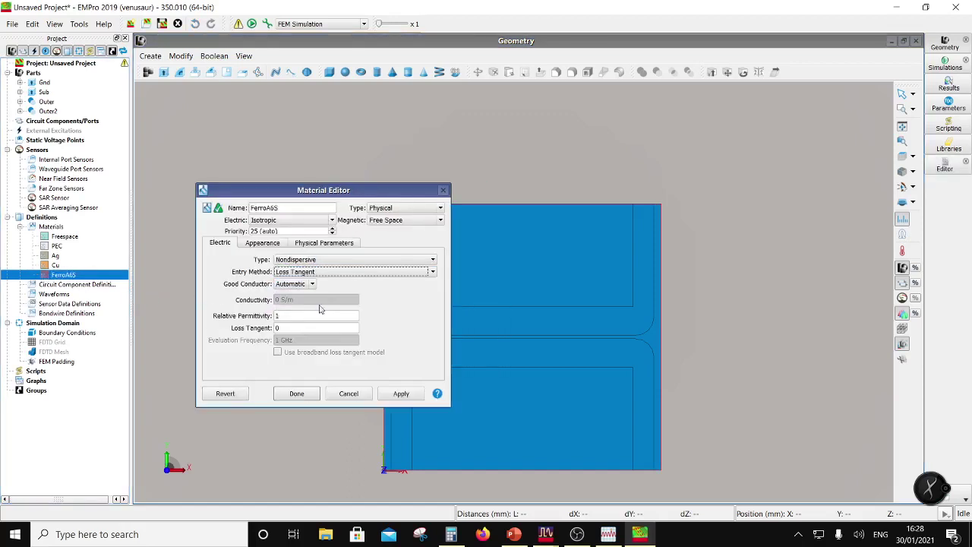
left_click(285, 315)
left_click_drag(285, 315, 232, 318)
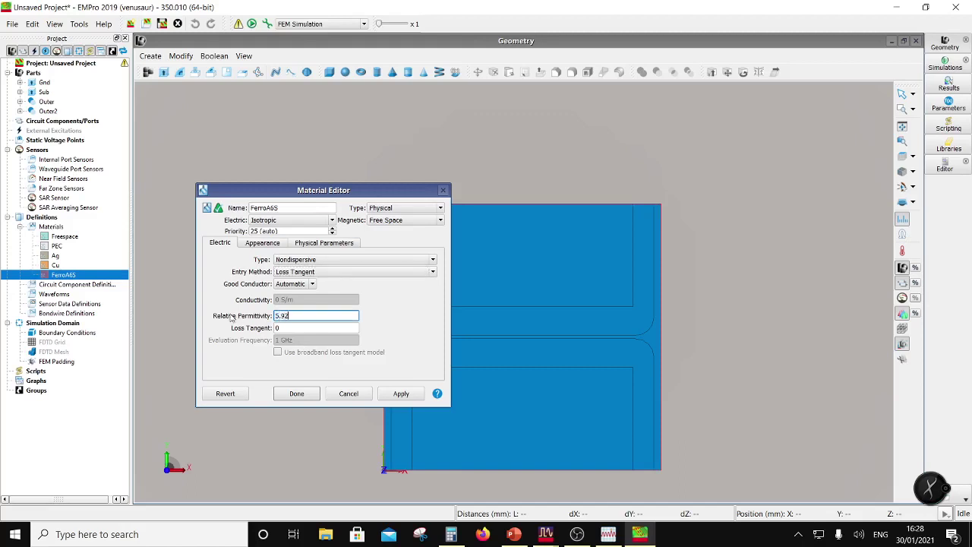
left_click(279, 328)
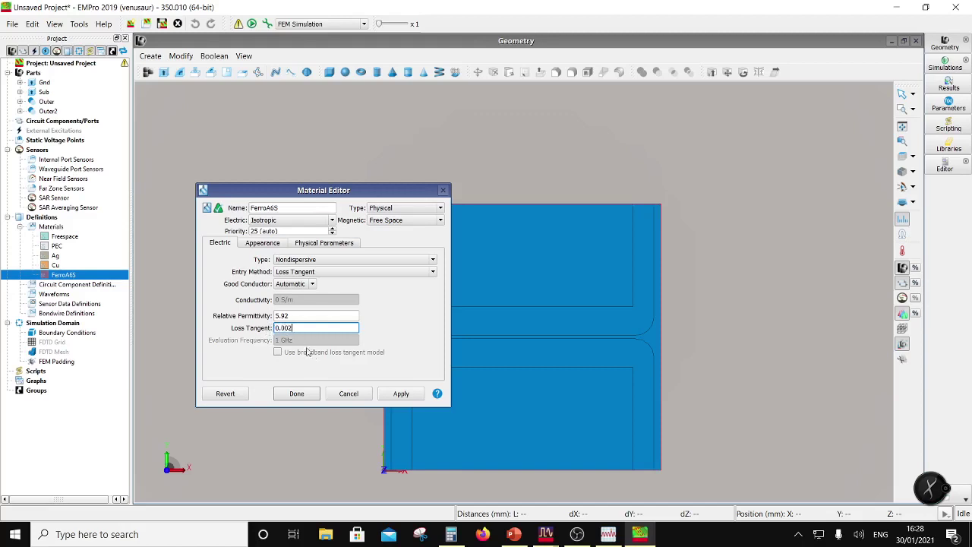
left_click(303, 399)
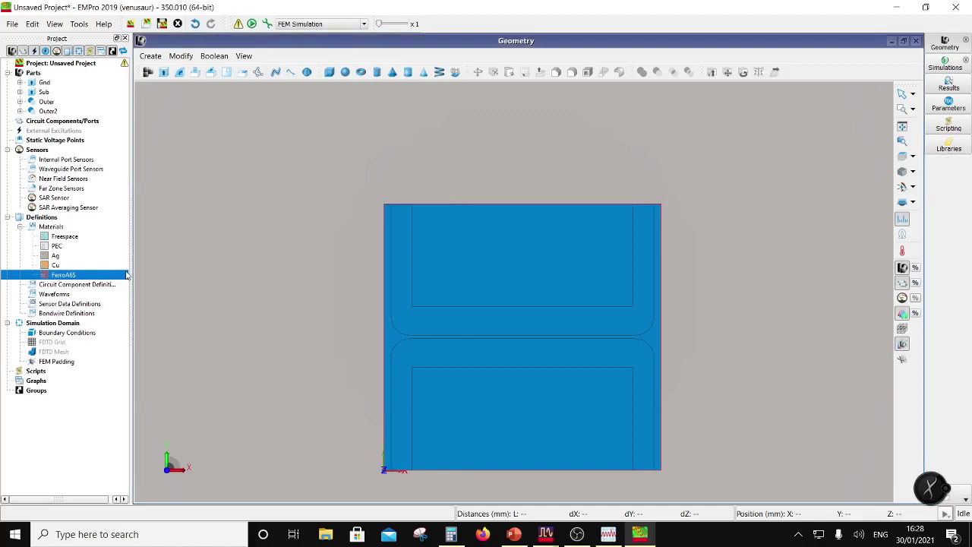
Step: Change the face color of FerroA6S to a pale pink, RGB 205, 154, 154
double_click(79, 276)
left_click(266, 244)
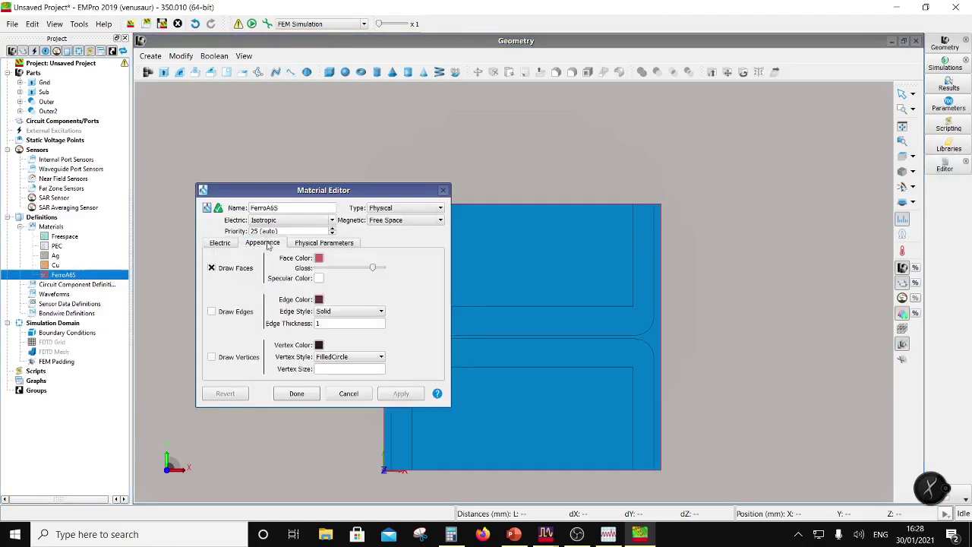
left_click(319, 258)
left_click(367, 302)
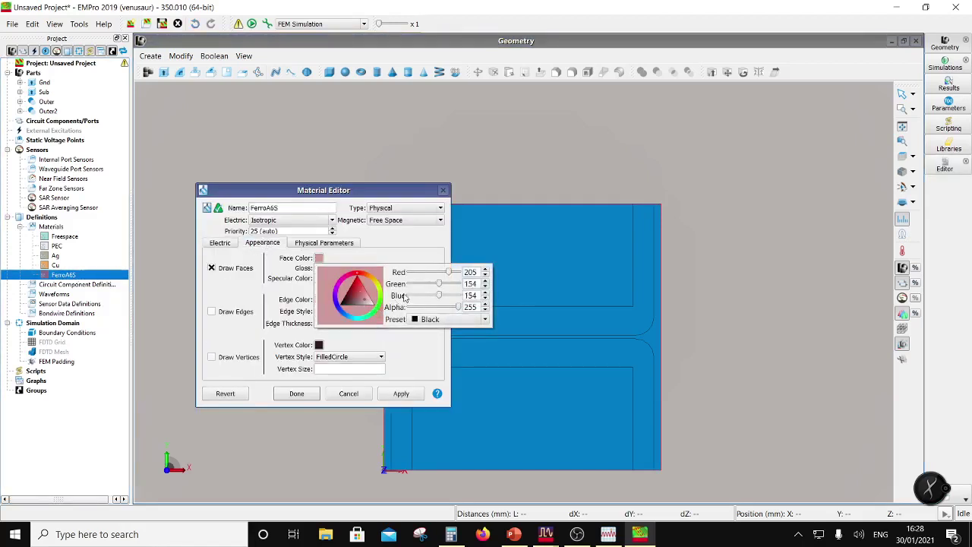
left_click(373, 352)
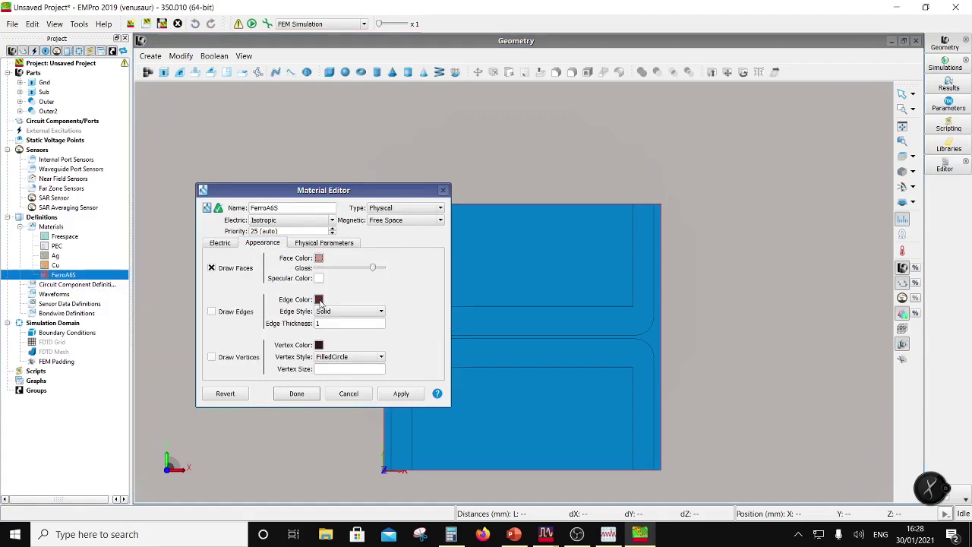
Step: Set the FerroA6S edge color to dusty pink, RGB 185, 144, 144, lighten its vertex color as well, and accept the material
left_click(319, 300)
left_click(365, 346)
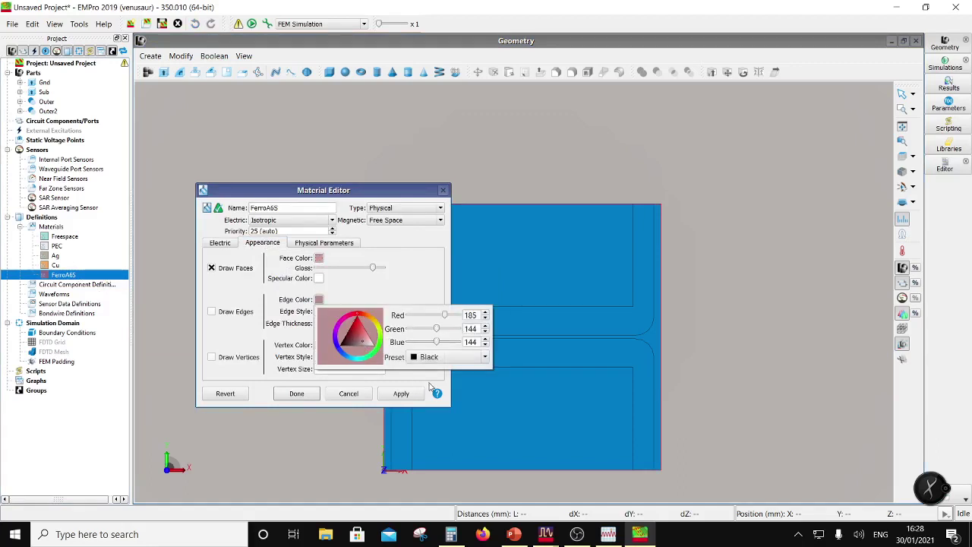
left_click(433, 384)
left_click(319, 345)
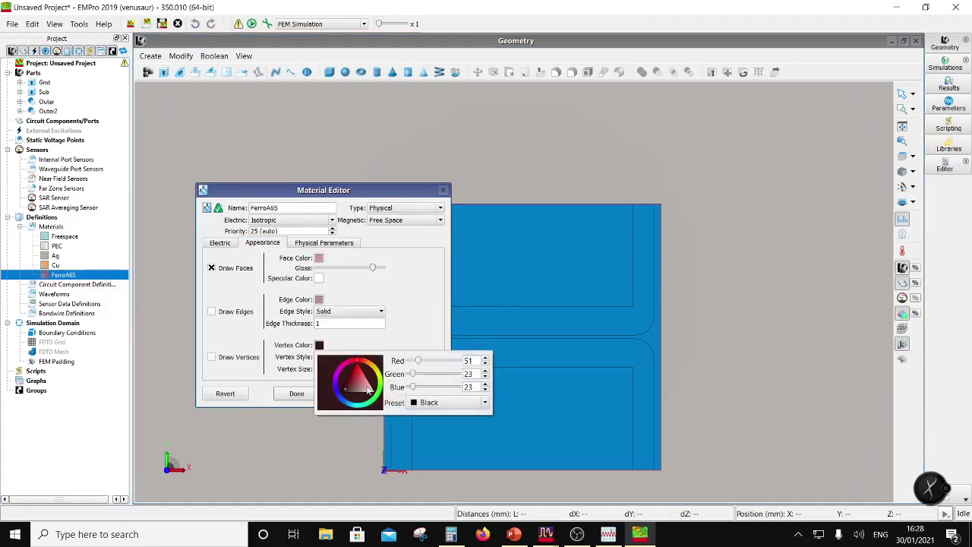
left_click(369, 390)
left_click(418, 317)
left_click(296, 393)
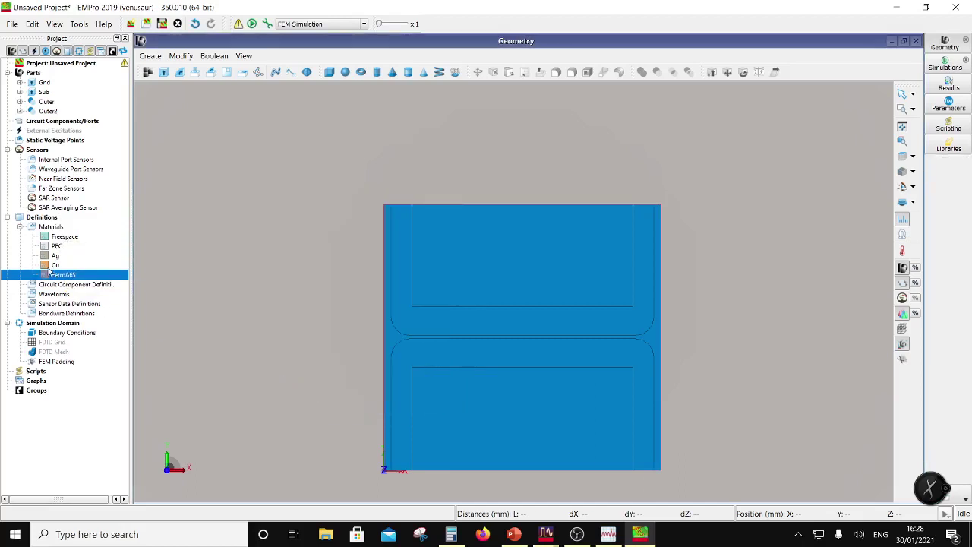
Step: Assign the materials to the parts: Cu to Outer and Outer2, FerroA6S to Sub, and Ag to Gnd
left_click_drag(55, 265, 46, 105)
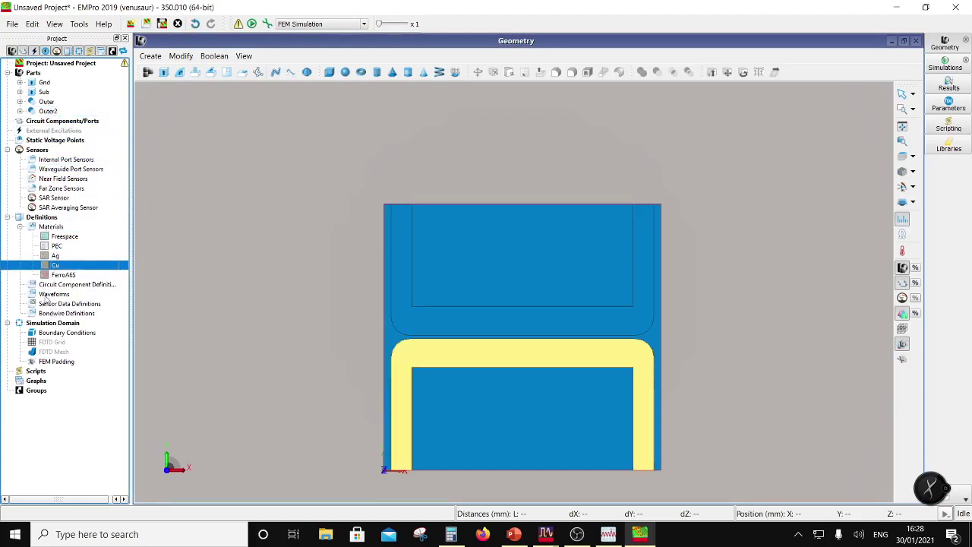
left_click_drag(55, 268, 47, 111)
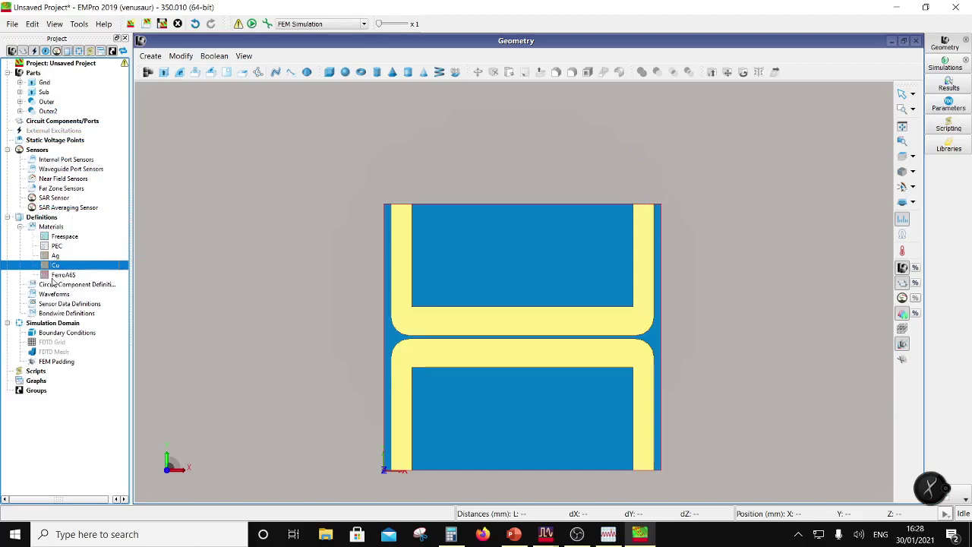
left_click_drag(58, 278, 44, 92)
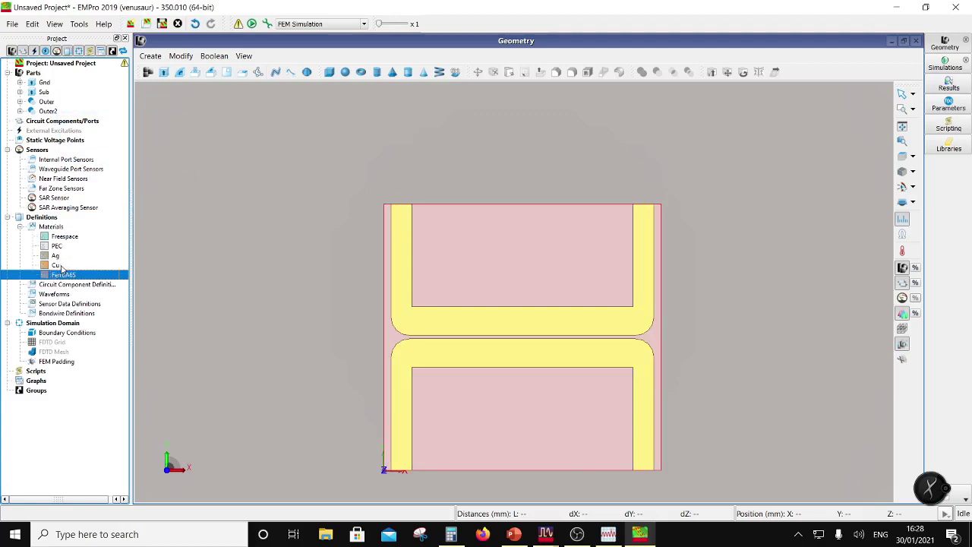
left_click_drag(56, 256, 59, 84)
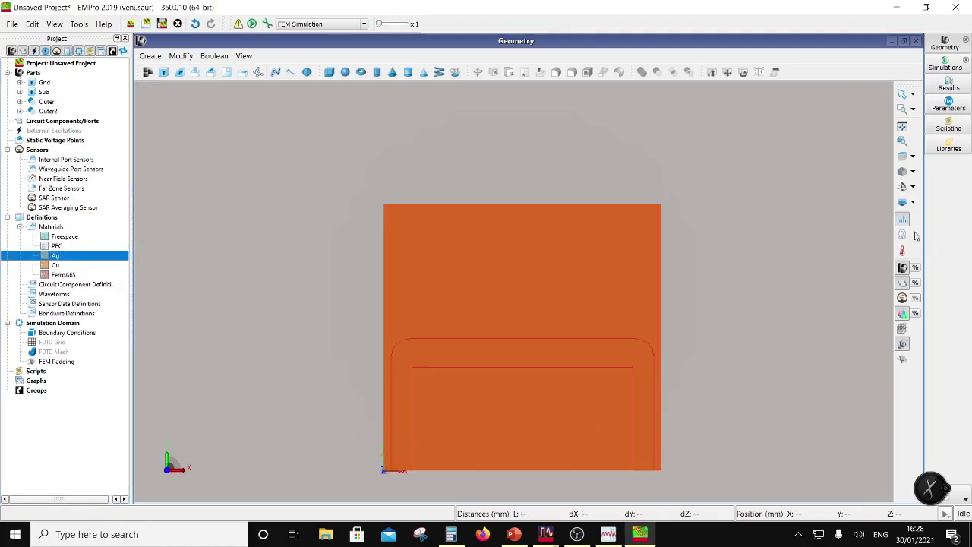
Step: Extend the substrate Sub by offsetting its low-X side face outward with Offset Faces
left_click(901, 93)
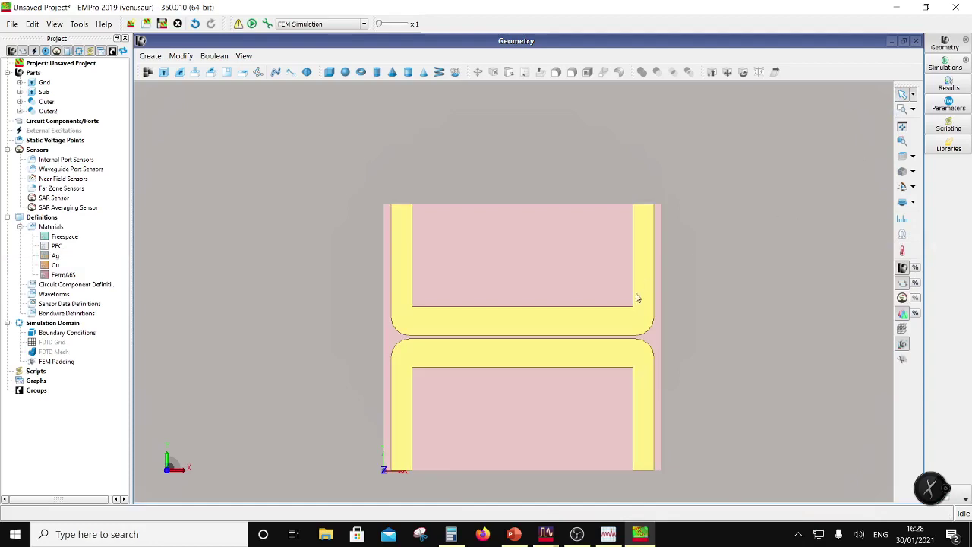
middle_click_drag(529, 412, 553, 384)
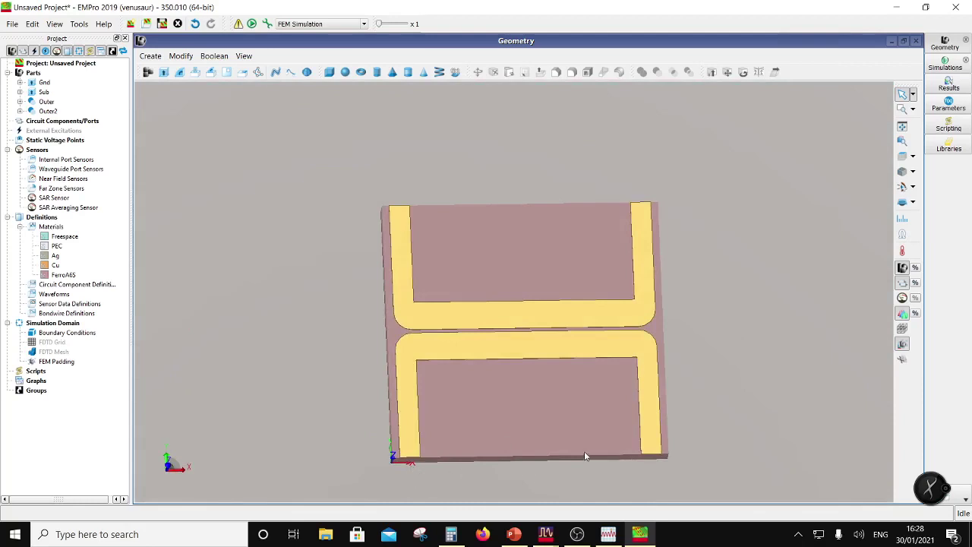
middle_click_drag(454, 415, 576, 368)
scroll(549, 374, "up", 4)
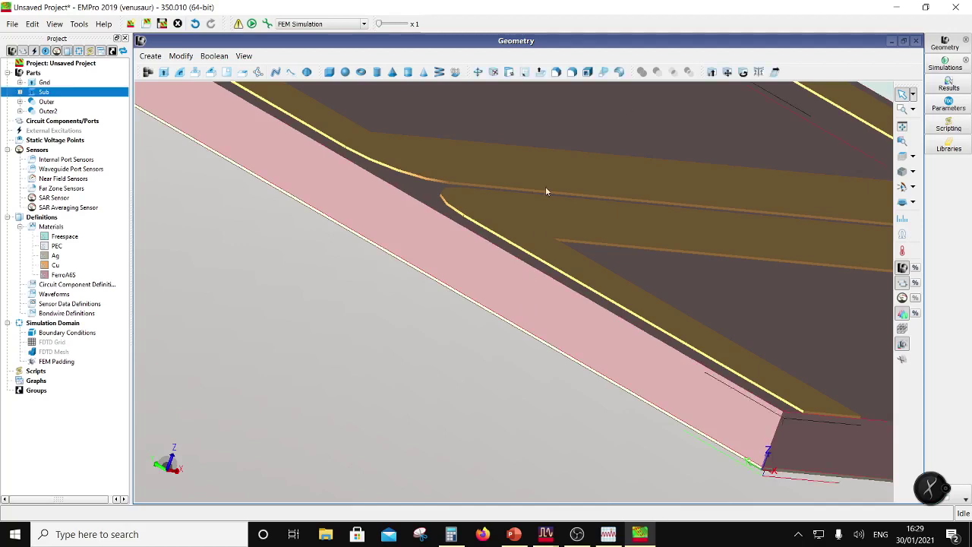
left_click(509, 72)
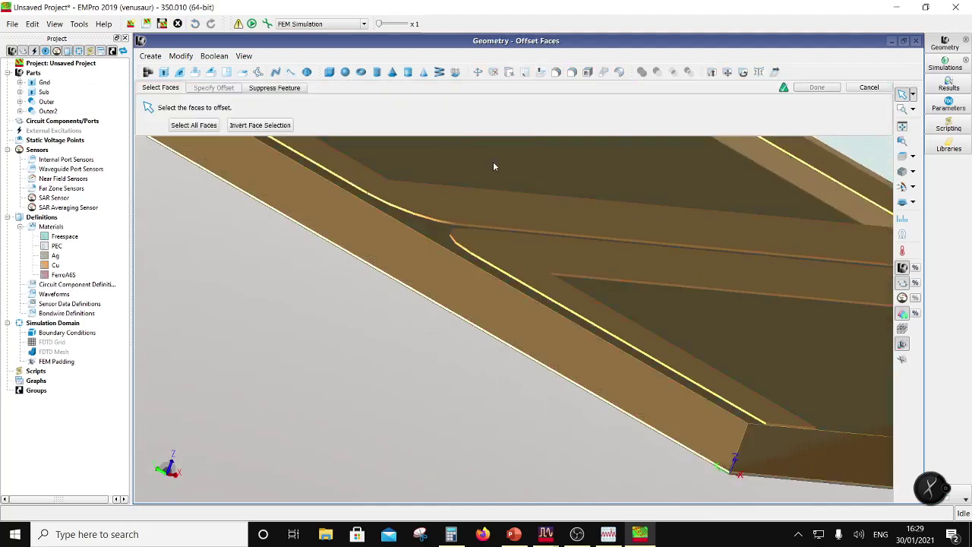
left_click(485, 294)
left_click(214, 87)
left_click(195, 114)
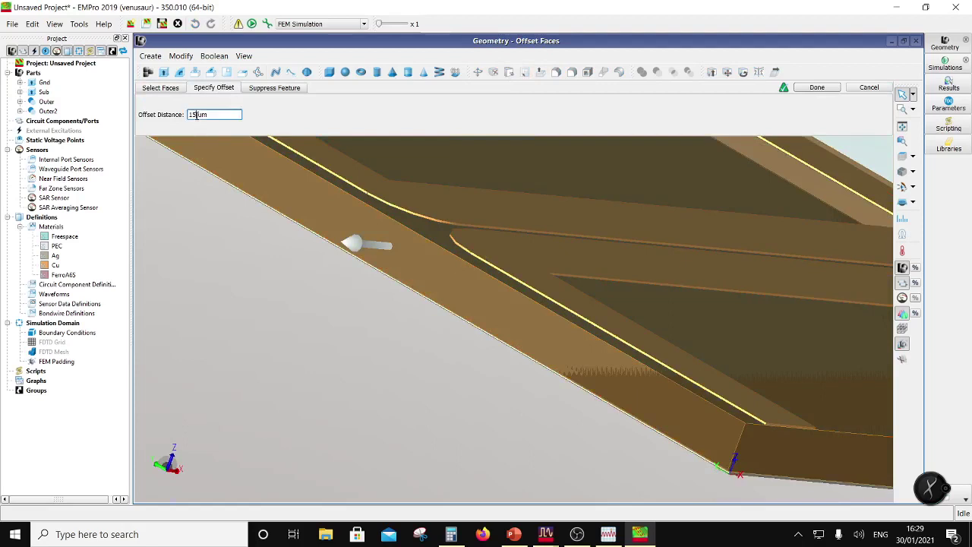
type("5")
left_click(810, 89)
Step: Offset the low-X side face of the ground plane Gnd outward by the same distance as the substrate
middle_click_drag(617, 401, 616, 358)
scroll(615, 355, "up", 3)
left_click(613, 347)
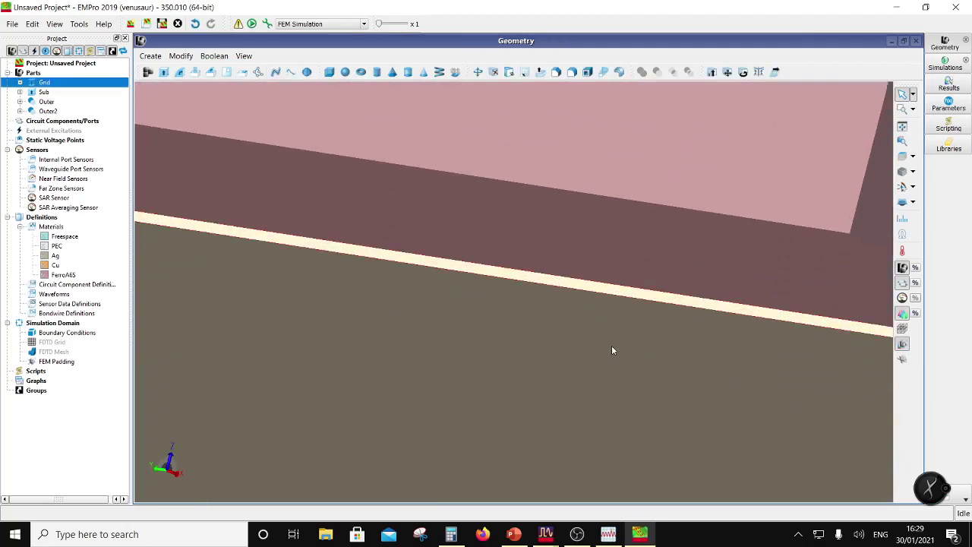
left_click(509, 71)
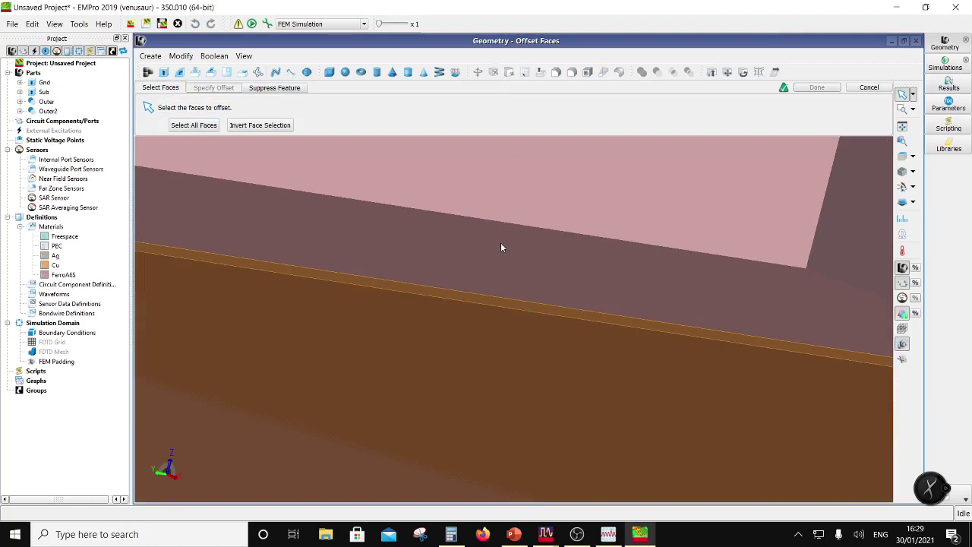
left_click(506, 304)
left_click(817, 87)
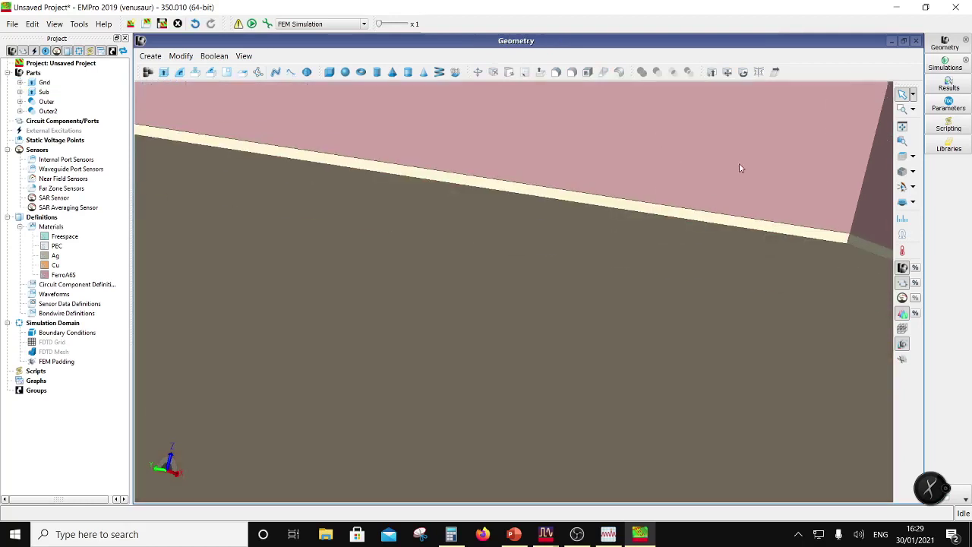
Step: Offset the high-X side face of the substrate Sub outward, keeping the same offset distance
scroll(692, 335, "down", 5)
middle_click_drag(597, 368, 366, 421)
middle_click_drag(682, 437, 585, 418)
scroll(674, 384, "up", 5)
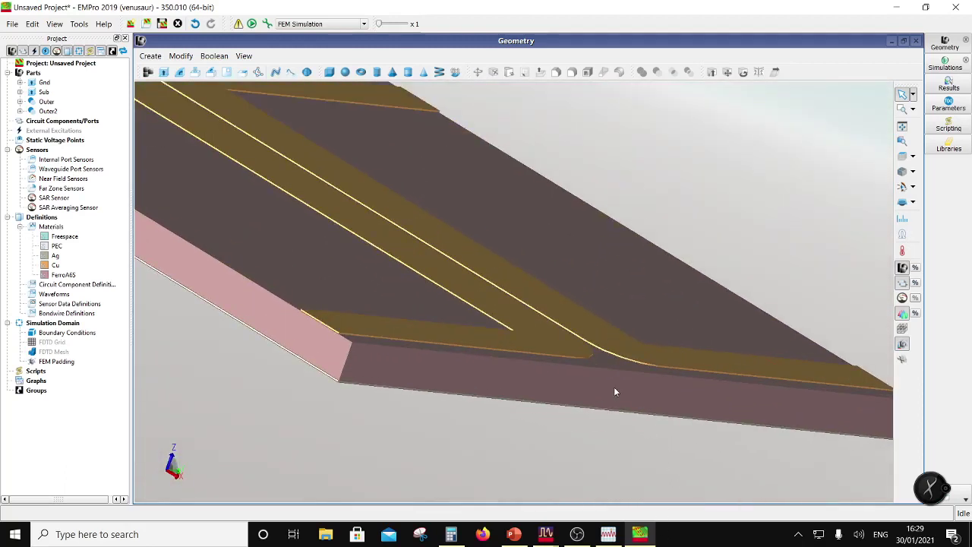
left_click(614, 388)
left_click(556, 73)
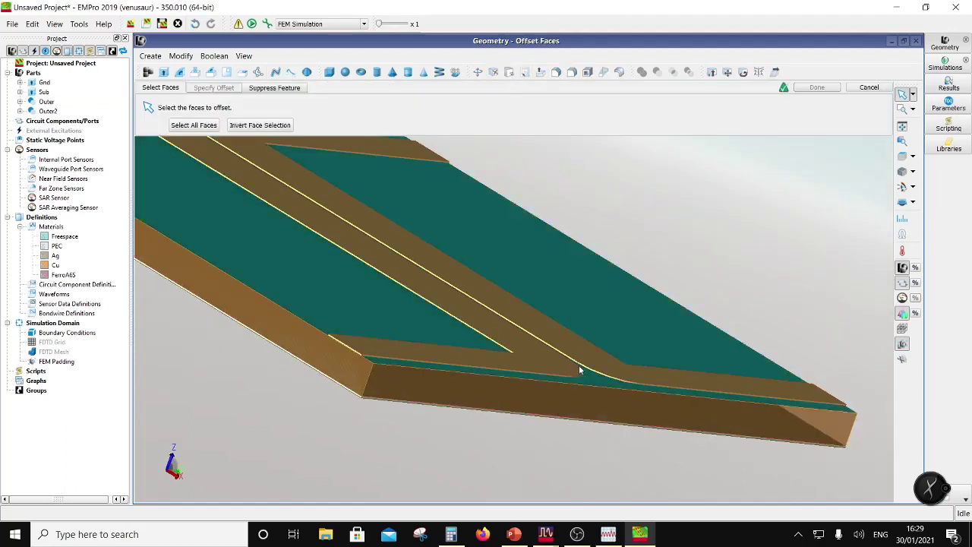
left_click(570, 392)
left_click(817, 87)
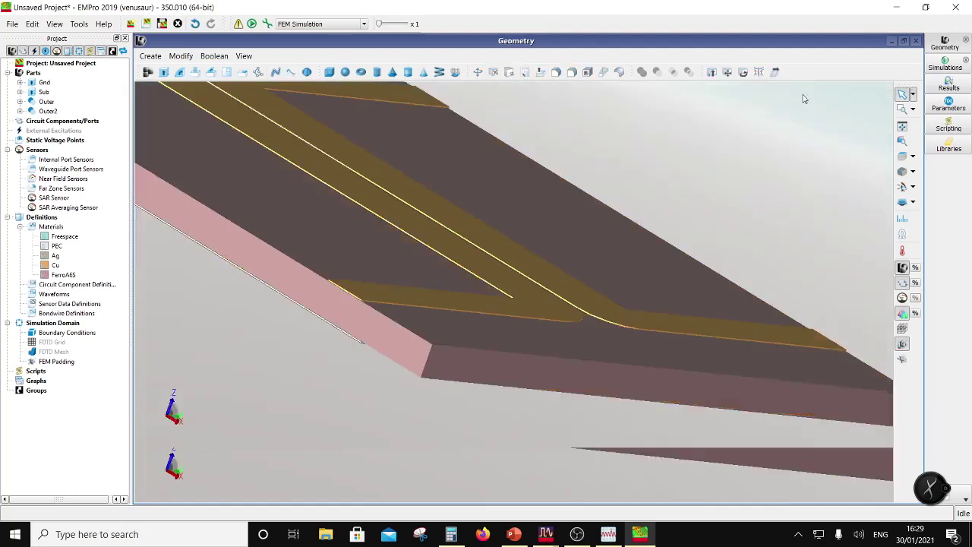
Step: Offset the high-X side face of the ground plane Gnd outward by the same distance as the substrate
middle_click_drag(596, 414, 588, 371)
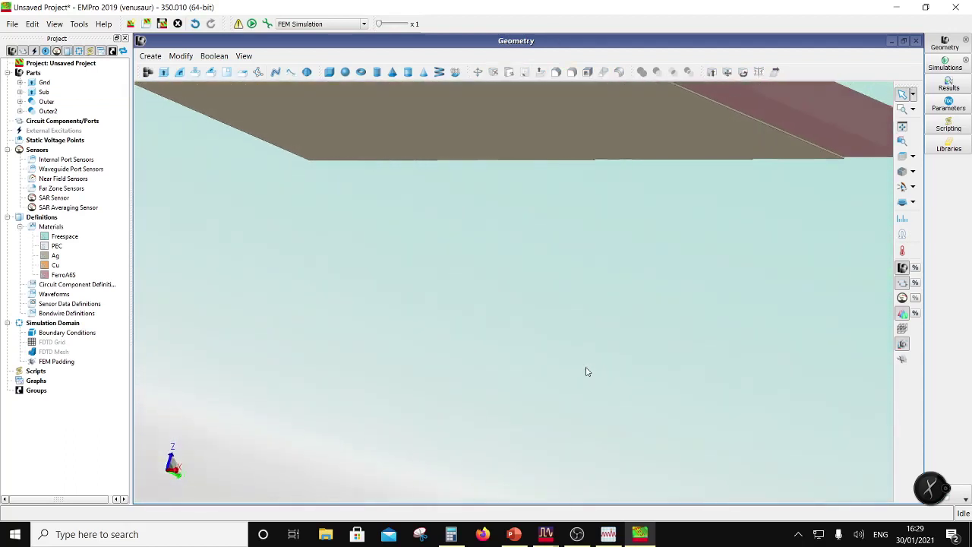
scroll(699, 113, "up", 2)
scroll(730, 85, "up", 2)
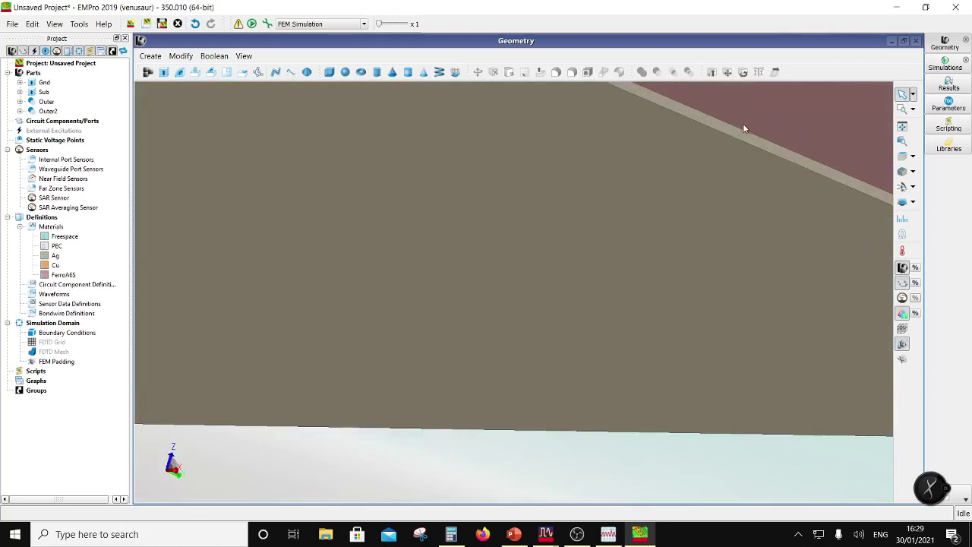
left_click(744, 140)
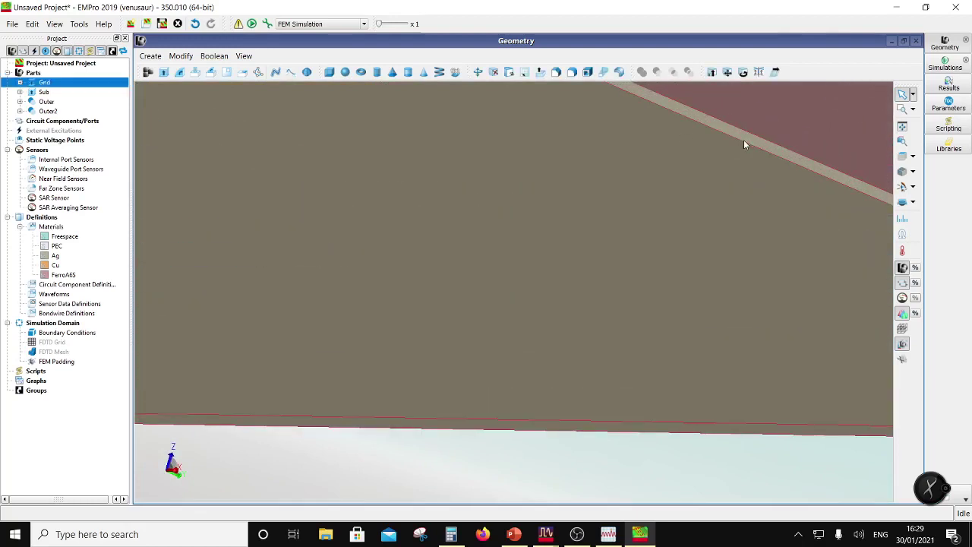
left_click(540, 71)
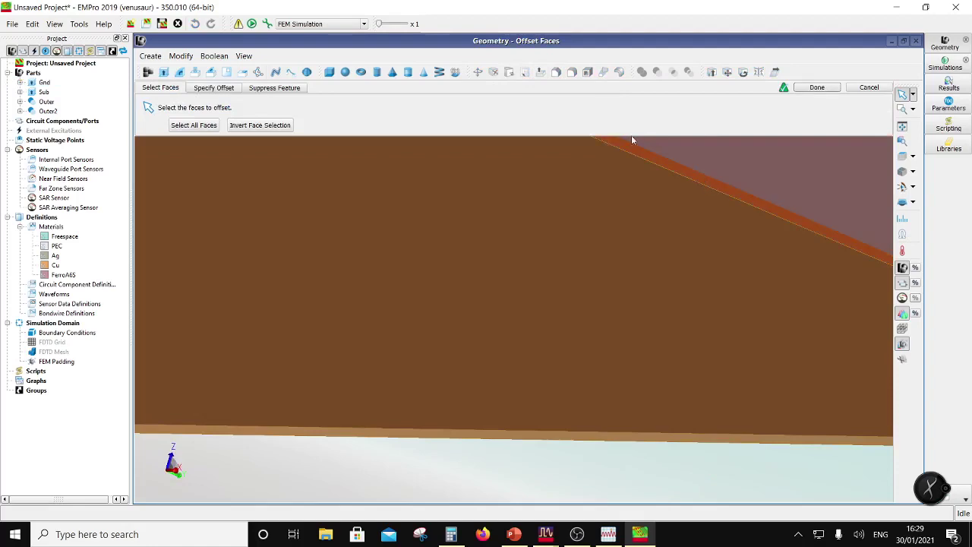
left_click(818, 87)
scroll(755, 234, "down", 3)
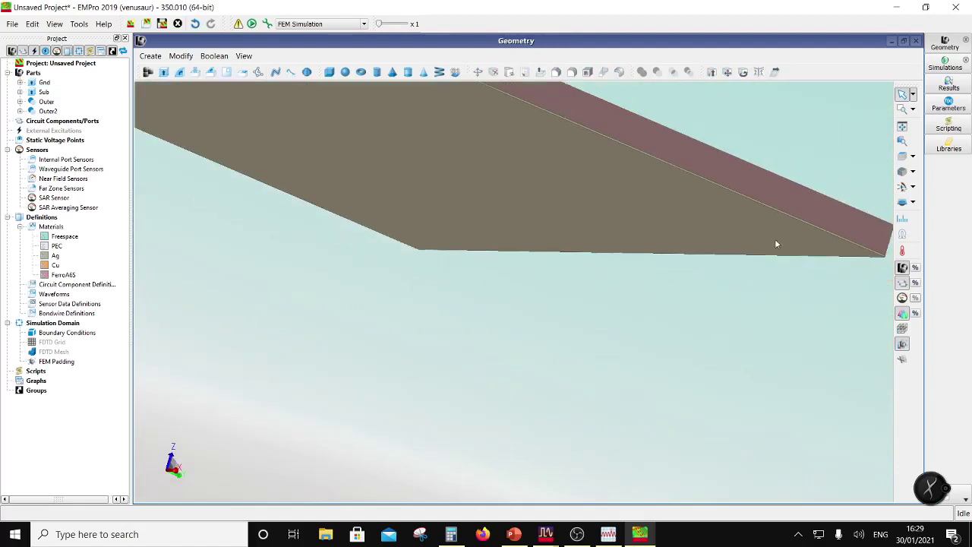
left_click(902, 156)
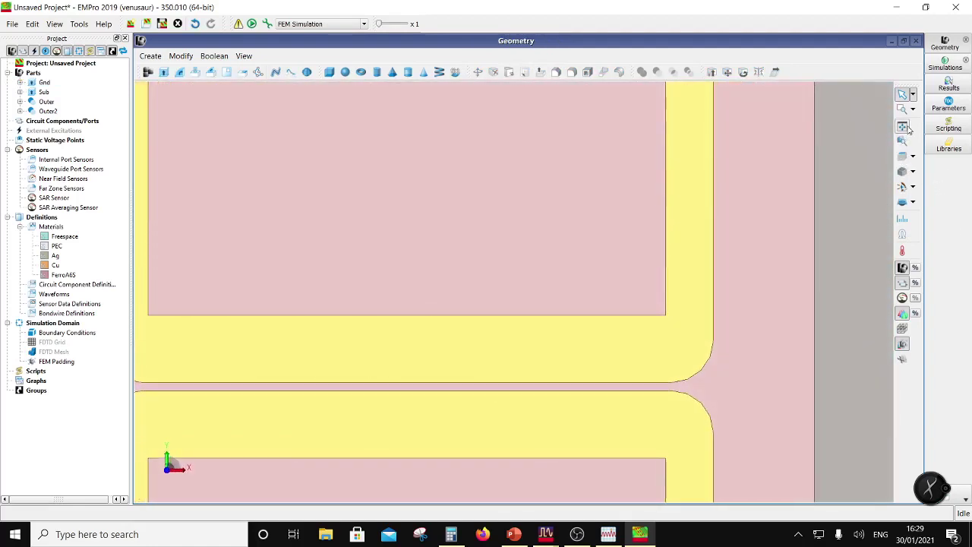
scroll(570, 262, "down", 5)
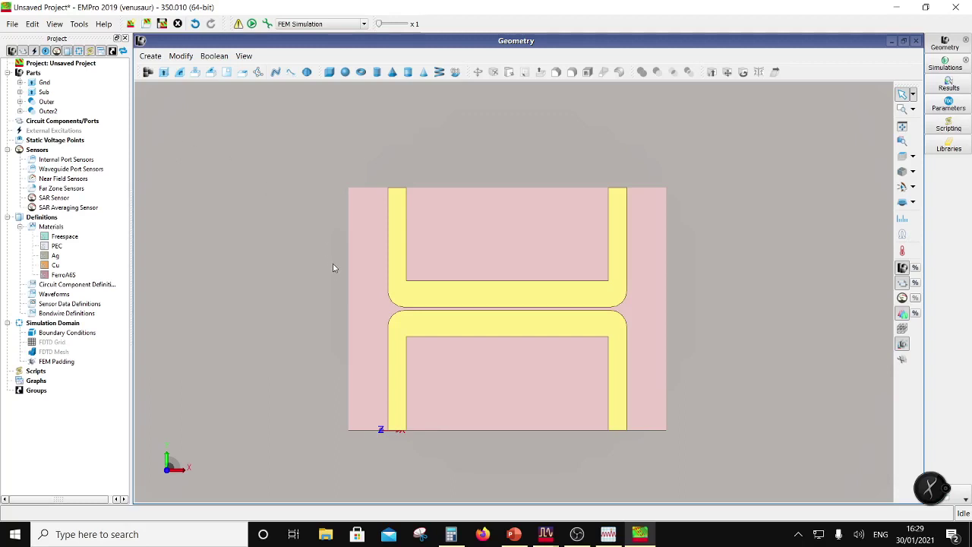
middle_click_drag(386, 335, 408, 274)
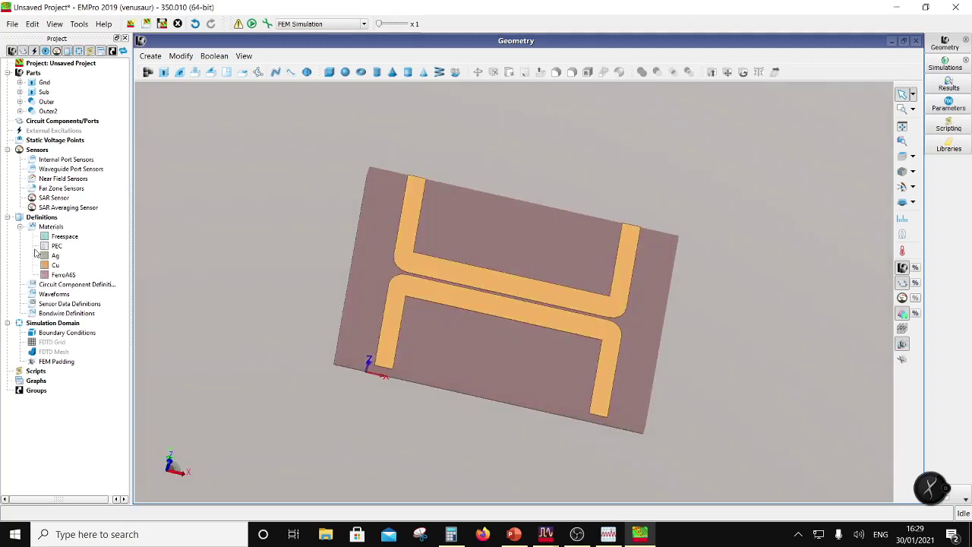
right_click(45, 123)
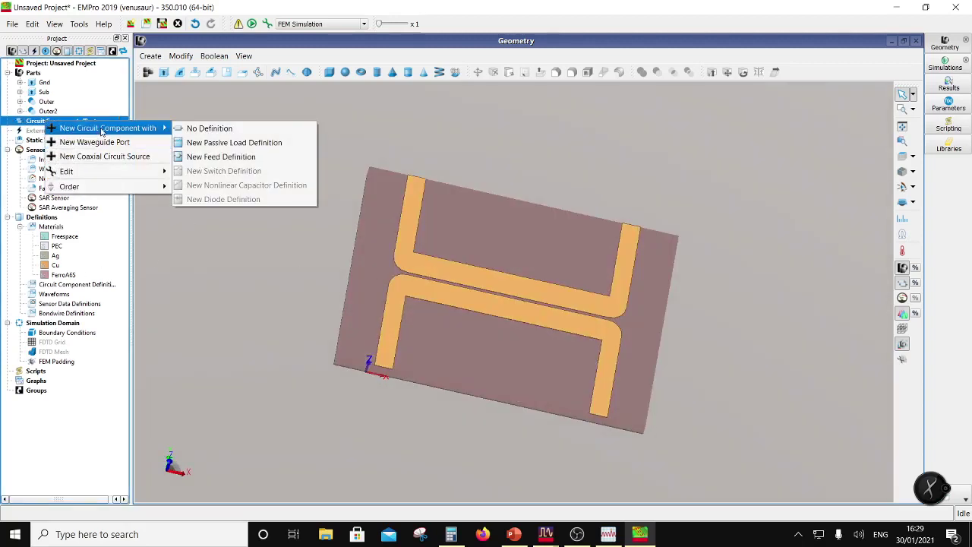
left_click(101, 142)
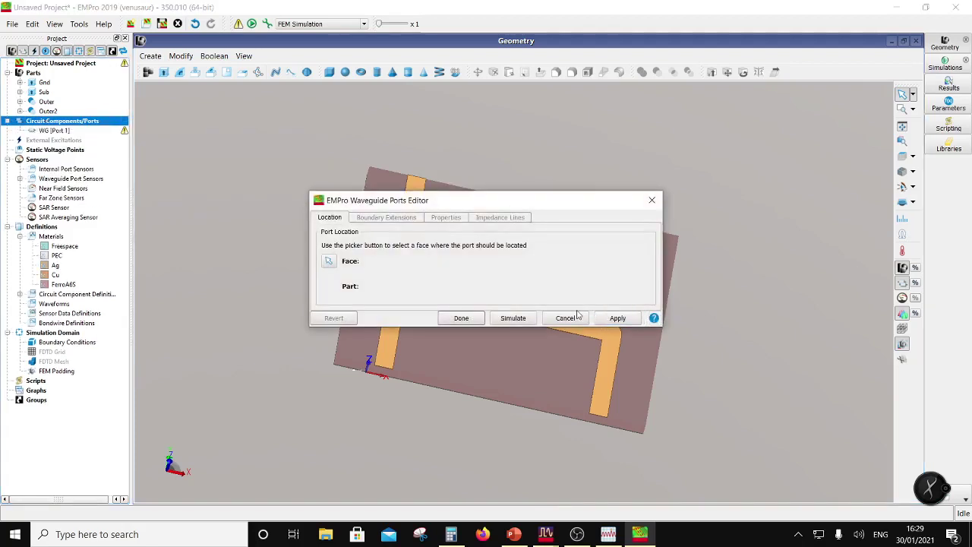
left_click(576, 318)
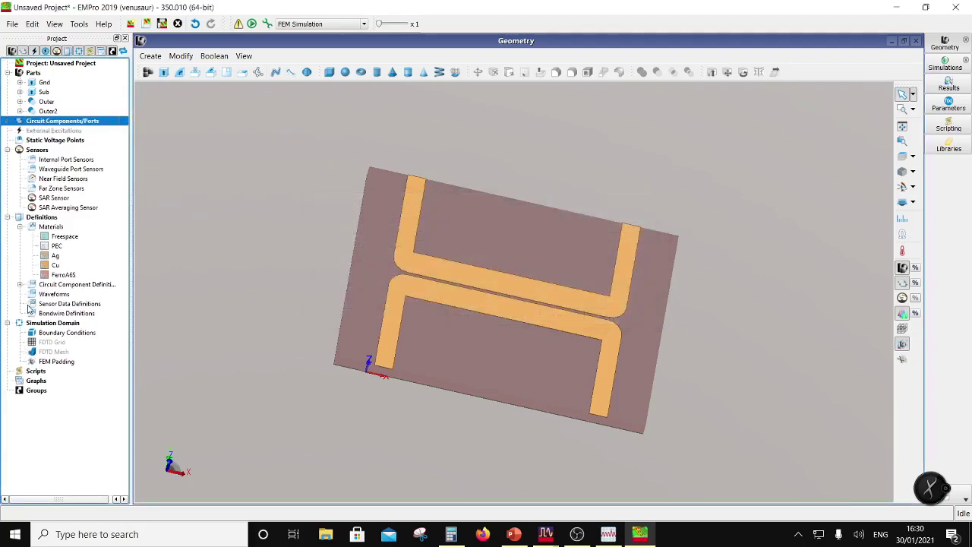
Step: Expand the circuit component definitions and start a new circuit component with No Definition for the low-X end of the low-Y arm
left_click(20, 286)
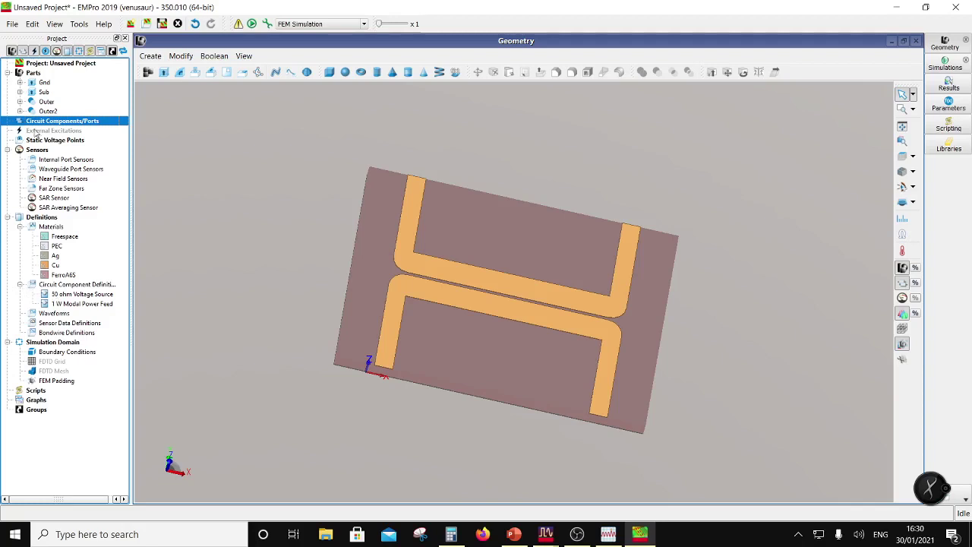
right_click(50, 125)
mouse_move(162, 136)
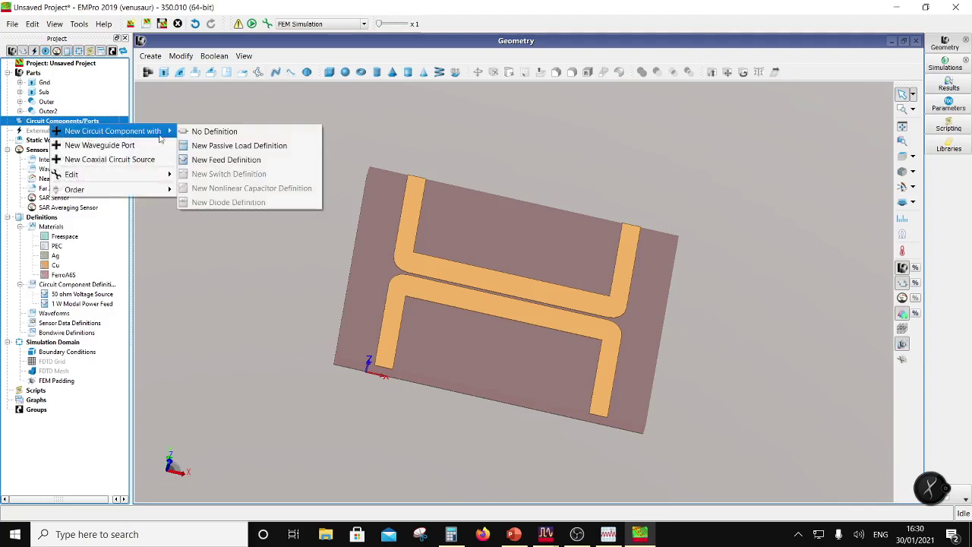
left_click(214, 136)
scroll(429, 406, "up", 2)
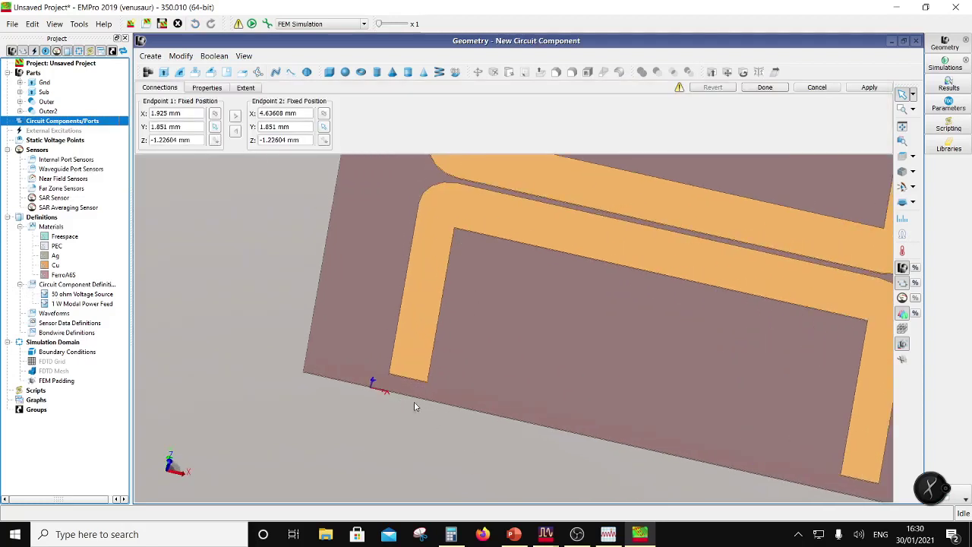
scroll(423, 388, "up", 4)
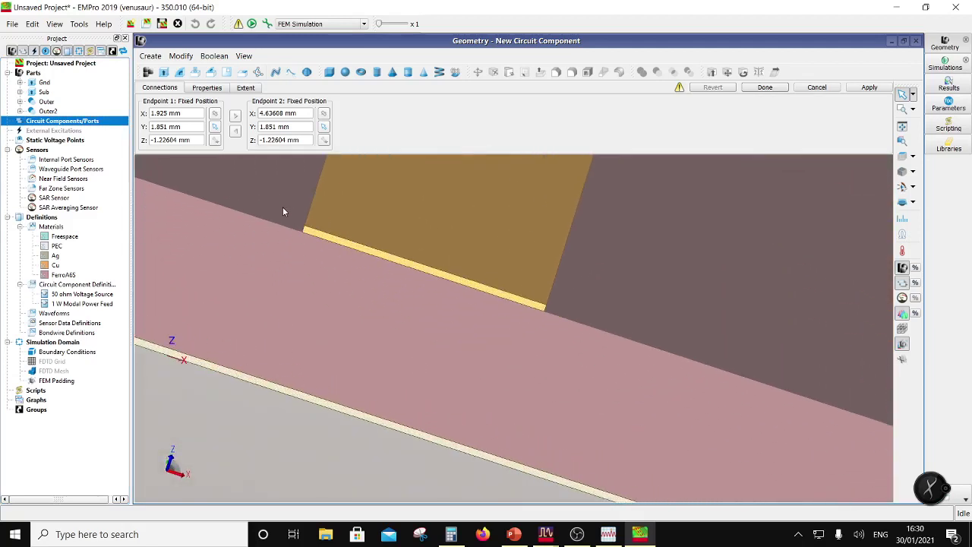
Step: Place endpoint 1 on the ground layer's edge at X about 0.25 mm and endpoint 2 at the centre of the trace's lower end edge
left_click(215, 126)
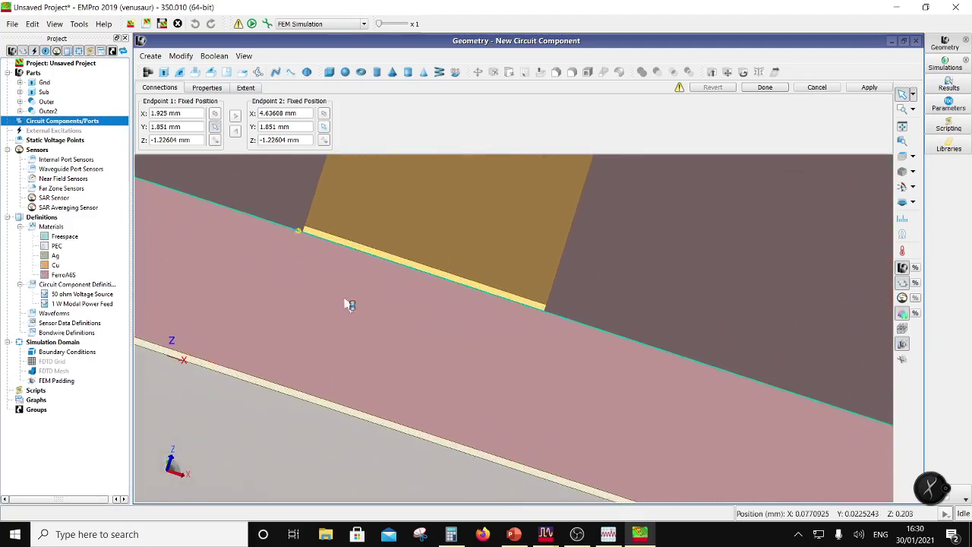
left_click(389, 426)
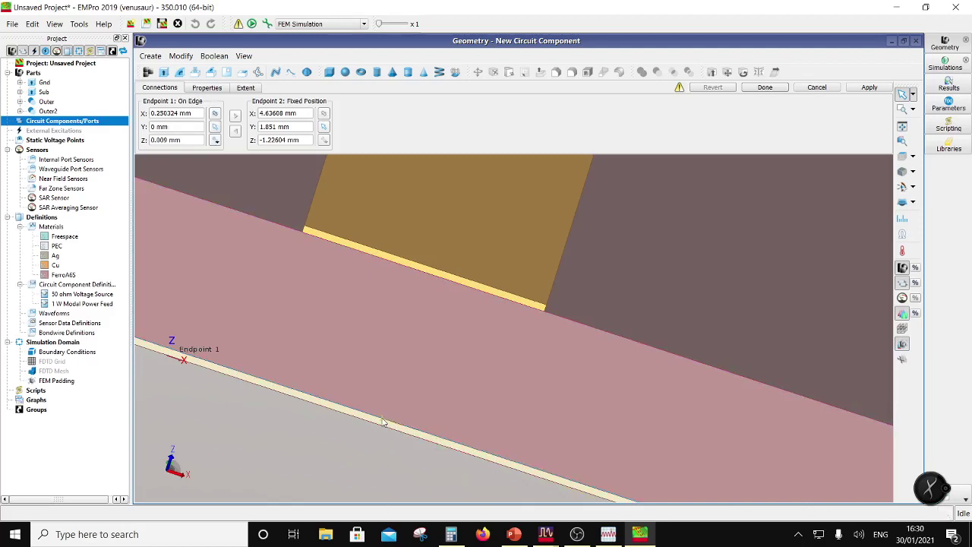
left_click(325, 127)
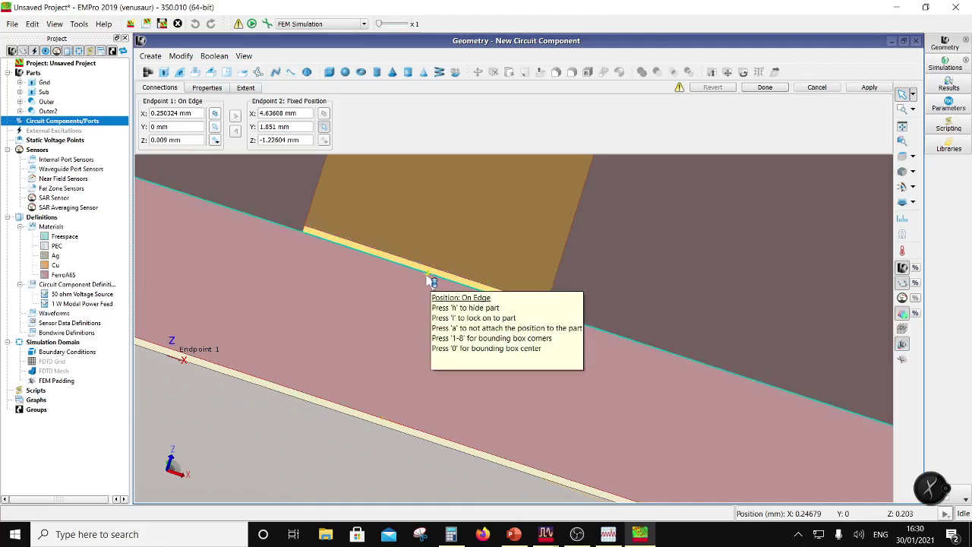
scroll(423, 279, "up", 2)
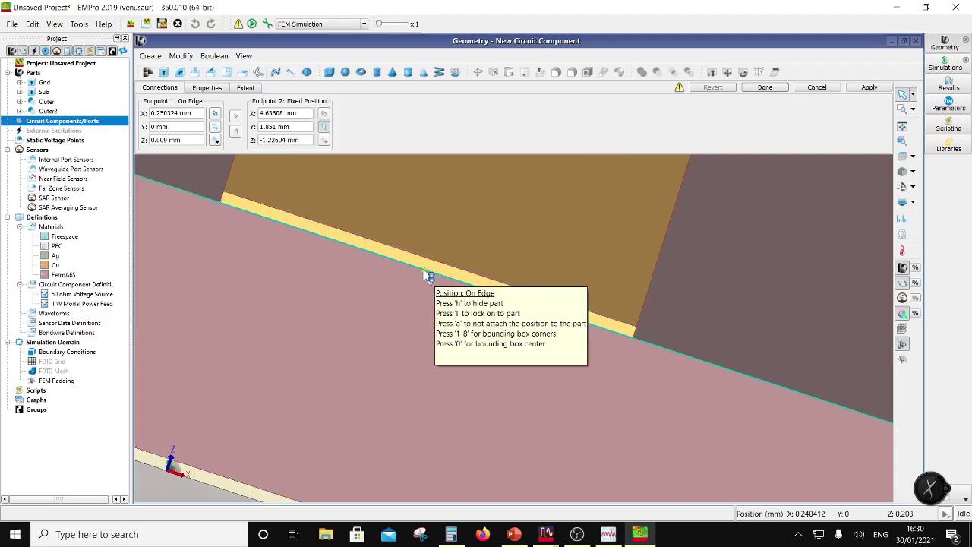
scroll(430, 276, "up", 2)
left_click(429, 271)
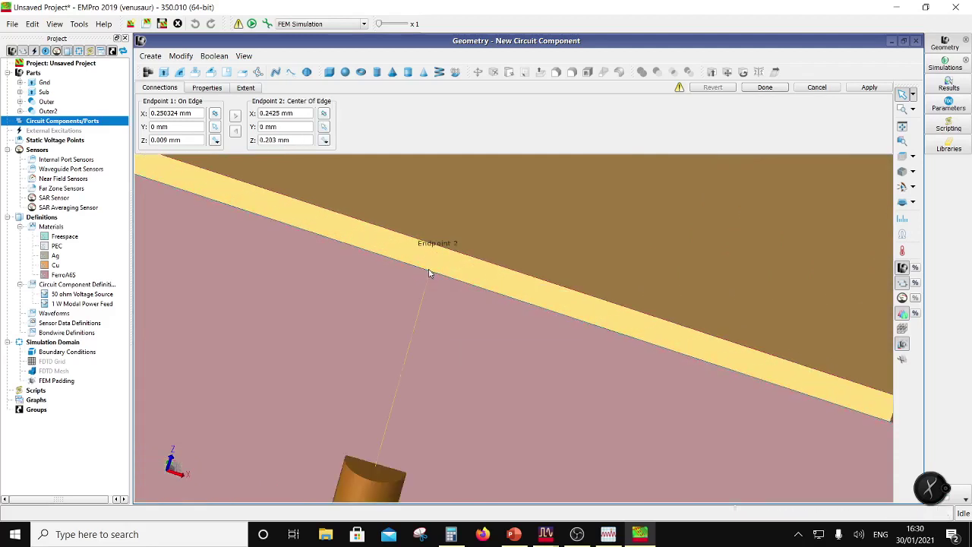
scroll(390, 356, "down", 4)
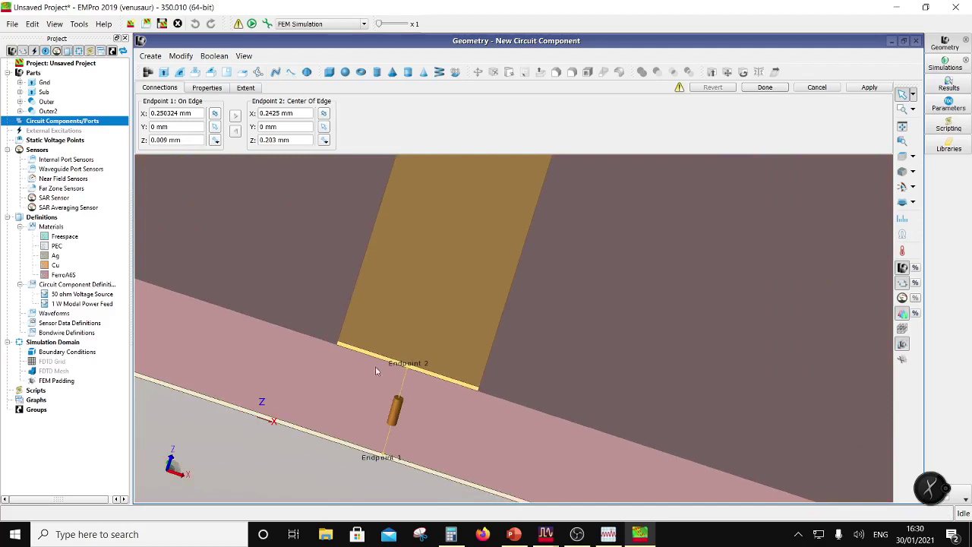
Step: Set endpoint 1's X coordinate to 0.2425 mm
left_click(175, 114)
left_click_drag(177, 113, 167, 114)
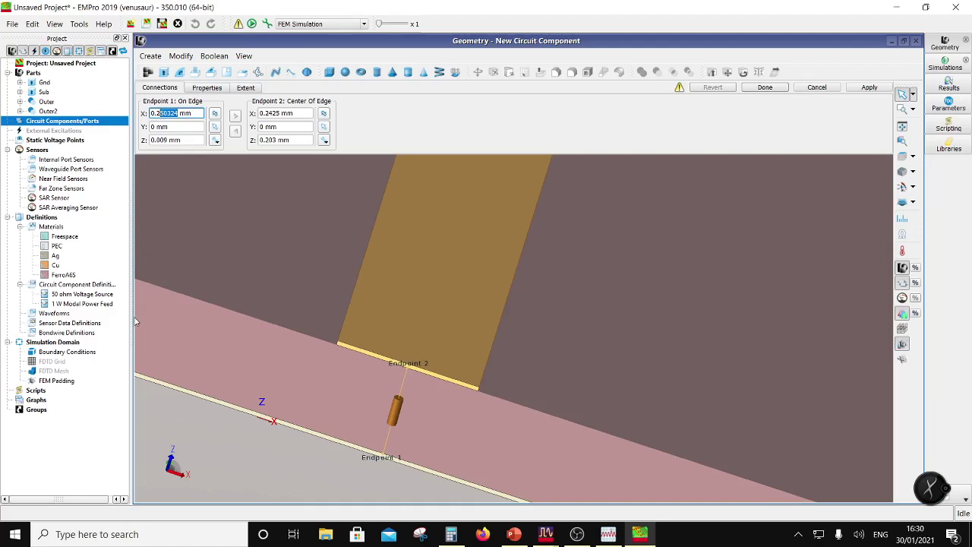
type("425")
left_click(290, 130)
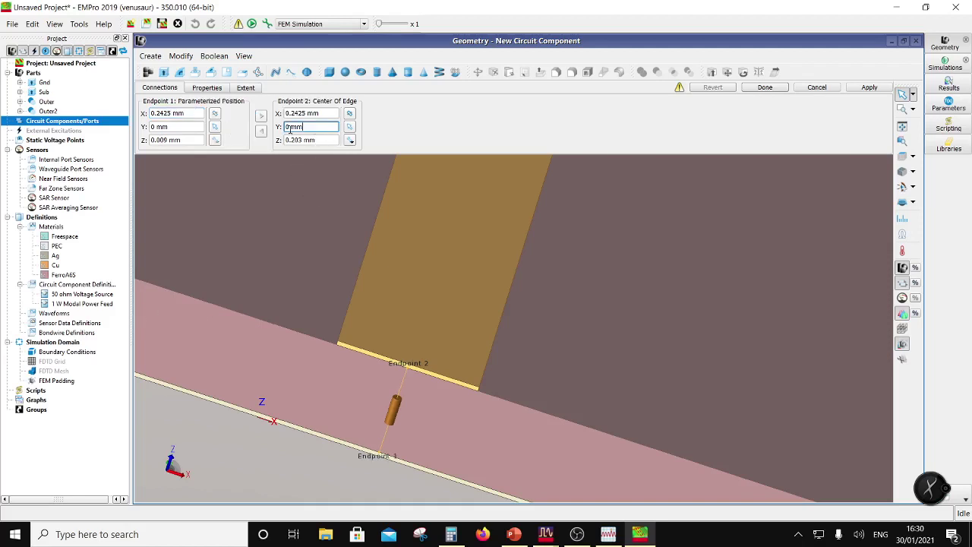
Step: Name the component Port1 and assign it the 50 ohm Voltage Source definition
left_click(206, 87)
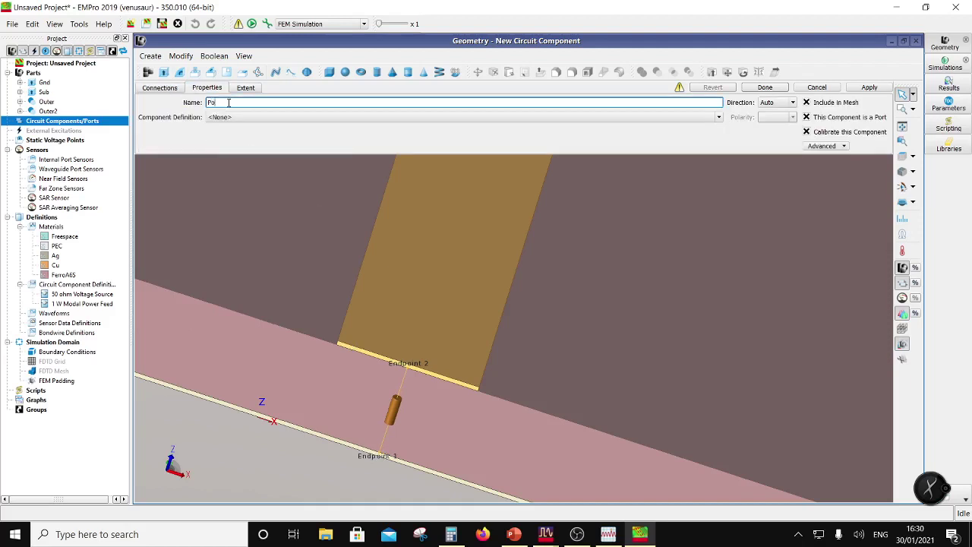
left_click(228, 117)
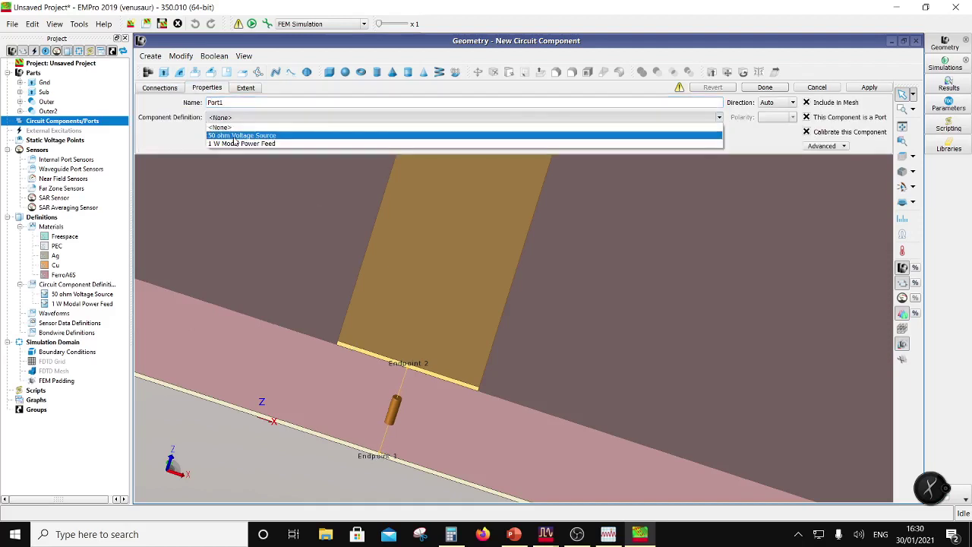
left_click(226, 137)
Step: Enable the sheet extent for Port1 with sheet endpoint 2 on the trace corner and sheet endpoint 1's X at 0.1 mm, and finish the port
left_click(246, 88)
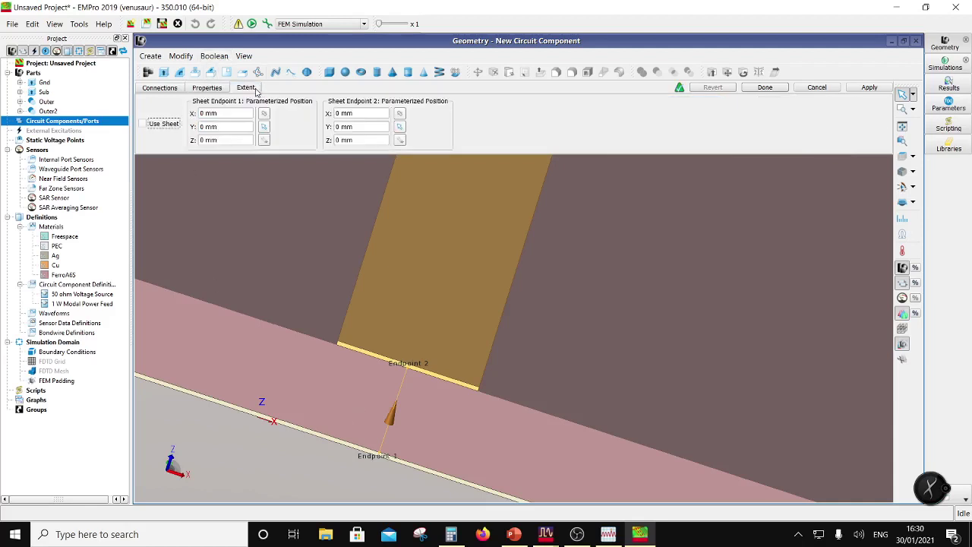
left_click(142, 124)
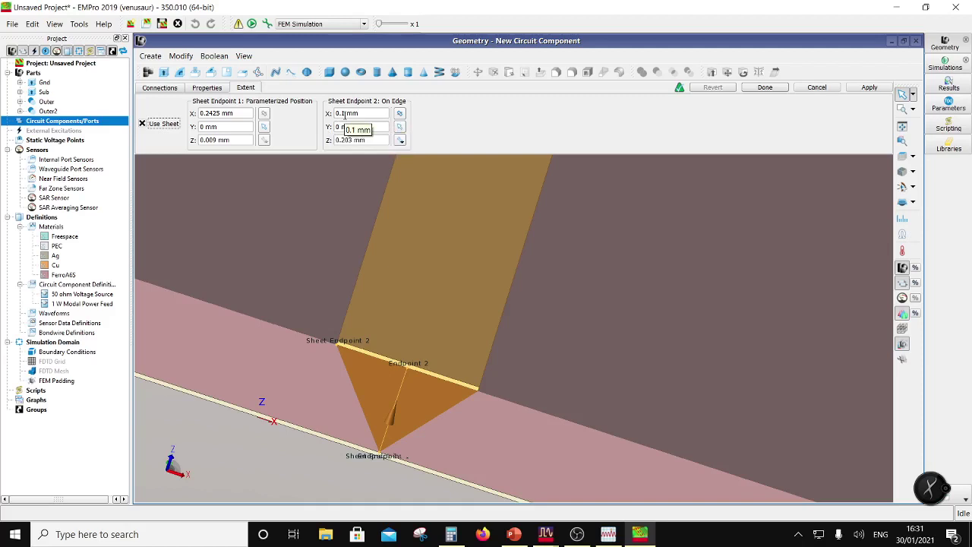
left_click_drag(221, 113, 205, 113)
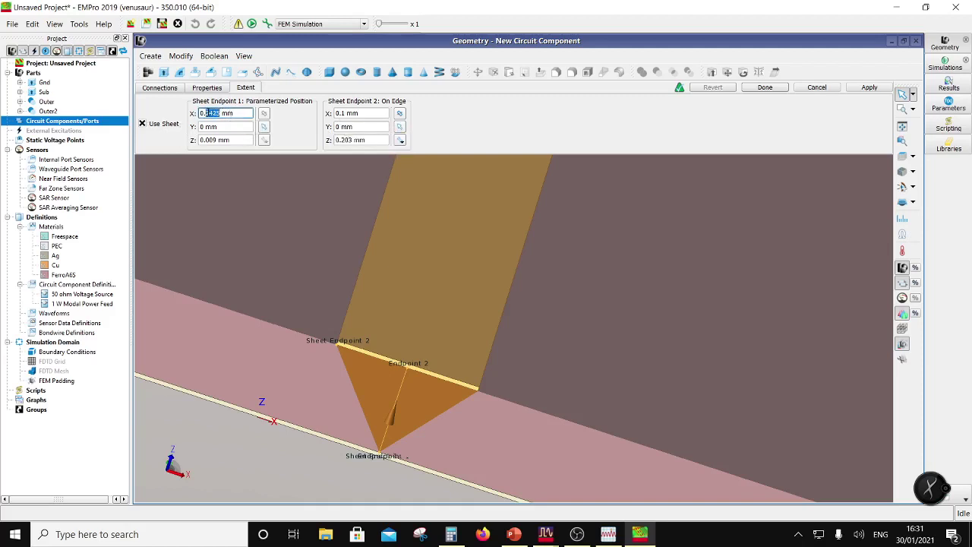
type("1")
left_click(359, 114)
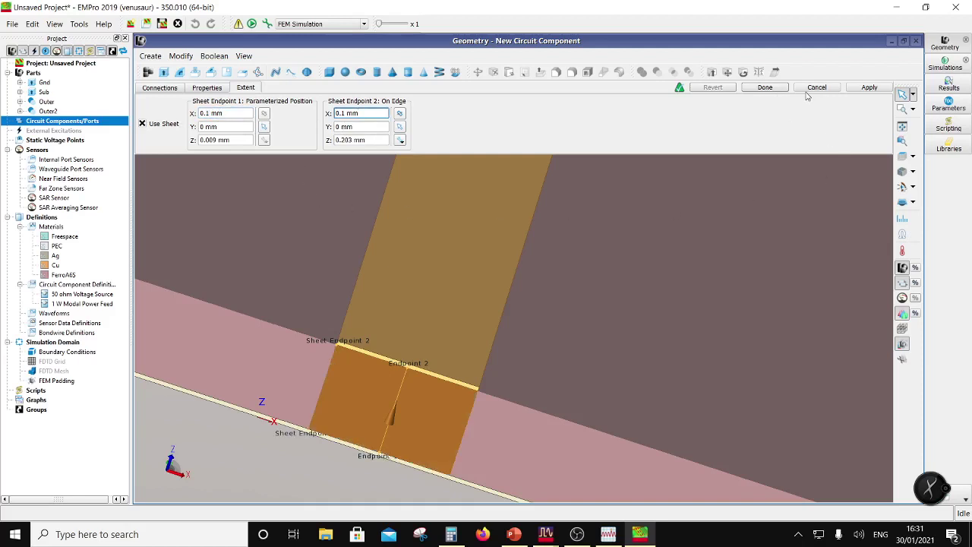
left_click(765, 88)
Step: Create a circuit component without definition at the same trace's other end, with endpoint 1 on the ground edge and endpoint 2 at the trace edge's centre
scroll(481, 255, "down", 5)
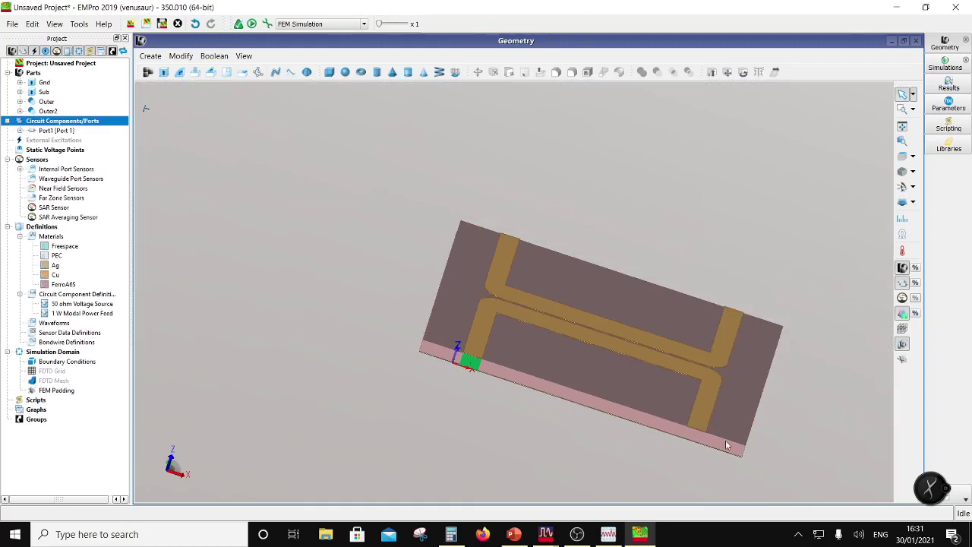
scroll(729, 441, "up", 5)
scroll(684, 442, "up", 3)
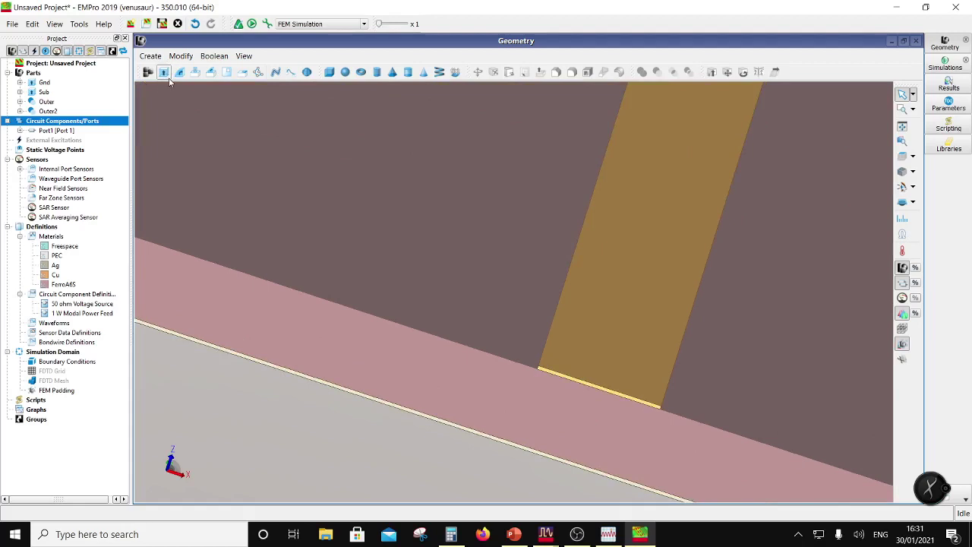
right_click(69, 124)
mouse_move(113, 129)
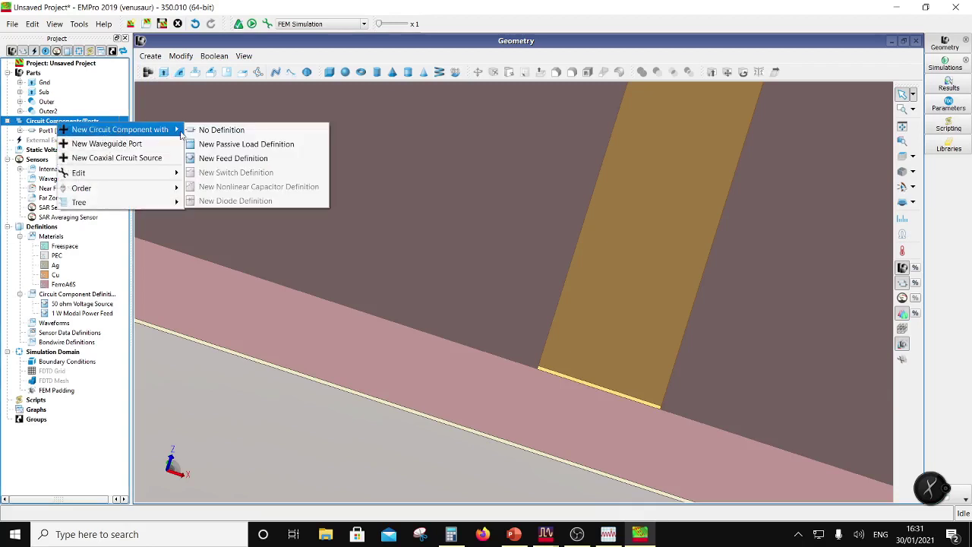
left_click(203, 133)
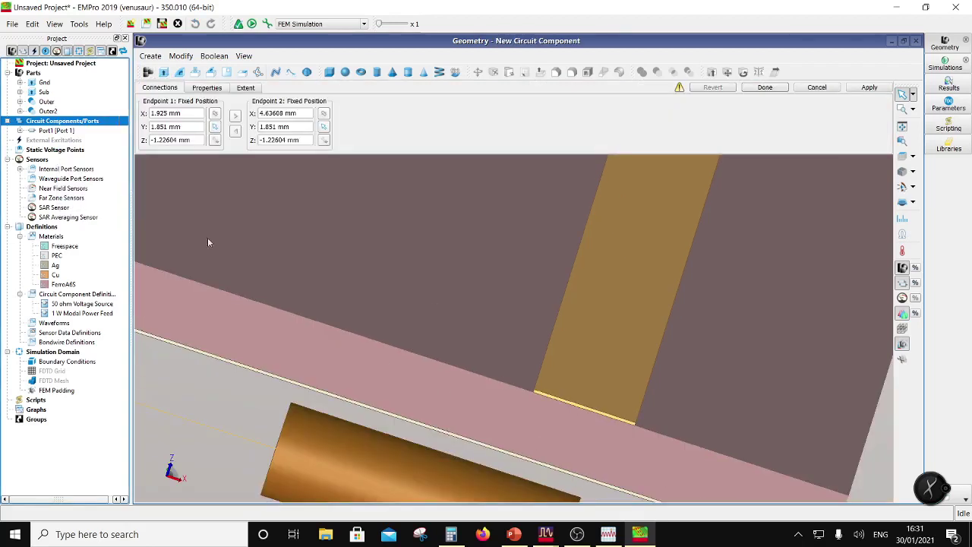
left_click(568, 470)
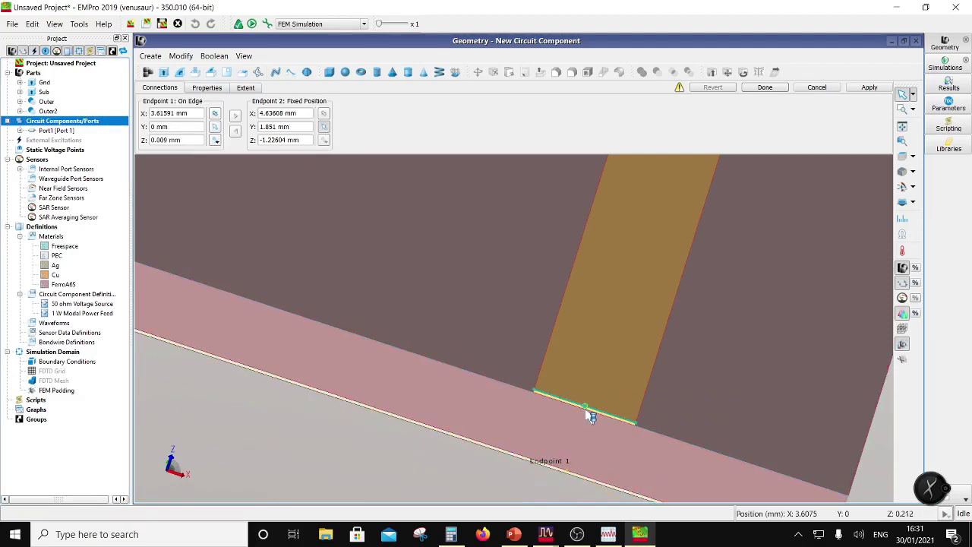
scroll(589, 415, "up", 2)
scroll(591, 417, "up", 1)
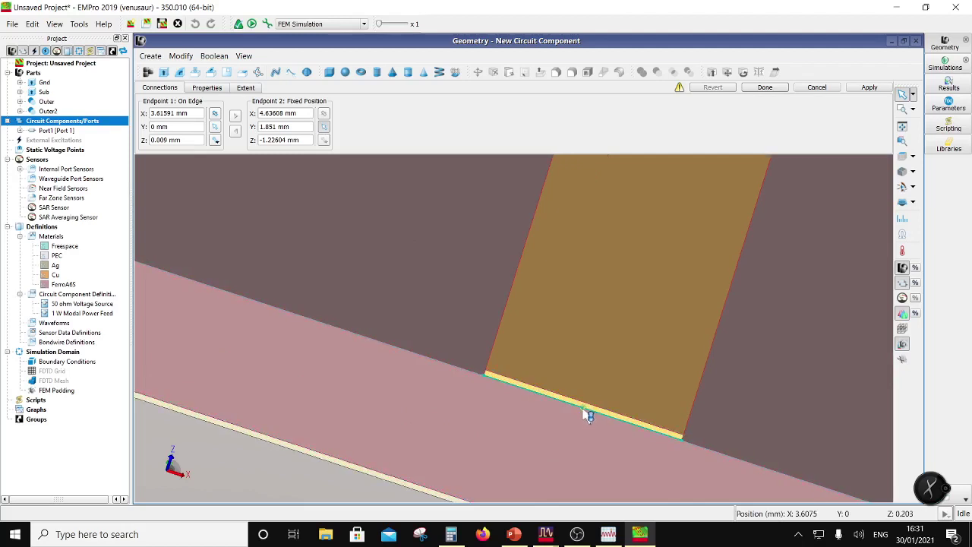
left_click(589, 415)
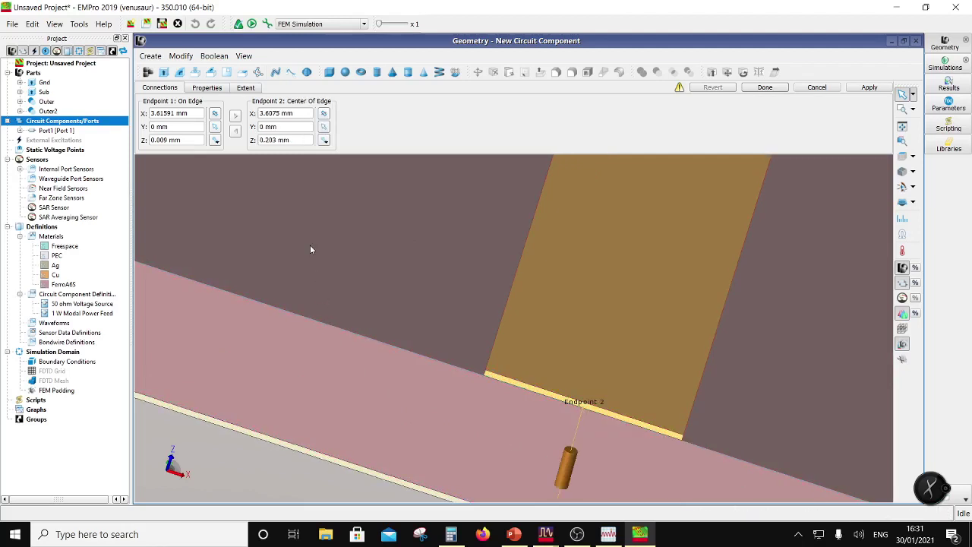
Step: Set endpoint 1's X coordinate to 3.6075 mm
left_click(174, 112)
left_click_drag(175, 113, 159, 126)
type("075")
left_click(282, 128)
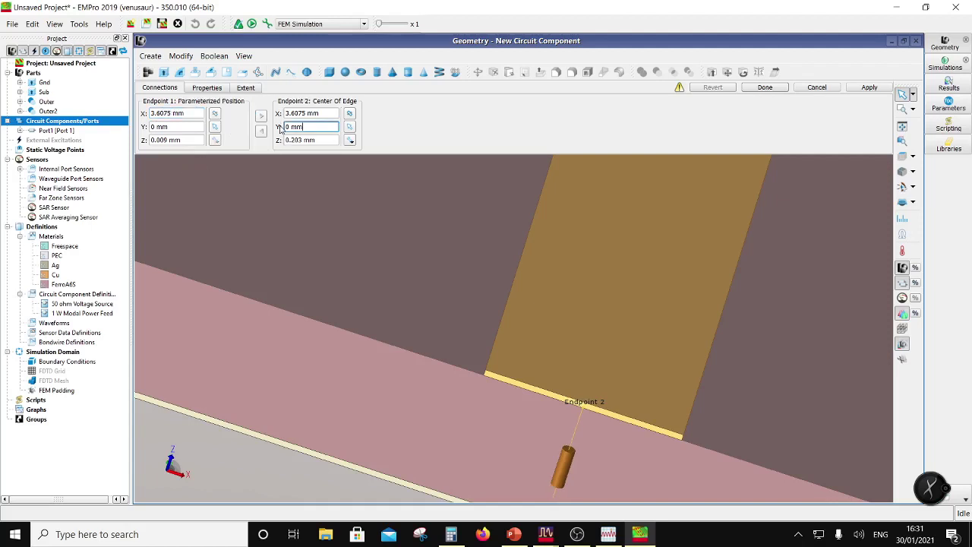
Step: Name the component Port2 and assign it the 50 ohm Voltage Source definition
left_click(207, 88)
left_click(220, 103)
type("Port2")
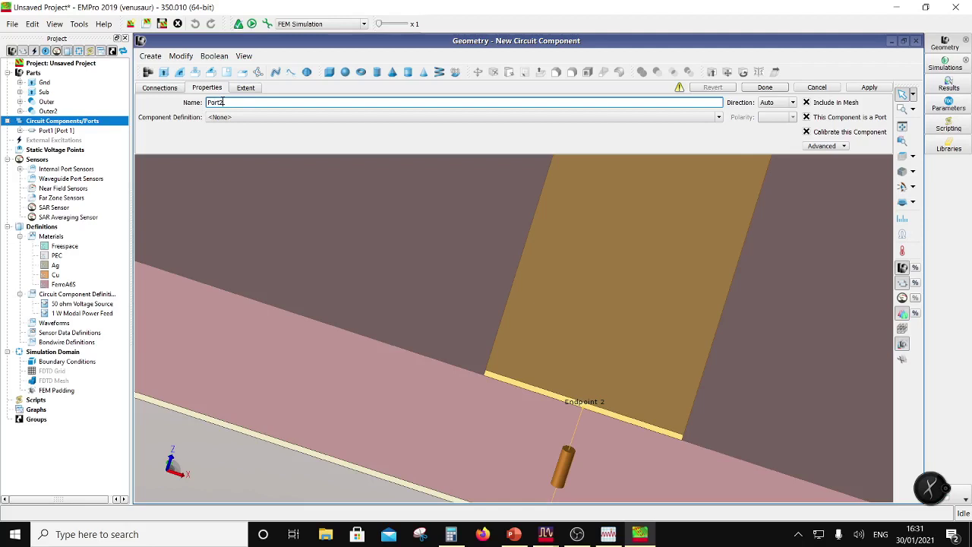
left_click(246, 116)
left_click(237, 129)
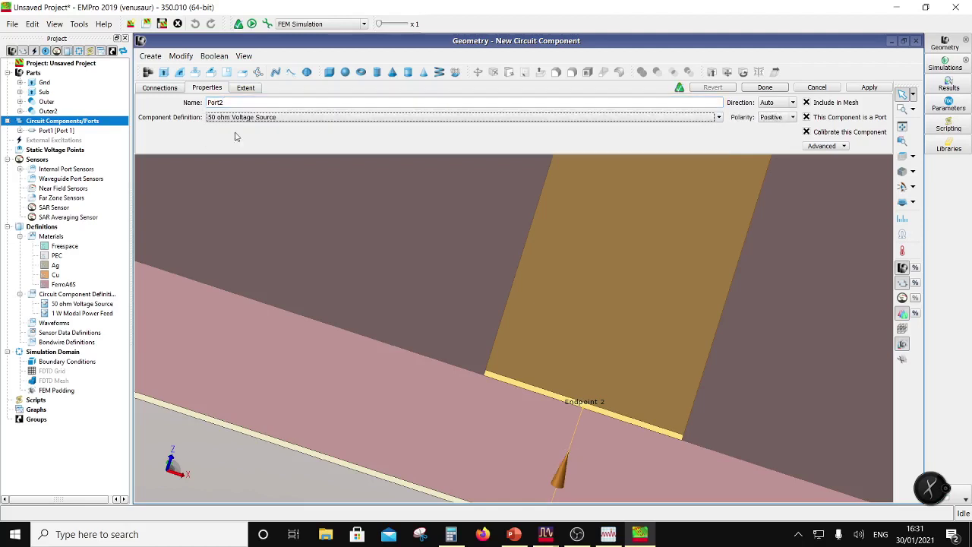
Step: Enable the sheet extent for Port2 with sheet endpoint 2 on the trace corner and sheet endpoint 1's X at 3.75 mm, and finish the port
left_click(246, 87)
left_click(142, 124)
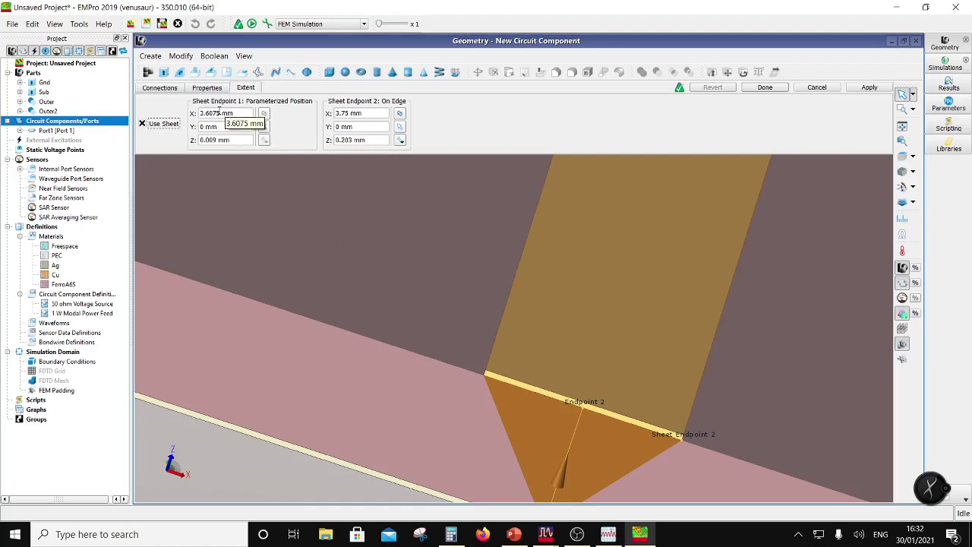
left_click_drag(220, 112, 206, 112)
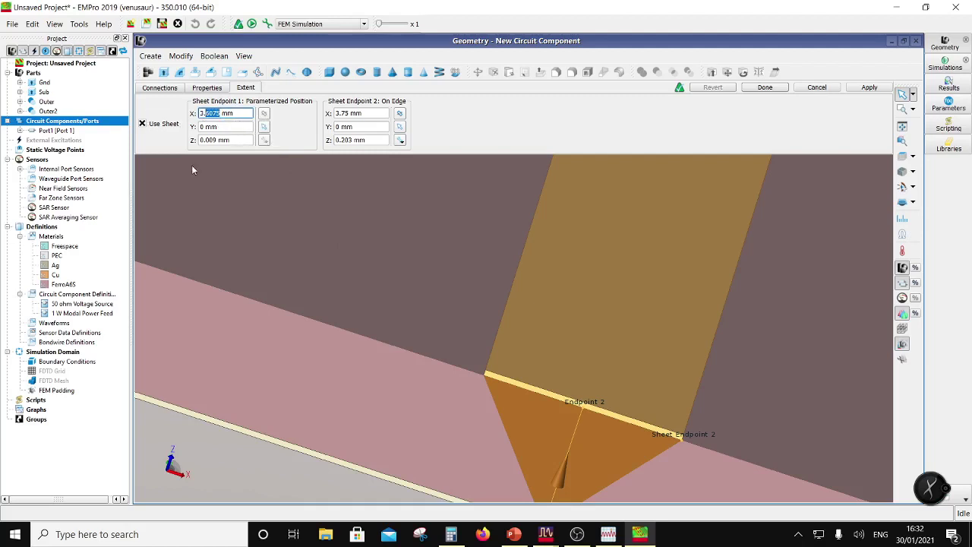
type("75")
left_click(227, 126)
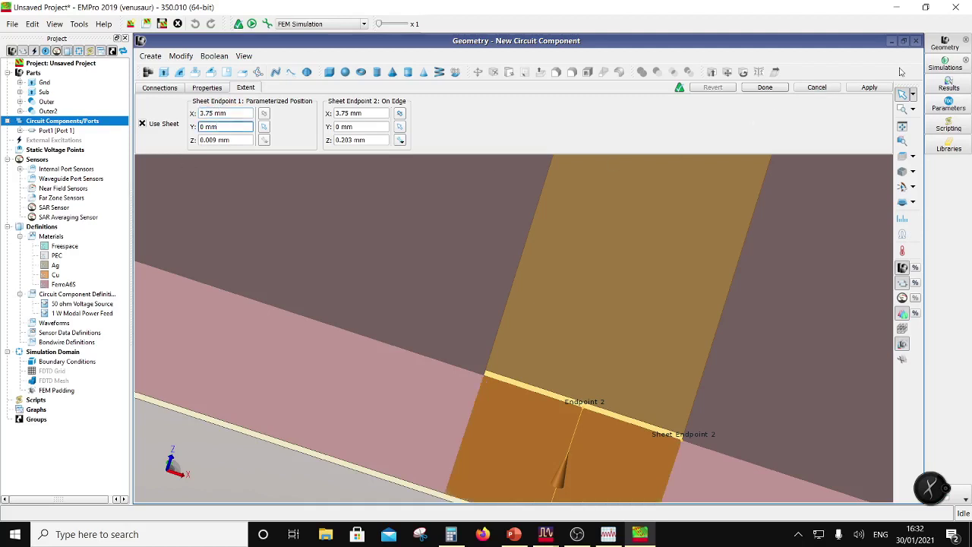
left_click(780, 91)
Step: Create a circuit component without definition at one end of the second trace, with endpoint 1 on the ground edge below it
scroll(475, 397, "down", 10)
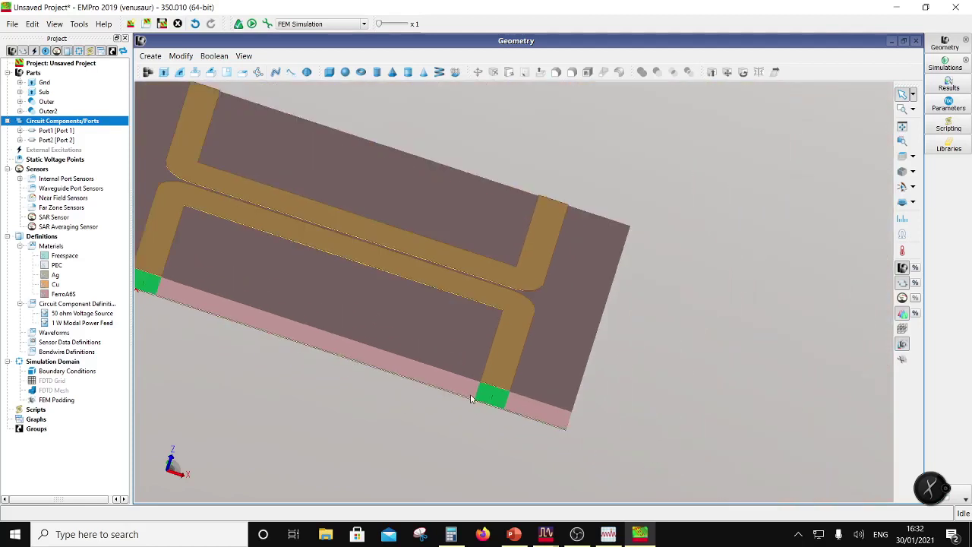
middle_click_drag(396, 362, 613, 325)
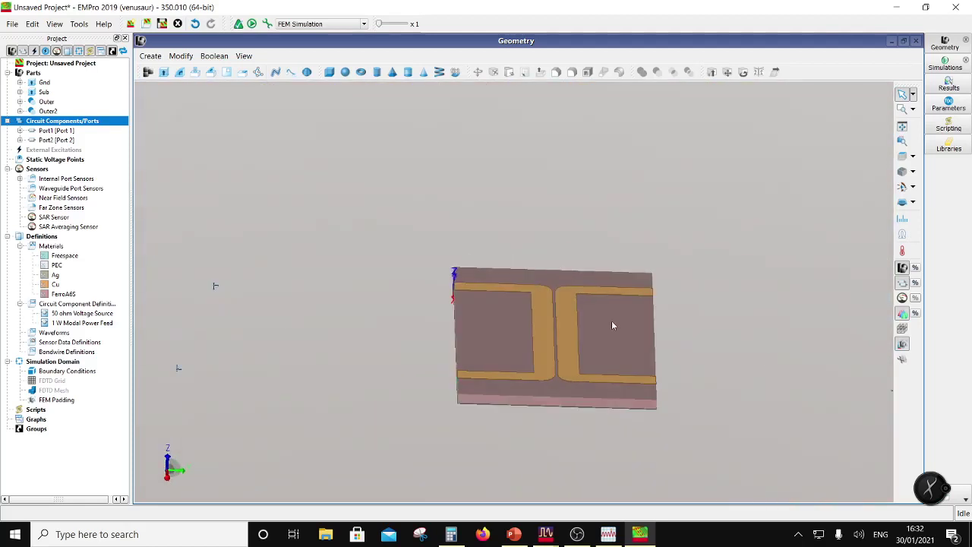
scroll(668, 300, "up", 4)
middle_click_drag(664, 293, 462, 402)
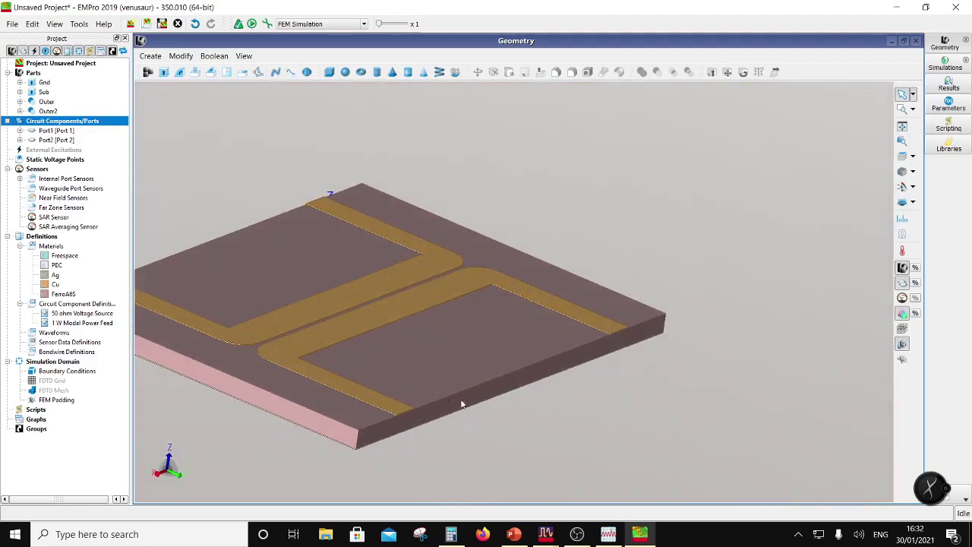
scroll(633, 305, "up", 2)
scroll(618, 334, "up", 2)
middle_click_drag(618, 334, 524, 403)
scroll(588, 350, "up", 2)
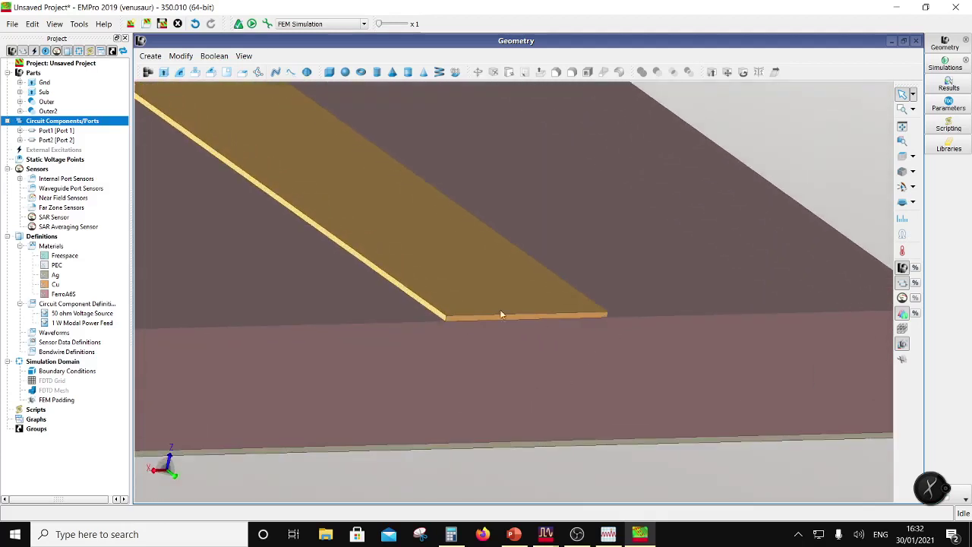
right_click(75, 121)
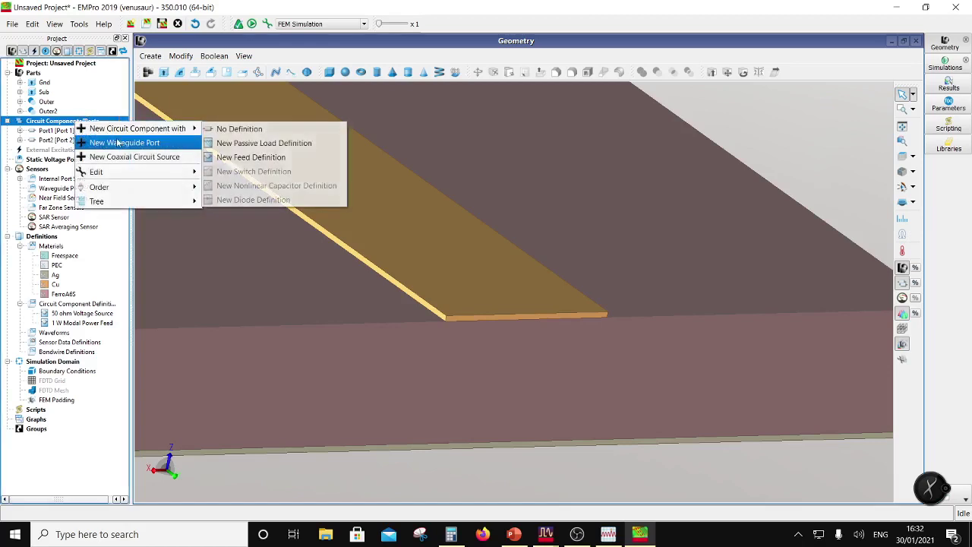
left_click(239, 128)
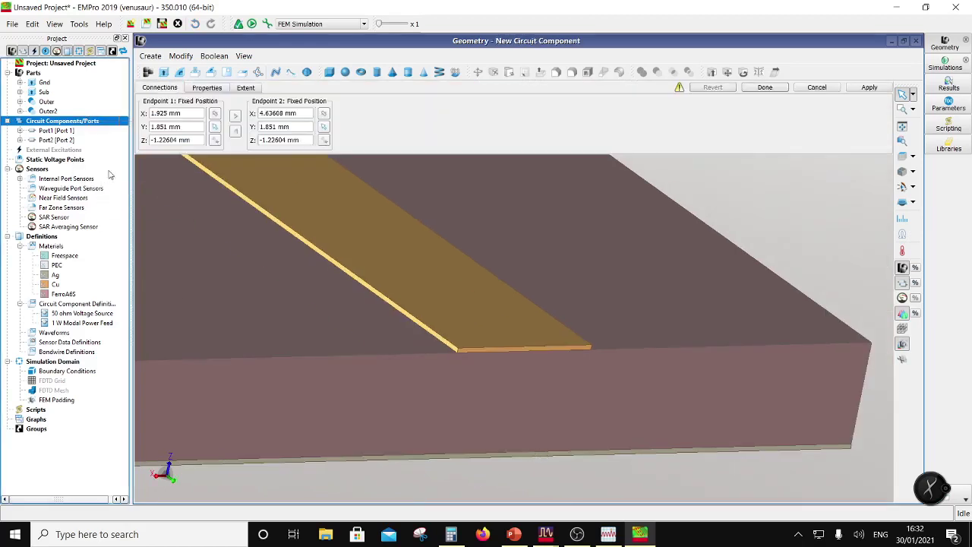
left_click(216, 127)
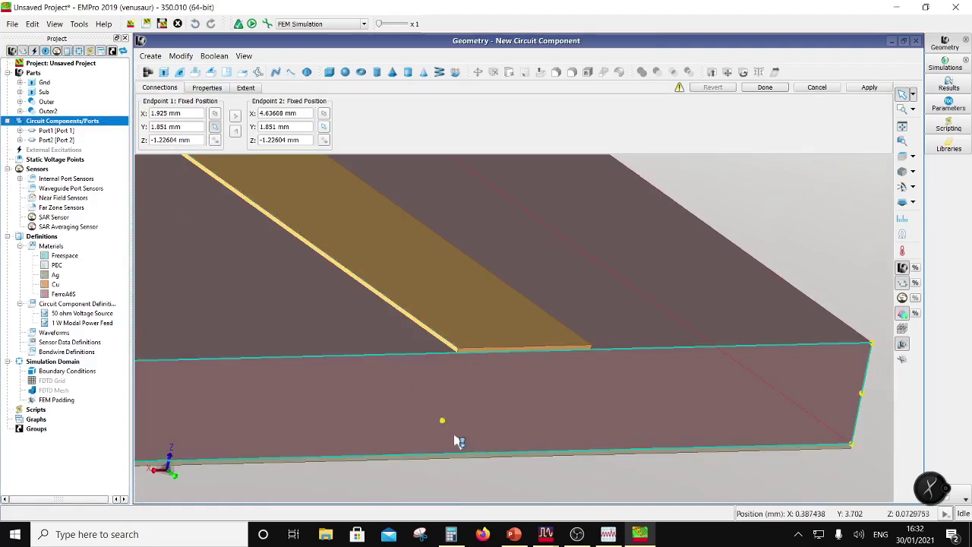
left_click(532, 458)
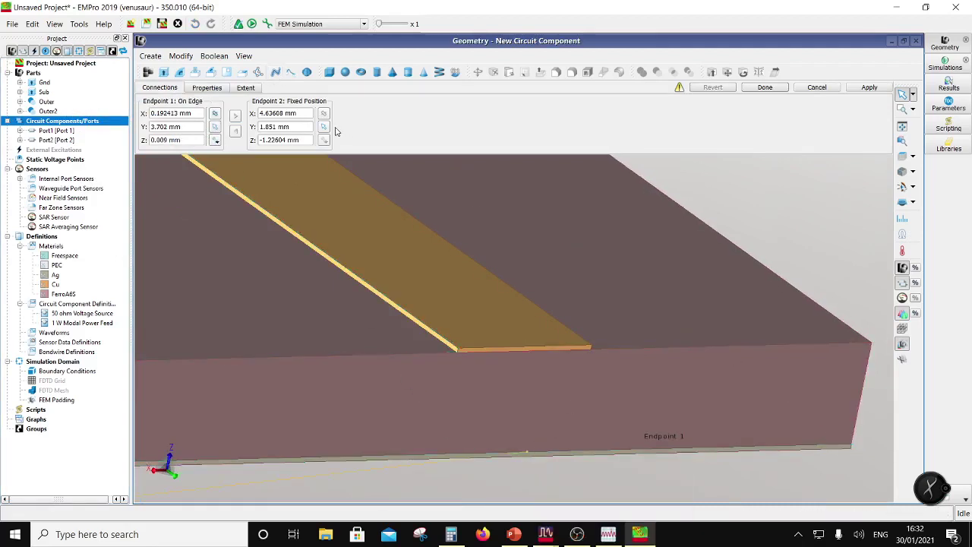
Step: Place endpoint 2 at the centre of the trace's lower end edge and set endpoint 1's X coordinate to 0.2425 mm
left_click(324, 127)
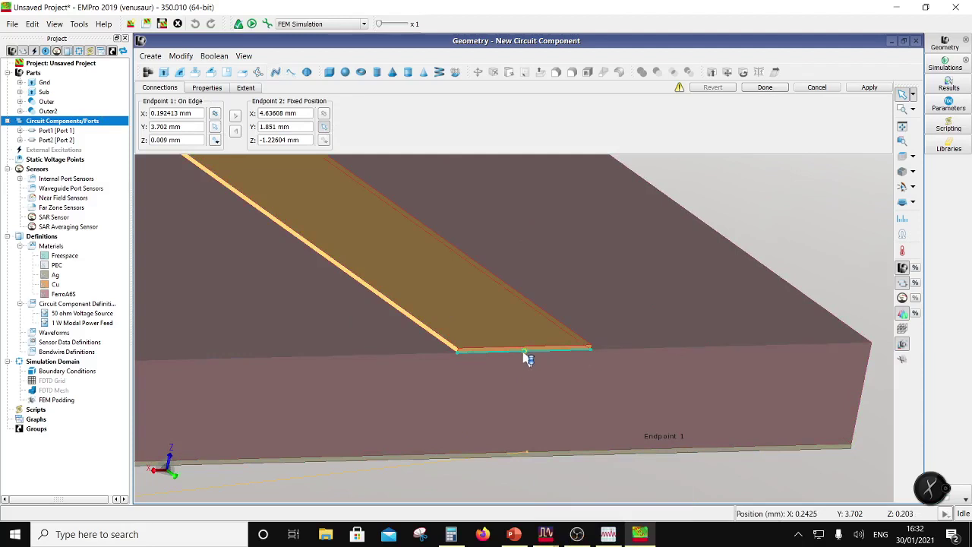
left_click(525, 351)
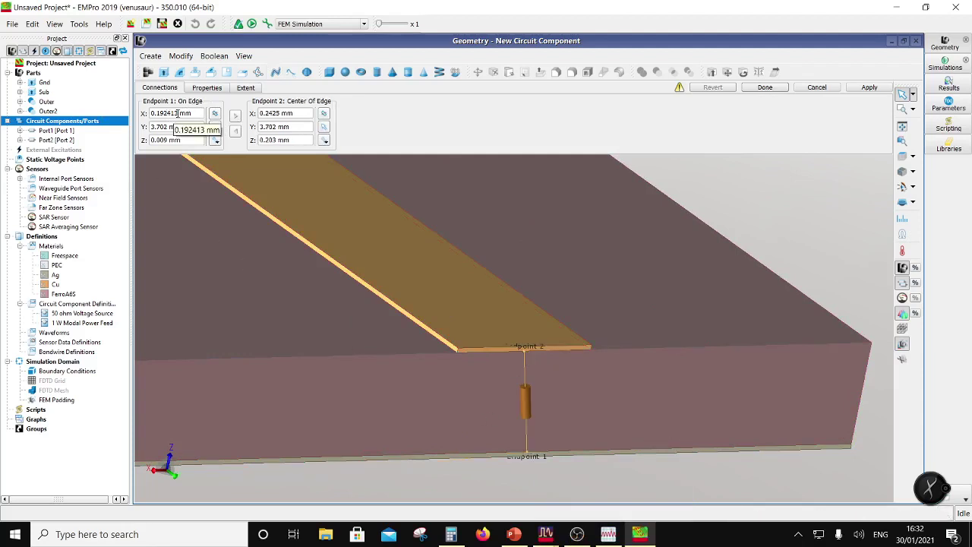
left_click_drag(177, 112, 157, 112)
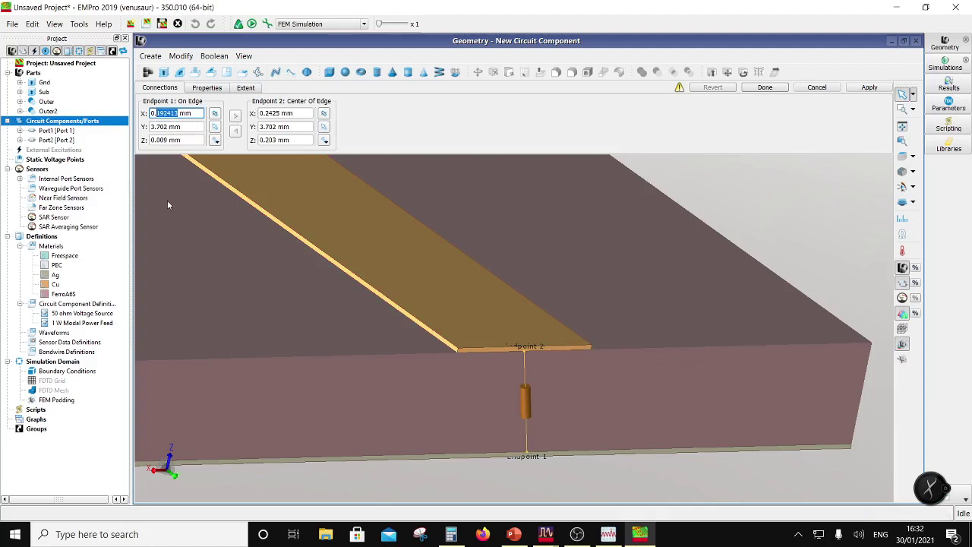
type("2425")
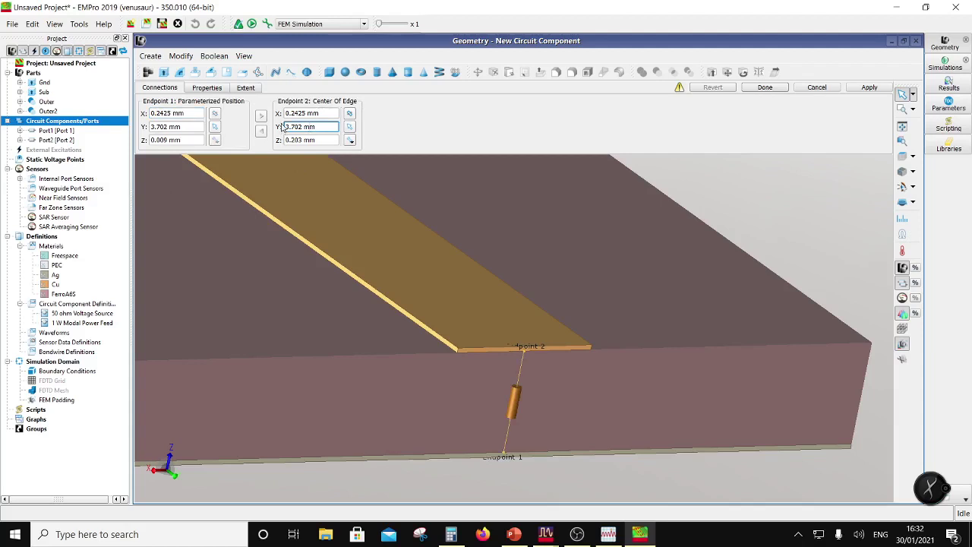
Step: Name the component Port3 and assign it the 50 ohm Voltage Source definition
left_click(207, 88)
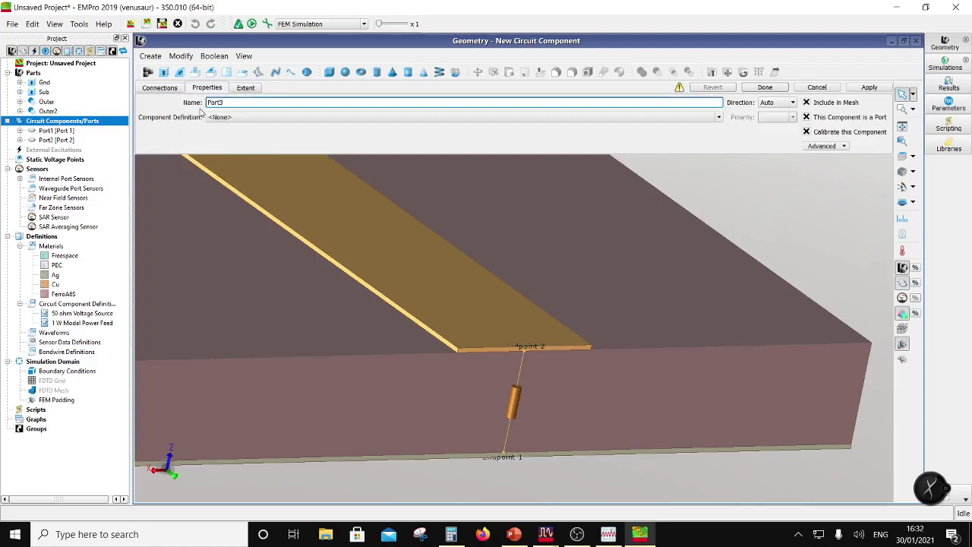
left_click(217, 117)
left_click(228, 132)
Step: Enable the sheet extent for Port3 with sheet endpoint 2 on the trace corner
left_click(240, 89)
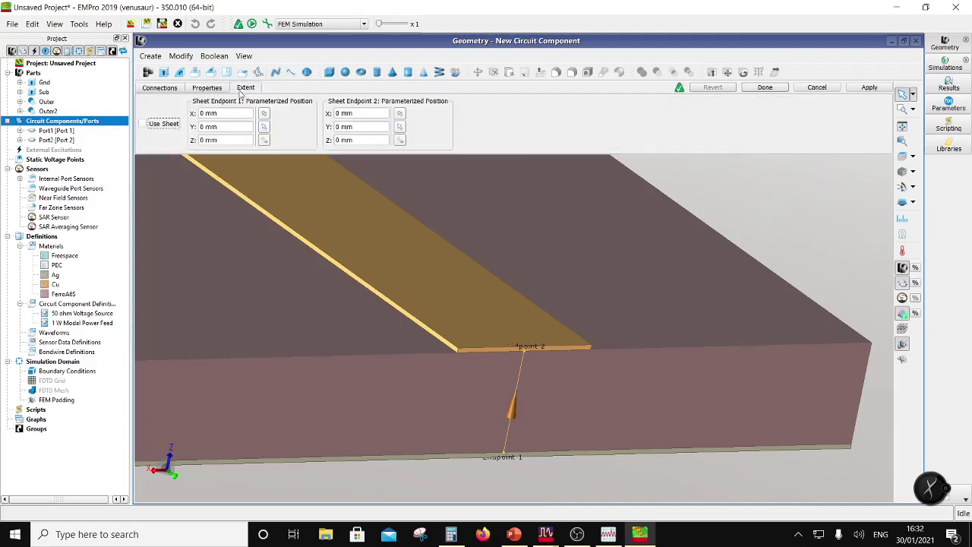
left_click(143, 124)
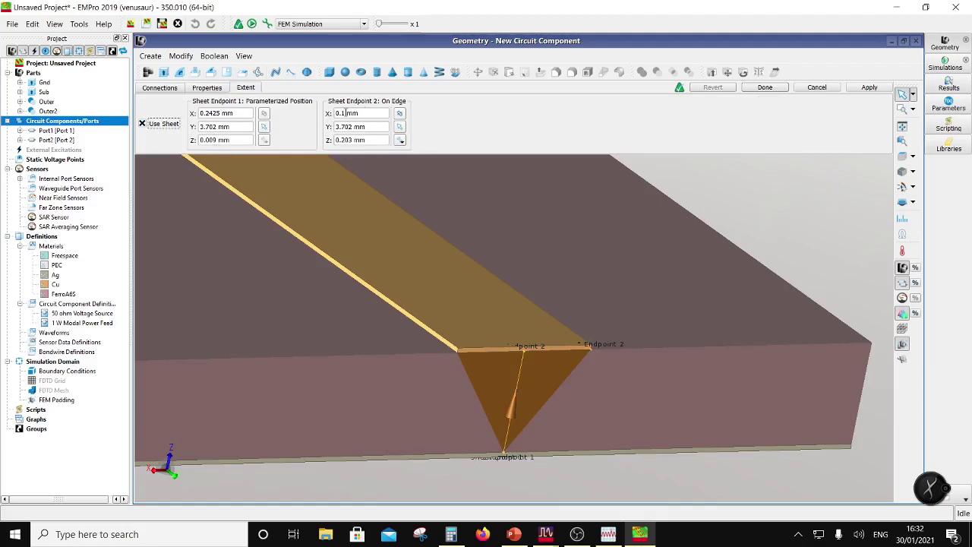
Step: Set sheet endpoint 2's X coordinate to 0.2425 mm
left_click(345, 114)
type("2425")
left_click(372, 127)
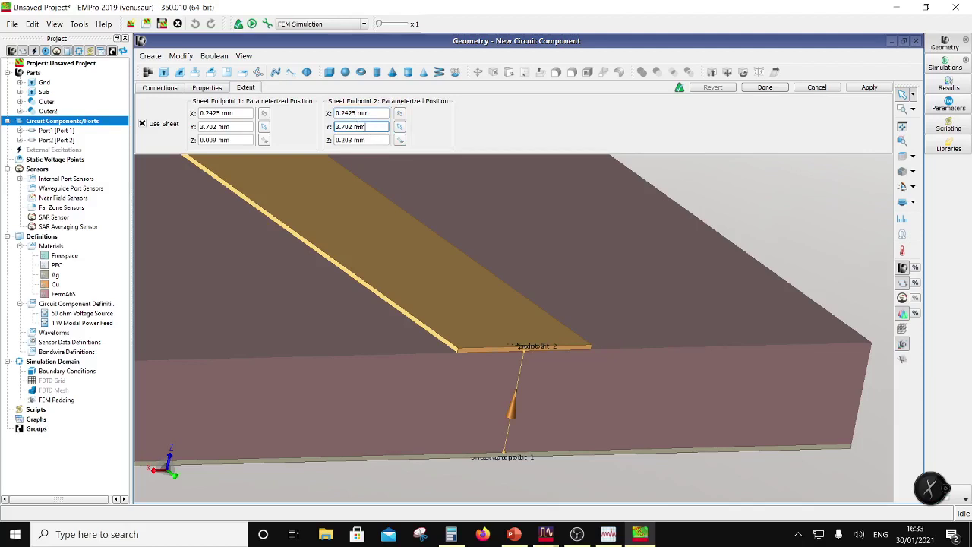
Step: Set the X coordinate of both Port3 sheet endpoints to 0.1 mm and finish the port
left_click_drag(357, 112, 340, 113)
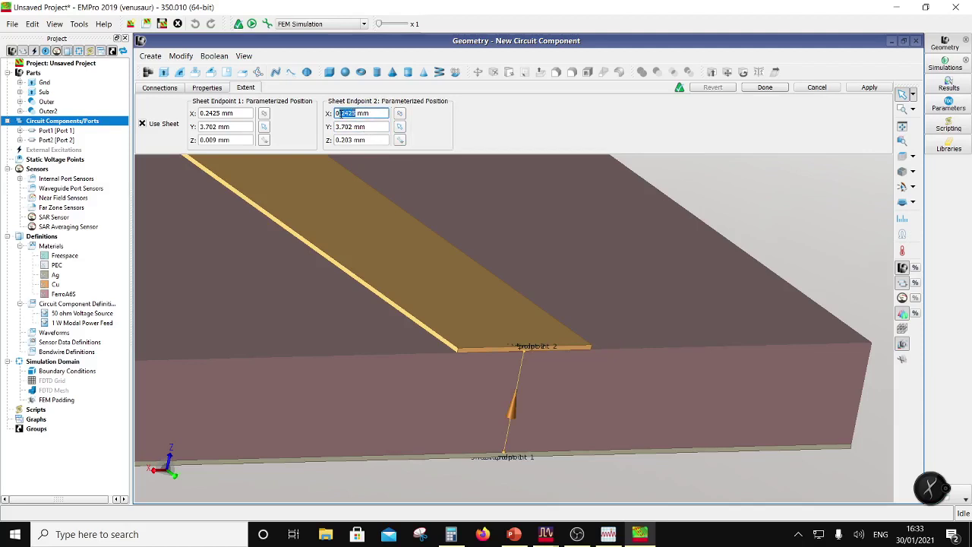
type("0.1")
left_click(232, 114)
left_click_drag(221, 113, 207, 114)
type("1")
left_click(218, 126)
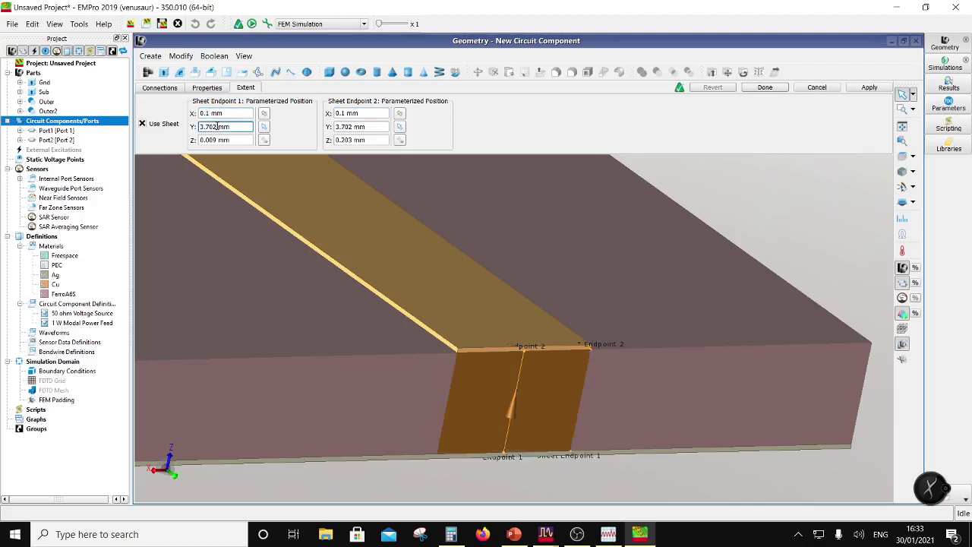
left_click(765, 88)
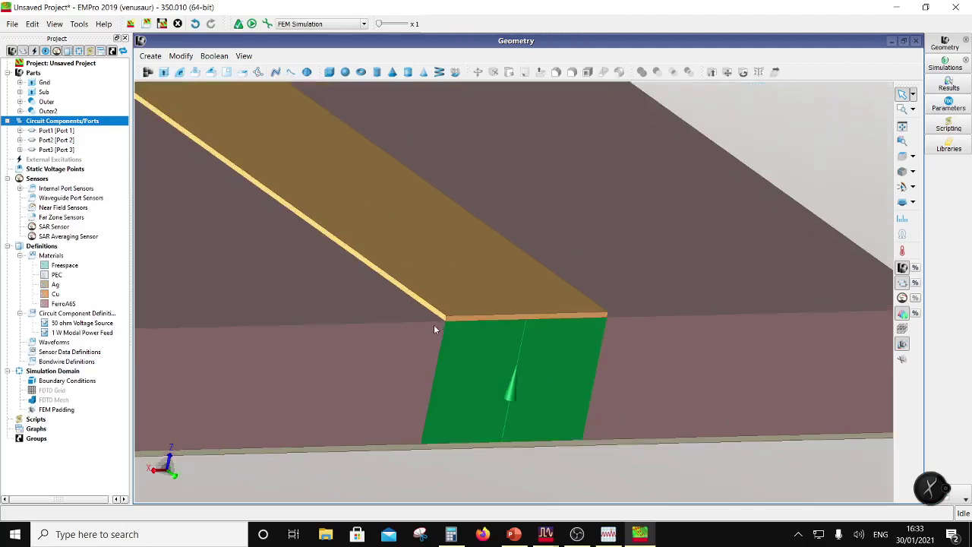
Step: Create a circuit component without definition at the second trace's other end, with endpoint 1 on the ground edge below it
scroll(663, 451, "down", 3)
scroll(663, 451, "down", 3)
scroll(547, 415, "up", 6)
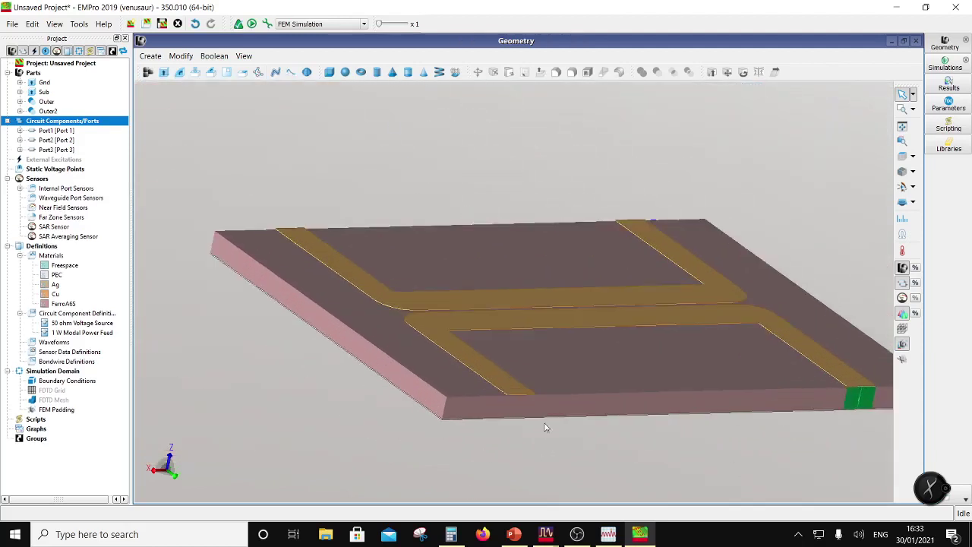
scroll(544, 391, "up", 2)
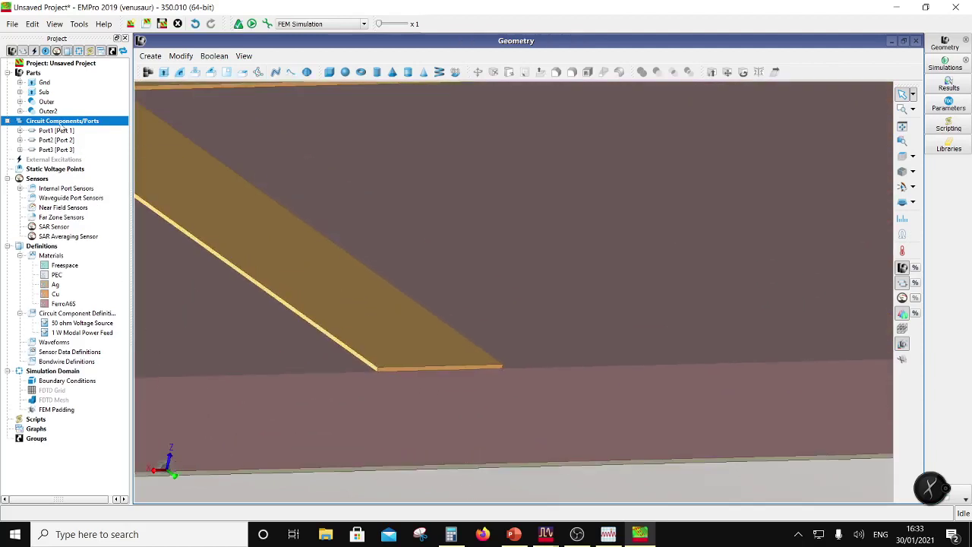
right_click(64, 121)
mouse_move(117, 131)
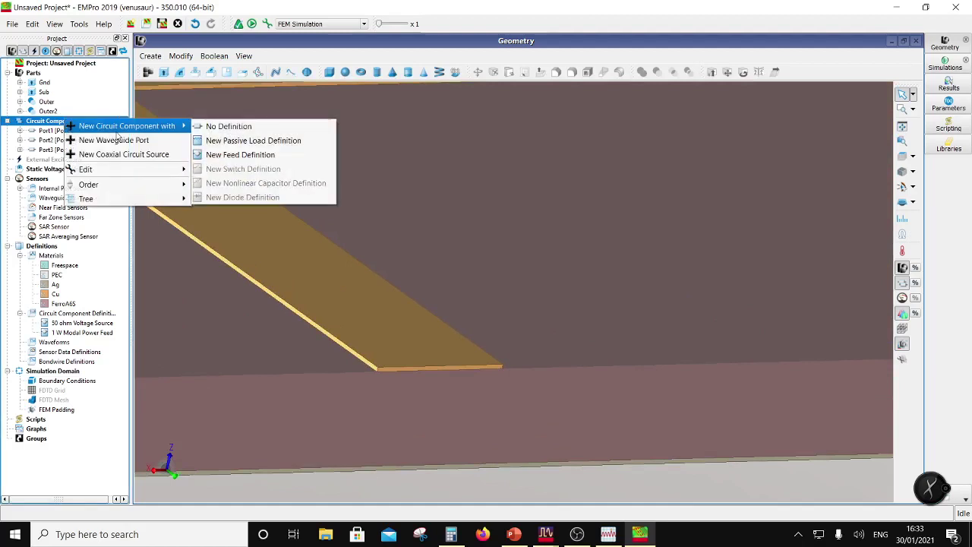
left_click(243, 128)
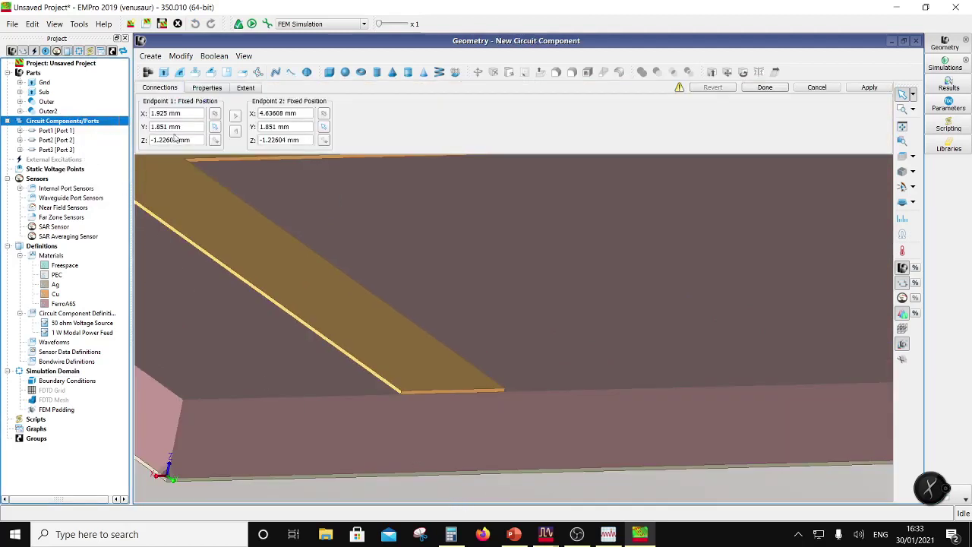
left_click(215, 126)
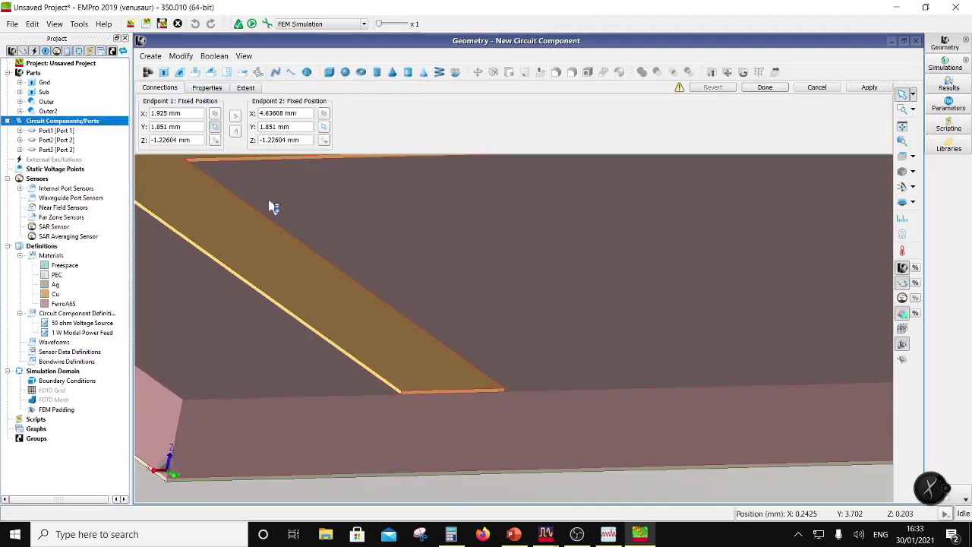
left_click(458, 471)
Step: Place endpoint 2 at the centre of the trace's lower end edge and set endpoint 1's X coordinate to 3.6075 mm
left_click(324, 126)
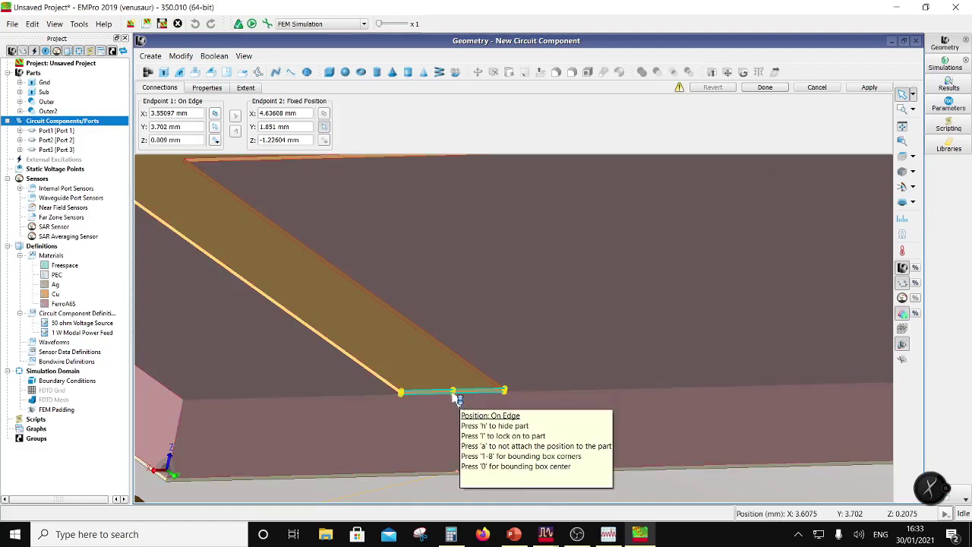
scroll(460, 401, "up", 2)
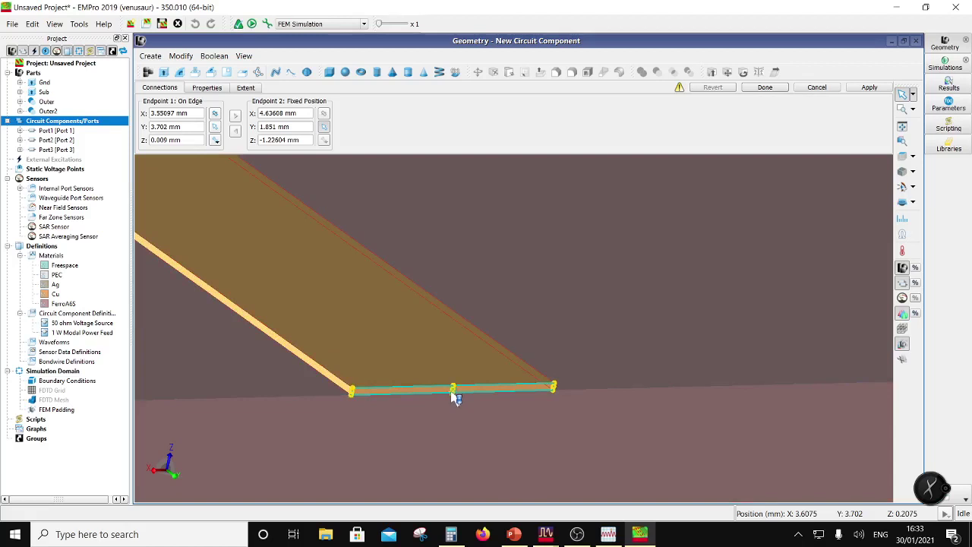
left_click(455, 396)
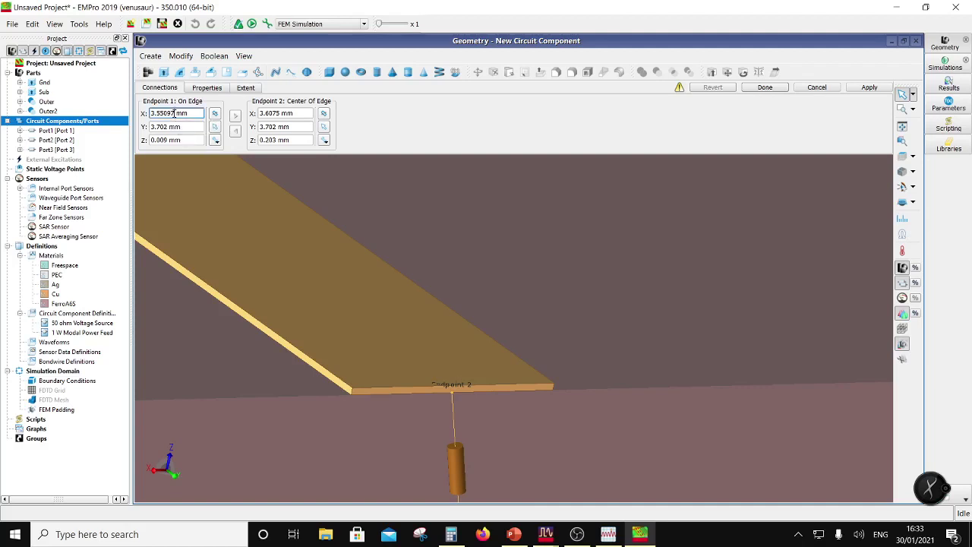
left_click_drag(176, 113, 156, 114)
type("6075")
key("Return")
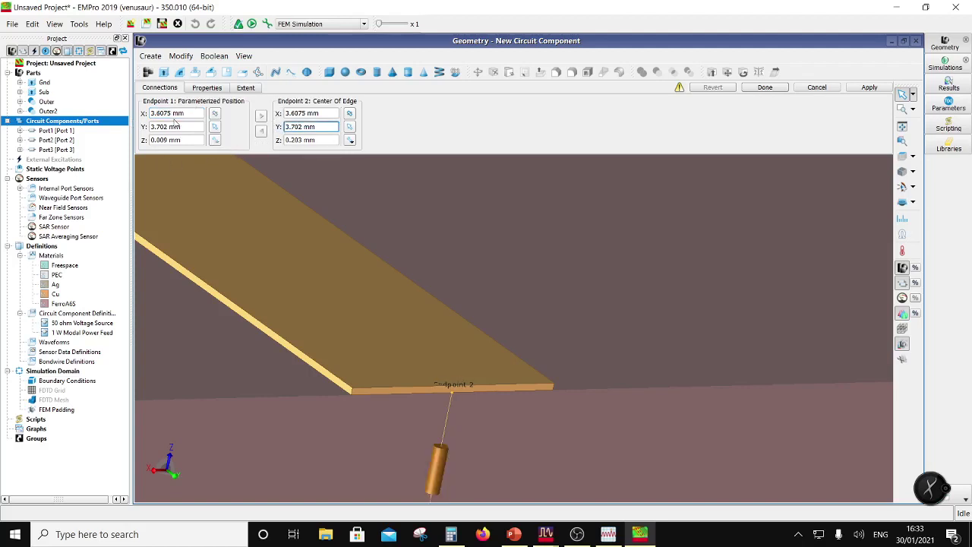
Step: Name the component Port4 and assign it the 50 ohm Voltage Source definition
left_click(207, 88)
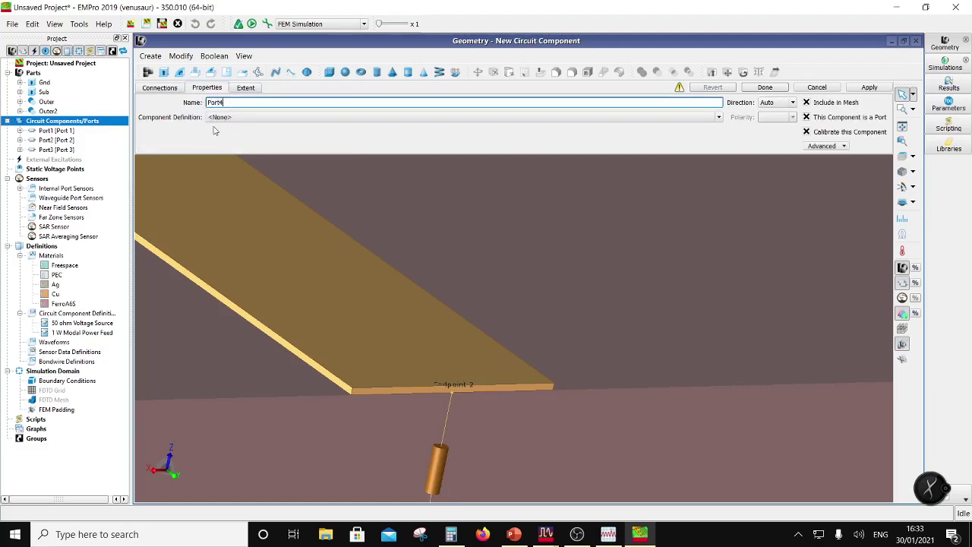
left_click(219, 117)
left_click(232, 127)
Step: Enable the sheet extent for Port4 with sheet endpoint 2 on the trace corner and sheet endpoint 1's X at 3.75 mm, and finish the port
left_click(246, 87)
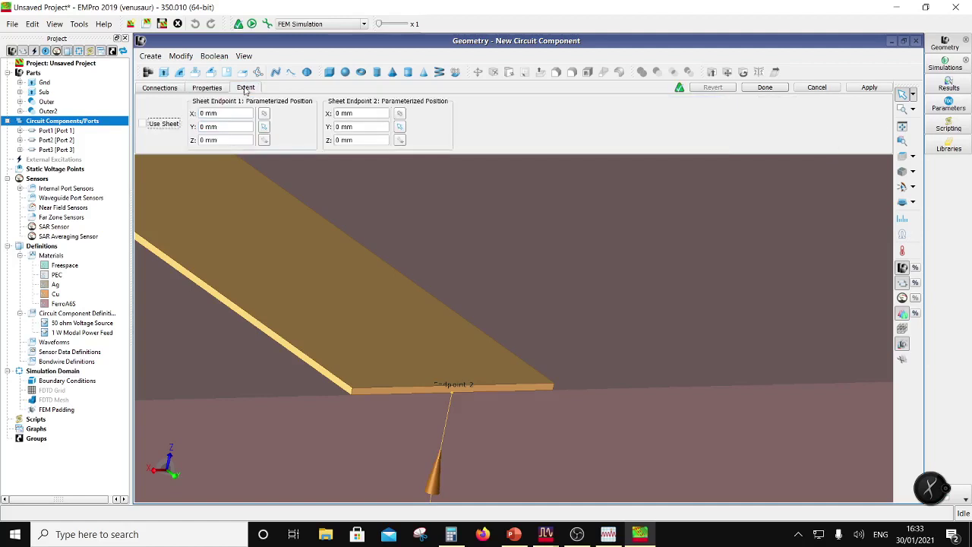
left_click(142, 123)
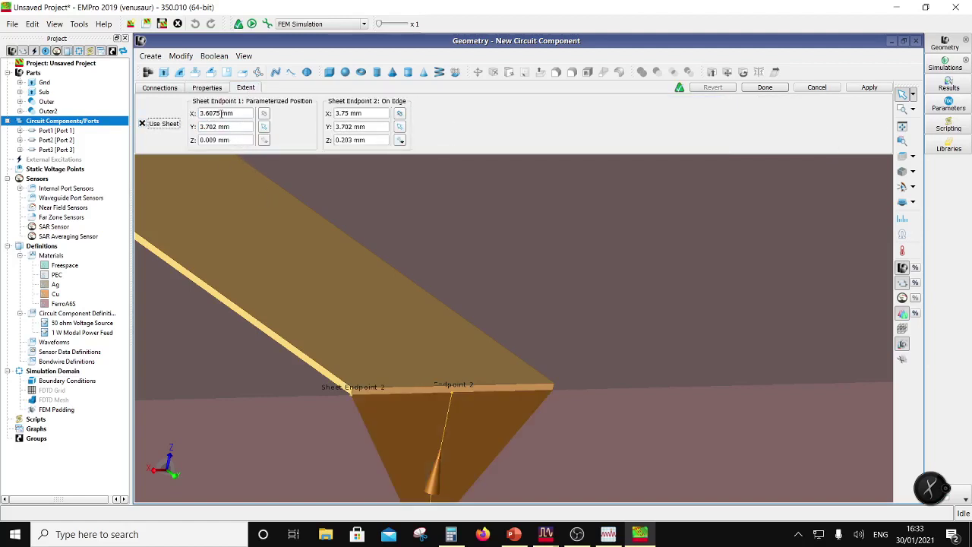
left_click_drag(220, 113, 207, 113)
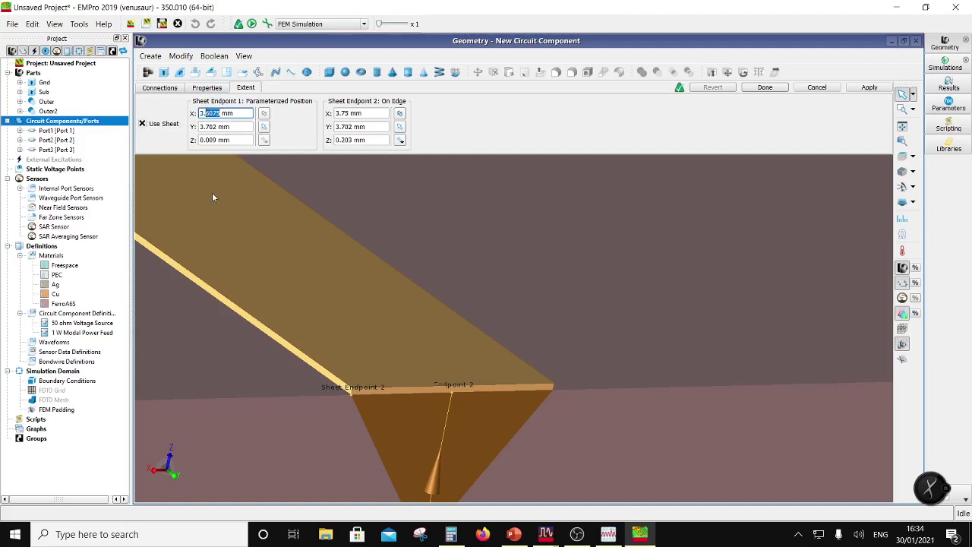
type("75")
left_click(340, 126)
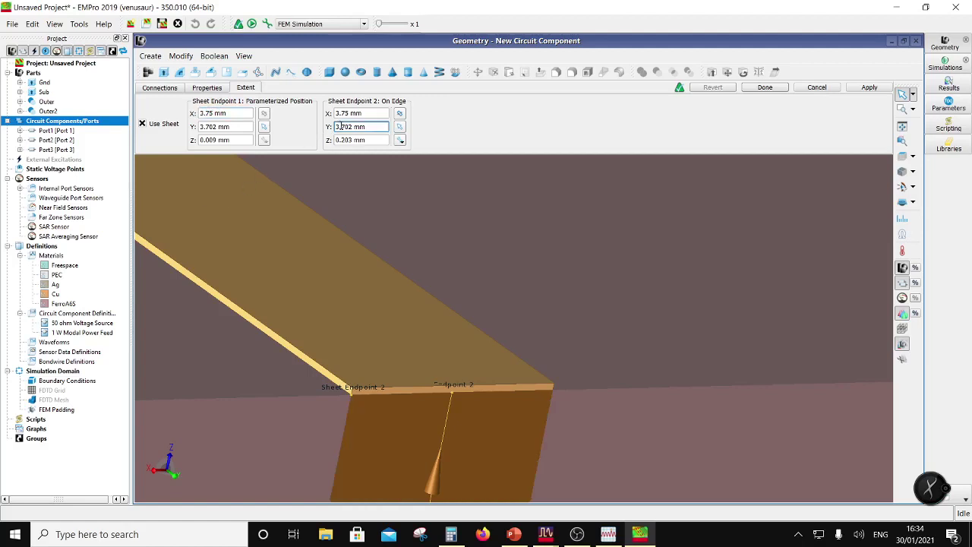
left_click(764, 87)
scroll(670, 332, "down", 5)
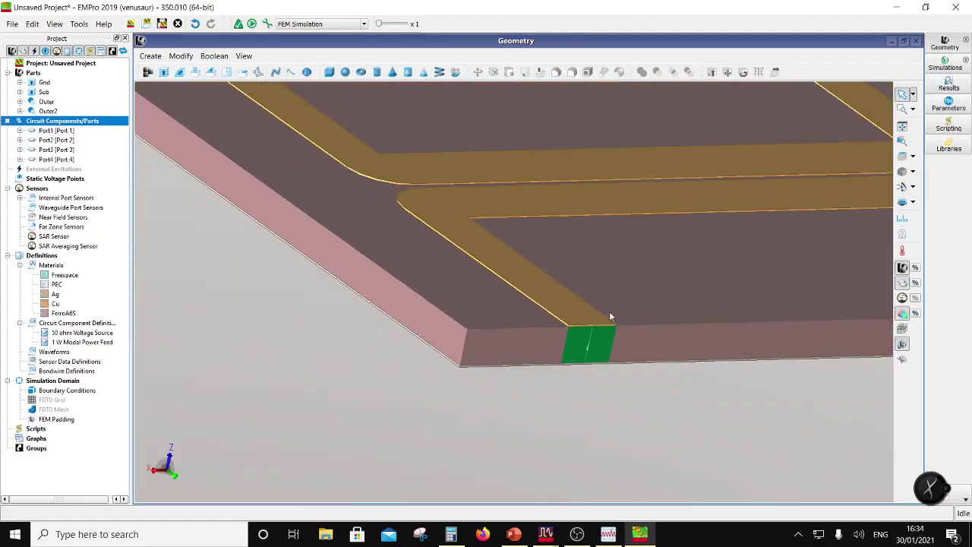
scroll(638, 303, "down", 5)
left_click_drag(576, 263, 702, 286)
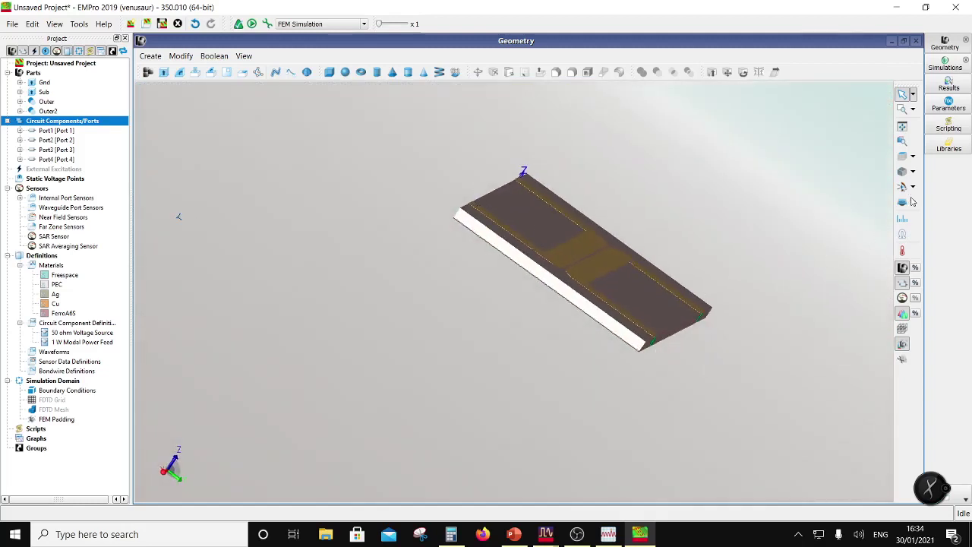
Step: Examine the placement of Port1 to Port4 at the ends of both traces, selecting each port in turn
left_click(901, 156)
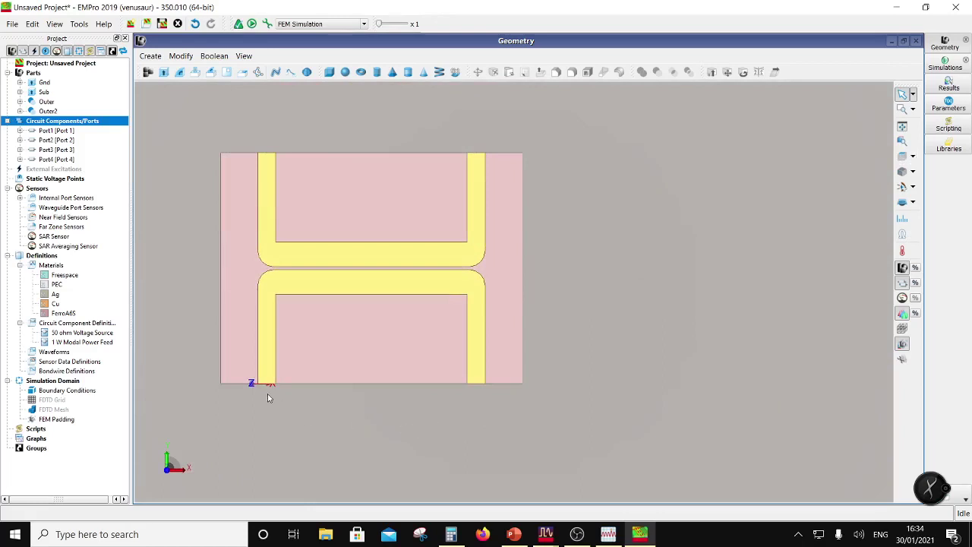
left_click_drag(299, 373, 304, 335)
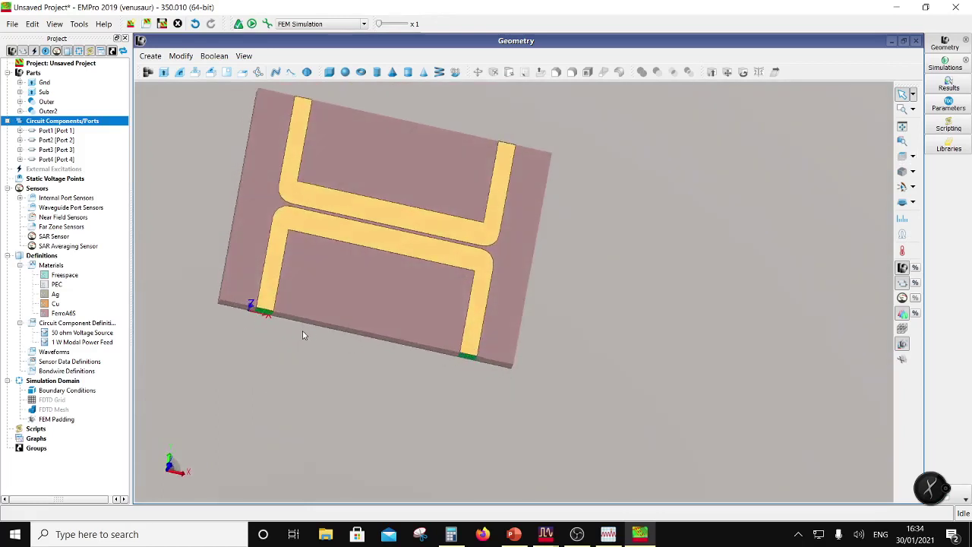
left_click_drag(257, 307, 267, 314)
left_click(270, 316)
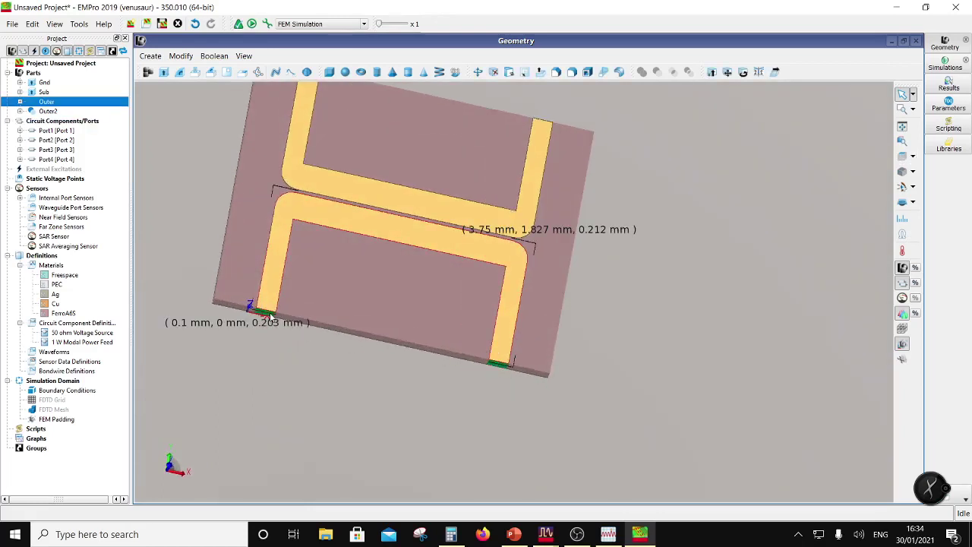
scroll(271, 318, "up", 5)
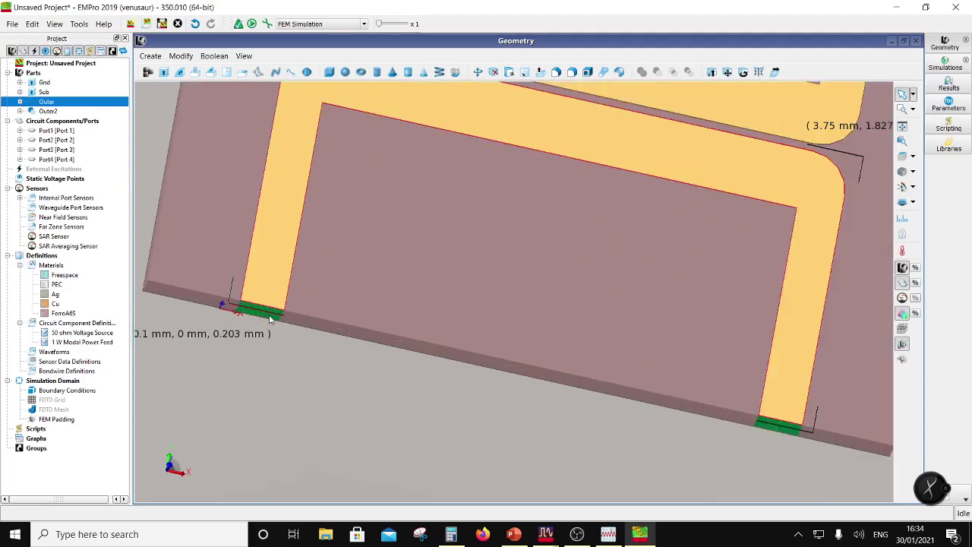
left_click(271, 318)
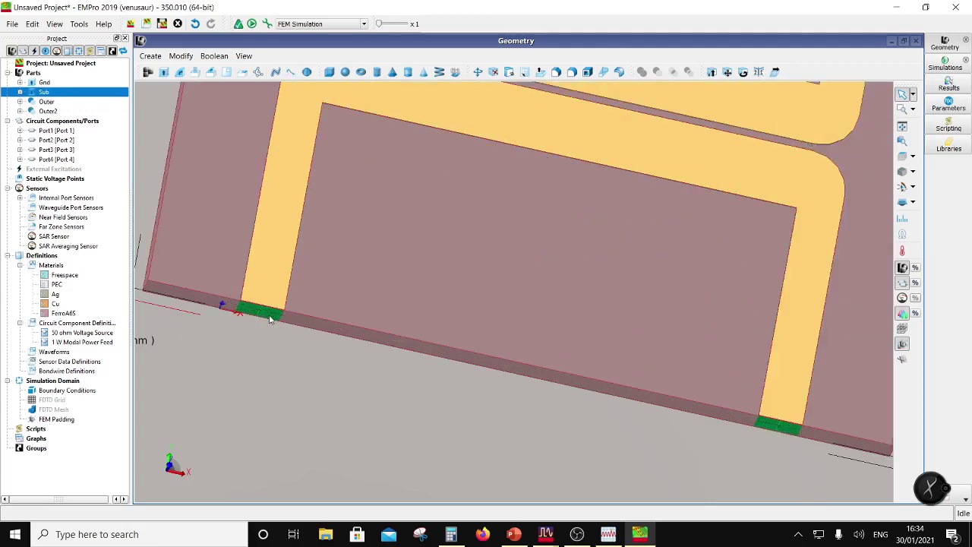
left_click(54, 135)
left_click(56, 141)
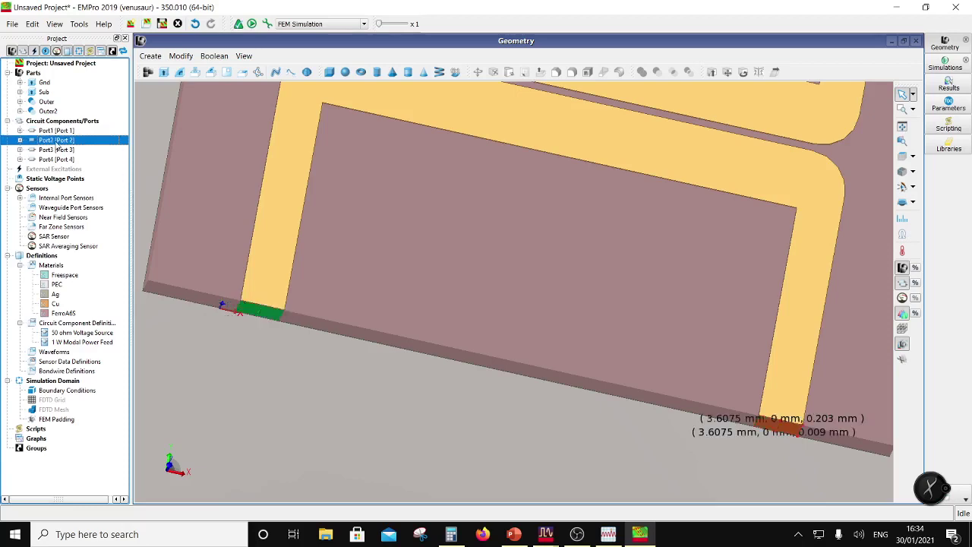
left_click(57, 151)
scroll(445, 242, "down", 5)
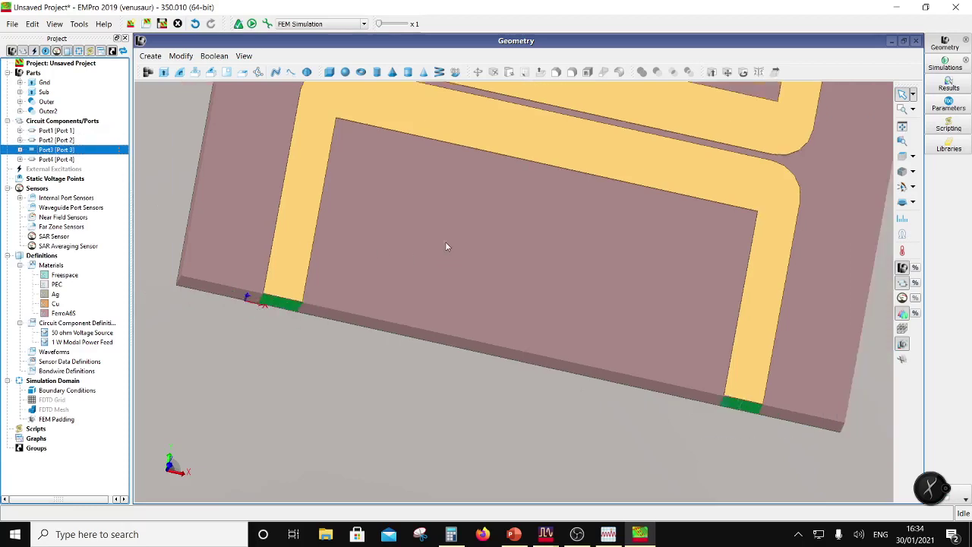
left_click(64, 160)
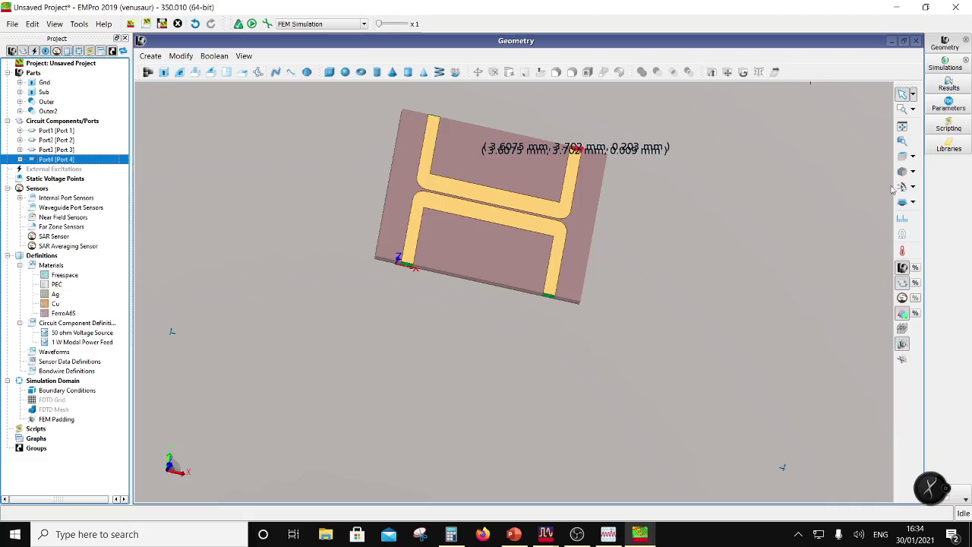
left_click(902, 156)
left_click(902, 124)
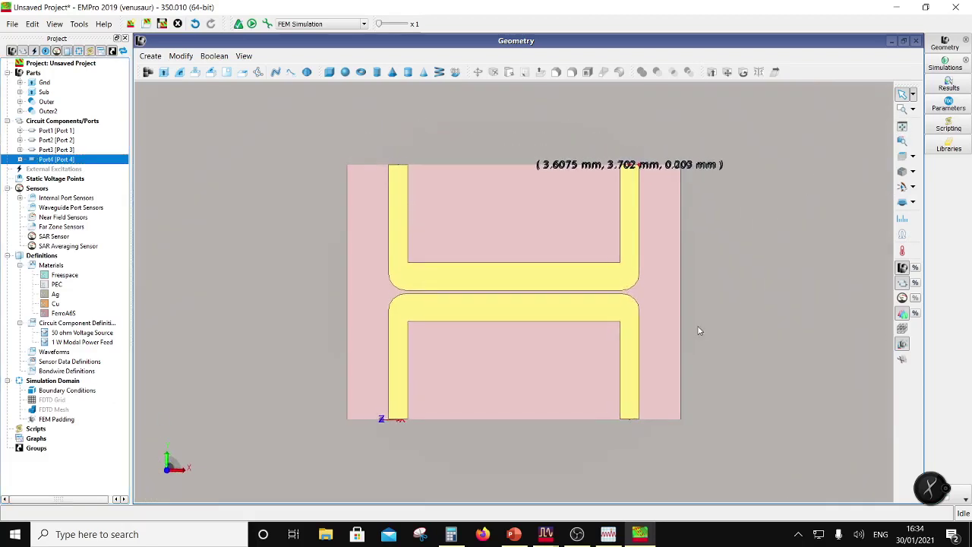
key("Escape")
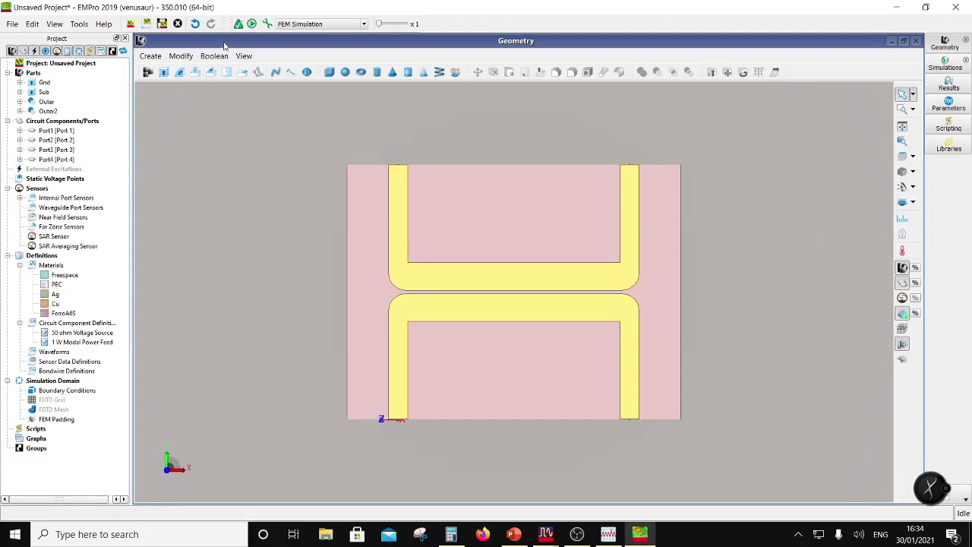
Step: Save the project as Coupler10dB10GHz, keeping the EMPro OpenAccess project type
left_click(12, 23)
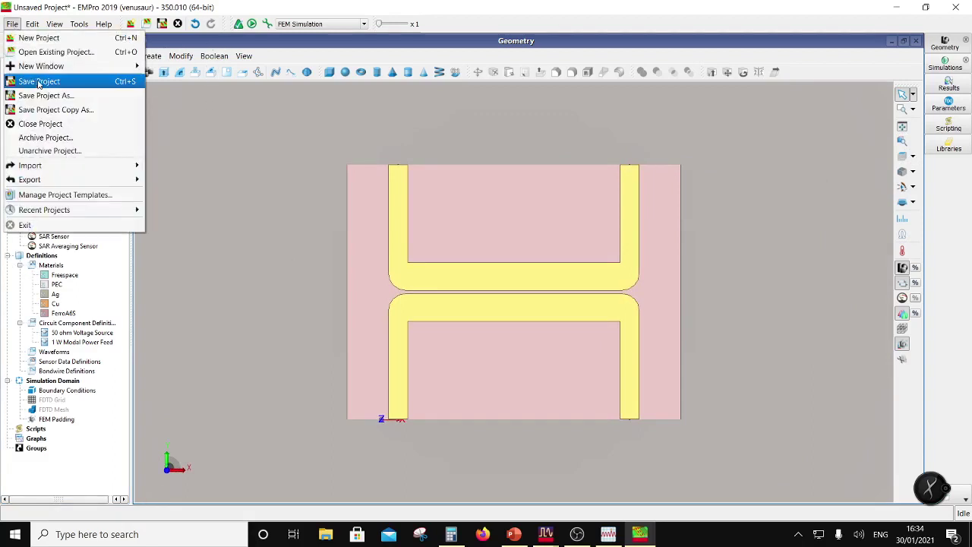
left_click(39, 81)
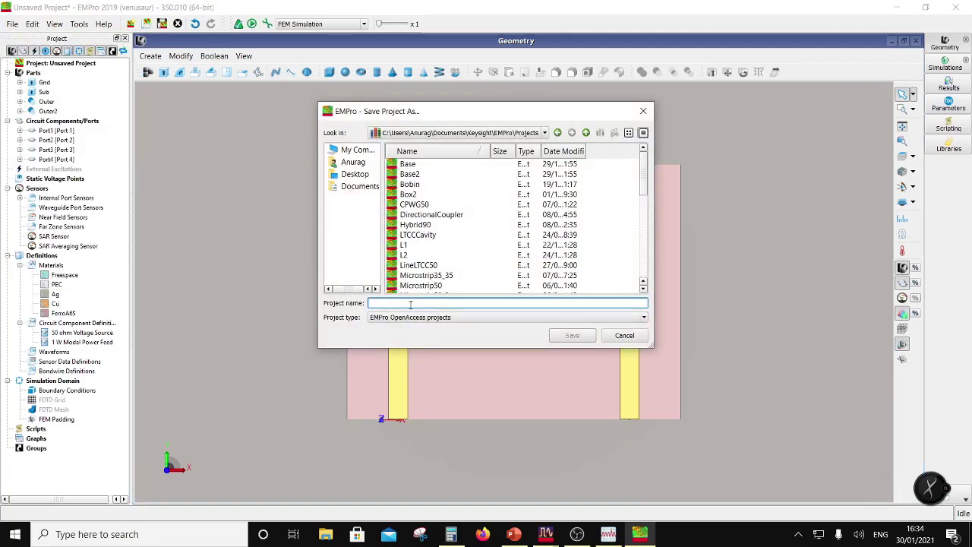
type("Coupler10dB10GHz")
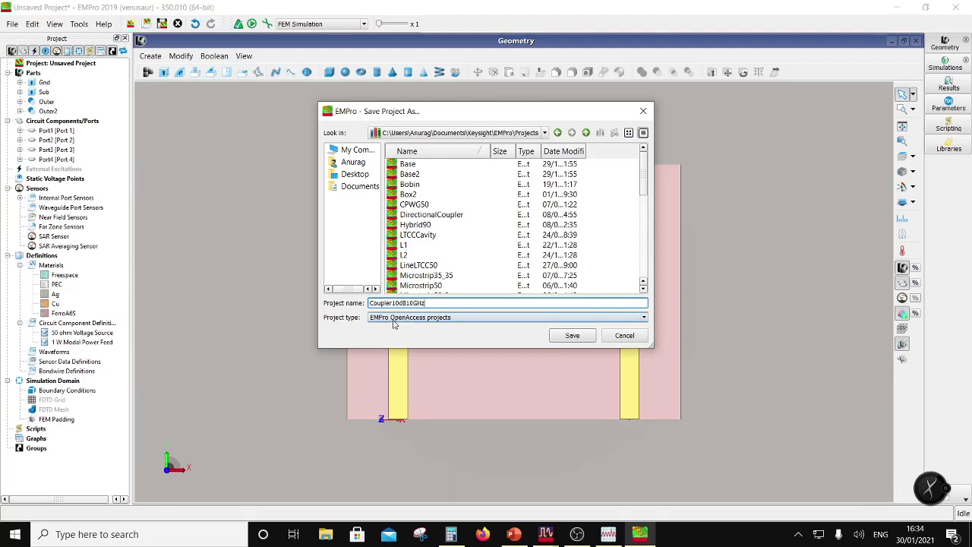
left_click(572, 336)
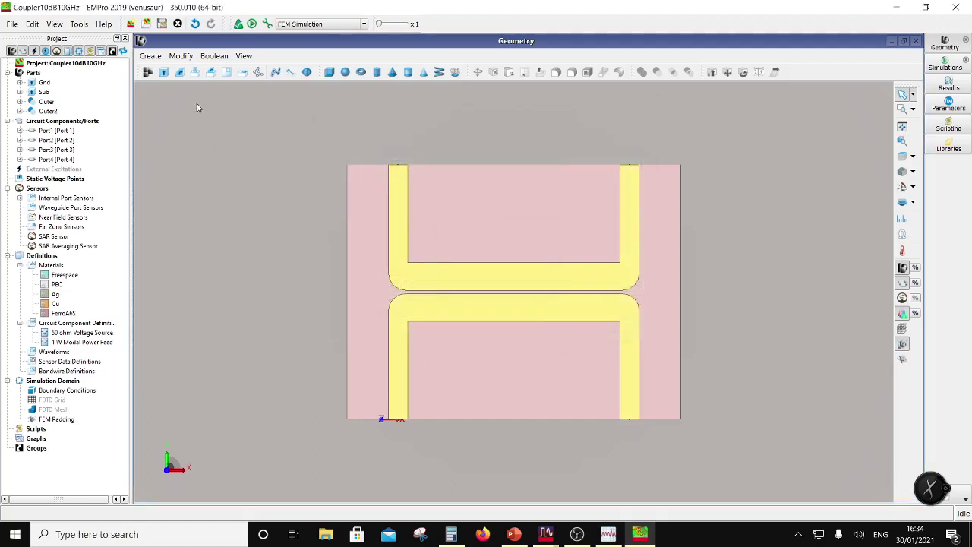
Step: In the FEM simulation setup, set the adaptive frequency plan to start at 9 GHz and stop at 11 GHz
left_click(268, 24)
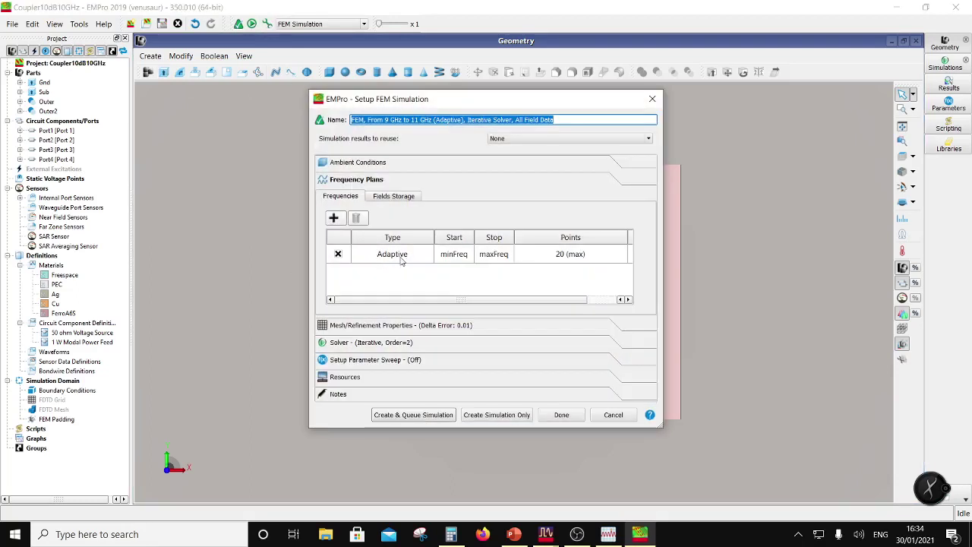
left_click(463, 255)
left_click(469, 255)
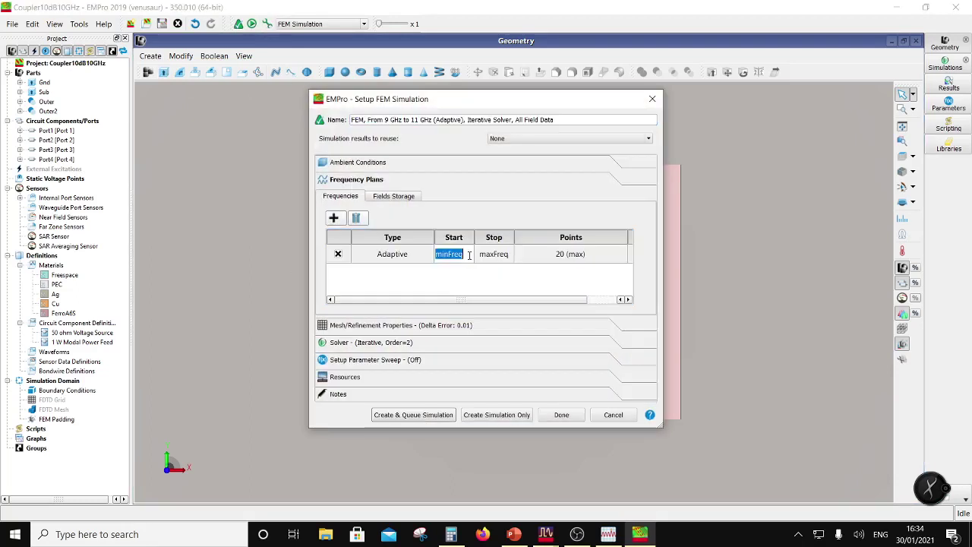
type("0")
type("9GHz")
left_click(494, 256)
left_click(494, 256)
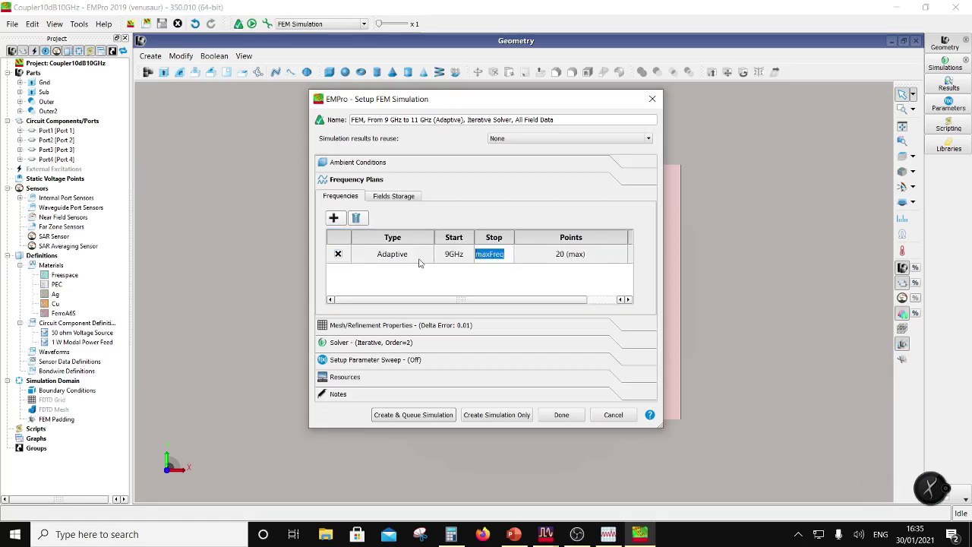
type("11GHz")
left_click(457, 278)
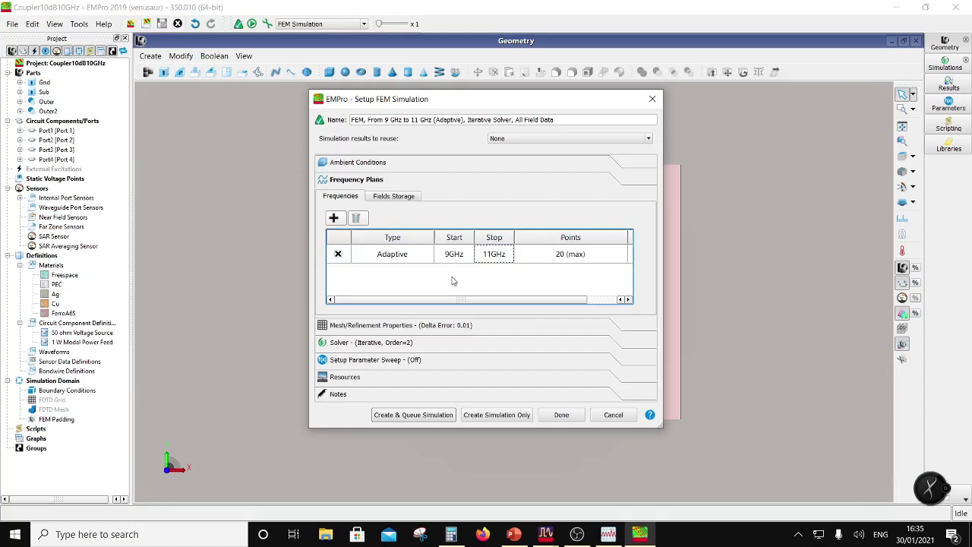
Step: Enable solving on the finest mesh after convergence and set the matrix solver to Direct
left_click(373, 327)
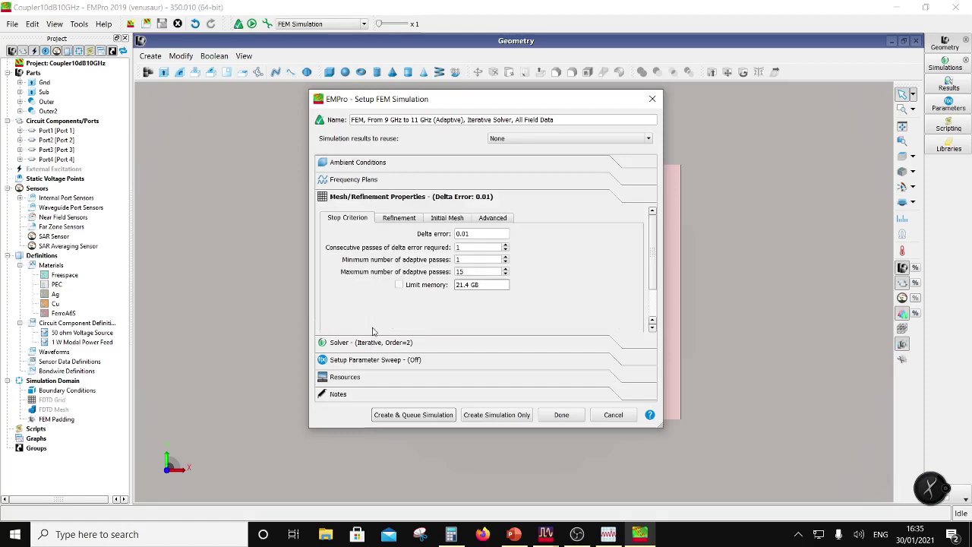
left_click(493, 218)
left_click(330, 279)
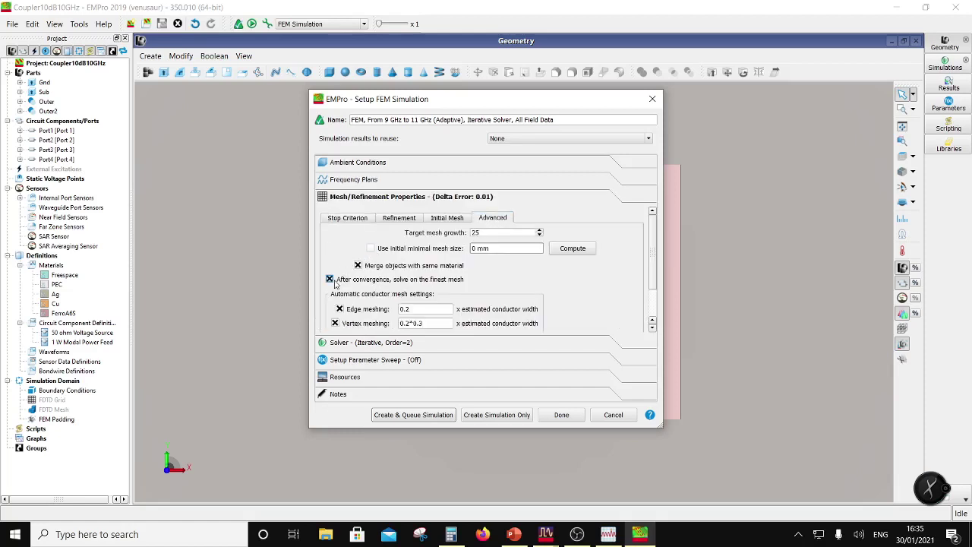
left_click(364, 343)
left_click(334, 266)
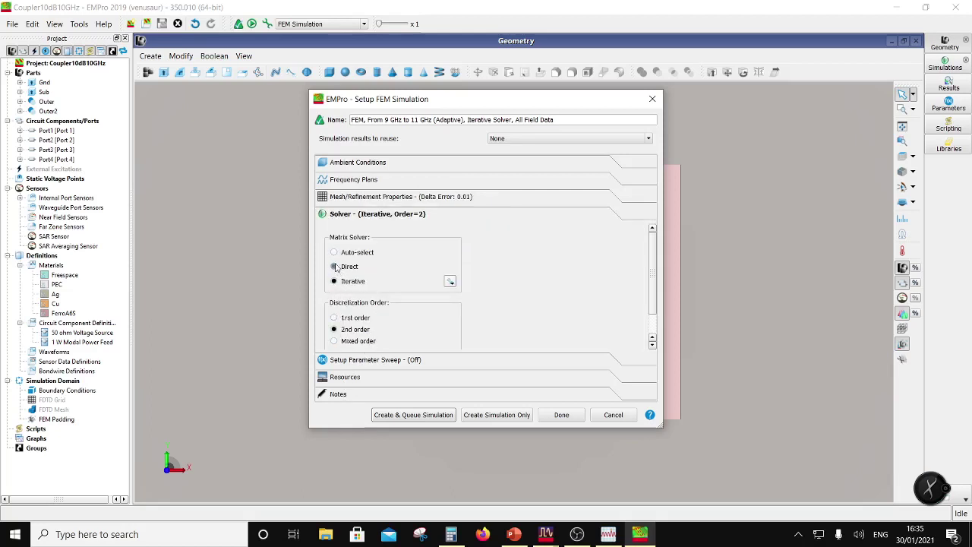
Step: Review the sweep, resource, ambient, mesh and solver settings, and create and queue the FEM simulation
left_click(350, 360)
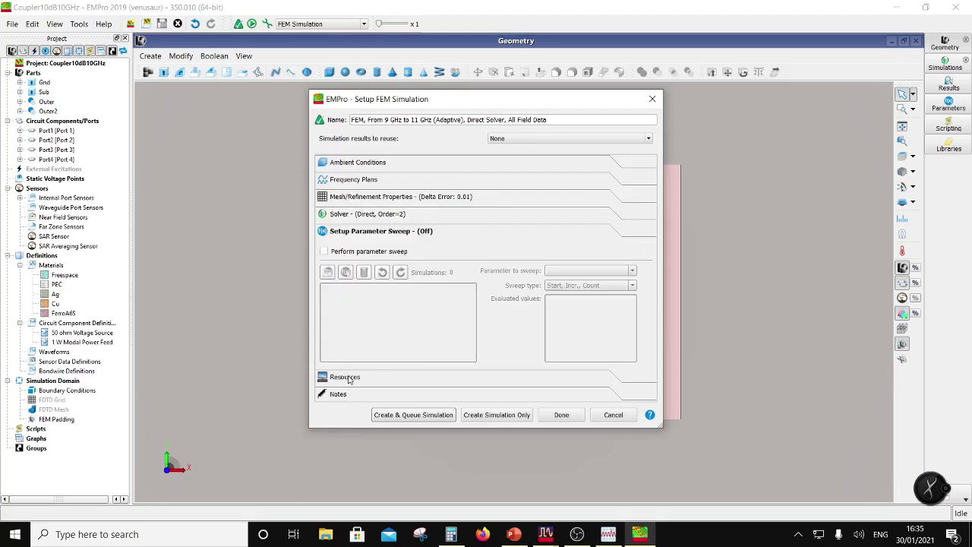
left_click(348, 378)
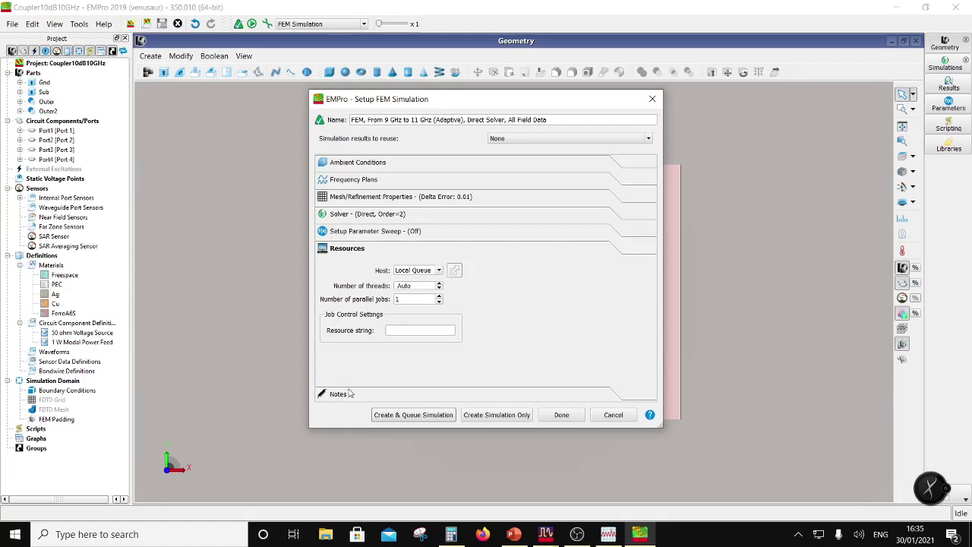
left_click(365, 164)
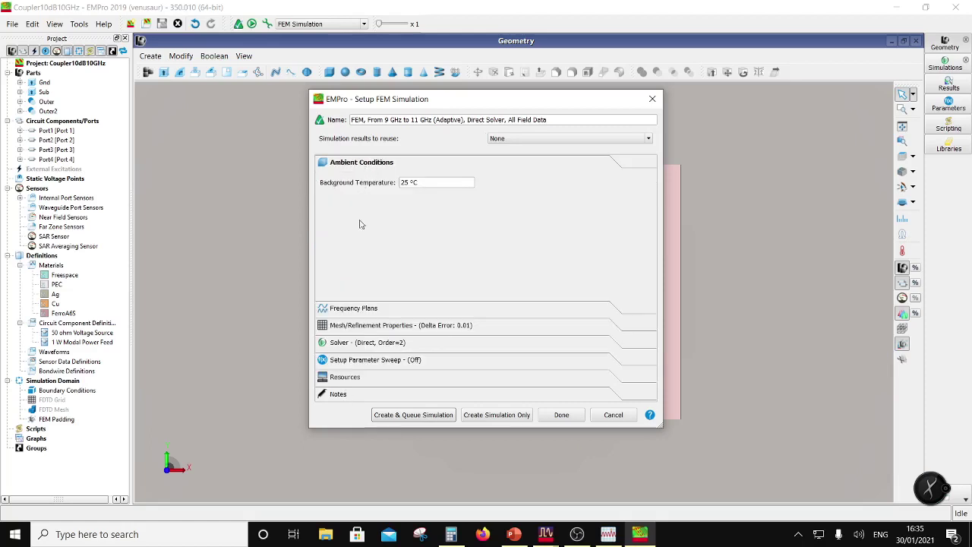
left_click(353, 314)
left_click(351, 326)
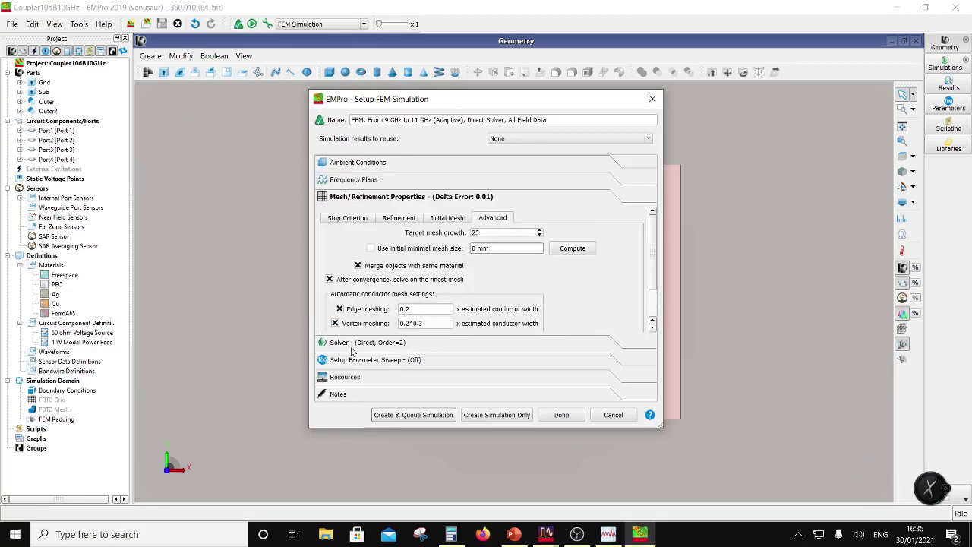
left_click(351, 346)
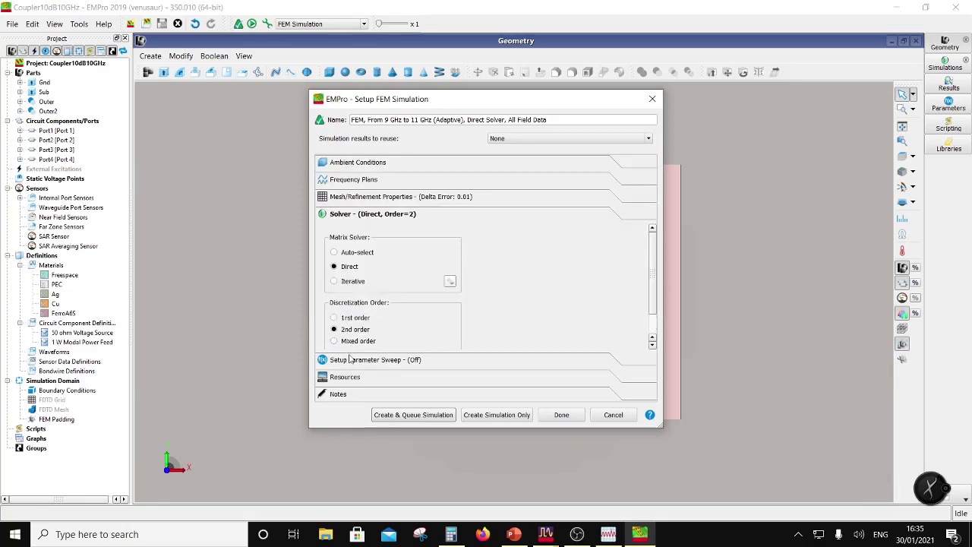
left_click(350, 360)
left_click(348, 377)
left_click(403, 414)
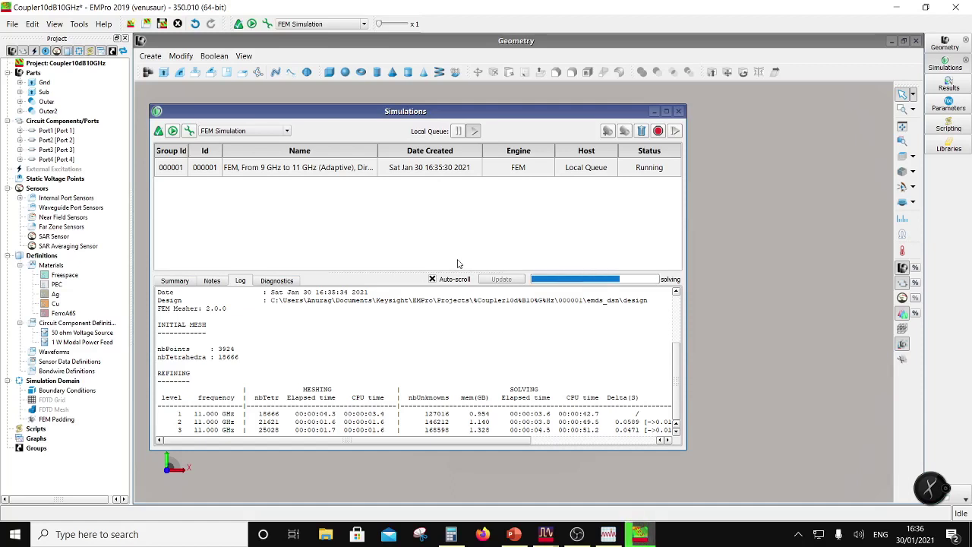
left_click(577, 534)
mouse_move(104, 487)
left_mouse_down()
mouse_move(130, 310)
mouse_move(140, 308)
mouse_move(118, 499)
left_mouse_up()
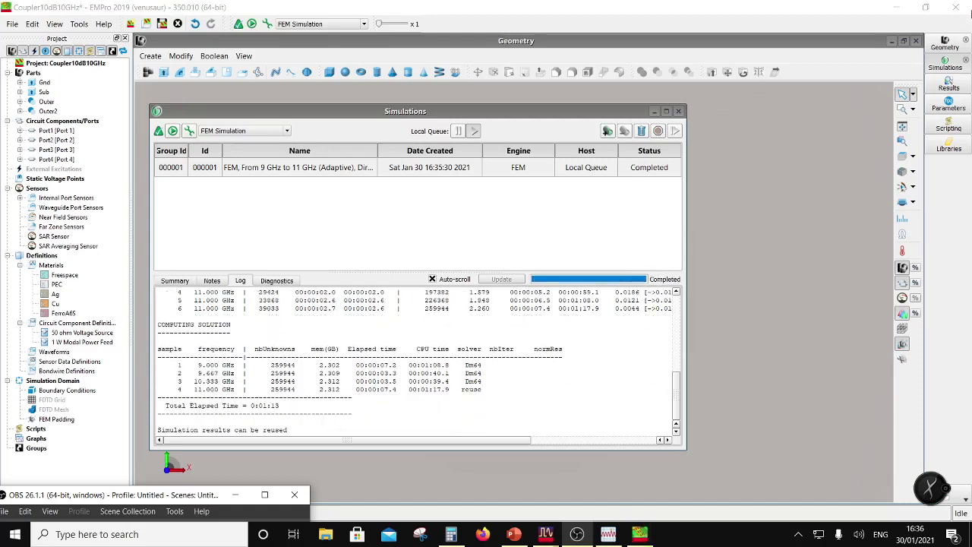
Step: Filter the results of the Coupler10dB10GHz simulation to S-Parameters & Derived Results and open the S-parameters result
left_click(950, 84)
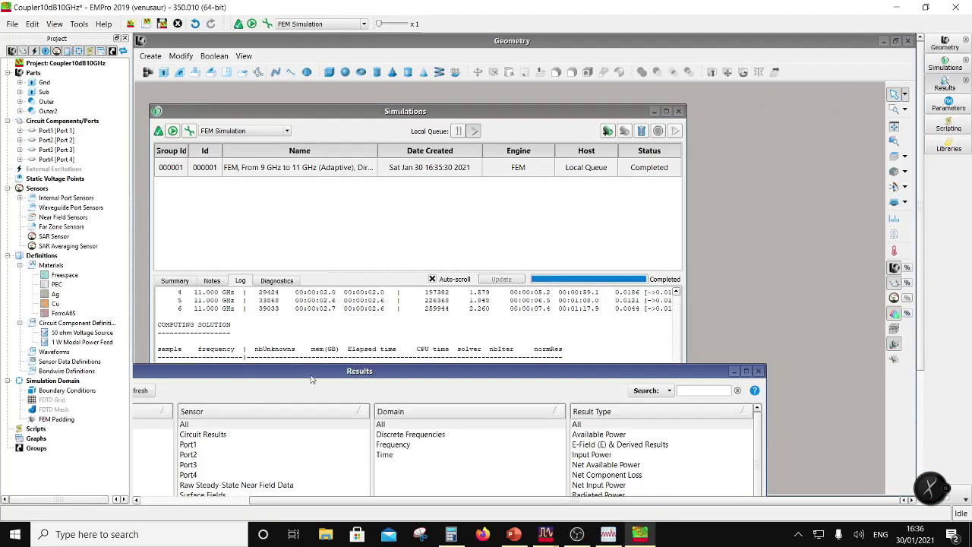
left_click_drag(311, 379, 456, 129)
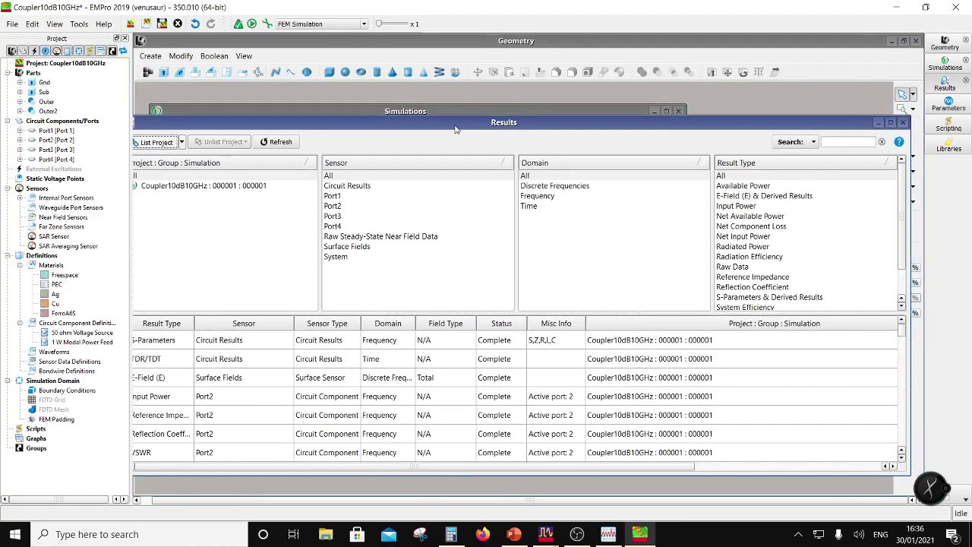
left_click(286, 185)
left_click(756, 301)
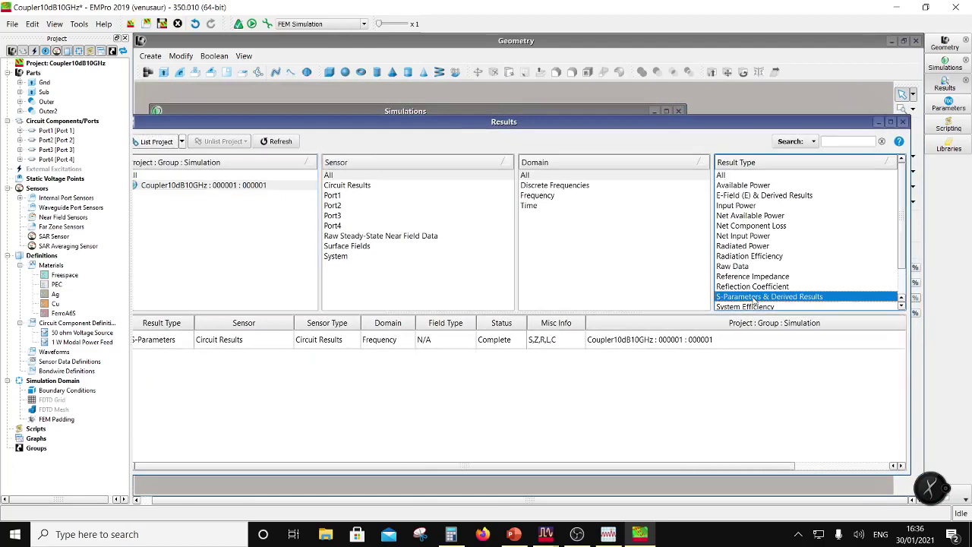
double_click(537, 340)
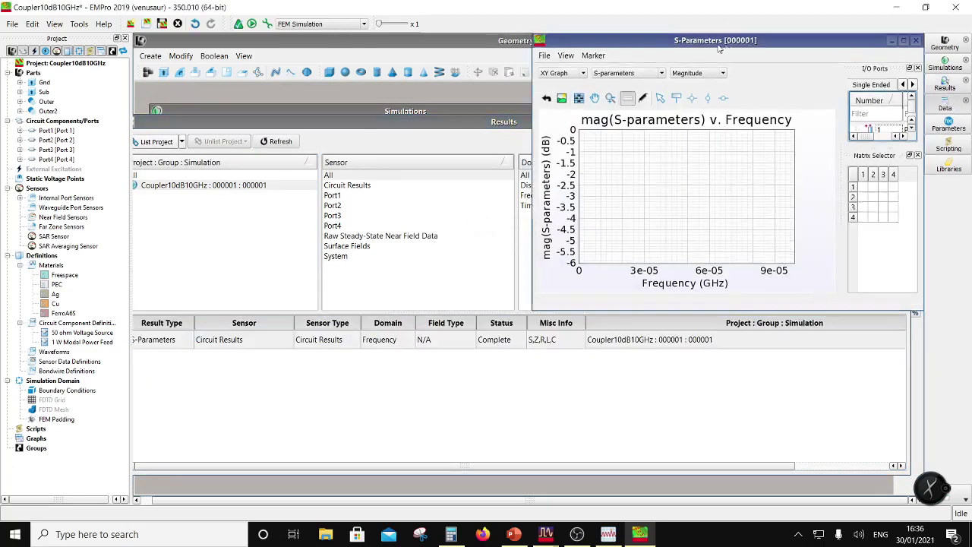
Step: Change the S-parameter plot to a Smith Chart and display S(1,1) on it
left_click_drag(720, 48, 403, 147)
left_click(245, 174)
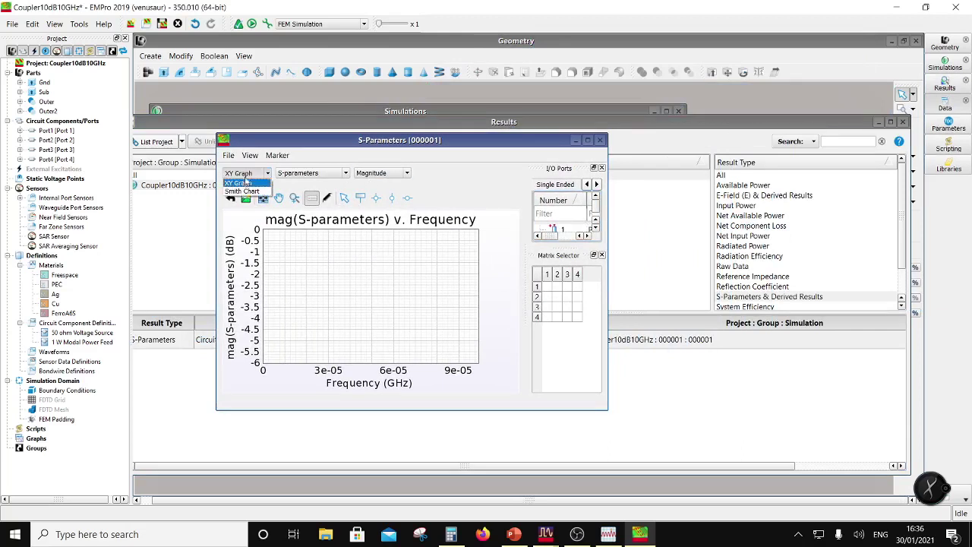
left_click(241, 191)
left_click(547, 286)
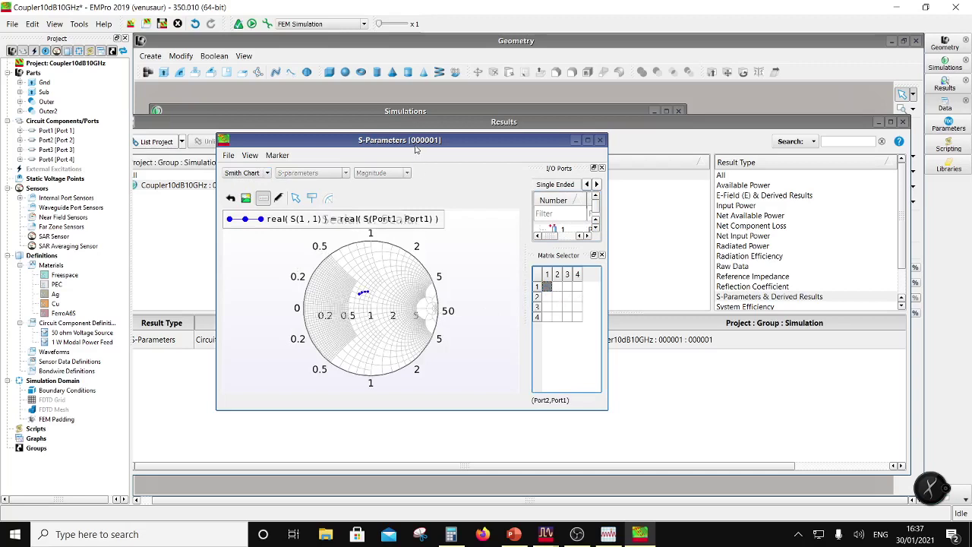
left_click_drag(415, 148, 413, 145)
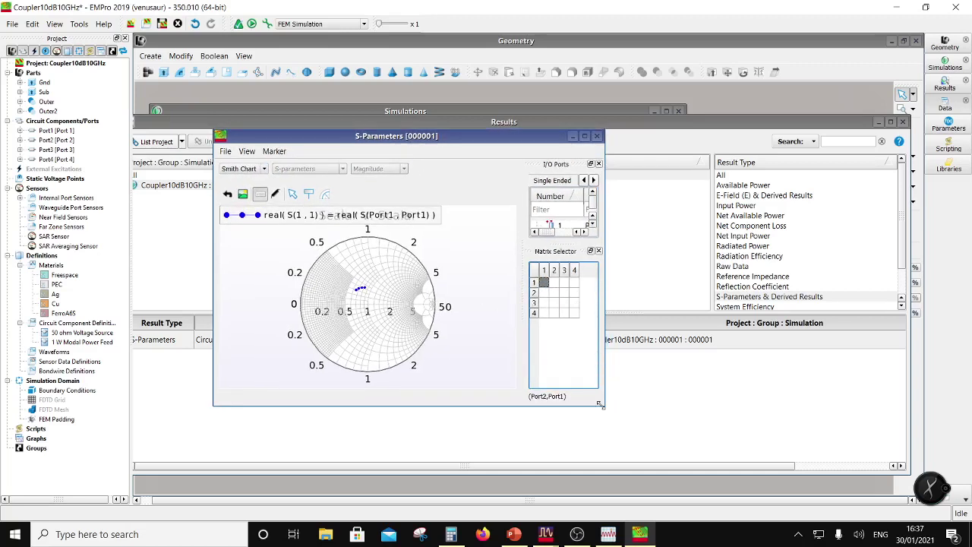
Step: Enlarge the S-parameter plot and add S(2,2), S(3,3) and S(4,4) to the Smith chart
left_click_drag(601, 405, 652, 476)
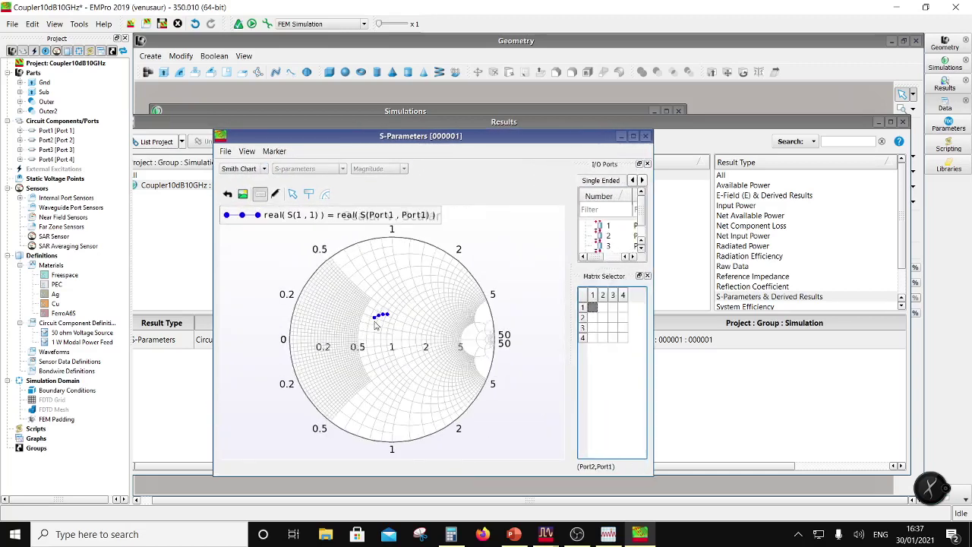
left_click(603, 317)
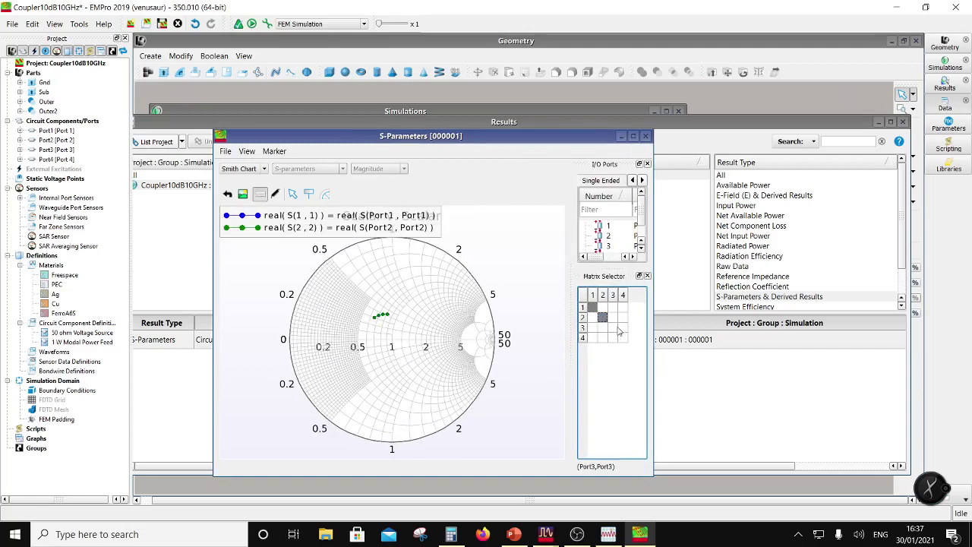
left_click(613, 328)
left_click(622, 339)
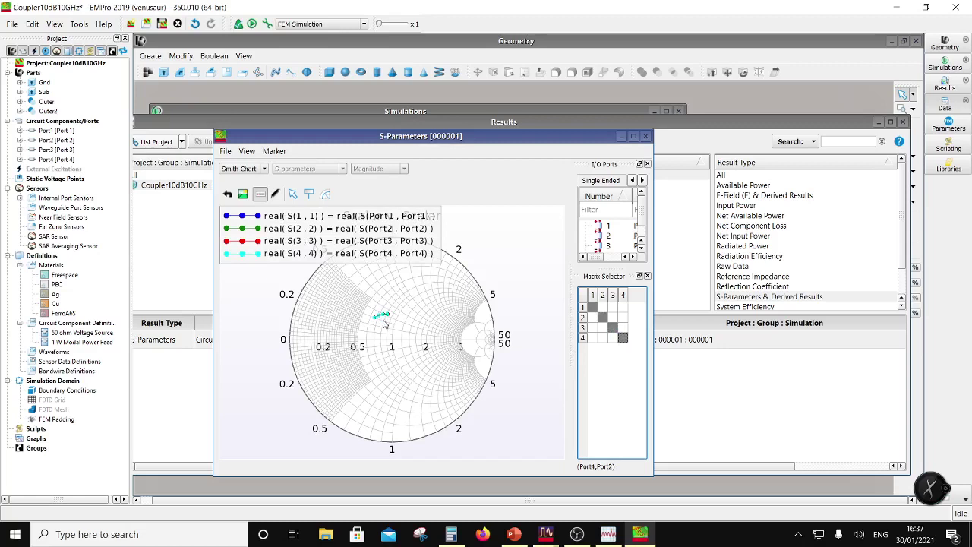
Step: Remove the four reflection traces from the Smith chart, then show S(1,3) and hide it again
left_click(602, 317, "ctrl")
left_click(613, 328, "ctrl")
left_click(623, 338, "ctrl")
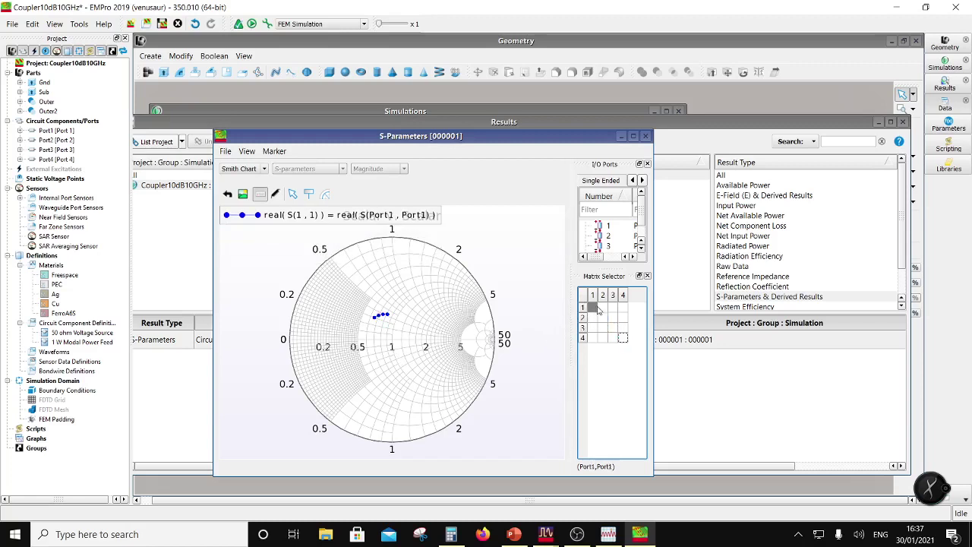
left_click(592, 307, "ctrl")
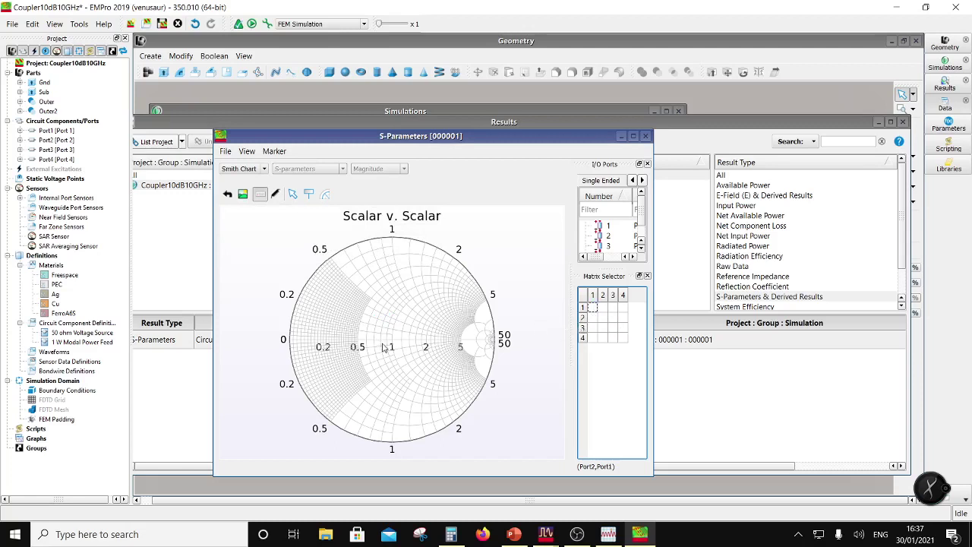
left_click(614, 308)
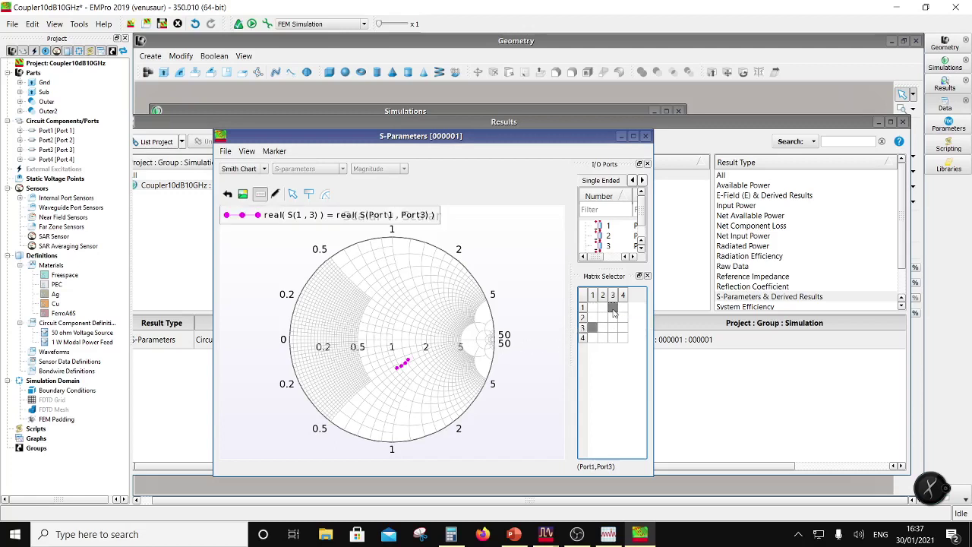
left_click(614, 309)
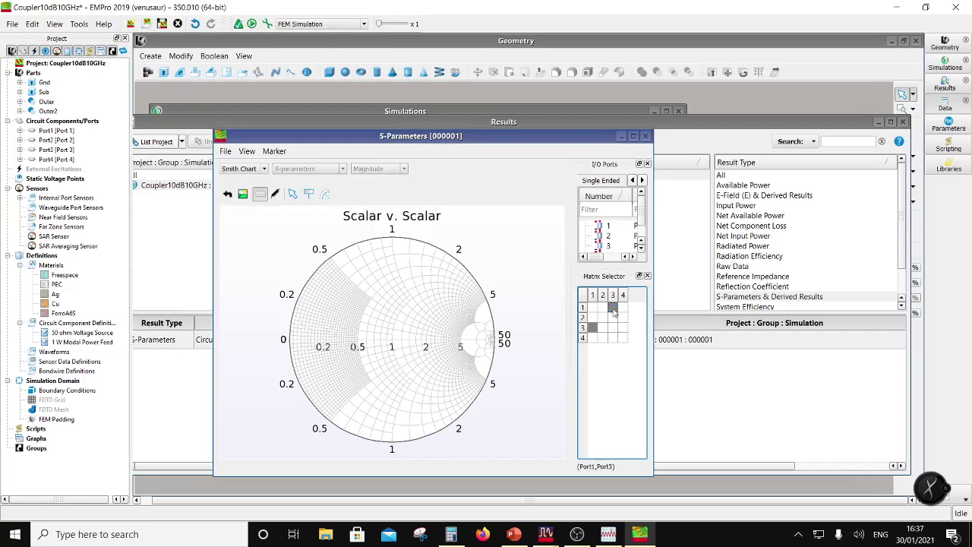
Step: Change the plot to an XY Graph, display S(1,1), S(2,2), S(3,3), S(4,4) and S(1,3), and move the legend off the curves
left_click(241, 170)
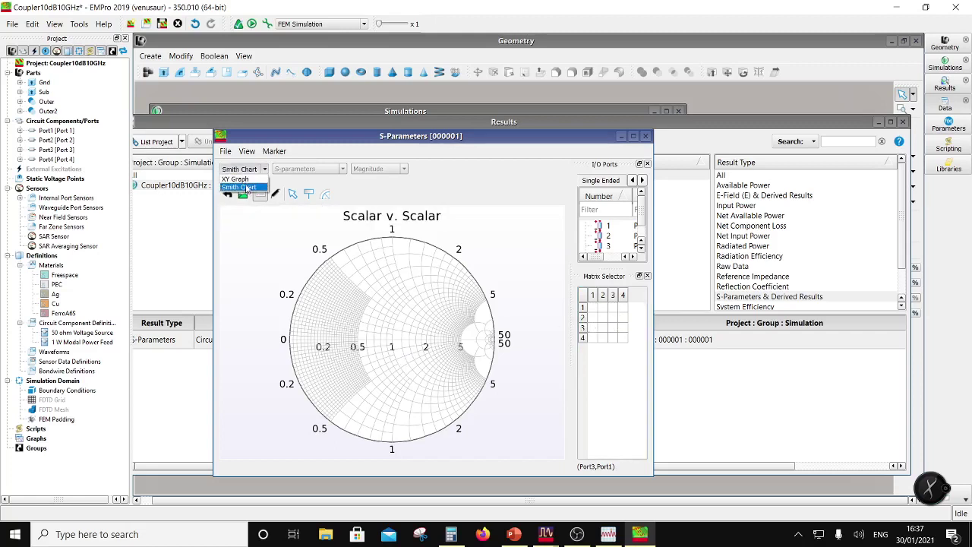
left_click(239, 189)
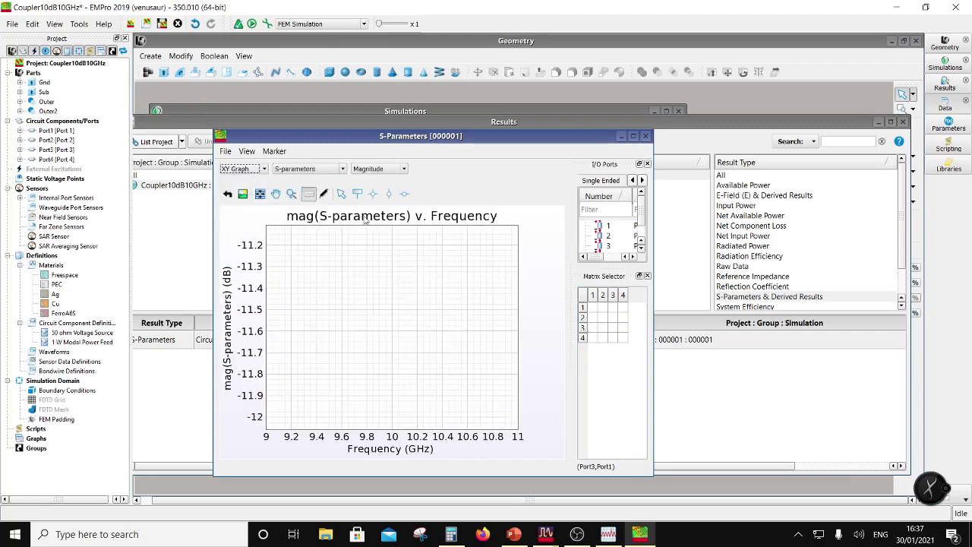
left_click(594, 307)
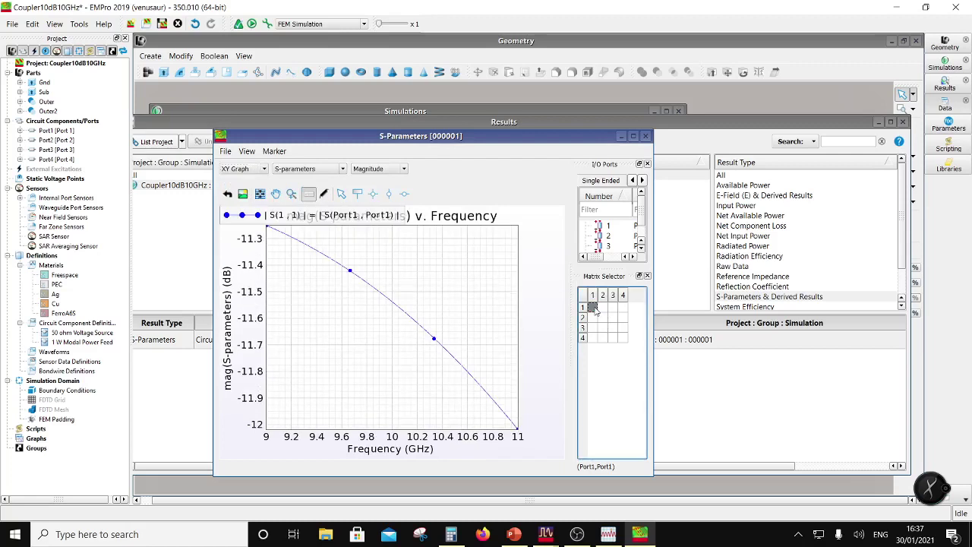
left_click(603, 317)
left_click(613, 328)
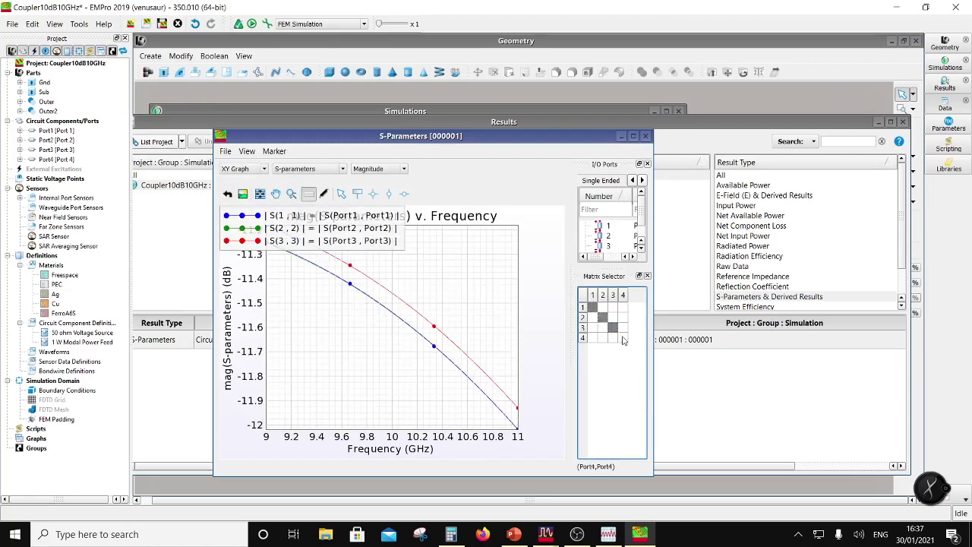
left_click(622, 337)
left_click(613, 308)
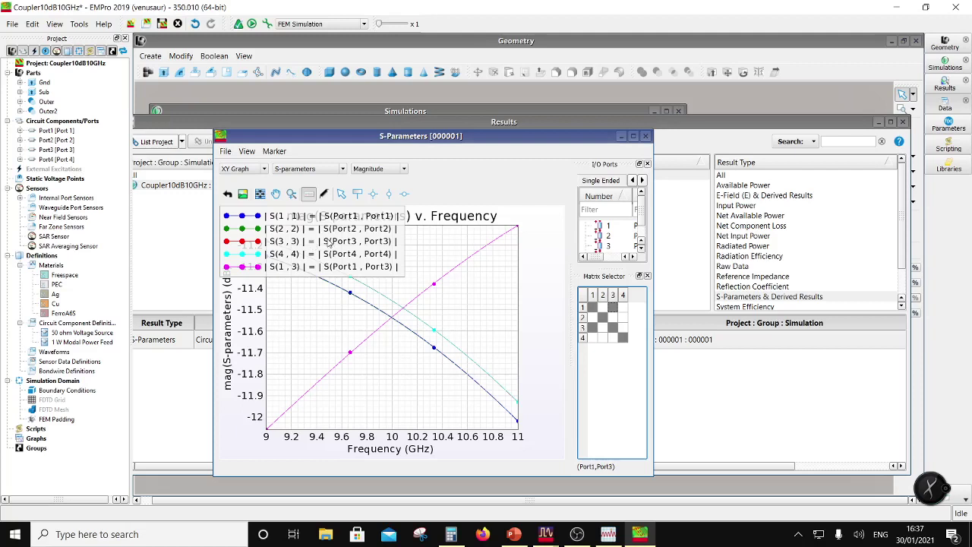
left_click_drag(329, 244, 480, 467)
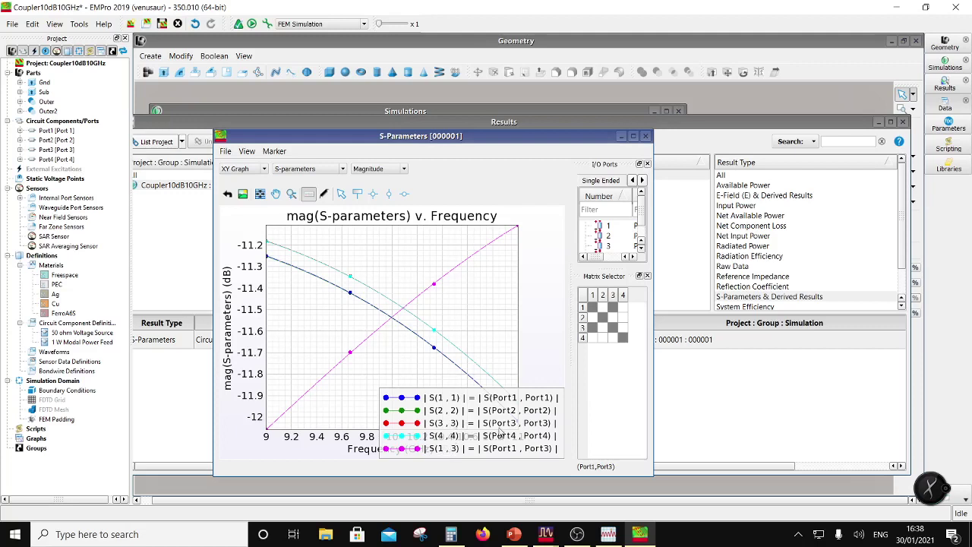
Step: Remove all reflection traces and the S(1,3) trace from the XY graph
left_click(602, 317)
left_click(612, 327)
left_click(623, 337)
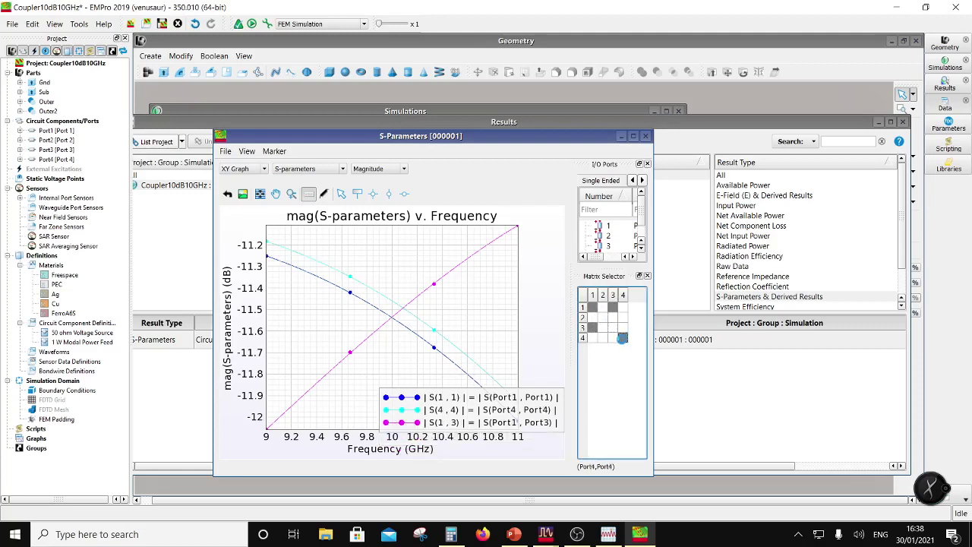
left_click(595, 330)
left_click(612, 310)
left_click(594, 308)
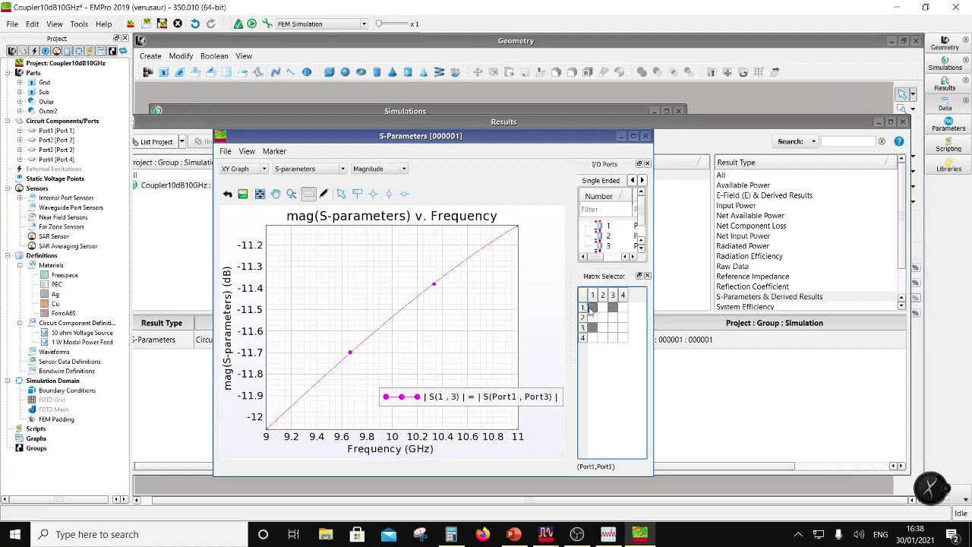
left_click(612, 312)
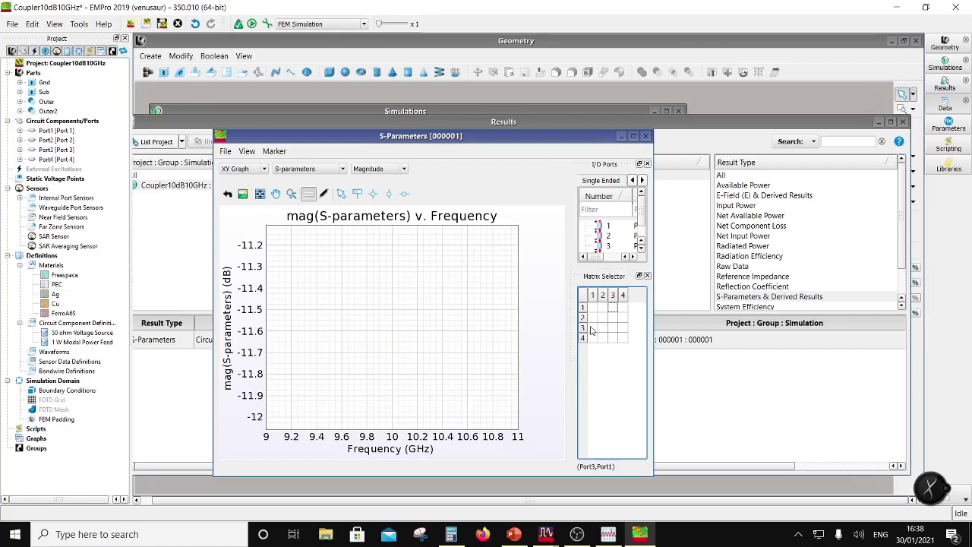
Step: Display S(3,1) and S(4,1) on the XY graph and move the legend clear of both curves
left_click(591, 328)
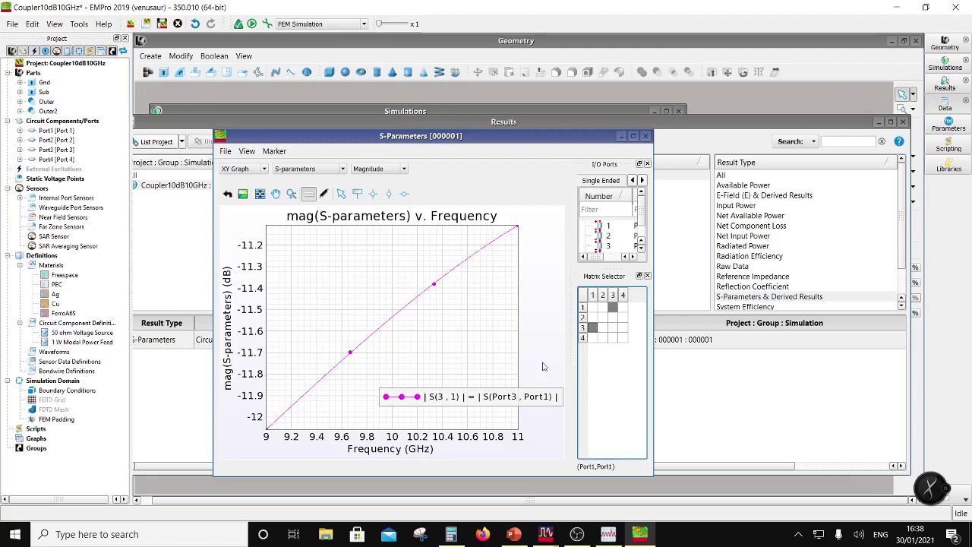
left_click(593, 339)
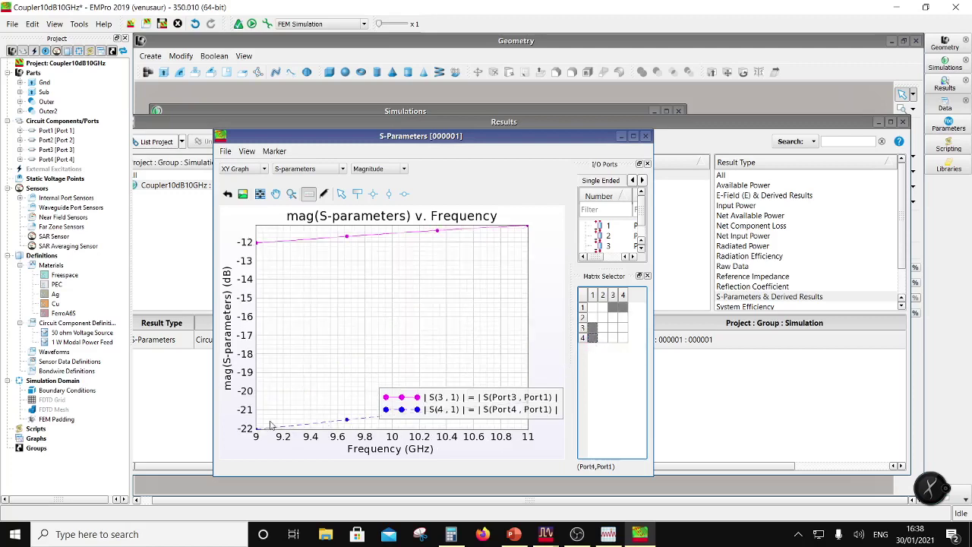
left_click_drag(433, 406, 404, 365)
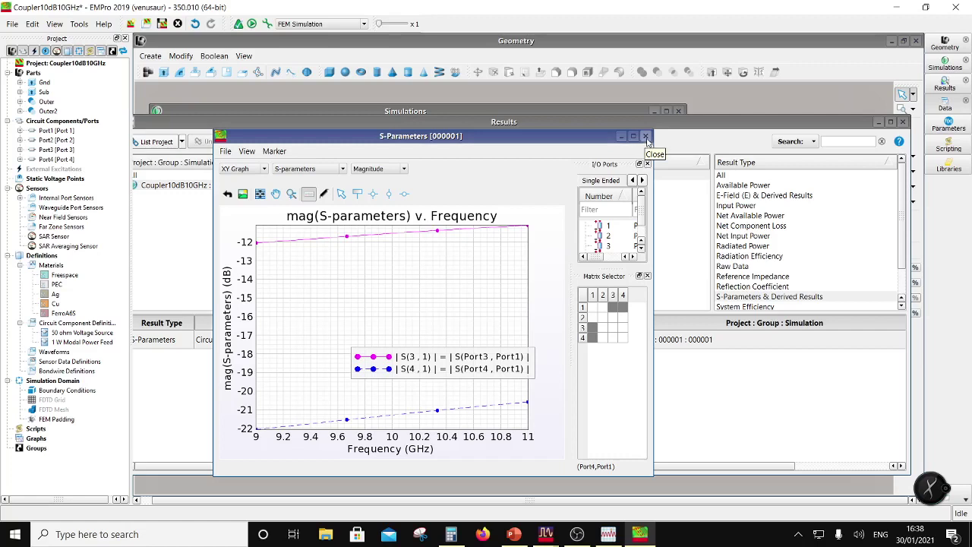
Step: Close the S-parameter plot and the Results window, and hide the Simulations window to return to the geometry
left_click(646, 137)
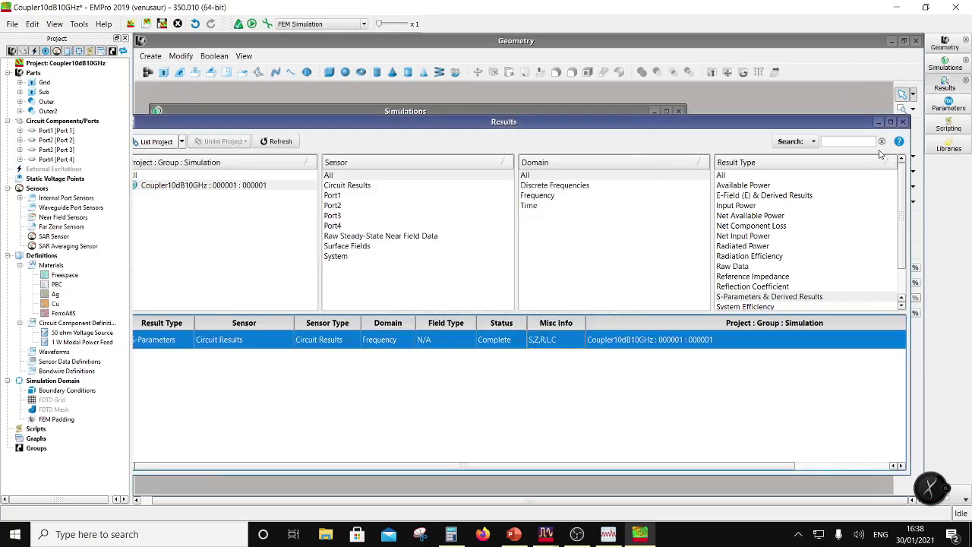
left_click(902, 122)
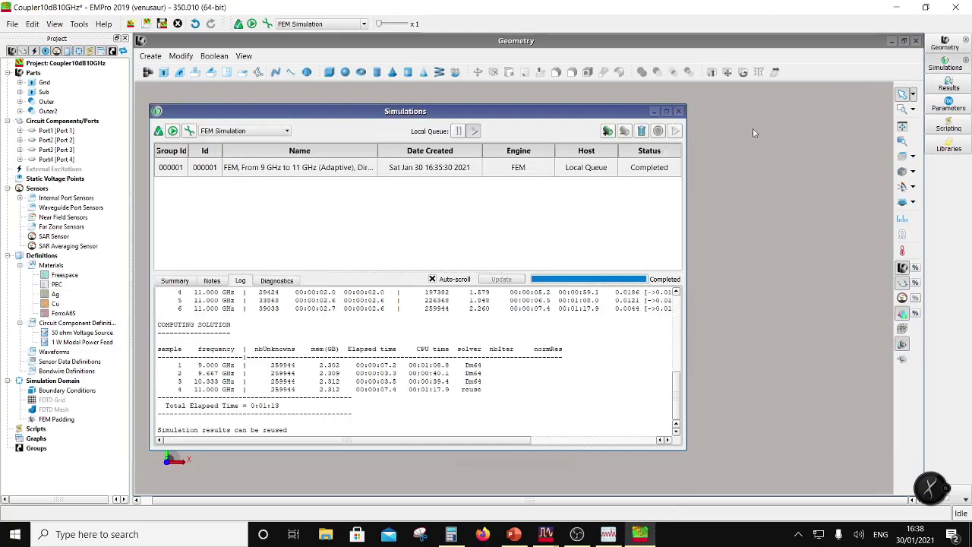
left_click(945, 62)
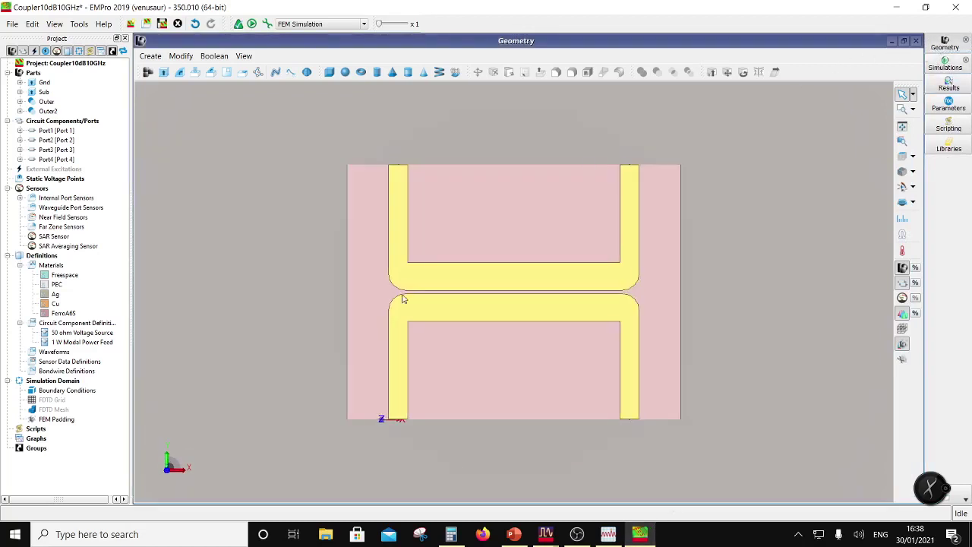
Step: Offset the side face of the Outer line's coupled section that faces away from the gap by -10 um
scroll(494, 332, "up", 3)
middle_click_drag(489, 308, 472, 234)
scroll(443, 313, "up", 5)
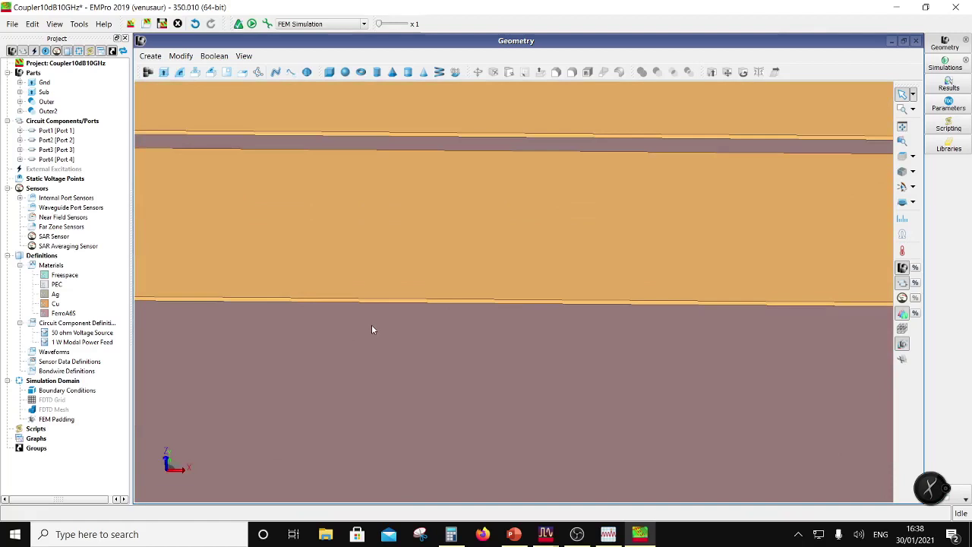
scroll(380, 313, "up", 2)
left_click(408, 298)
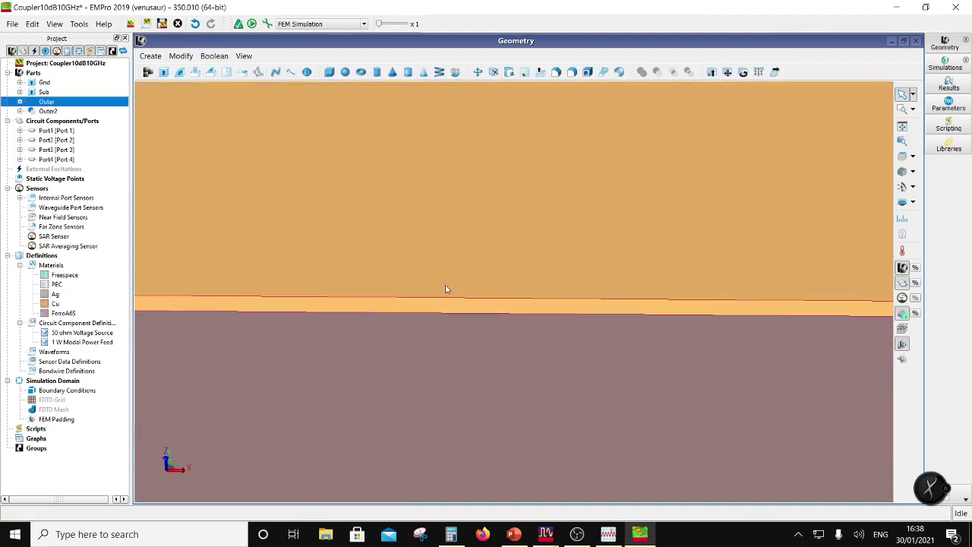
left_click(511, 72)
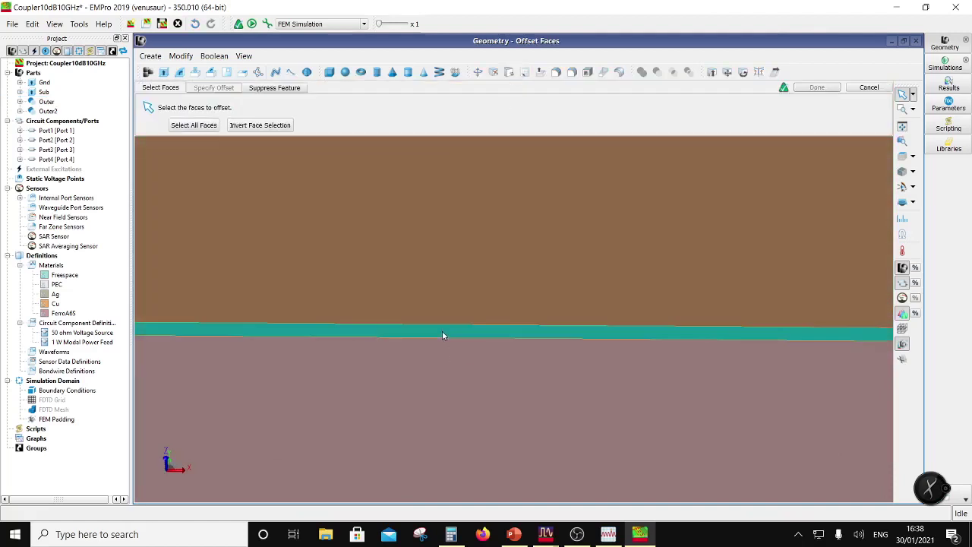
left_click(442, 331)
left_click(208, 89)
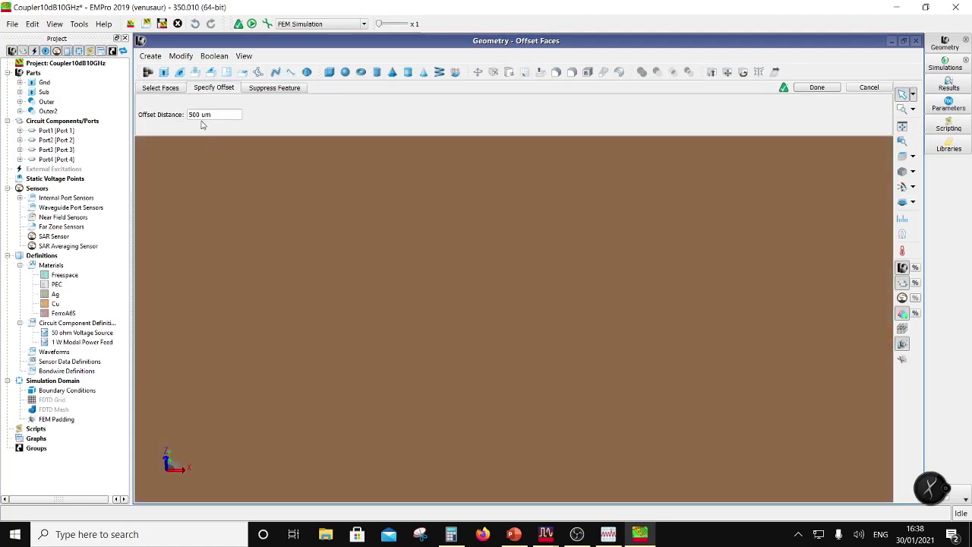
double_click(195, 115)
type("-10")
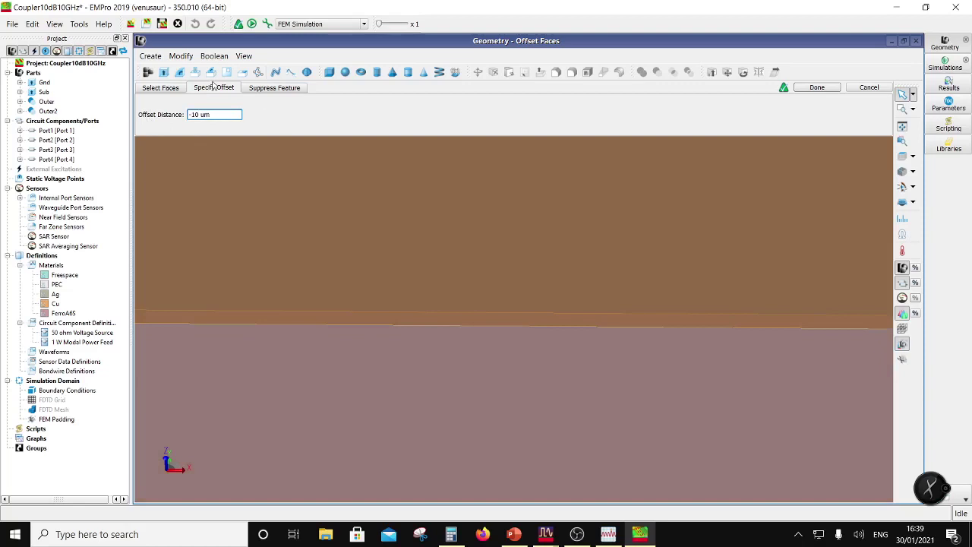
left_click(163, 89)
left_click(206, 90)
left_click(817, 88)
Step: Offset the side face of the Outer2 line's coupled section that faces away from the gap by -10 um
scroll(638, 328, "down", 3)
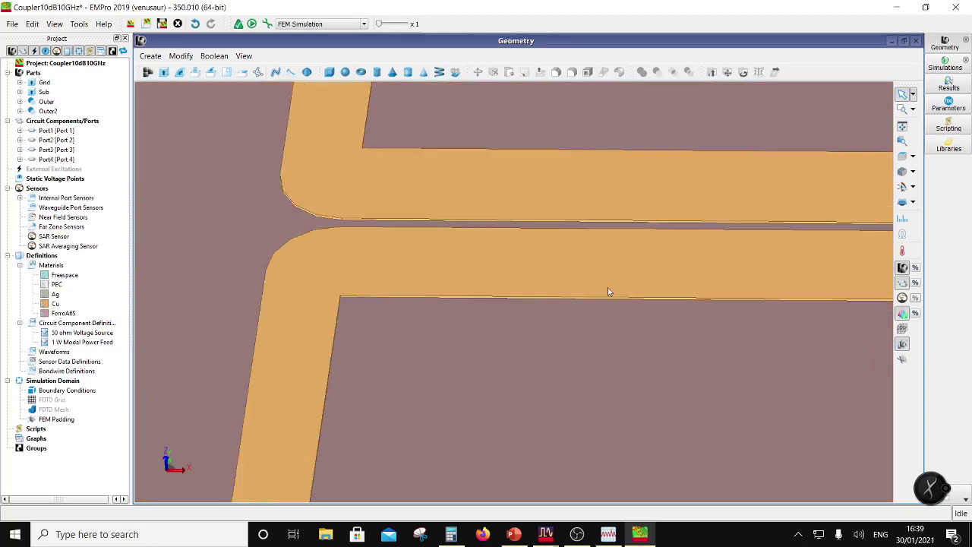
middle_click_drag(610, 289, 436, 347)
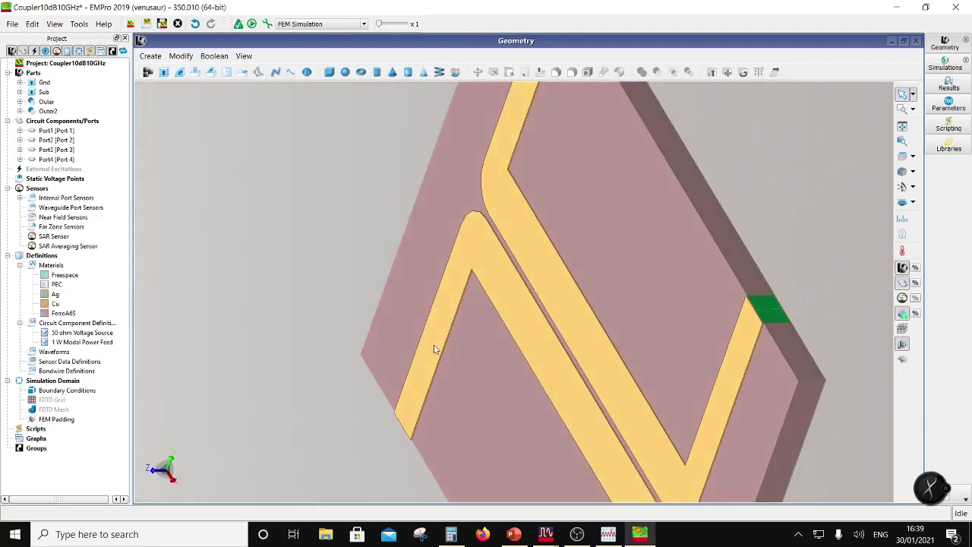
scroll(596, 304, "up", 3)
scroll(596, 303, "up", 2)
right_click(596, 303)
left_click(567, 371)
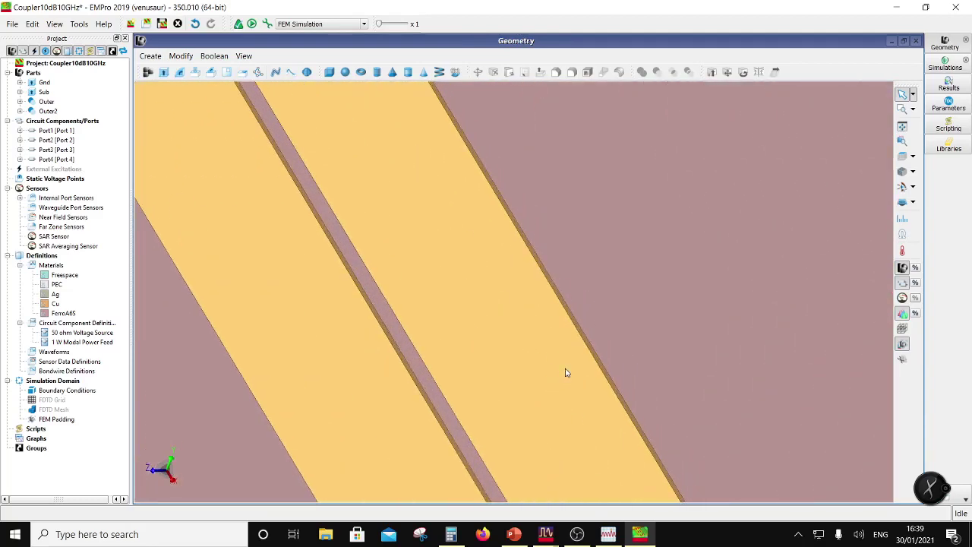
left_click(510, 71)
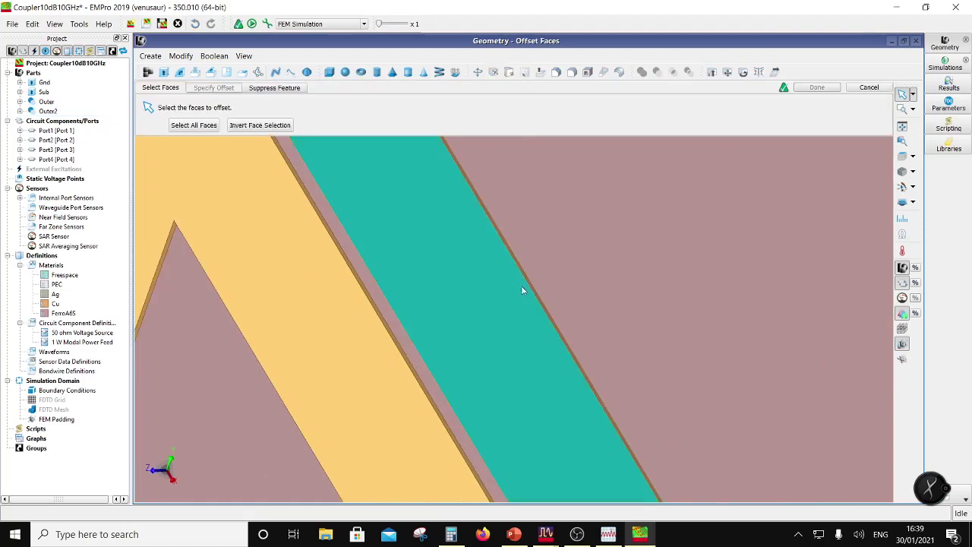
left_click(539, 303)
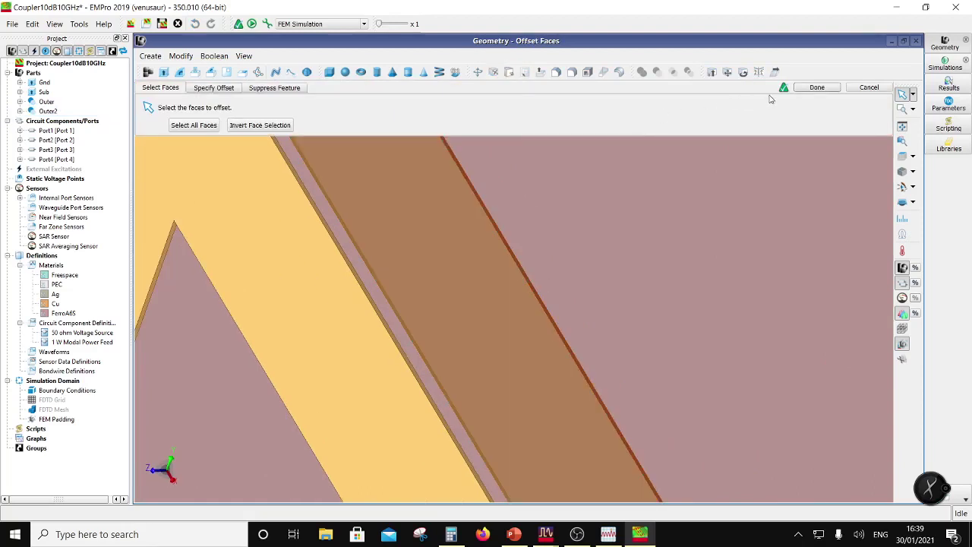
left_click(216, 88)
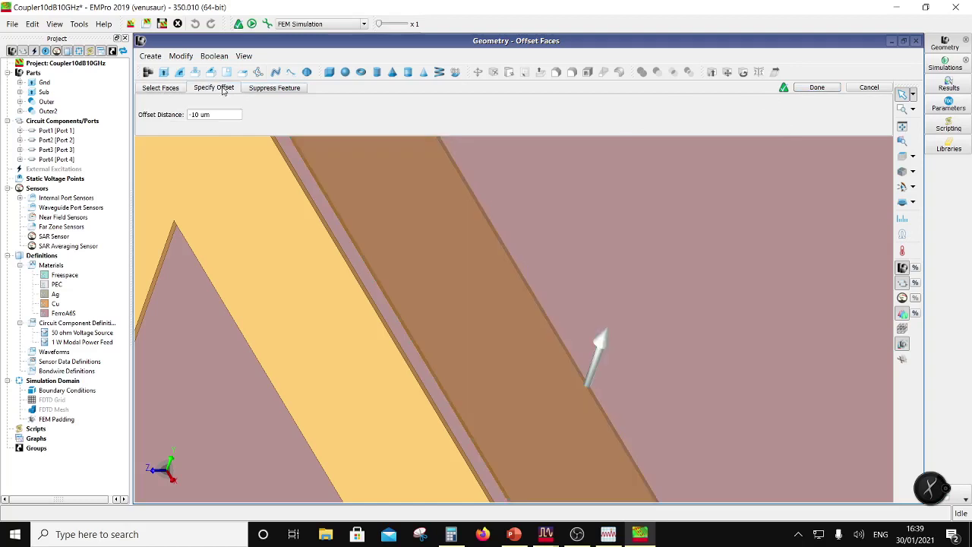
left_click(176, 92)
left_click(206, 94)
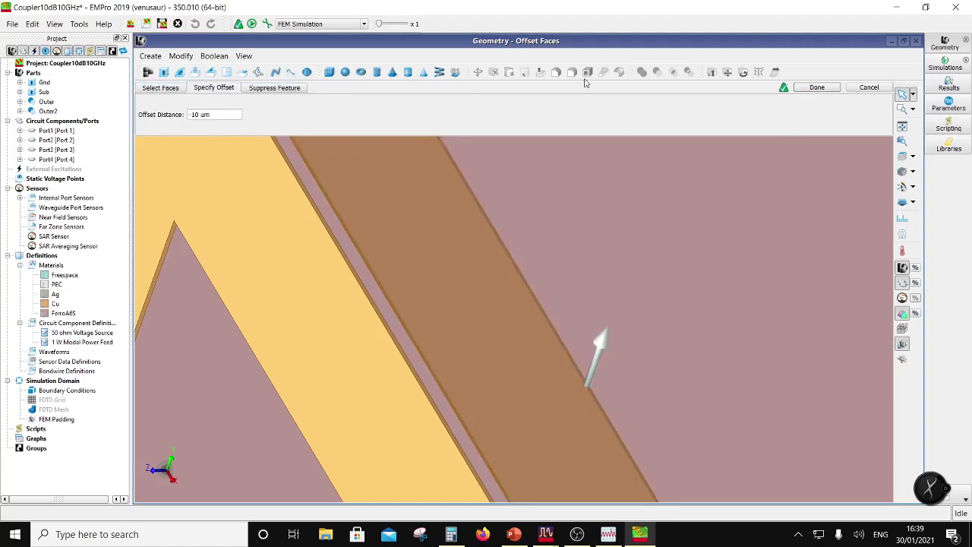
left_click(817, 88)
scroll(509, 305, "down", 3)
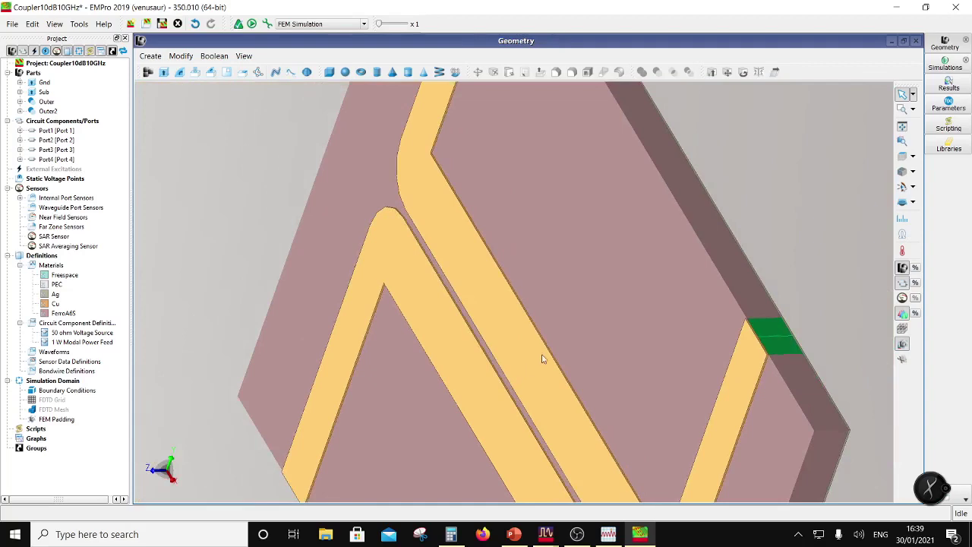
Step: Save the project and run the adaptive 9–11 GHz FEM simulation on the modified geometry, following its solver log
left_click(903, 156)
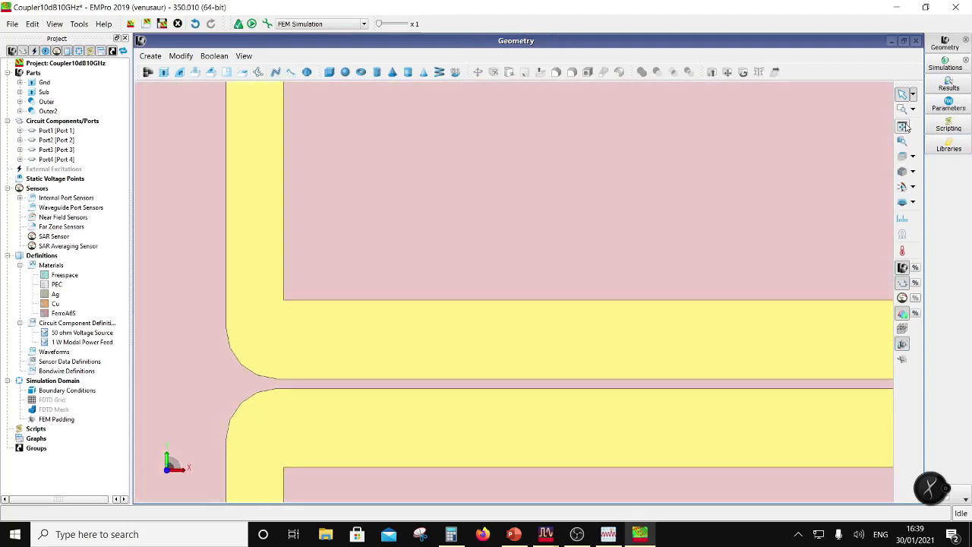
left_click(12, 23)
left_click(27, 84)
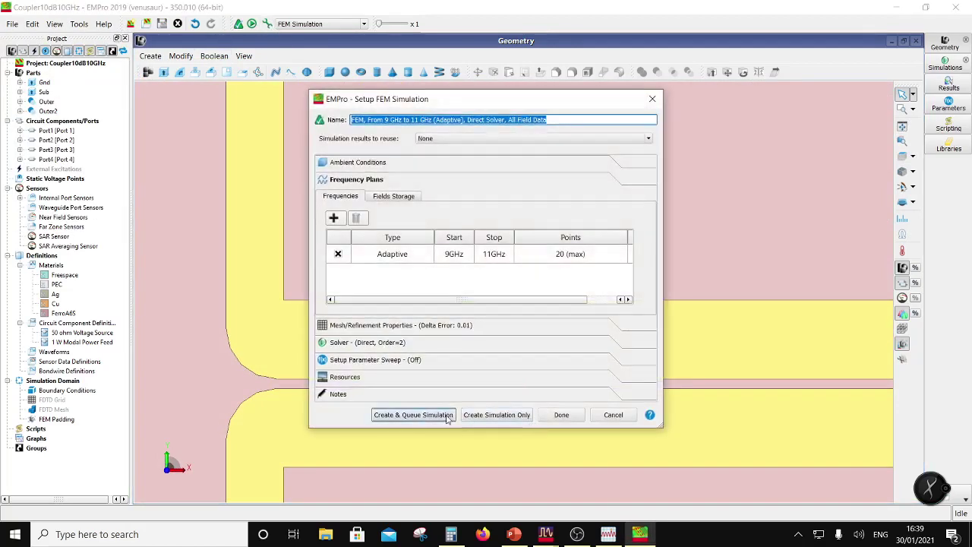
left_click(413, 412)
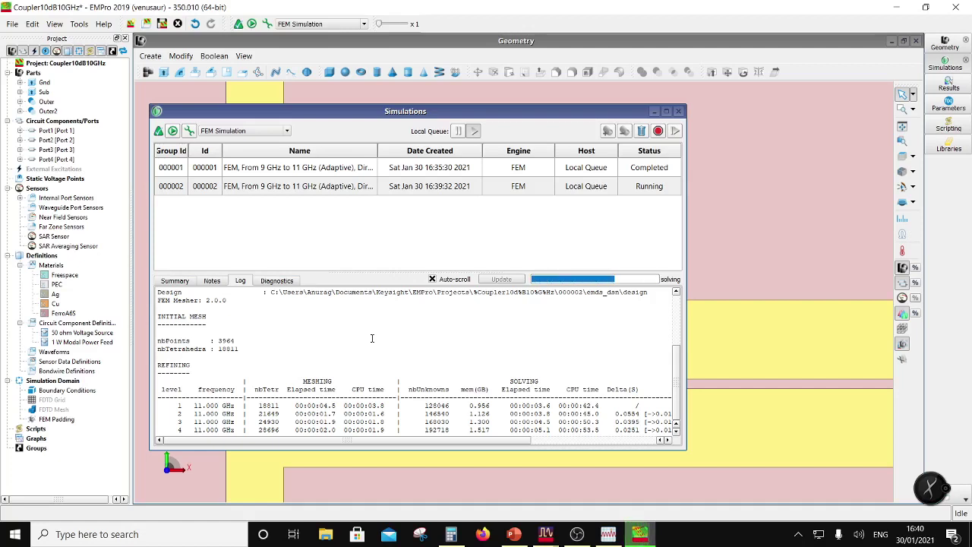
scroll(373, 339, "up", 2)
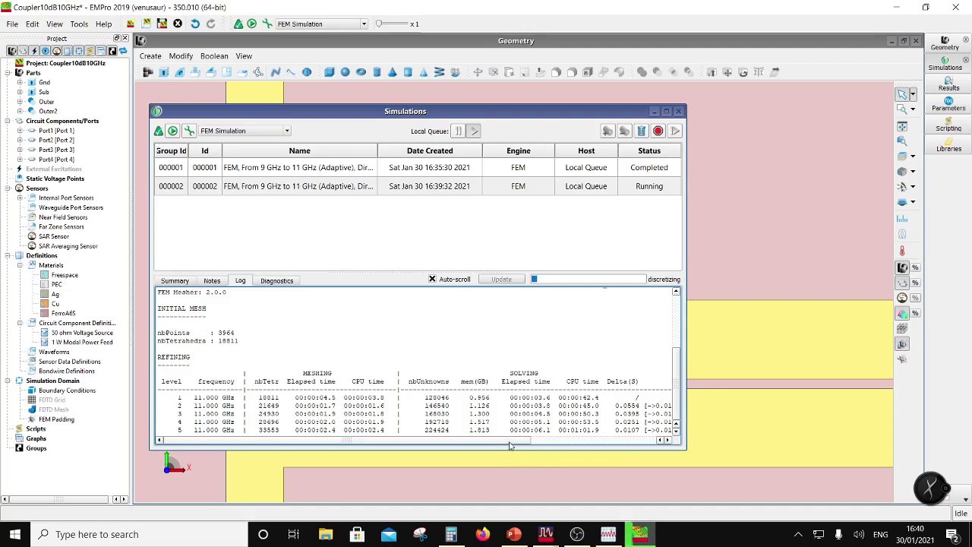
left_click_drag(513, 442, 541, 442)
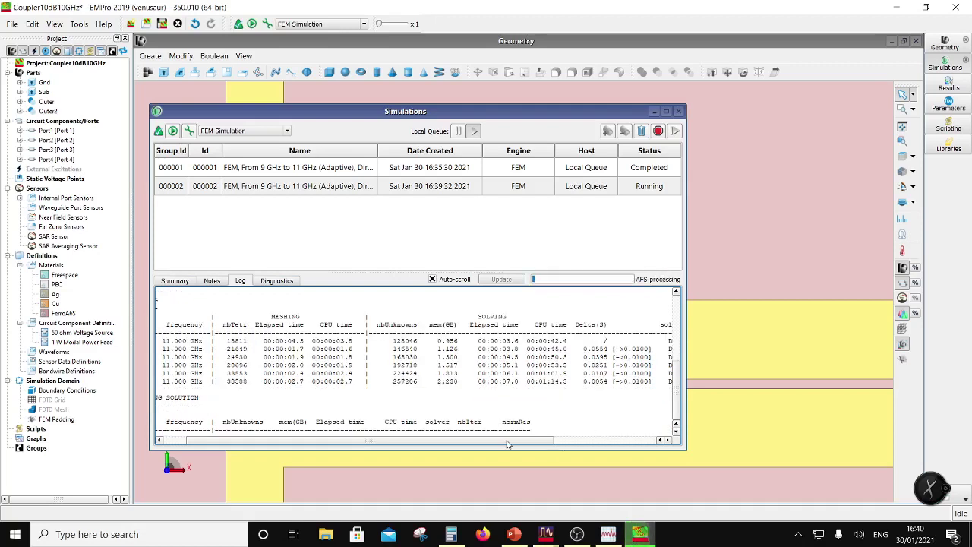
left_click_drag(509, 442, 482, 443)
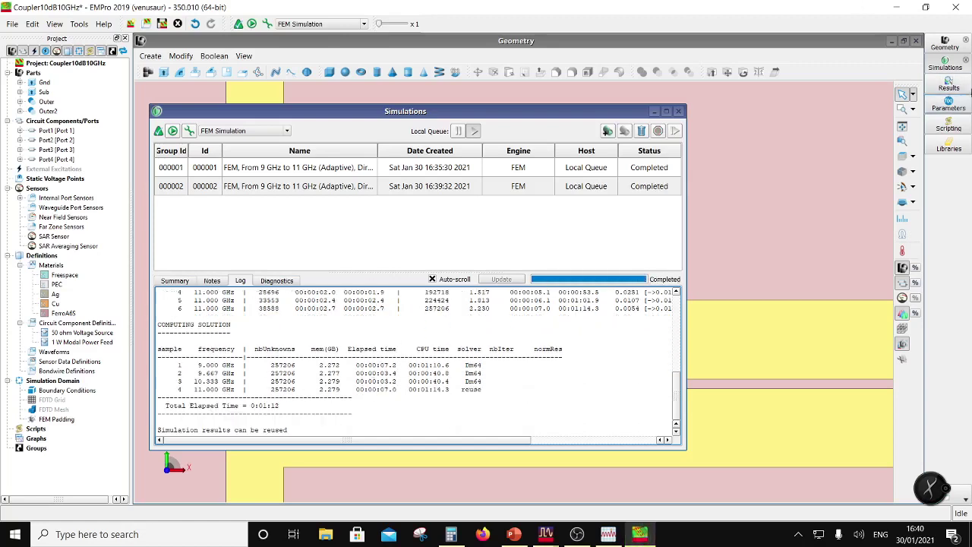
Step: Open the S-parameter results of simulation 000002 as a Smith chart and place the plot window over the results list
left_click(949, 84)
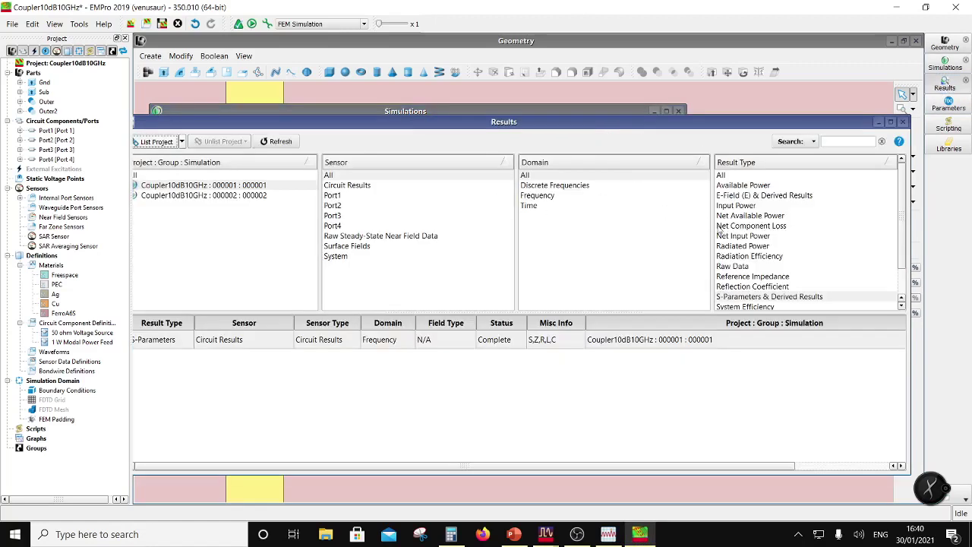
left_click(192, 196)
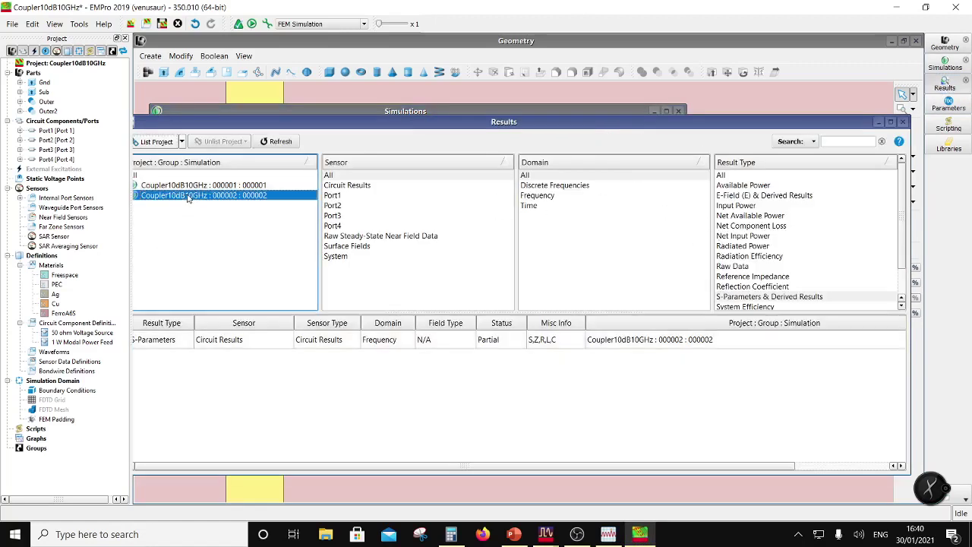
left_click(737, 297)
double_click(686, 336)
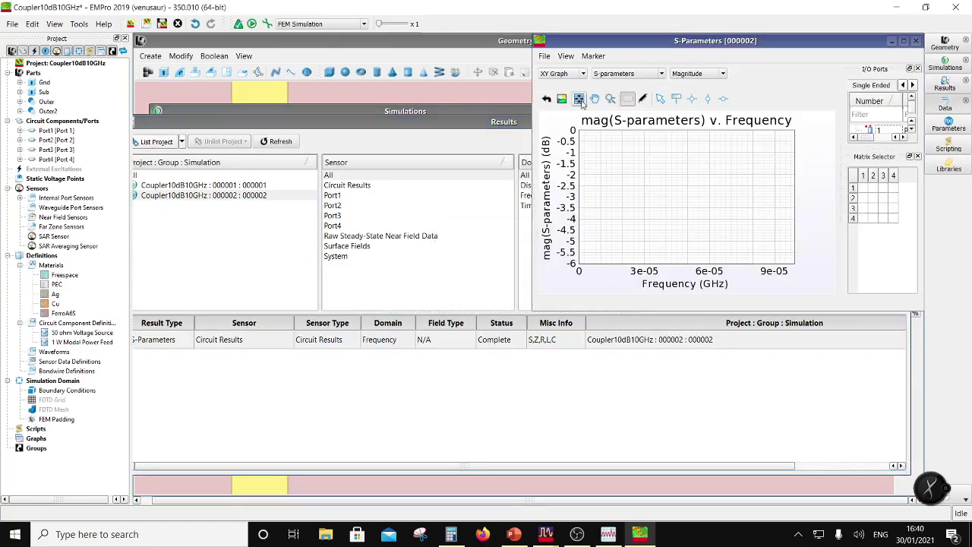
left_click(562, 73)
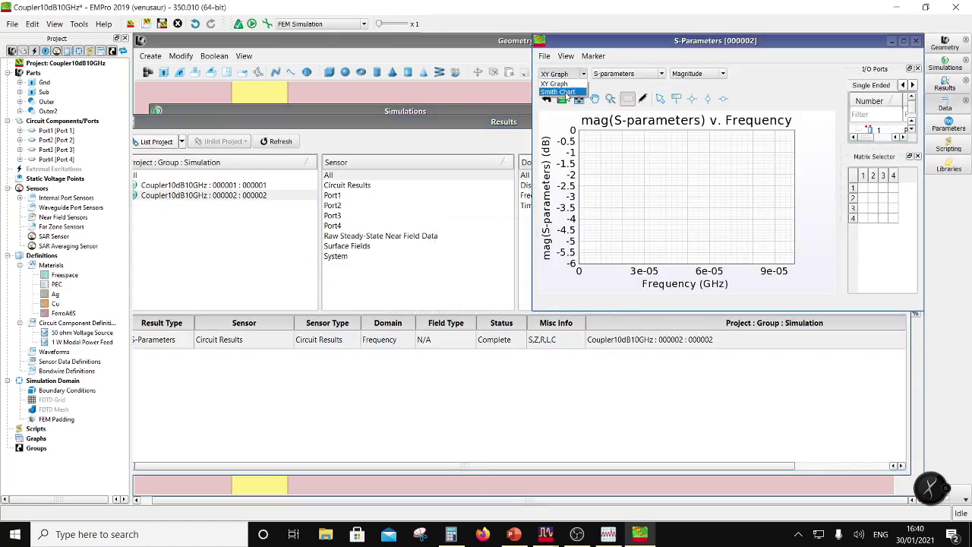
left_click(562, 86)
left_click_drag(604, 43, 344, 169)
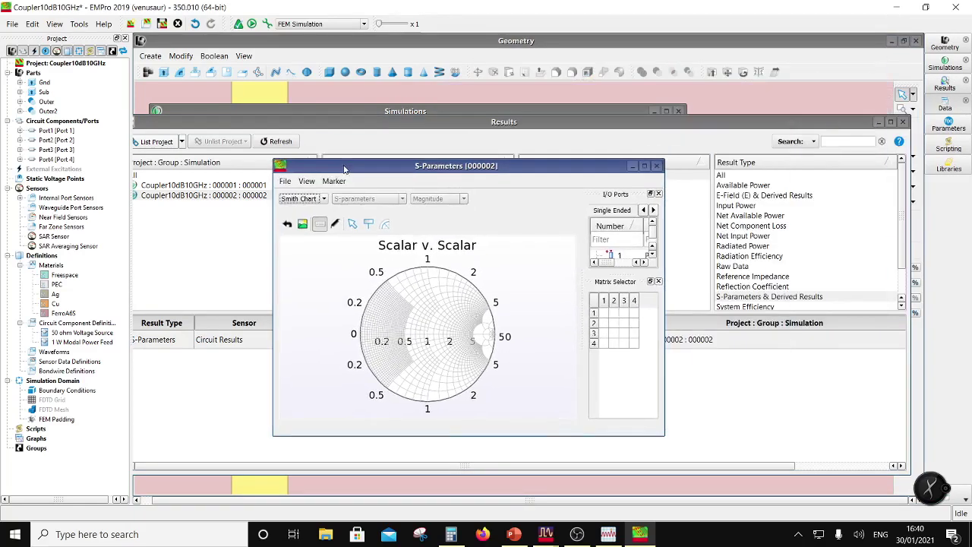
Step: Plot S(1,1), S(2,2), S(3,3) and S(4,4) on the Smith chart
left_click(604, 313)
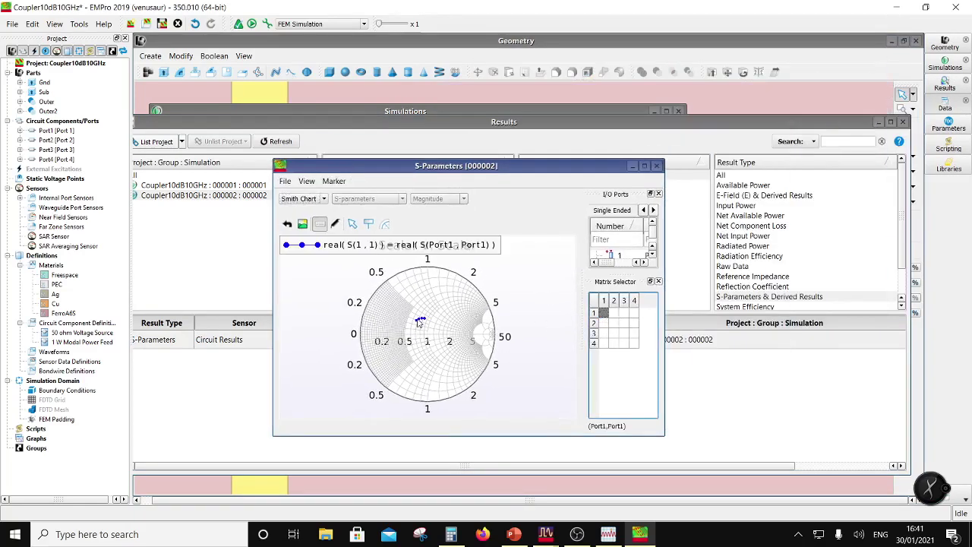
left_click(623, 332)
left_click(635, 343)
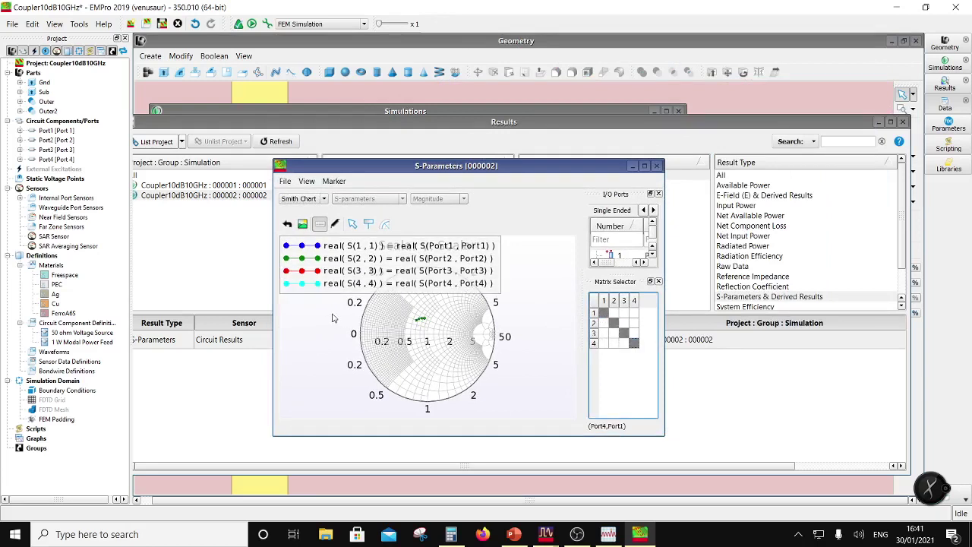
Step: Switch the reflection parameters to an XY magnitude graph and move the legend off the curves
left_click(302, 198)
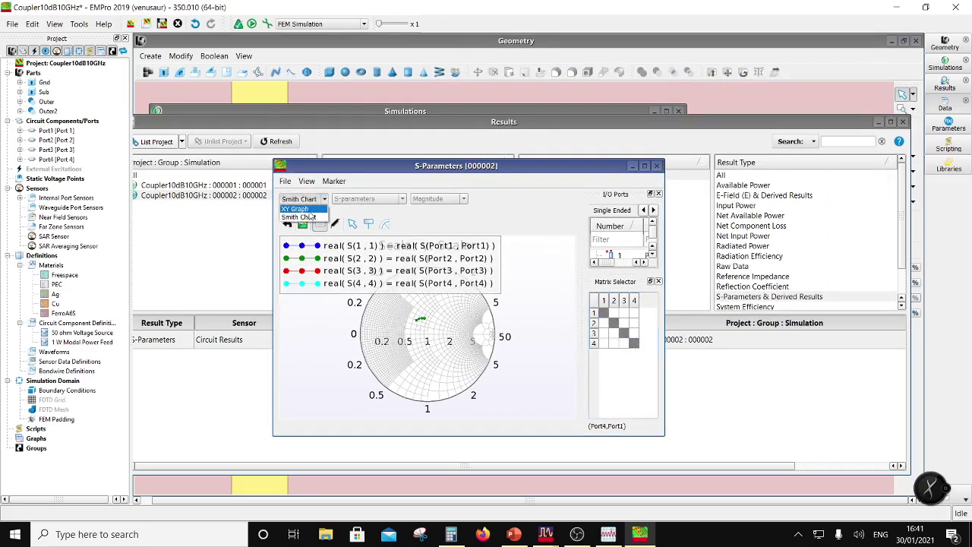
left_click(308, 215)
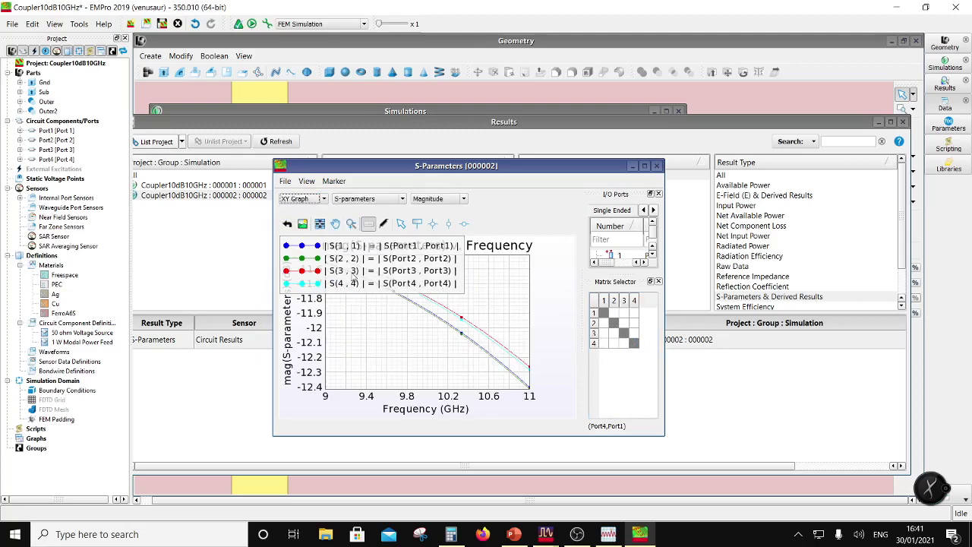
left_click_drag(386, 260, 377, 395)
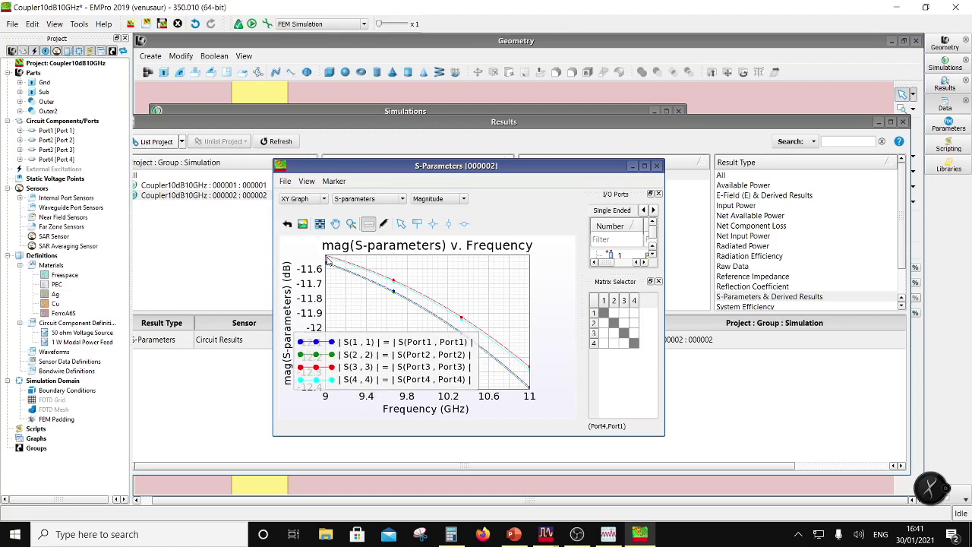
left_click_drag(352, 365, 369, 375)
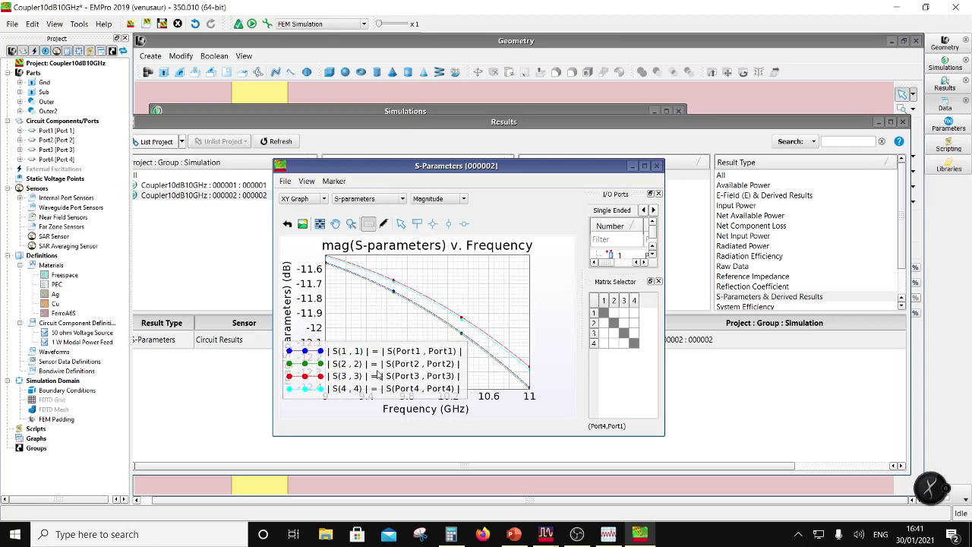
Step: Add S(1,3) to the XY graph for comparison, and close the plot to return to the geometry
left_click(624, 313)
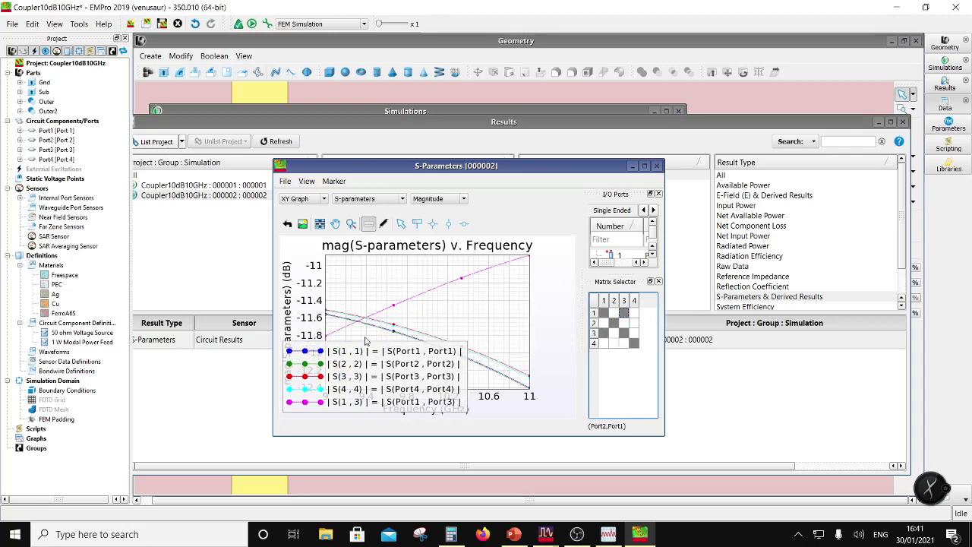
left_click_drag(365, 341, 382, 347)
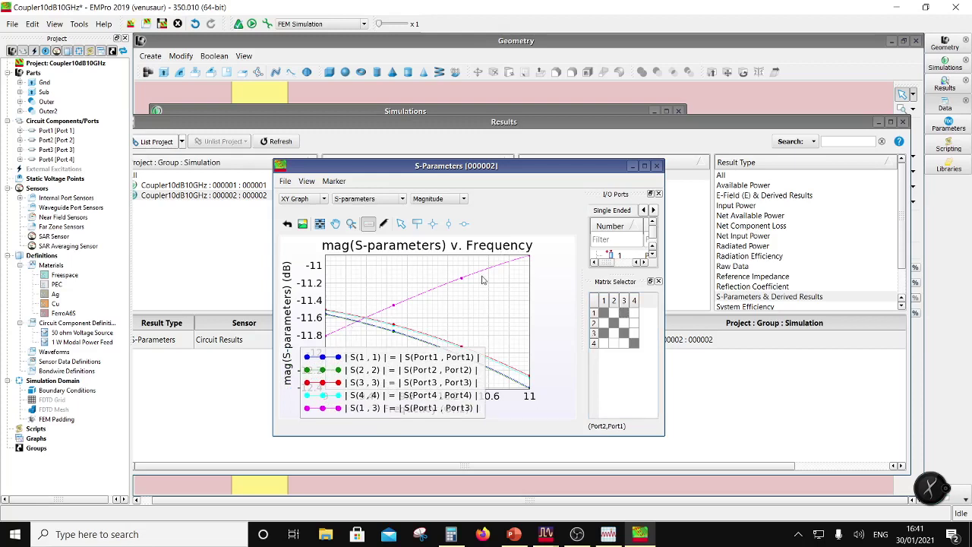
left_click(658, 166)
left_click(623, 58)
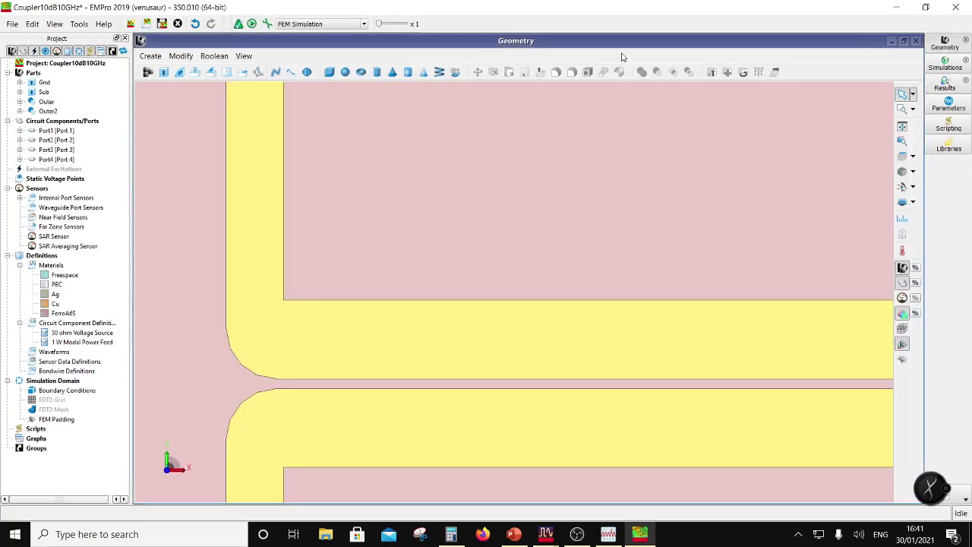
Step: Set the offset distance of the Outer line's existing face offset to -20 um and recheck the entry
scroll(736, 353, "down", 2)
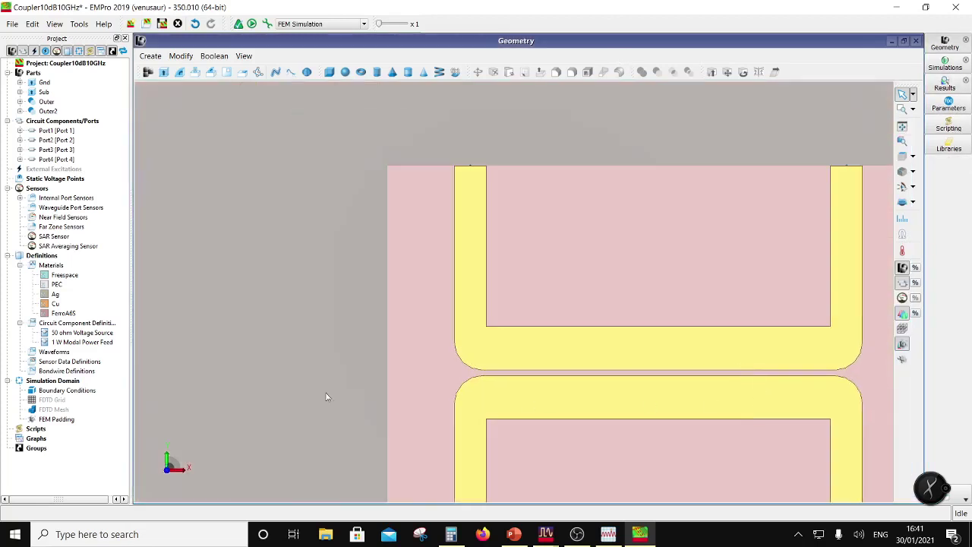
left_click(19, 102)
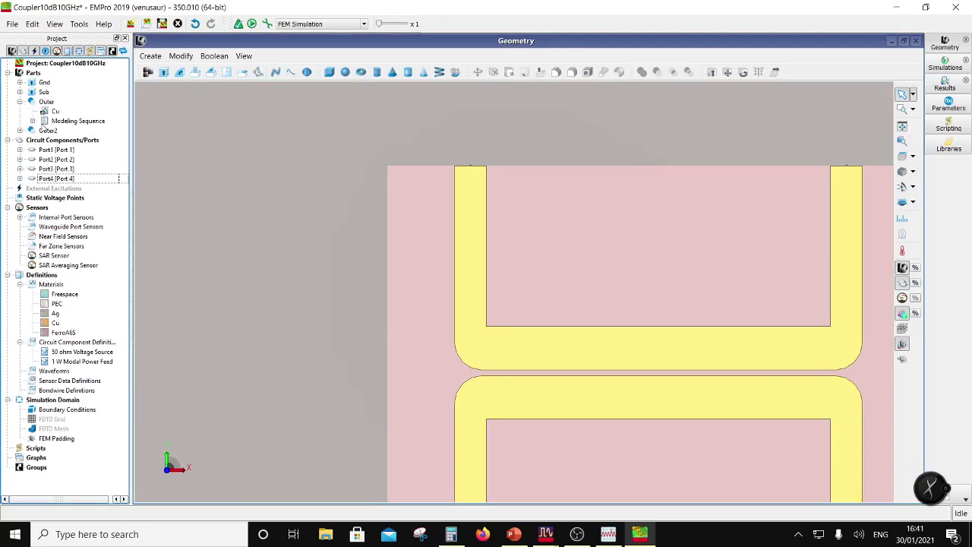
left_click(33, 121)
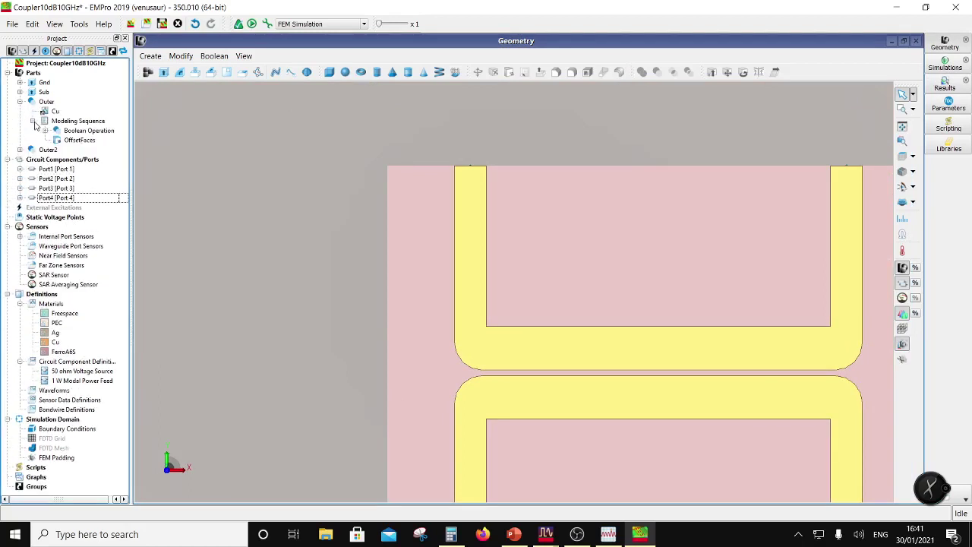
double_click(72, 140)
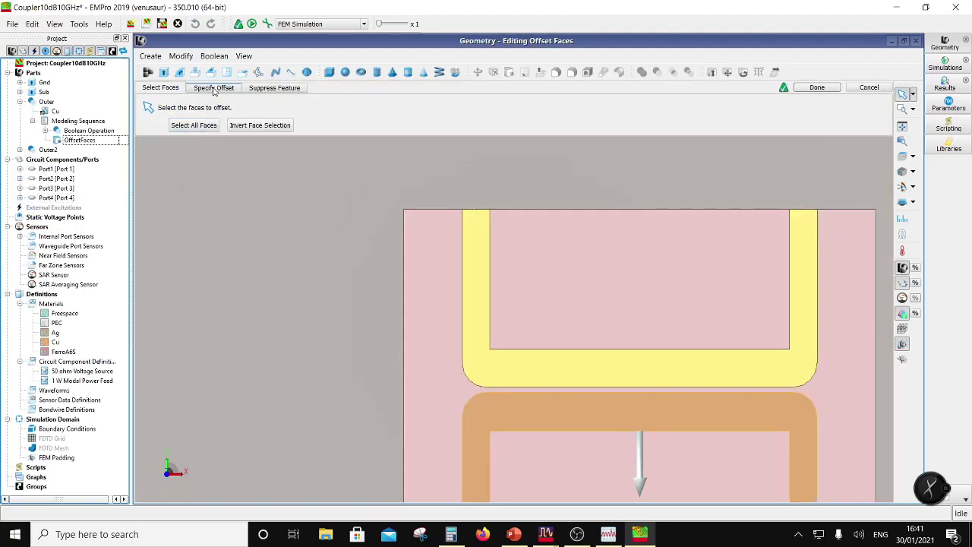
left_click(214, 88)
left_click(194, 114)
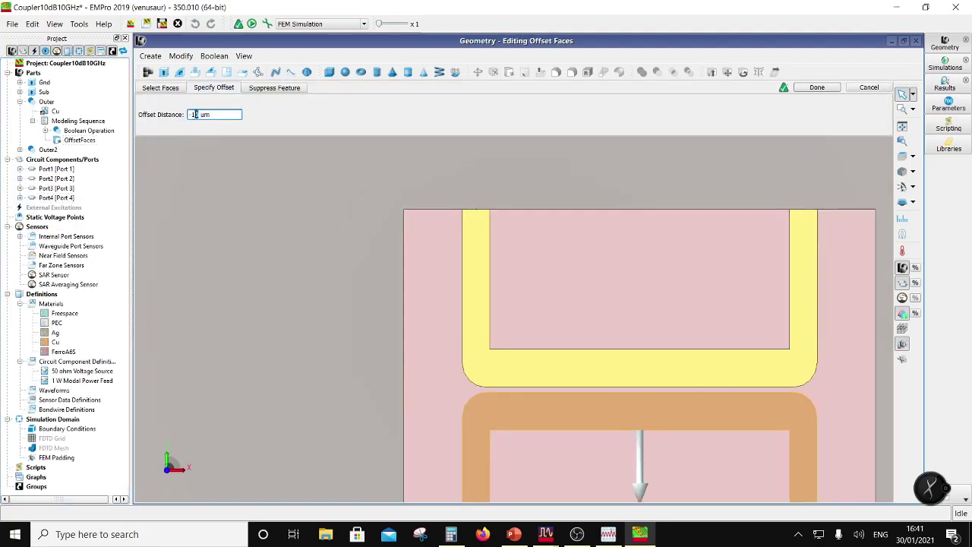
type("2")
left_click(814, 88)
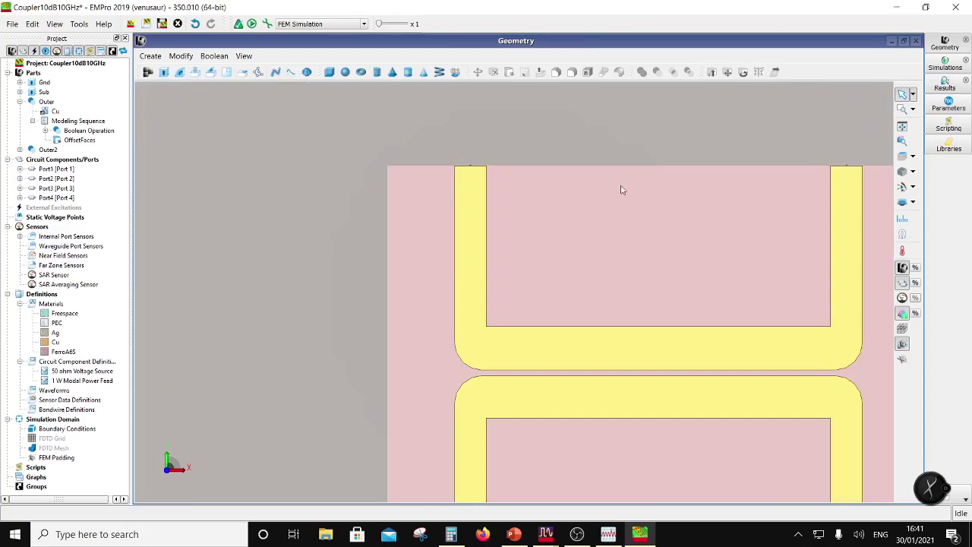
double_click(72, 141)
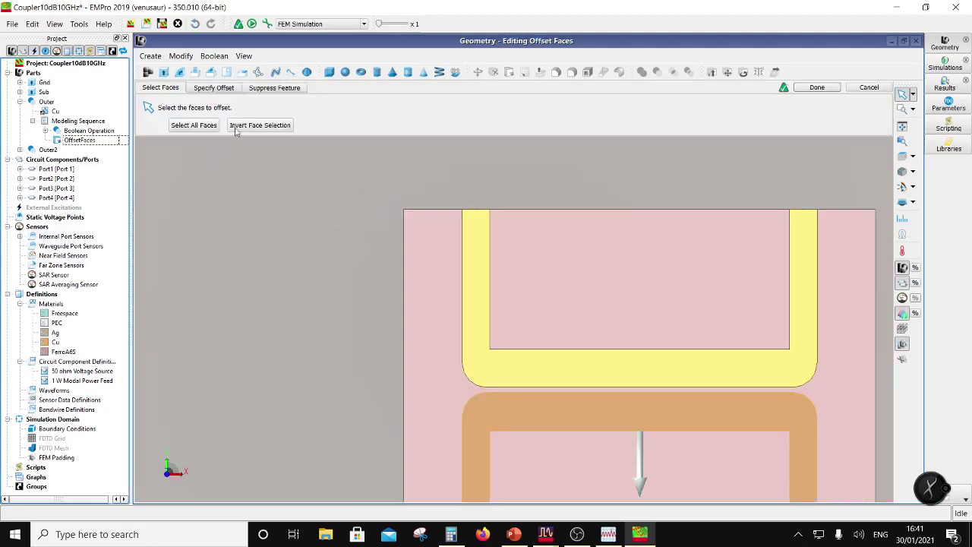
left_click(228, 89)
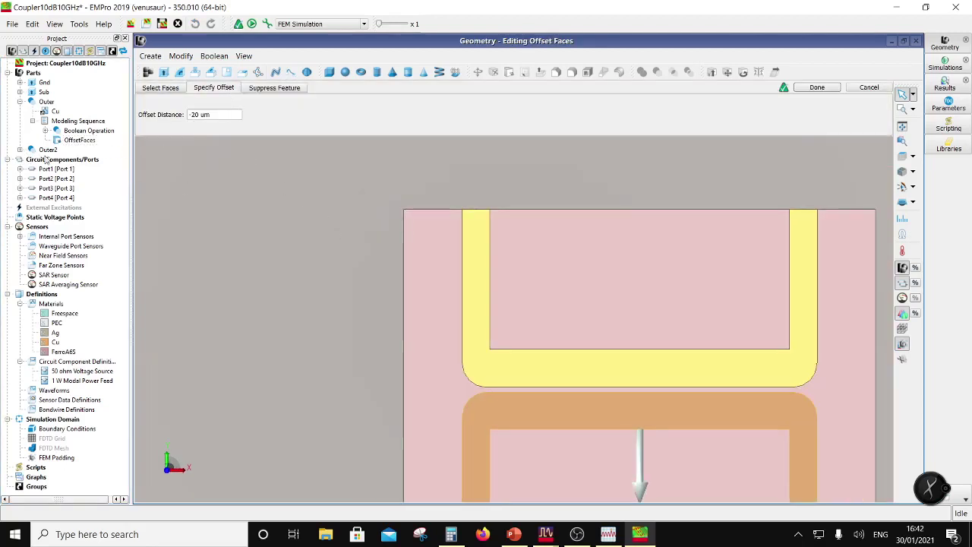
Step: Set the offset distance of the Outer2 line's existing face offset to -20 um, applying the pending Outer edit
left_click(20, 150)
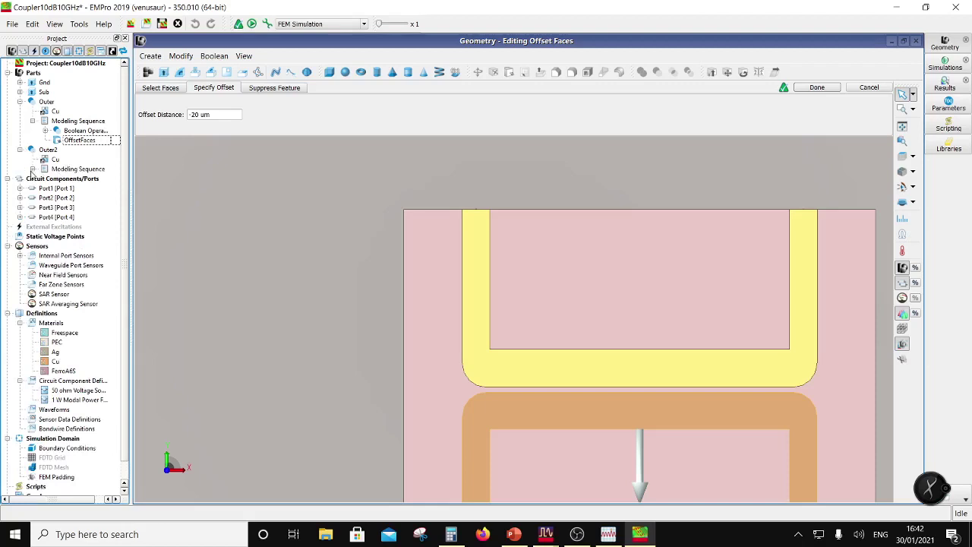
left_click(32, 169)
double_click(79, 198)
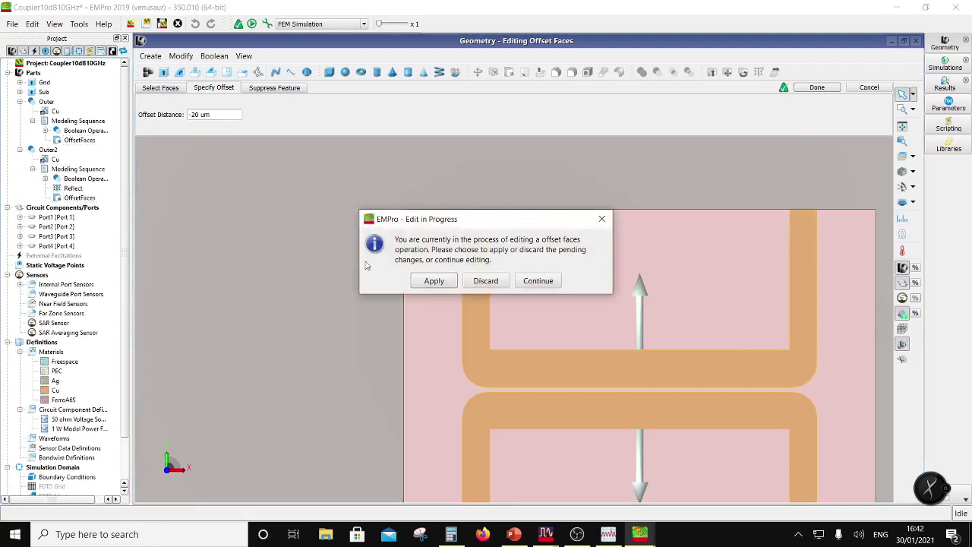
left_click(433, 281)
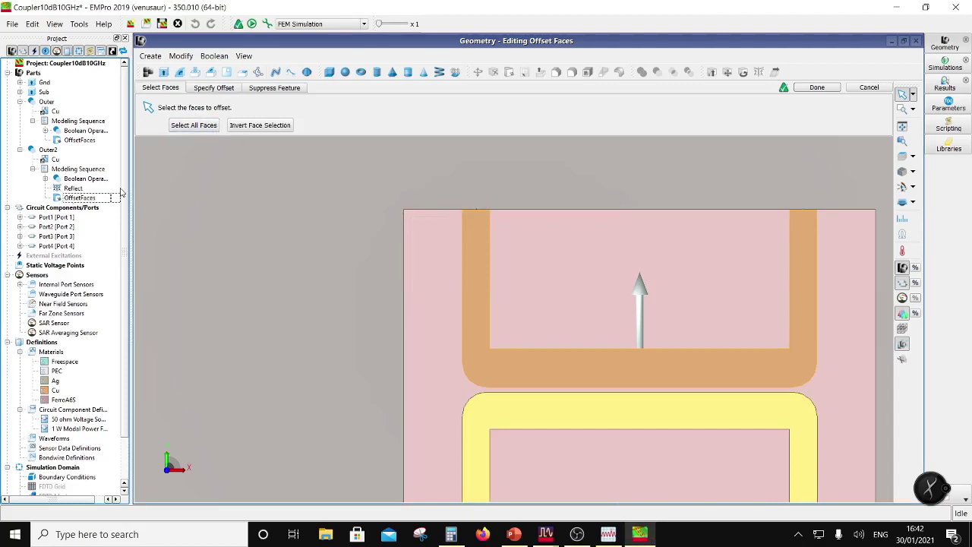
left_click(209, 88)
left_click(192, 114)
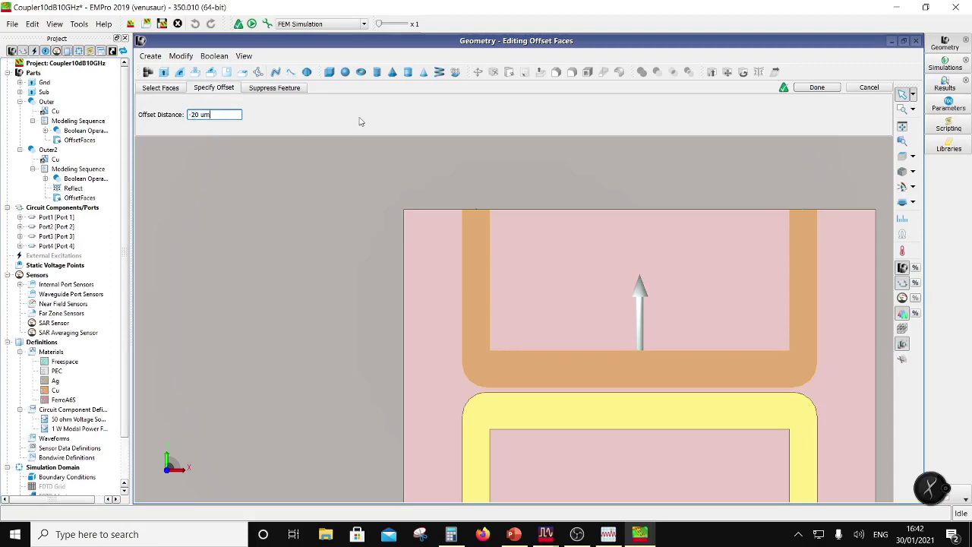
left_click(817, 87)
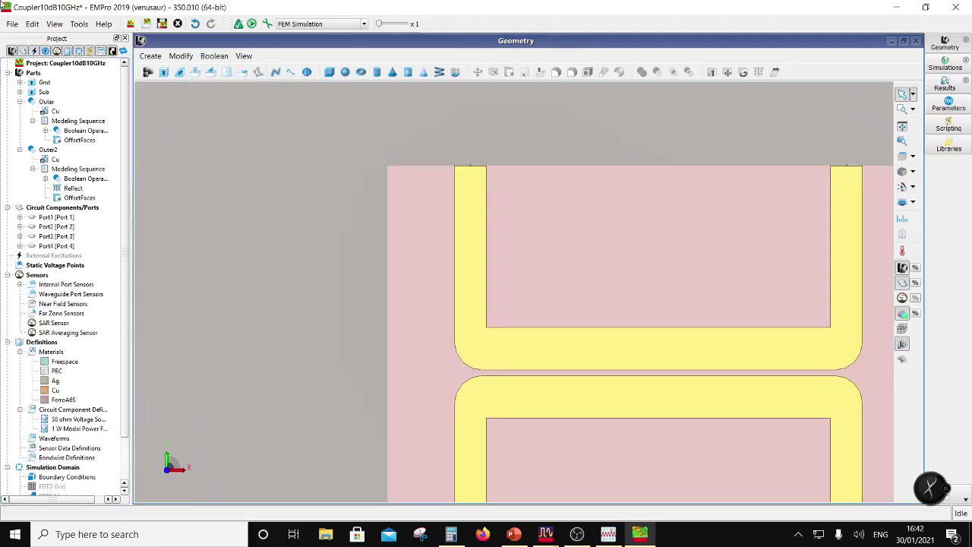
Step: Save the project, and create and queue an adaptive FEM simulation from 9 GHz to 11 GHz
left_click(12, 24)
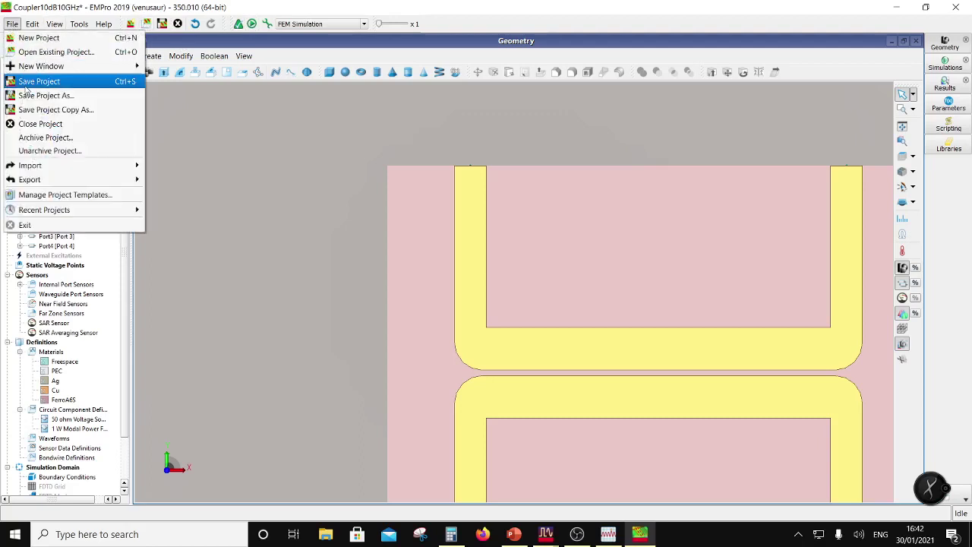
left_click(30, 81)
left_click(267, 24)
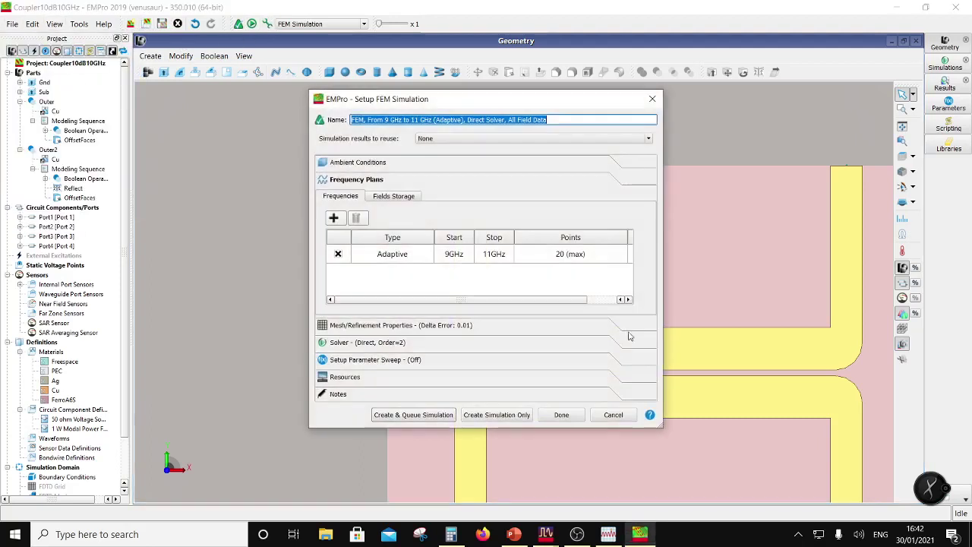
left_click(413, 415)
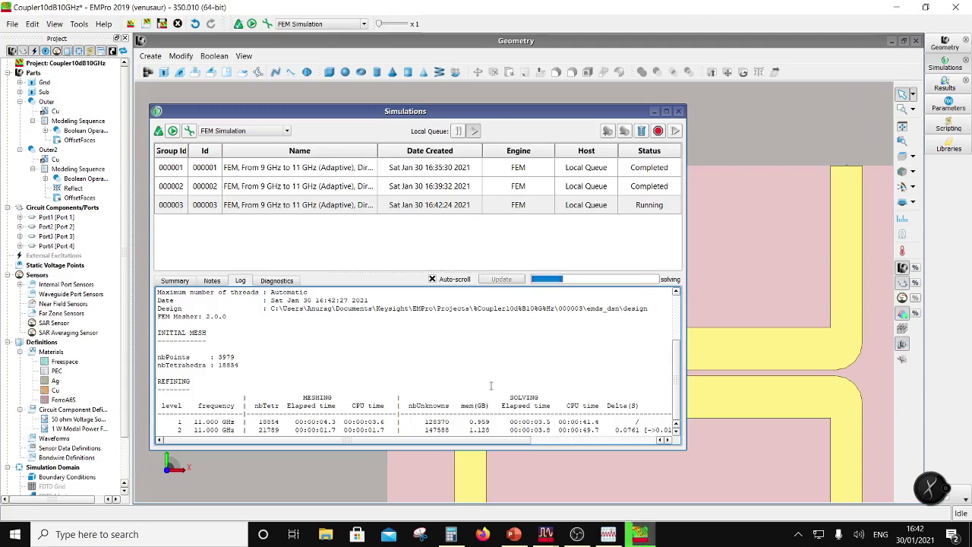
left_click_drag(502, 443, 535, 443)
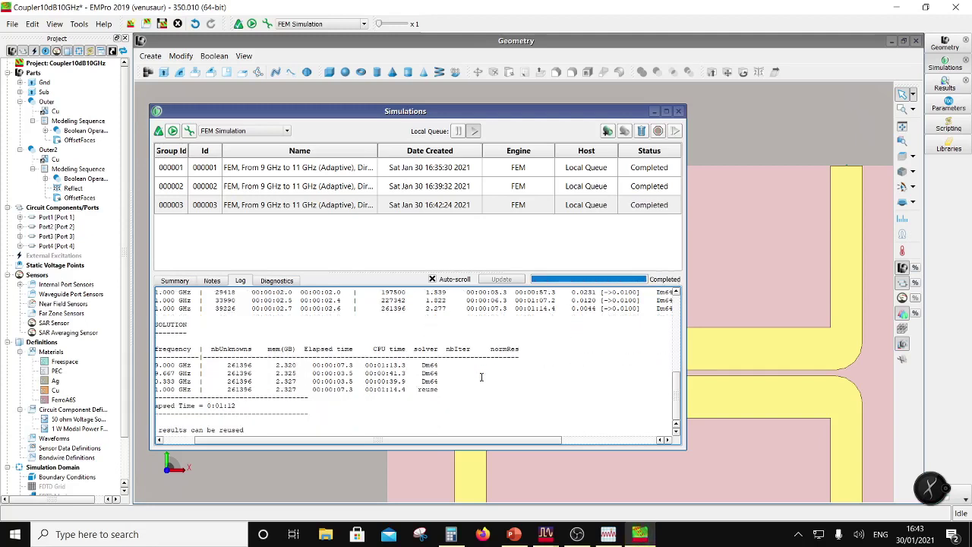
Step: Display the S-parameter circuit results of simulation 000003
left_click(945, 81)
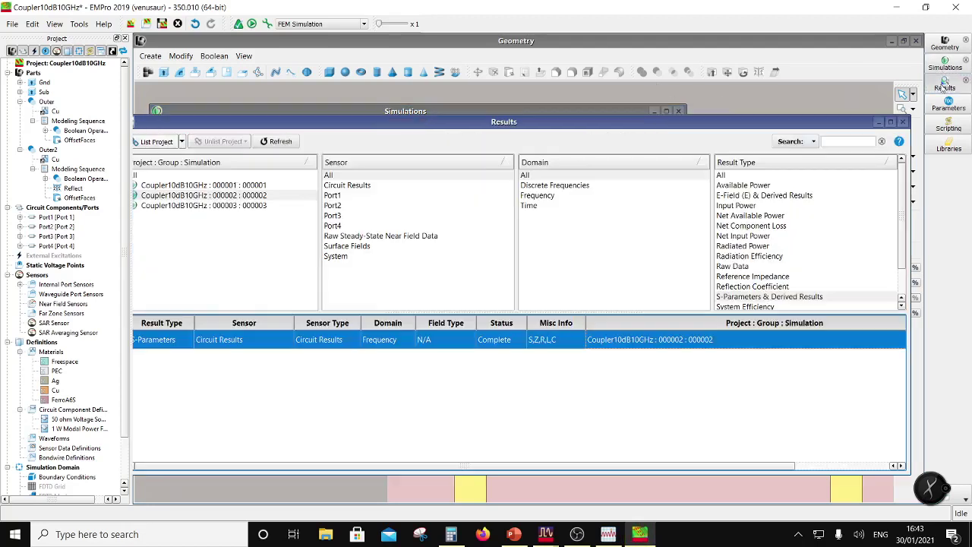
left_click(215, 205)
left_click(771, 299)
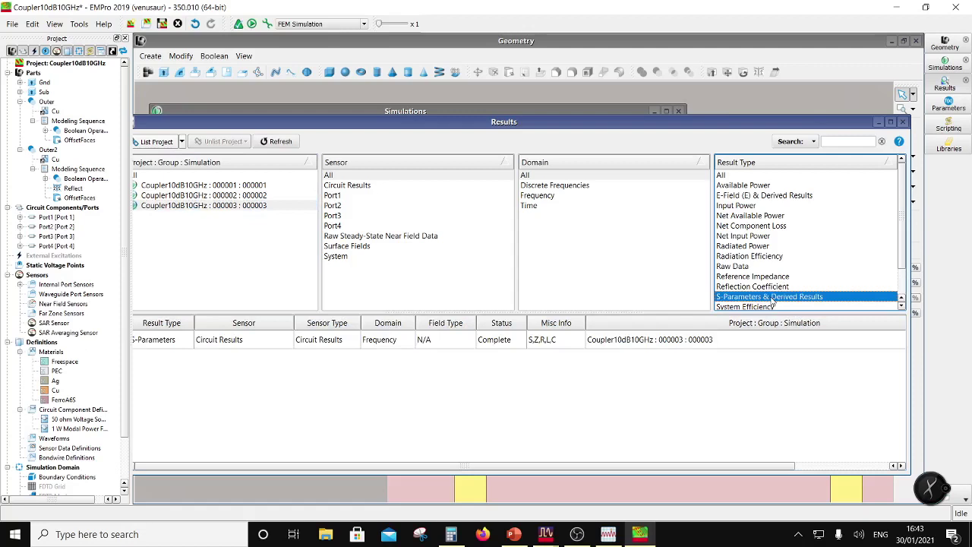
double_click(548, 340)
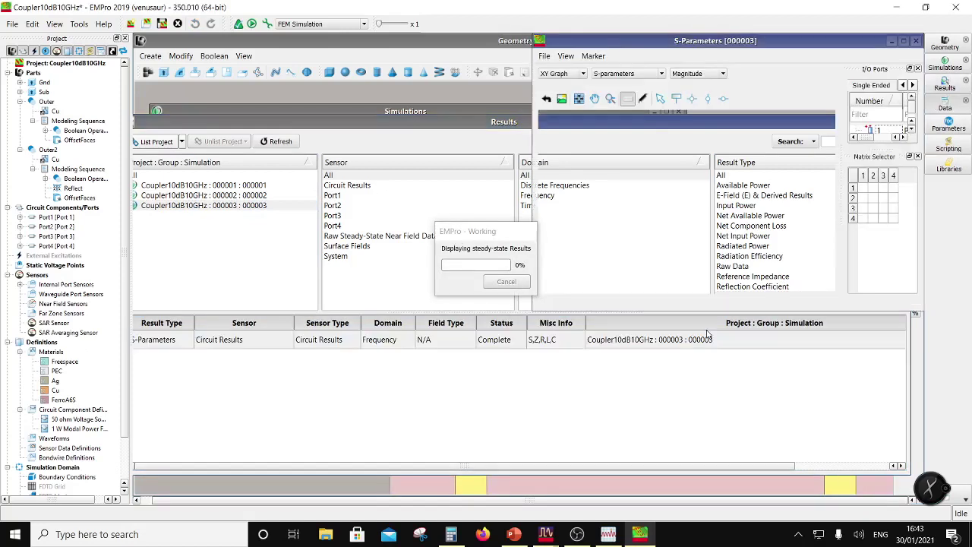
Step: Plot the reflection parameters S(1,1), S(2,2), S(3,3) and S(4,4) of simulation 000003 on a Smith chart
left_click(566, 74)
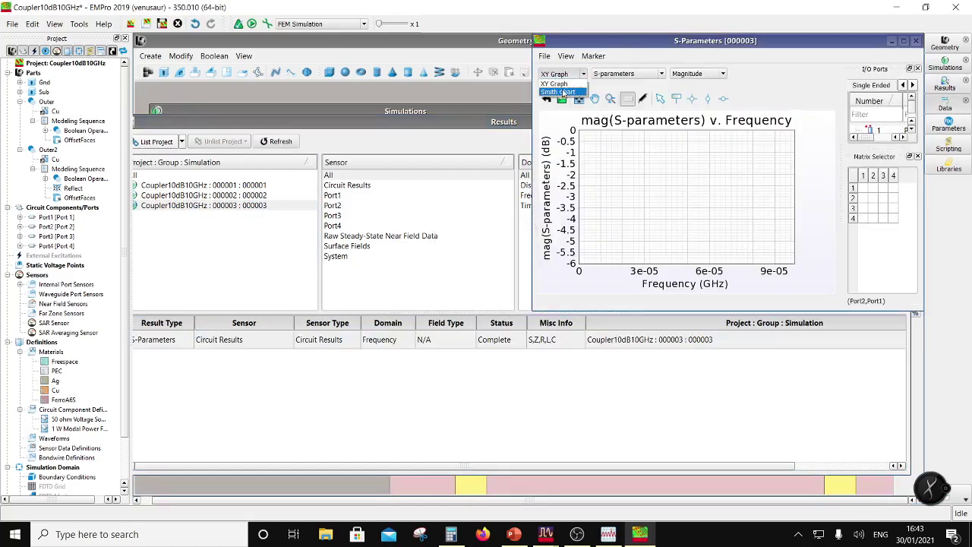
left_click(562, 92)
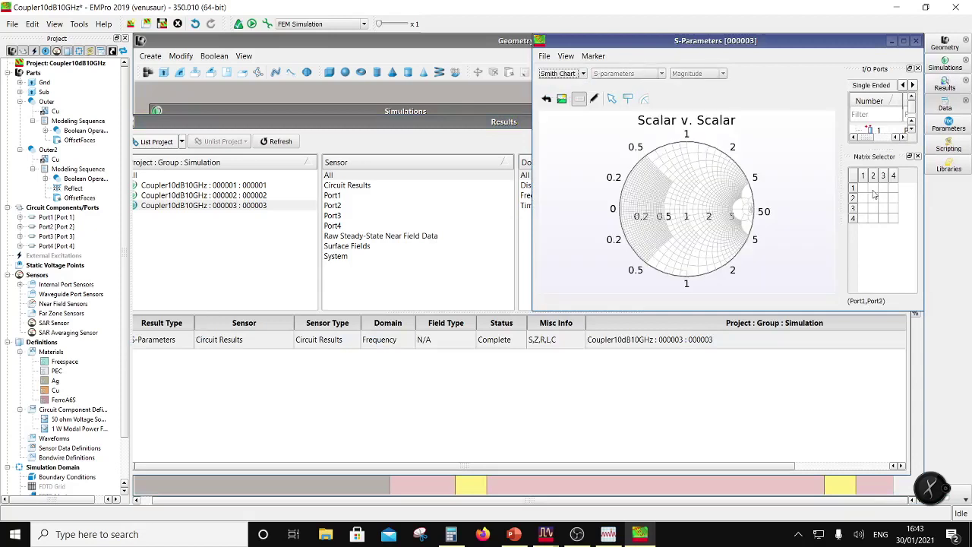
left_click(863, 188)
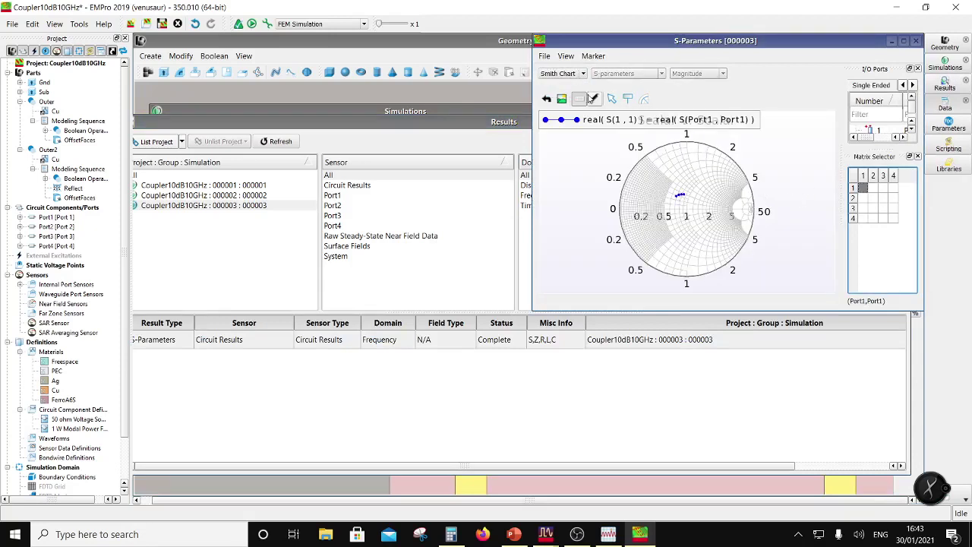
left_click(873, 198)
left_click(883, 207)
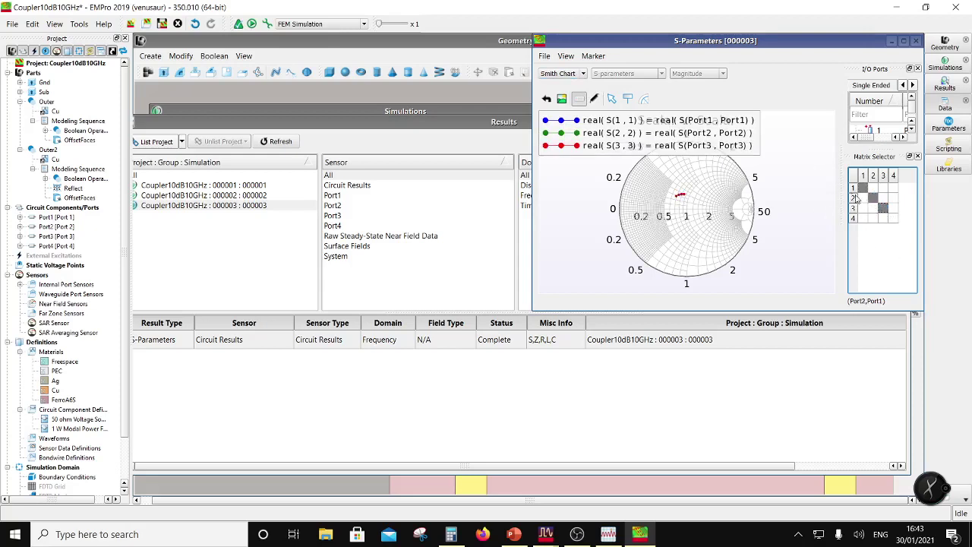
left_click(894, 218)
Step: Switch simulation 000003's plot to an XY magnitude graph and add S(1,3)
left_click(560, 73)
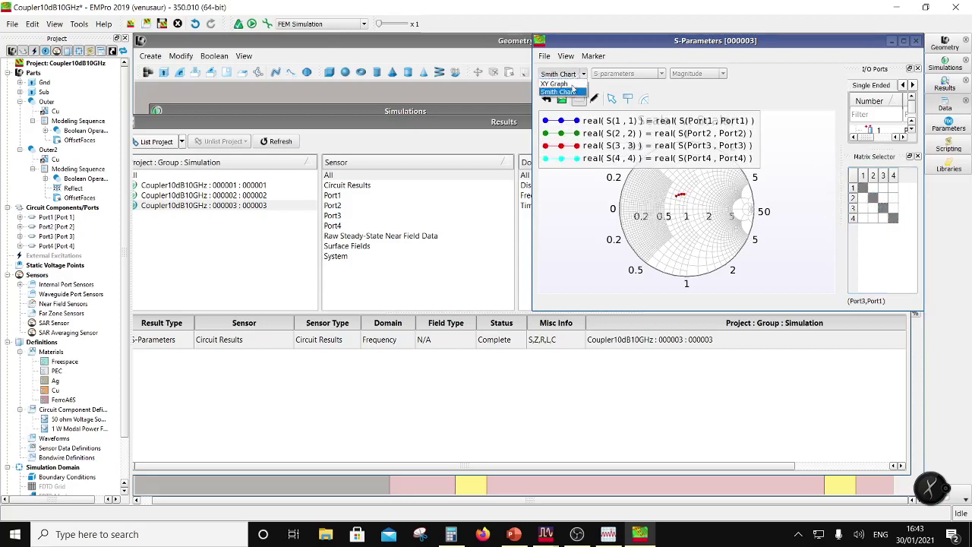
left_click(558, 89)
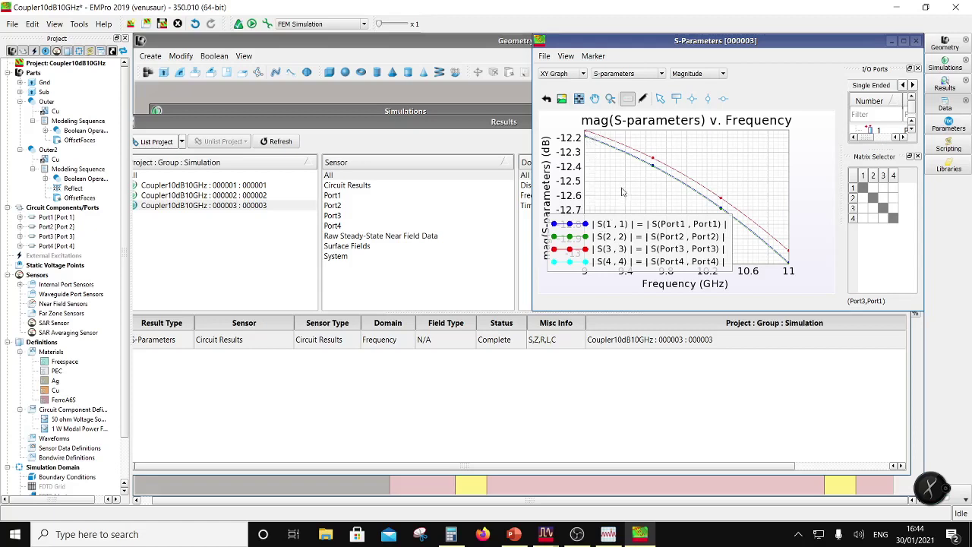
left_click(883, 187)
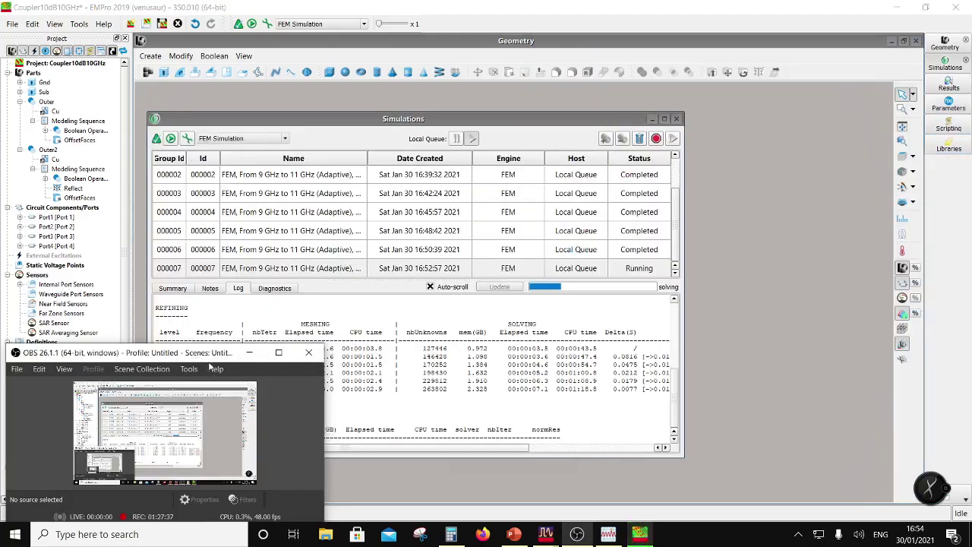
Step: Move the OBS window out of the way and display the S-parameter circuit results of simulation 000007
left_click(210, 370)
left_click_drag(209, 369, 196, 480)
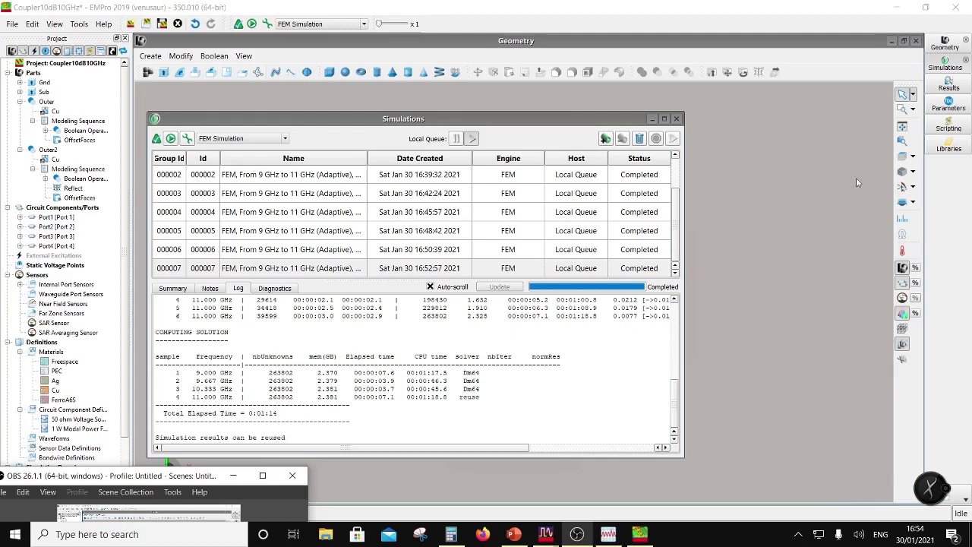
left_click(949, 85)
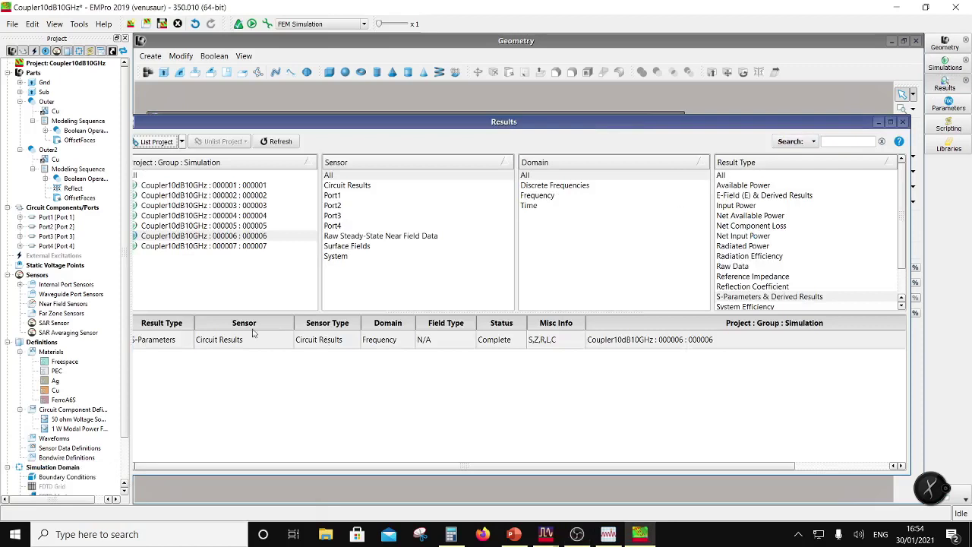
left_click(242, 248)
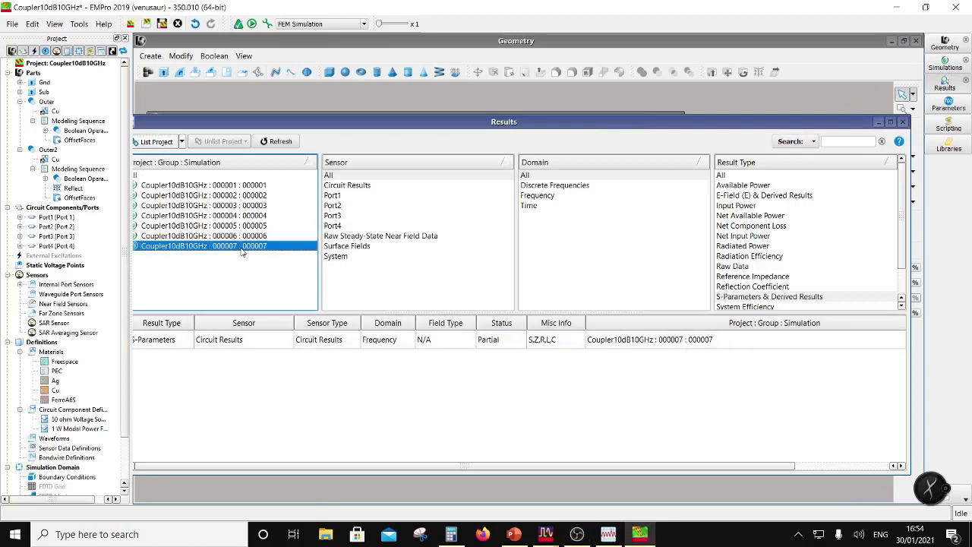
left_click(743, 297)
double_click(501, 339)
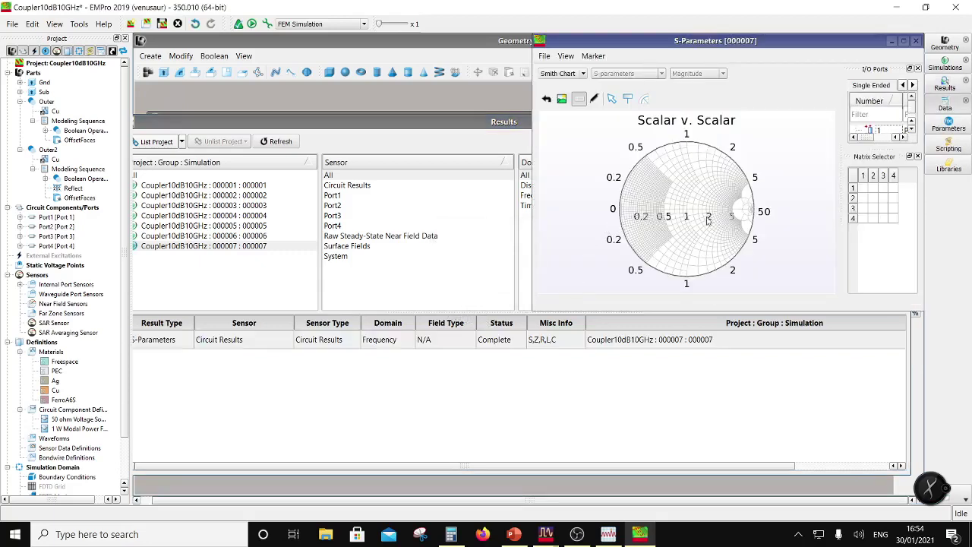
Step: Plot S(1,1), S(2,2), S(3,3) and S(4,4) of simulation 000007 on the Smith chart, and switch to an XY magnitude graph
left_click(865, 189)
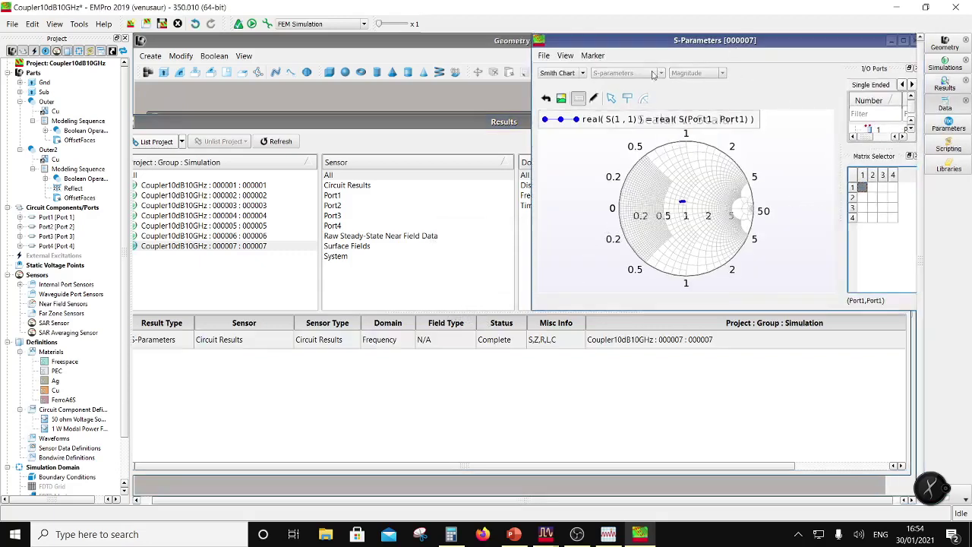
left_click_drag(732, 42, 419, 167)
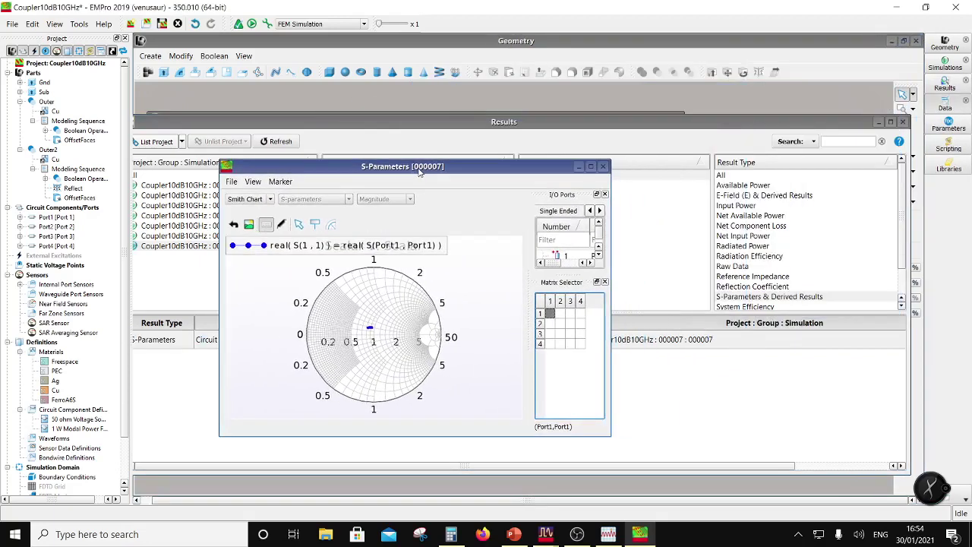
left_click(560, 323)
left_click(571, 335)
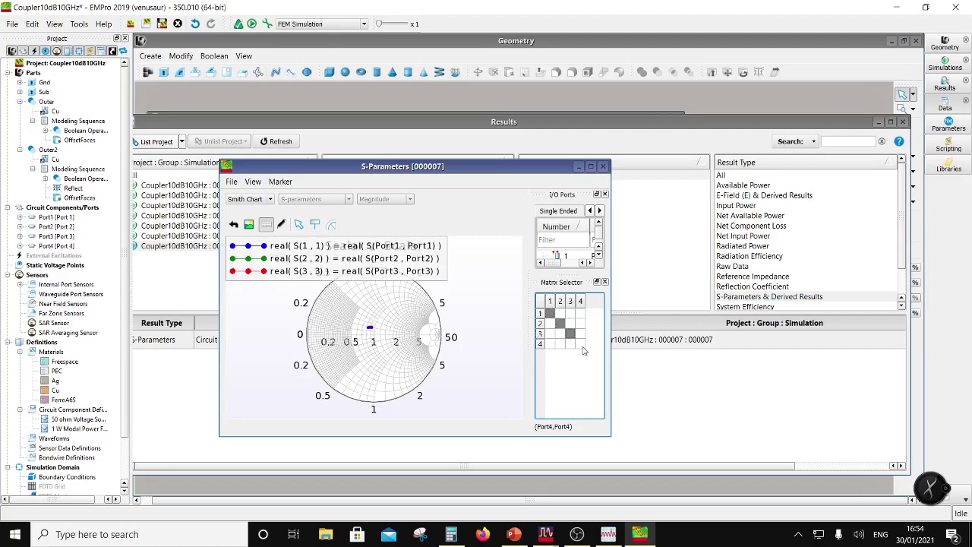
left_click(580, 343)
left_click(247, 199)
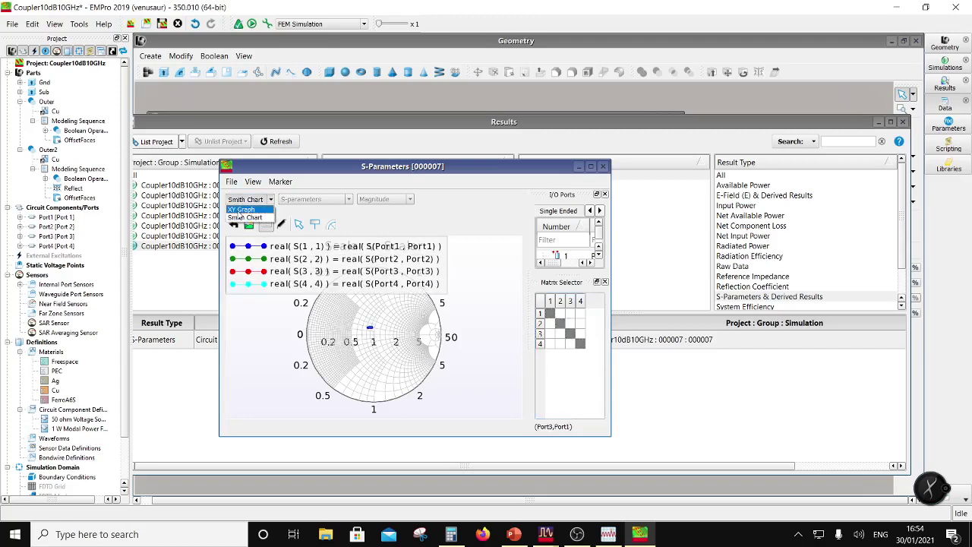
left_click(241, 209)
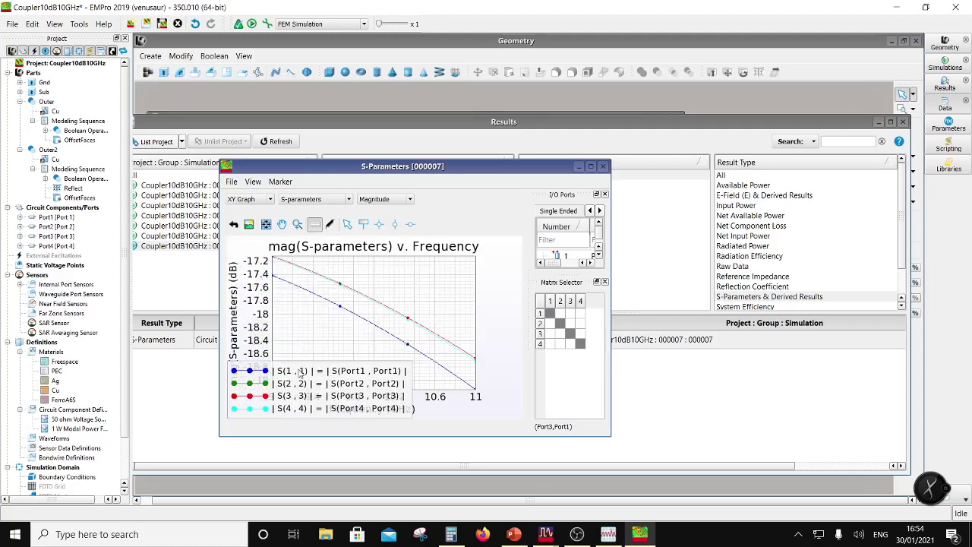
Step: Try to export the S-parameter data in Dataset format with 200 total samples
left_click(231, 182)
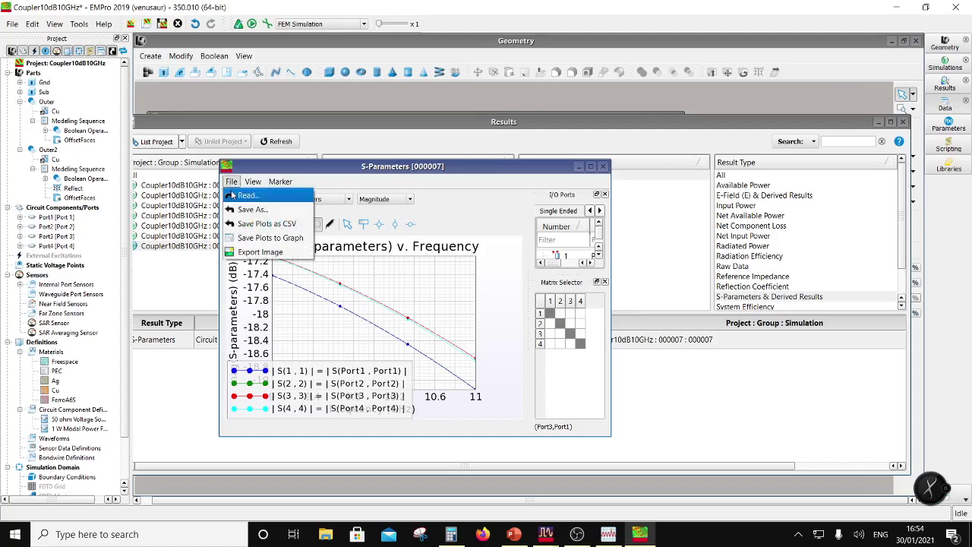
left_click(242, 210)
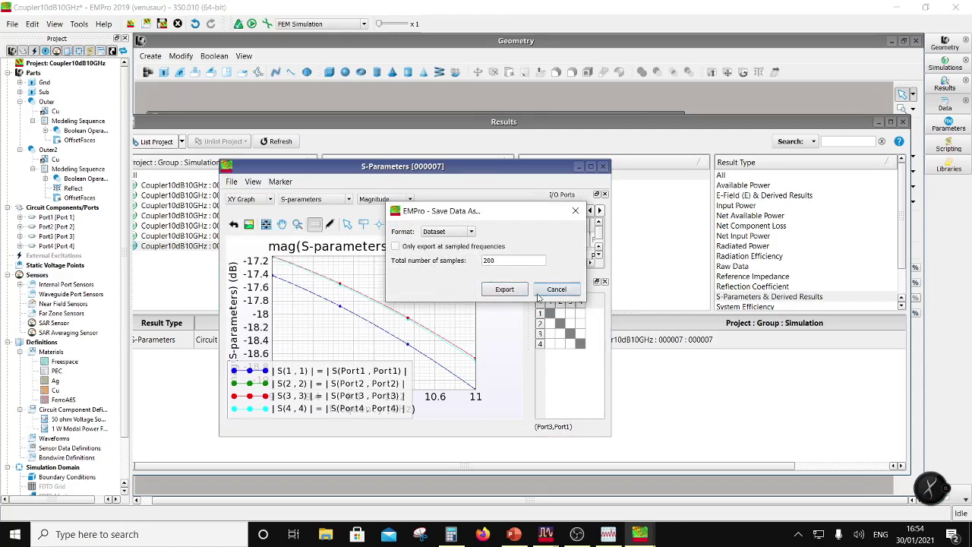
left_click(504, 291)
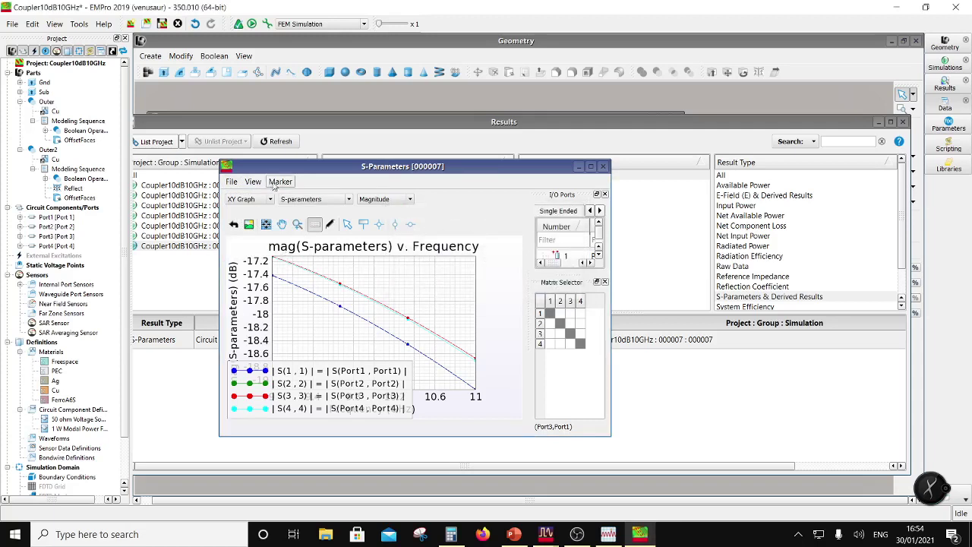
Step: Save the four reflection parameter plots of simulation 000007 to a newly created project graph
left_click(253, 183)
mouse_move(235, 184)
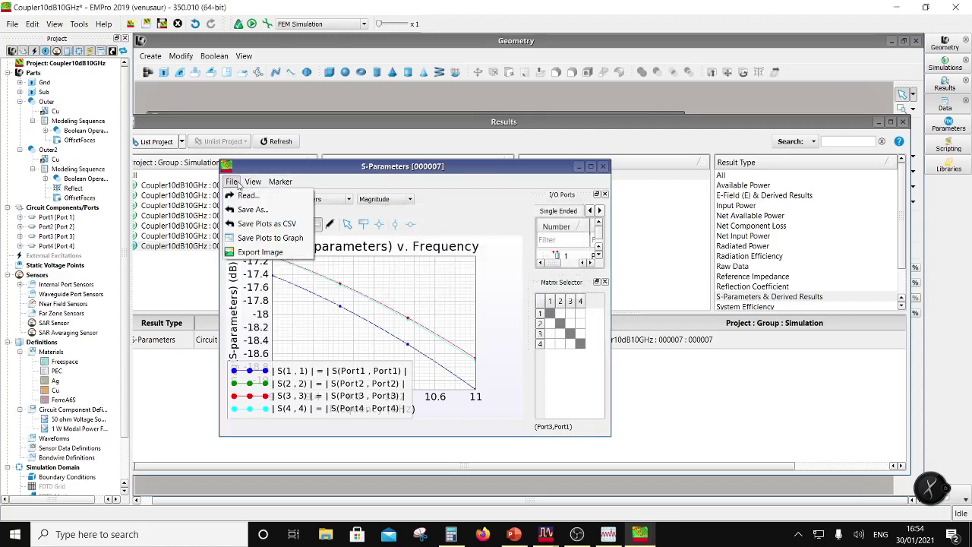
left_click(270, 238)
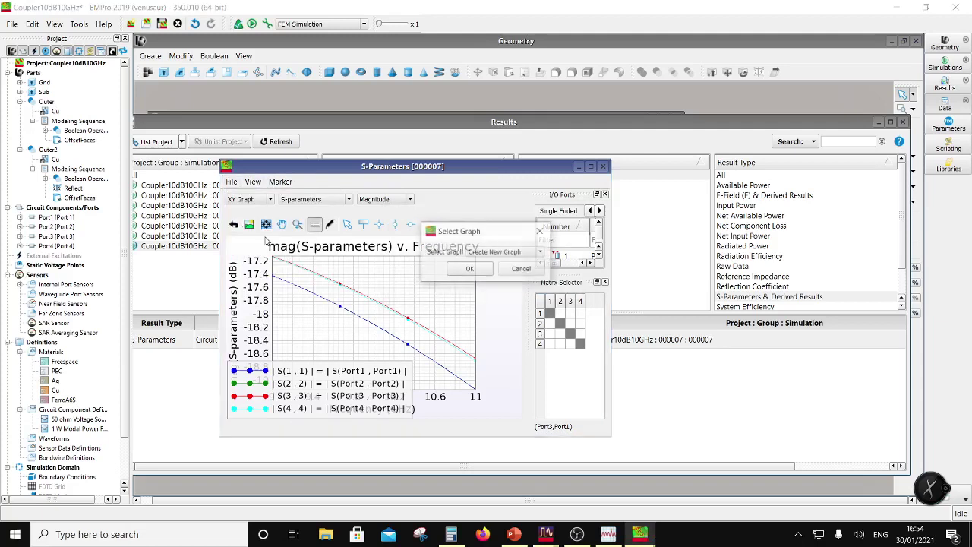
left_click(541, 253)
left_click(514, 261)
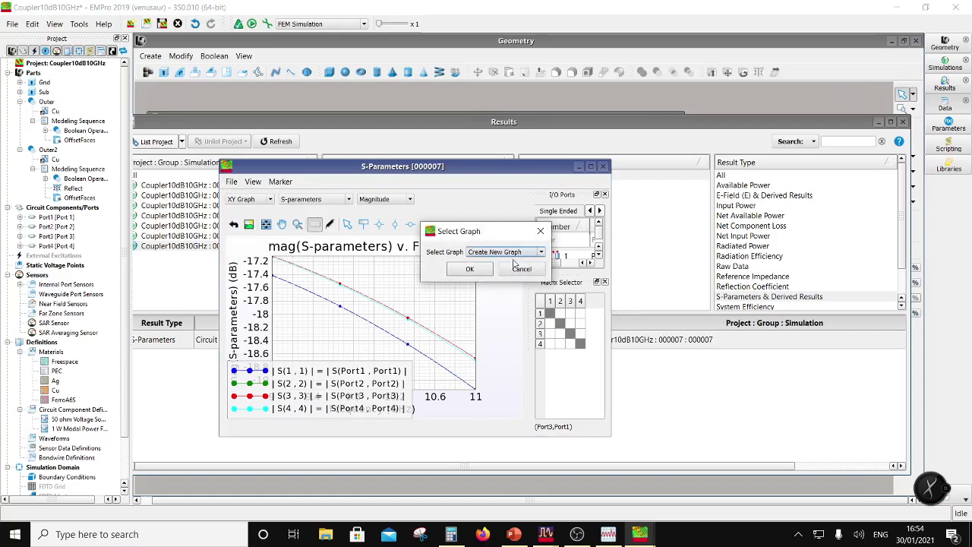
left_click(470, 269)
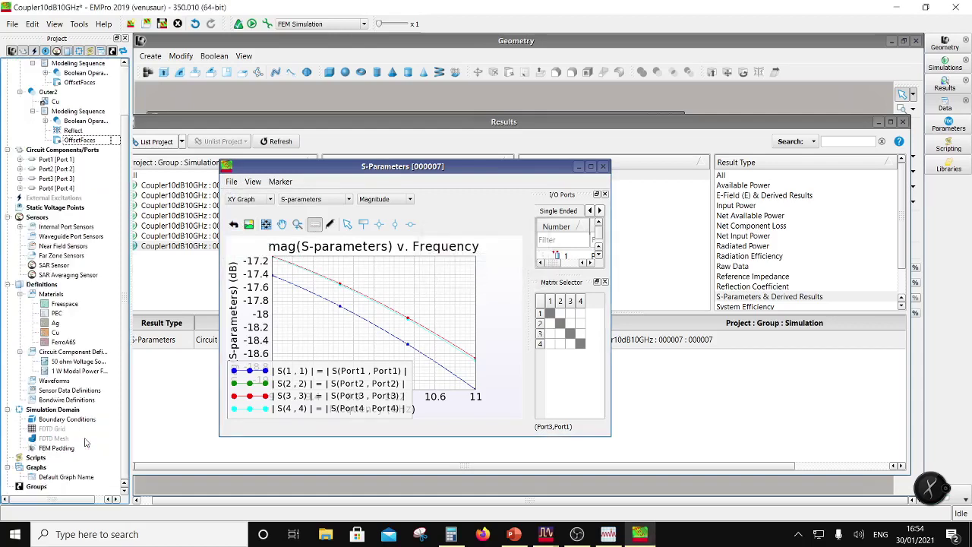
Step: Open the saved project graph, examine its S-parameter magnitude curves, and close it
double_click(48, 479)
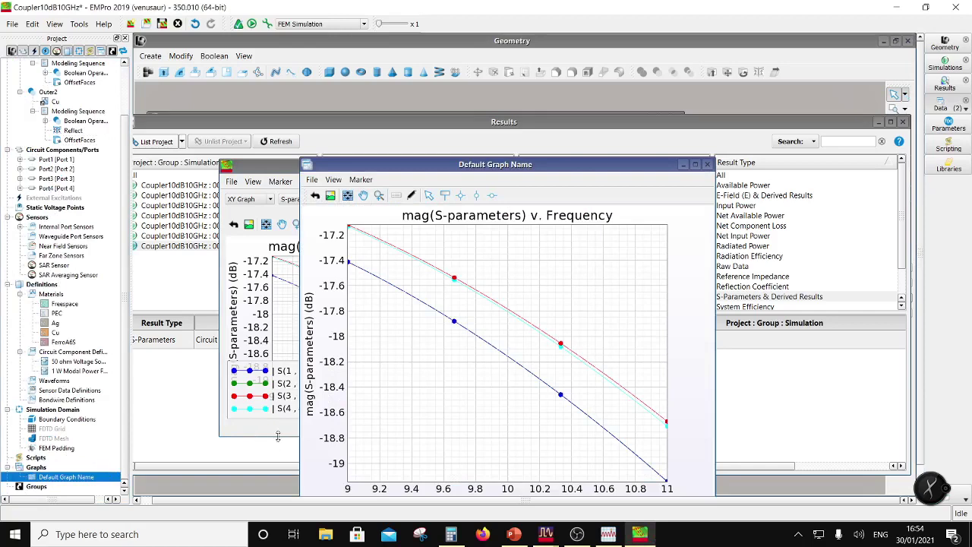
left_click_drag(525, 172, 464, 130)
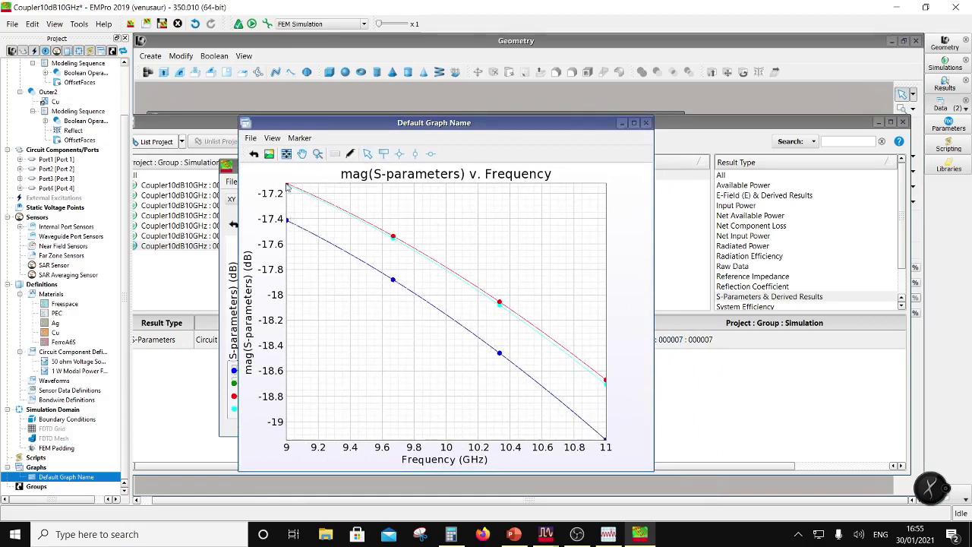
left_click_drag(381, 126, 322, 207)
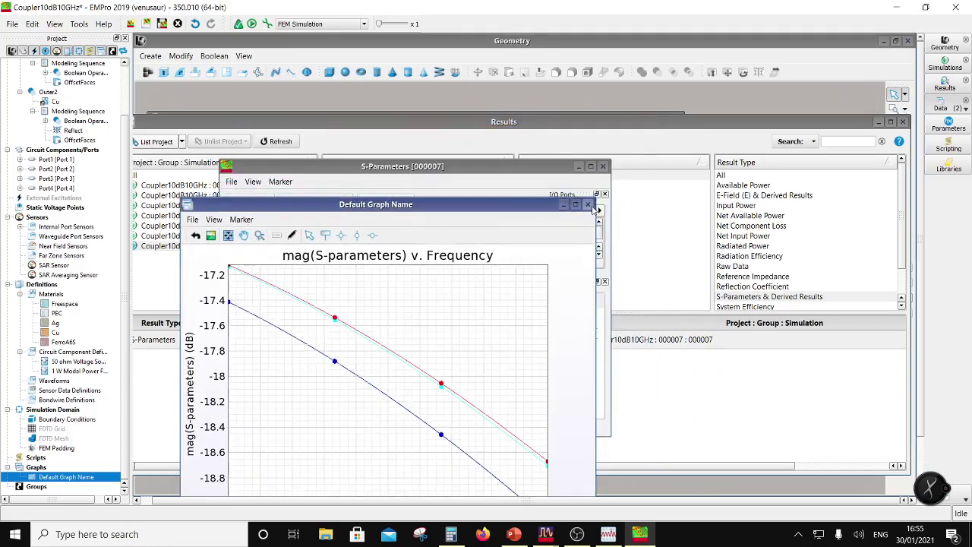
left_click(589, 204)
Step: Remove the reflection curves from the simulation 000007 plot and display only S(1,3)
left_click(560, 313)
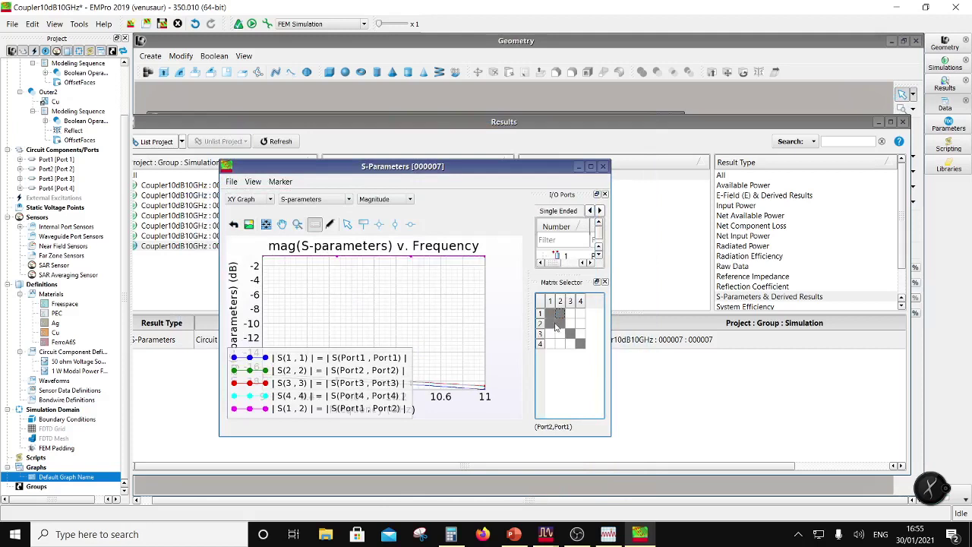
left_click(551, 322)
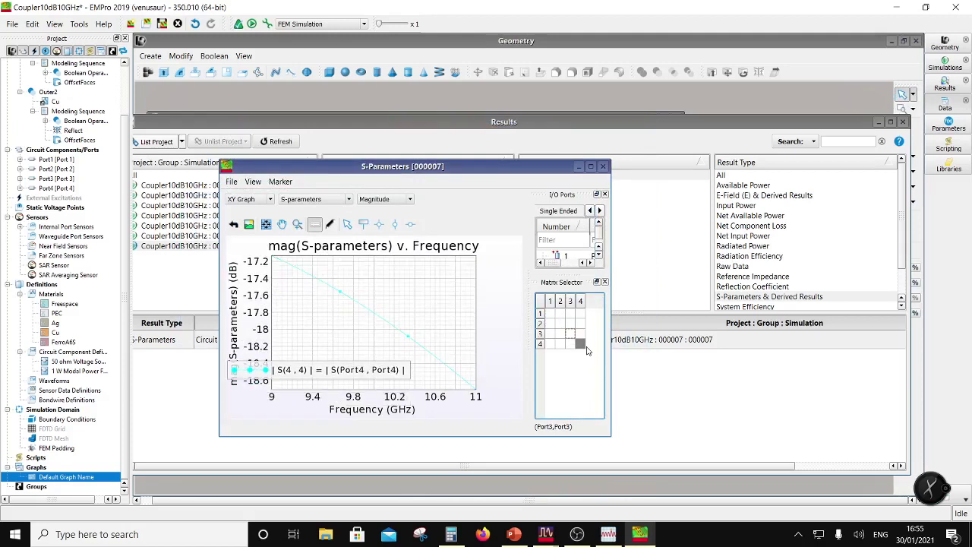
left_click(580, 344)
left_click(570, 313)
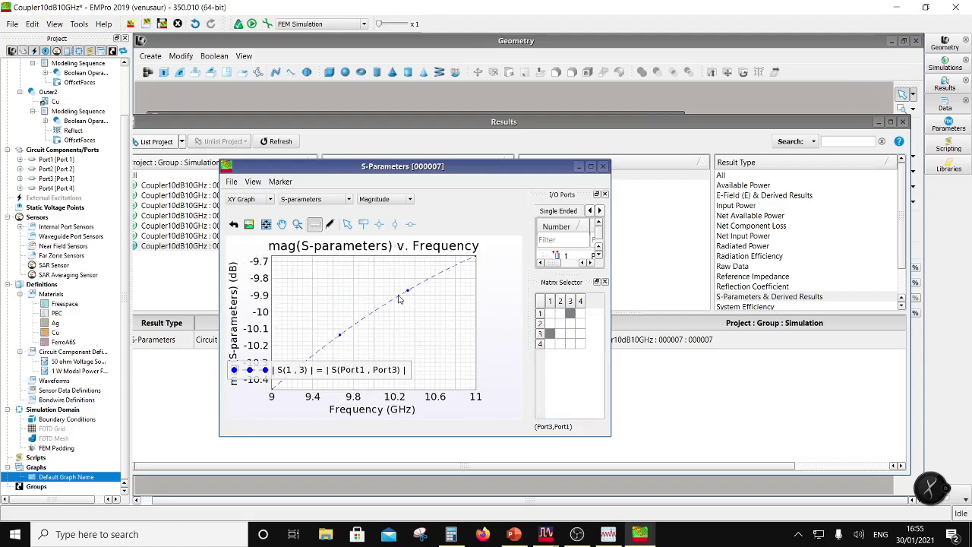
Step: Enlarge the S-Parameters window and review the graph, axes and plot properties
left_click(331, 225)
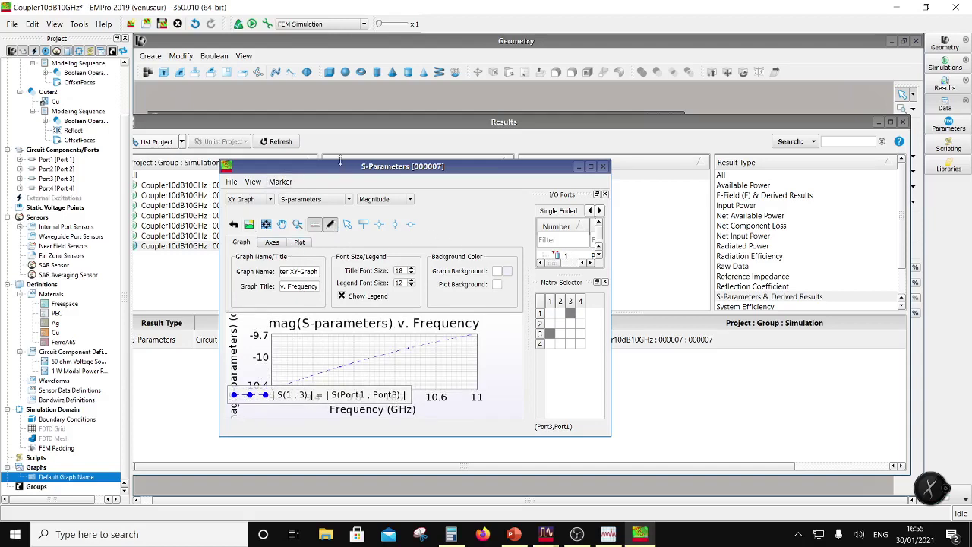
left_click_drag(341, 160, 341, 100)
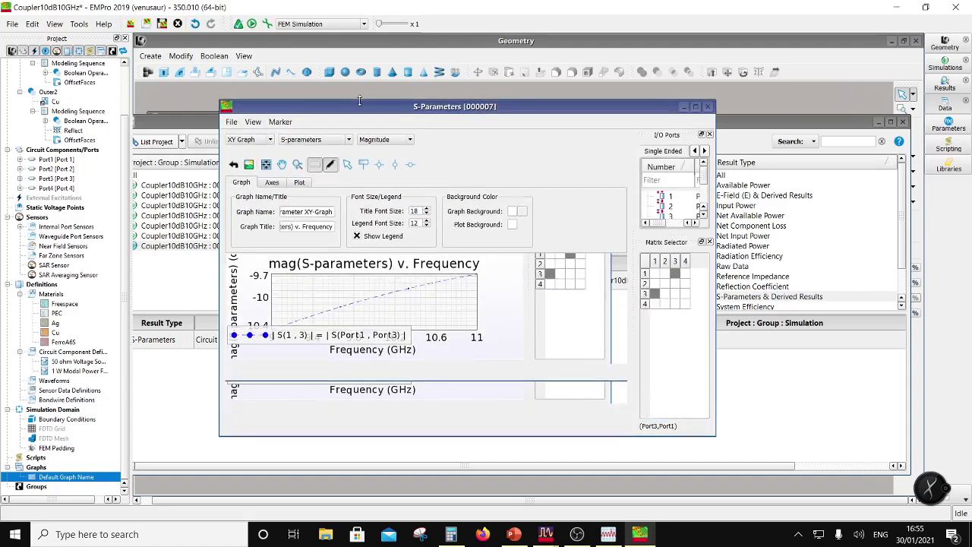
left_click(272, 181)
left_click(242, 181)
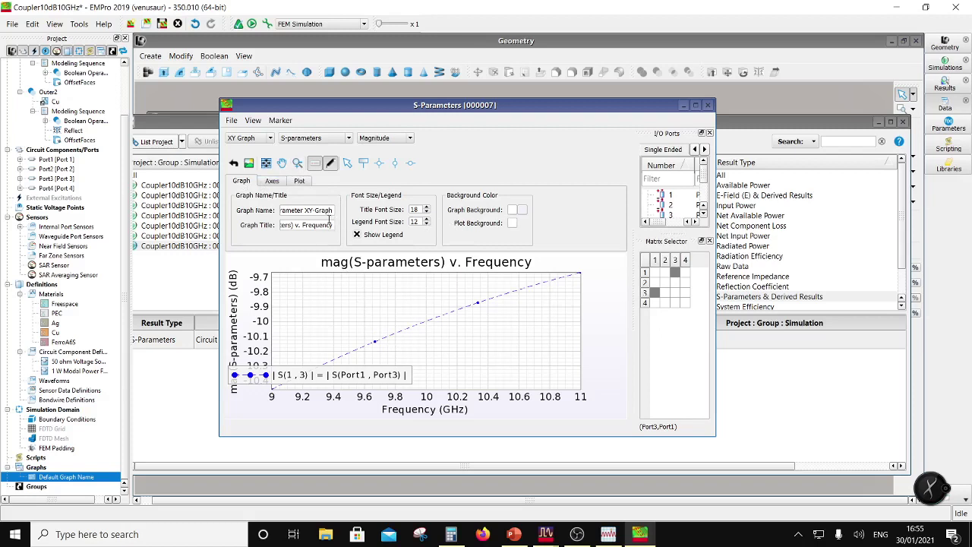
left_click(273, 182)
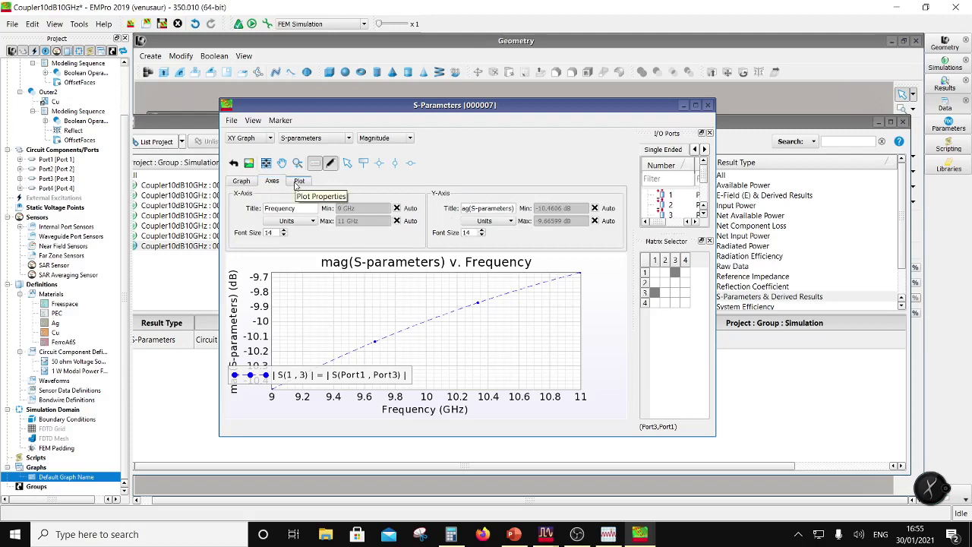
left_click(298, 183)
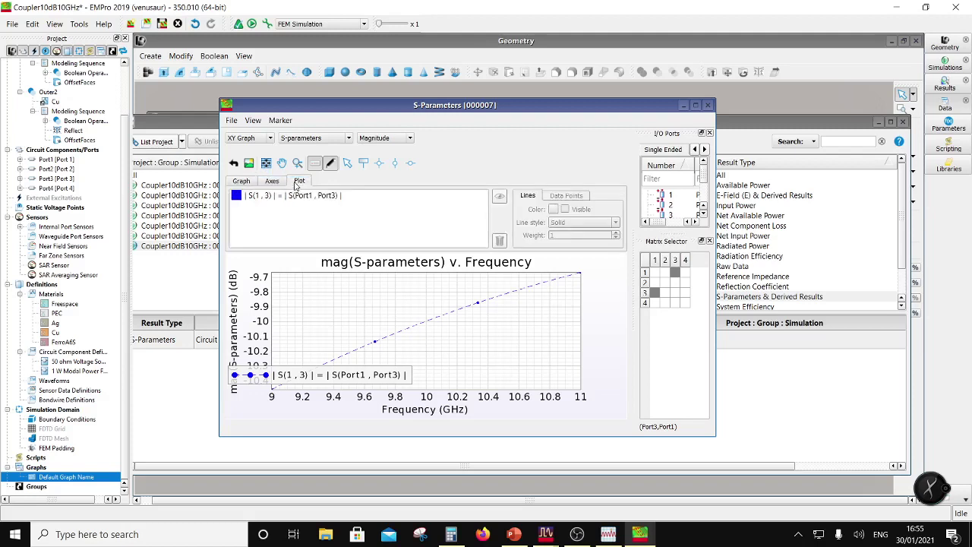
Step: Set the S(1,3) curve to a solid line style with weight 3
left_click(335, 196)
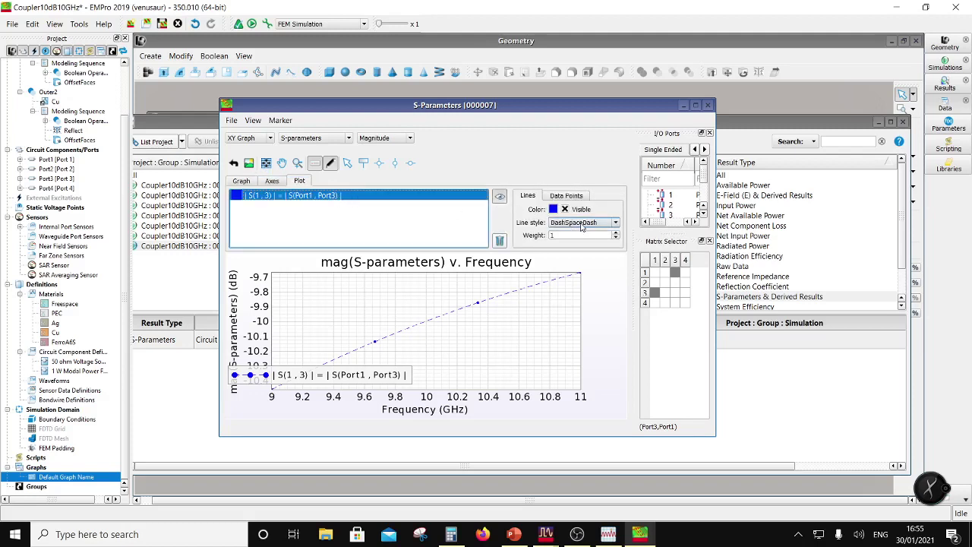
left_click(582, 222)
left_click(576, 230)
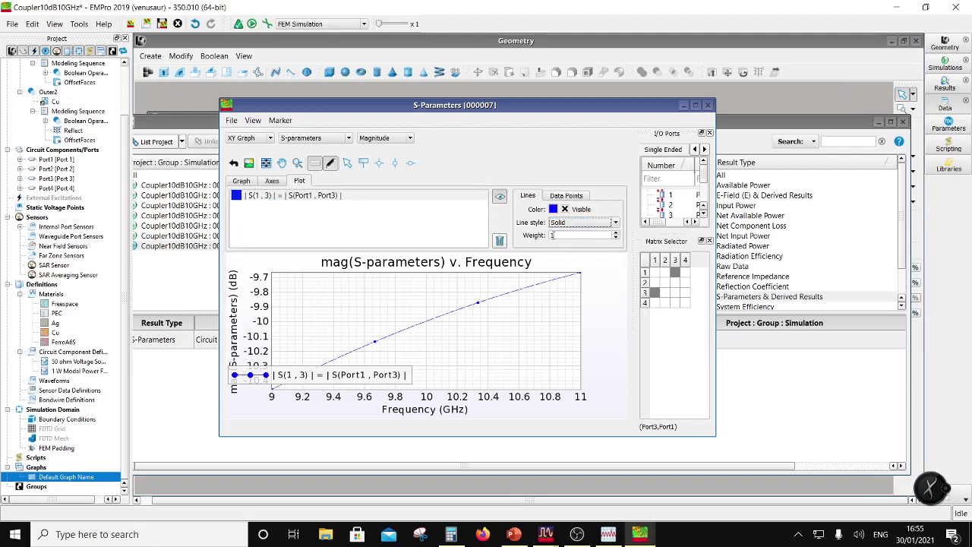
left_click(617, 236)
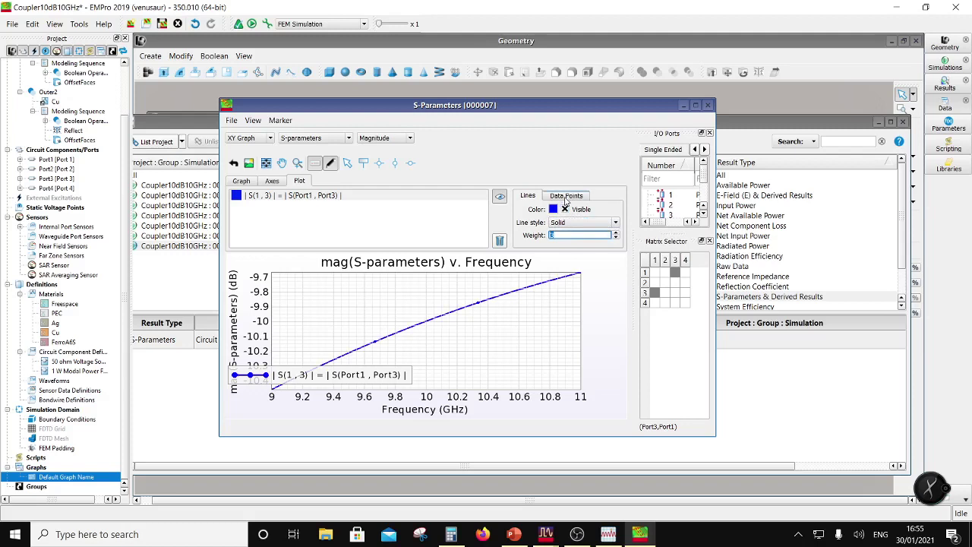
left_click(600, 288)
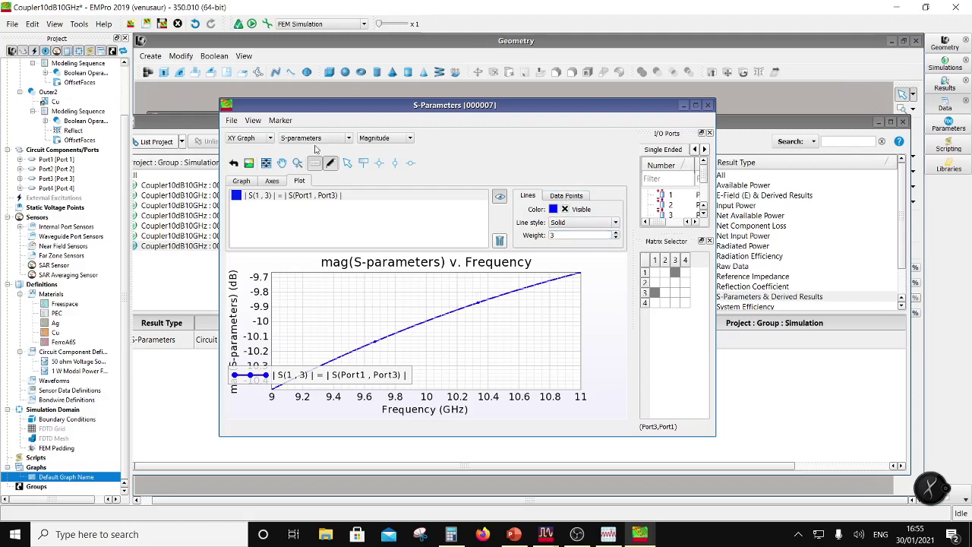
Step: Hide the plot properties and save the S(1,3) plot to a newly created project graph
left_click(232, 122)
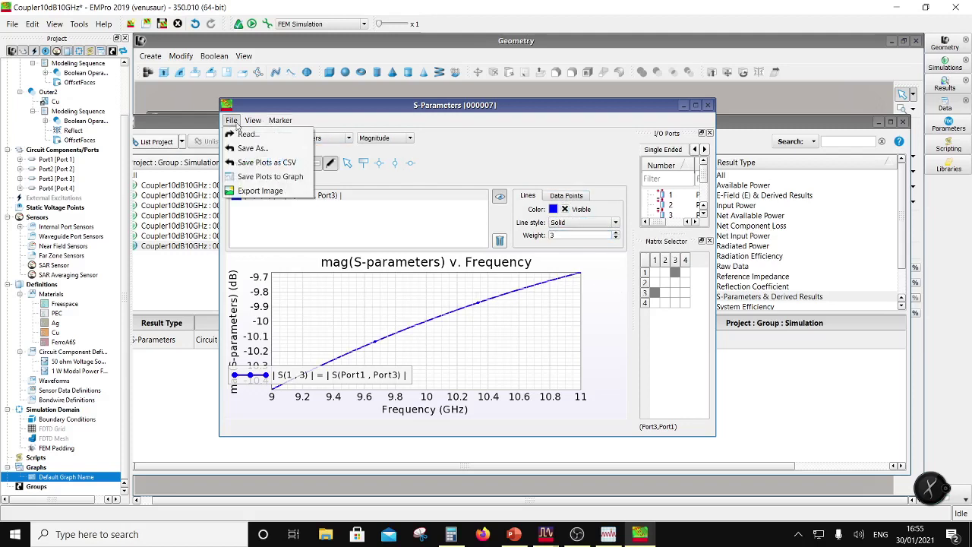
left_click(486, 152)
left_click(316, 163)
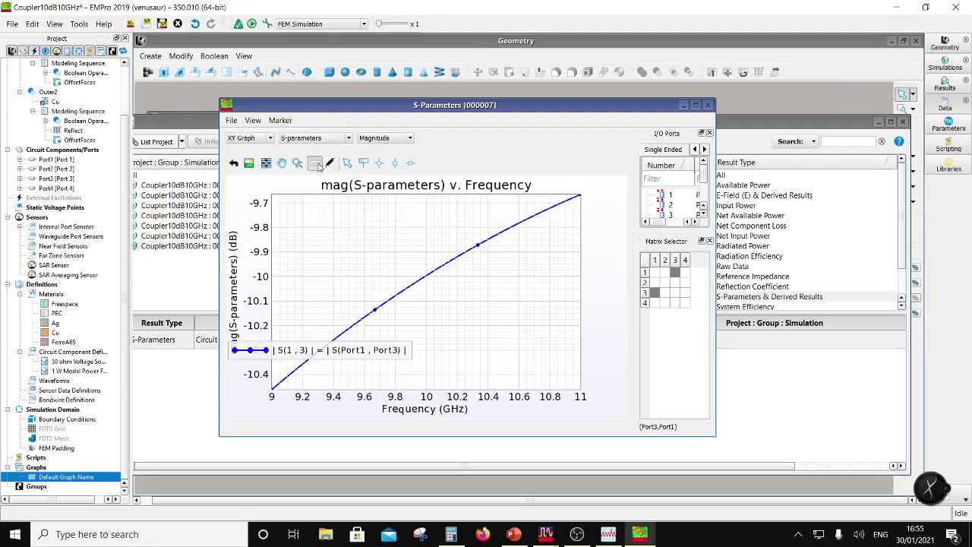
left_click(231, 120)
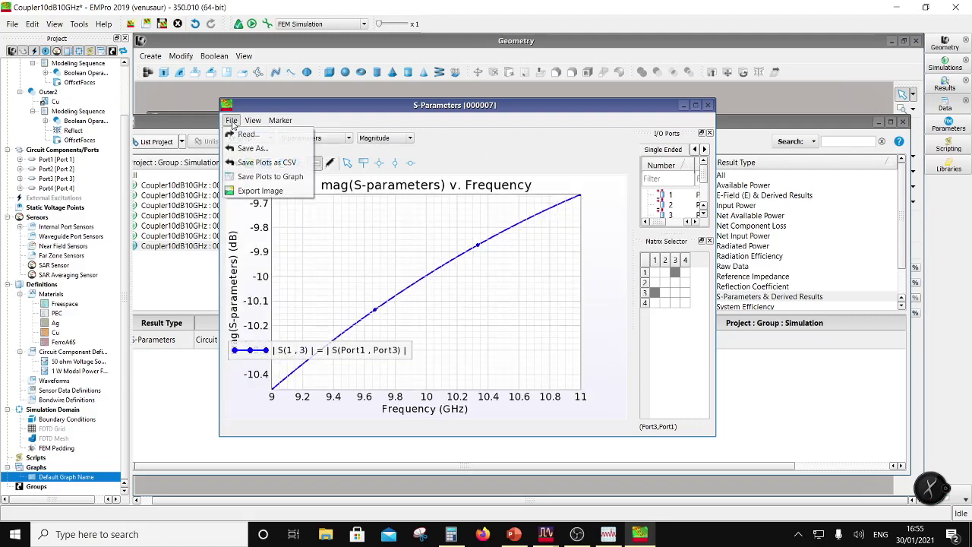
left_click(274, 177)
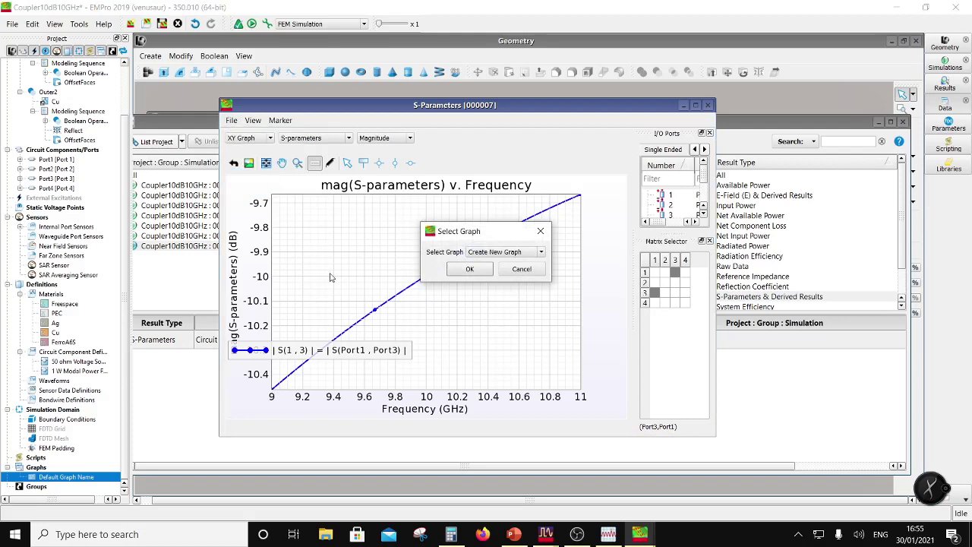
left_click(491, 271)
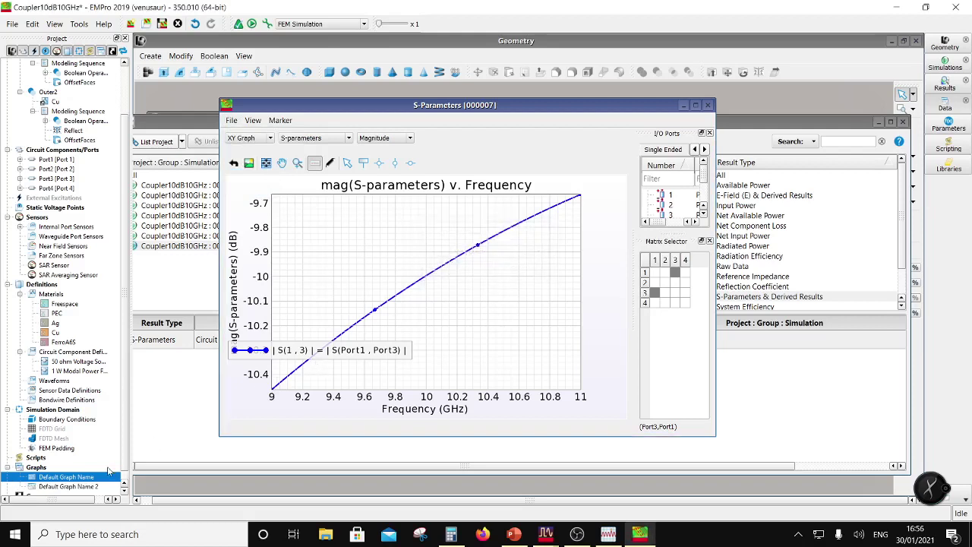
left_click(76, 486)
Step: Add S(4,4) to the plot as a solid red curve of weight 3, and move the legend clear of both curves
left_click_drag(330, 363, 523, 379)
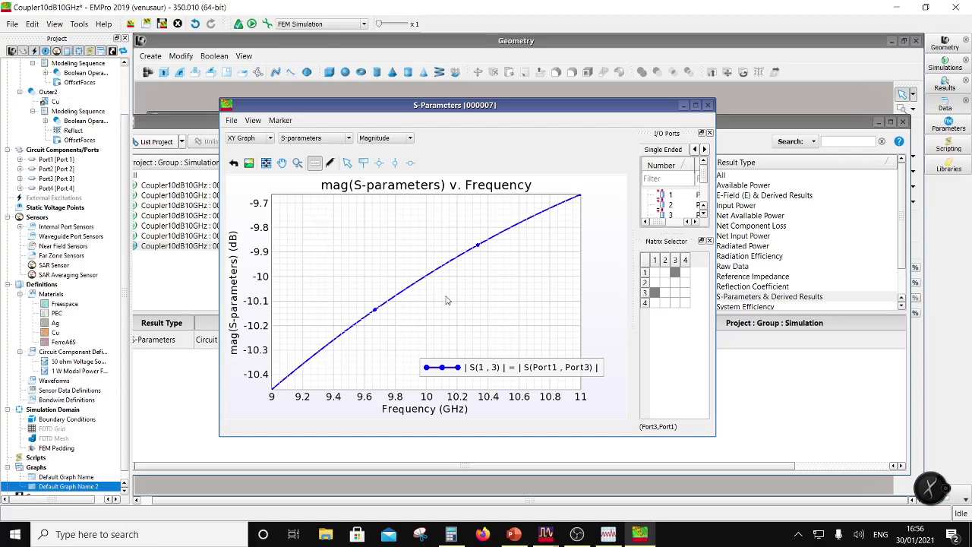
left_click(686, 302)
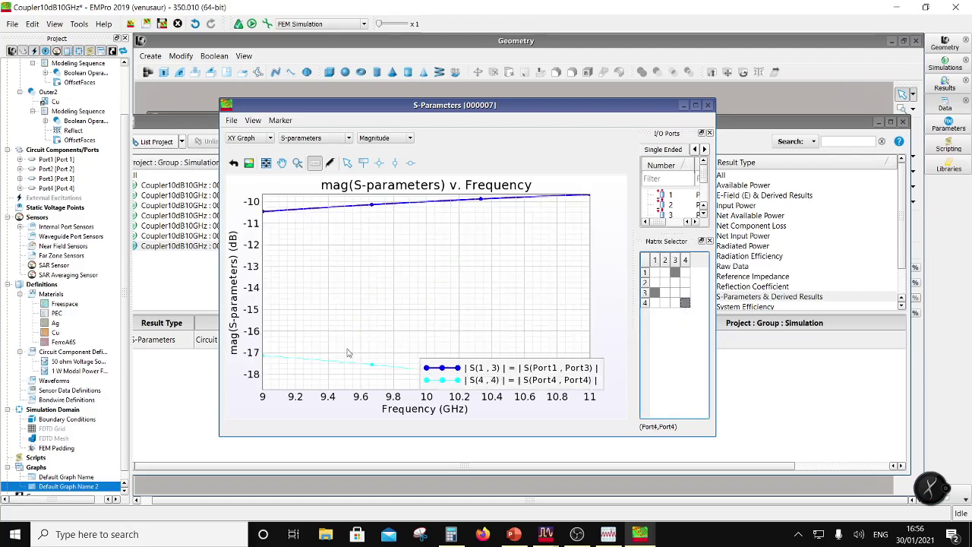
left_click(330, 163)
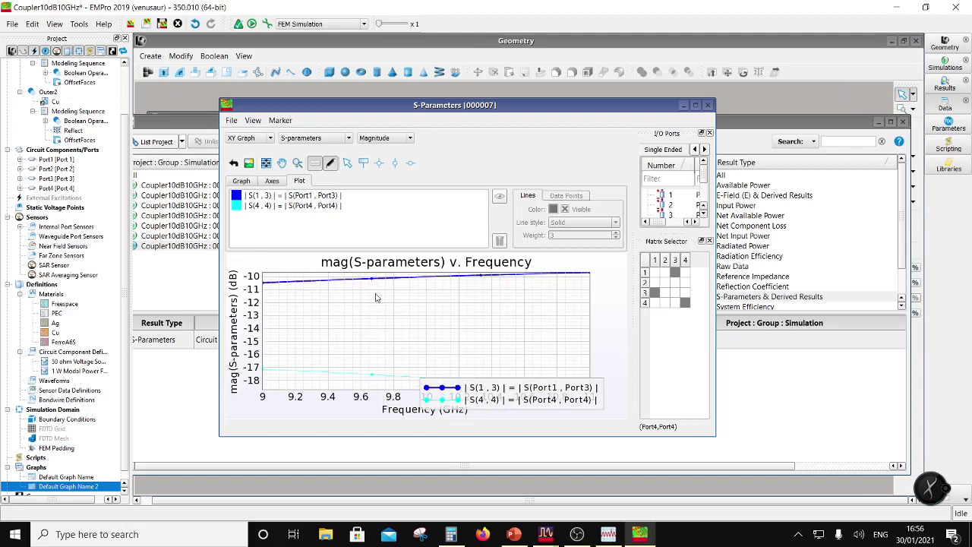
left_click(286, 205)
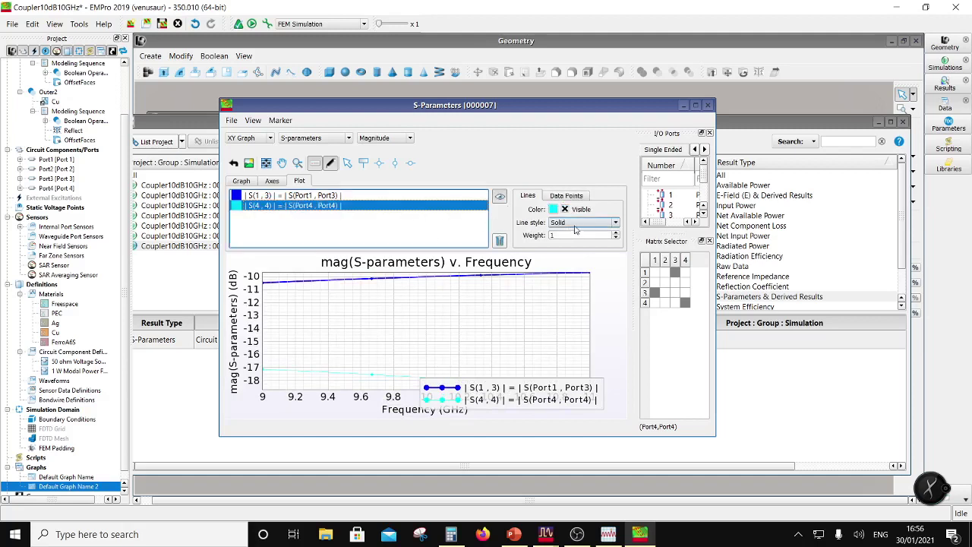
left_click(616, 223)
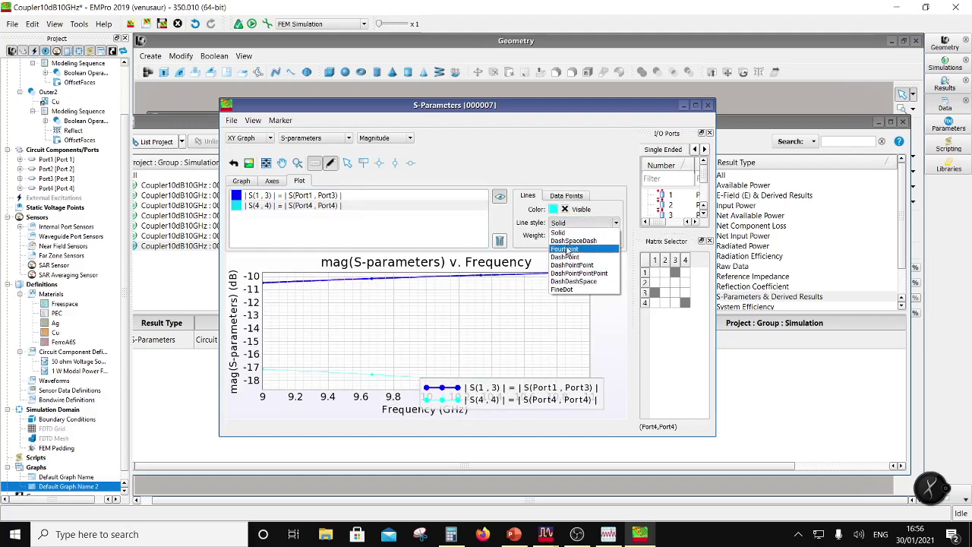
left_click(568, 241)
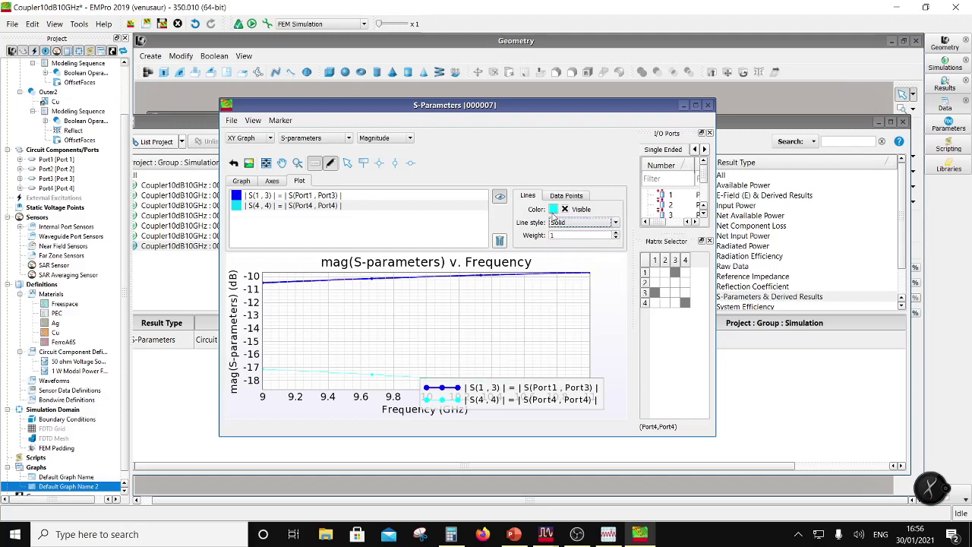
left_click(554, 209)
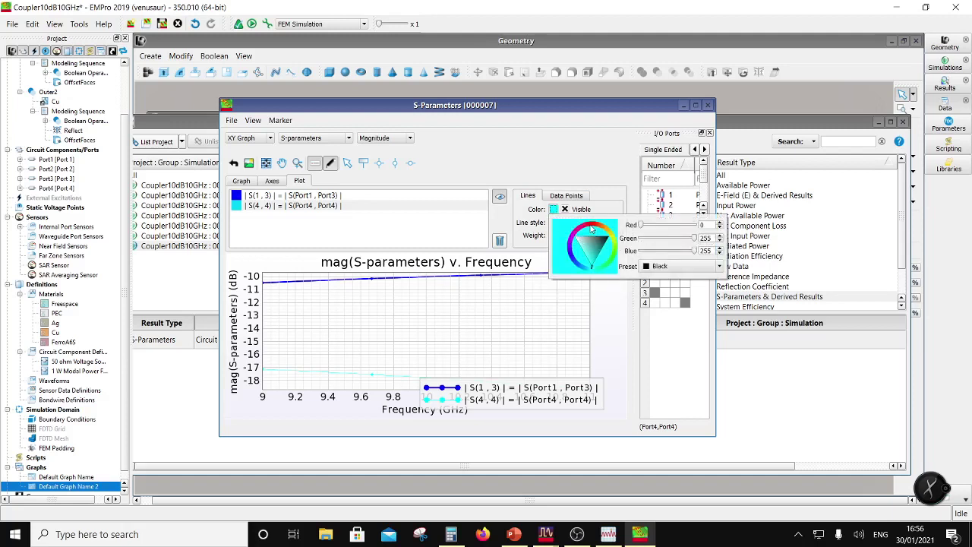
left_click(592, 228)
left_click(614, 184)
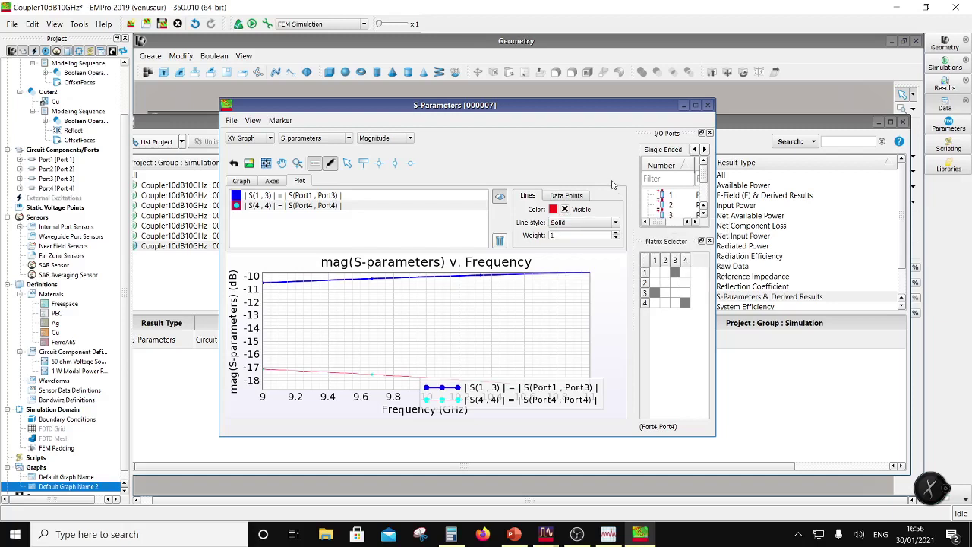
left_click(617, 232)
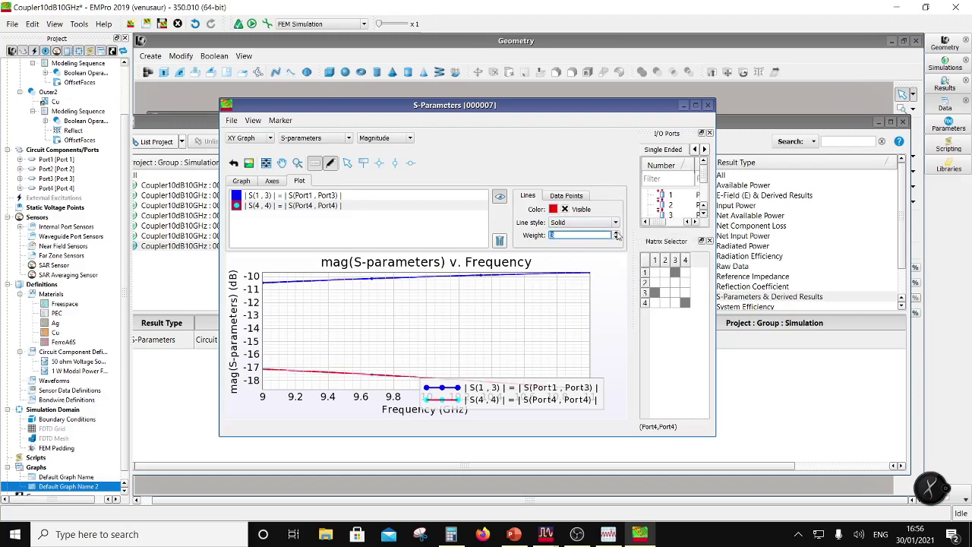
type("3")
left_click_drag(519, 398, 514, 332)
Step: Save the S(1,3) and S(4,4) plots to another new project graph, and open the saved Default Graph Name 2
left_click(231, 120)
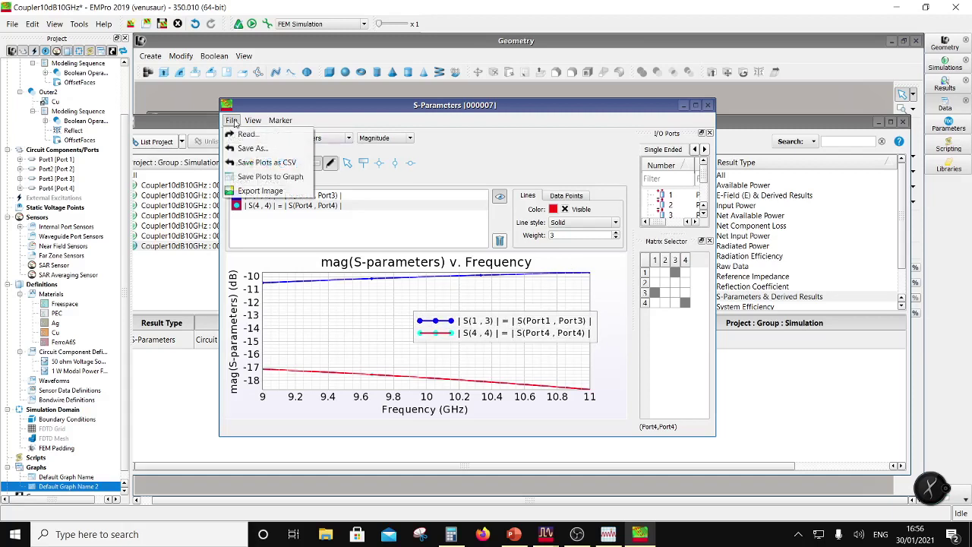
left_click(262, 177)
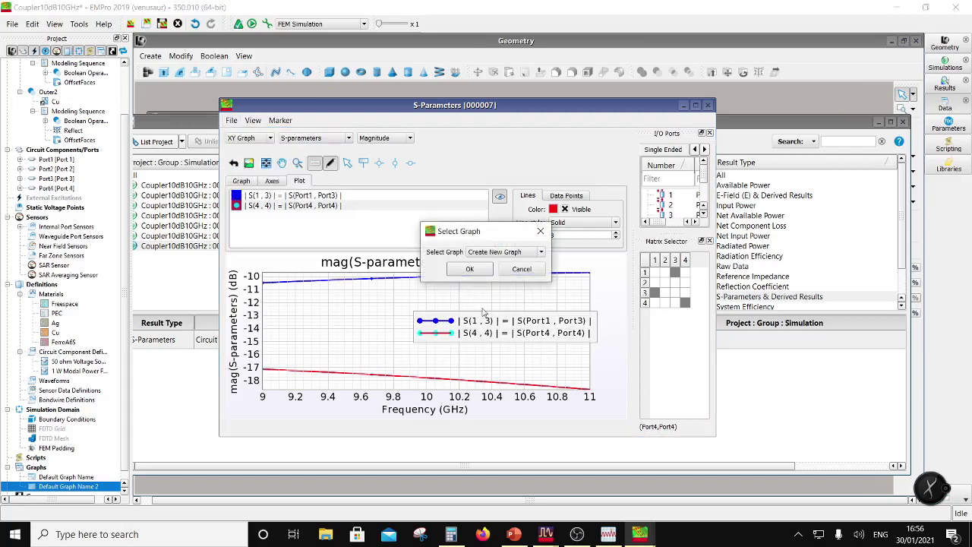
left_click(471, 283)
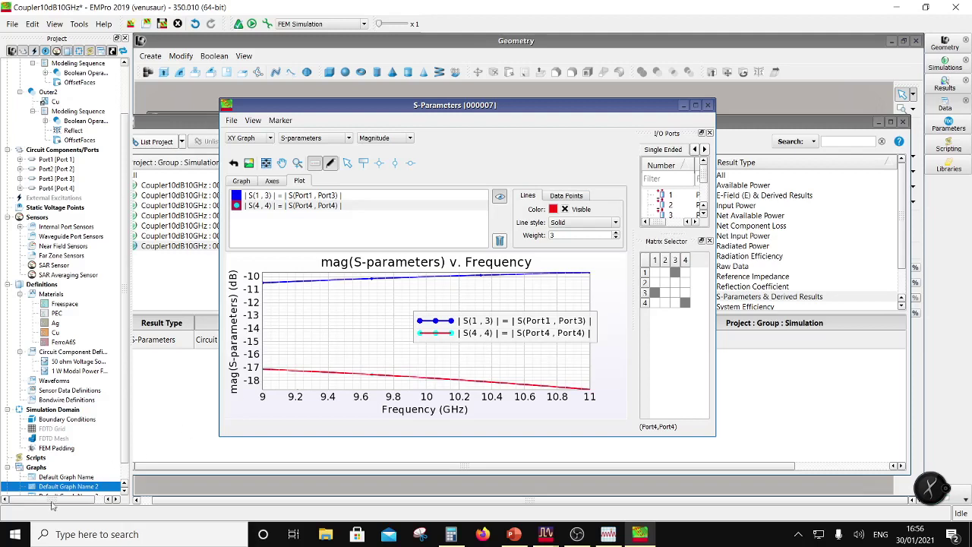
scroll(107, 456, "down", 1)
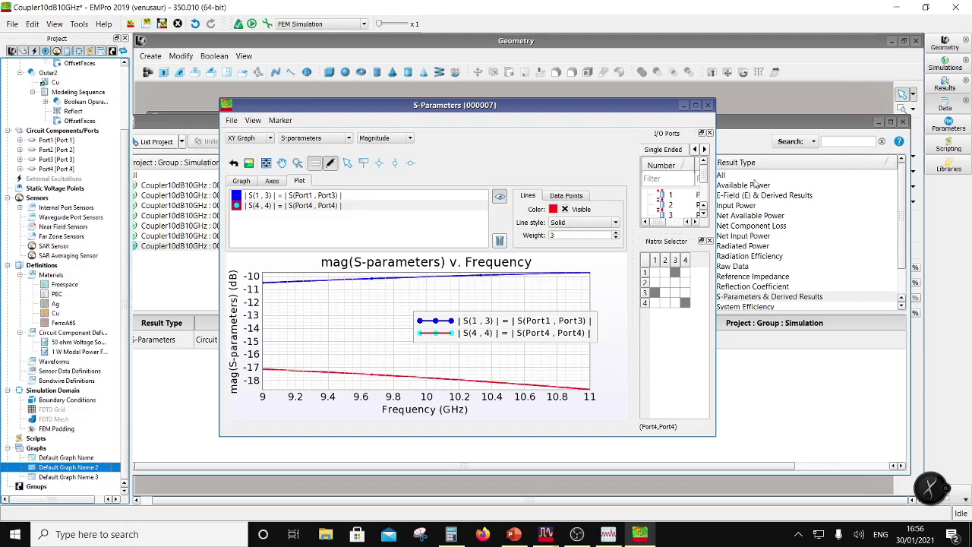
left_click(708, 106)
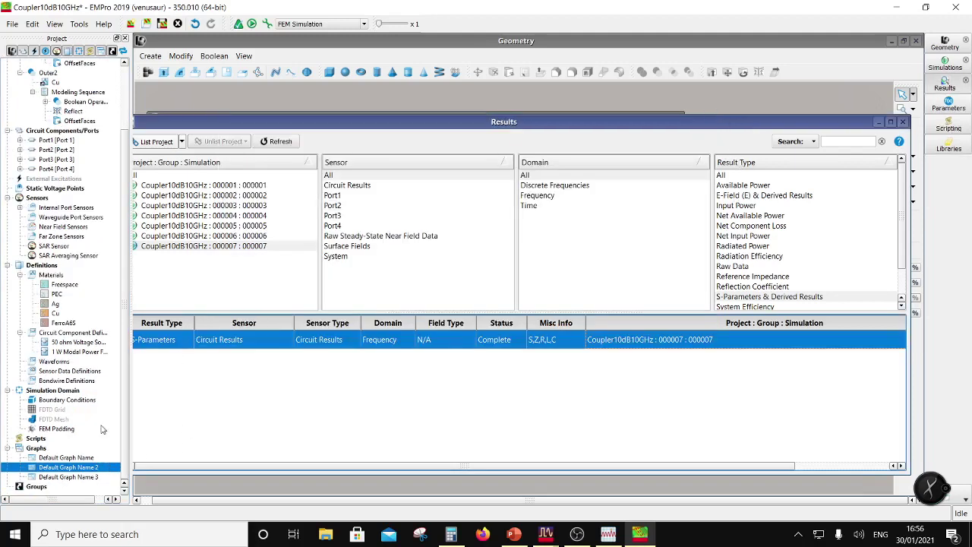
double_click(75, 458)
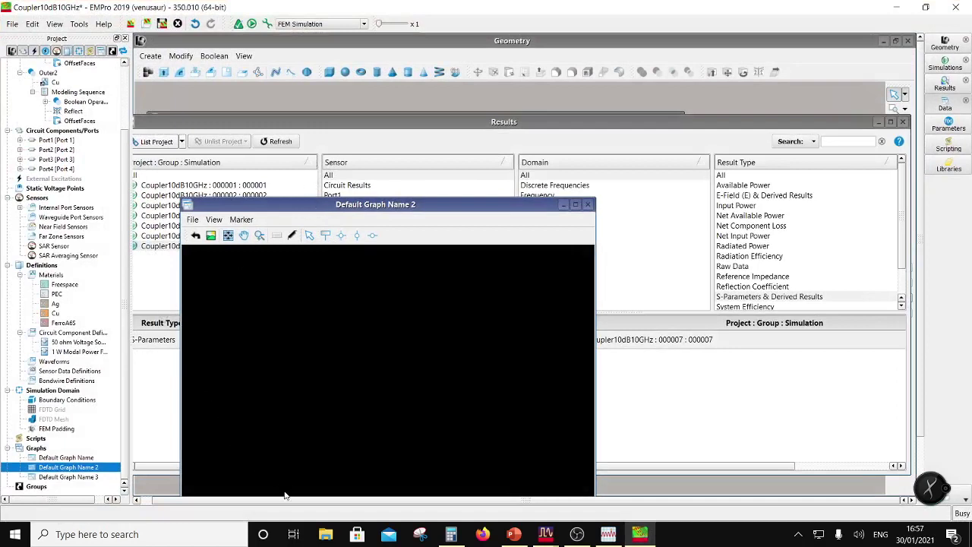
left_click(577, 534)
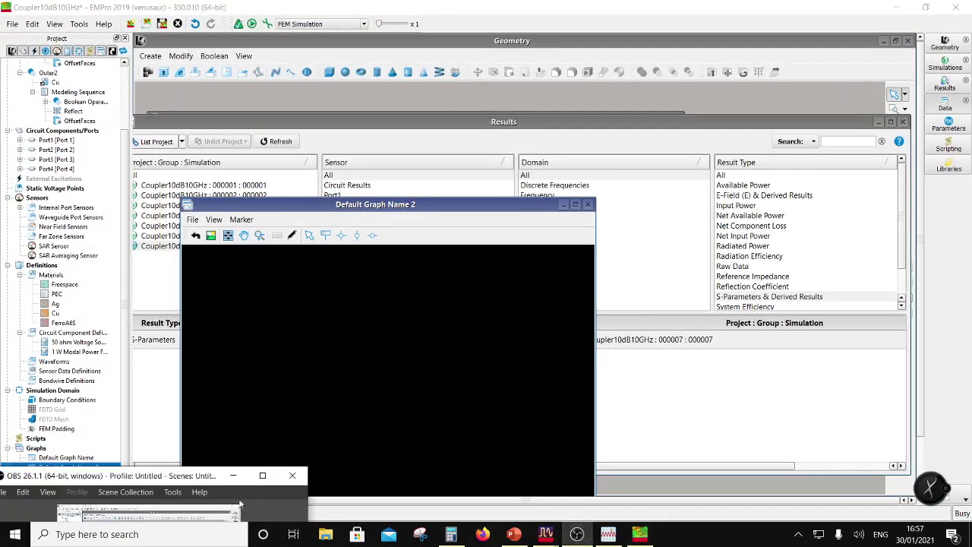
left_click_drag(155, 483, 158, 514)
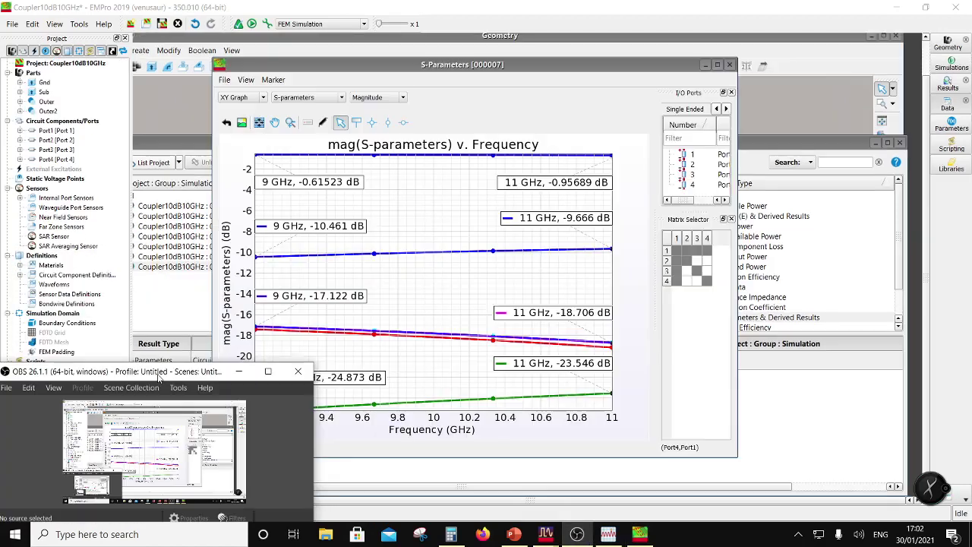
left_click_drag(130, 373, 114, 459)
left_click(312, 183)
mouse_move(412, 74)
left_mouse_down()
mouse_move(433, 125)
mouse_move(434, 110)
left_mouse_up()
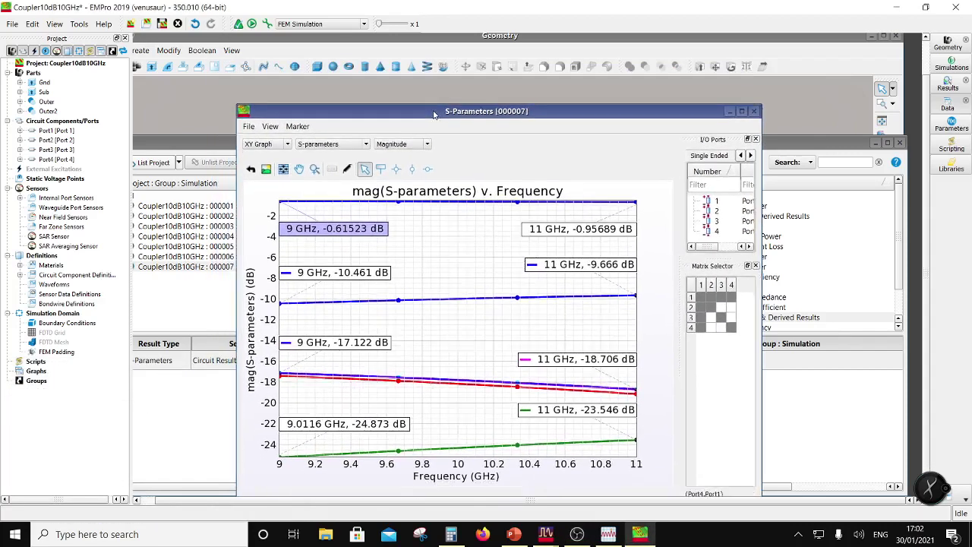
Step: Close the S-parameter plot and load the surface-sensor E-field results of simulation 000007 in the geometry view
left_click(311, 186)
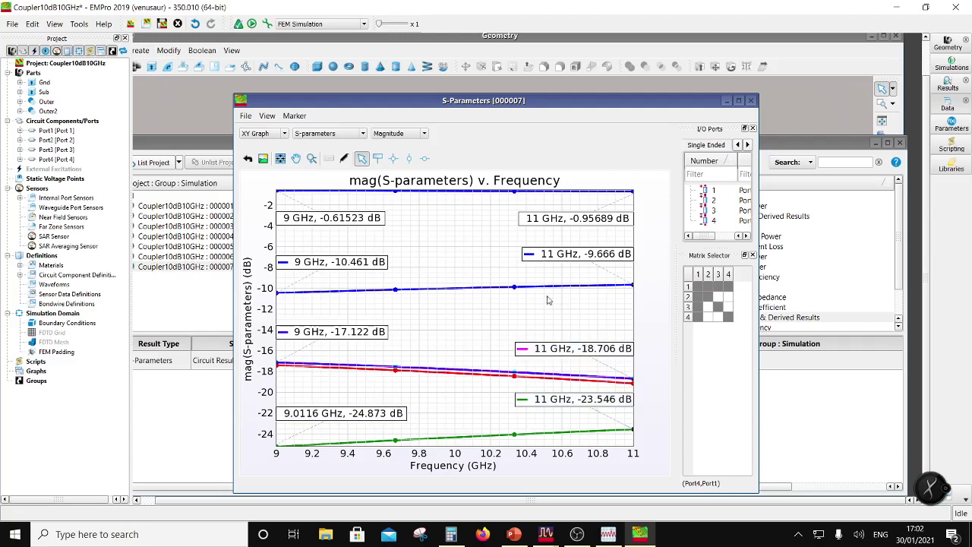
left_click(752, 101)
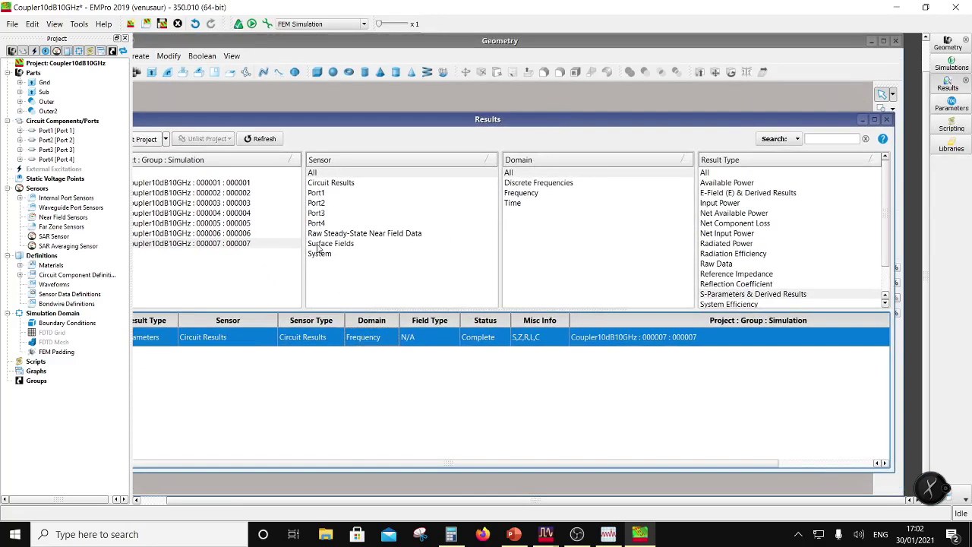
left_click(321, 244)
left_click(730, 183)
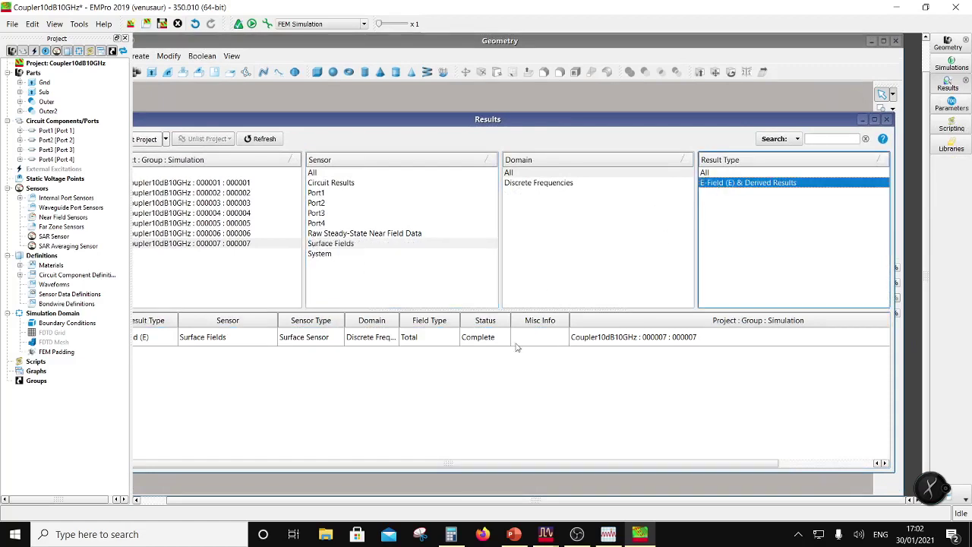
double_click(460, 343)
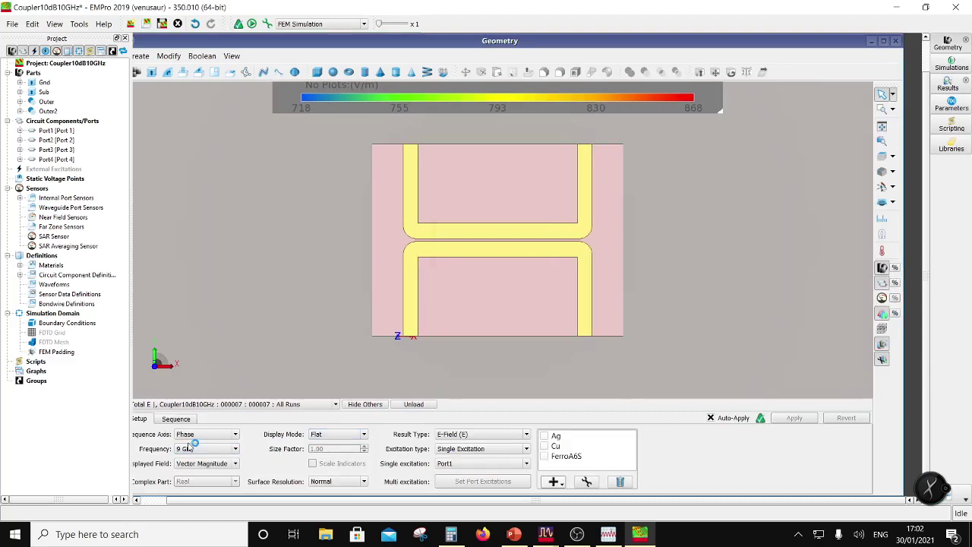
Step: Set the field display to Surface Current Density (Js) at 10.3333 GHz
left_click(524, 435)
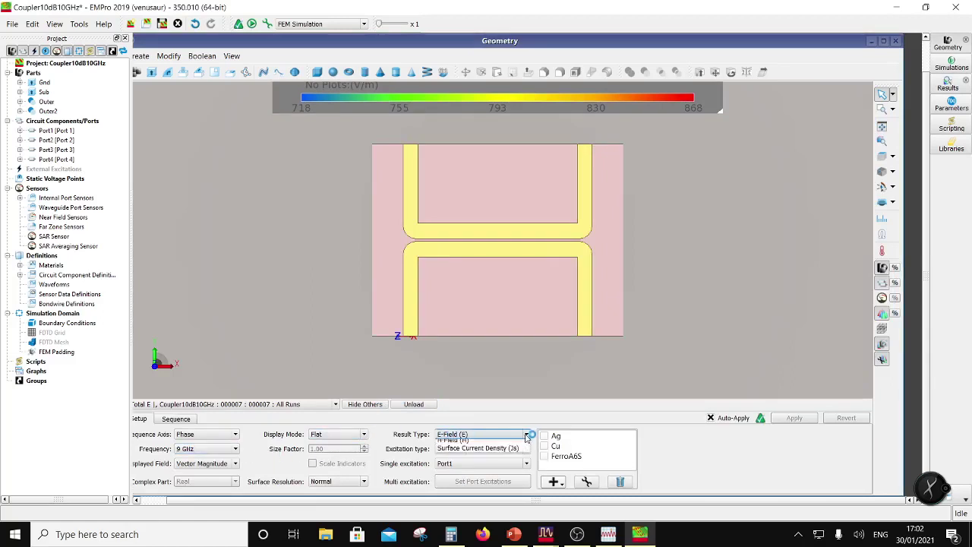
left_click(494, 461)
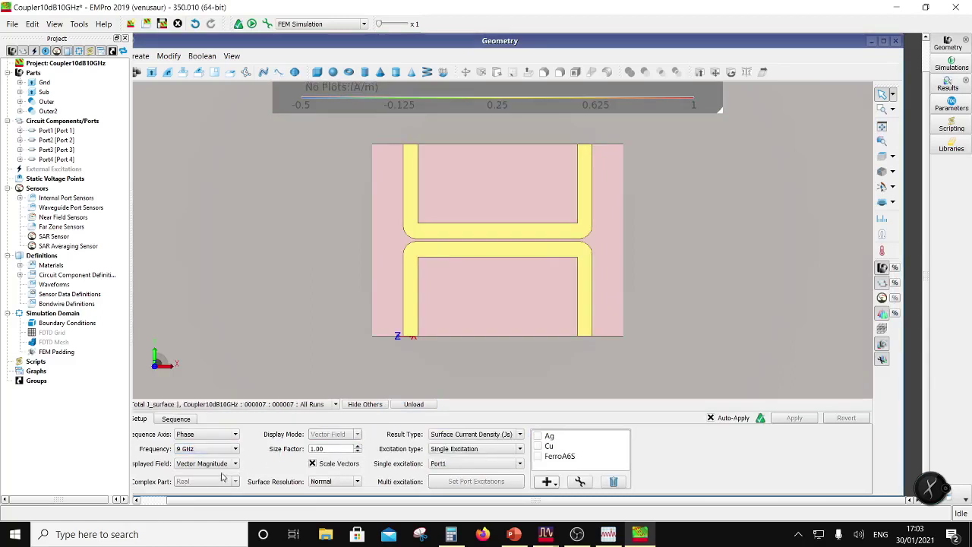
left_click(207, 449)
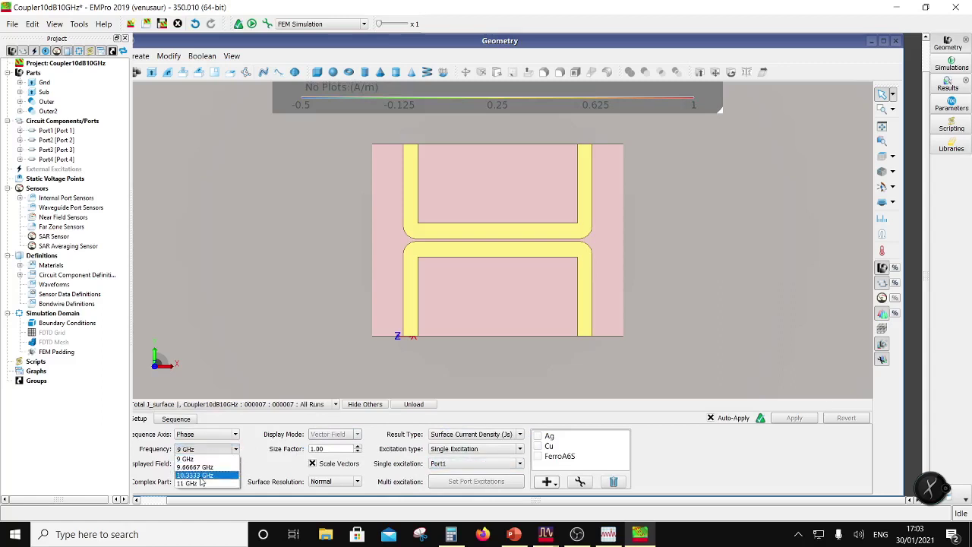
left_click(201, 476)
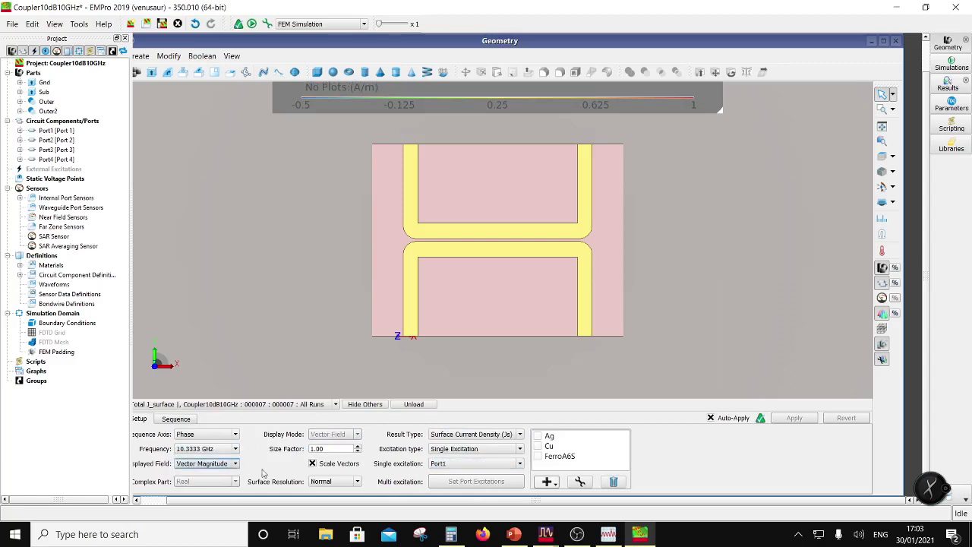
Step: Turn off the automatic range of the field's colour scale and set its maximum to 0.5 A/m
left_click(173, 420)
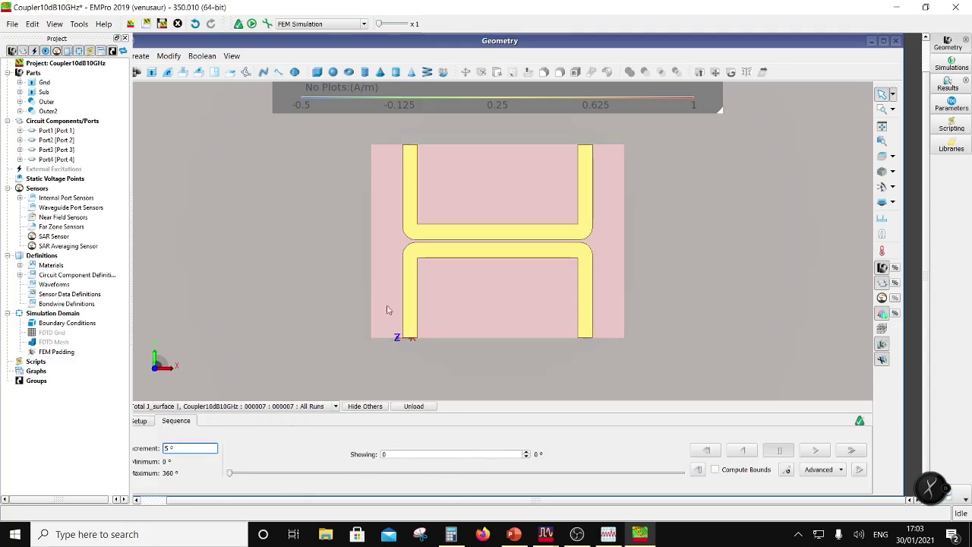
right_click(688, 100)
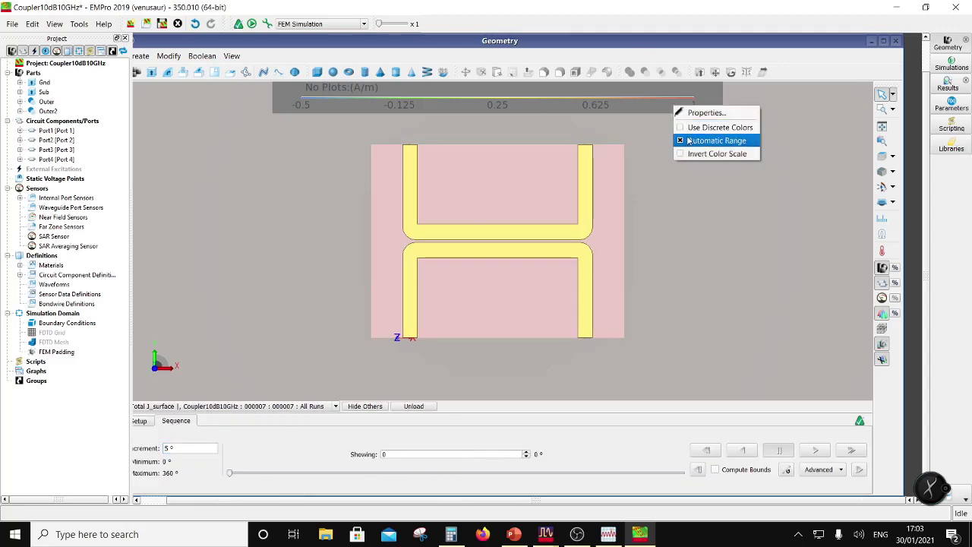
left_click(687, 140)
right_click(679, 108)
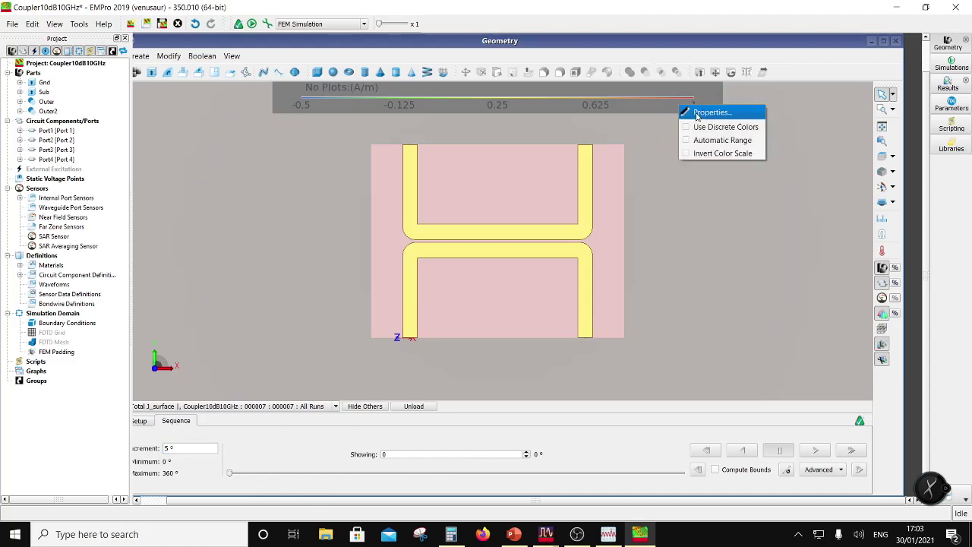
left_click(690, 108)
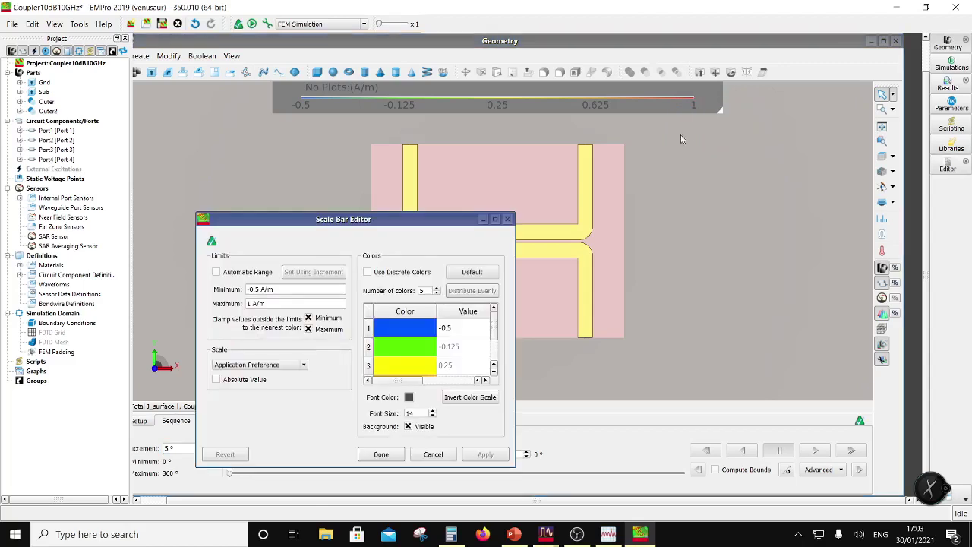
double_click(250, 303)
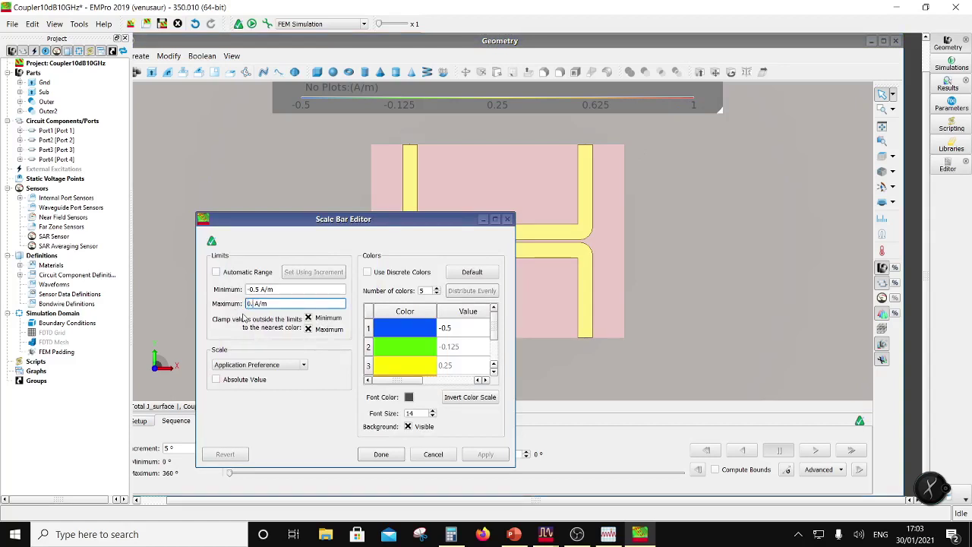
type("0.5")
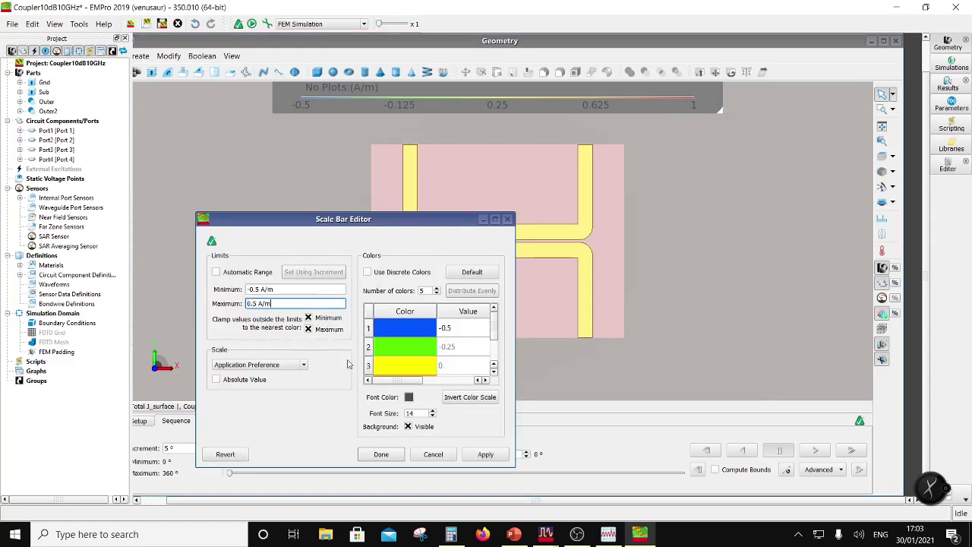
left_click(487, 454)
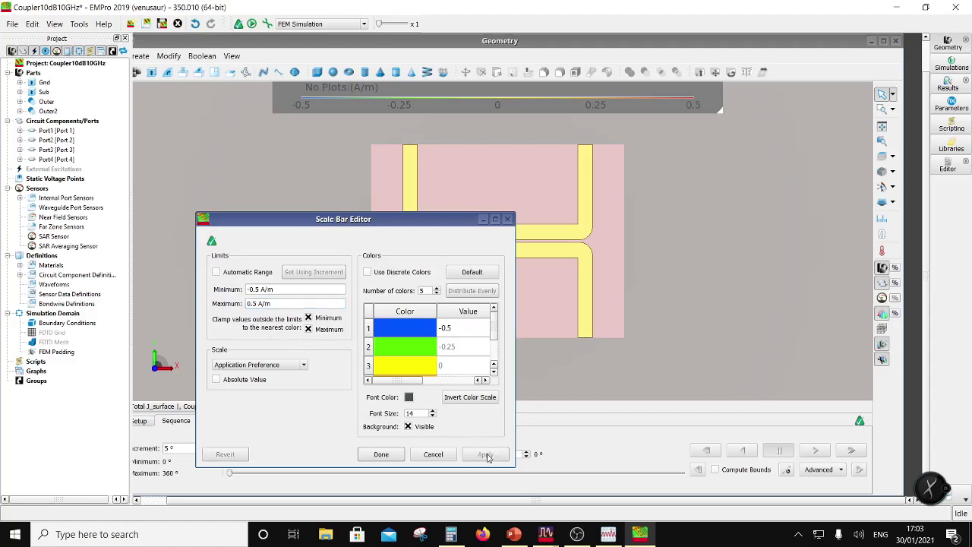
left_click(395, 455)
Step: Play the phase sequence of the surface current, view the coupler at a tilt, and pause the playback
left_click(820, 469)
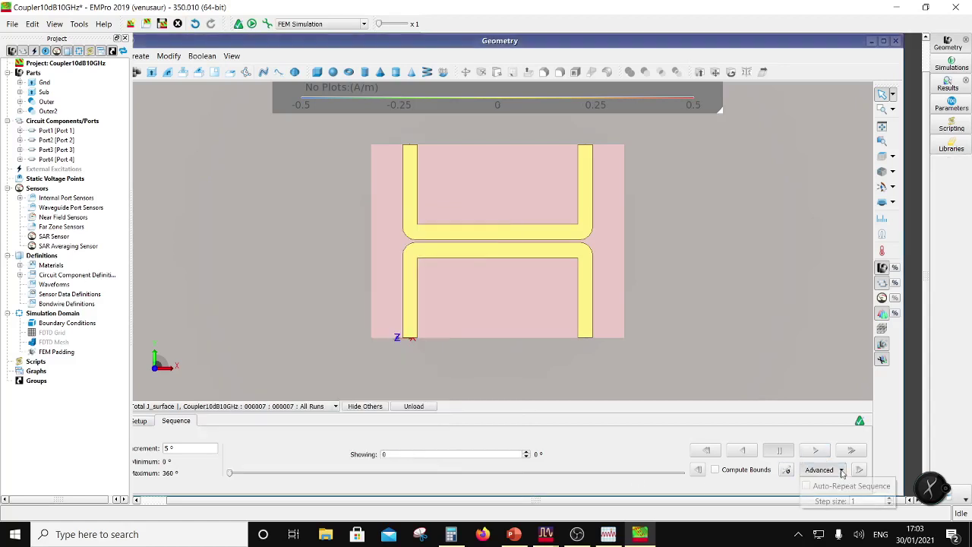
left_click(814, 453)
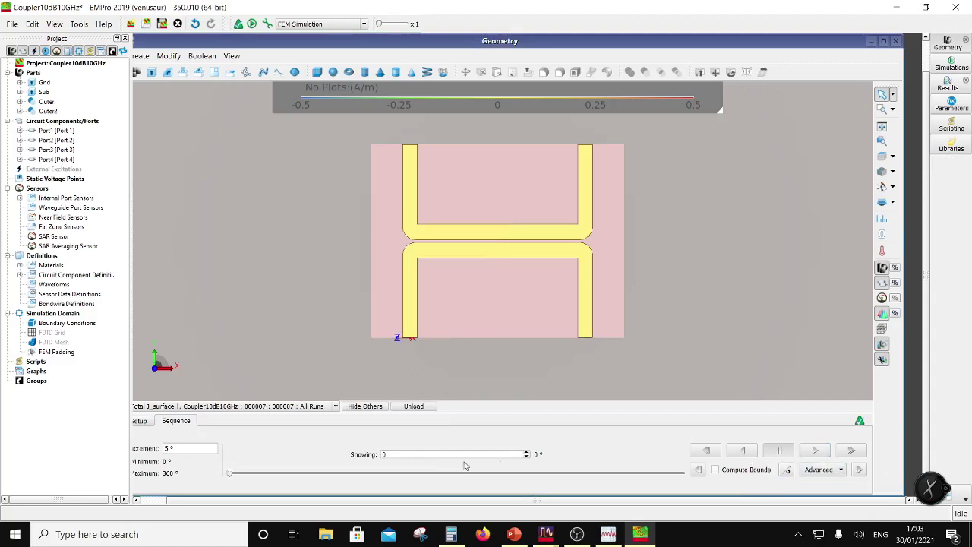
left_click(815, 451)
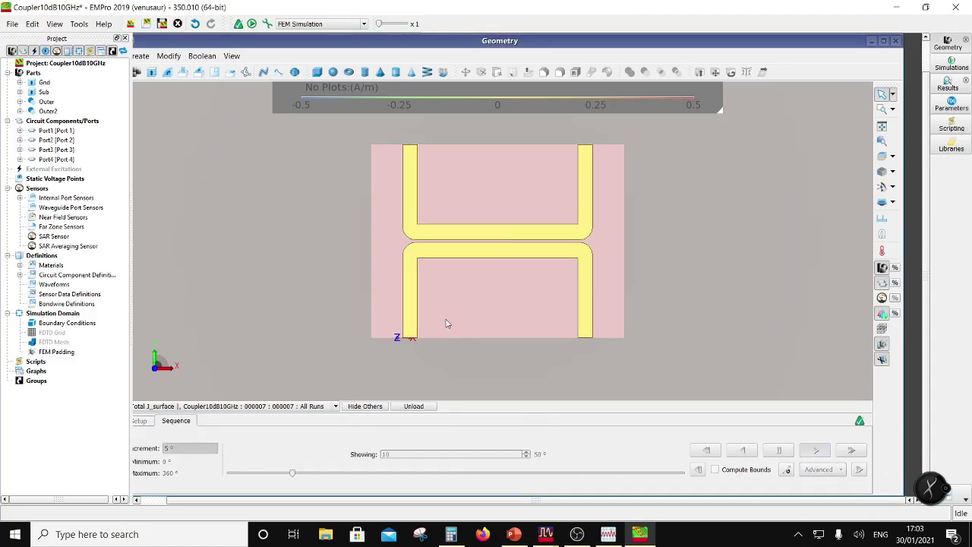
middle_click_drag(460, 359, 362, 336)
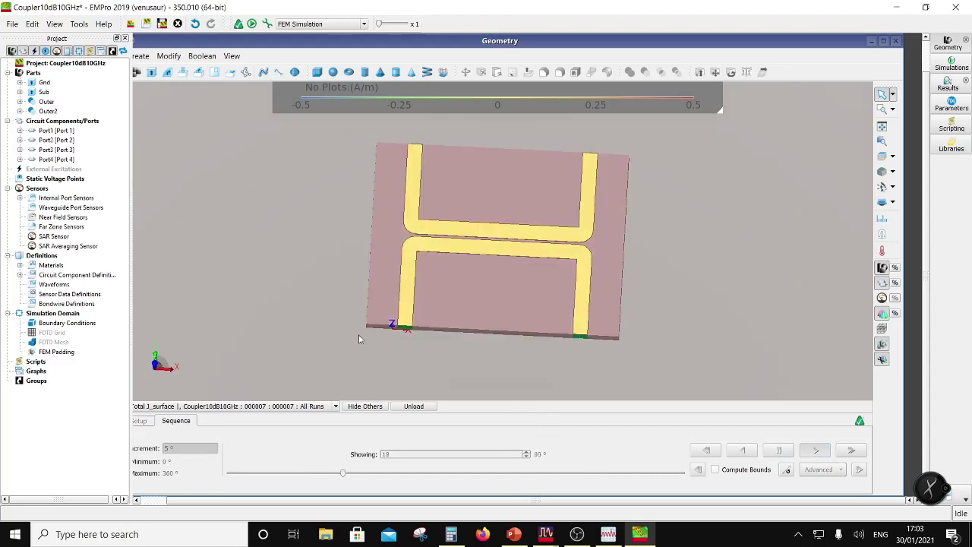
middle_click_drag(478, 318, 473, 306)
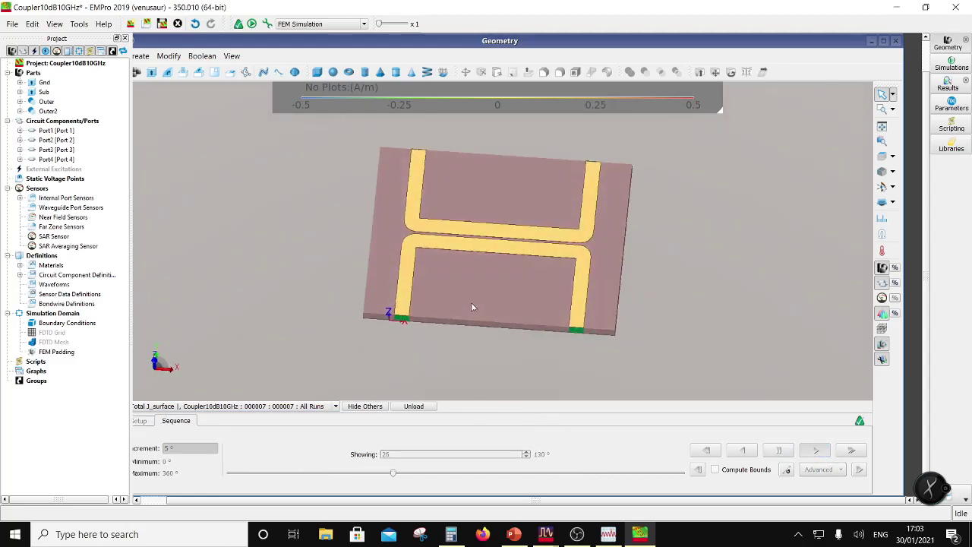
left_click(779, 450)
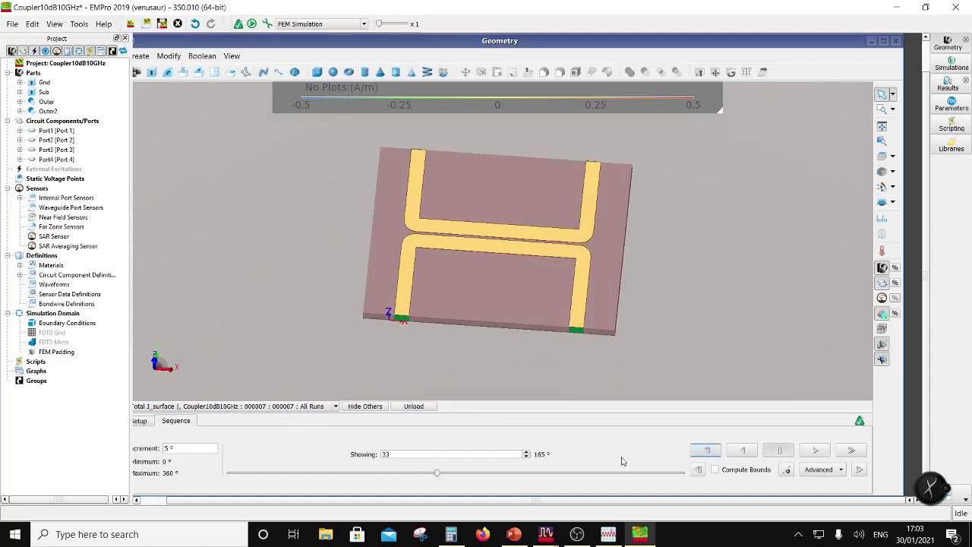
Step: Display the surface current density on the Ag and Cu materials
left_click(141, 420)
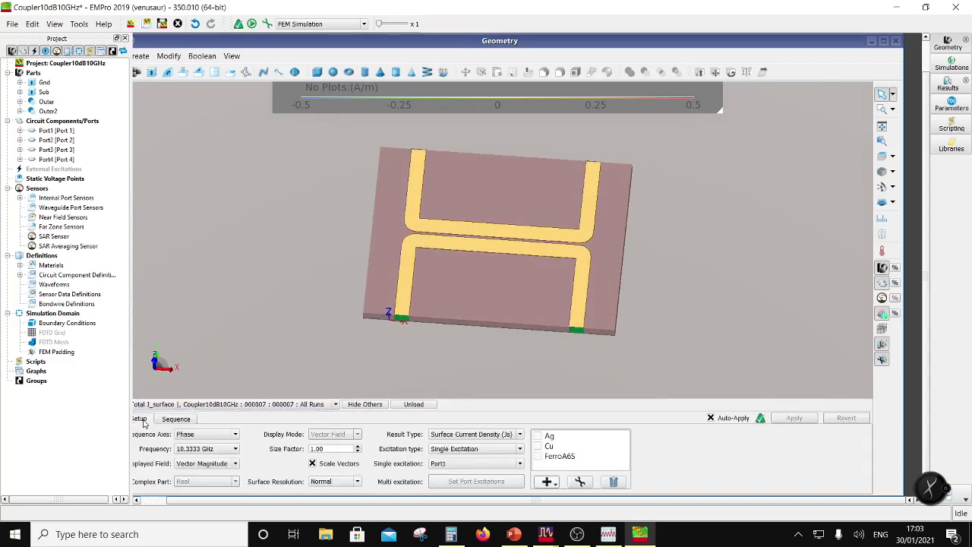
left_click(538, 436)
left_click(538, 446)
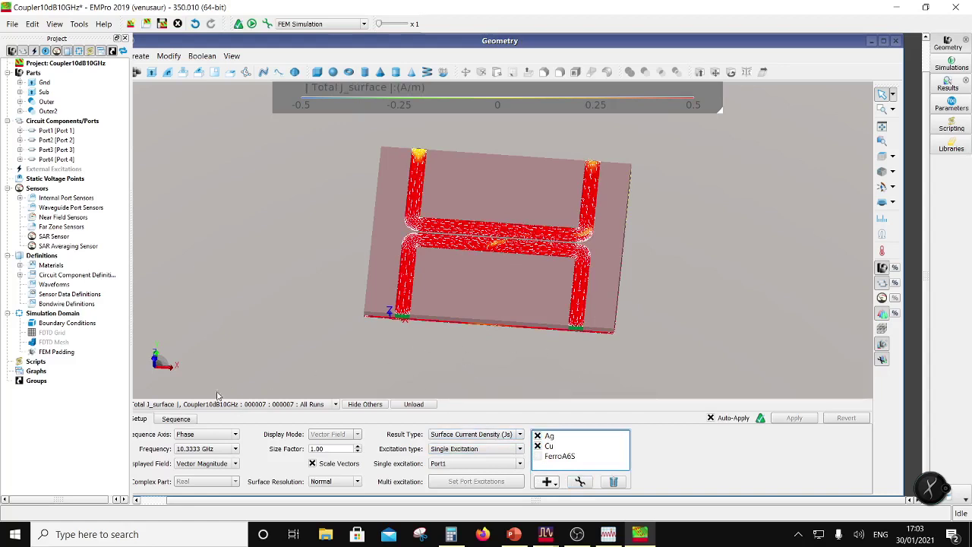
Step: Set the colour scale's minimum to 0 A/m
left_click(177, 419)
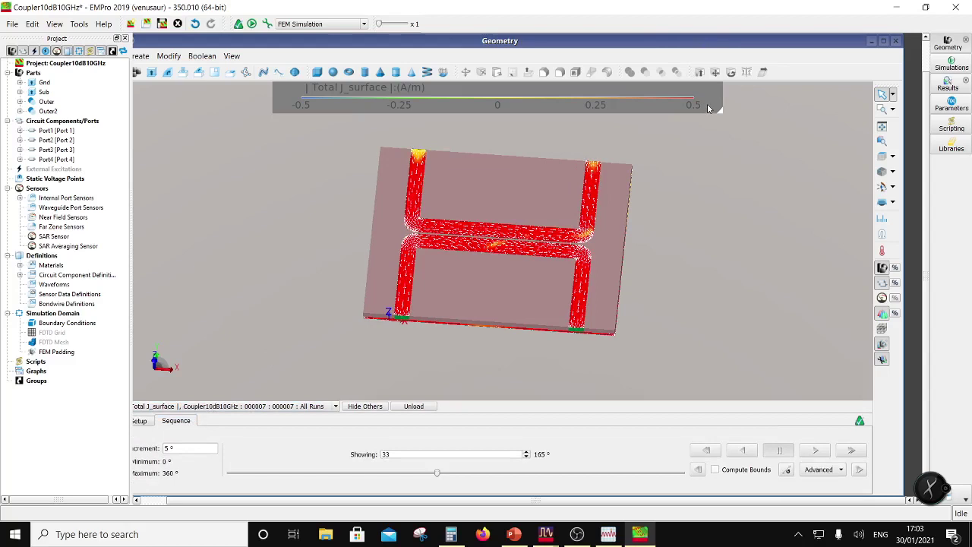
right_click(708, 109)
left_click(740, 112)
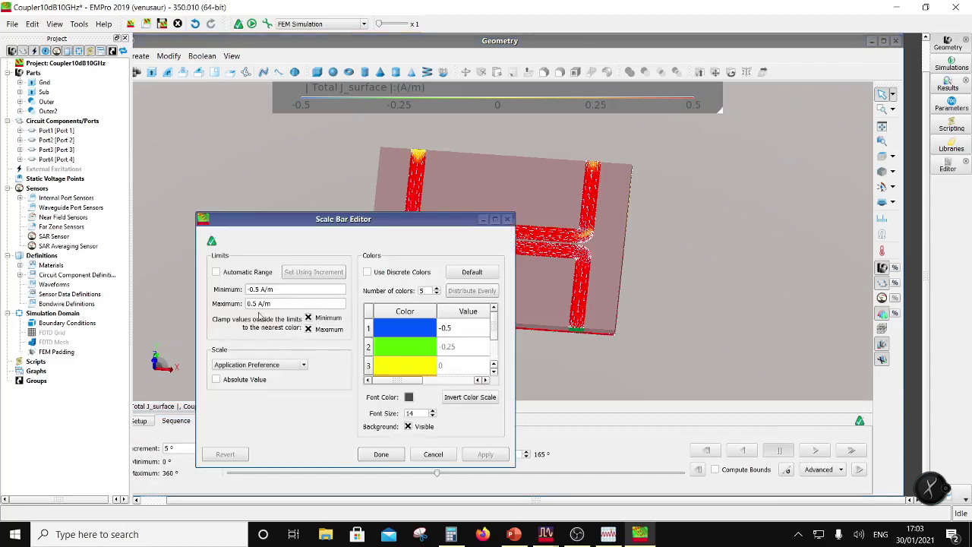
left_click(256, 303)
double_click(257, 290)
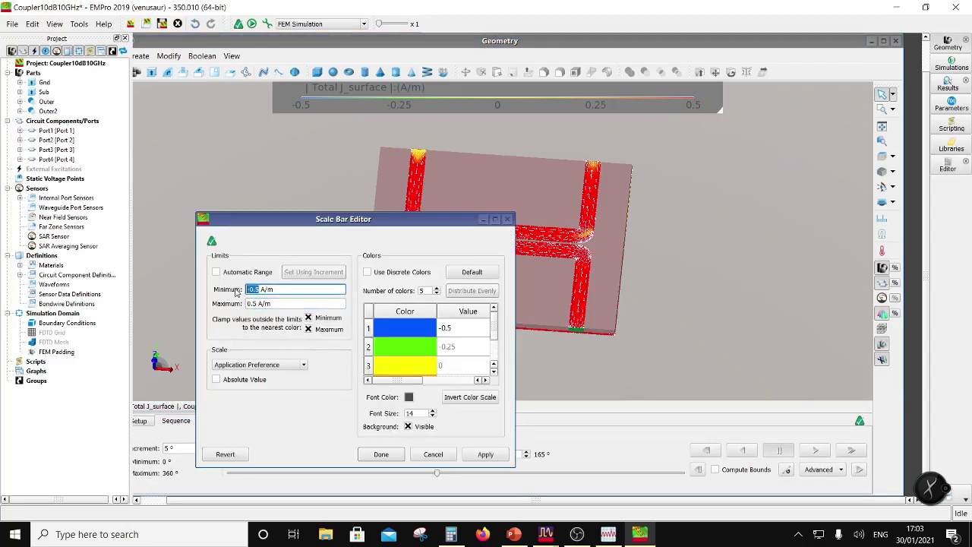
type("0")
left_click(287, 301)
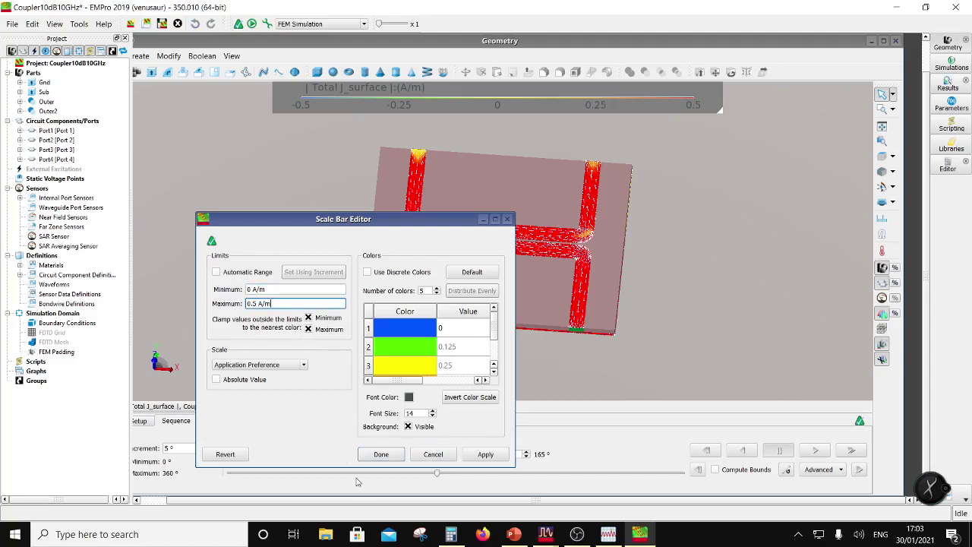
left_click(389, 456)
Step: Lower the parts opacity to 7, and raise it slightly so the lines stay faintly visible over the ground-plane currents
left_click(600, 293)
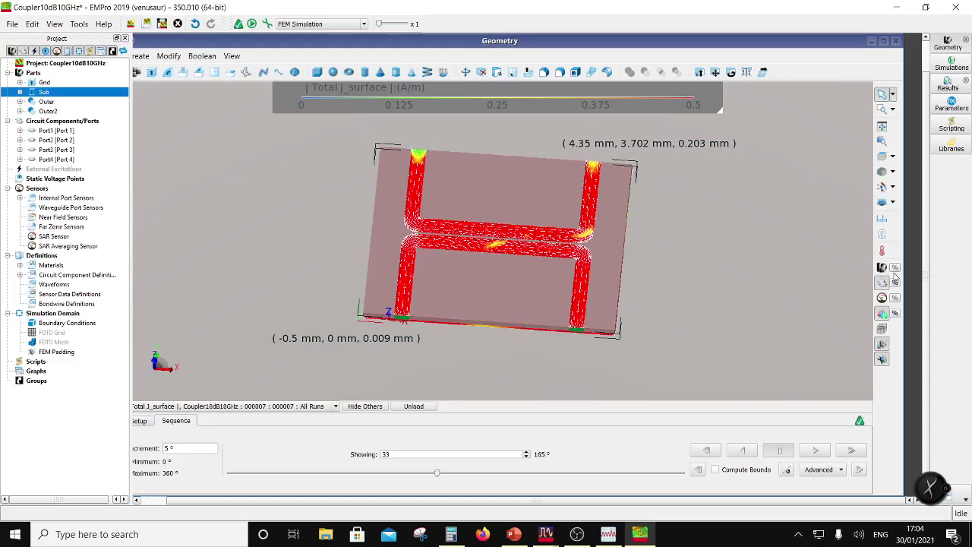
left_click(895, 268)
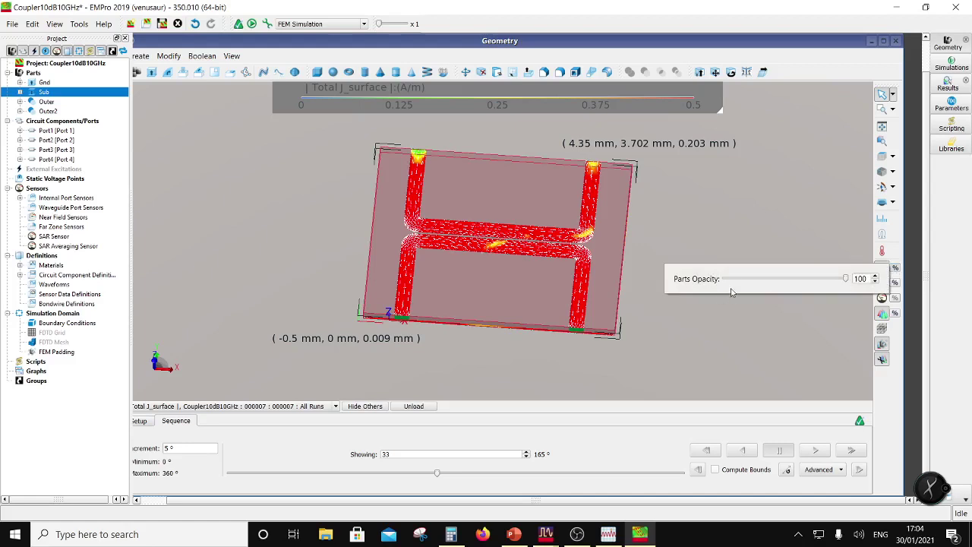
left_click_drag(845, 280, 732, 283)
left_click(729, 337)
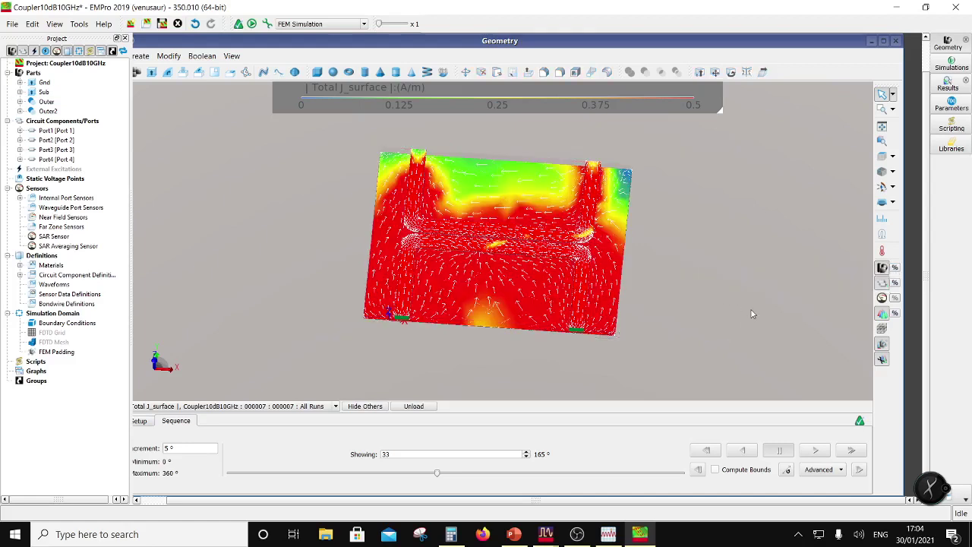
left_click(896, 269)
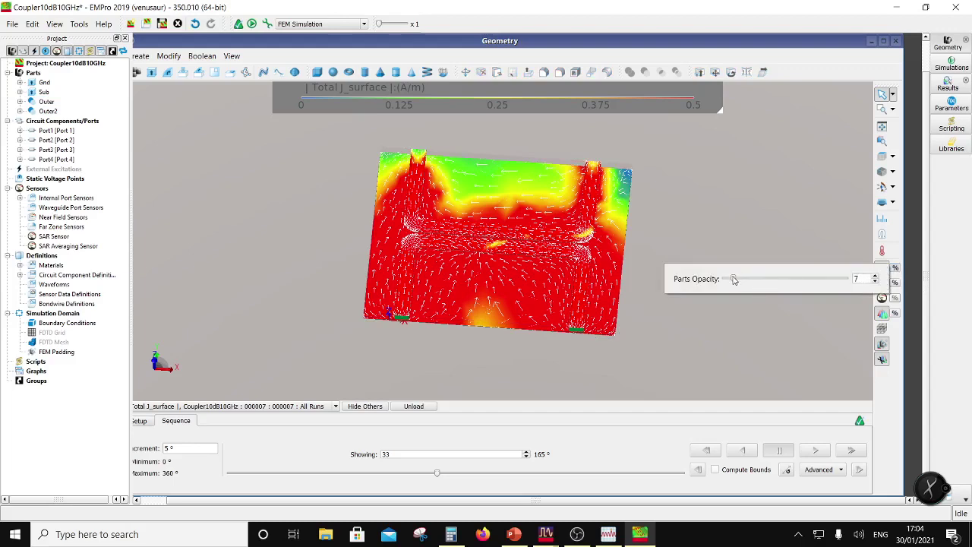
mouse_move(734, 279)
left_mouse_down()
mouse_move(752, 280)
mouse_move(740, 278)
left_mouse_up()
left_click(731, 239)
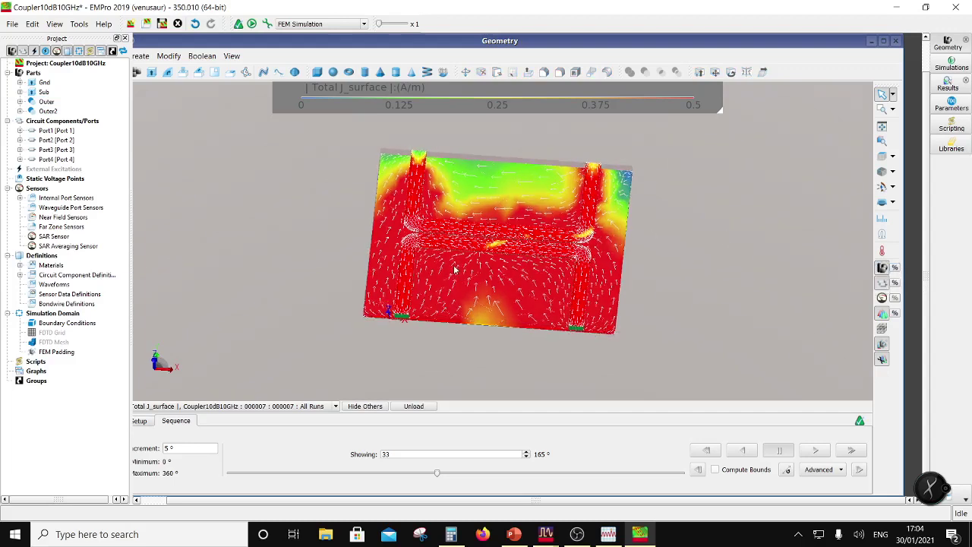
Step: Examine the surface currents around a port from an oblique angle, and select Port1 in the project tree
middle_click_drag(454, 269, 624, 317)
scroll(407, 171, "up", 5)
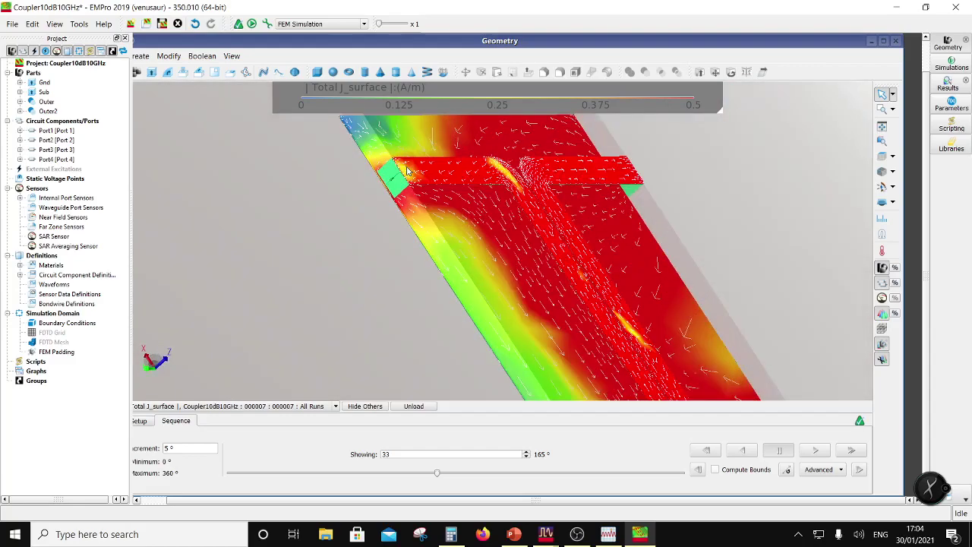
scroll(407, 171, "up", 2)
left_click(67, 132)
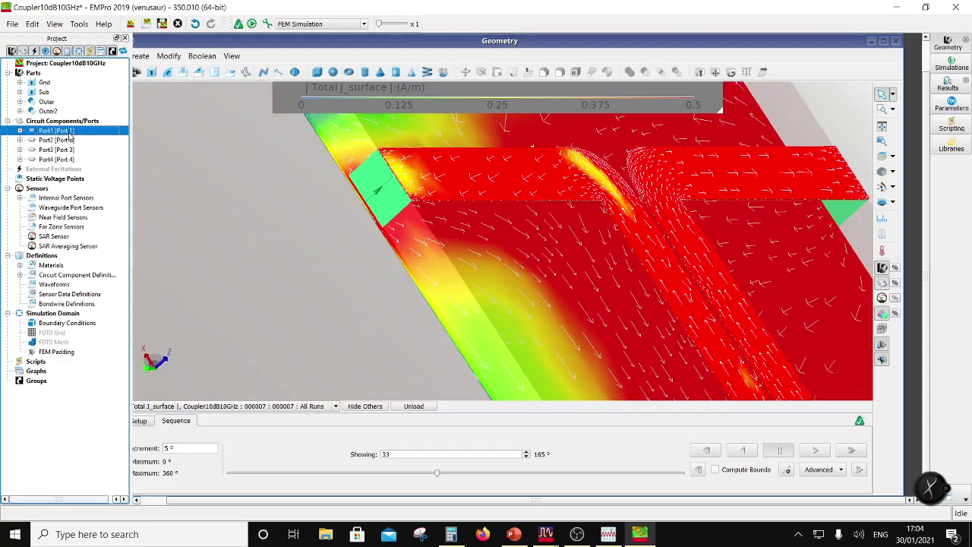
scroll(418, 239, "down", 5)
middle_click_drag(532, 261, 499, 293)
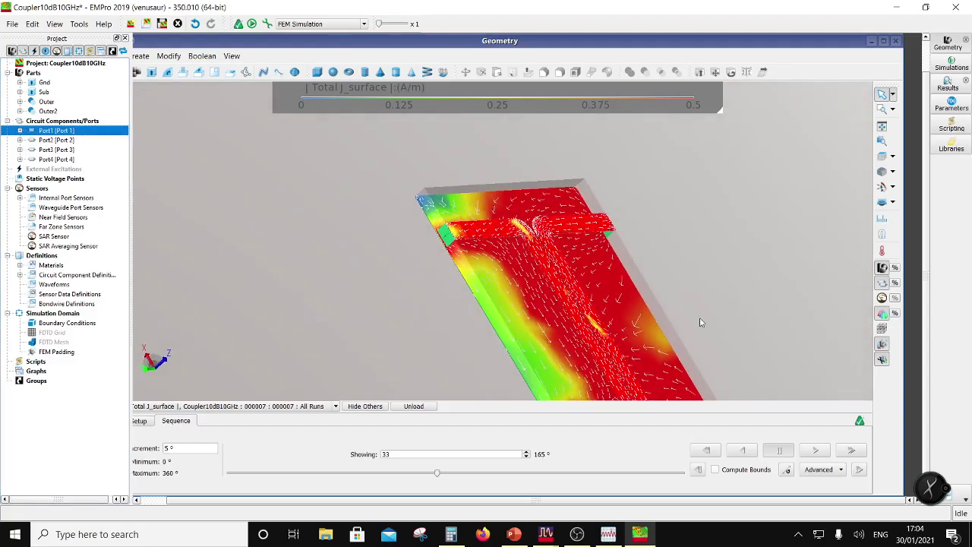
Step: Set the surface current colour scale's maximum to 0.8 A/m
middle_click_drag(703, 320, 693, 292)
right_click(665, 112)
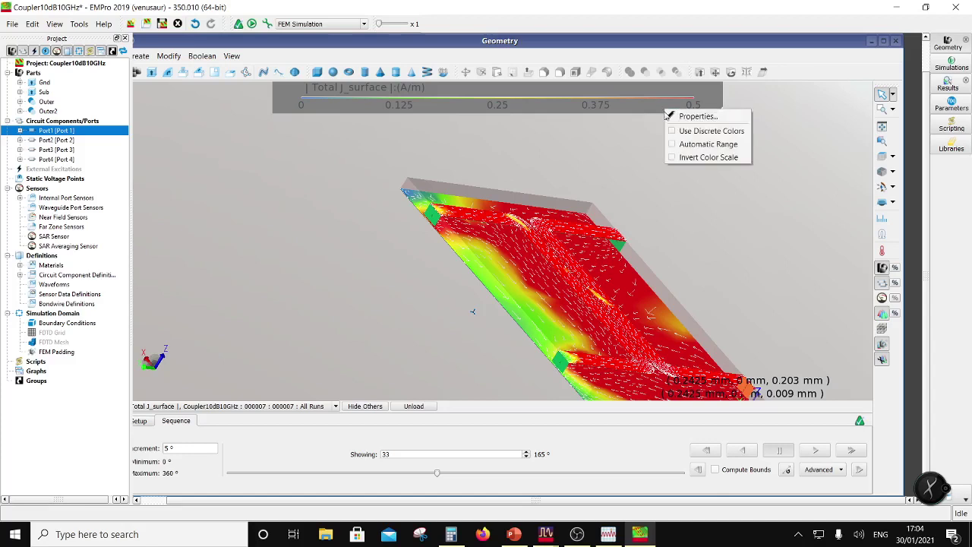
left_click(695, 119)
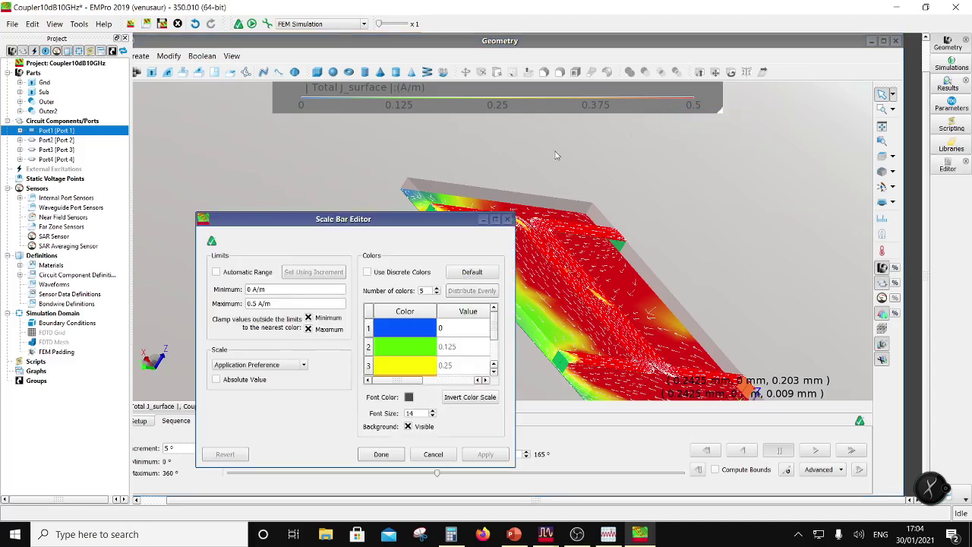
double_click(251, 303)
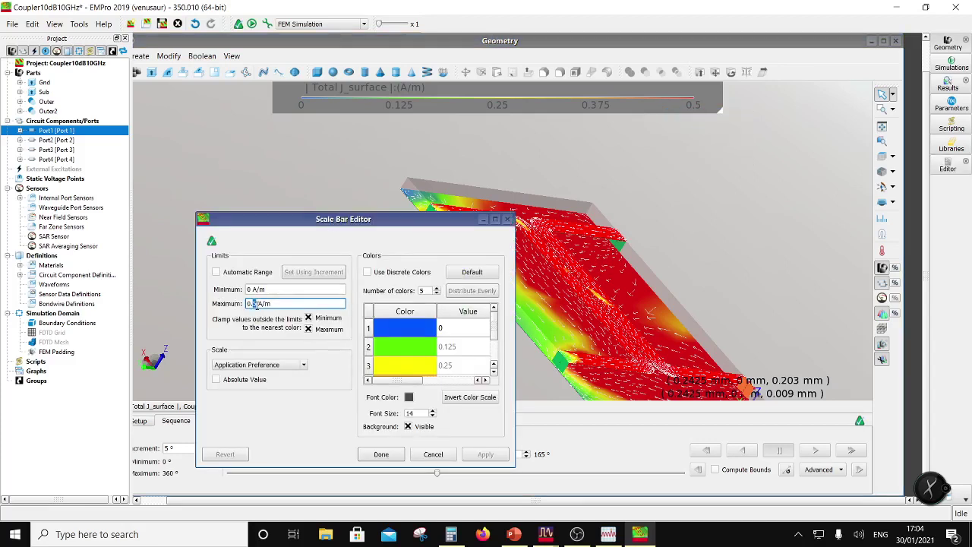
left_click(381, 455)
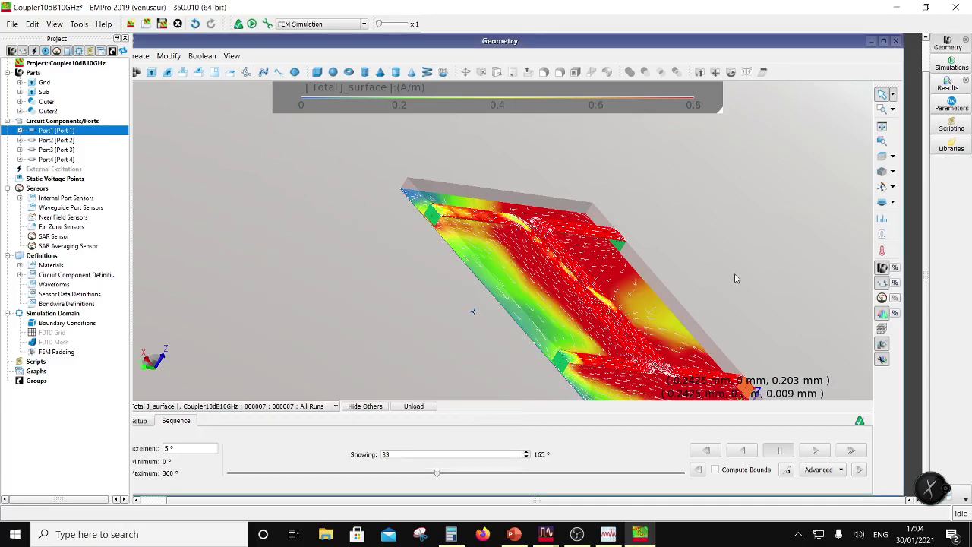
Step: Select the Sub part, play the surface current phase animation, and examine the flow along the coupled lines from an oblique angle and from above
mouse_move(539, 306)
middle_mouse_down()
mouse_move(653, 304)
mouse_move(551, 225)
mouse_move(289, 245)
mouse_move(427, 280)
mouse_move(392, 311)
middle_mouse_up()
left_click(535, 213)
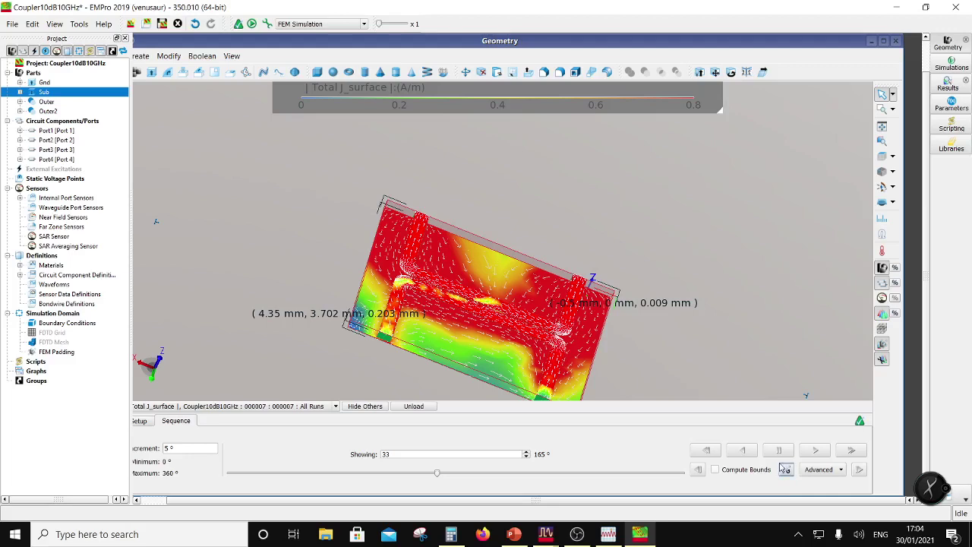
left_click(817, 450)
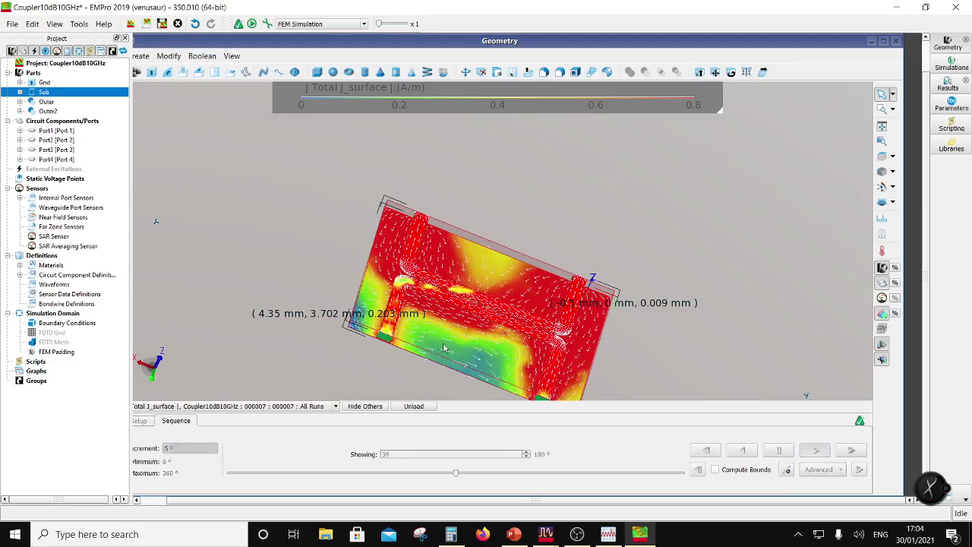
scroll(503, 337, "down", 2)
scroll(503, 337, "up", 1)
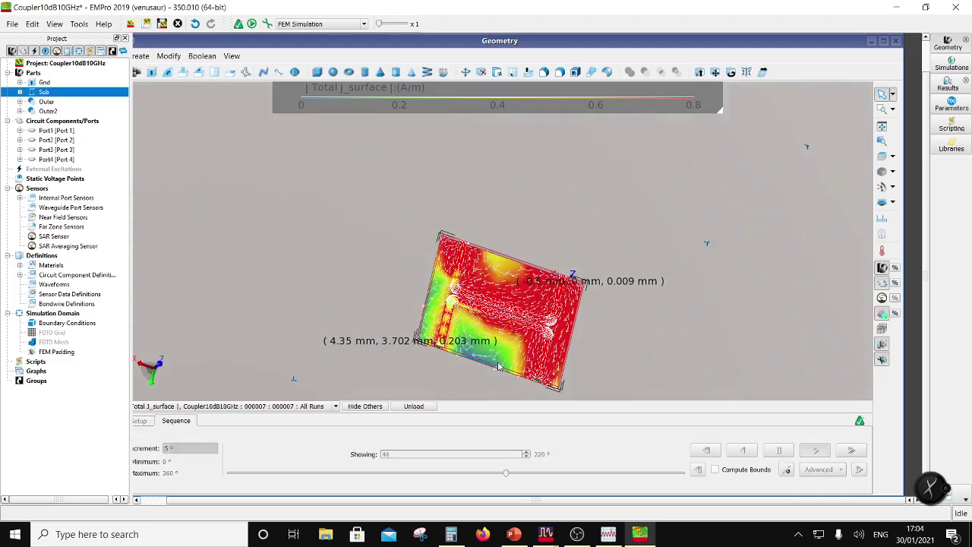
scroll(501, 336, "up", 1)
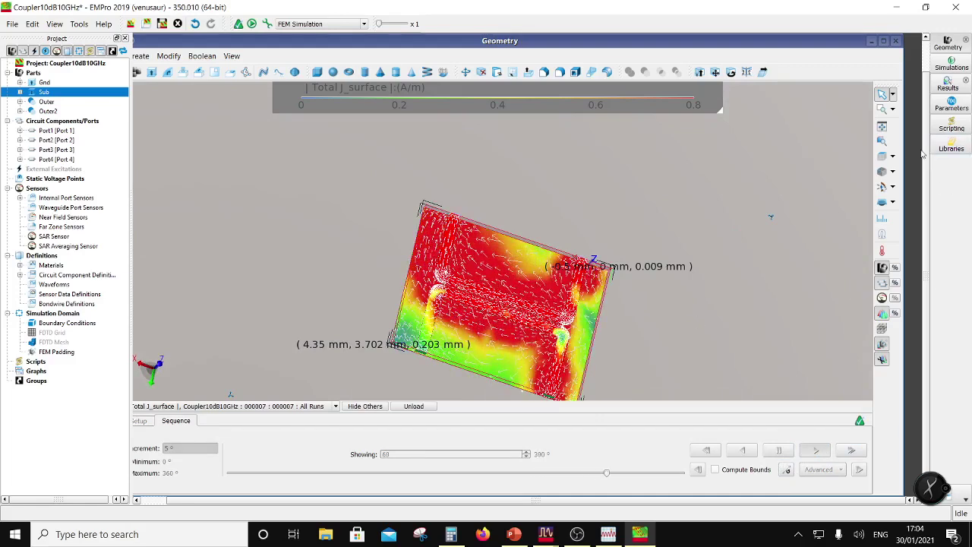
left_click(883, 156)
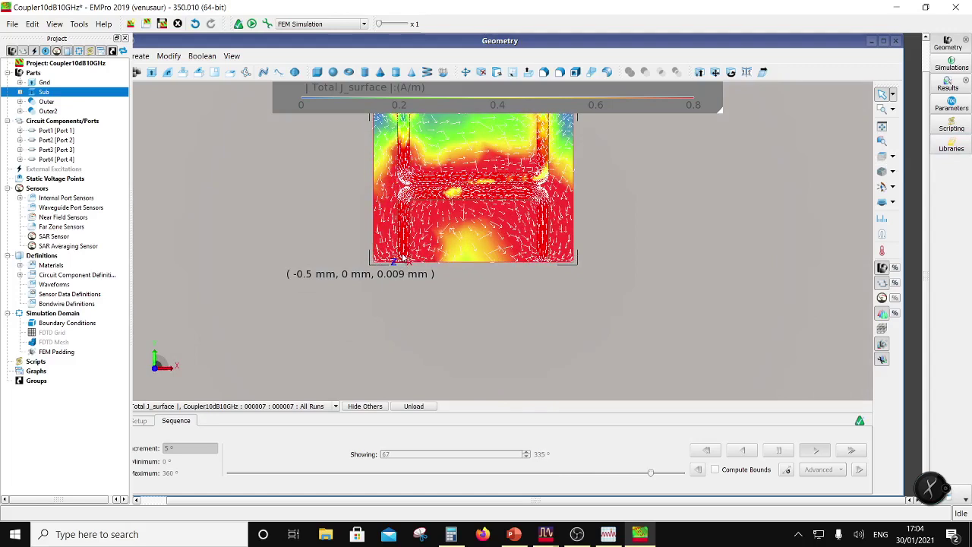